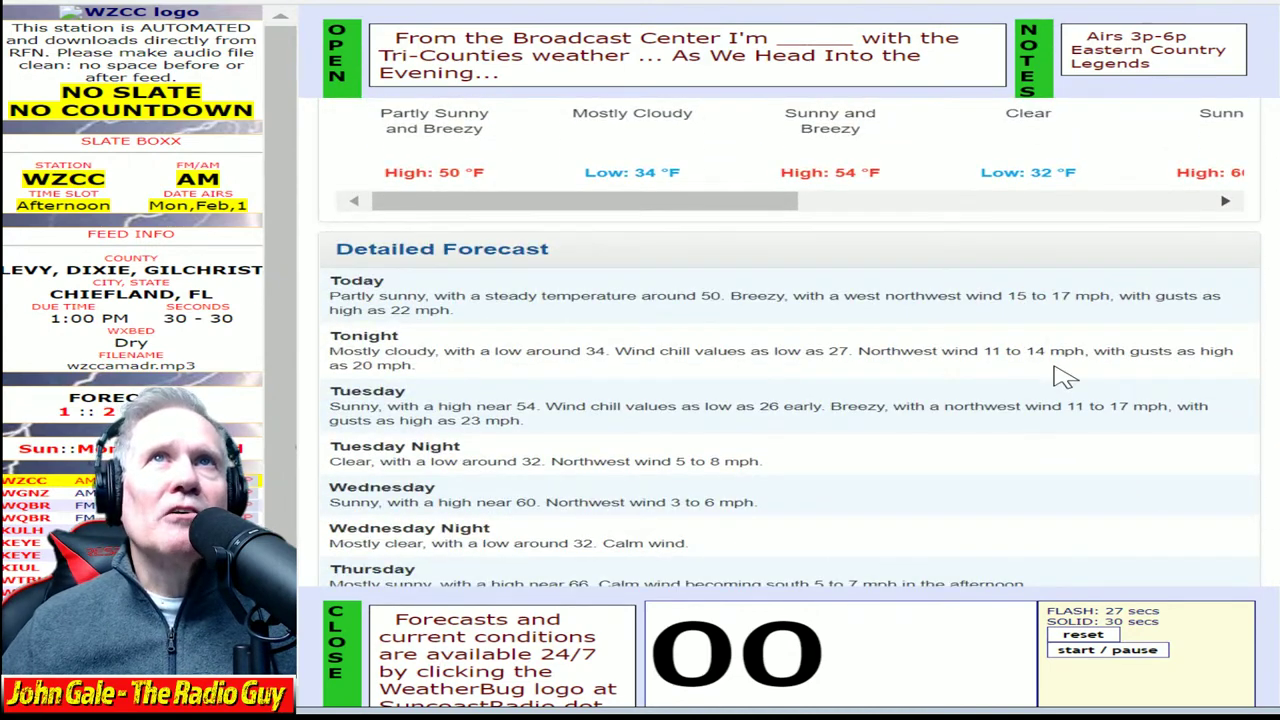
# Step: Show the WZCC detailed forecast from Today onward and start the read timer
pyautogui.scroll(-4, 1065, 385)
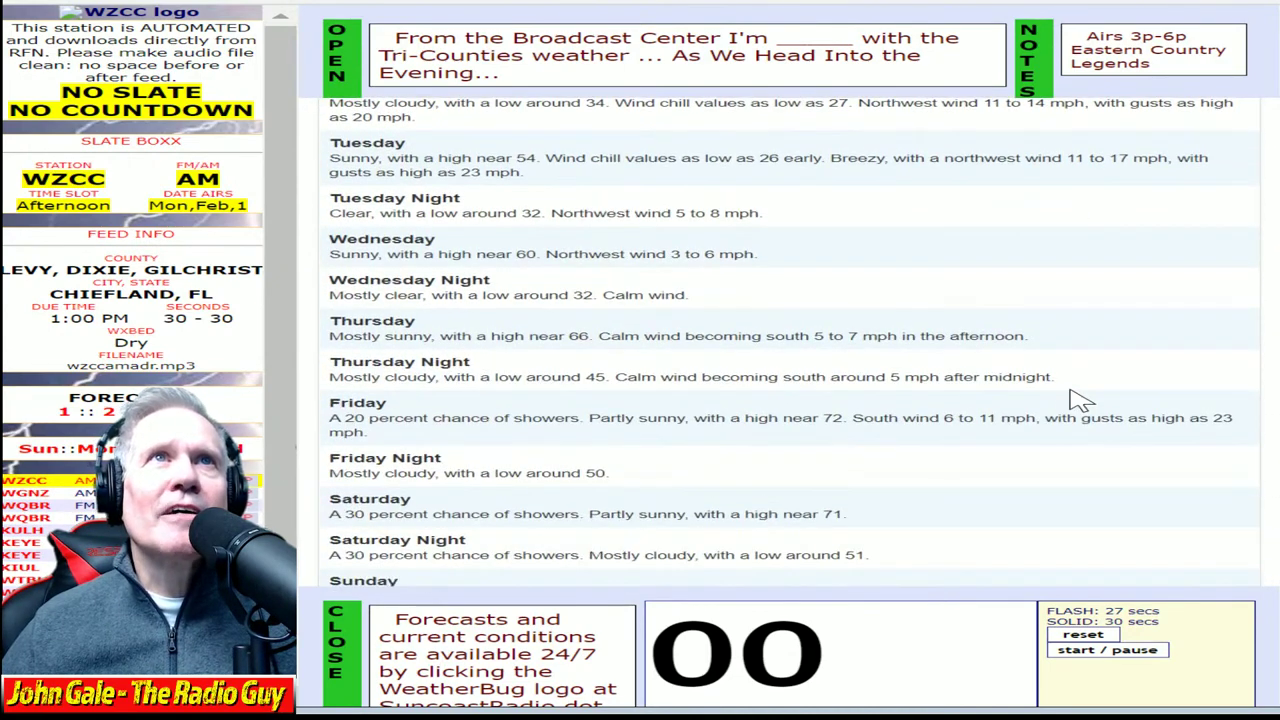
pyautogui.scroll(2, 903, 493)
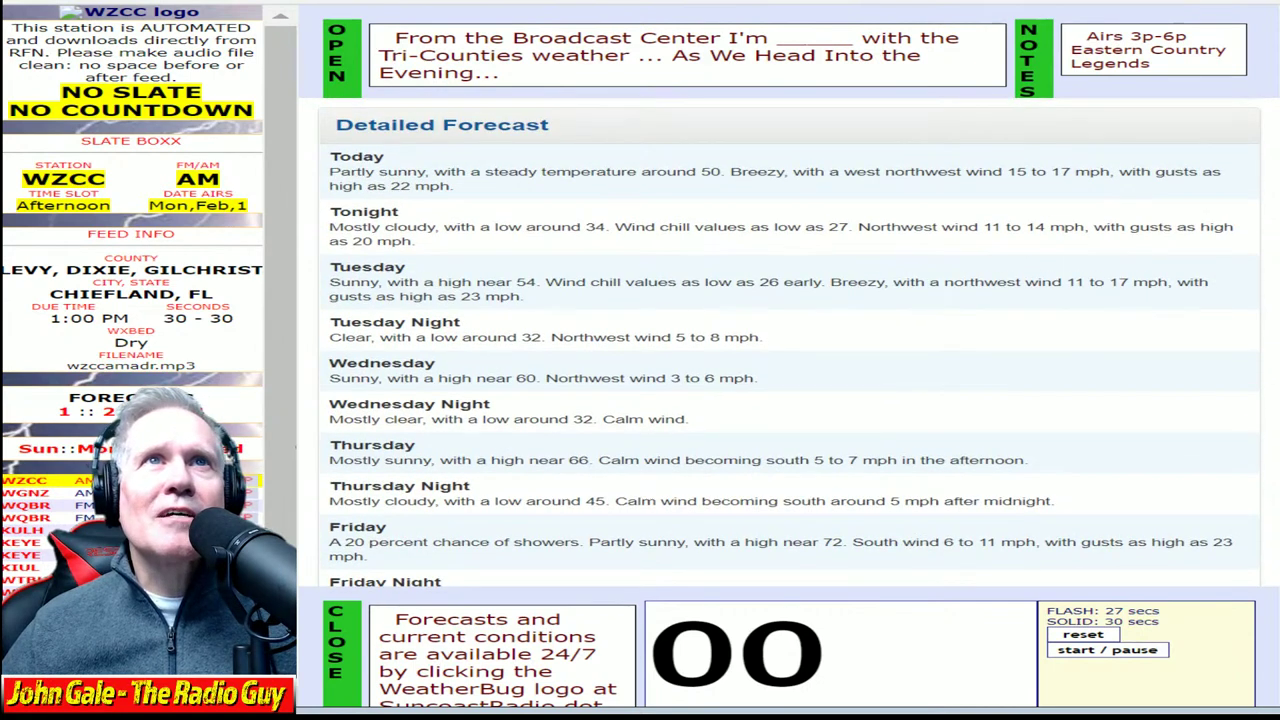
pyautogui.click(1155, 650)
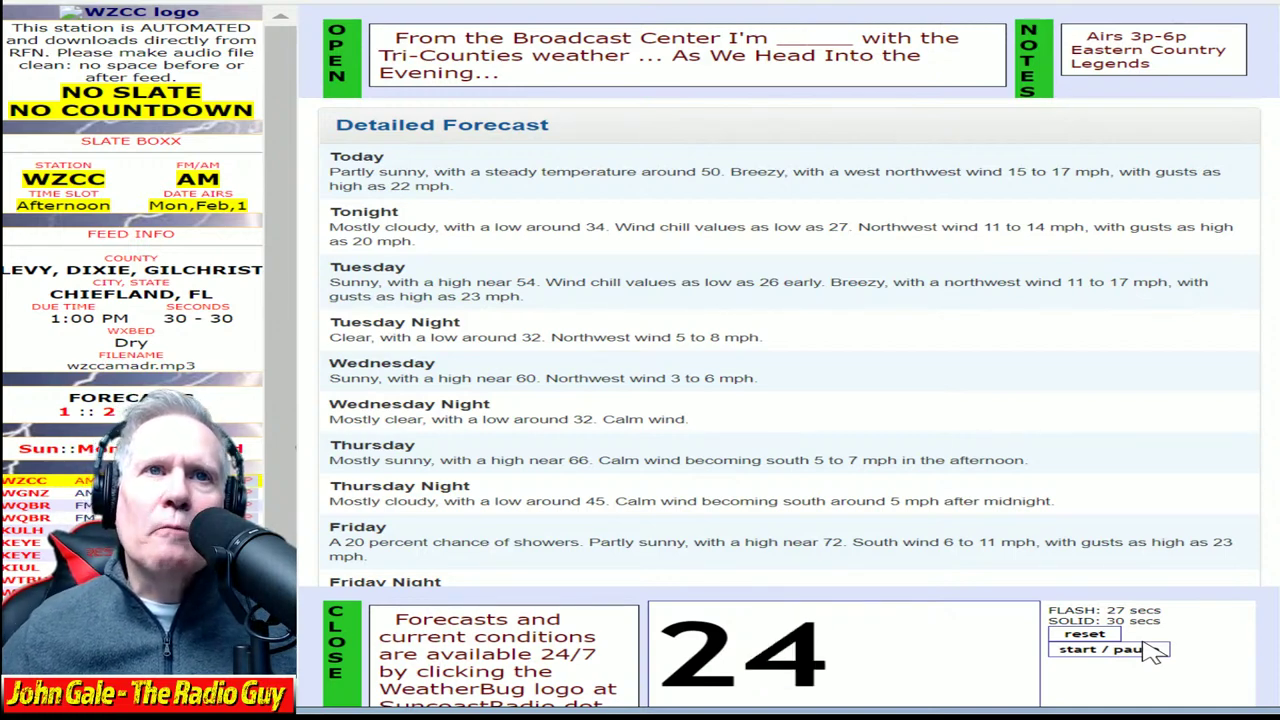
pyautogui.scroll(-1, 789, 646)
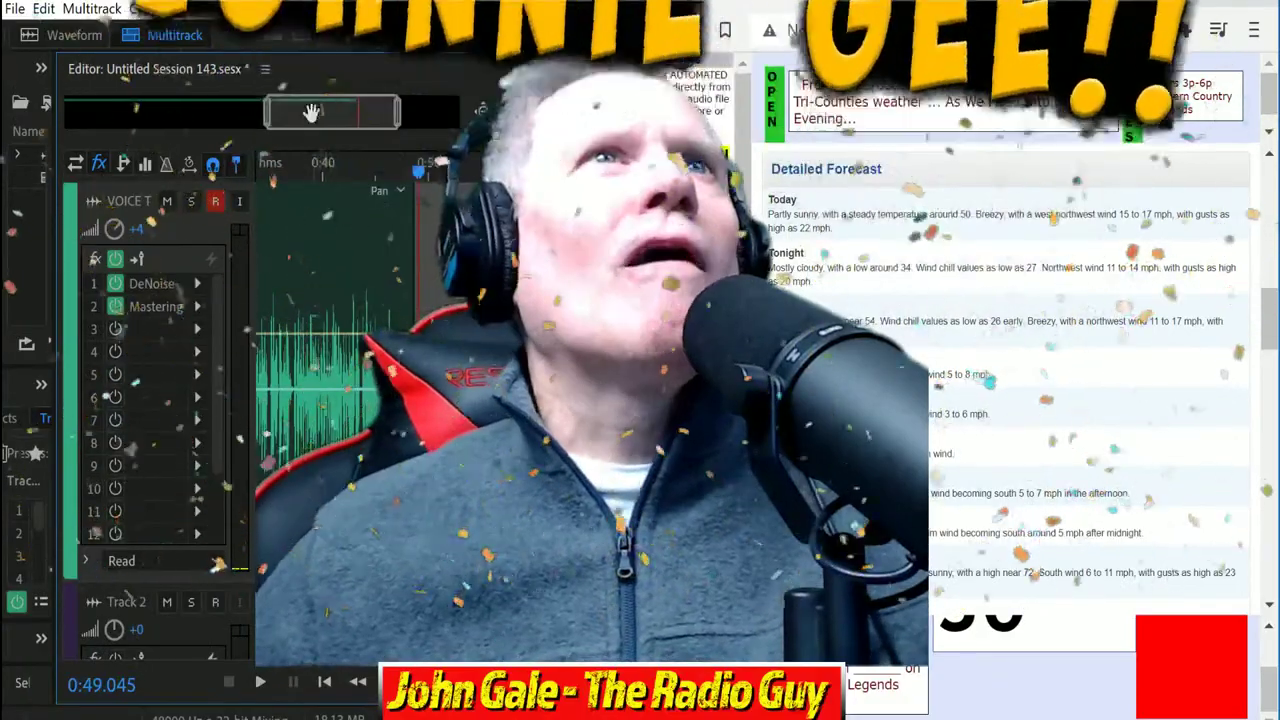
# Step: In Adobe Audition, split the voice clip at about 0:16, delete the part before the cut and move the remaining clip to the session start
pyautogui.moveTo(320, 123); pyautogui.dragTo(190, 130)
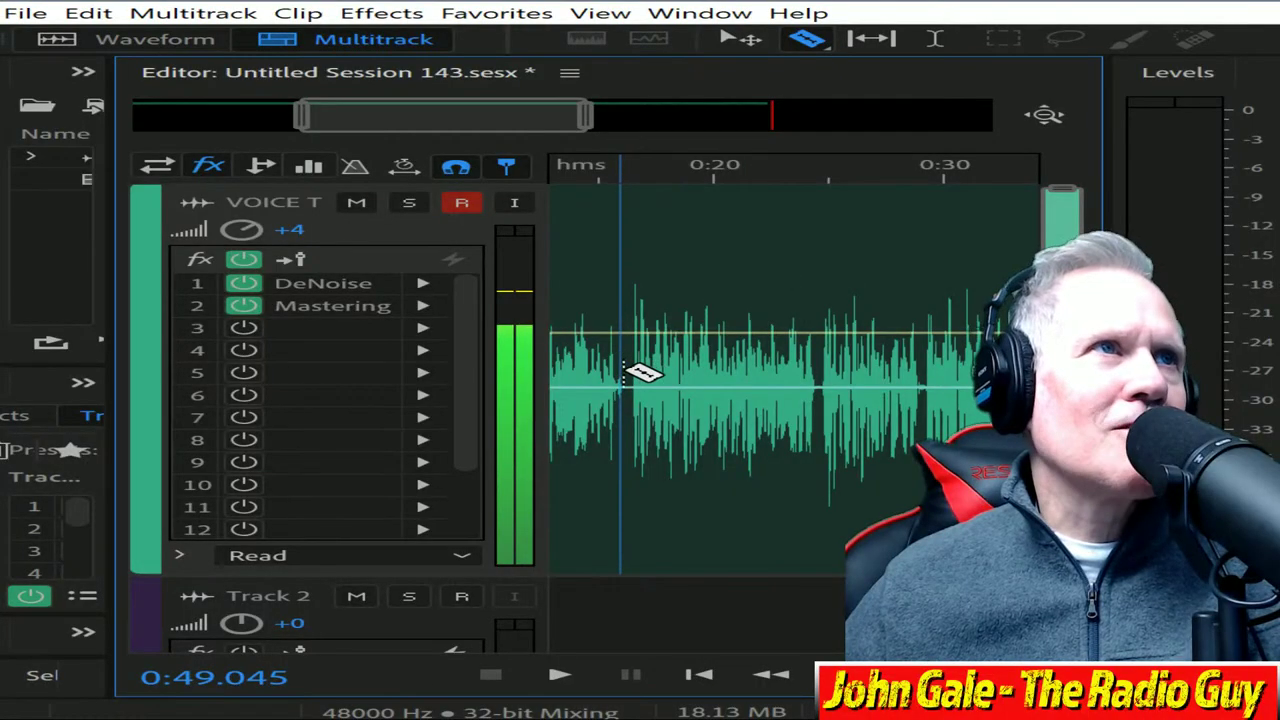
pyautogui.click(628, 372)
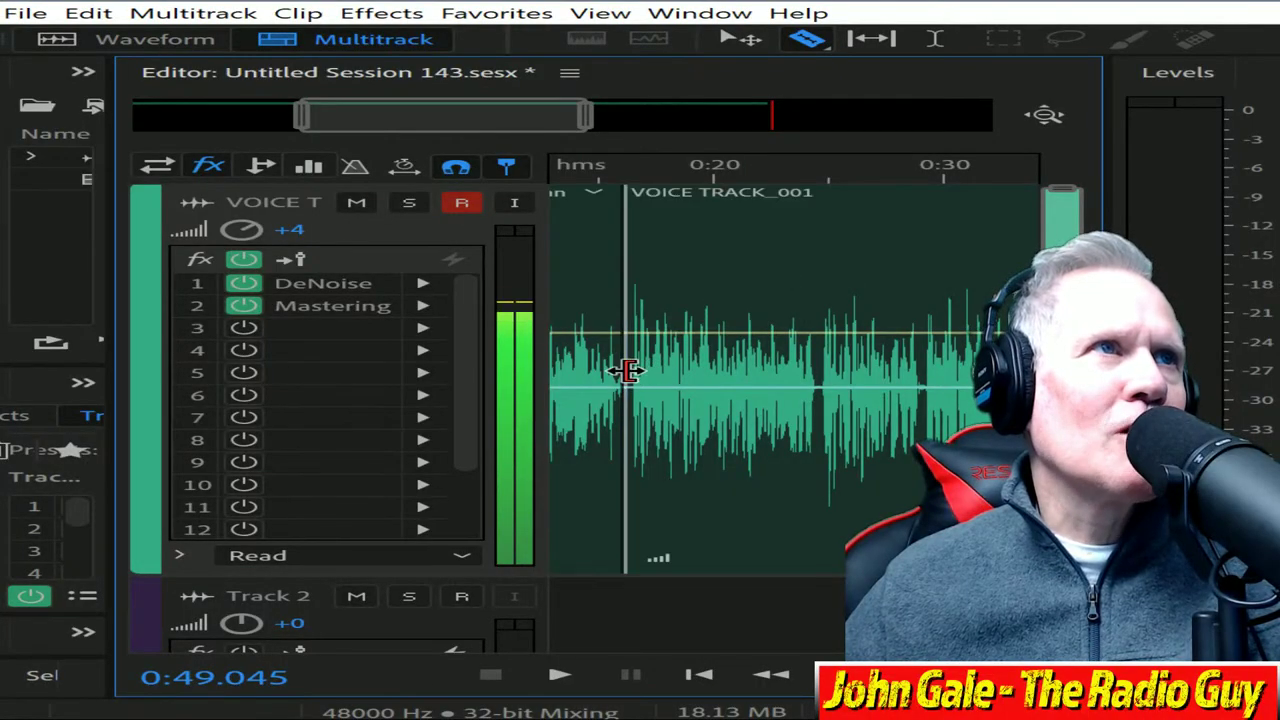
pyautogui.click(594, 196)
pyautogui.hscroll(-2, 437, 117)
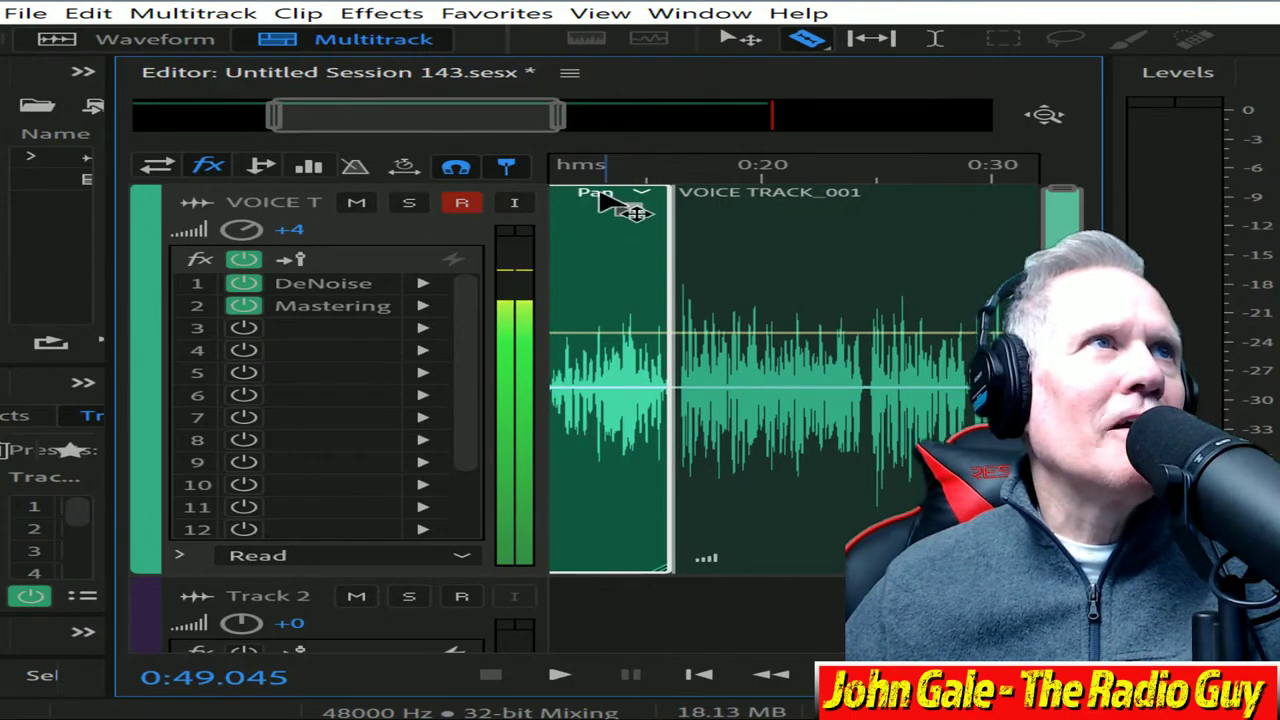
pyautogui.press('Delete')
pyautogui.moveTo(786, 209); pyautogui.dragTo(14, 214)
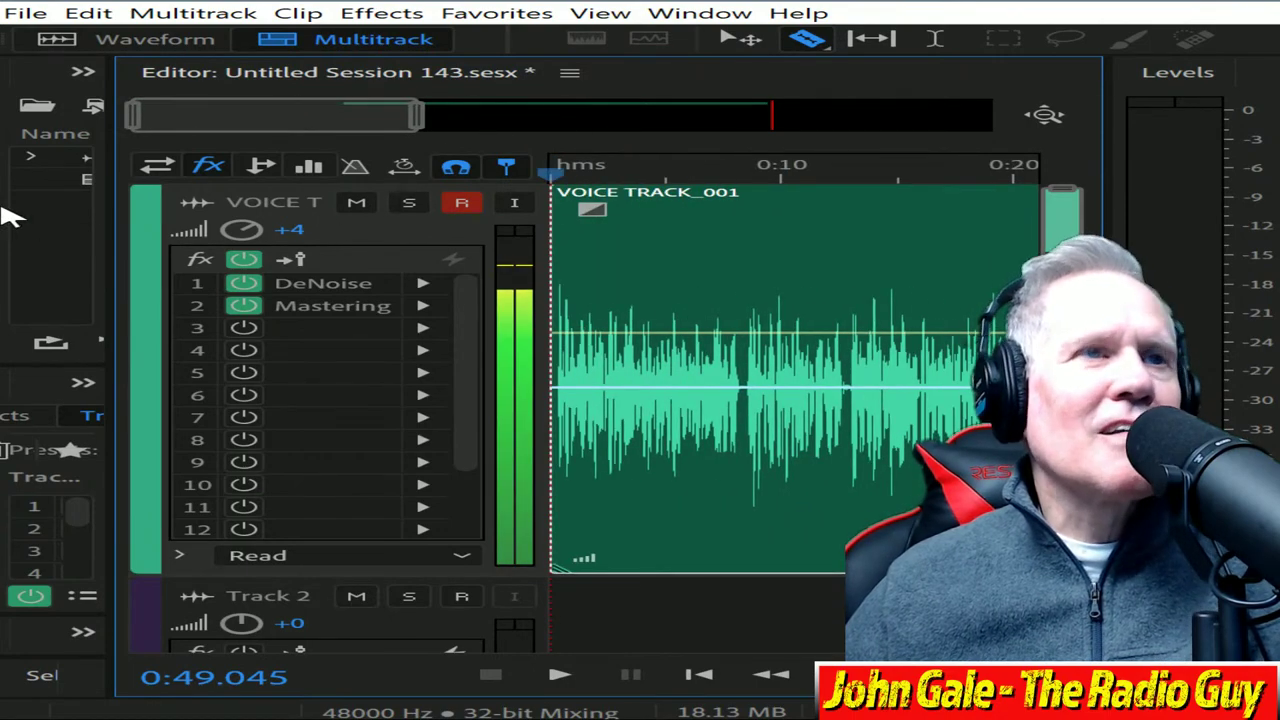
# Step: Mix the session down to a new file and delete the silence after the last word at about 30.5 seconds
pyautogui.hotkey('alt', 'shift', 'm')
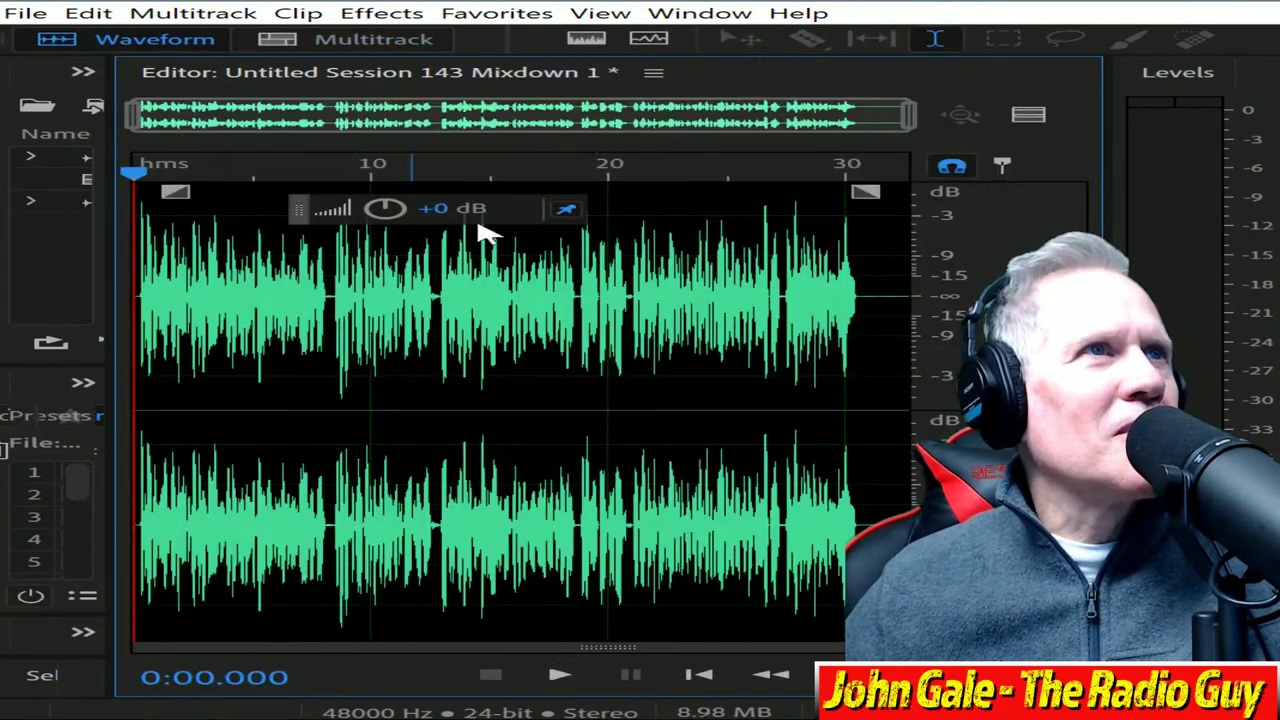
pyautogui.hotkey('ctrl', 'a')
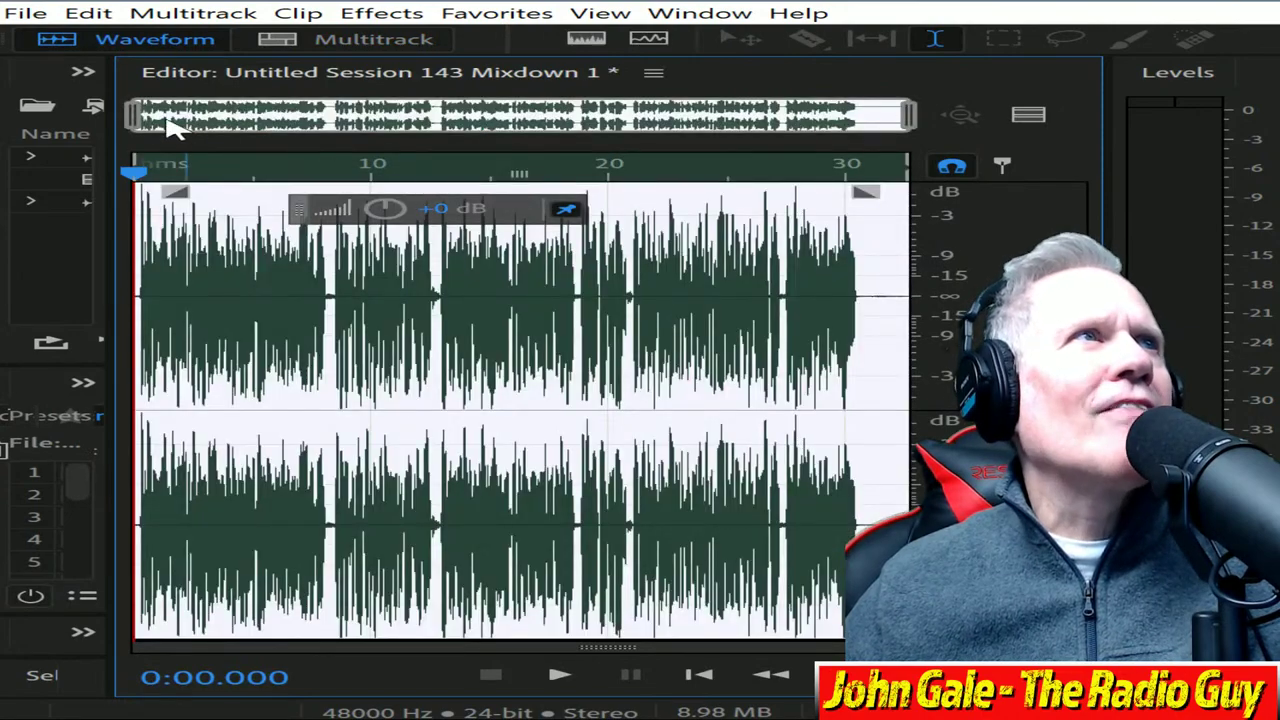
pyautogui.scroll(5, 722, 186)
pyautogui.scroll(2, 722, 186)
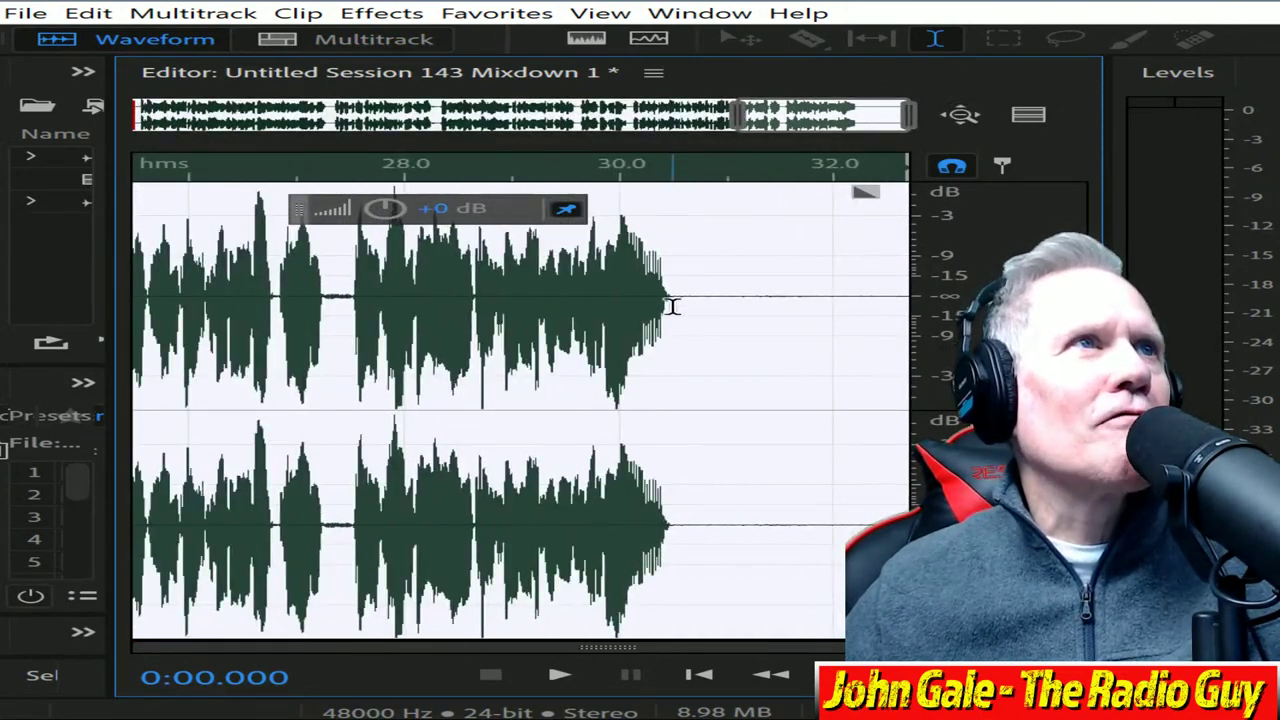
pyautogui.moveTo(672, 305); pyautogui.dragTo(851, 323)
pyautogui.press('Delete')
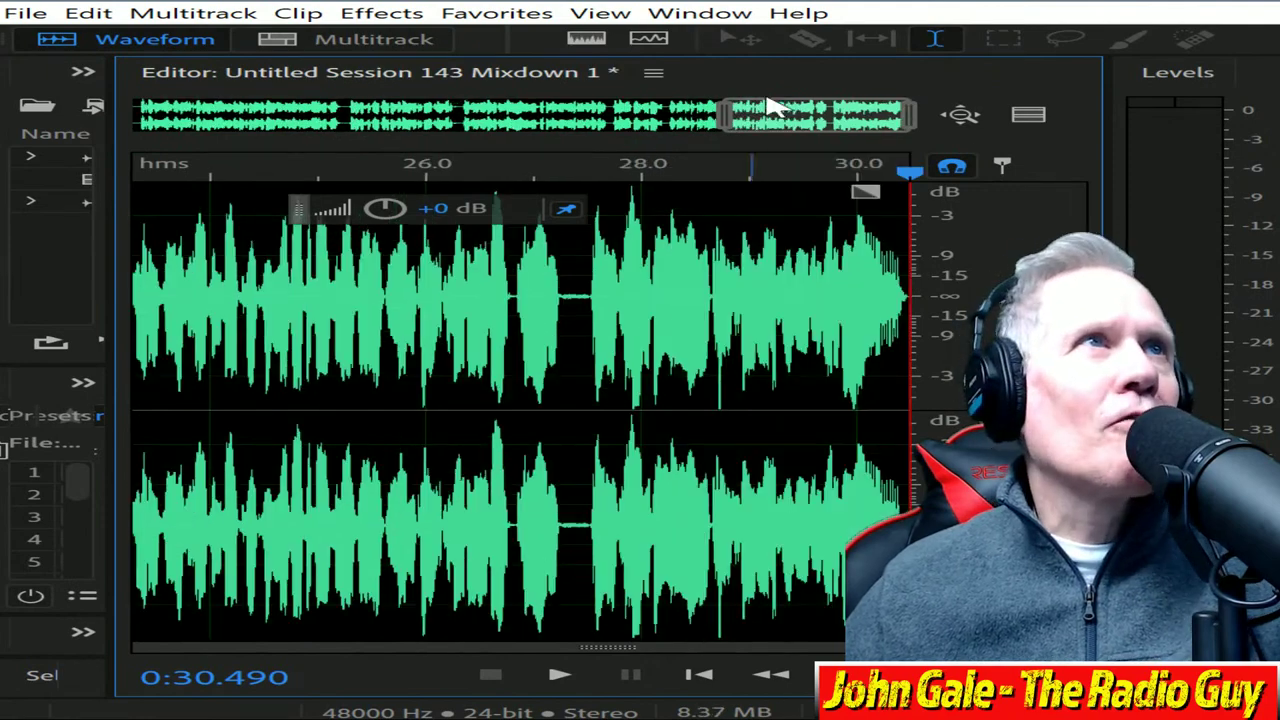
# Step: Delete the short silence before the first word of the mixdown and briefly play back the opening
pyautogui.moveTo(814, 114); pyautogui.dragTo(5, 172)
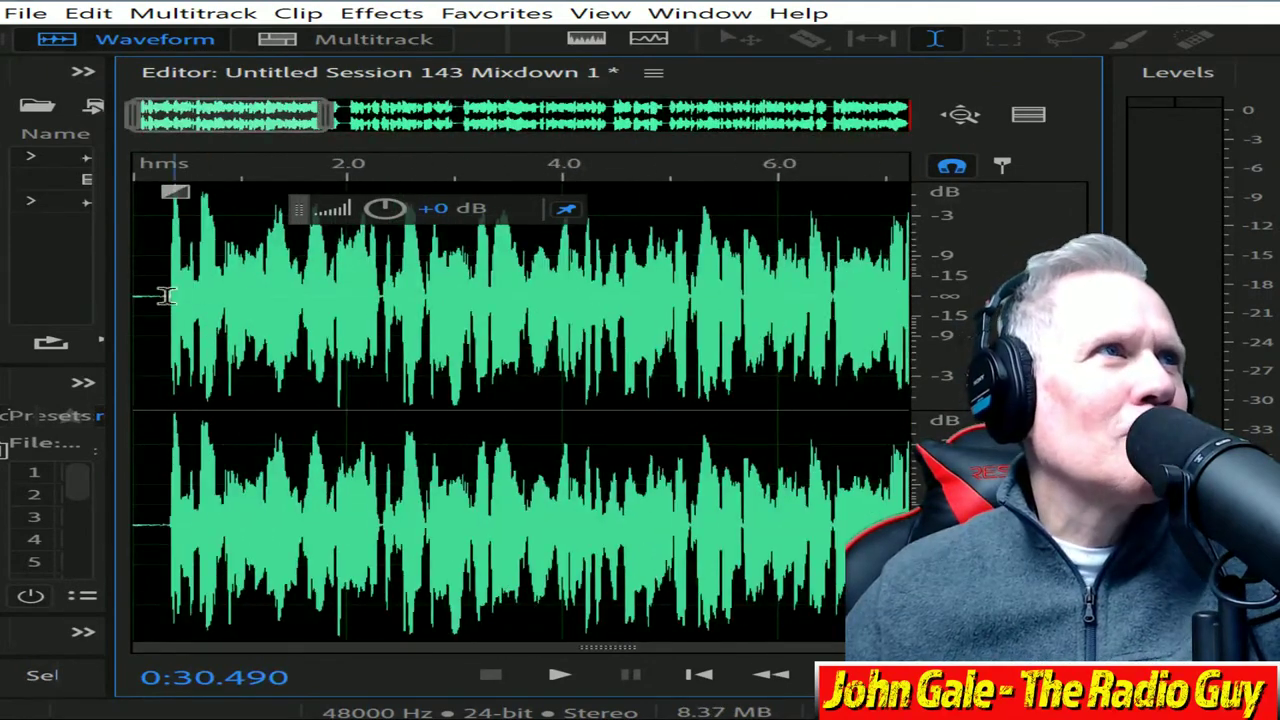
pyautogui.moveTo(166, 292); pyautogui.dragTo(128, 292)
pyautogui.press('Delete')
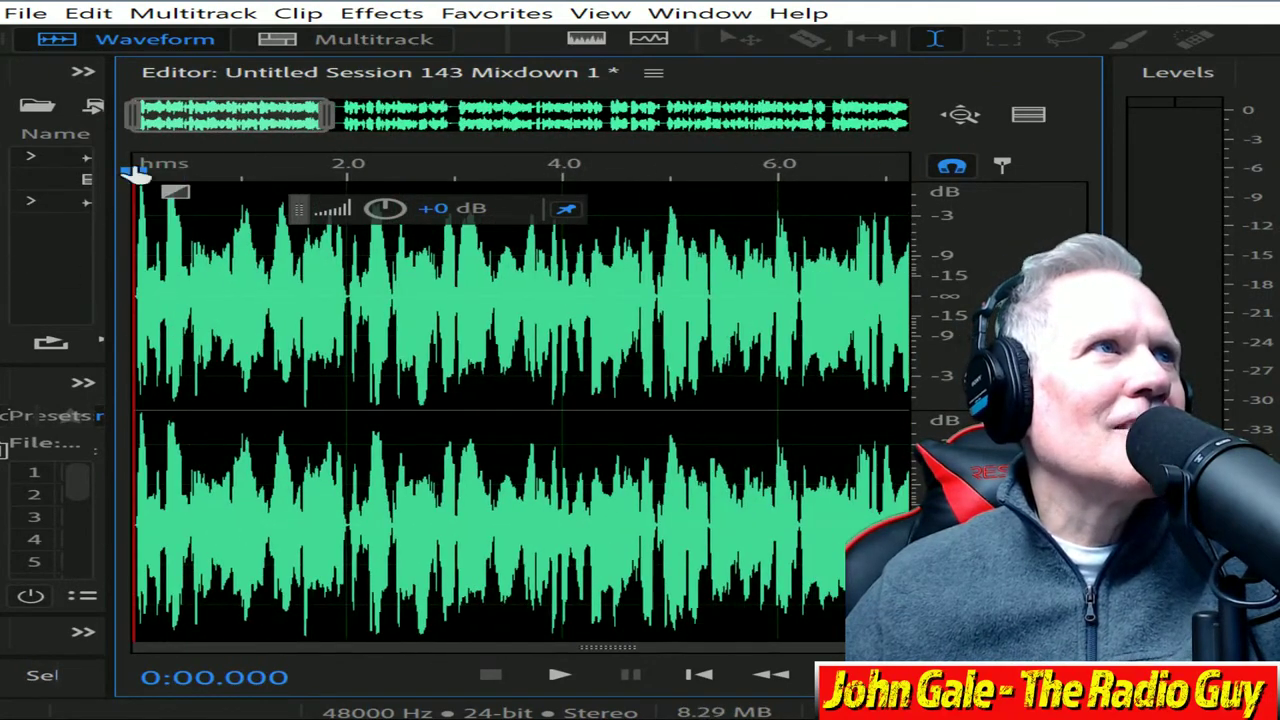
pyautogui.press('space')
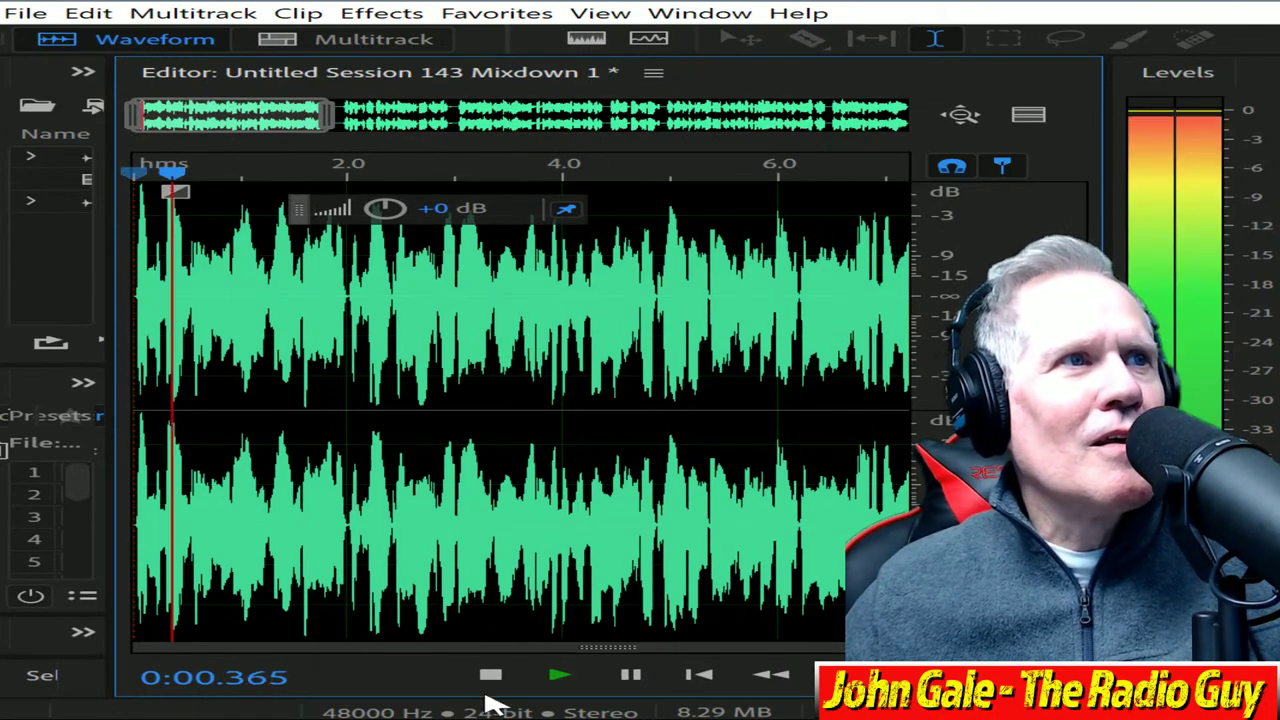
pyautogui.press('space')
# Step: Stretch the mixdown to a new duration of 0:30.000 with Stretch and Pitch and play back the result
pyautogui.moveTo(223, 114); pyautogui.dragTo(1020, 125)
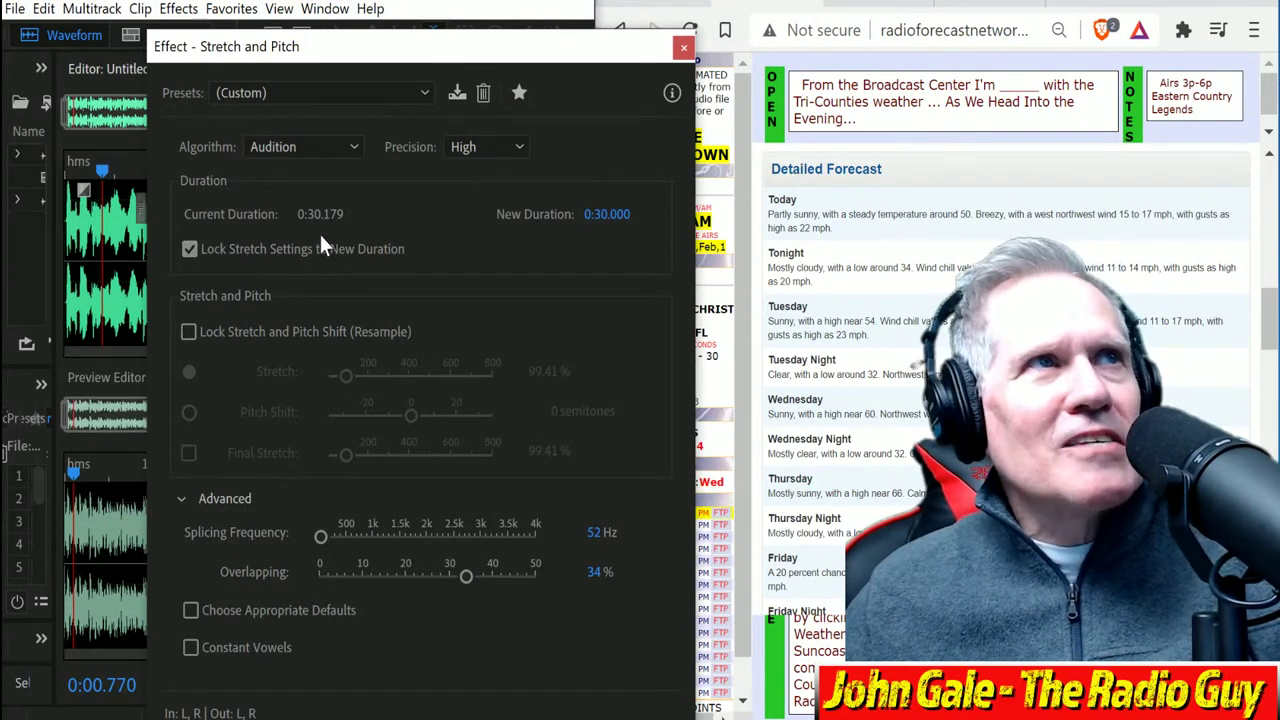
pyautogui.click(610, 214)
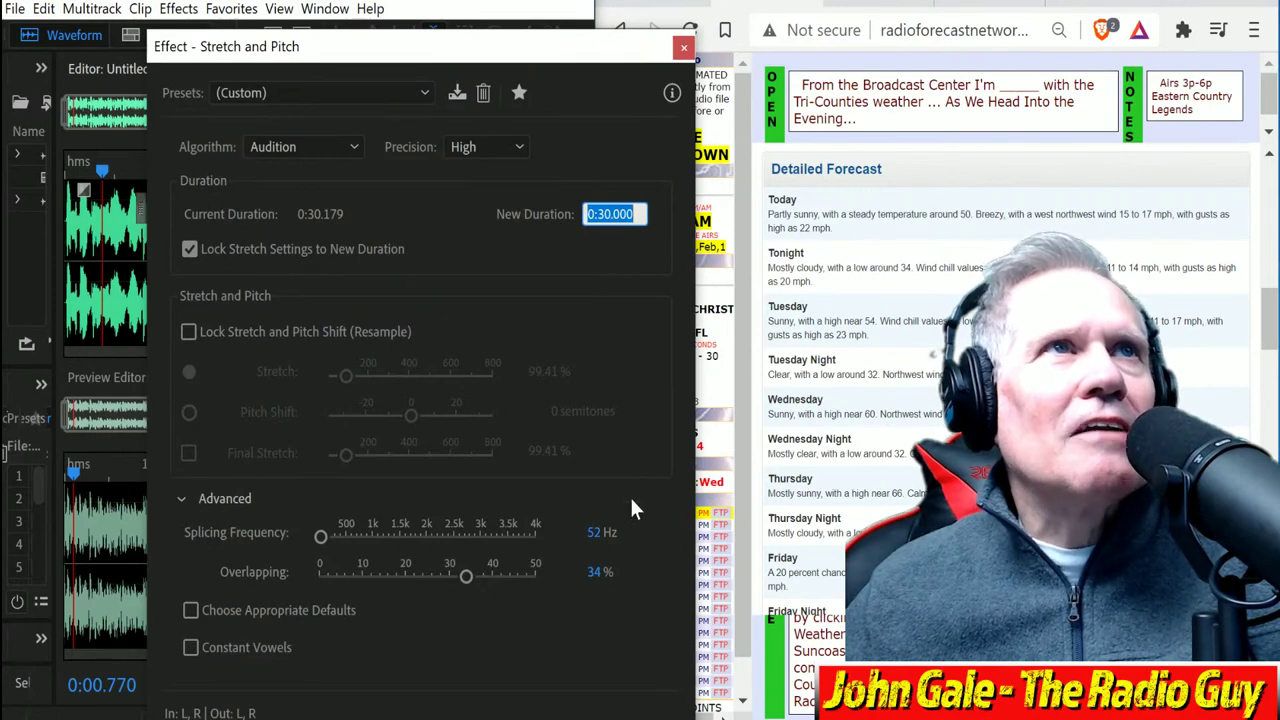
pyautogui.press('Return')
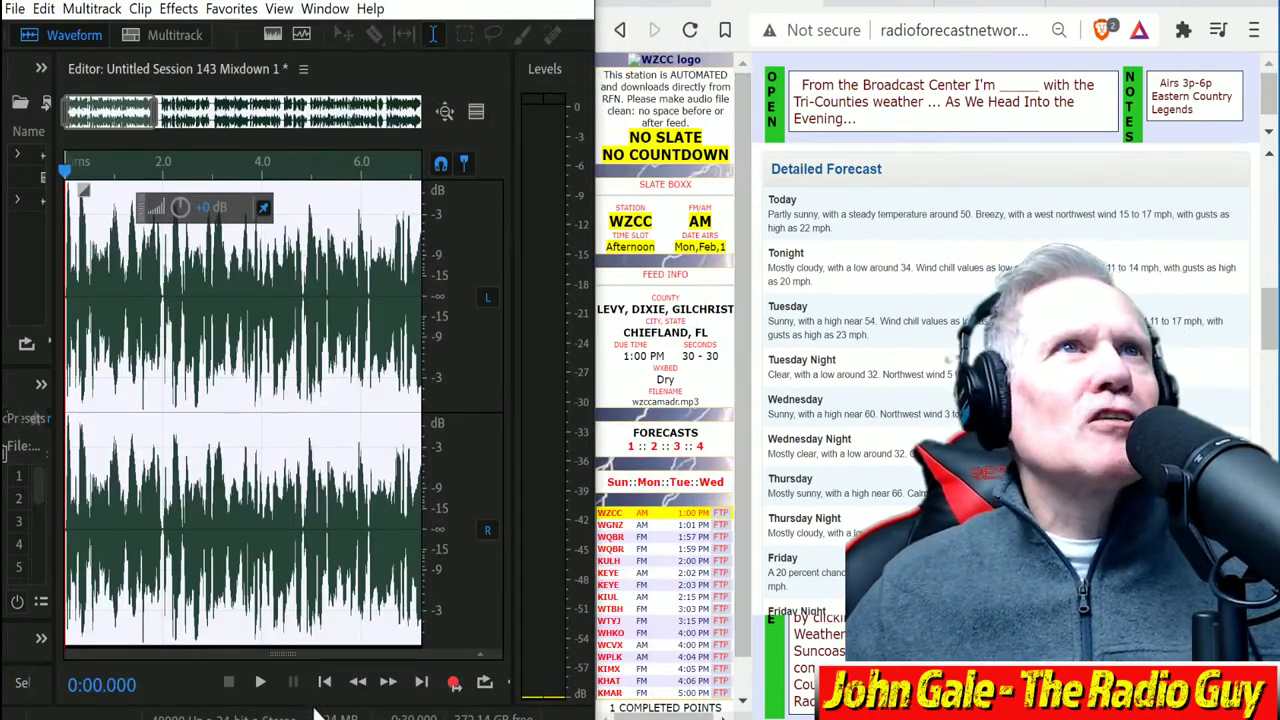
pyautogui.click(259, 683)
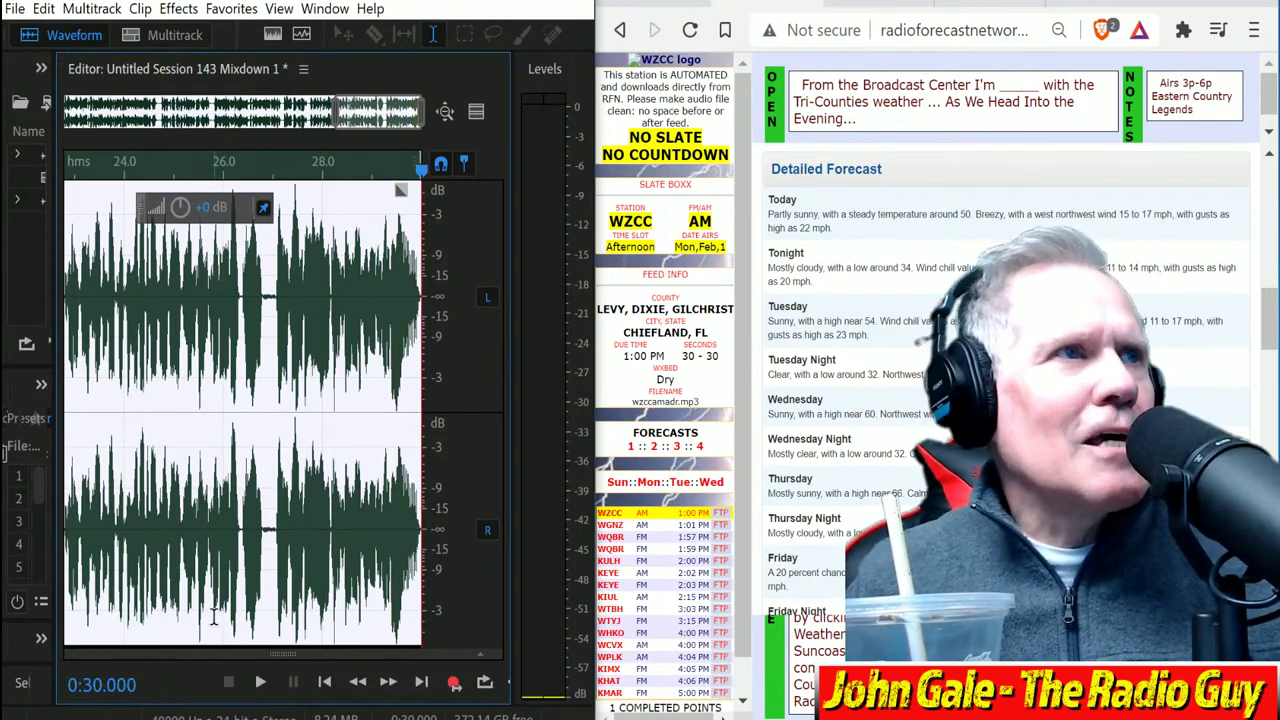
# Step: Start an MP3 export of the mixdown and open the FTP upload page for the WZCC 1:00 PM feed in the browser
pyautogui.hotkey('ctrl', 'shift', 'e')
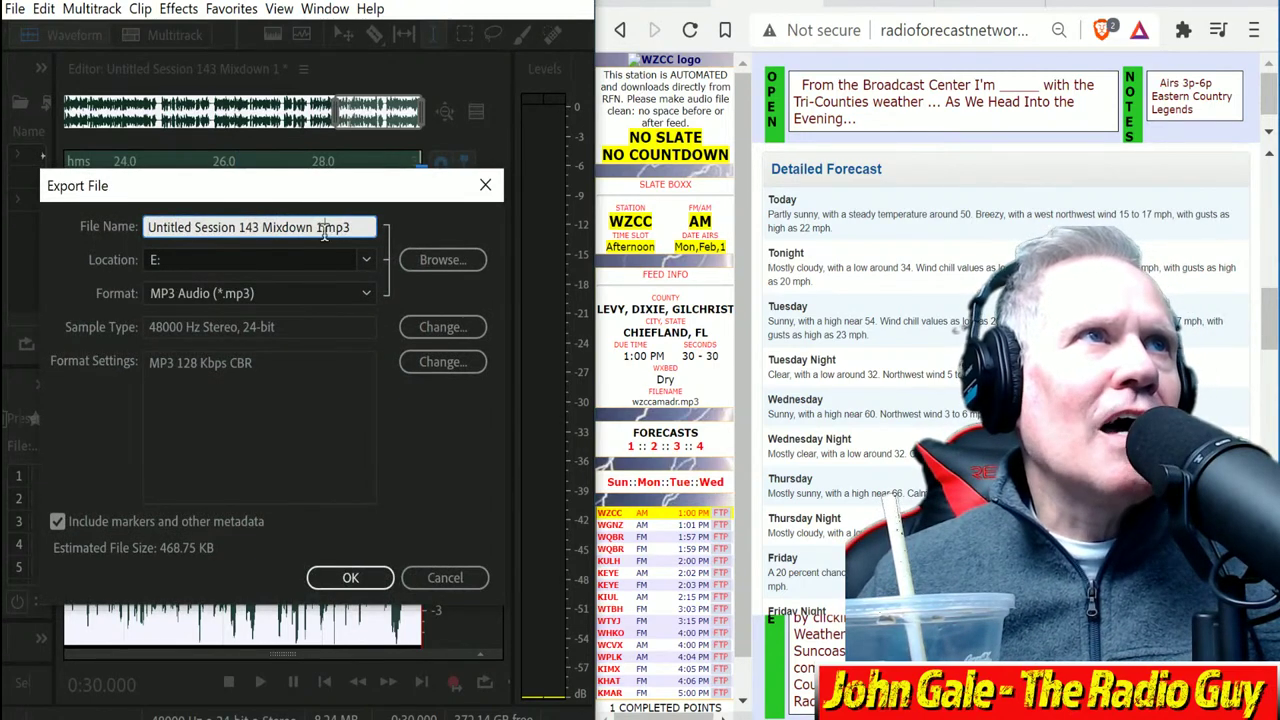
pyautogui.moveTo(322, 230); pyautogui.dragTo(5, 162)
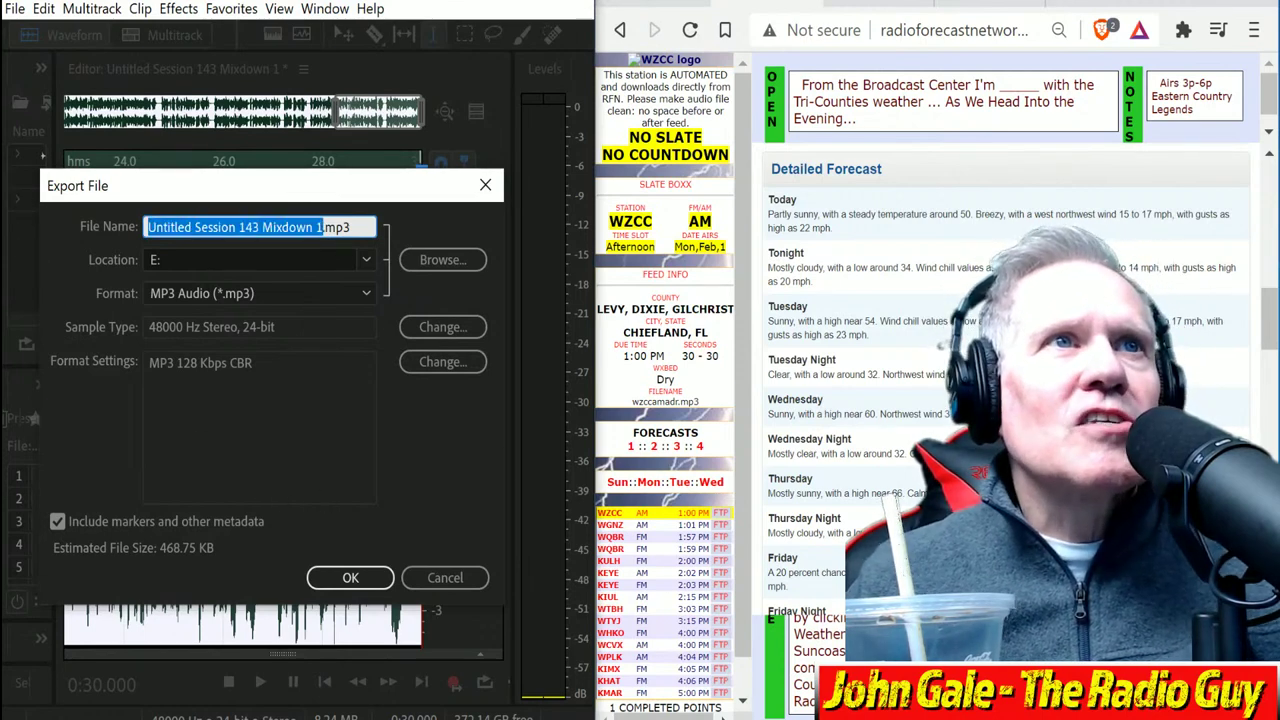
pyautogui.click(720, 515)
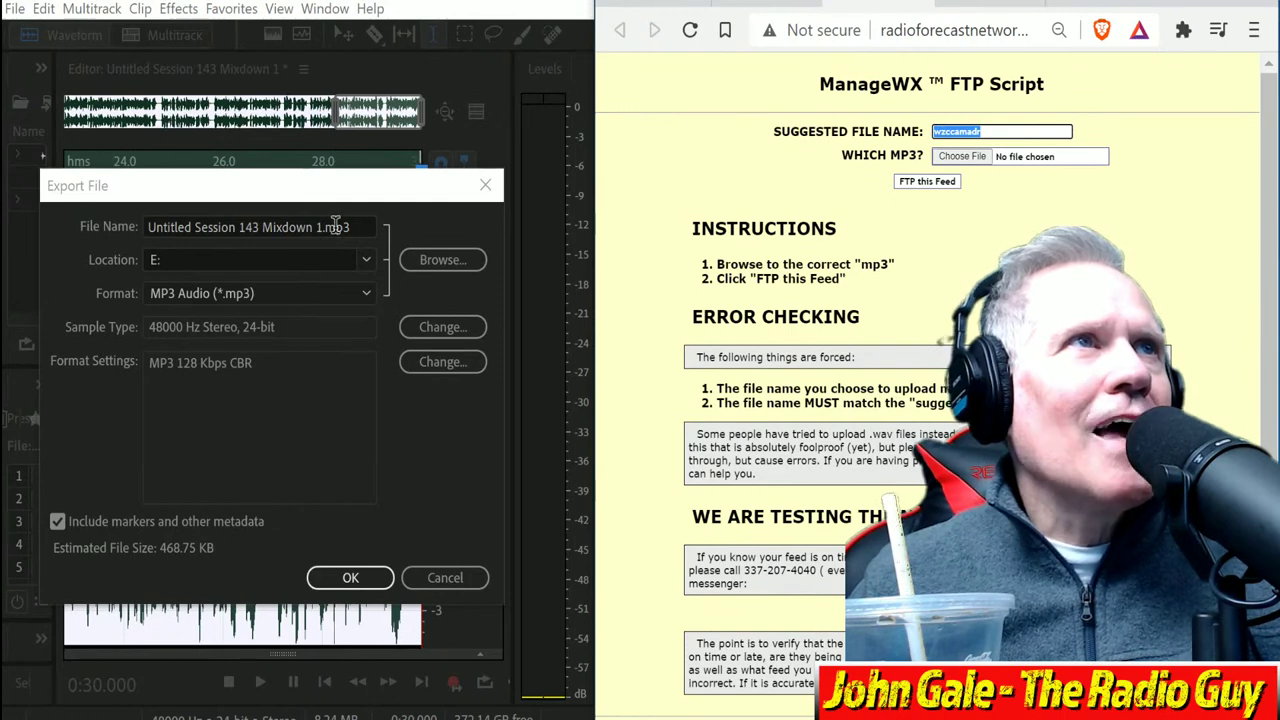
# Step: Name the export wzccamadr.mp3, copying the suggested file name from the FTP page, and export it to drive E:
pyautogui.moveTo(321, 228); pyautogui.dragTo(148, 228)
pyautogui.write('wseofmadr')
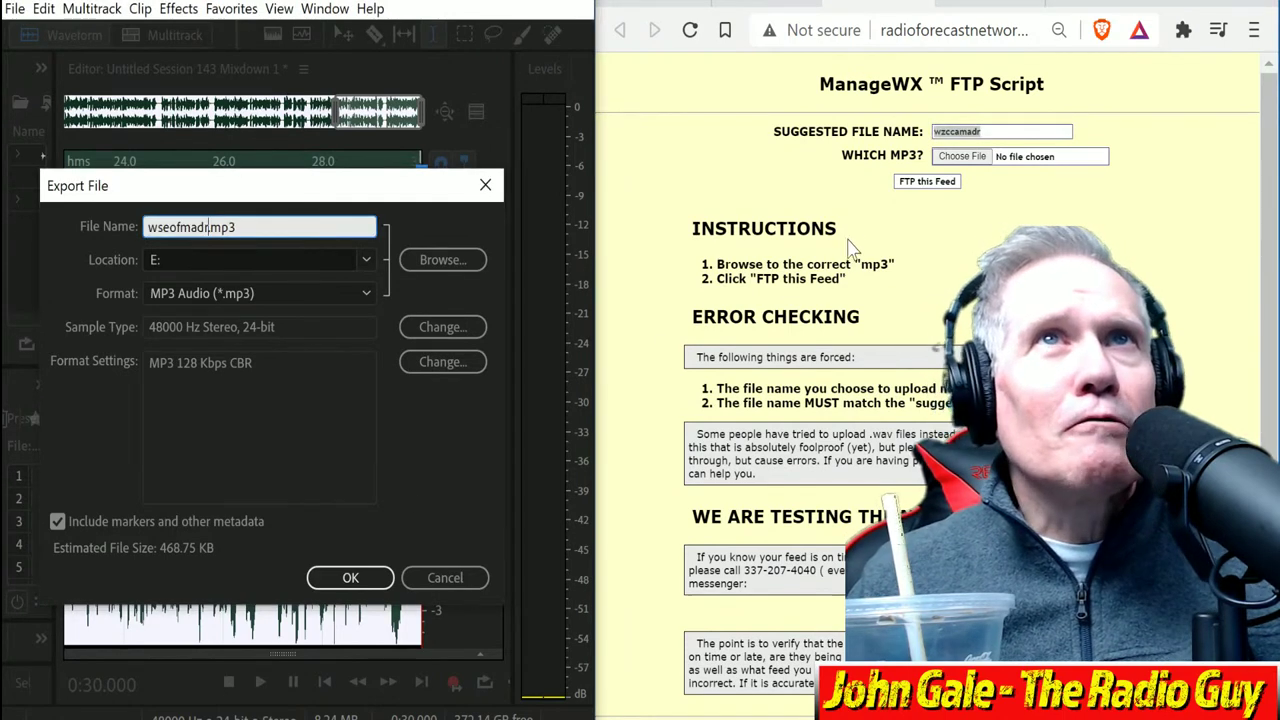
pyautogui.doubleClick(957, 131)
pyautogui.rightClick(961, 133)
pyautogui.click(988, 156)
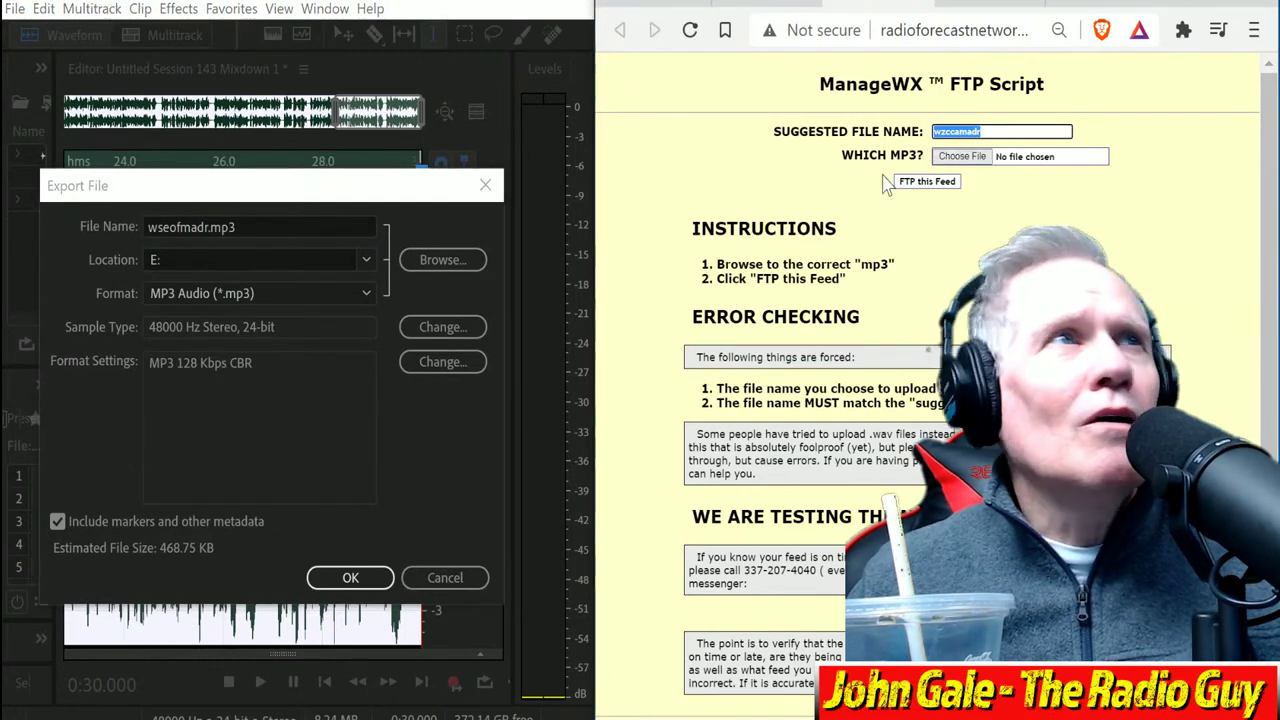
pyautogui.doubleClick(209, 228)
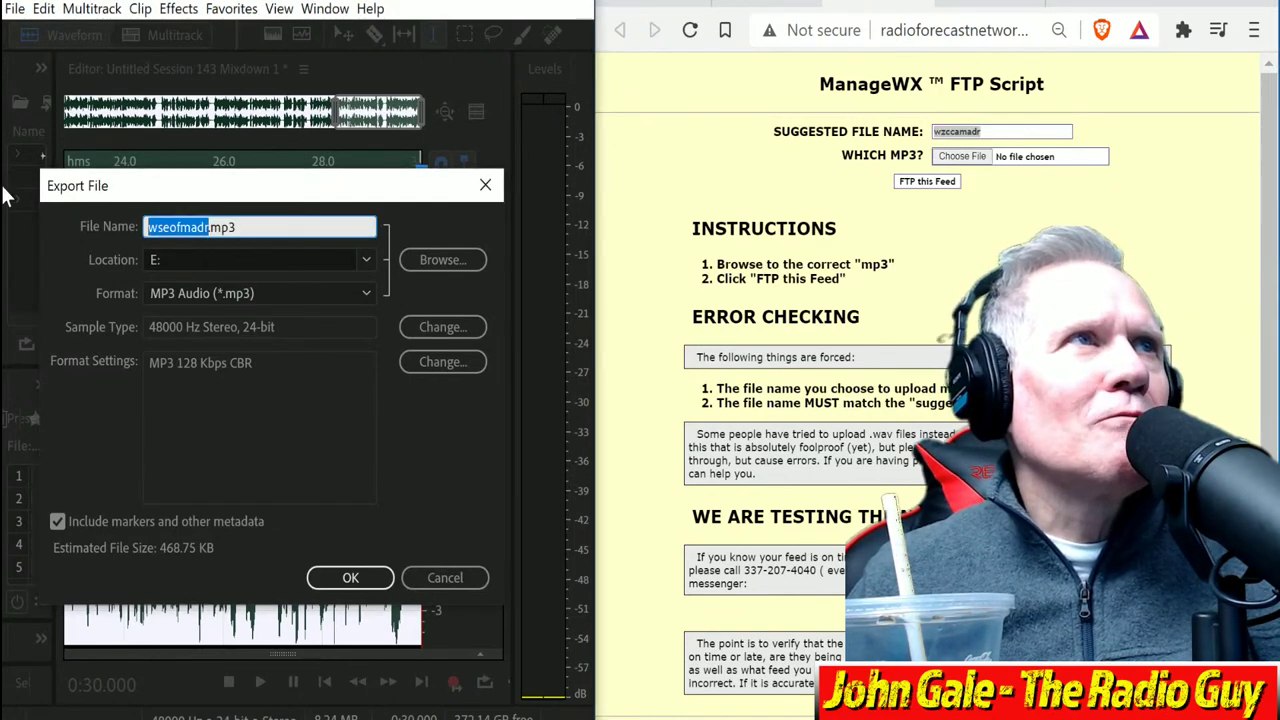
pyautogui.hotkey('ctrl', 'v')
pyautogui.click(388, 580)
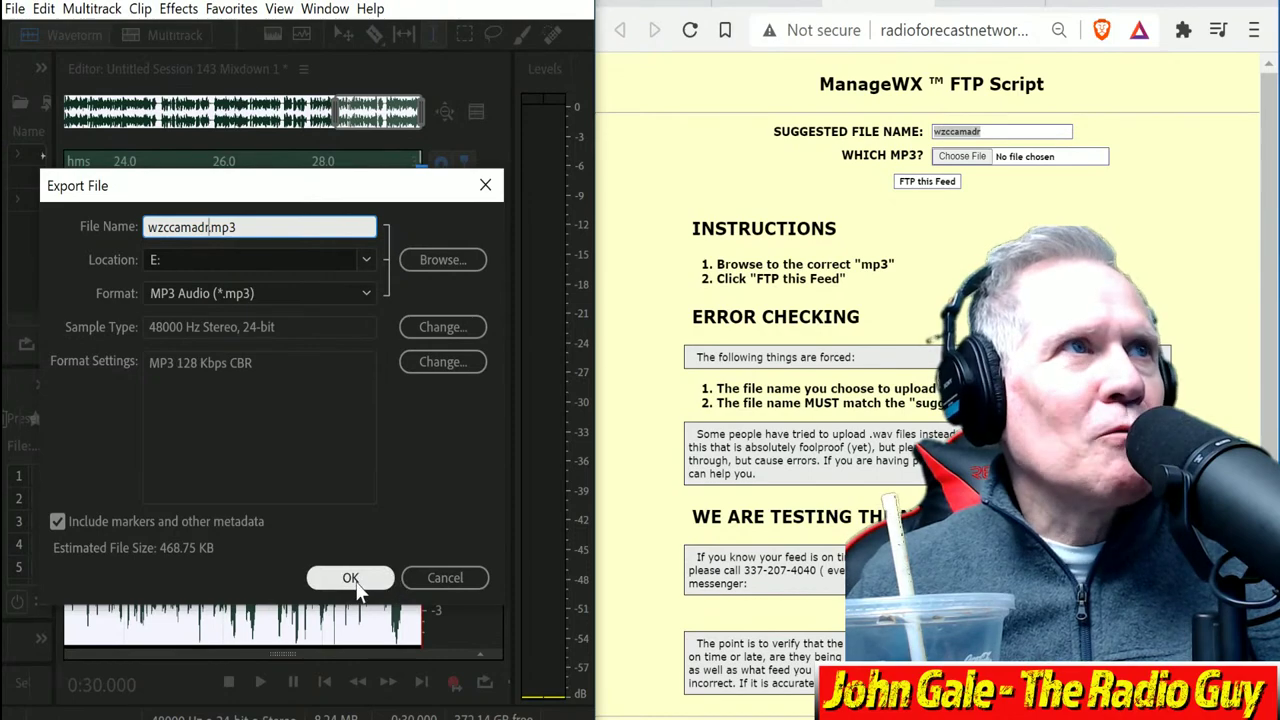
pyautogui.click(356, 432)
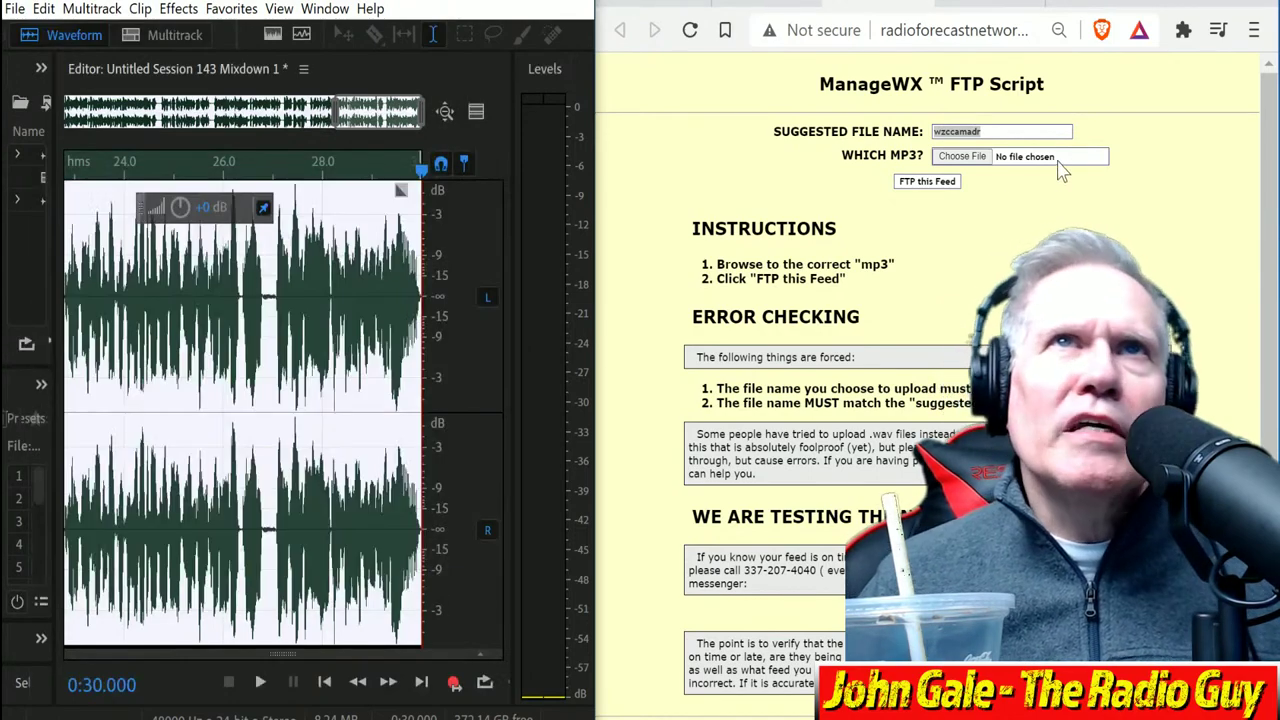
# Step: Upload the wzccamadr file from drive E: through the FTP page and close the result window
pyautogui.click(962, 156)
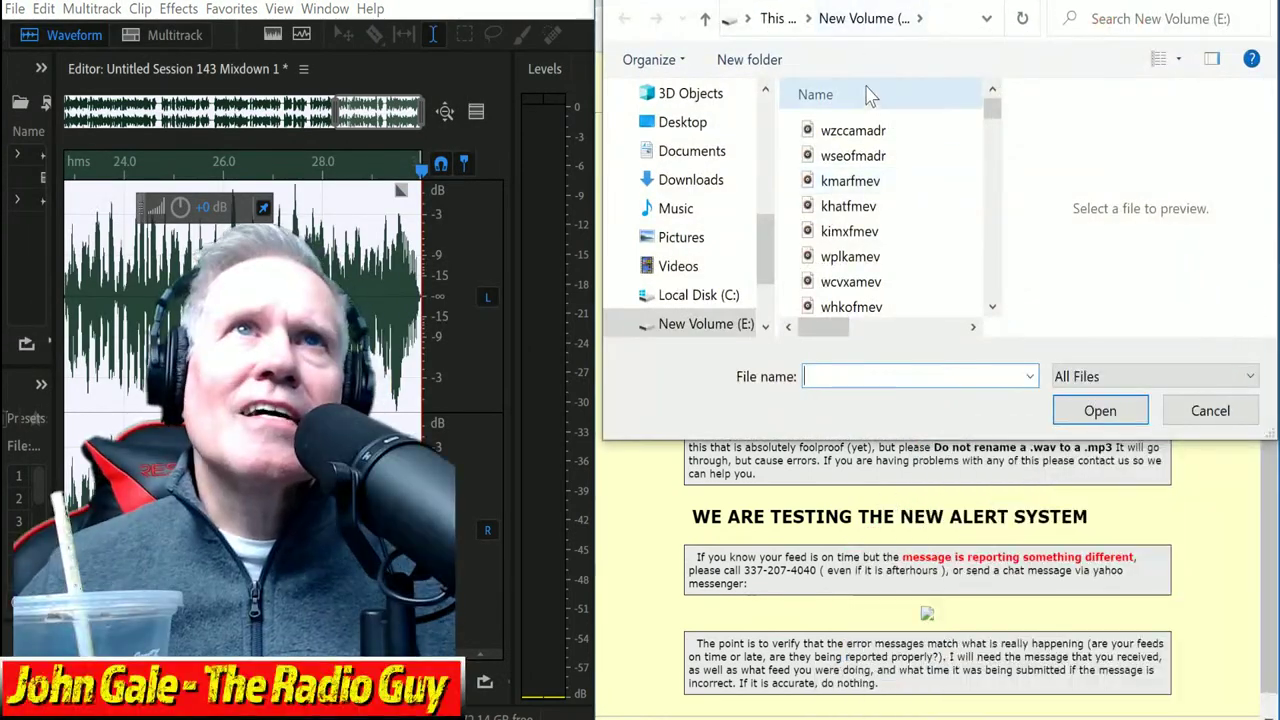
pyautogui.click(866, 130)
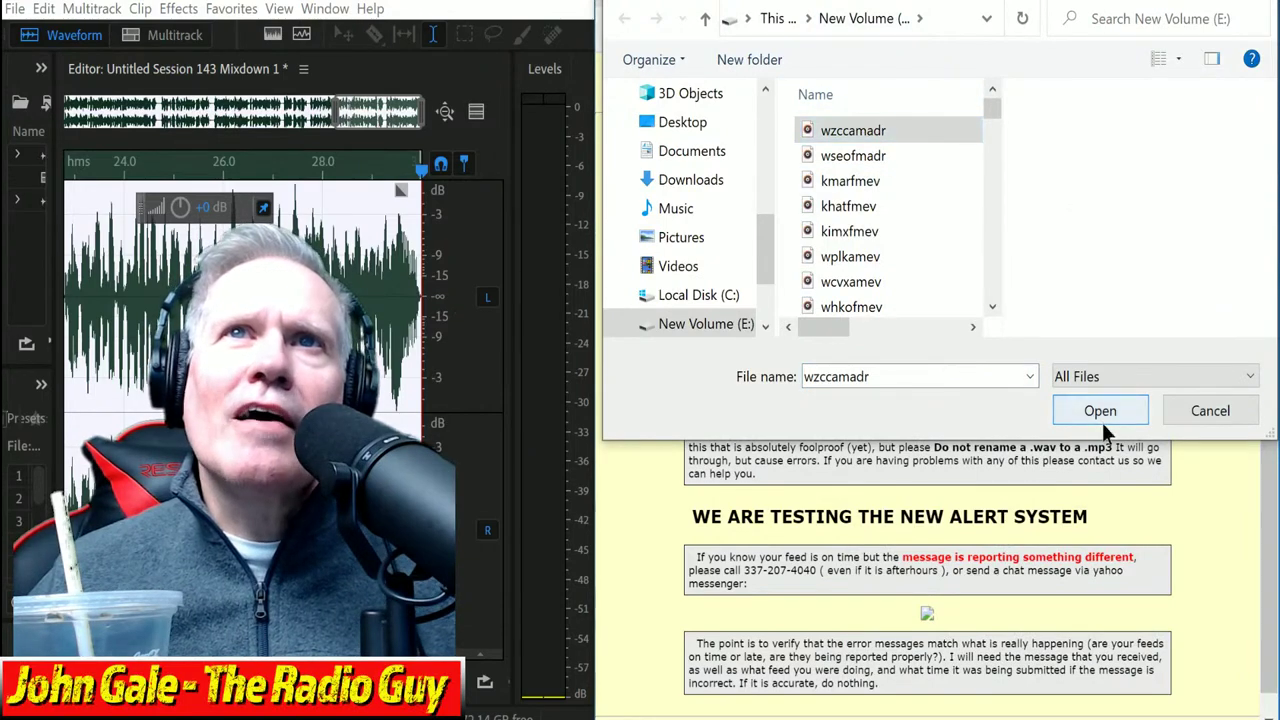
pyautogui.click(1100, 410)
pyautogui.click(930, 184)
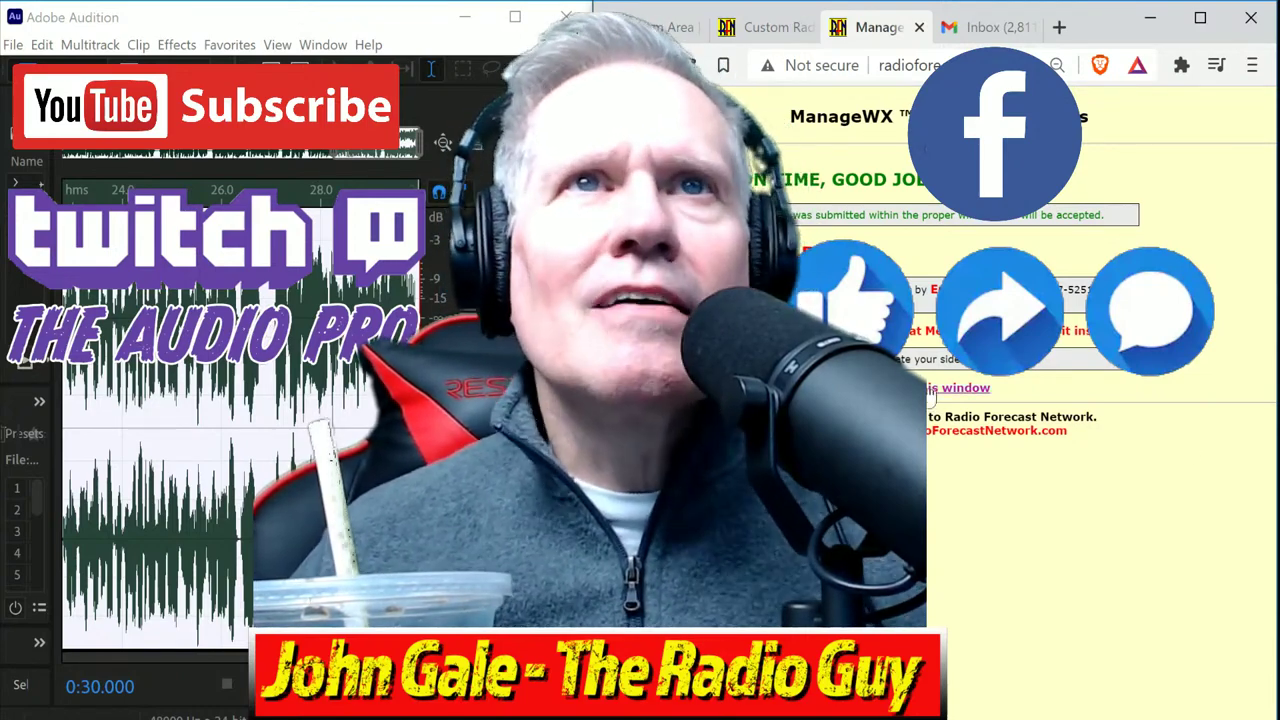
pyautogui.click(954, 392)
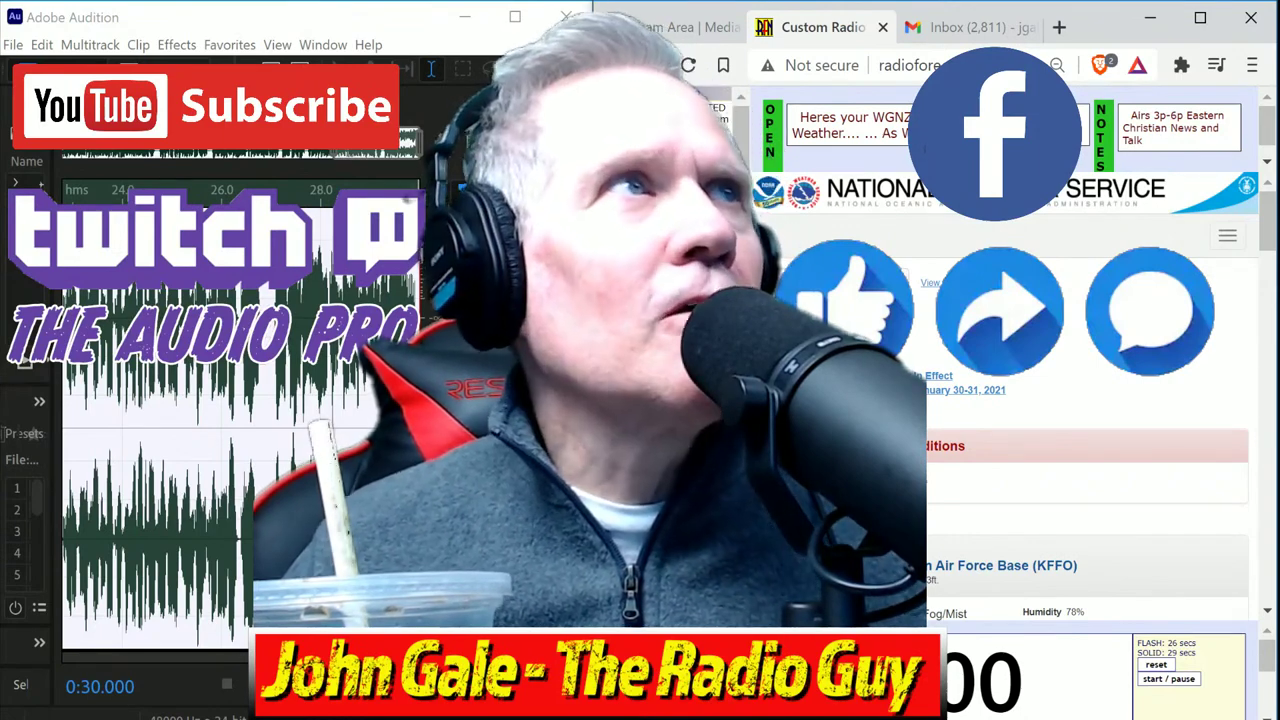
# Step: Switch to Adobe Audition and close all open files
pyautogui.click(5, 47)
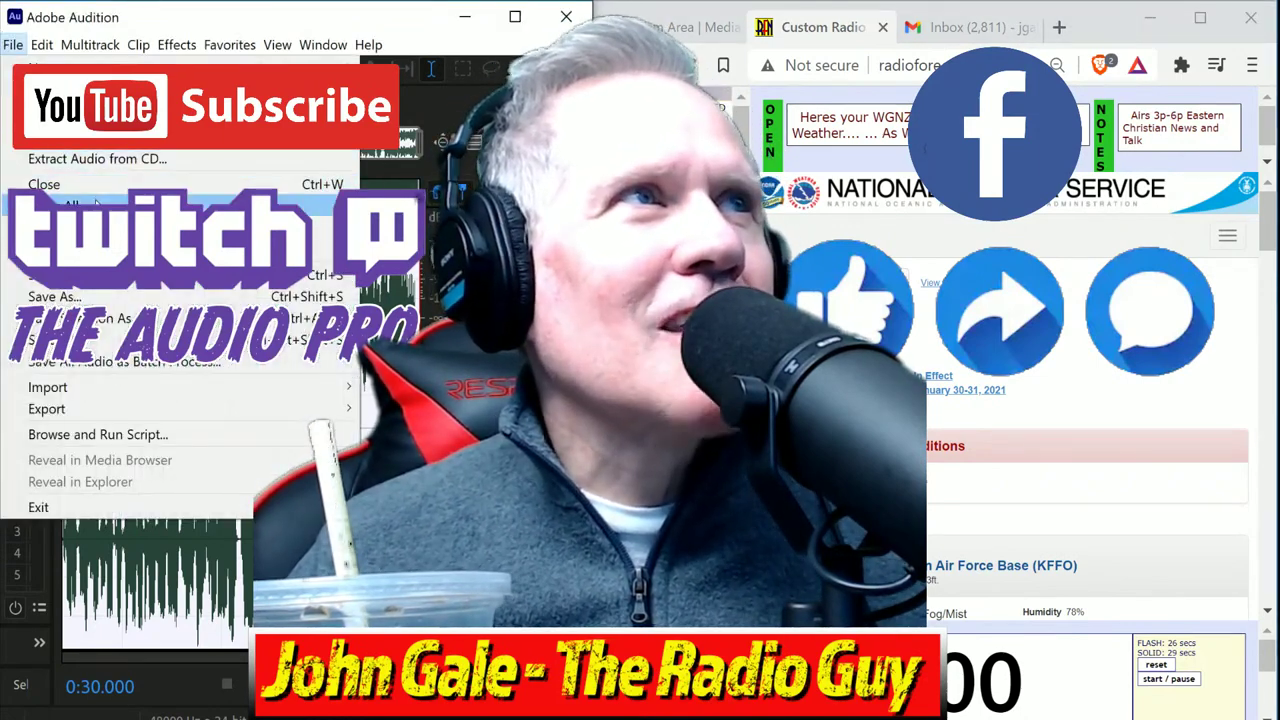
pyautogui.click(40, 181)
pyautogui.press('Return')
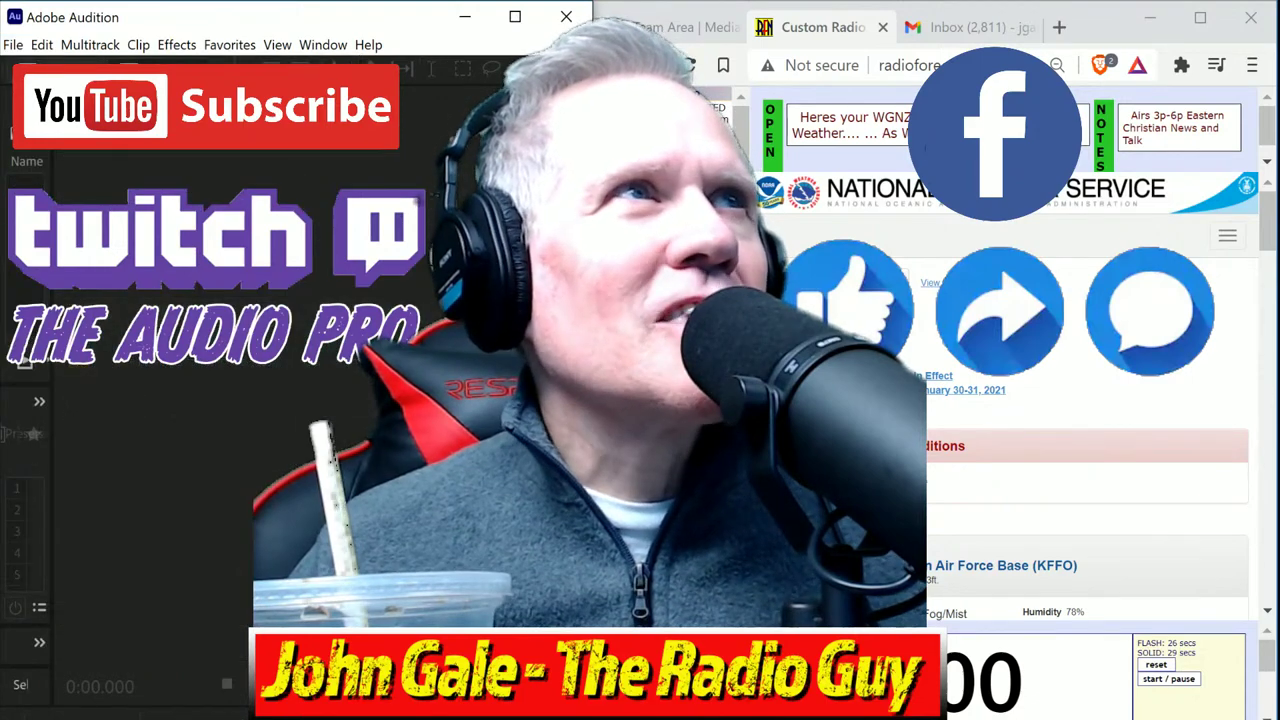
# Step: Create a new multitrack session from a session template for the WGNZ feed
pyautogui.hotkey('ctrl', 'n')
pyautogui.click(230, 349)
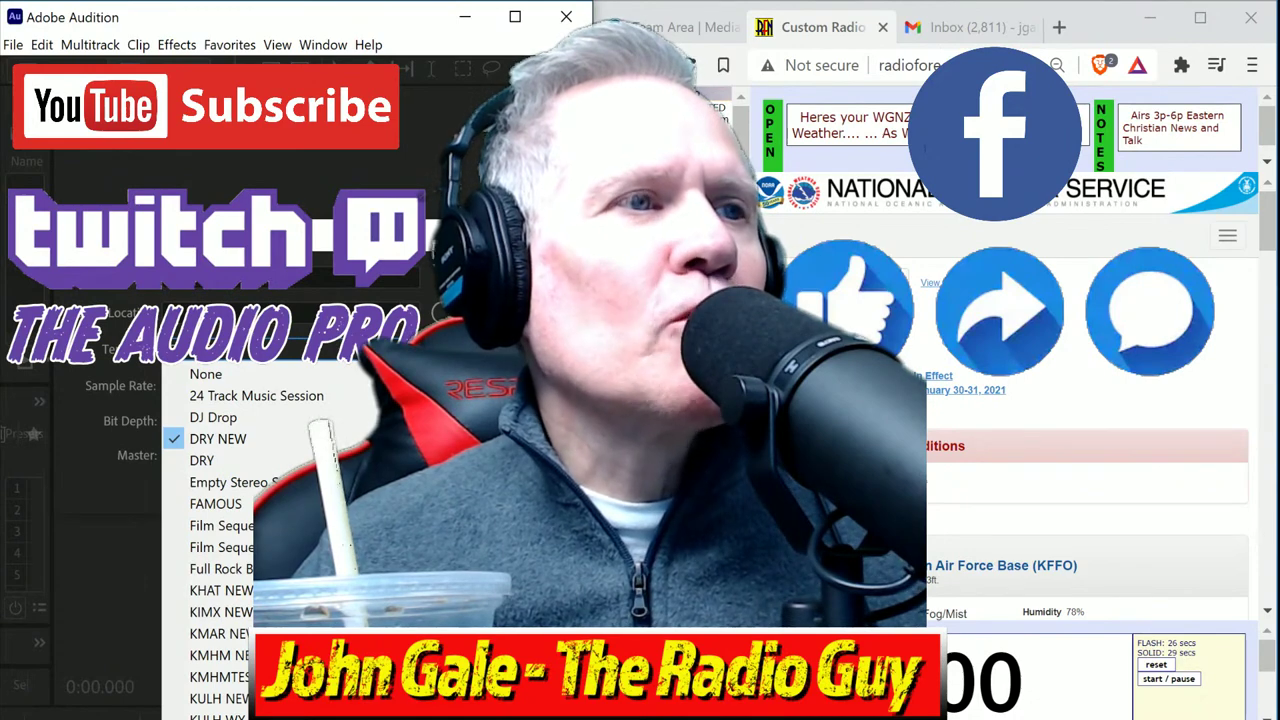
pyautogui.press('Return')
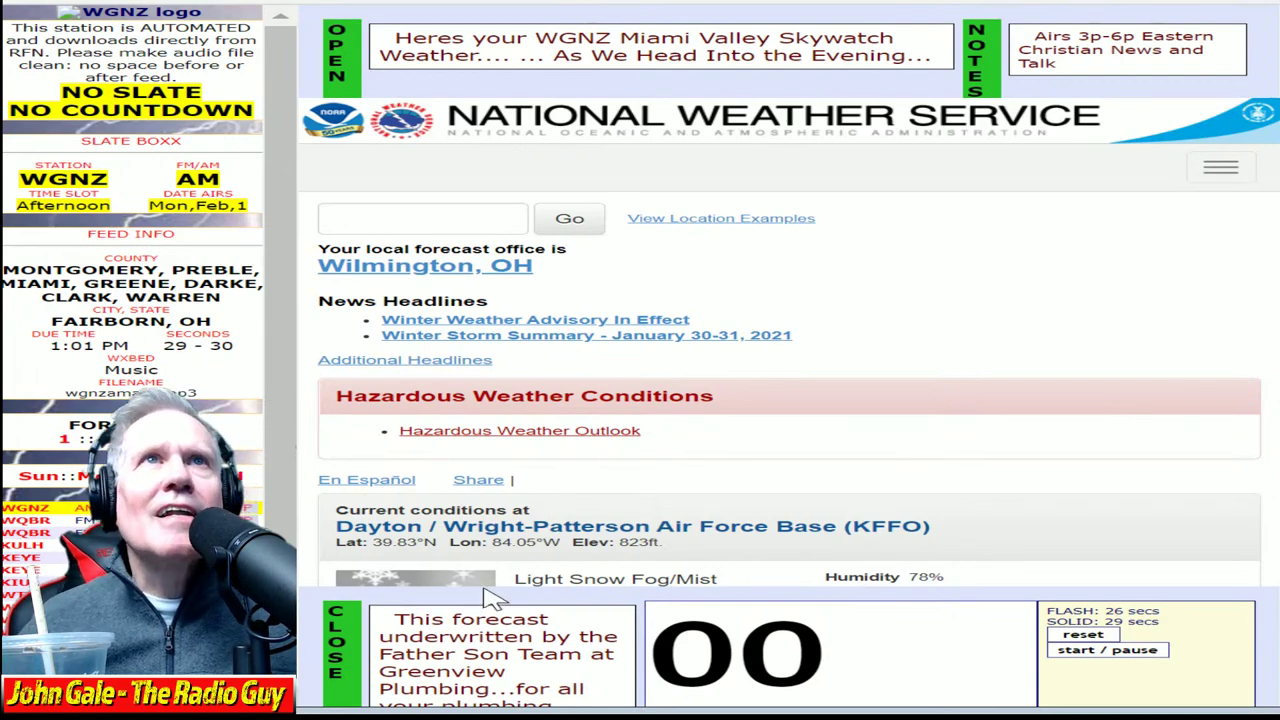
# Step: Bring up the Detailed Forecast for WGNZ and start the read timer from zero
pyautogui.scroll(-8, 848, 529)
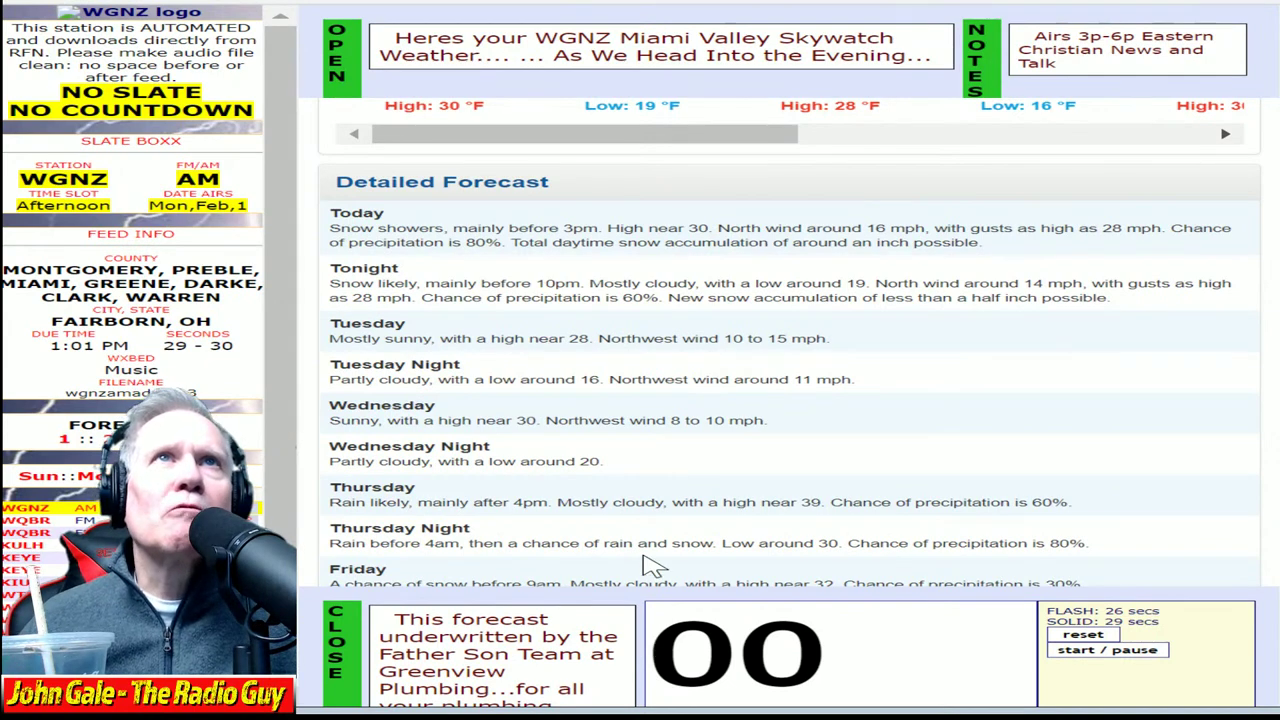
pyautogui.click(1148, 652)
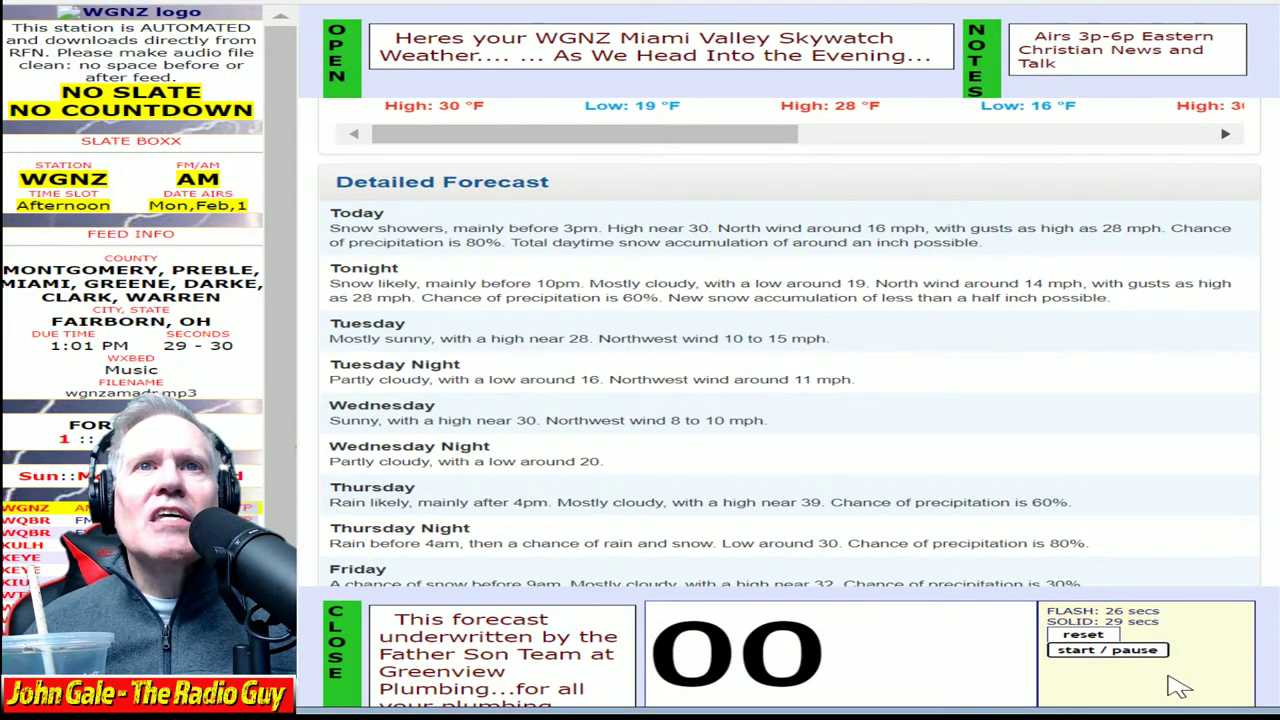
pyautogui.click(1092, 636)
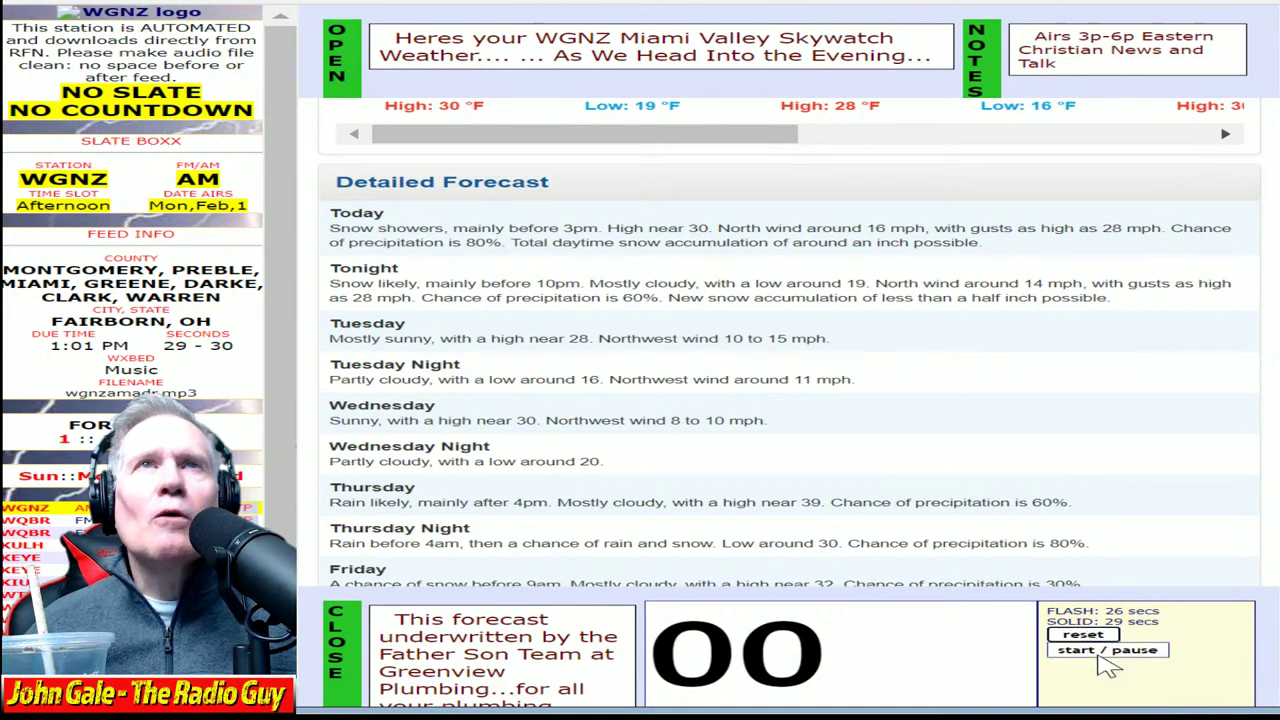
pyautogui.click(1104, 656)
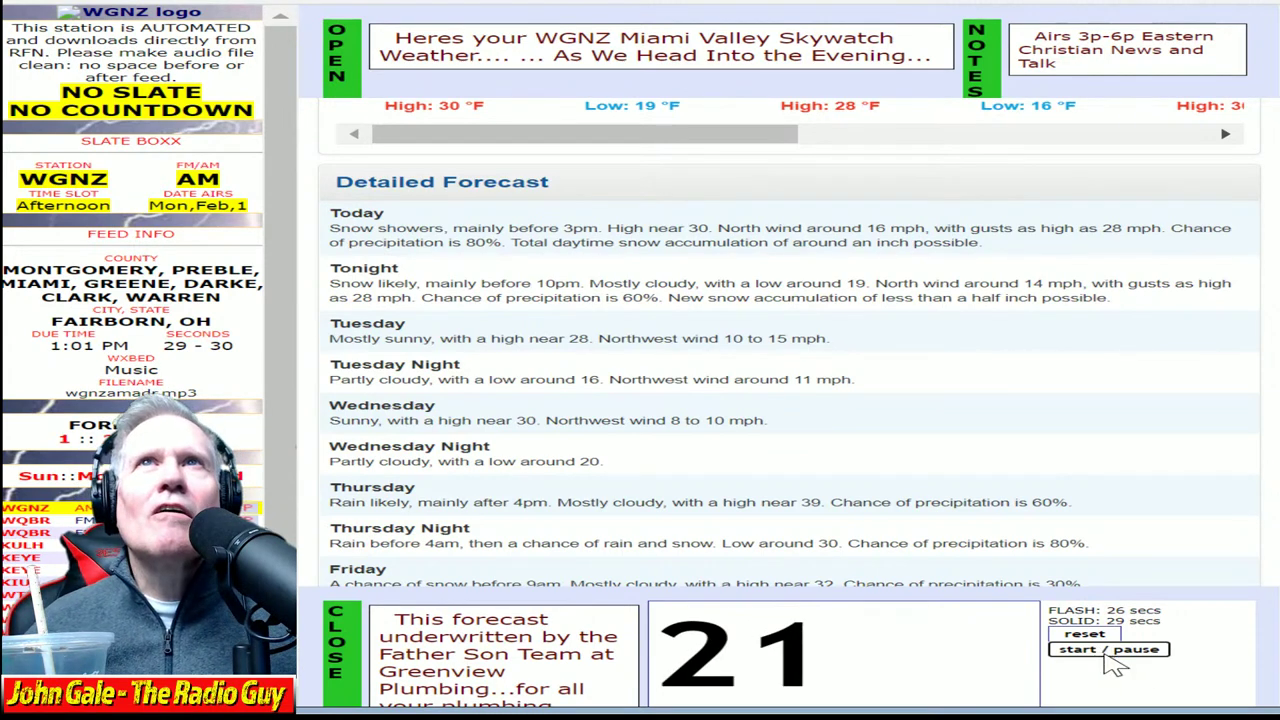
# Step: Reset and restart the read timer for further takes of the WGNZ forecast
pyautogui.click(1084, 635)
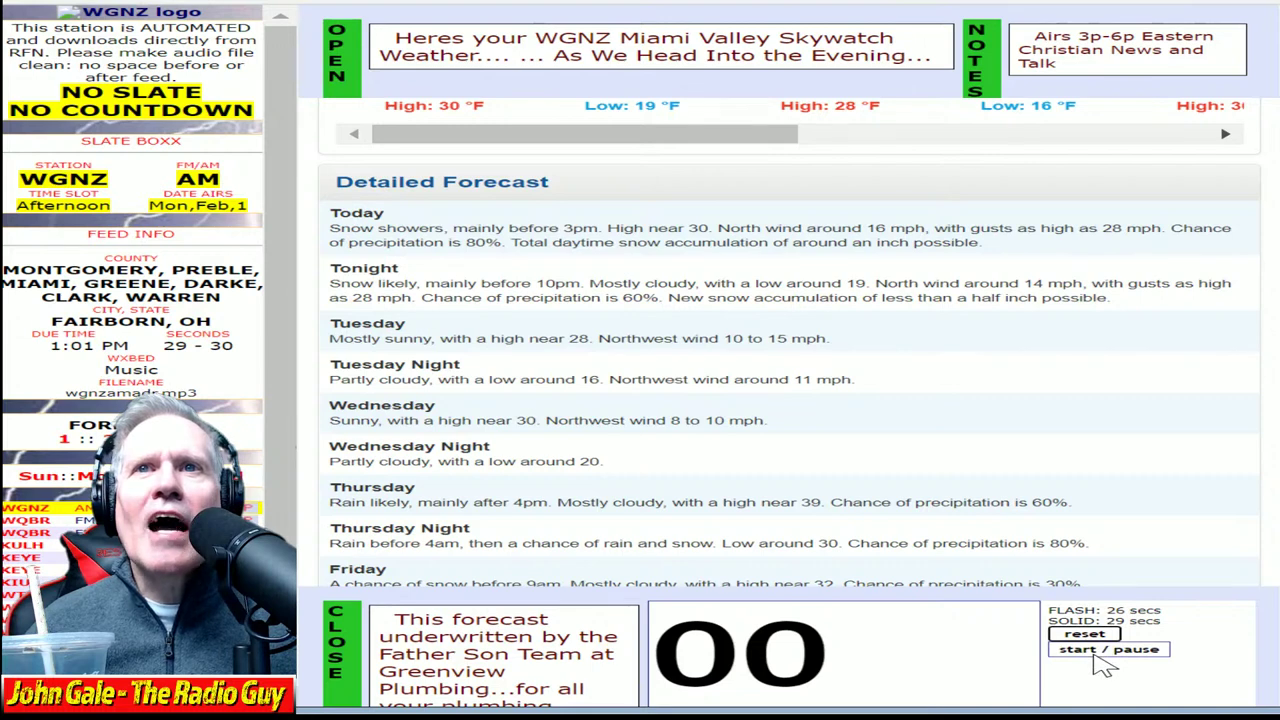
pyautogui.click(1088, 652)
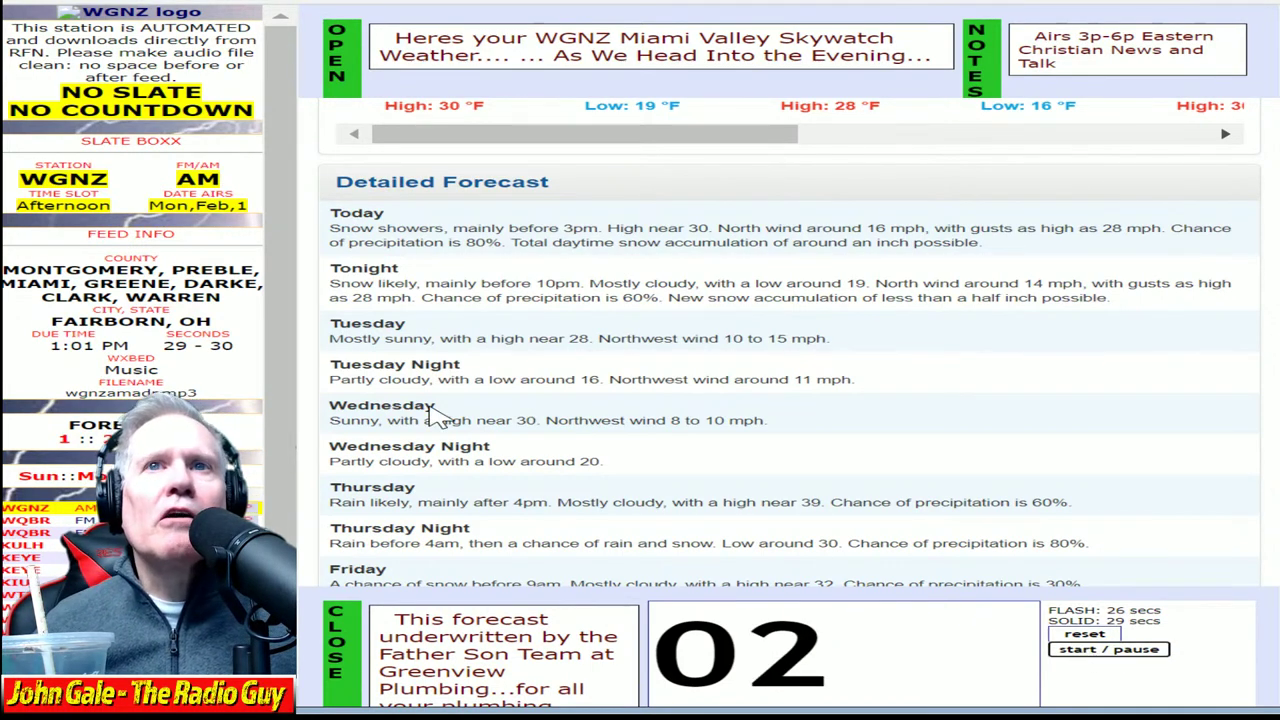
pyautogui.click(1084, 634)
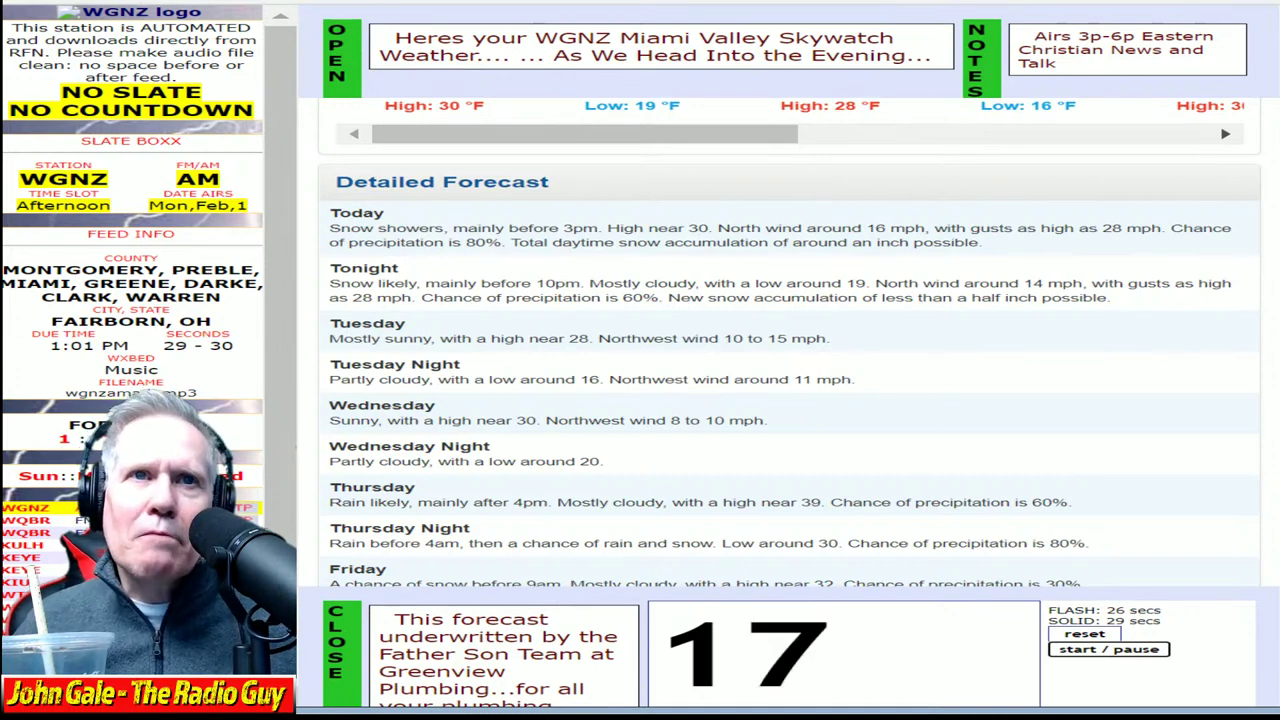
pyautogui.scroll(-3, 536, 680)
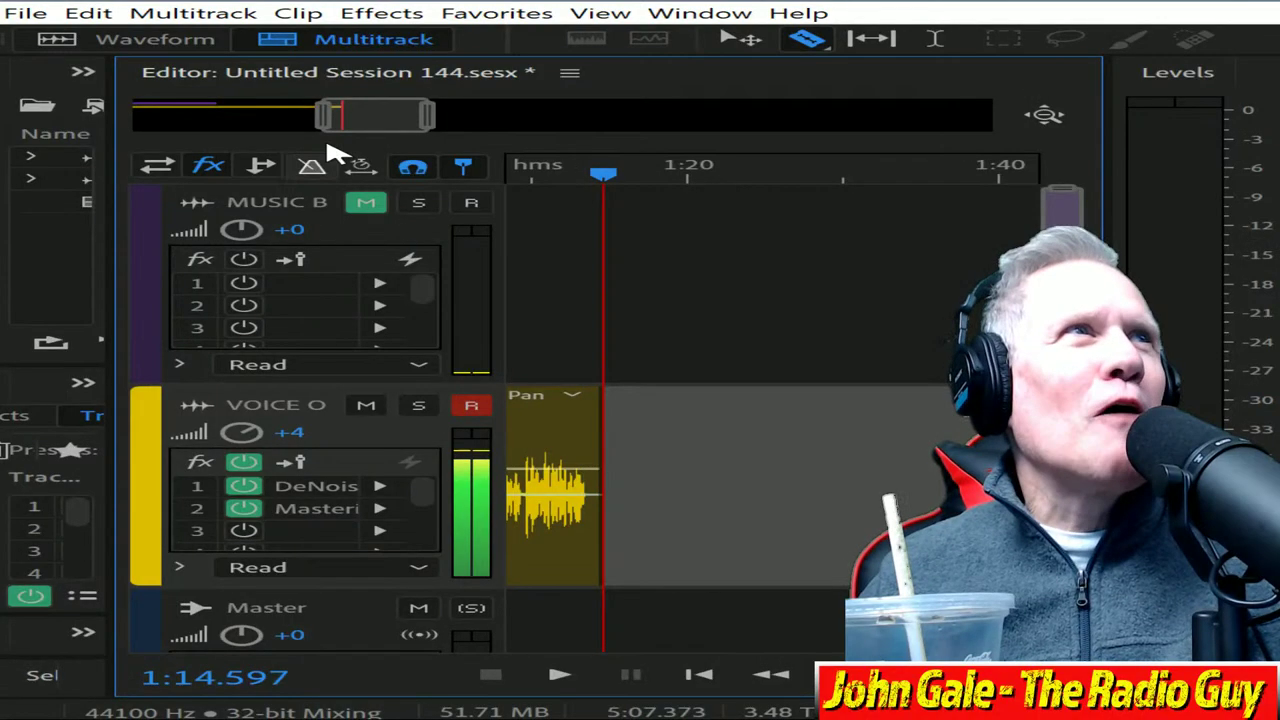
# Step: Split the voice-over recording at about 0:44, delete the takes before the split, and move the remaining take to the session start
pyautogui.moveTo(374, 114); pyautogui.dragTo(245, 118)
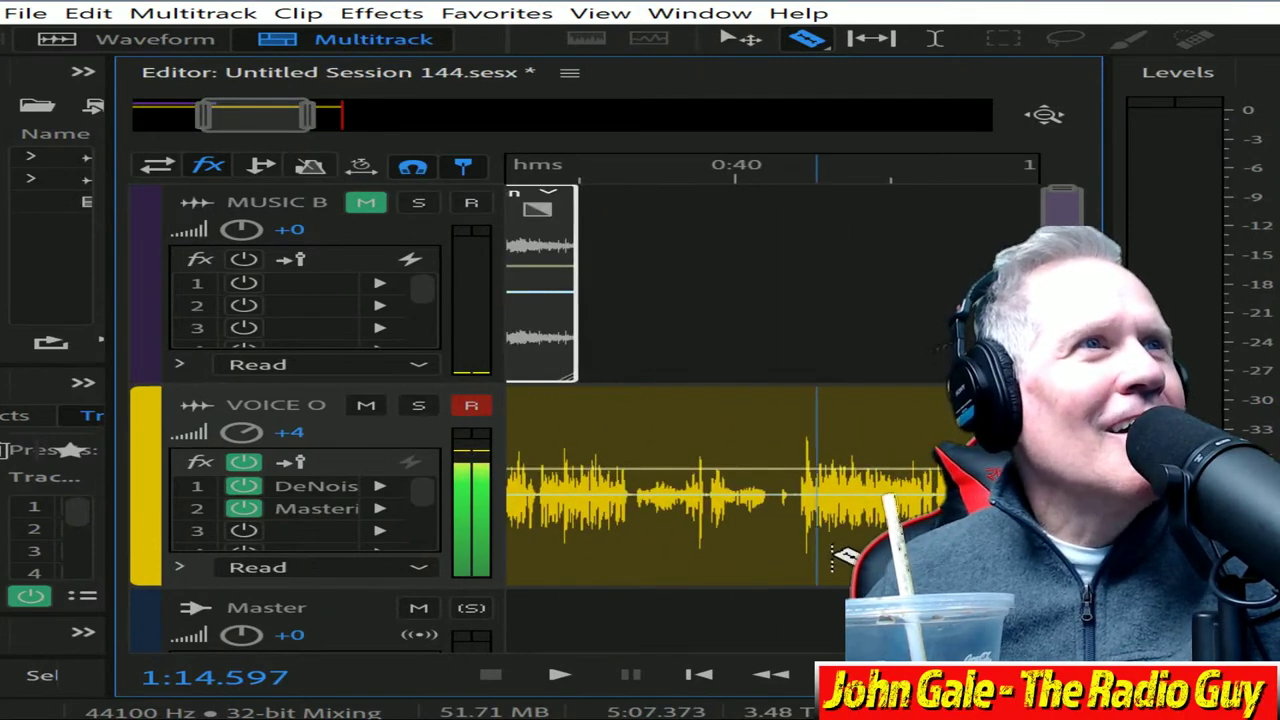
pyautogui.click(800, 485)
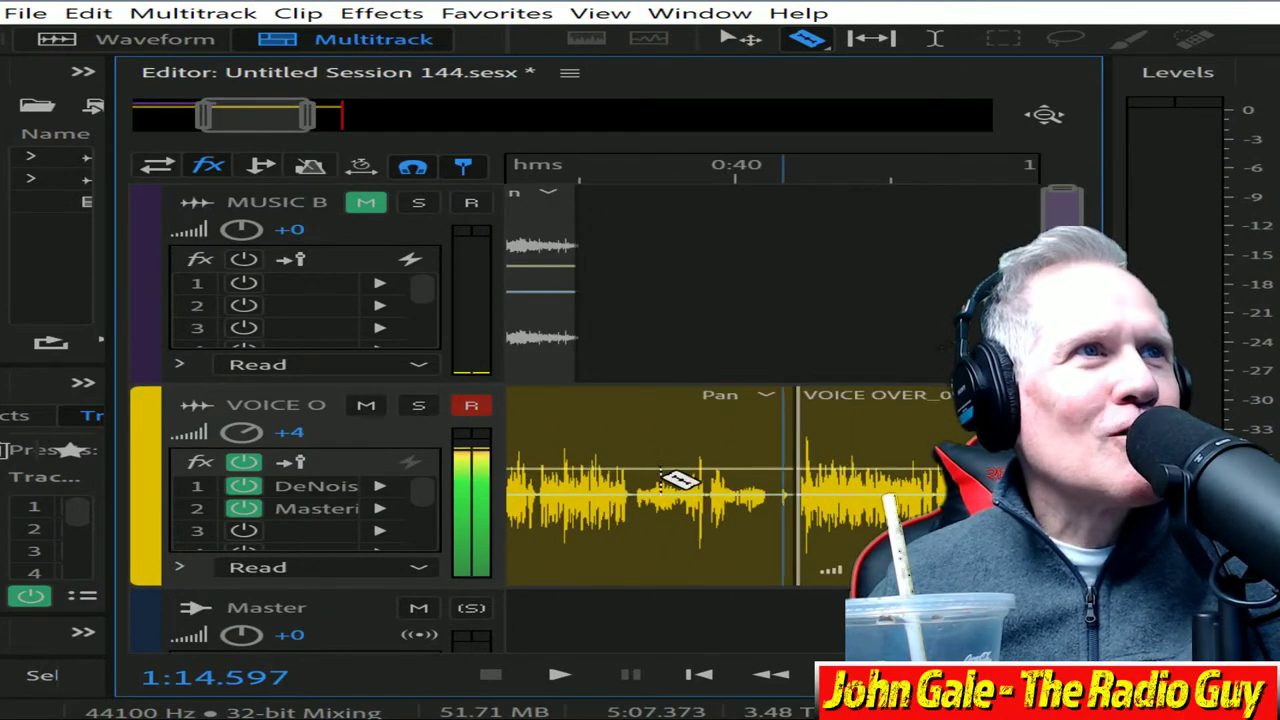
pyautogui.press('Delete')
pyautogui.moveTo(915, 405); pyautogui.dragTo(15, 455)
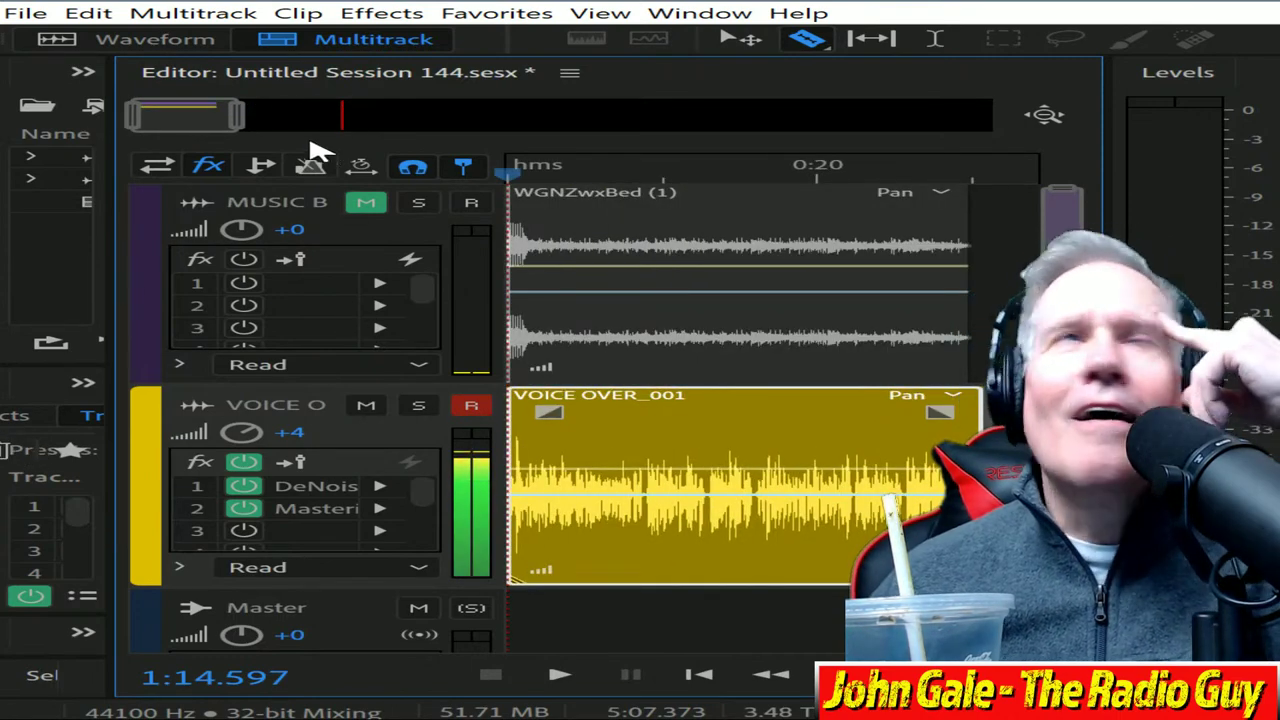
# Step: Place the playhead at 0:01.006, where the music bed's opening hits end, and move the voice-over clip to start there
pyautogui.scroll(2, 190, 120)
pyautogui.scroll(3, 190, 120)
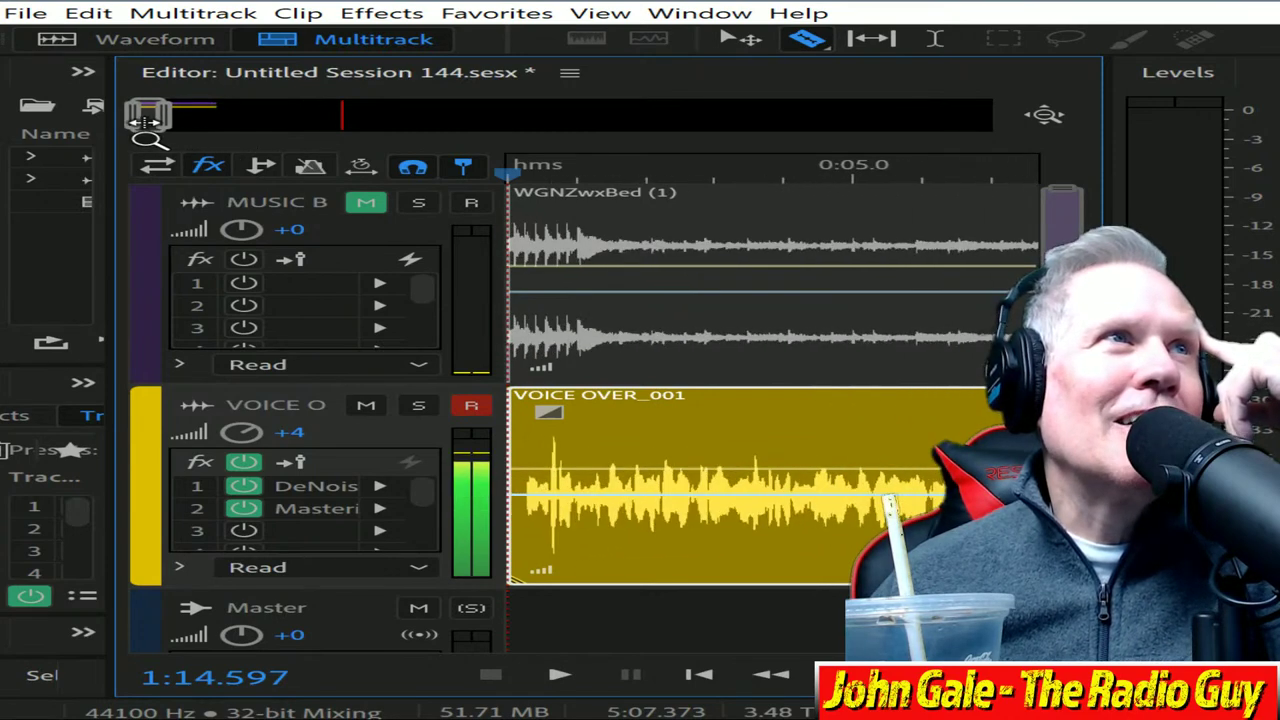
pyautogui.click(574, 178)
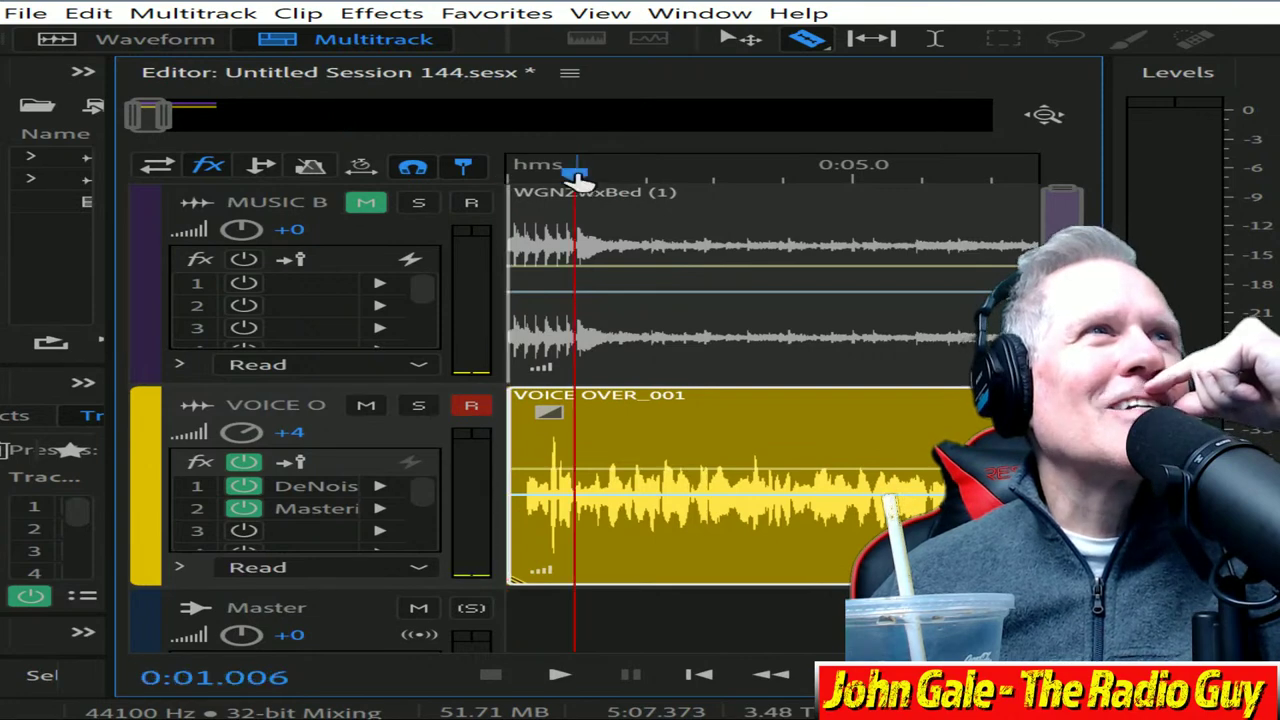
pyautogui.moveTo(634, 396); pyautogui.dragTo(704, 410)
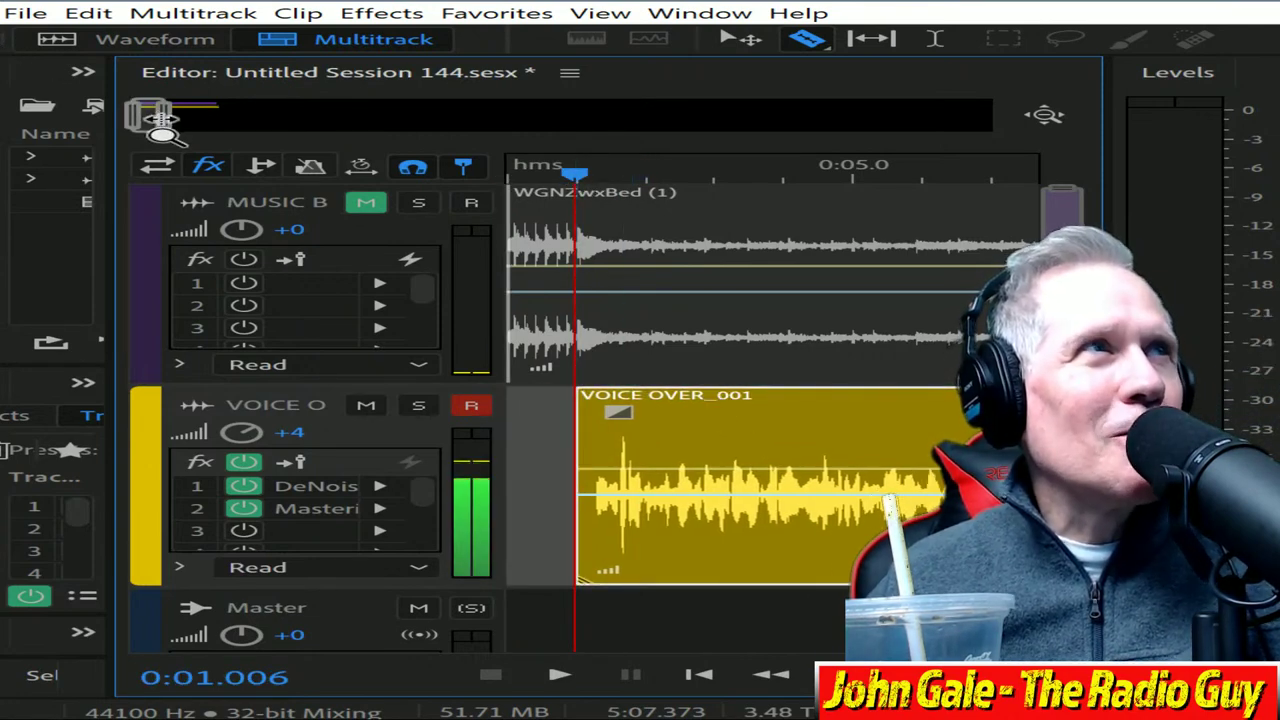
# Step: Trim about 0.2 seconds of silence off the voice-over clip's start and nudge the clip slightly earlier
pyautogui.moveTo(165, 120); pyautogui.dragTo(143, 116)
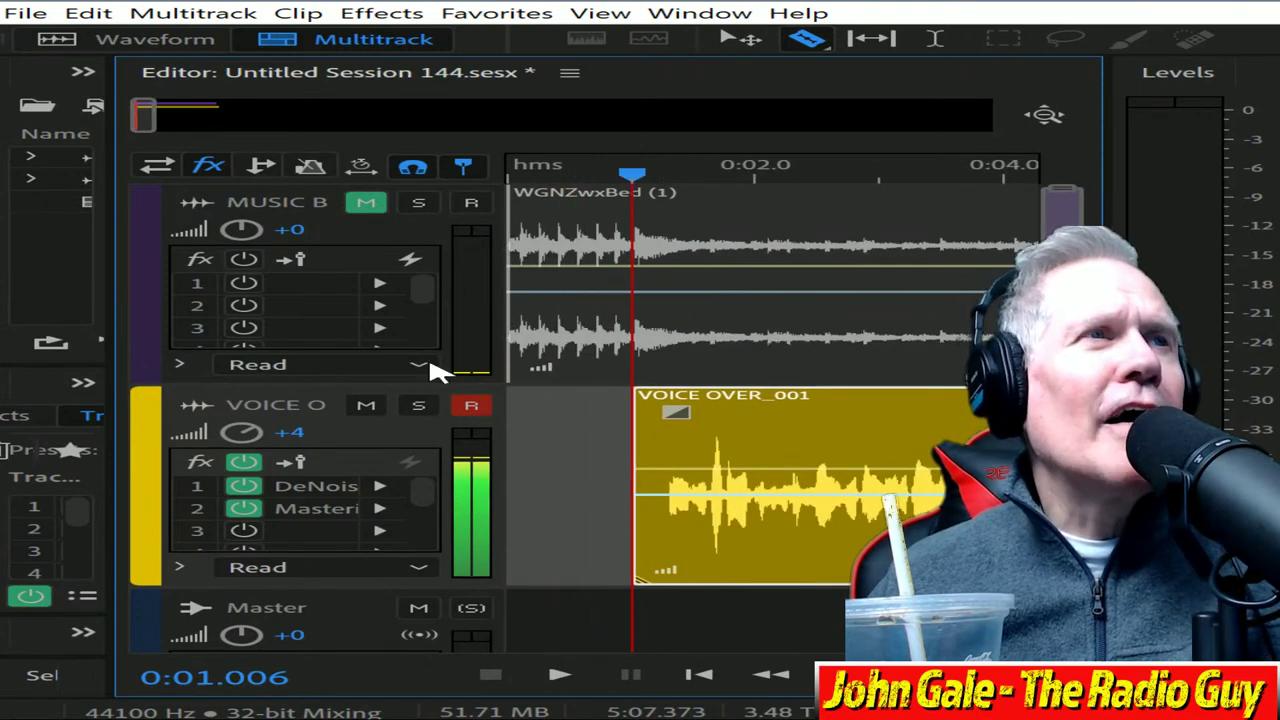
pyautogui.moveTo(641, 440); pyautogui.dragTo(665, 449)
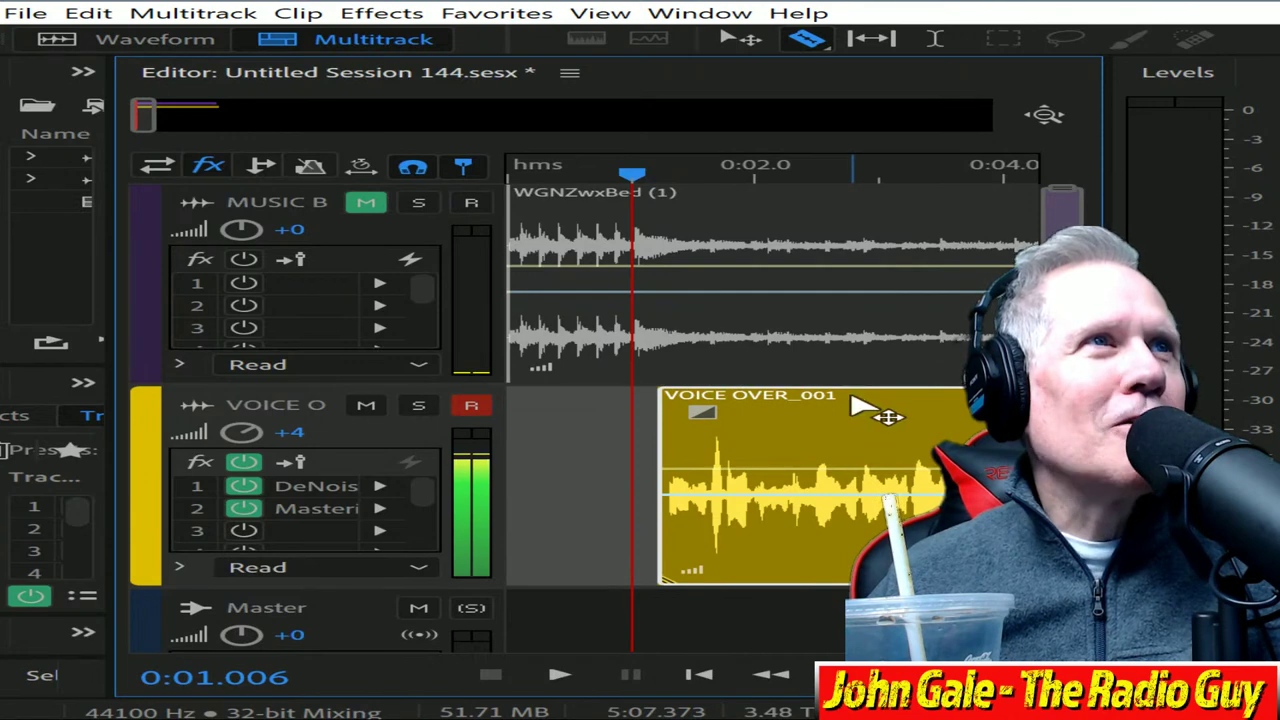
pyautogui.moveTo(852, 405); pyautogui.dragTo(845, 405)
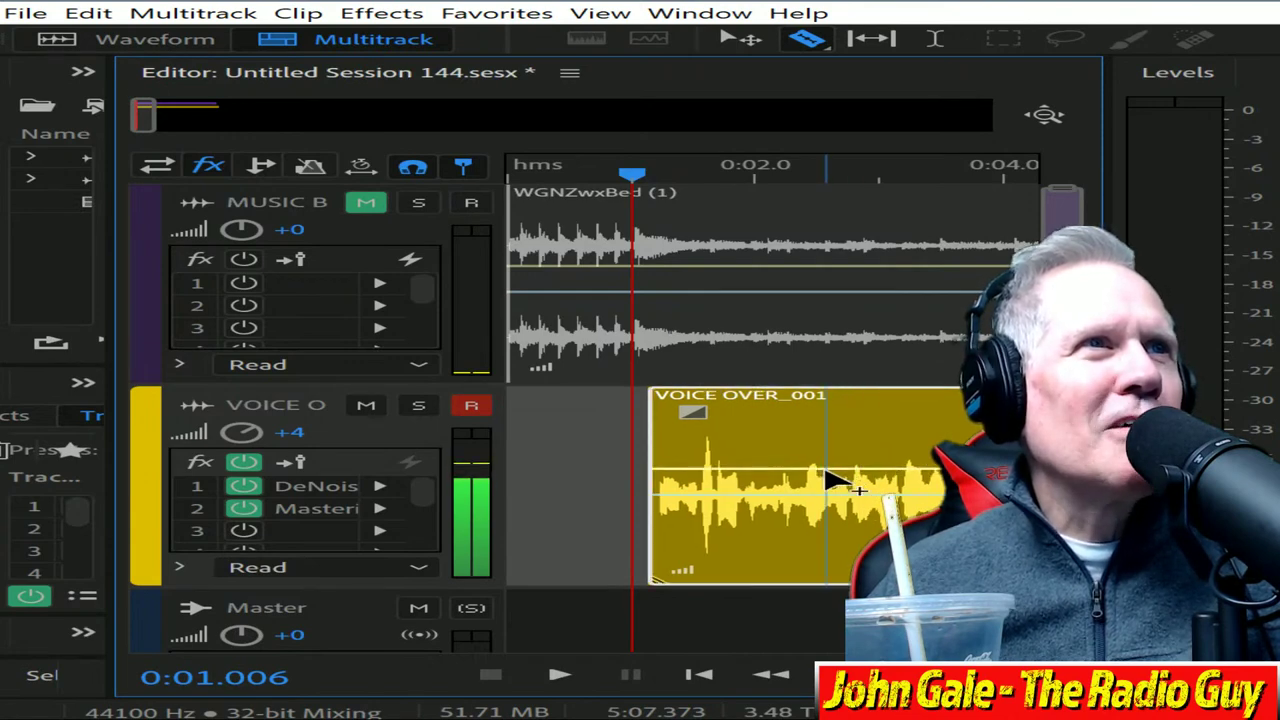
# Step: Raise the voice-over clip's volume envelope slightly and unmute the music bed track
pyautogui.moveTo(826, 472); pyautogui.dragTo(837, 463)
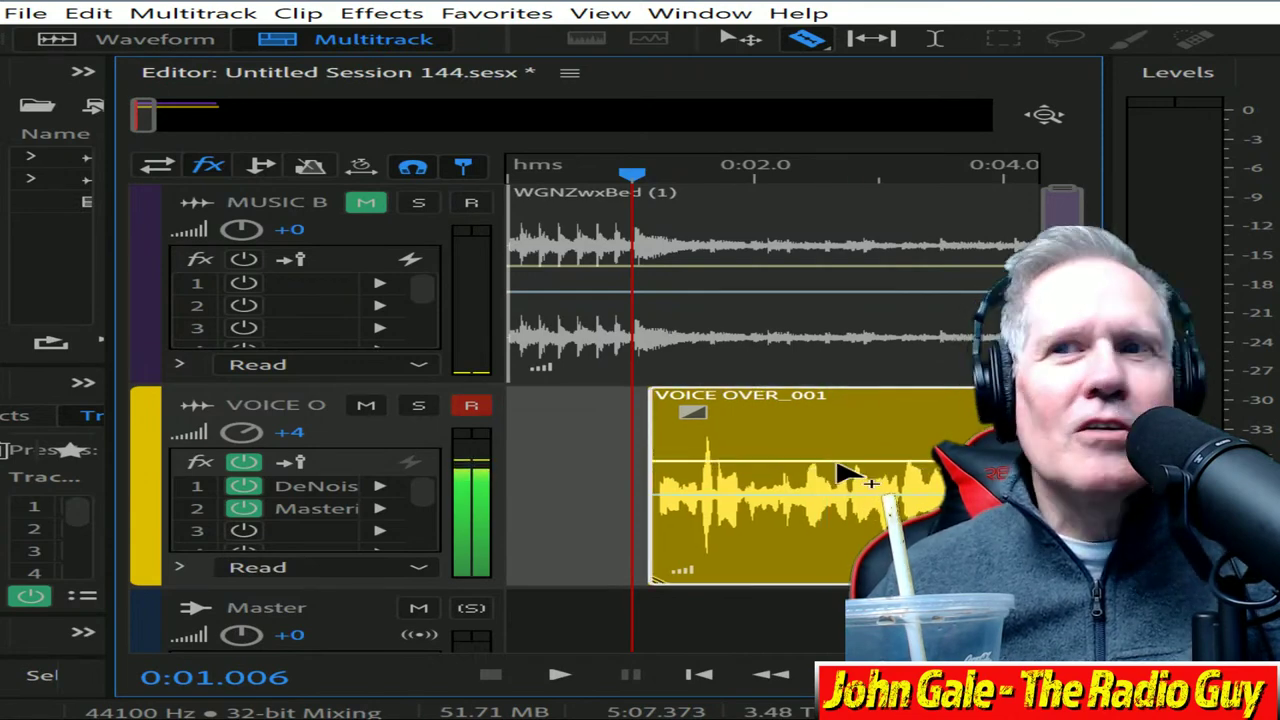
pyautogui.click(366, 203)
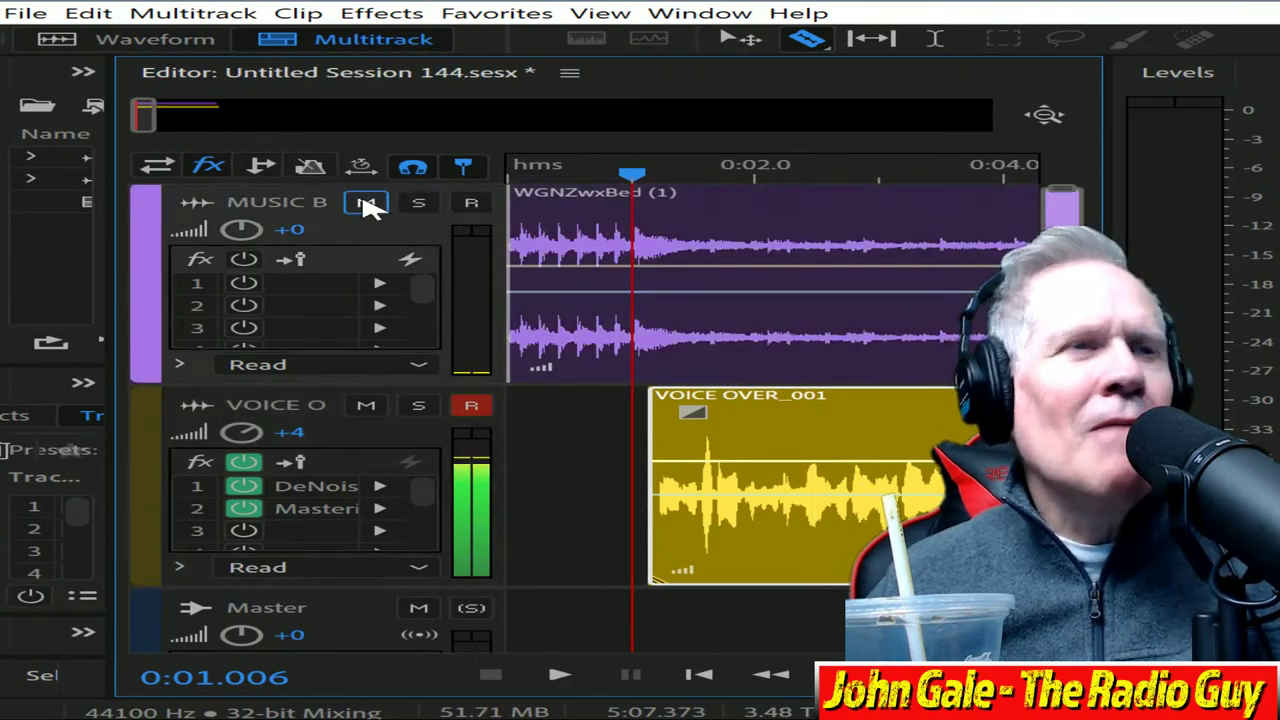
# Step: Mix the entire session down to a new file and play the whole mixdown to check it
pyautogui.hotkey('alt', 'shift', 'm')
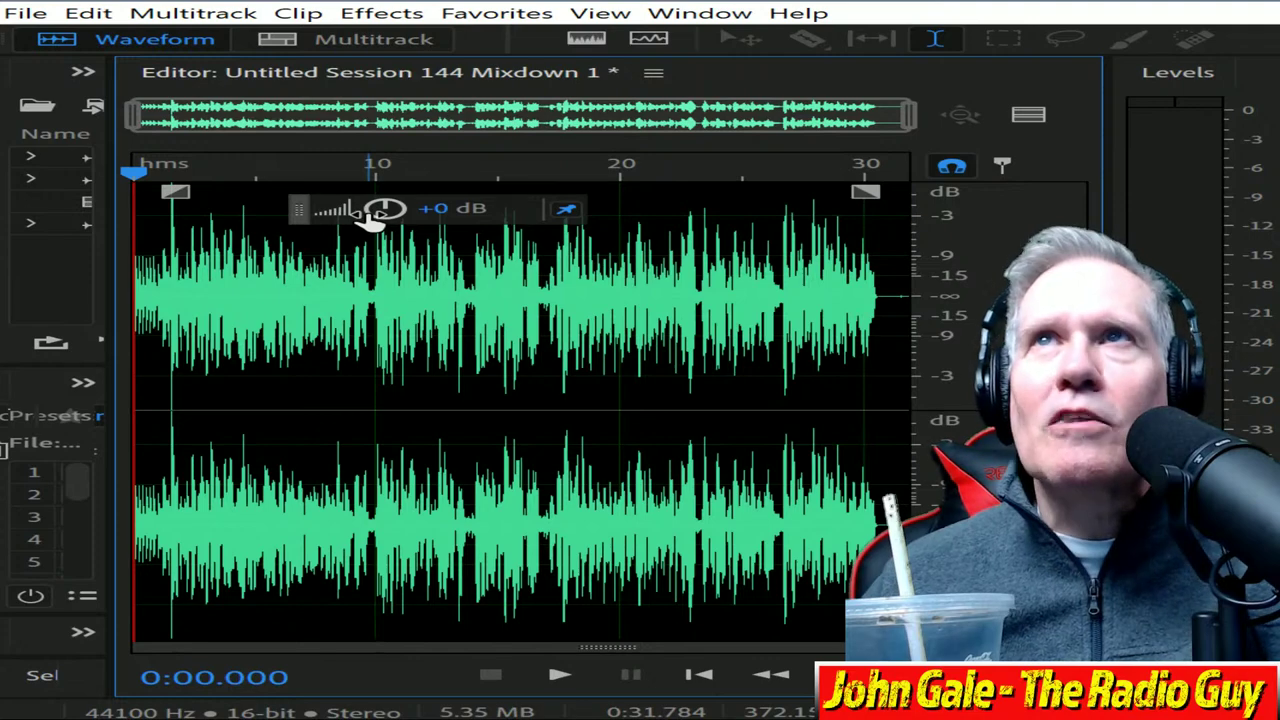
pyautogui.hotkey('ctrl', 'a')
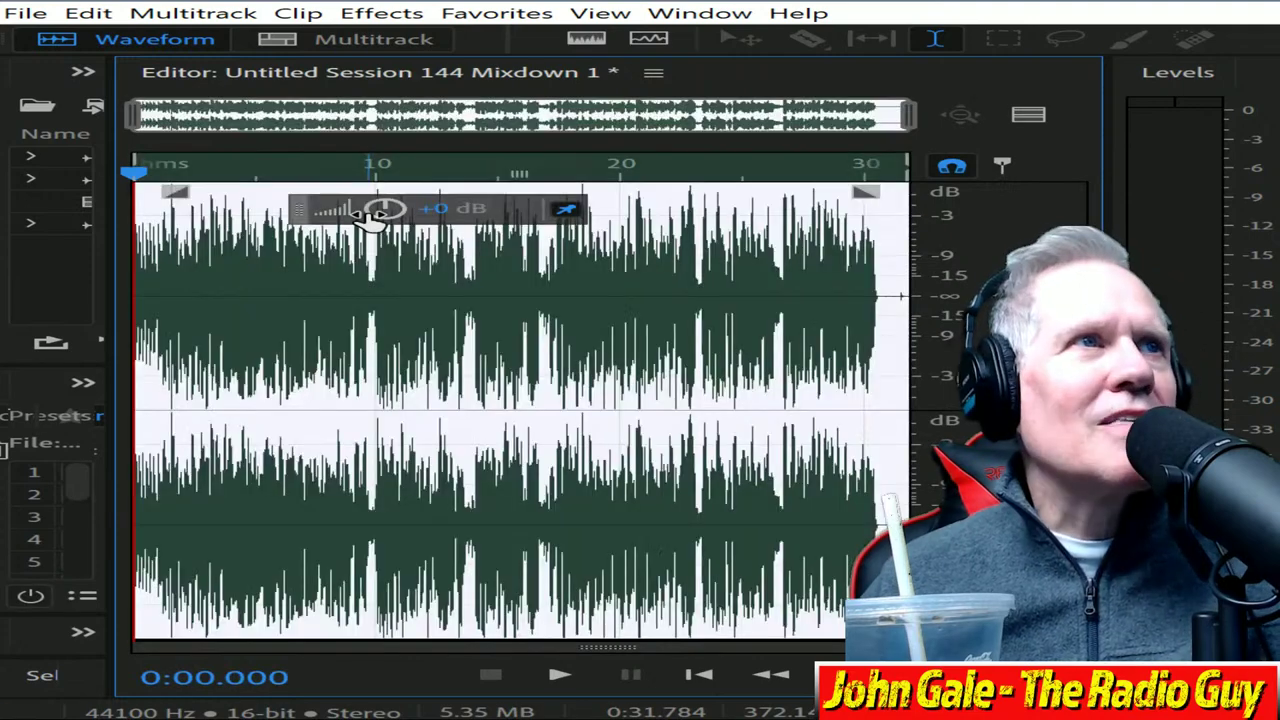
pyautogui.click(558, 676)
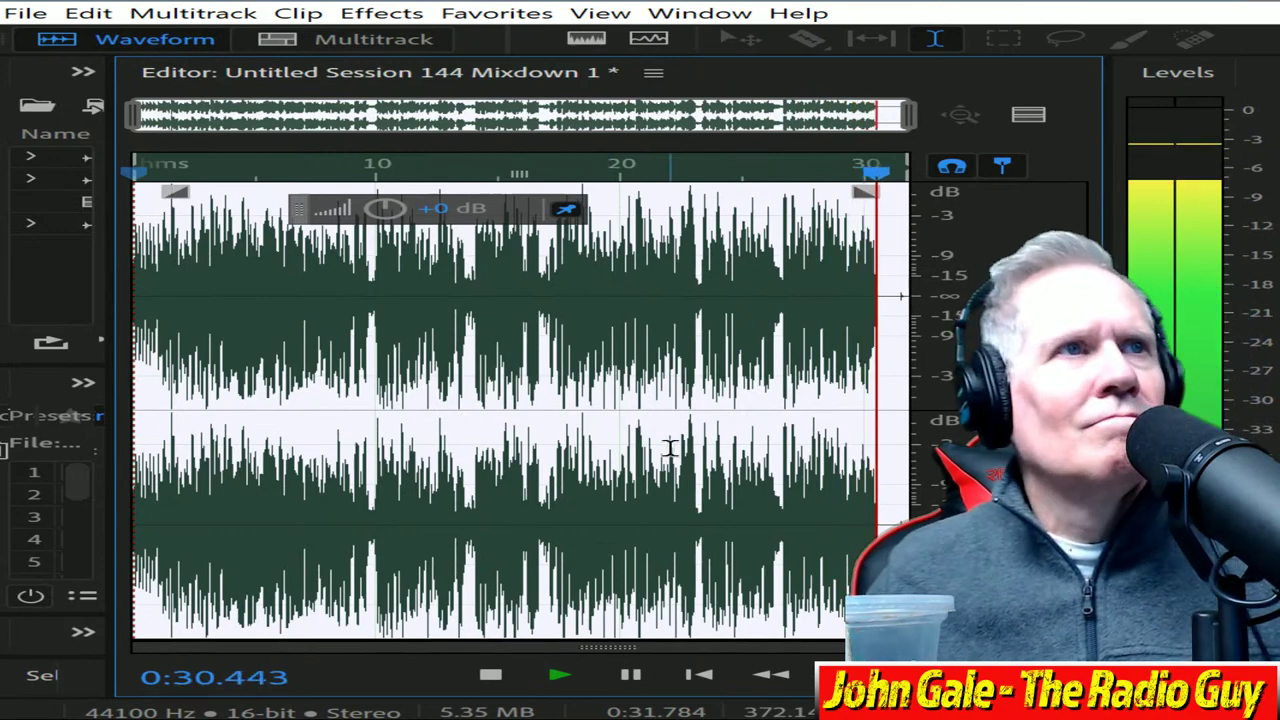
pyautogui.click(492, 676)
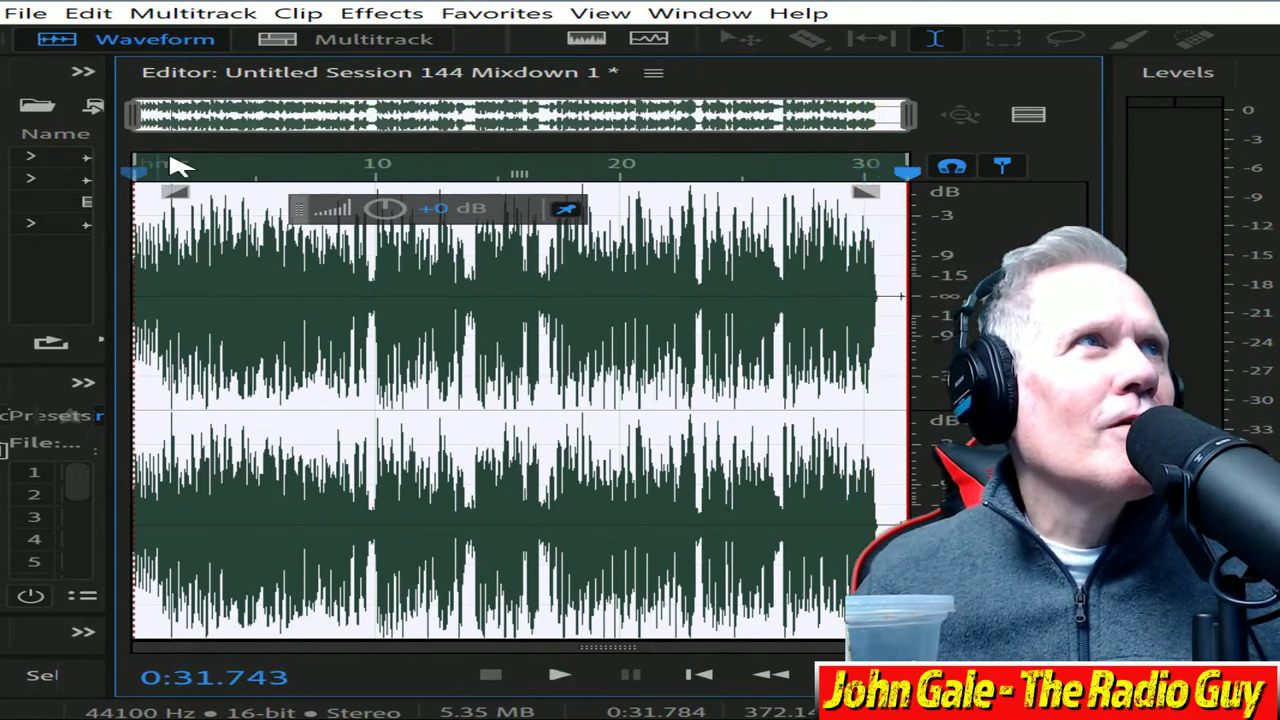
# Step: In the multitrack session, move the voice-over to start at 0:01.006, split it in the pause near 0:26.4, and overlap the last part slightly
pyautogui.click(325, 45)
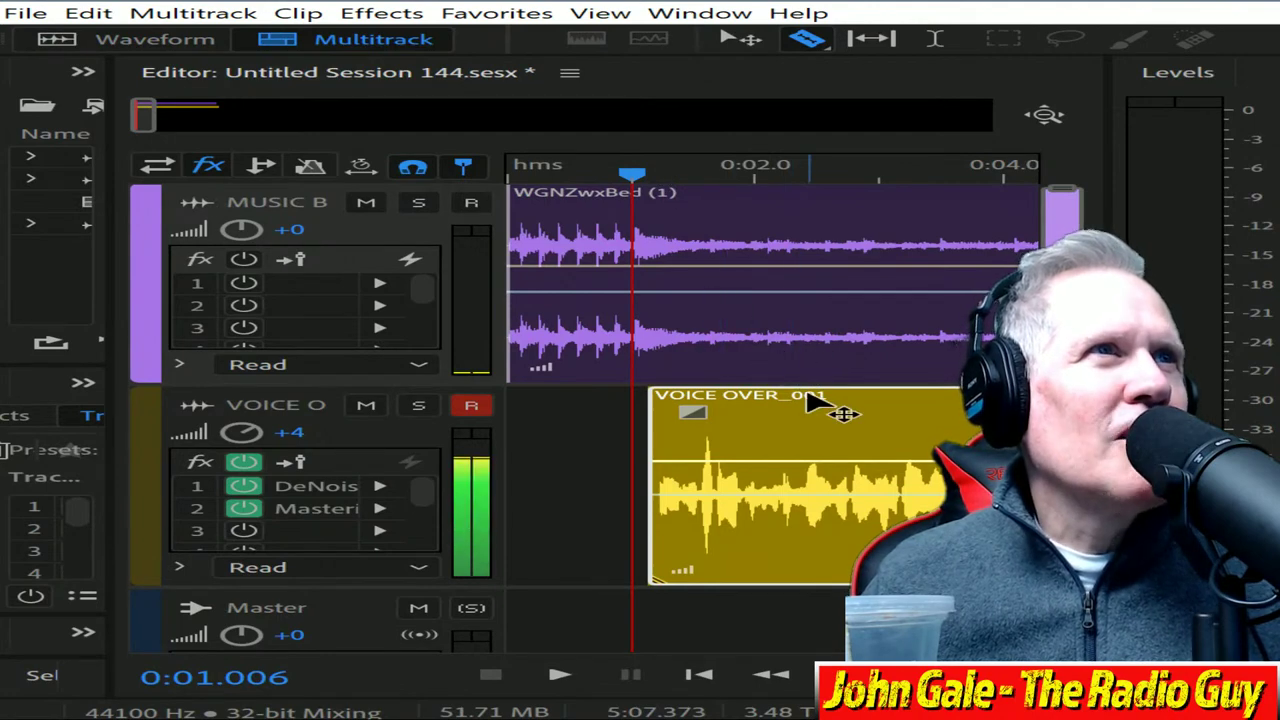
pyautogui.moveTo(823, 404); pyautogui.dragTo(797, 398)
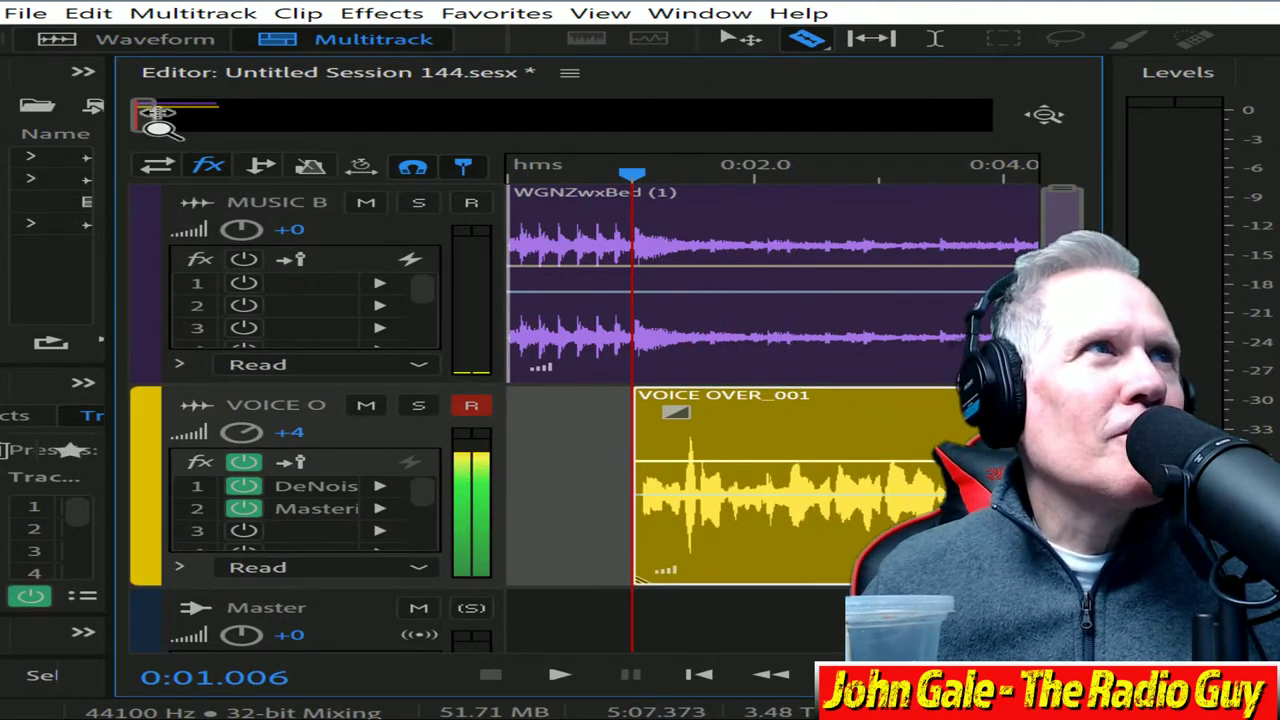
pyautogui.moveTo(143, 113); pyautogui.dragTo(214, 136)
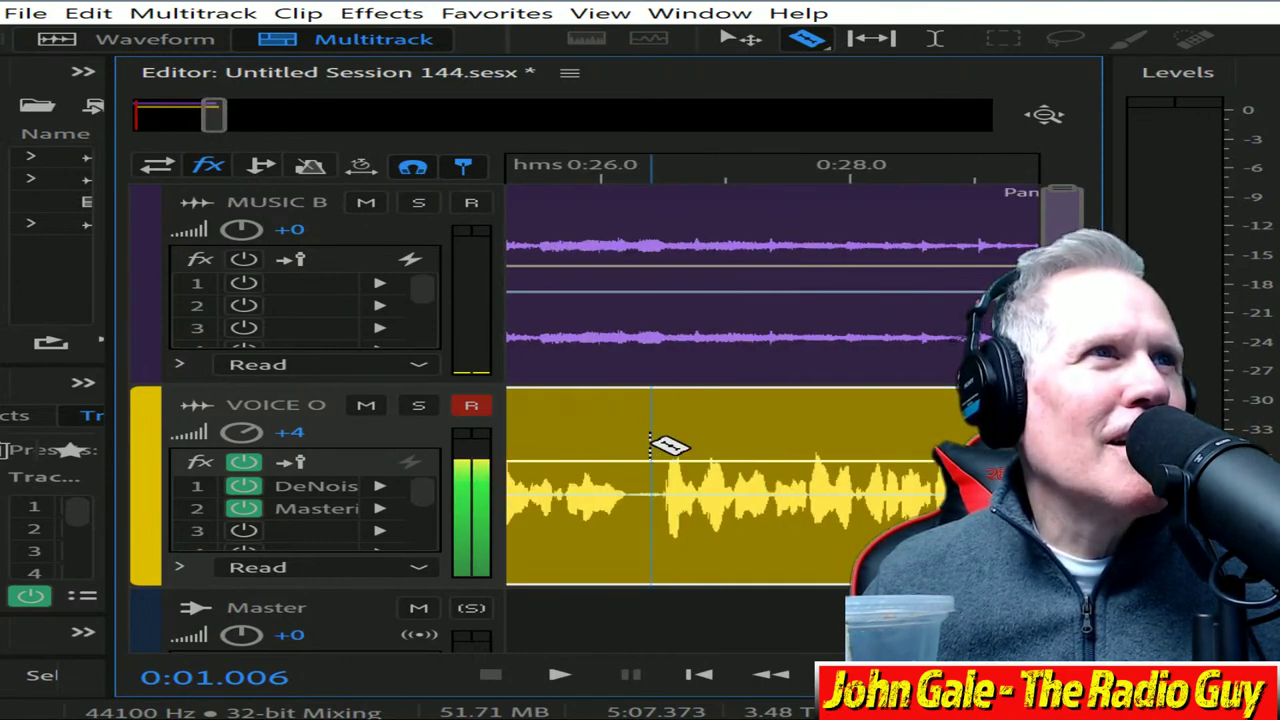
pyautogui.click(657, 444)
pyautogui.moveTo(791, 404); pyautogui.dragTo(765, 402)
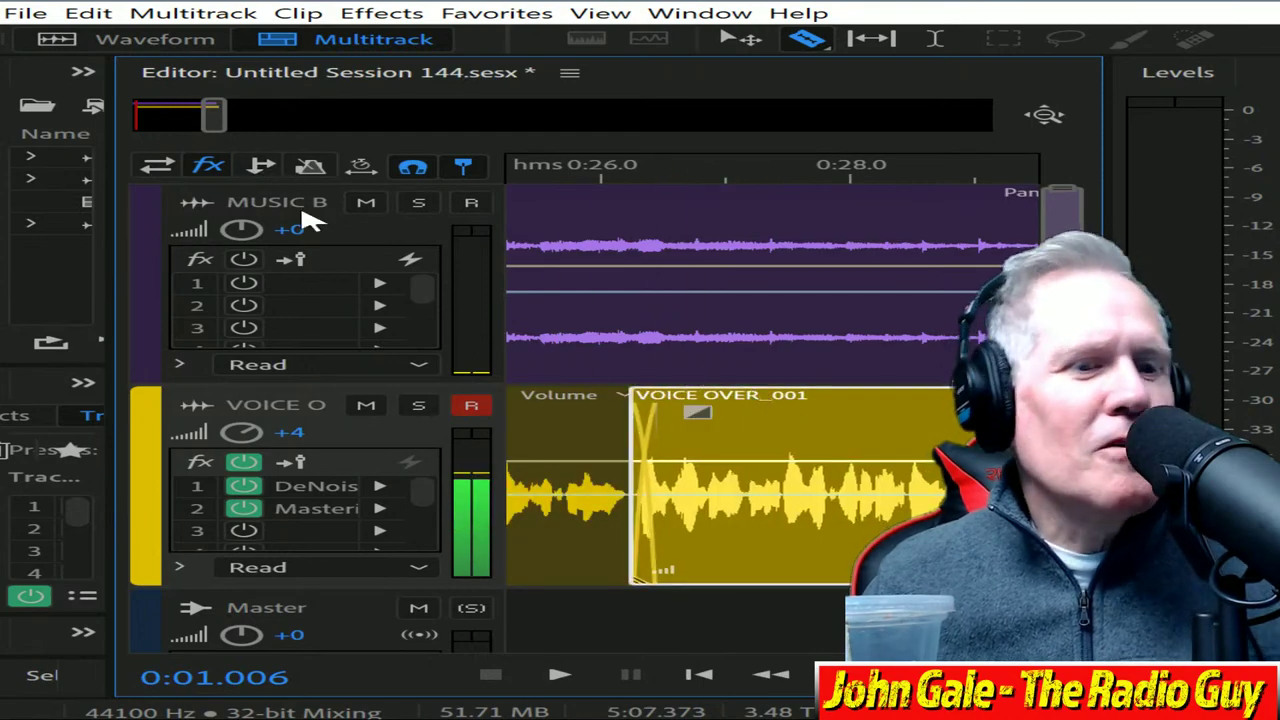
# Step: Mix the tightened session down to a new file and play its ending from about 0:28.3
pyautogui.hotkey('ctrl', 'shift', 'm')
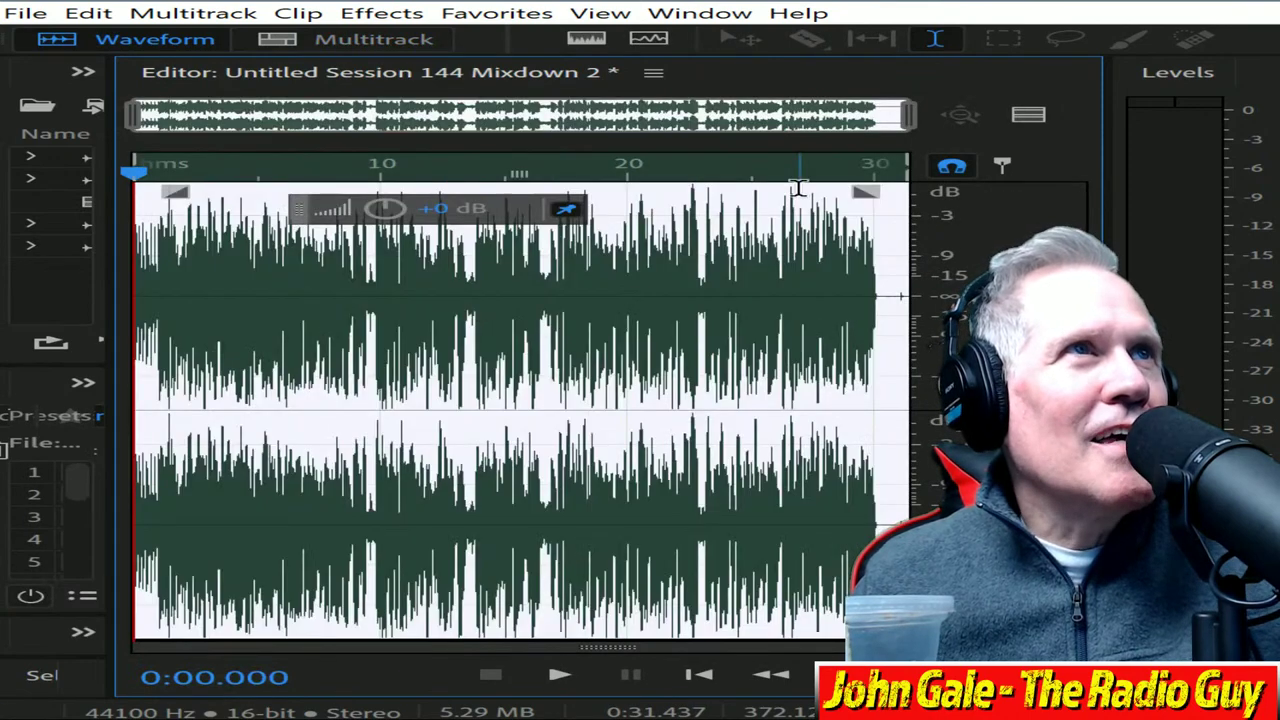
pyautogui.click(834, 183)
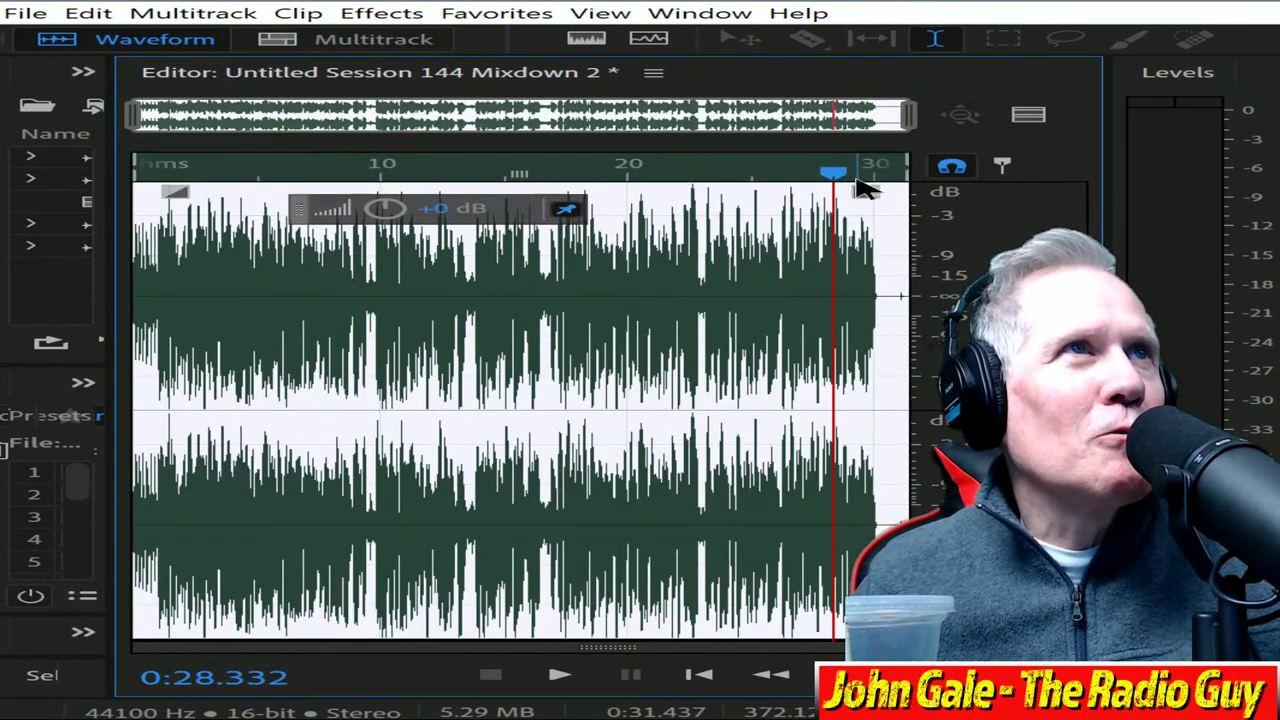
pyautogui.press('space')
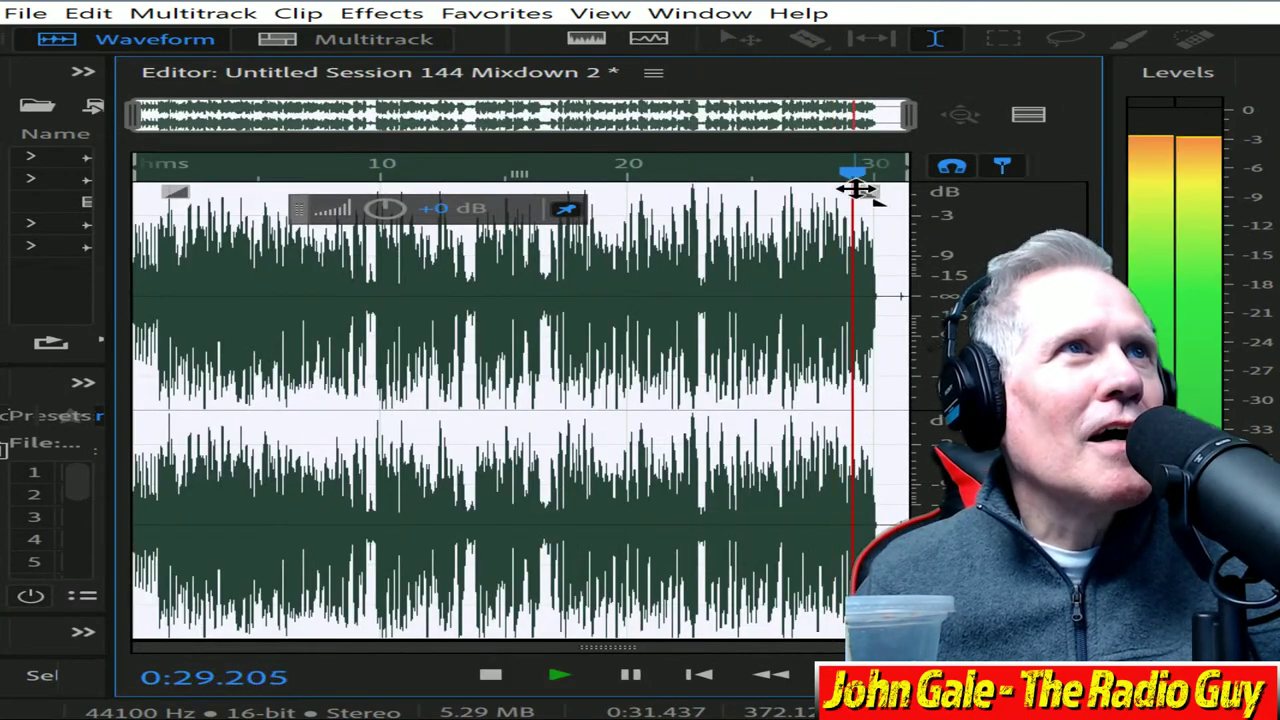
pyautogui.click(490, 675)
# Step: Delete the silent tail of the mixdown from 0:30.112 to the end
pyautogui.moveTo(134, 125); pyautogui.dragTo(825, 128)
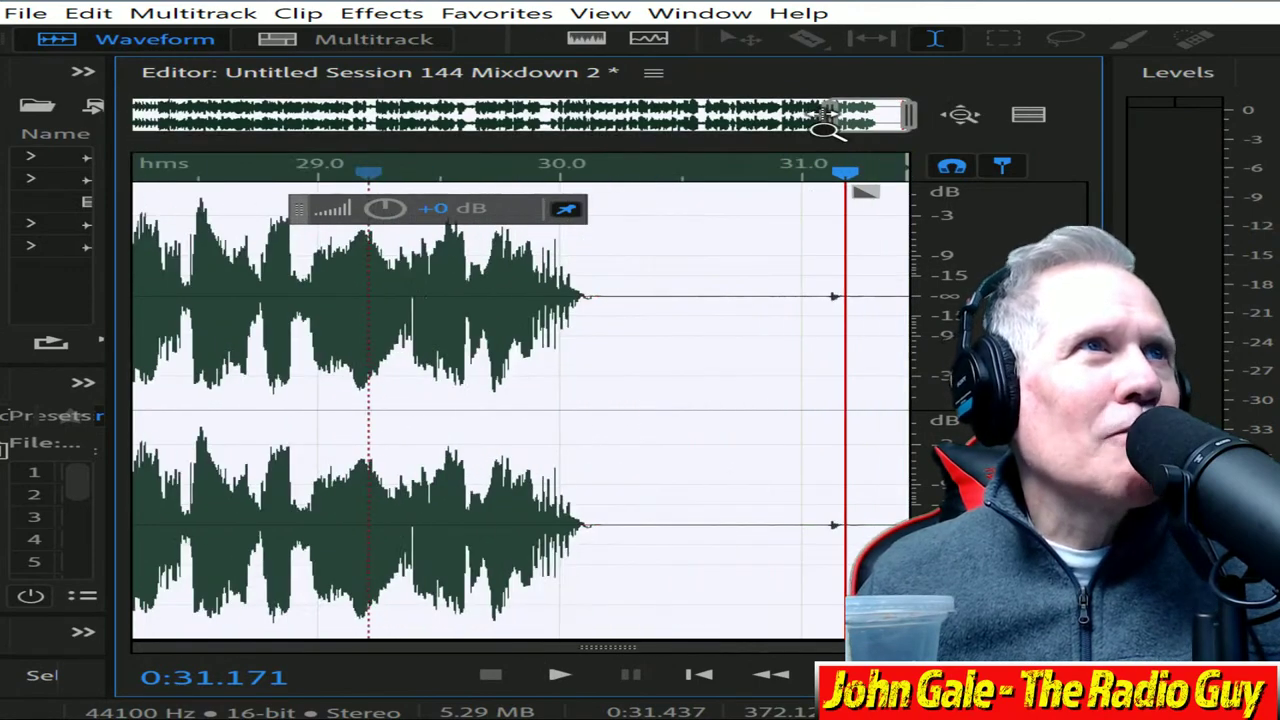
pyautogui.moveTo(590, 300); pyautogui.dragTo(905, 300)
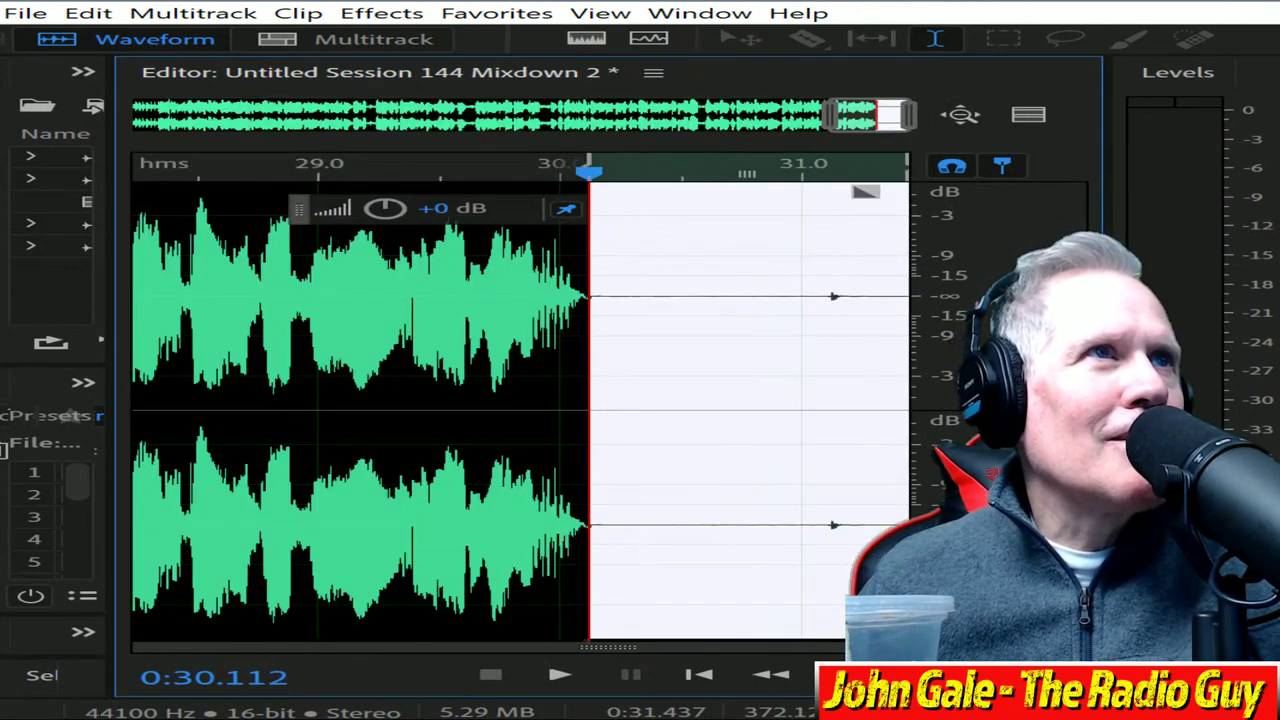
pyautogui.press('Delete')
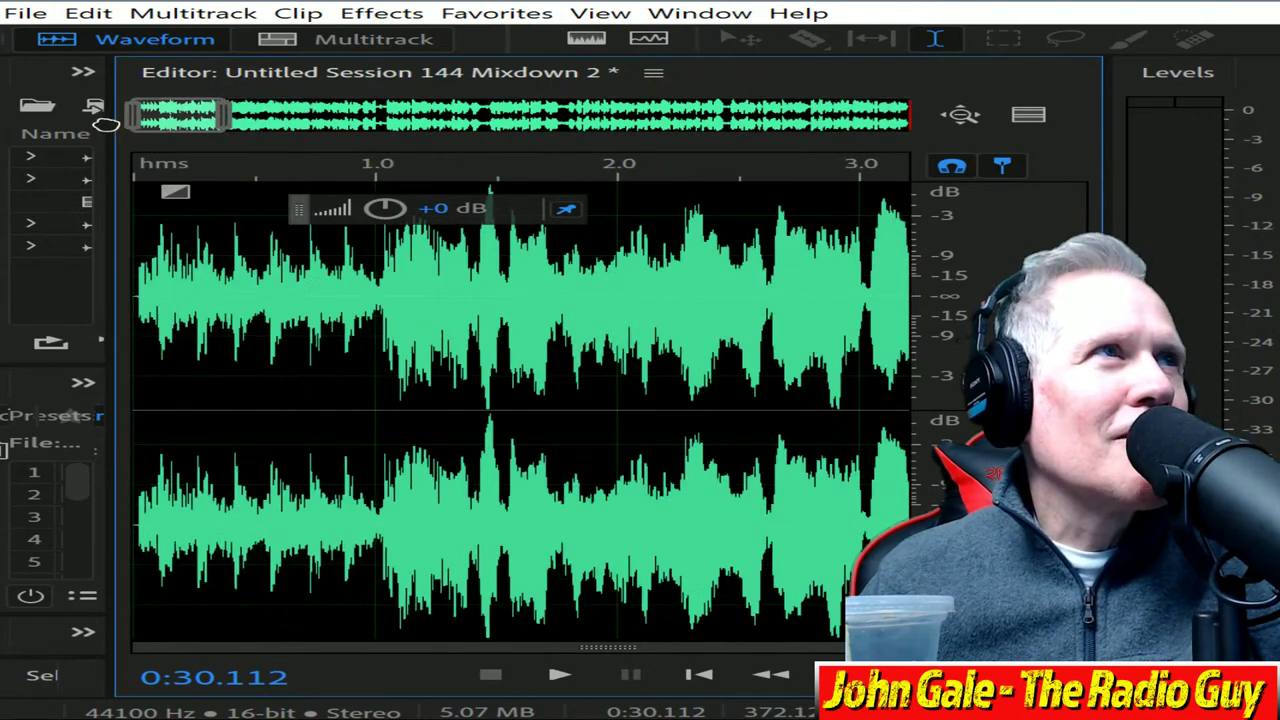
# Step: Delete the short silence of about 0.026 seconds before the audio begins in the mixdown
pyautogui.moveTo(222, 118); pyautogui.dragTo(140, 118)
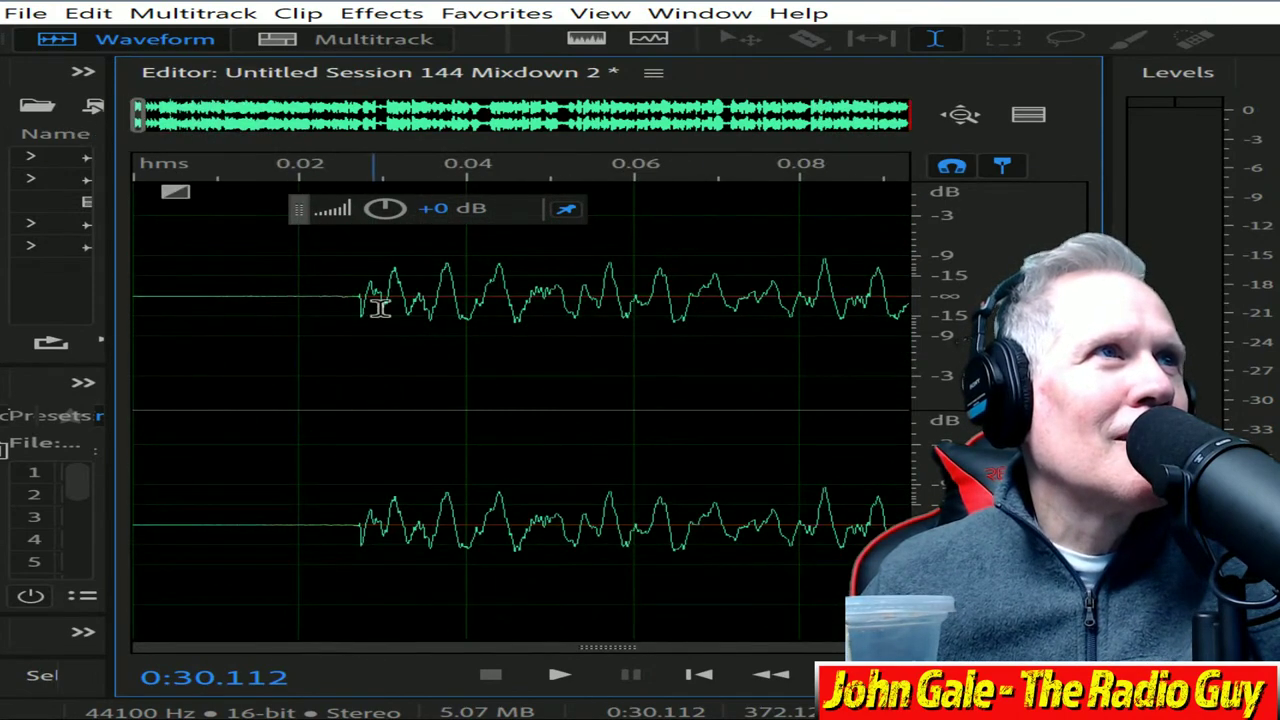
pyautogui.moveTo(358, 300); pyautogui.dragTo(138, 205)
pyautogui.press('Delete')
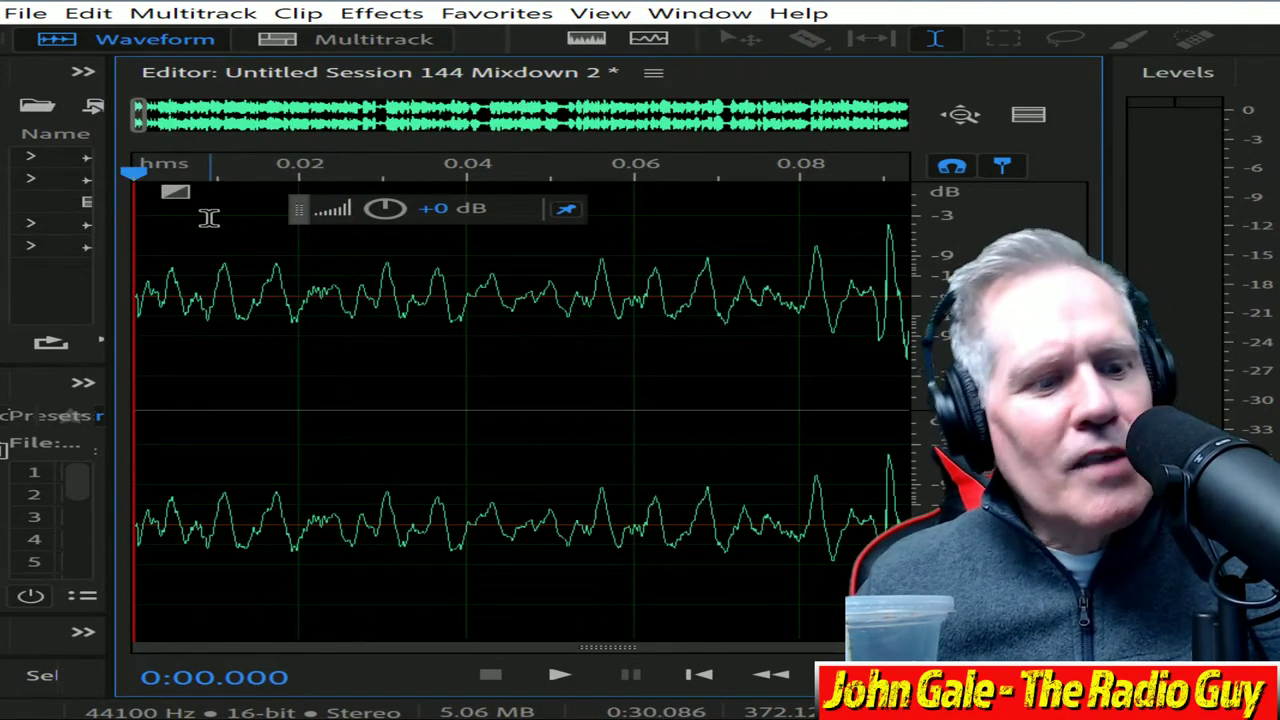
# Step: Export the trimmed WGNZ mixdown to E: as wgnzamadr.mp3, overwriting the existing file, with the station's FTP upload page open for the name
pyautogui.hotkey('ctrl', 'shift', 'e')
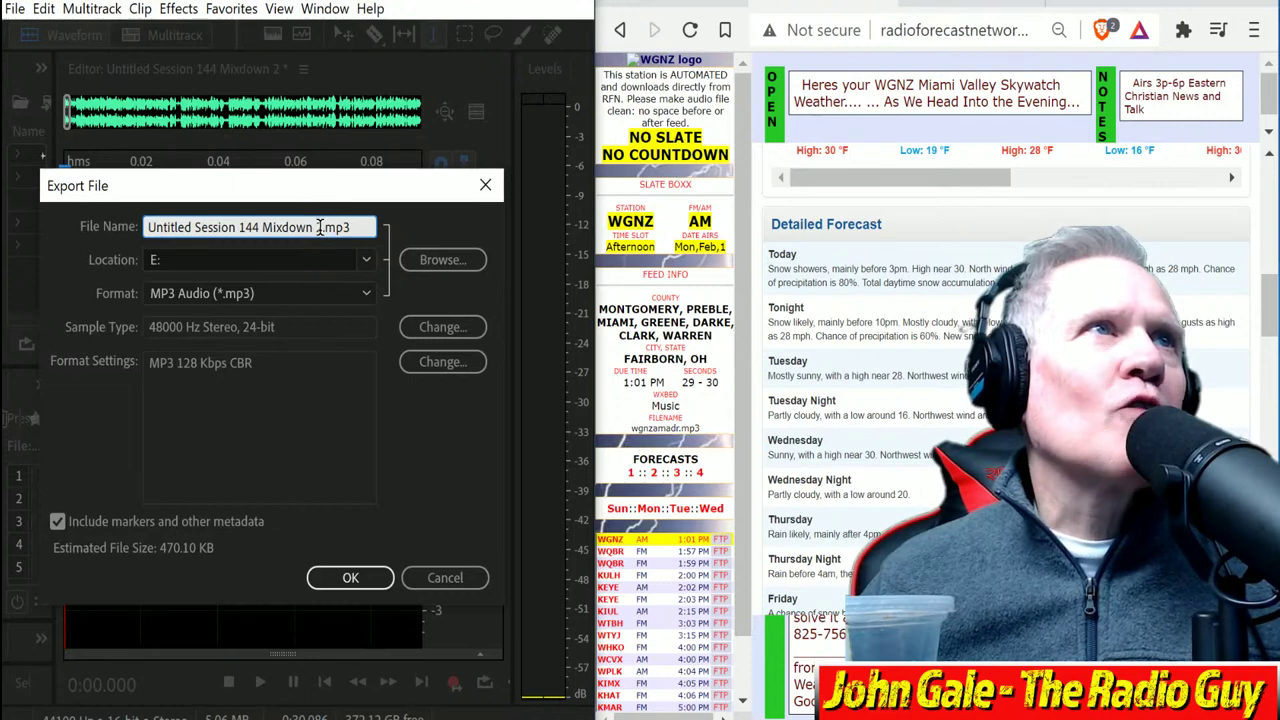
pyautogui.moveTo(320, 227); pyautogui.dragTo(30, 193)
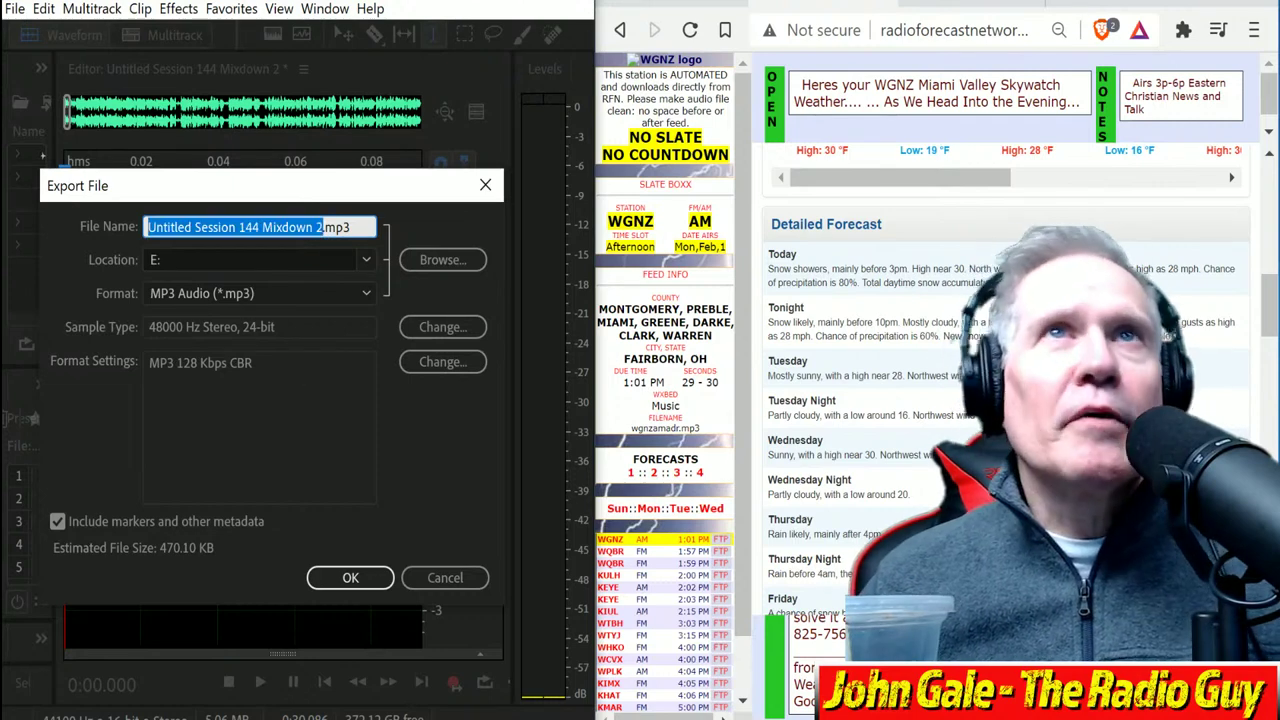
pyautogui.click(720, 540)
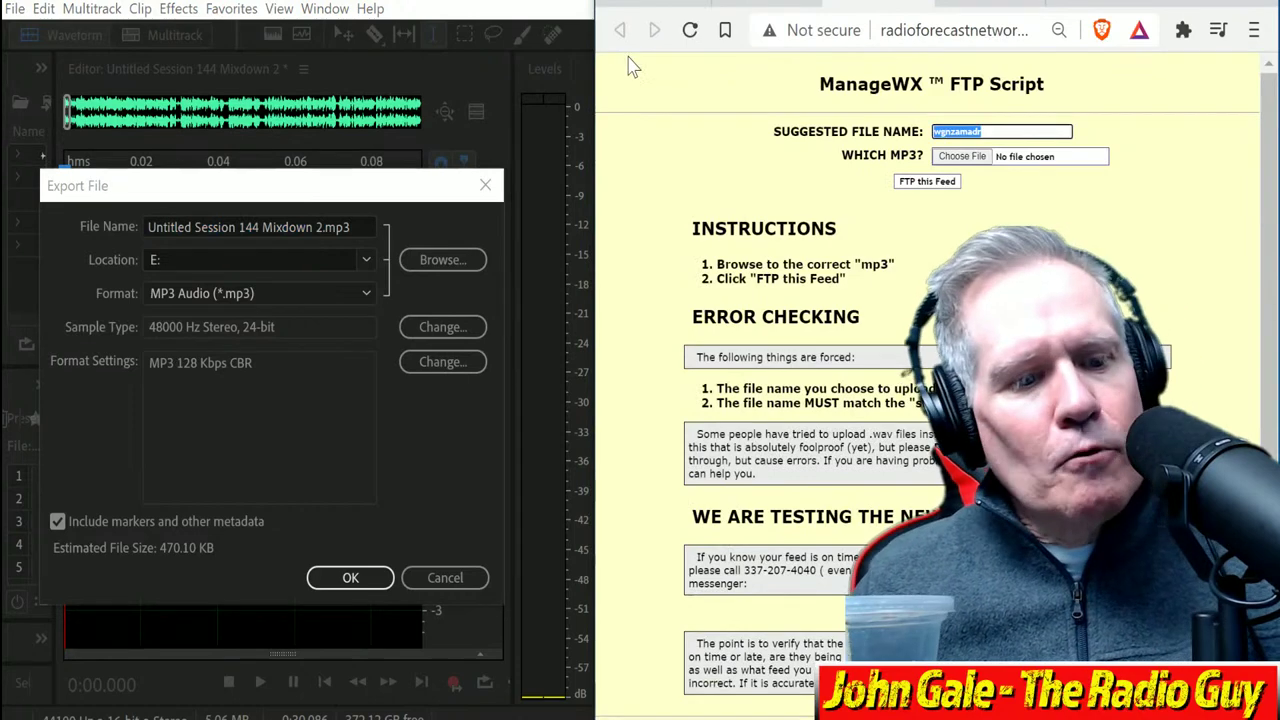
pyautogui.click(320, 245)
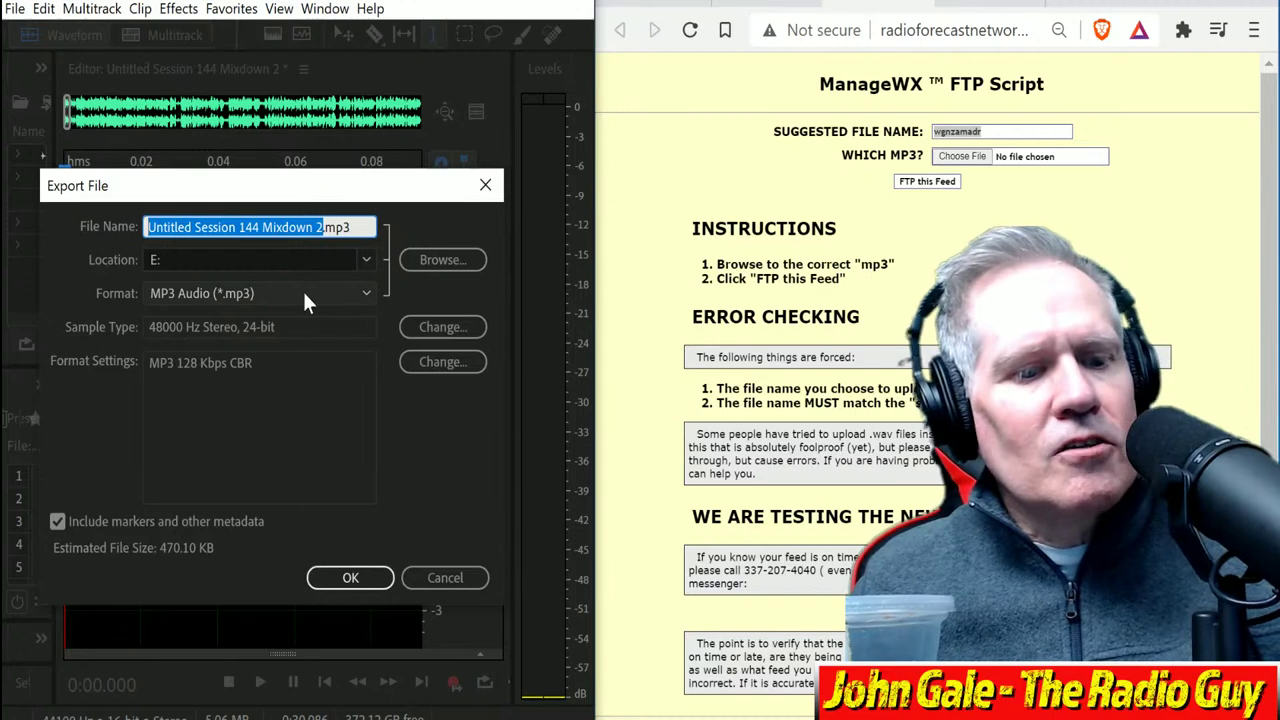
pyautogui.write('wgnzamadr')
pyautogui.click(390, 568)
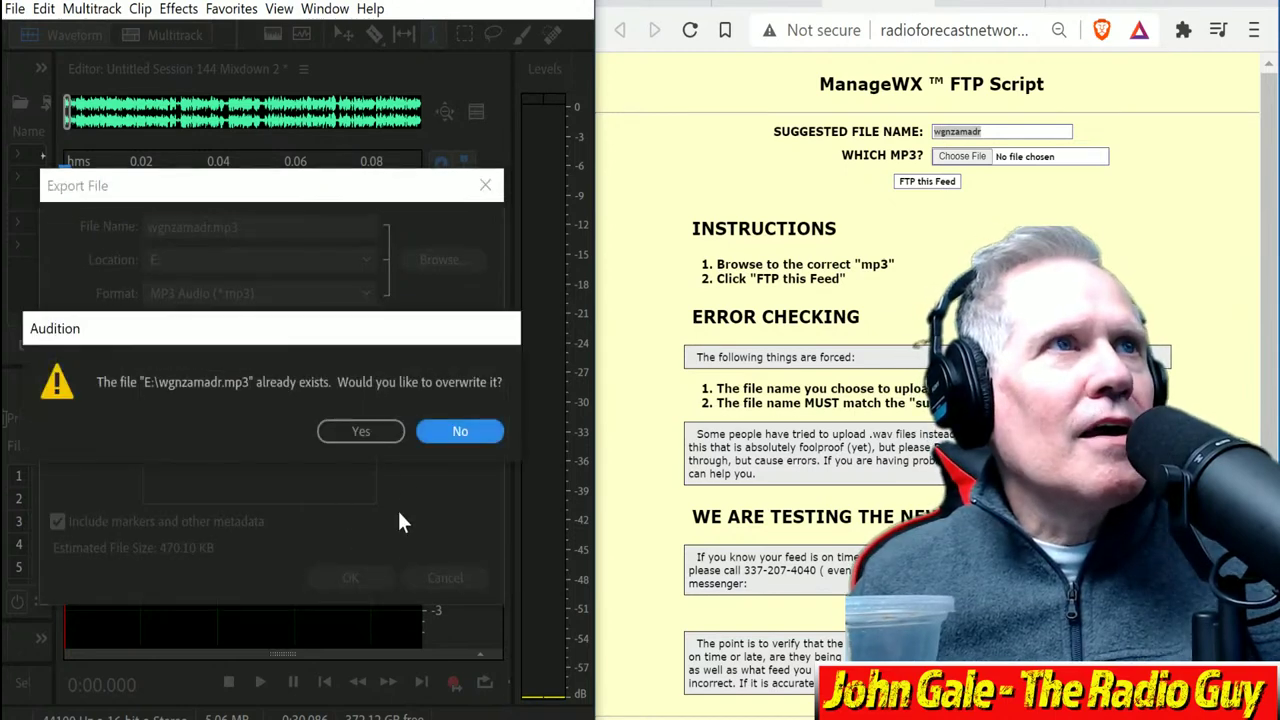
pyautogui.click(366, 432)
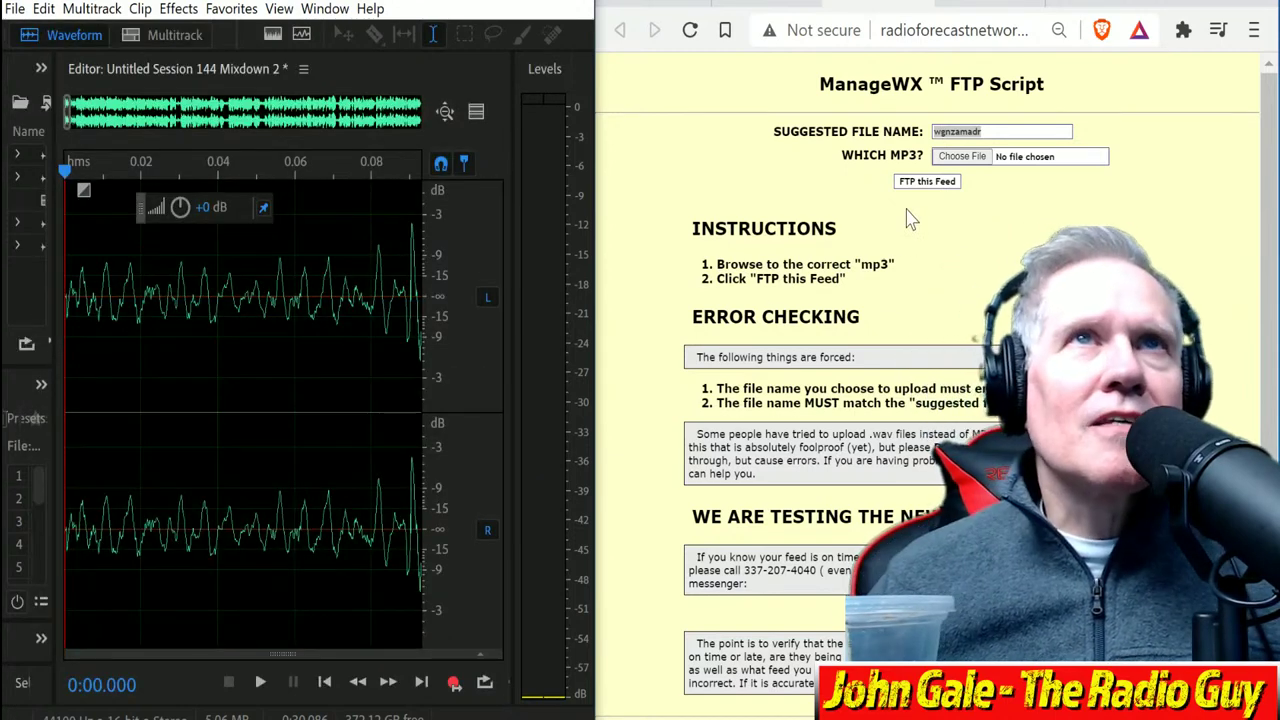
# Step: Upload wgnzamadr.mp3 from drive E: through the WGNZ FTP page and close the results window
pyautogui.click(962, 157)
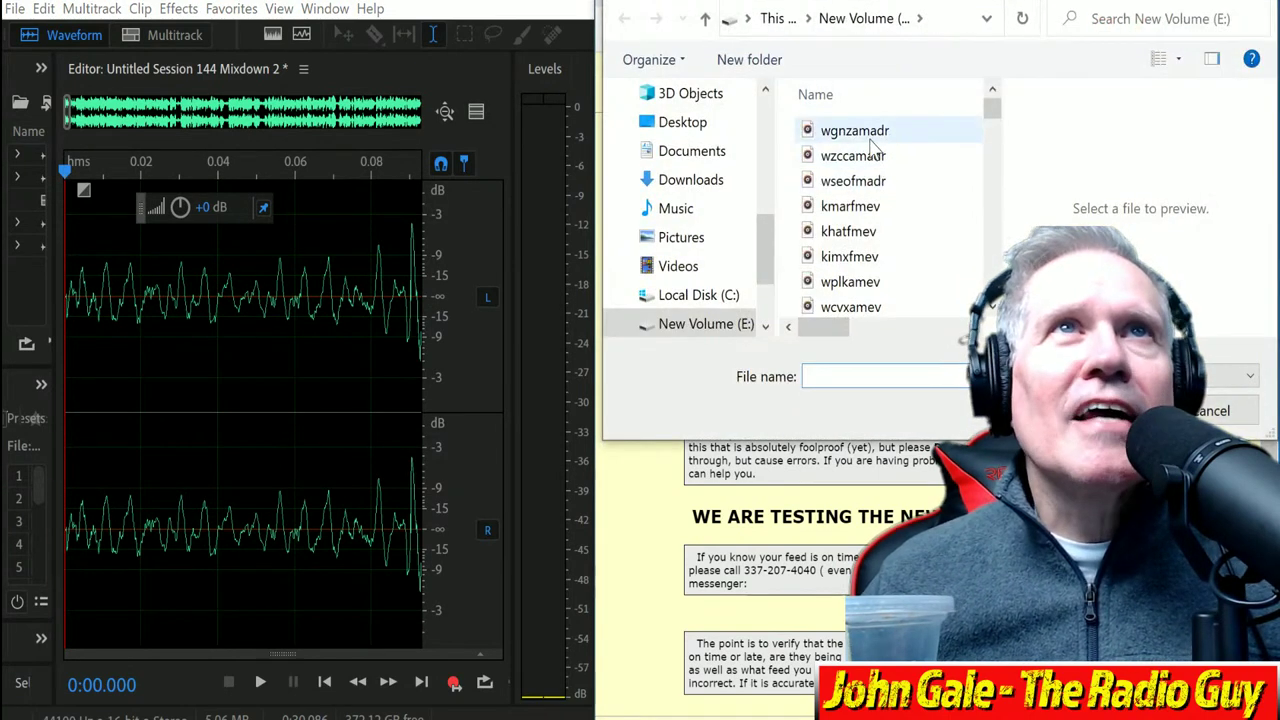
pyautogui.click(880, 131)
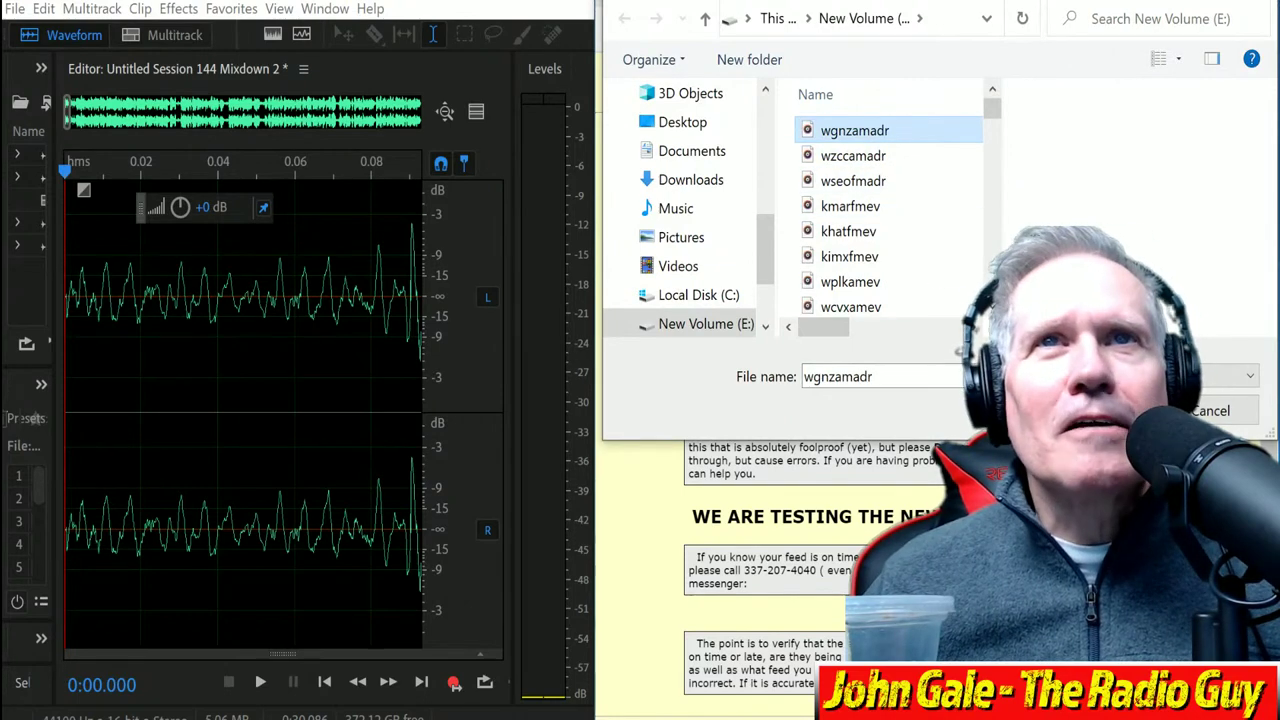
pyautogui.press('Return')
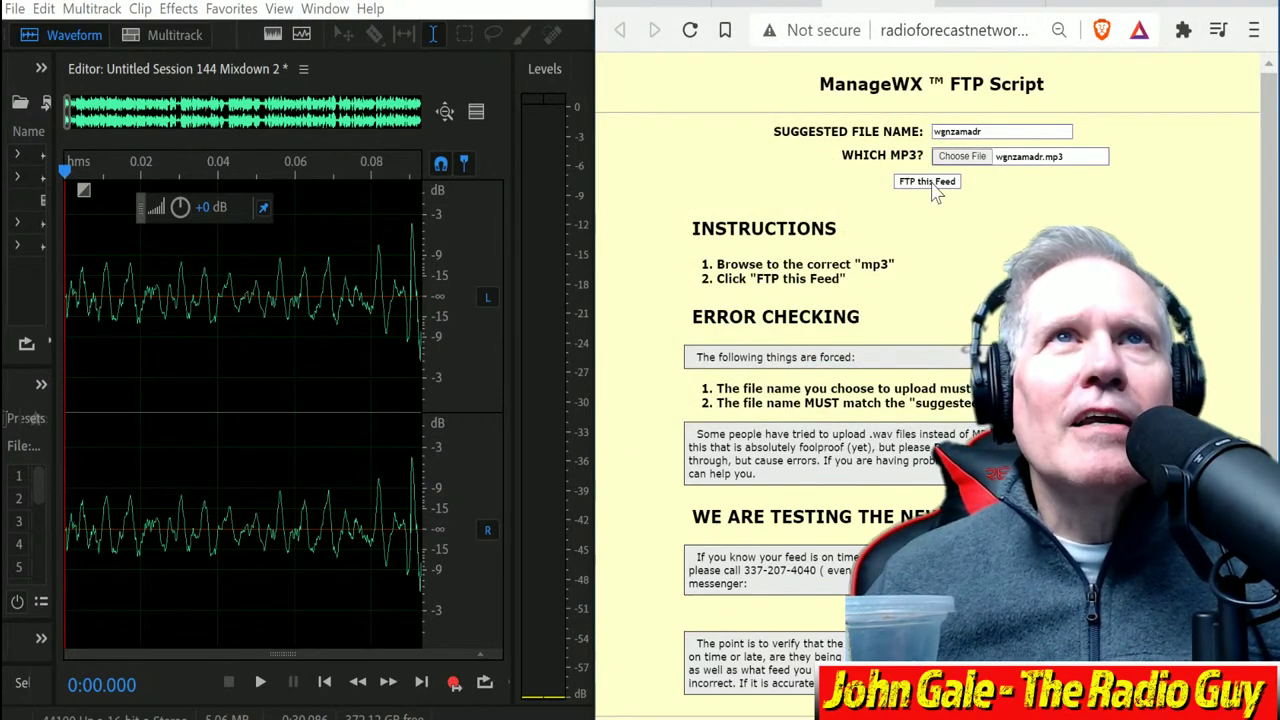
pyautogui.click(932, 184)
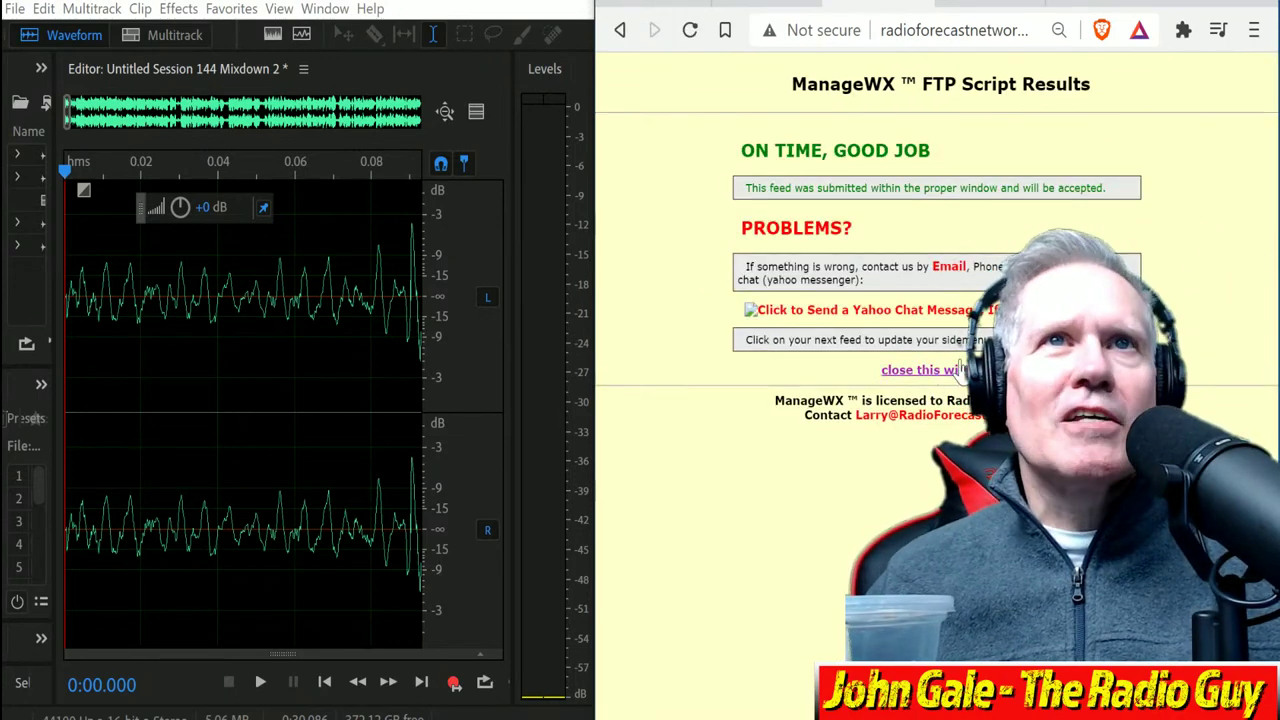
pyautogui.click(958, 369)
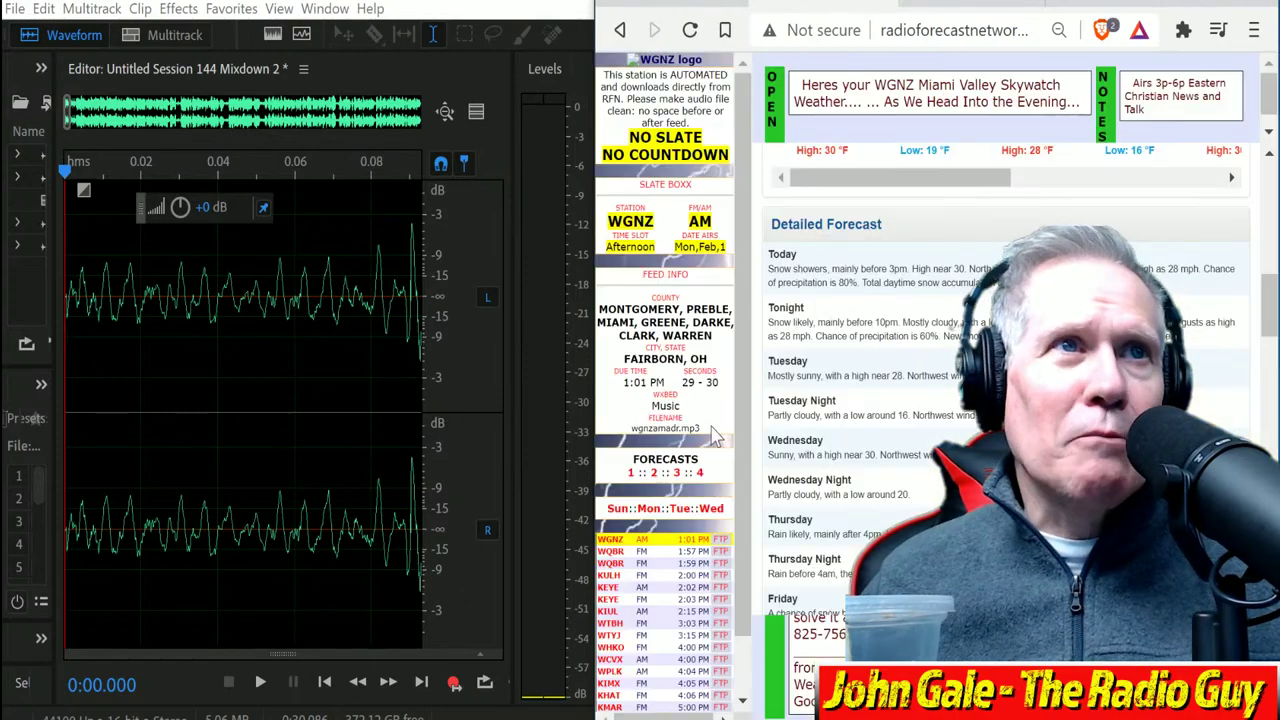
# Step: Load the first WQBR FM feed in the browser and close all open Audition files without saving any
pyautogui.click(611, 551)
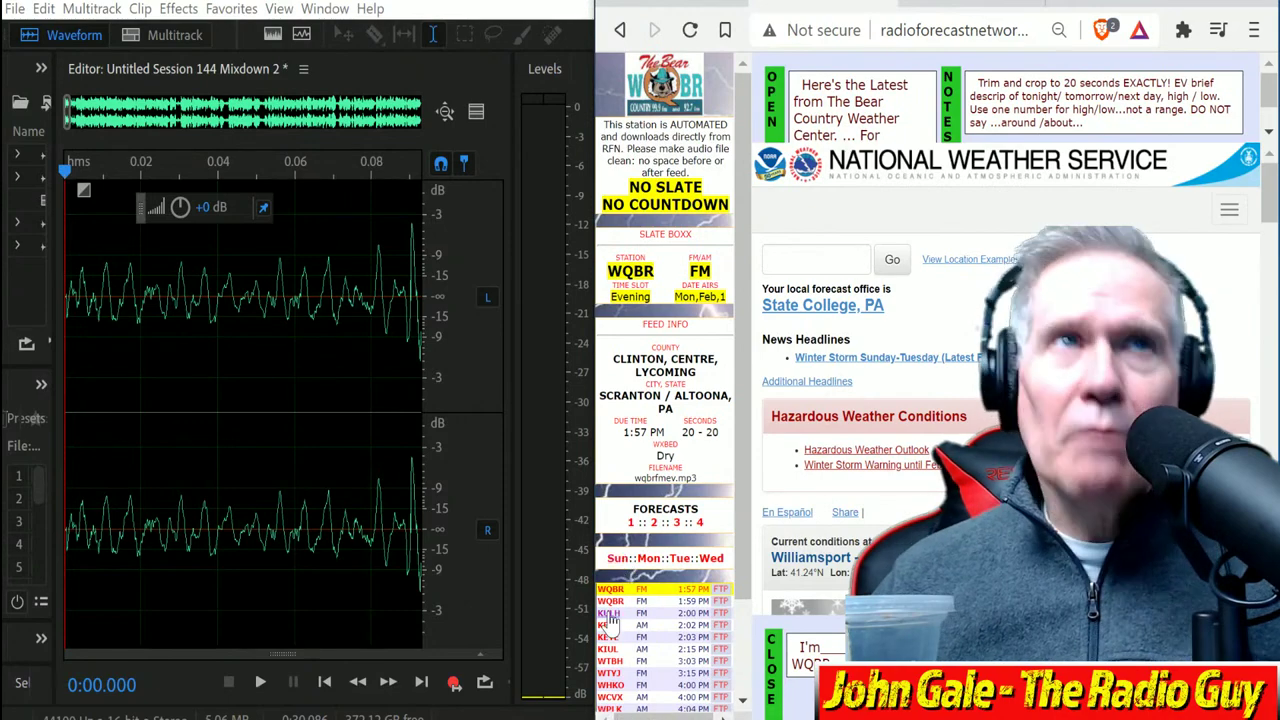
pyautogui.click(15, 8)
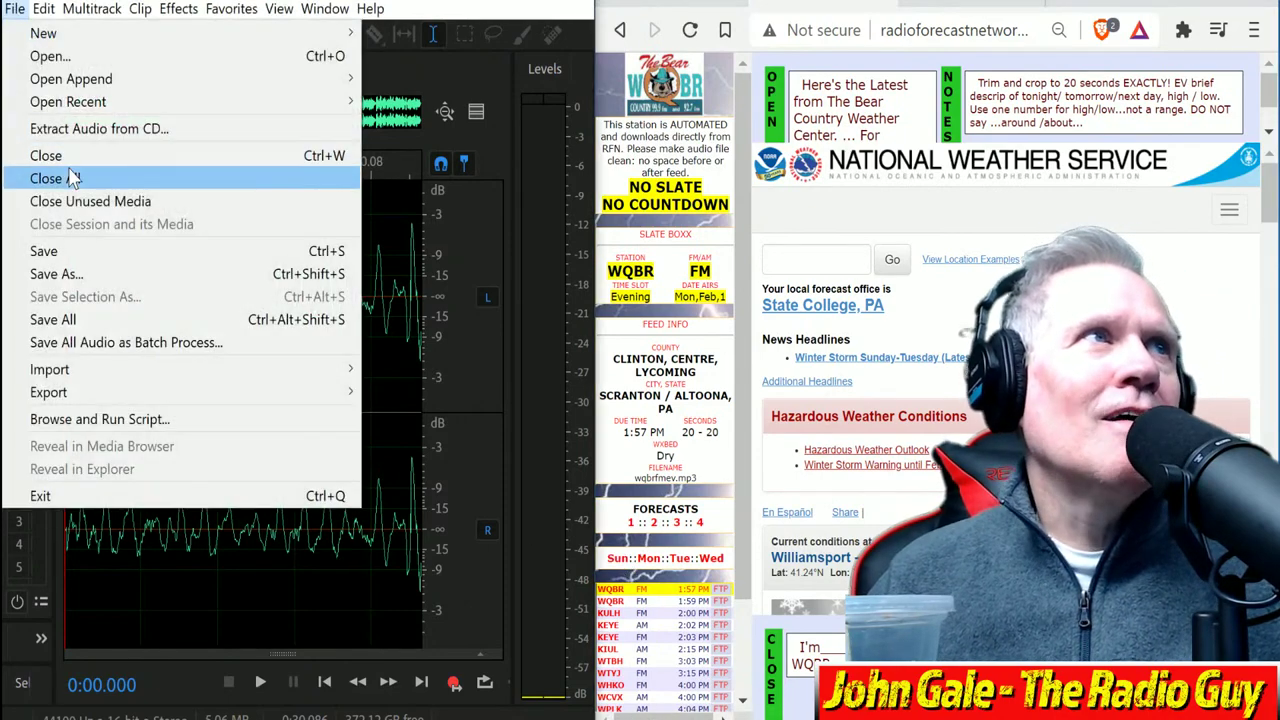
pyautogui.click(71, 177)
pyautogui.click(430, 392)
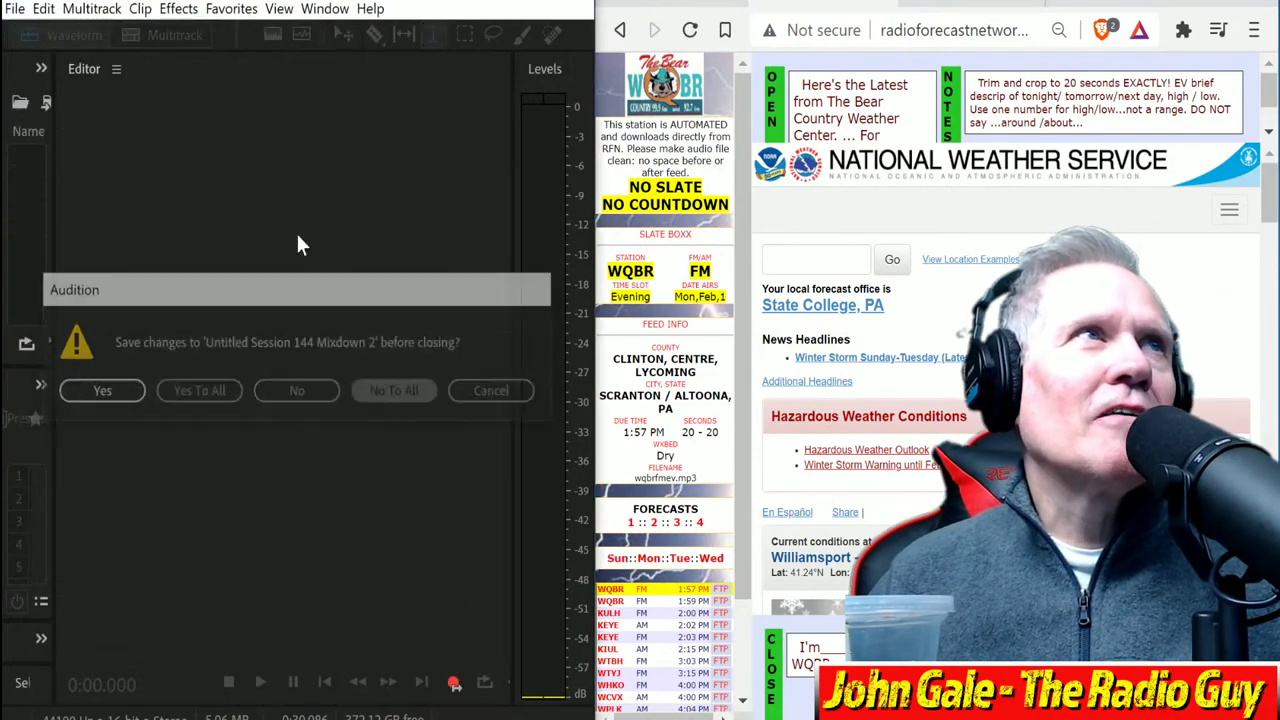
# Step: Create a new multitrack session on E: from the DRY NEW template
pyautogui.click(158, 30)
pyautogui.click(370, 328)
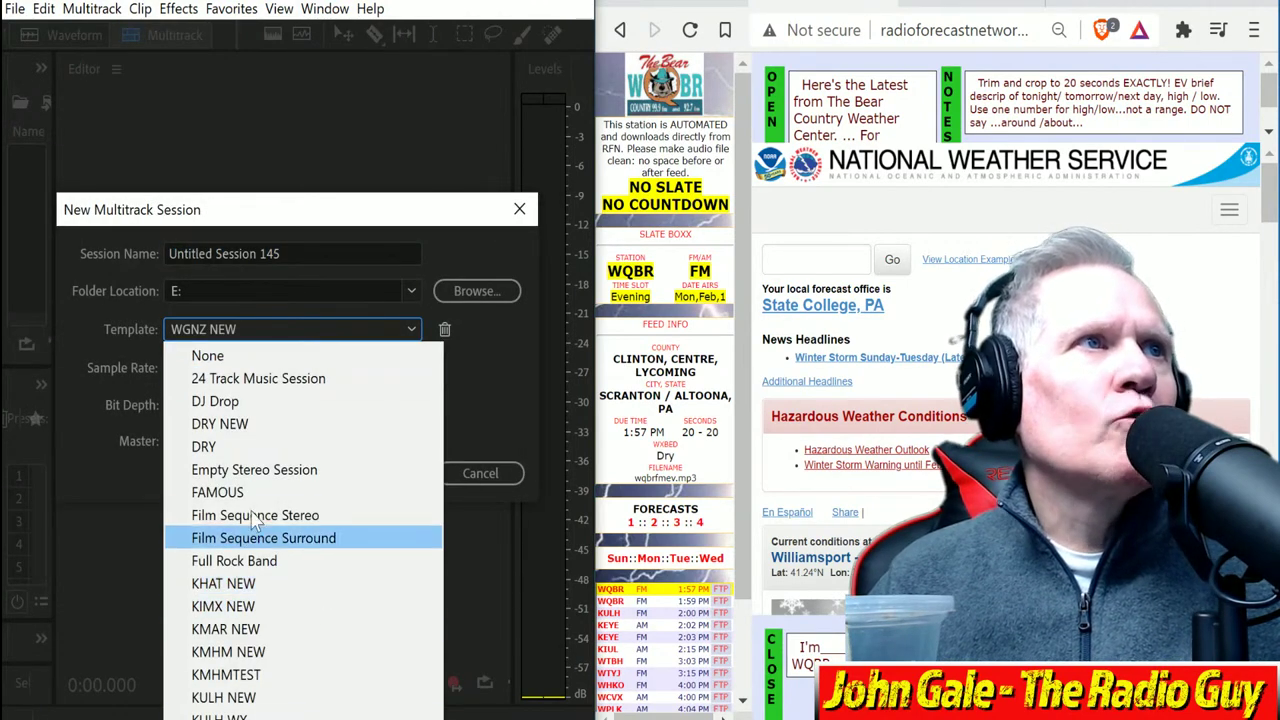
pyautogui.click(297, 424)
pyautogui.click(380, 472)
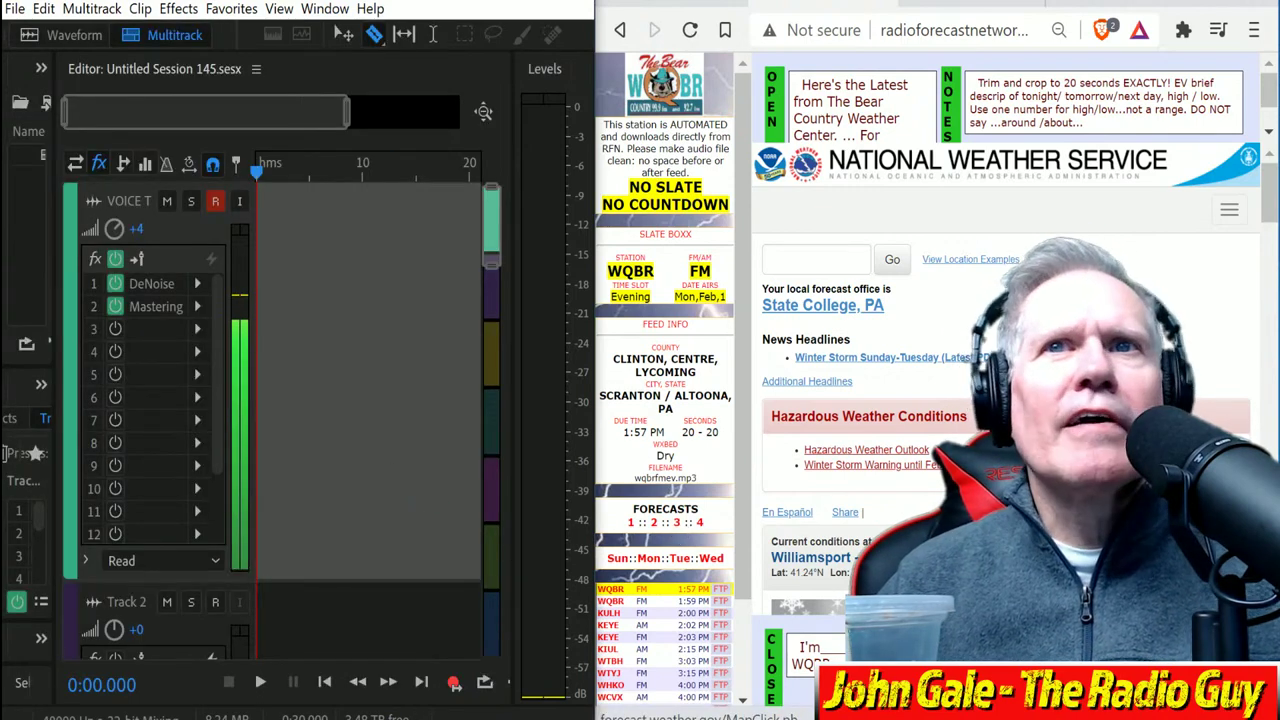
# Step: Review WQBR's extended and detailed forecast for Avis PA, including the duration of the winter storm warning
pyautogui.scroll(-3, 1000, 400)
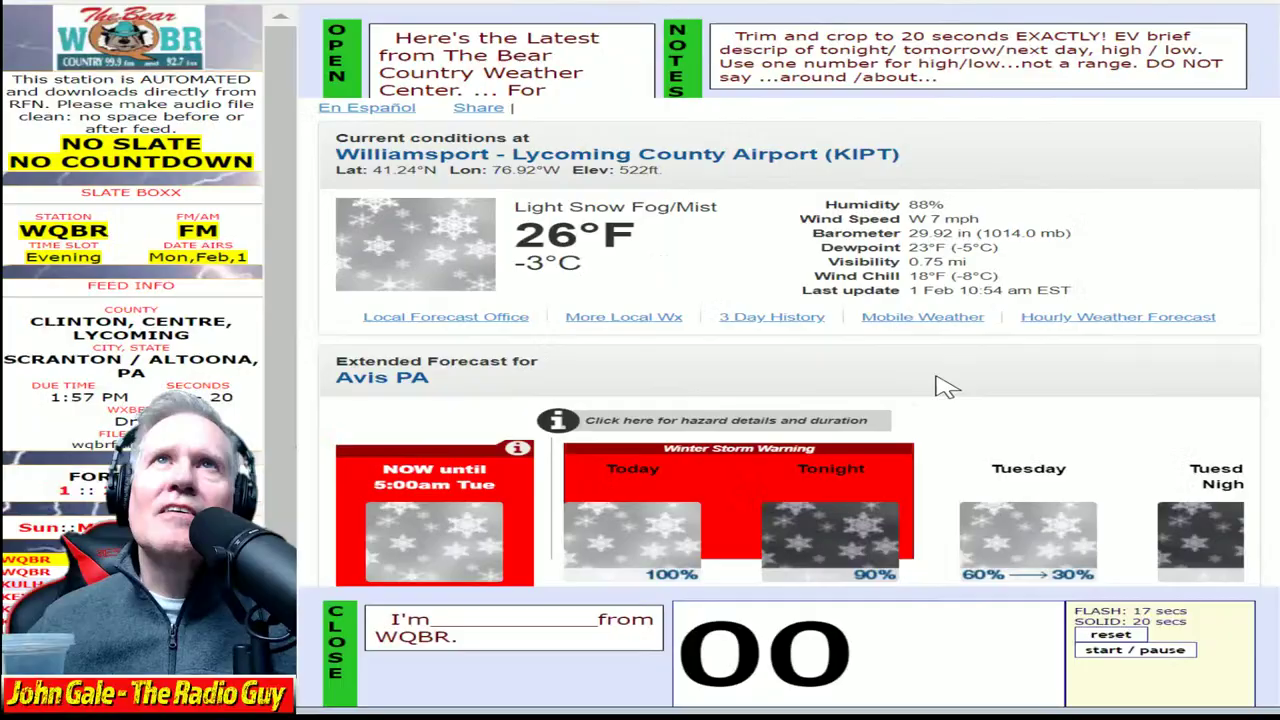
pyautogui.scroll(-2, 762, 336)
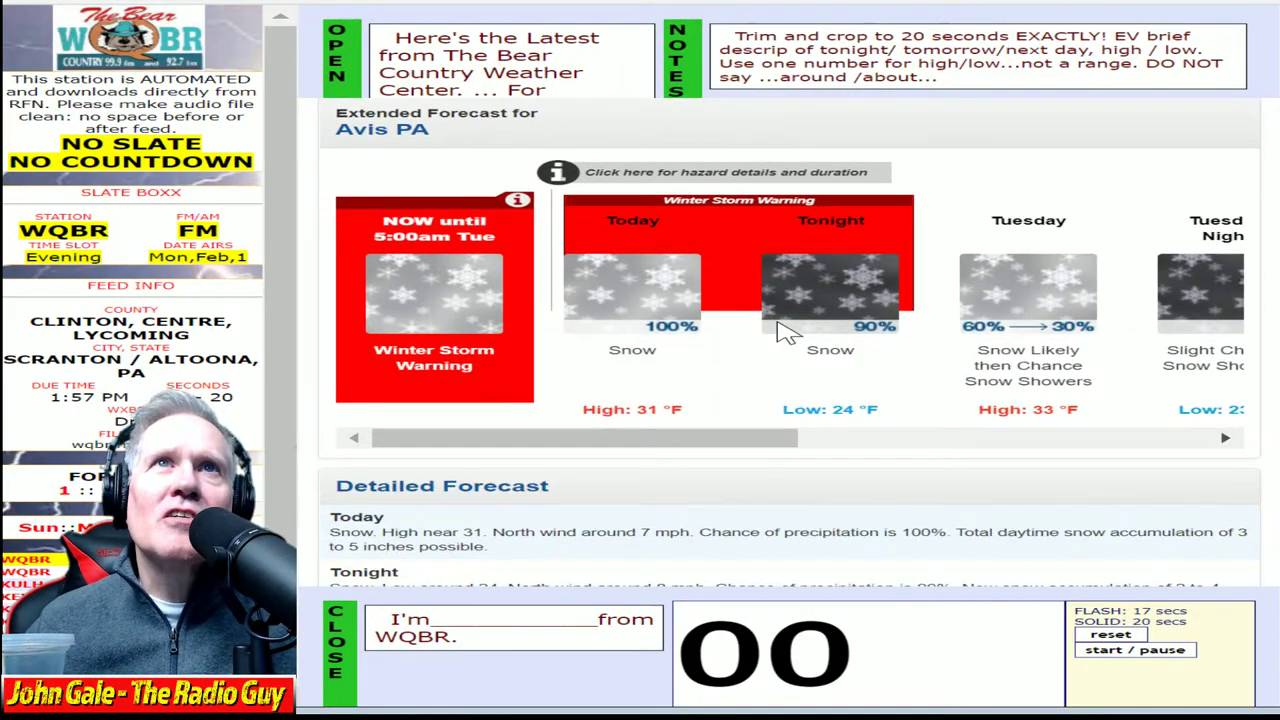
pyautogui.scroll(-1, 775, 334)
pyautogui.scroll(1, 786, 330)
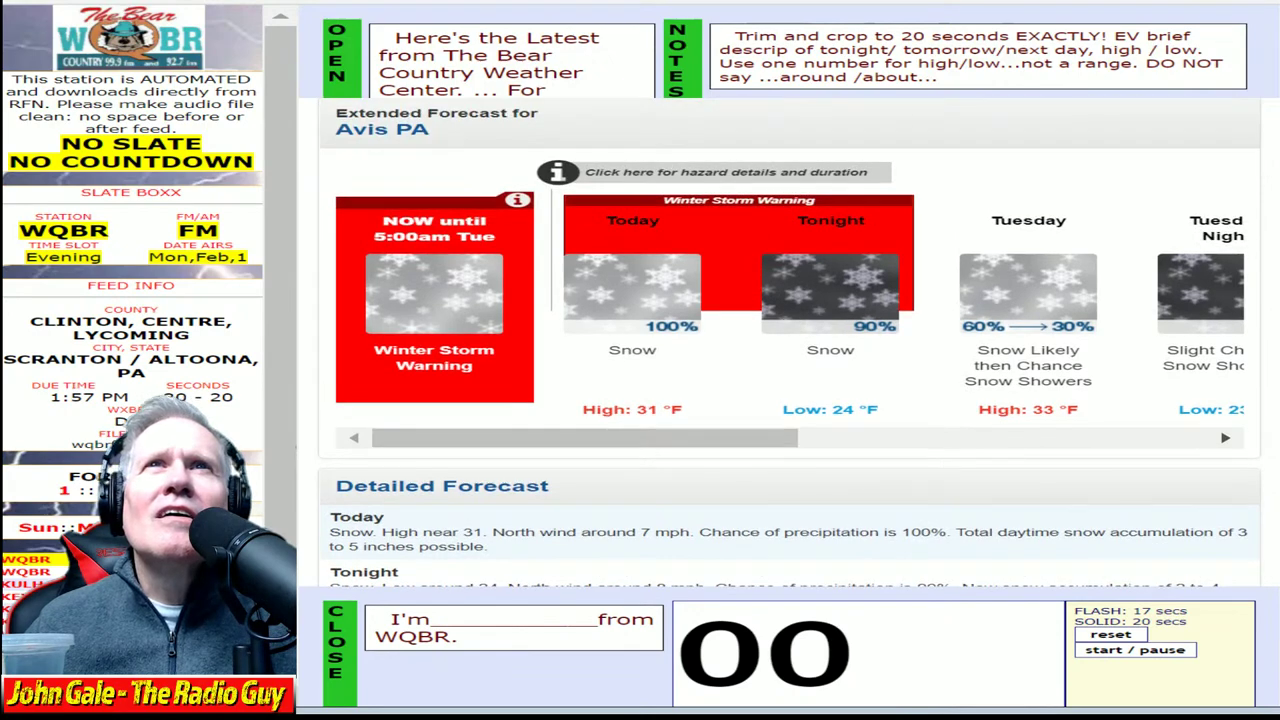
pyautogui.moveTo(835, 178)
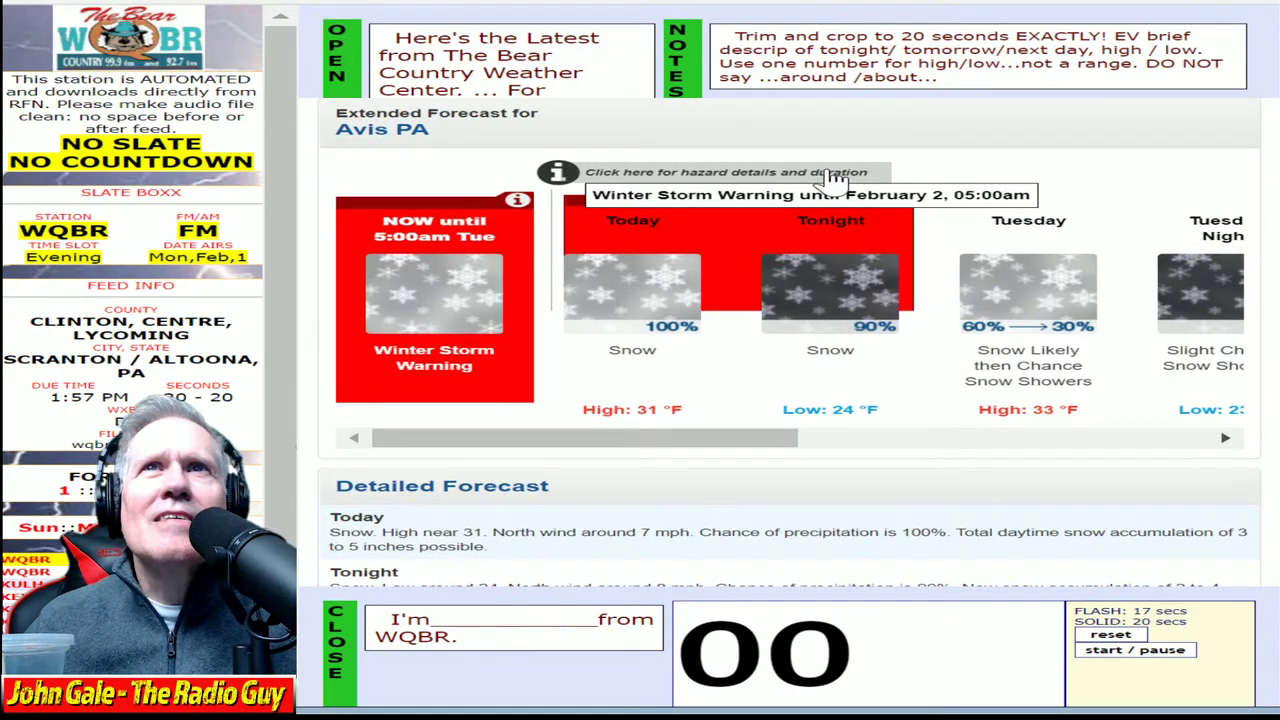
pyautogui.scroll(-1, 1108, 351)
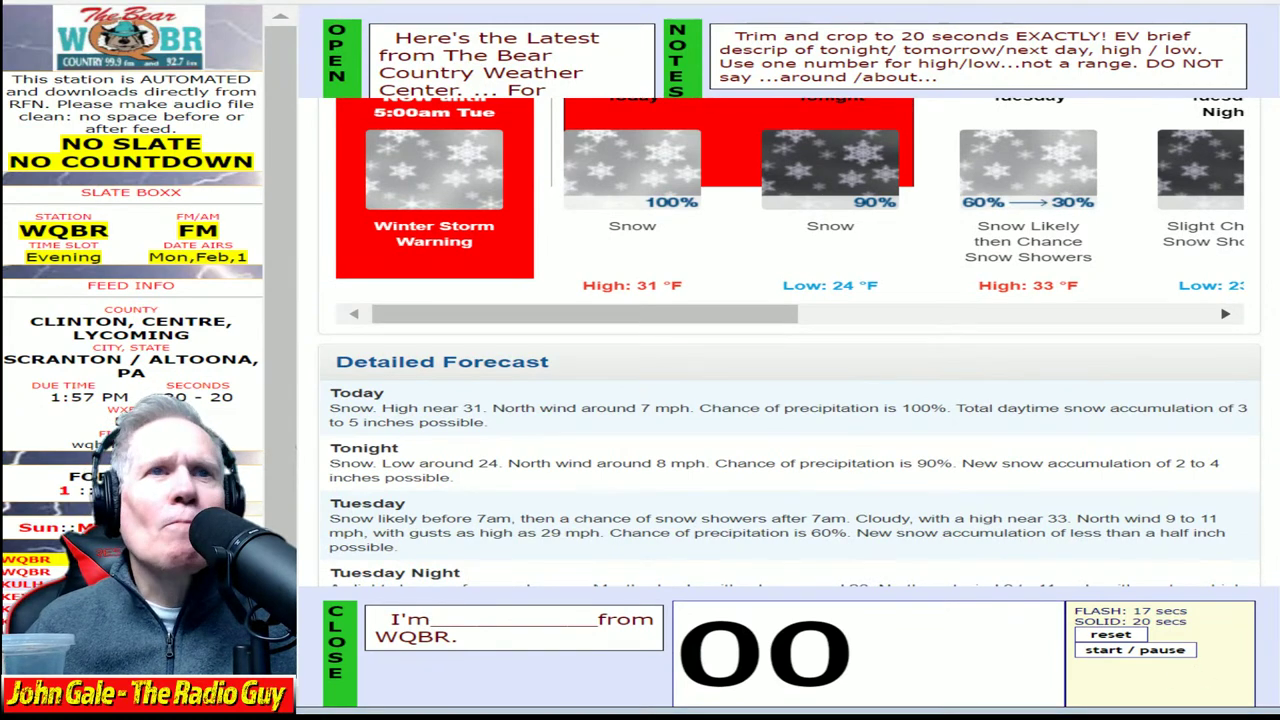
# Step: Start the feed timer and read the WQBR forecast aloud for the recording, resetting and restarting the timer for another take
pyautogui.click(1184, 652)
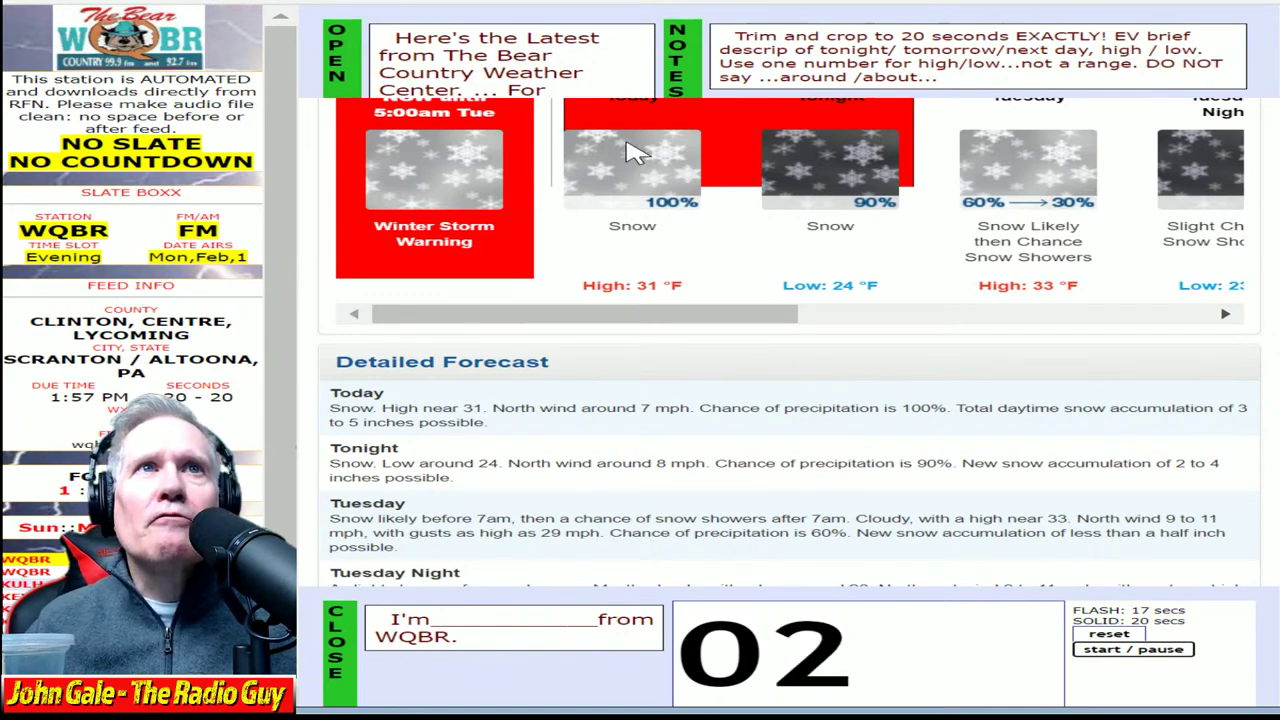
pyautogui.scroll(1, 745, 205)
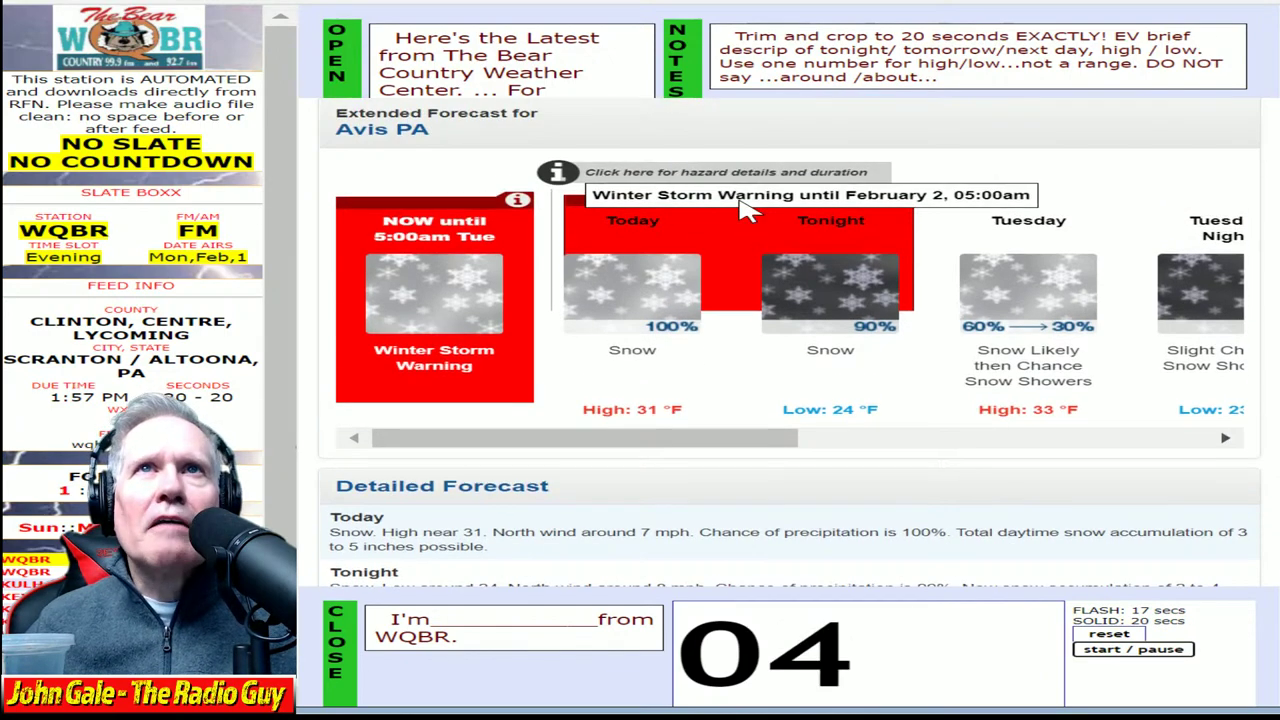
pyautogui.scroll(-2, 785, 252)
pyautogui.scroll(-1, 785, 255)
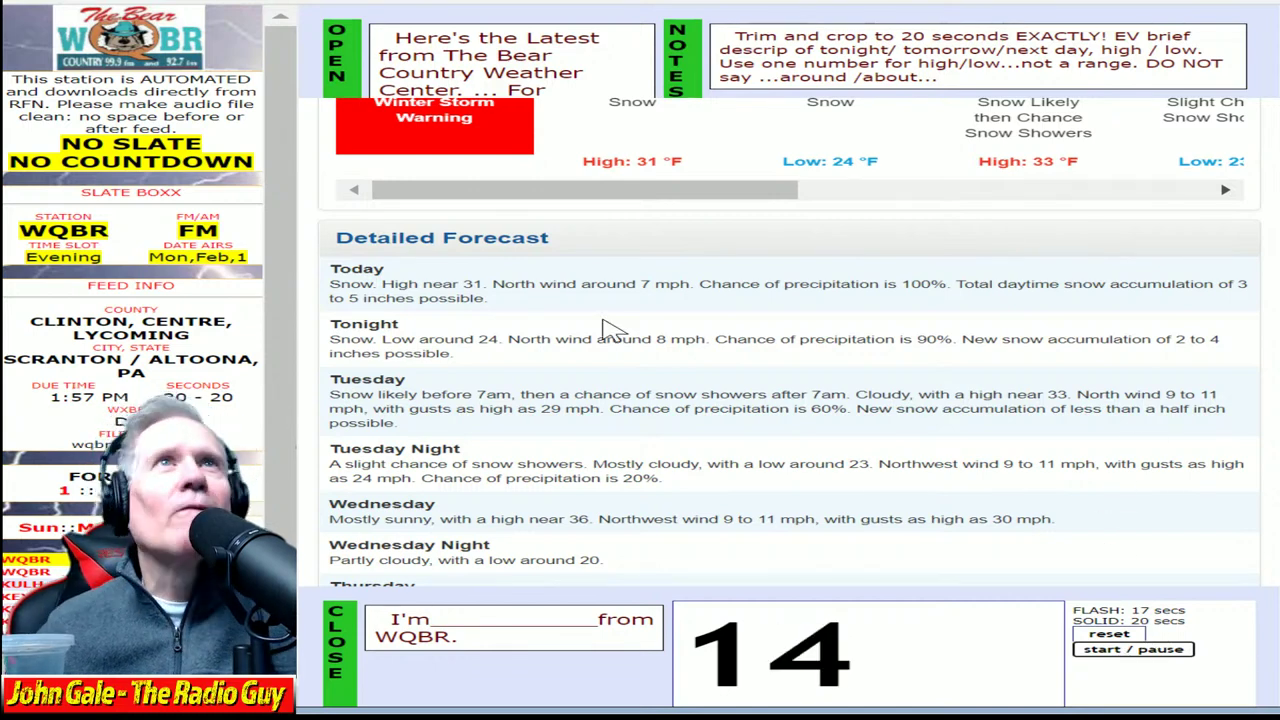
pyautogui.click(1118, 636)
pyautogui.click(1124, 650)
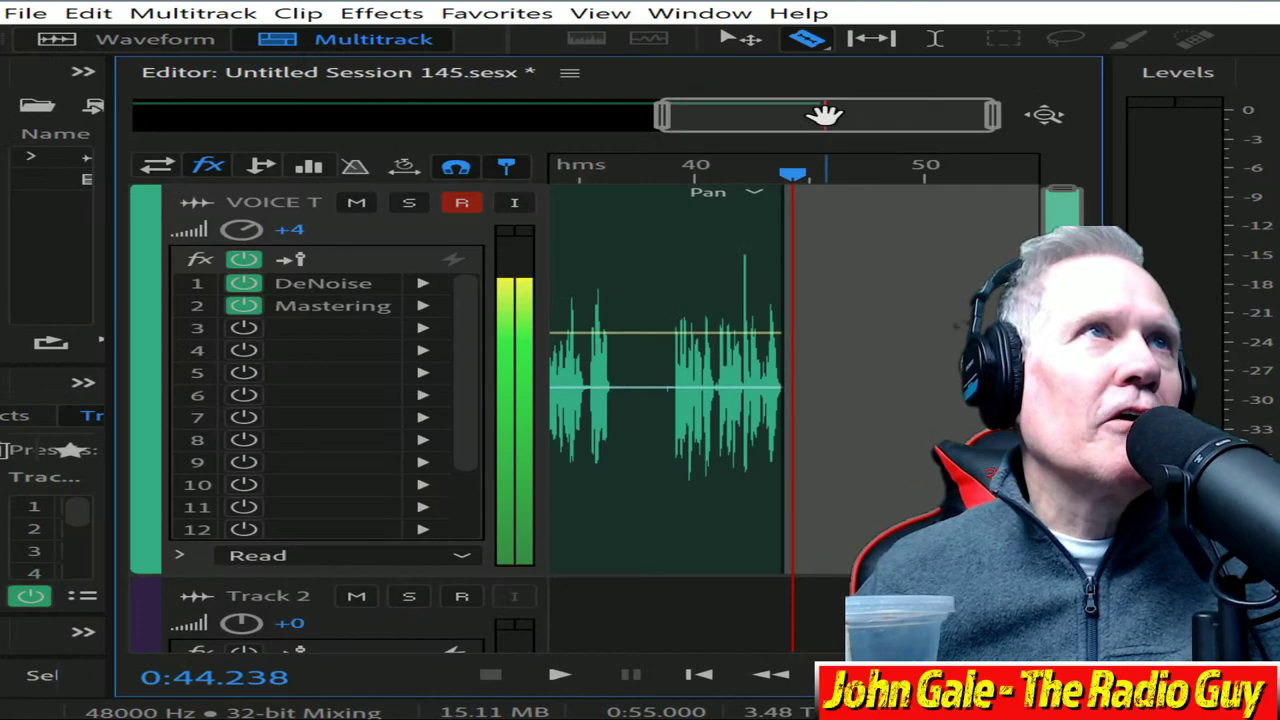
# Step: Split the recorded voice clip at about 0:19.5, delete the part before it, and move the remaining take to the session start
pyautogui.moveTo(823, 117); pyautogui.dragTo(502, 120)
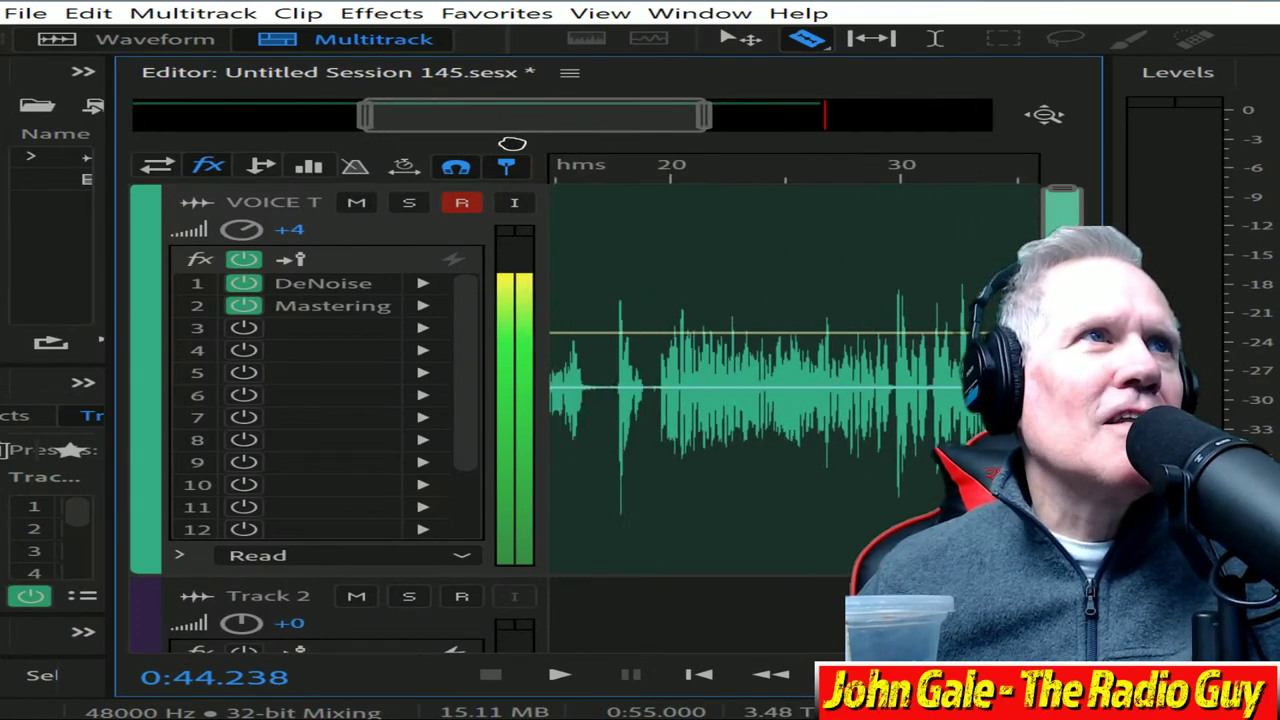
pyautogui.click(667, 372)
pyautogui.click(625, 200)
pyautogui.press('Delete')
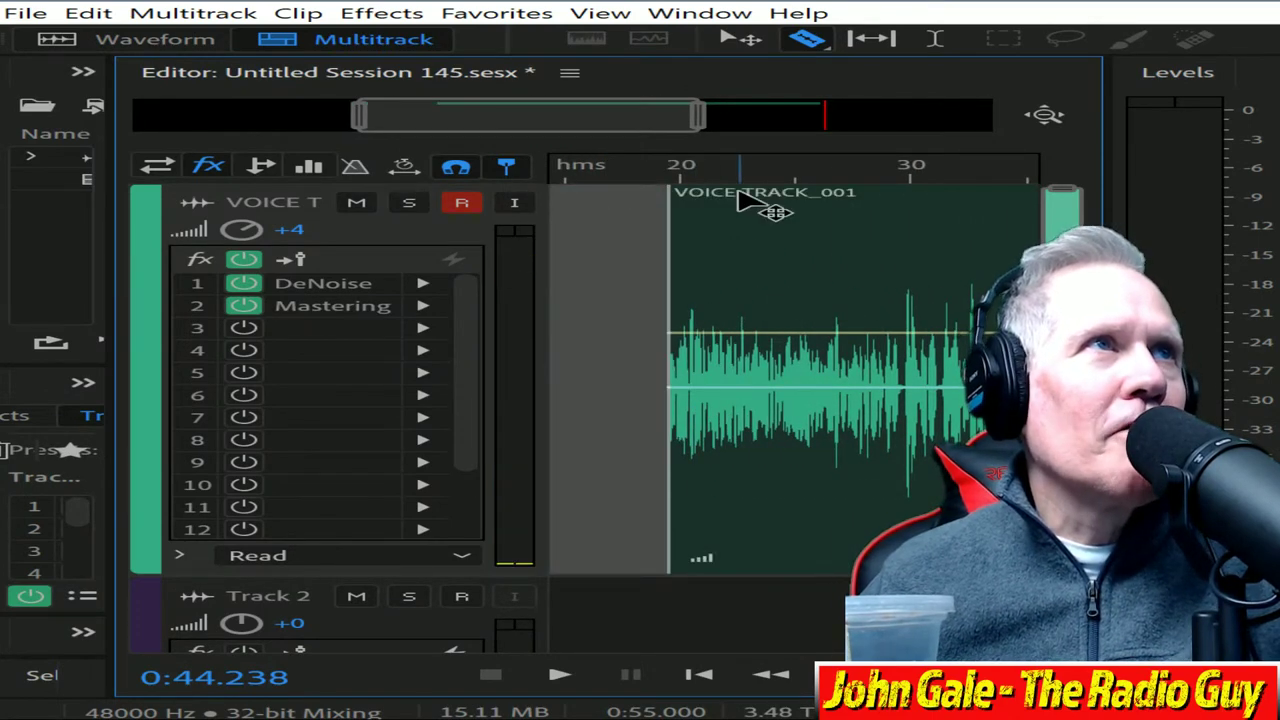
pyautogui.moveTo(814, 206); pyautogui.dragTo(14, 251)
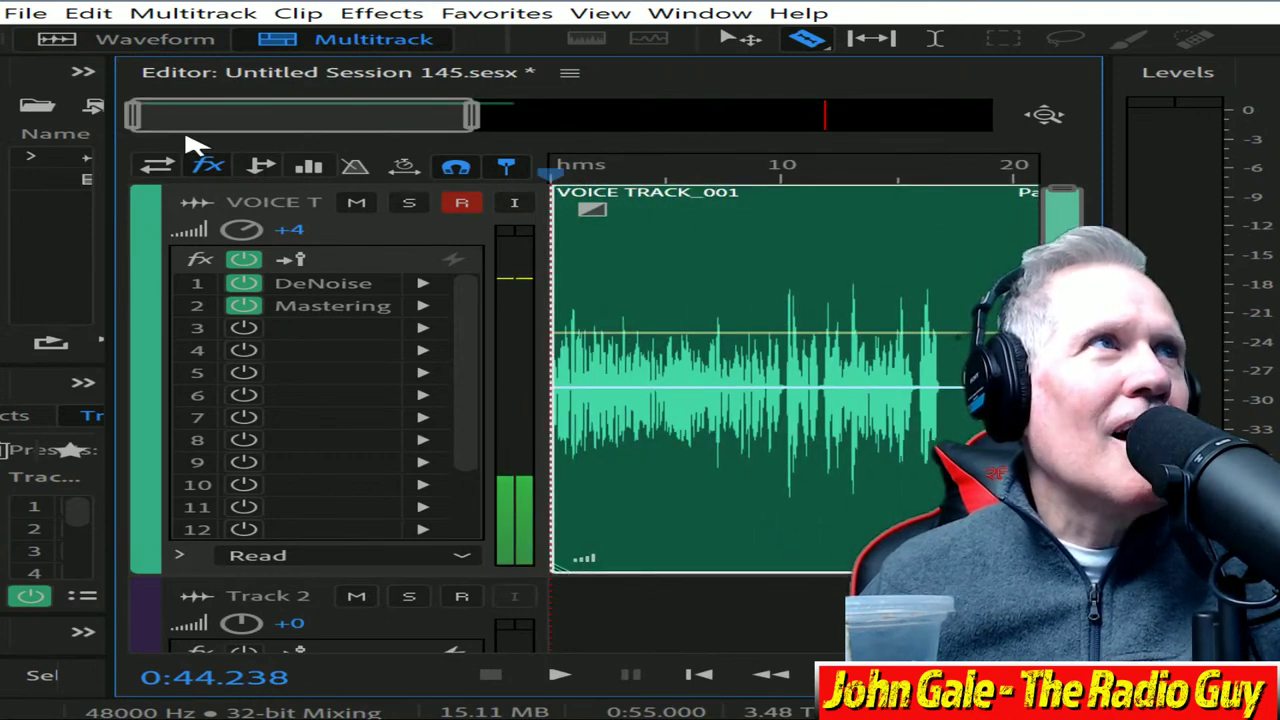
# Step: Play the voice take from about 0:14.5 to about 0:20 to check the passage around the long pause
pyautogui.moveTo(137, 115); pyautogui.dragTo(310, 137)
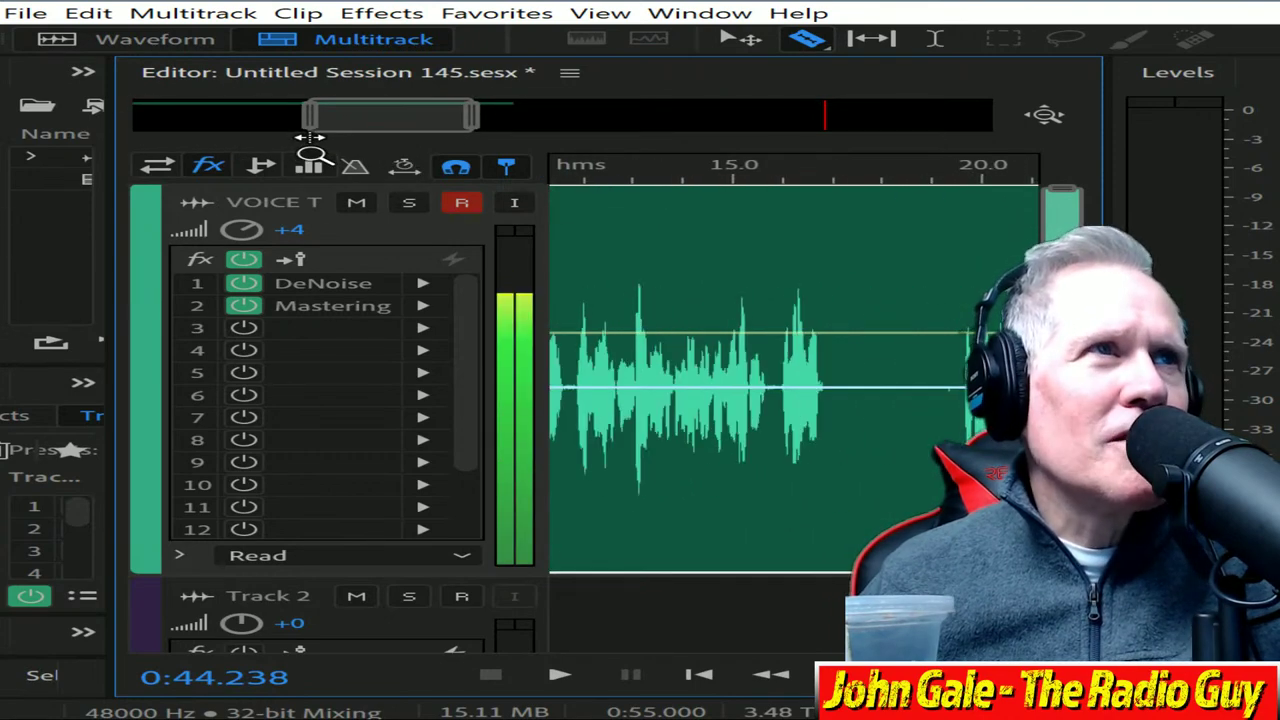
pyautogui.click(713, 176)
pyautogui.press('space')
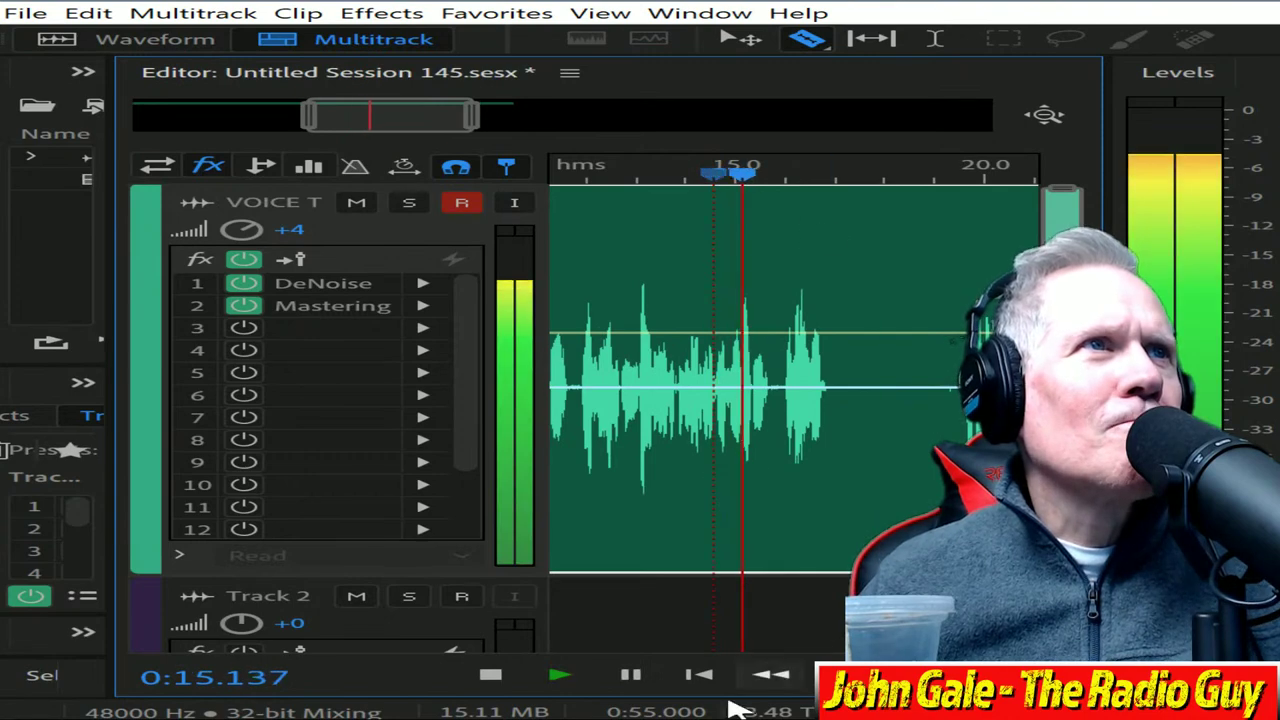
pyautogui.click(492, 676)
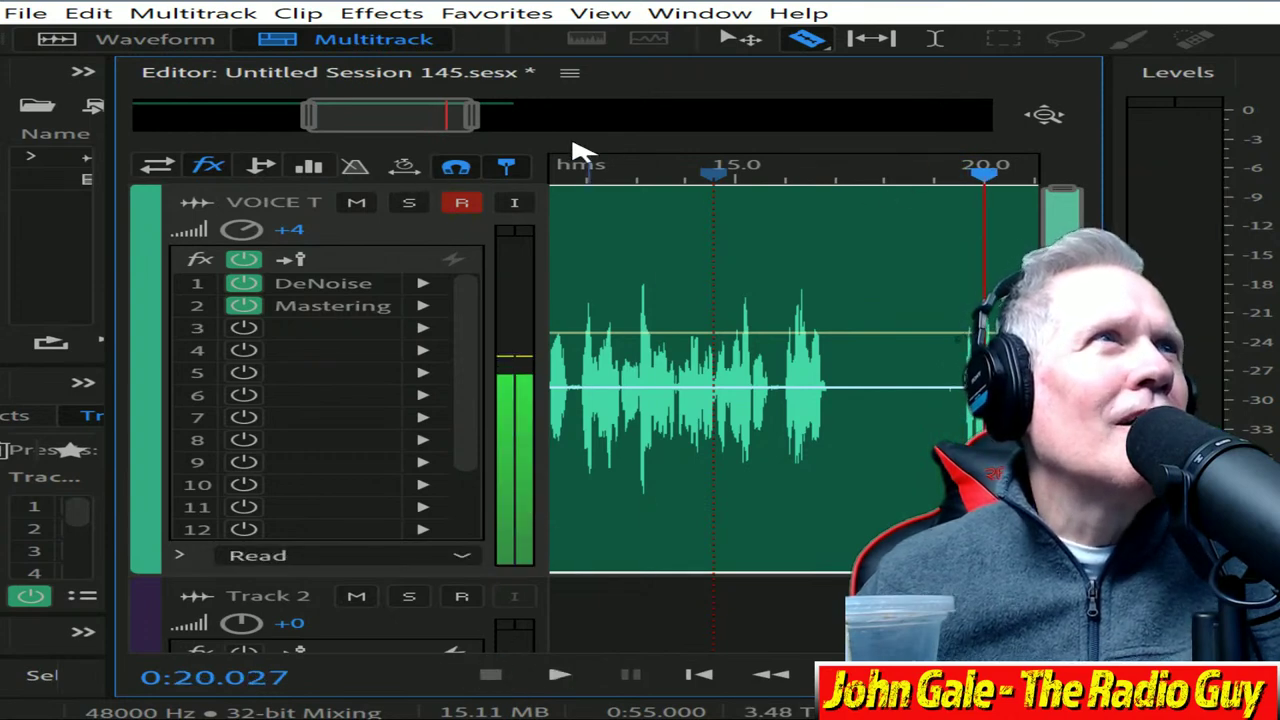
# Step: Mix down the whole multitrack session to a new audio file and select the entire waveform
pyautogui.moveTo(474, 126); pyautogui.dragTo(418, 118)
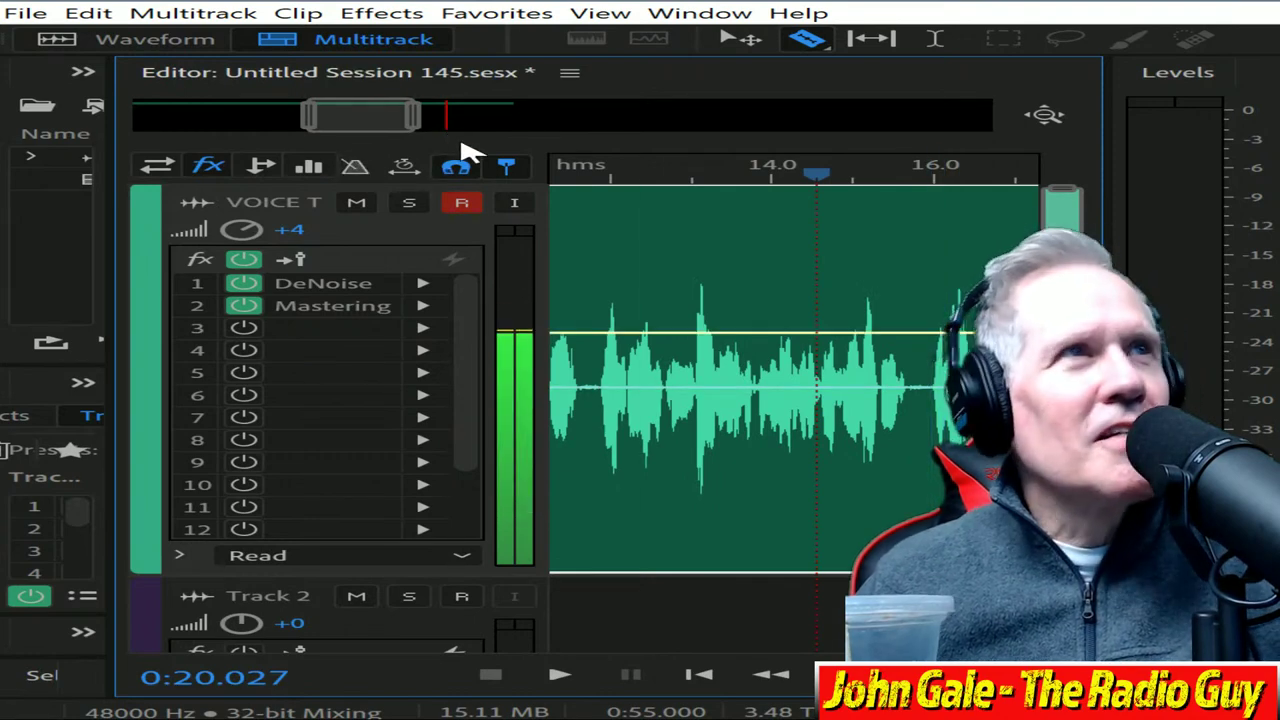
pyautogui.hotkey('alt', 'shift', 'm')
pyautogui.hotkey('ctrl', 'a')
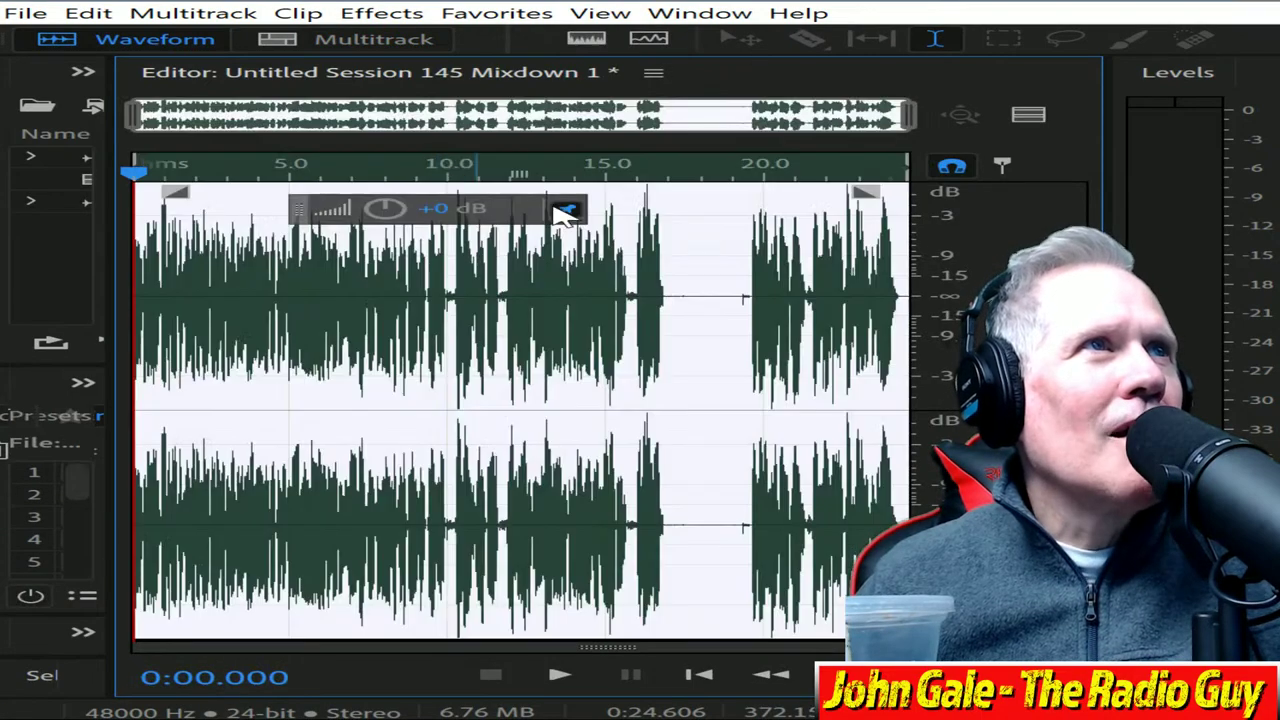
# Step: Cut the passage with the long pause from about 0:15.96 to 0:19.65 out of the mixdown and play across the join
pyautogui.scroll(6, 648, 278)
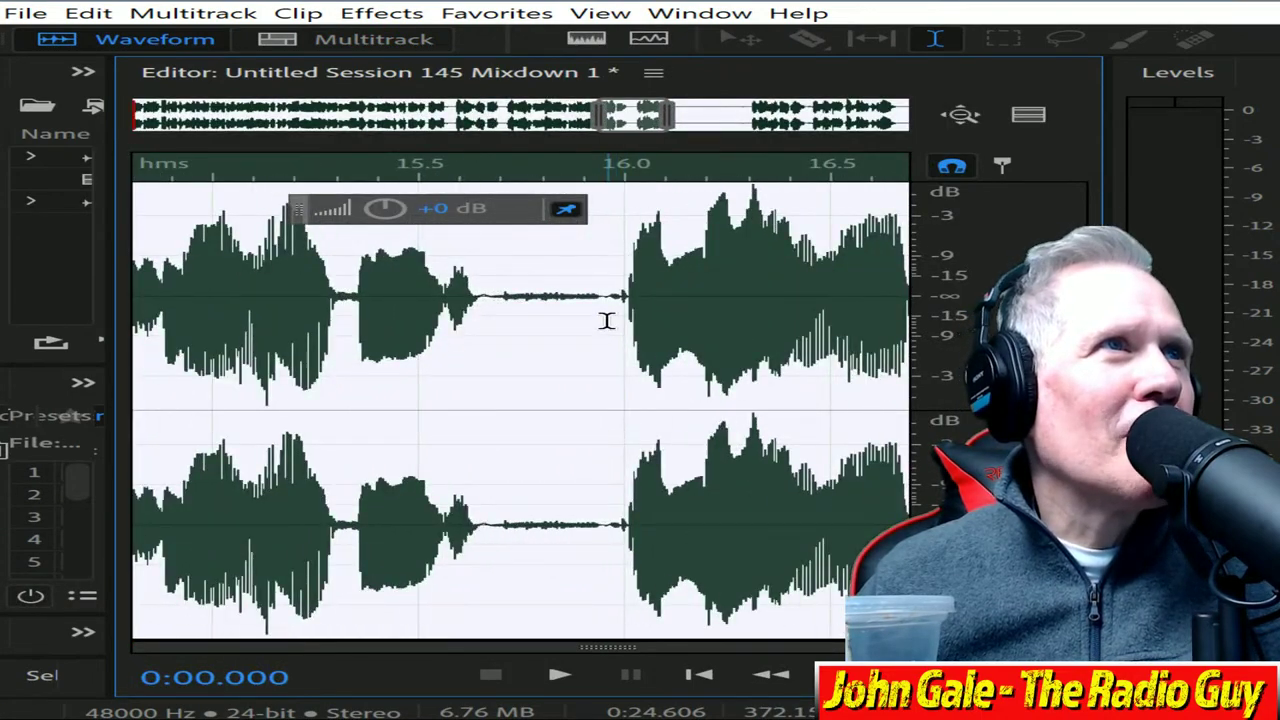
pyautogui.scroll(2, 606, 320)
pyautogui.moveTo(617, 298); pyautogui.dragTo(617, 371)
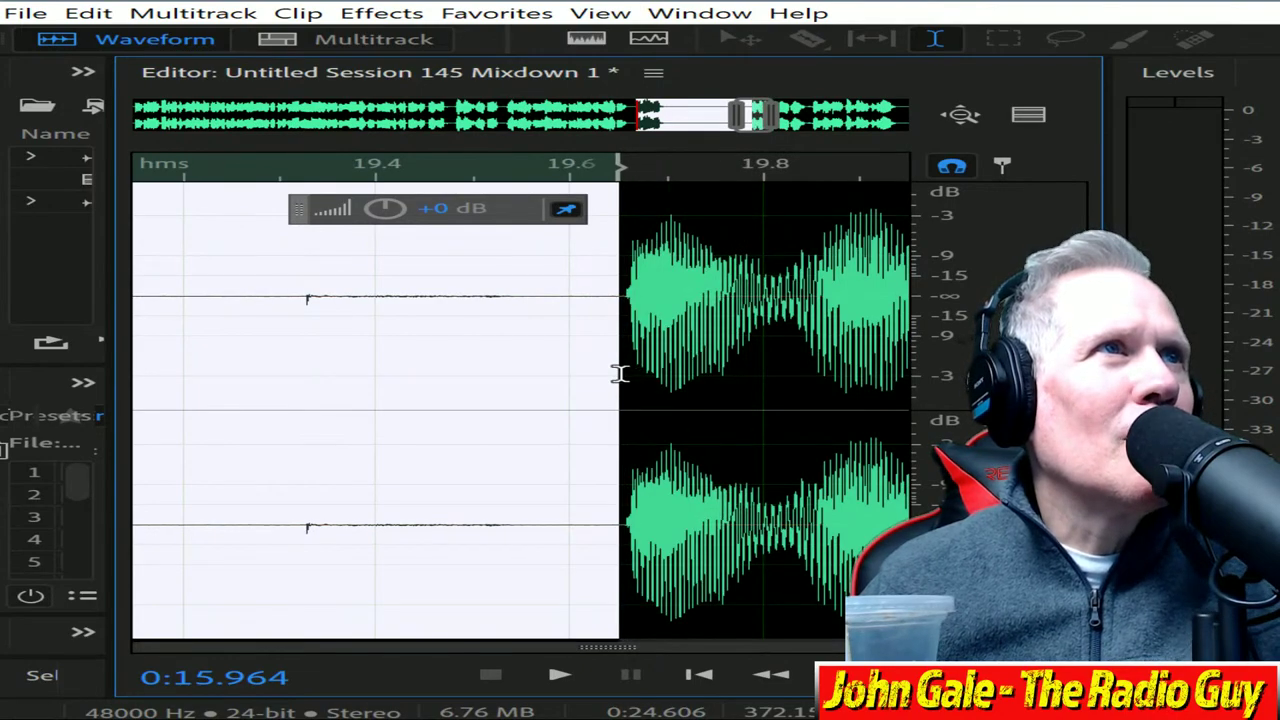
pyautogui.hotkey('ctrl', 'shift', 'a')
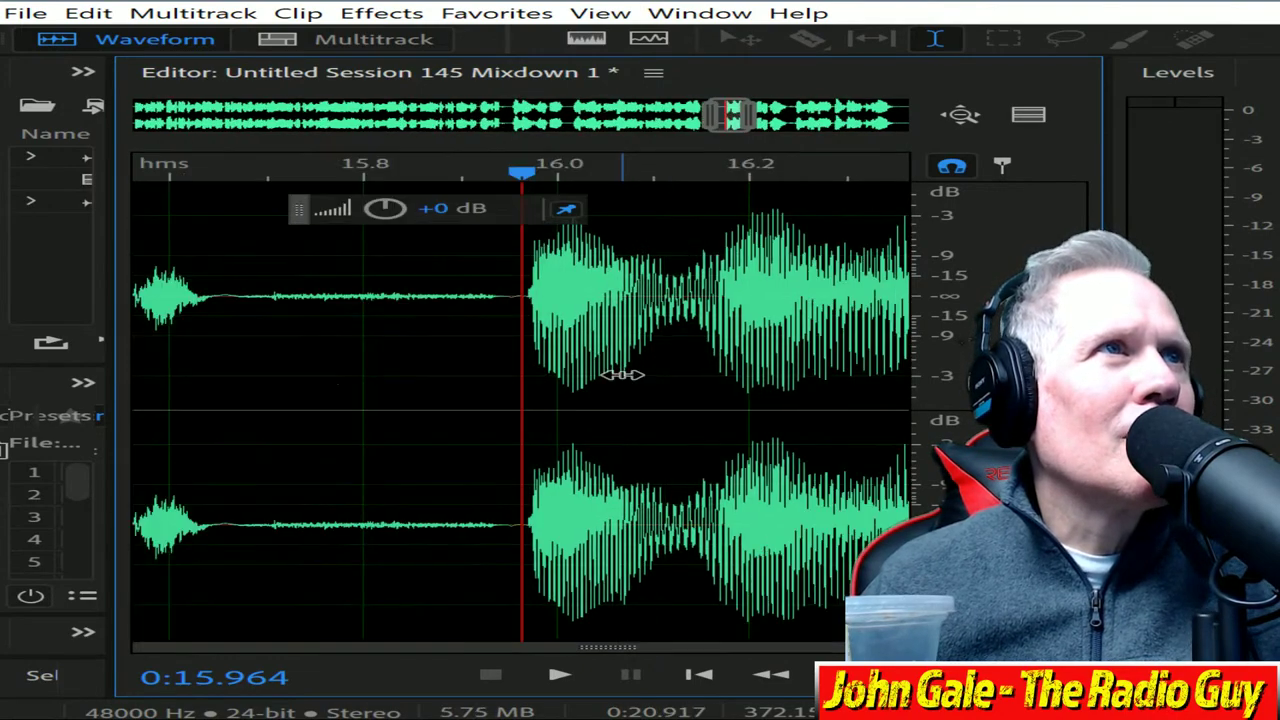
pyautogui.click(236, 163)
pyautogui.press('space')
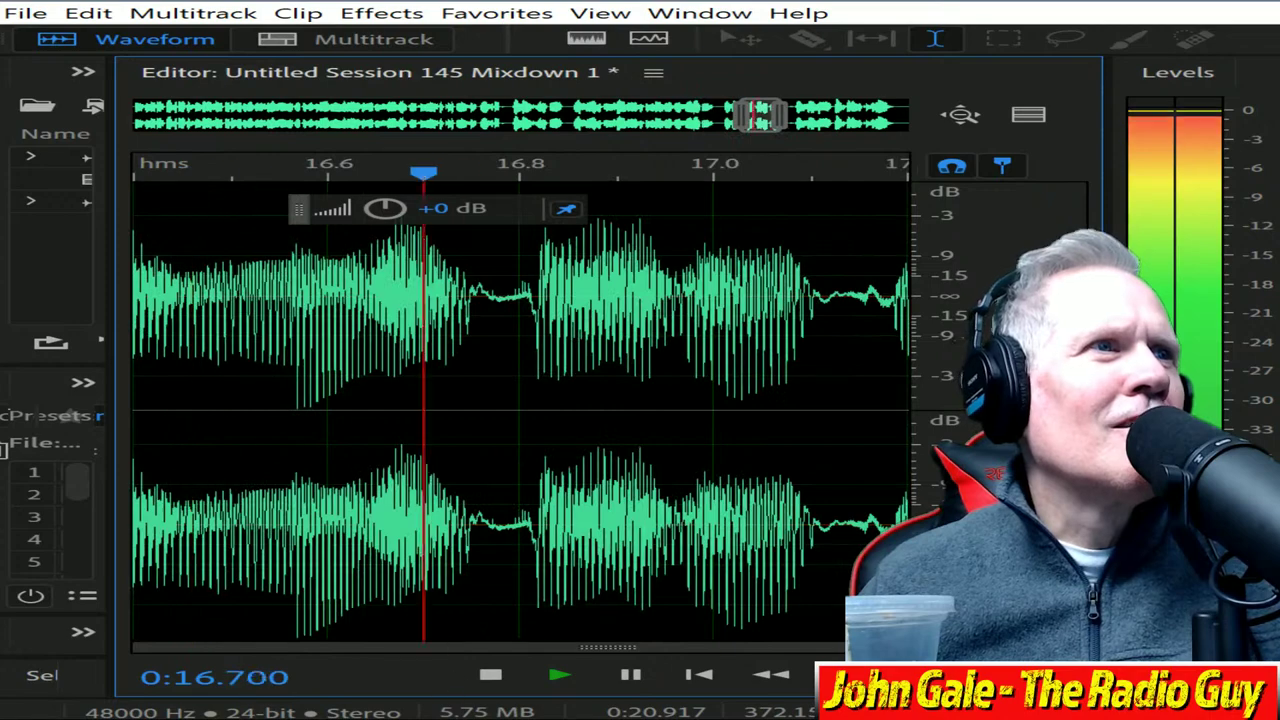
pyautogui.press('space')
# Step: Trim the mixdown by deleting the silence after about 0:20.63 and the first 0.08 seconds before the voice begins
pyautogui.moveTo(745, 122); pyautogui.dragTo(1137, 135)
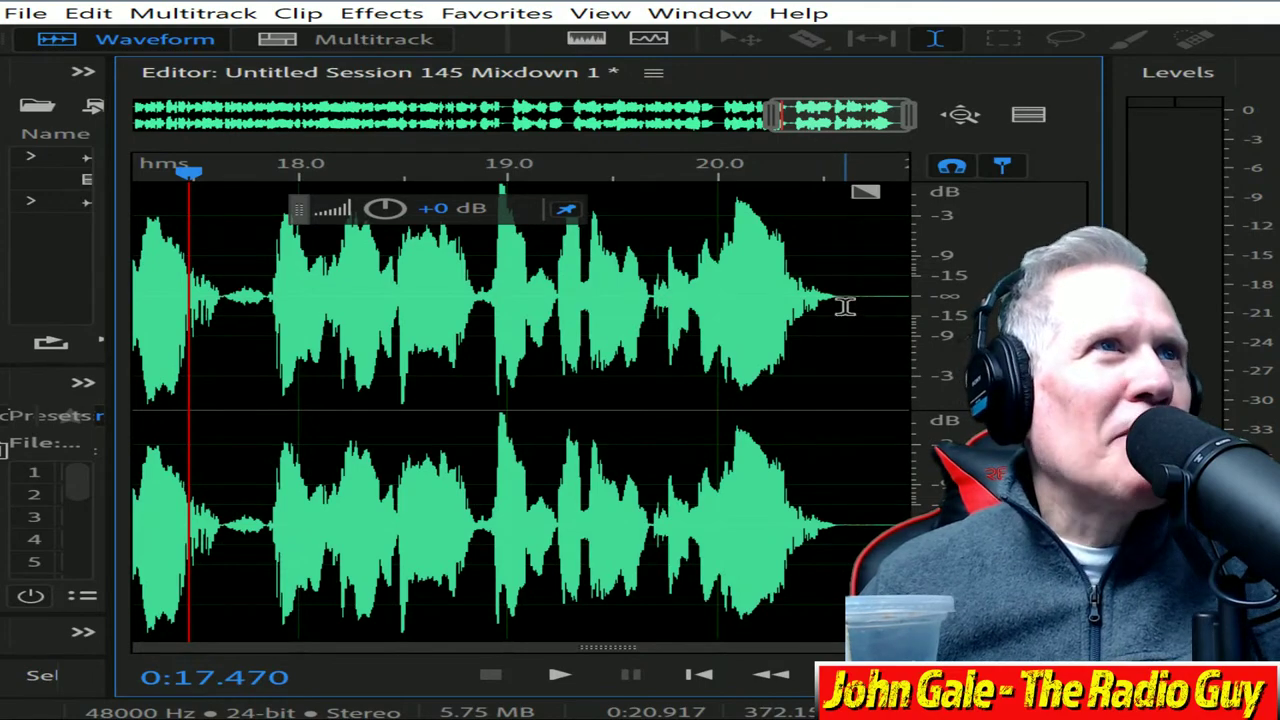
pyautogui.moveTo(848, 303); pyautogui.dragTo(910, 303)
pyautogui.press('Delete')
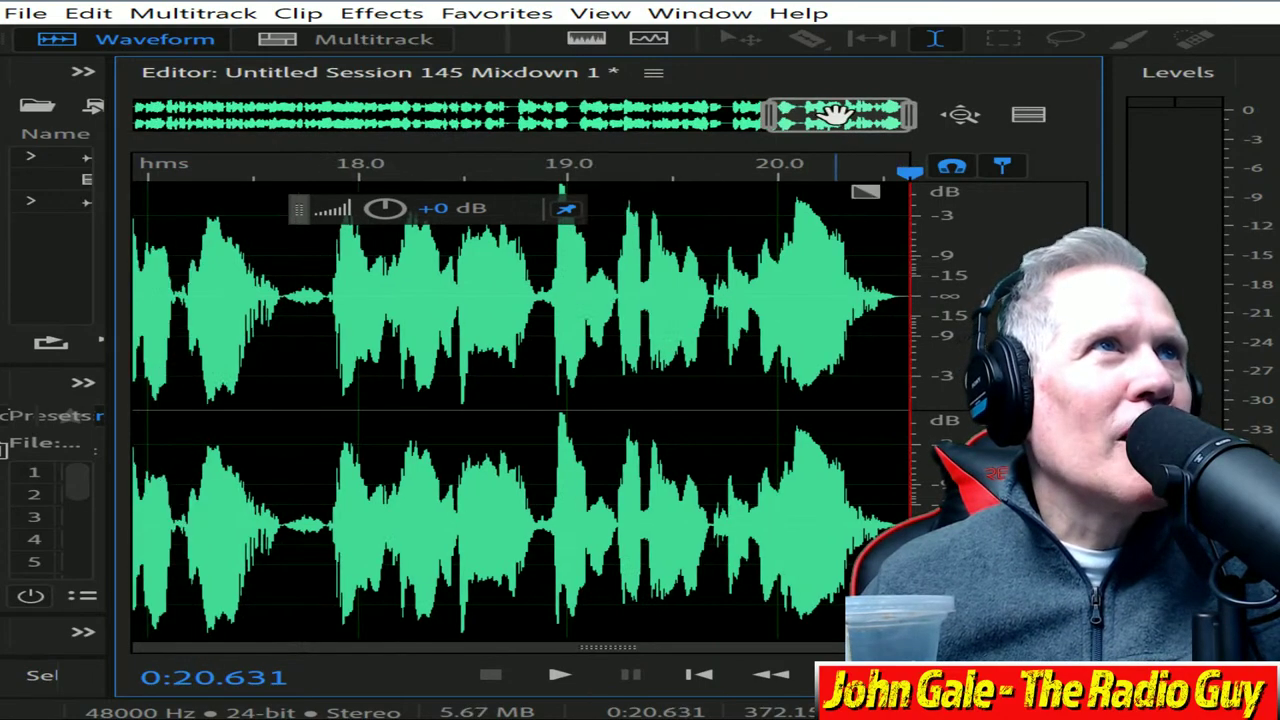
pyautogui.moveTo(840, 114); pyautogui.dragTo(5, 172)
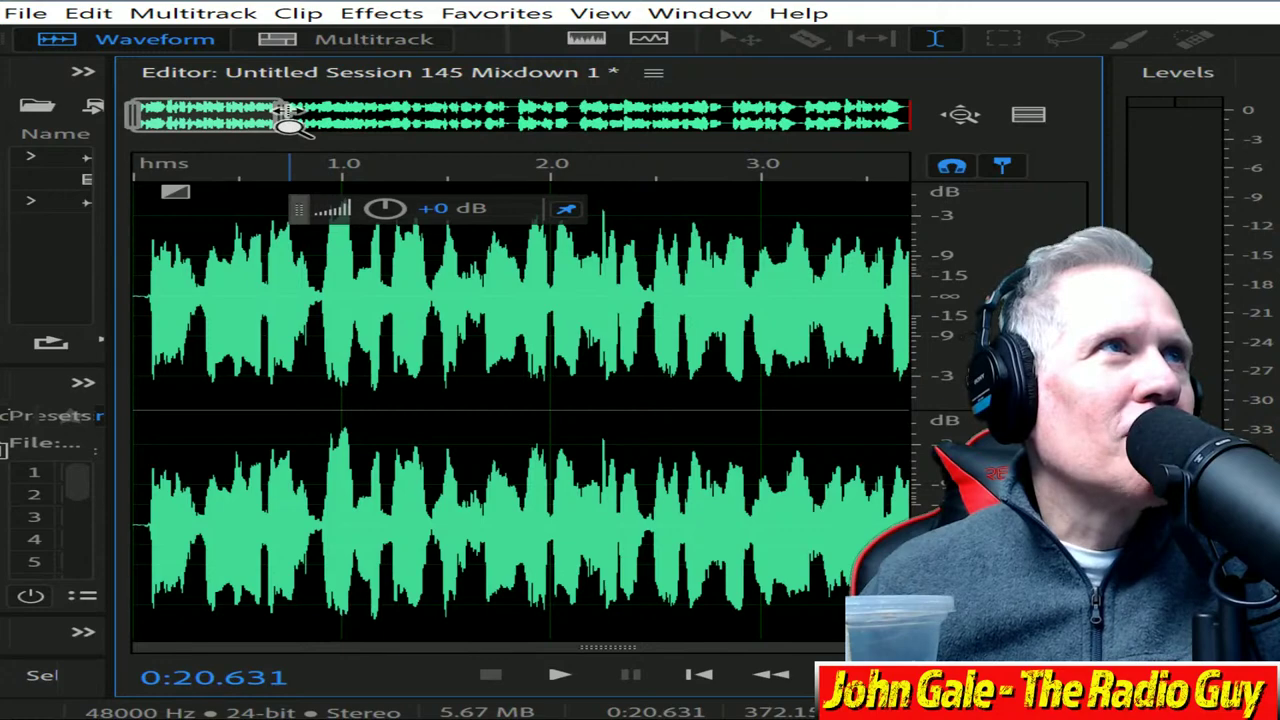
pyautogui.moveTo(286, 118); pyautogui.dragTo(140, 118)
pyautogui.moveTo(815, 296); pyautogui.dragTo(133, 296)
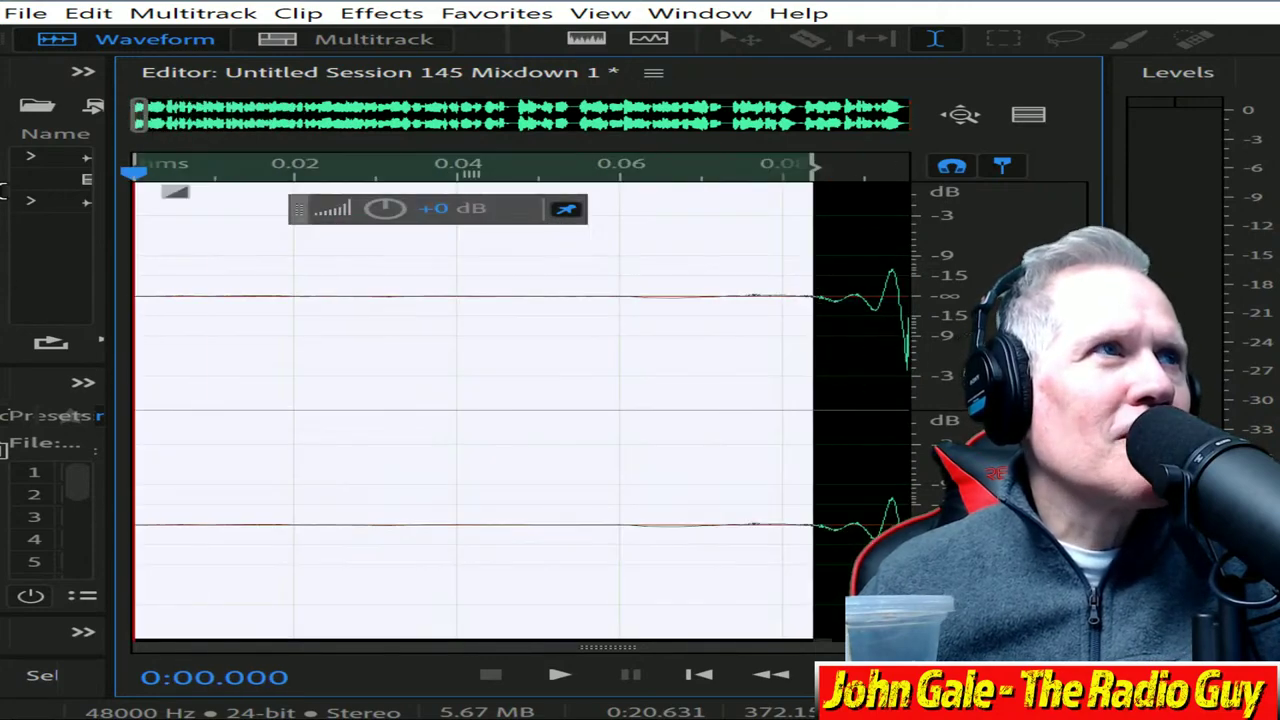
pyautogui.press('Delete')
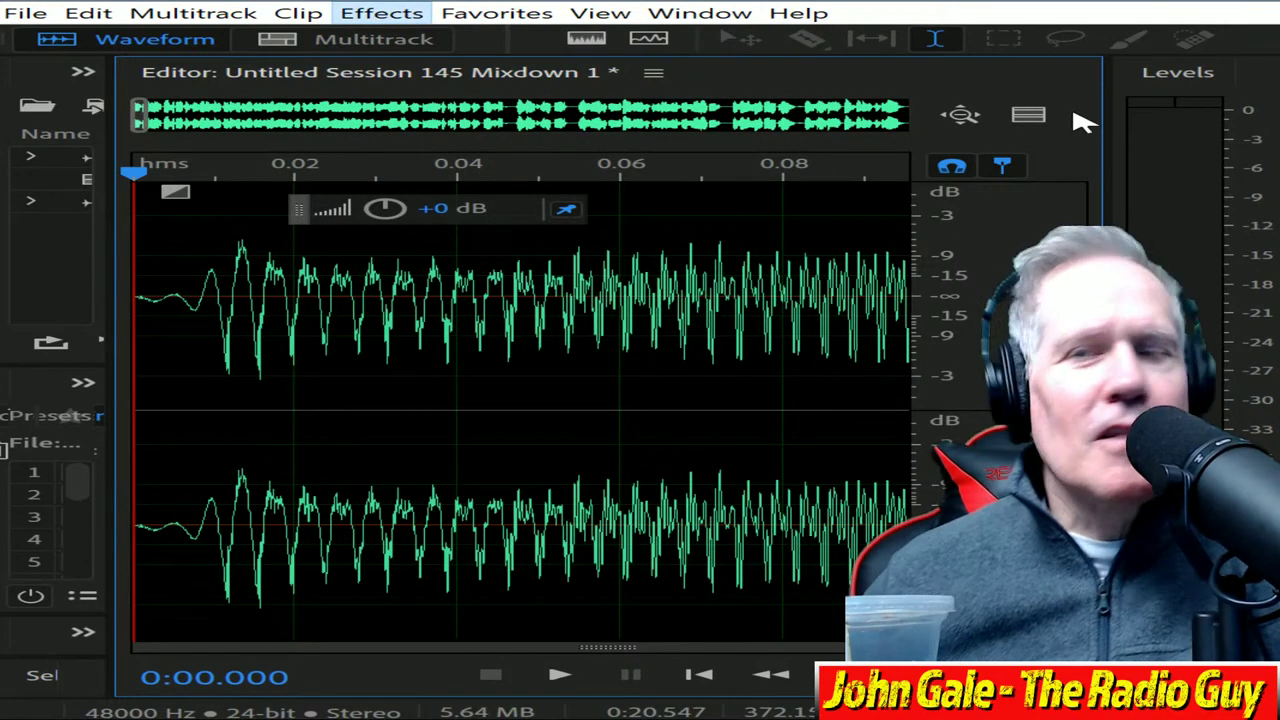
# Step: Apply the Stretch and Pitch effect to the trimmed mixdown with a new duration of 20 seconds
pyautogui.click(381, 13)
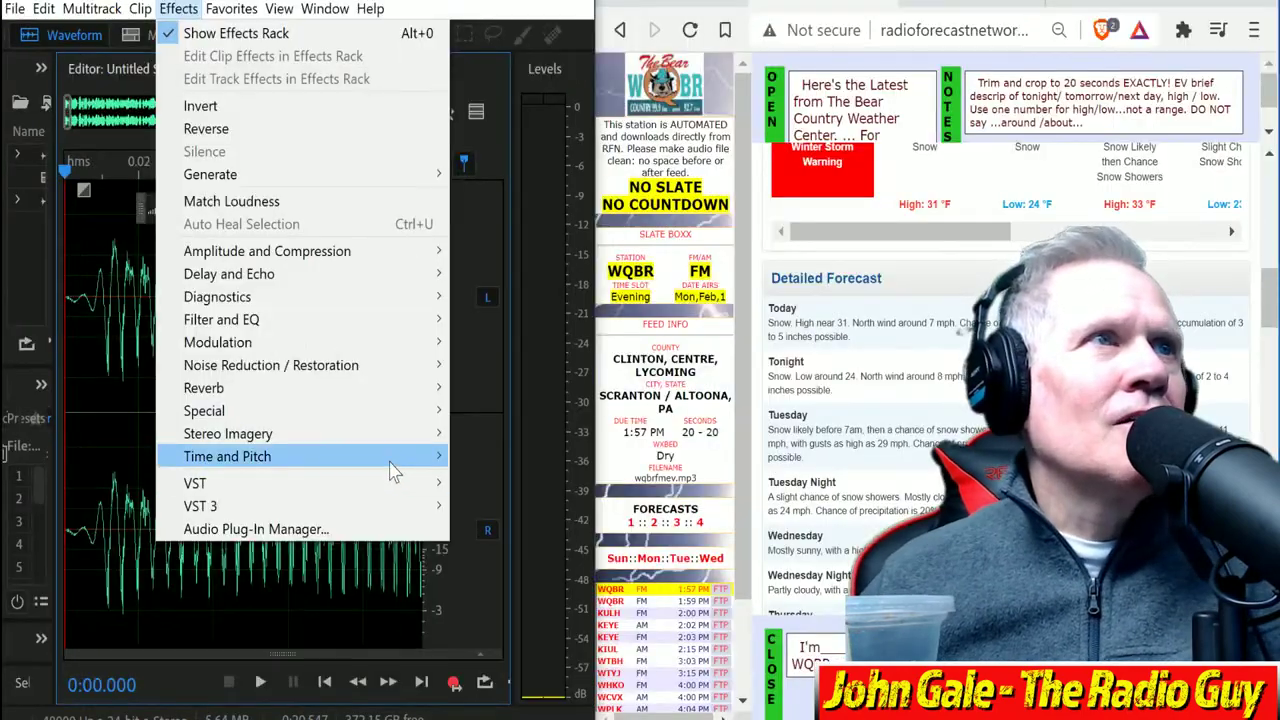
pyautogui.moveTo(395, 462)
pyautogui.click(580, 549)
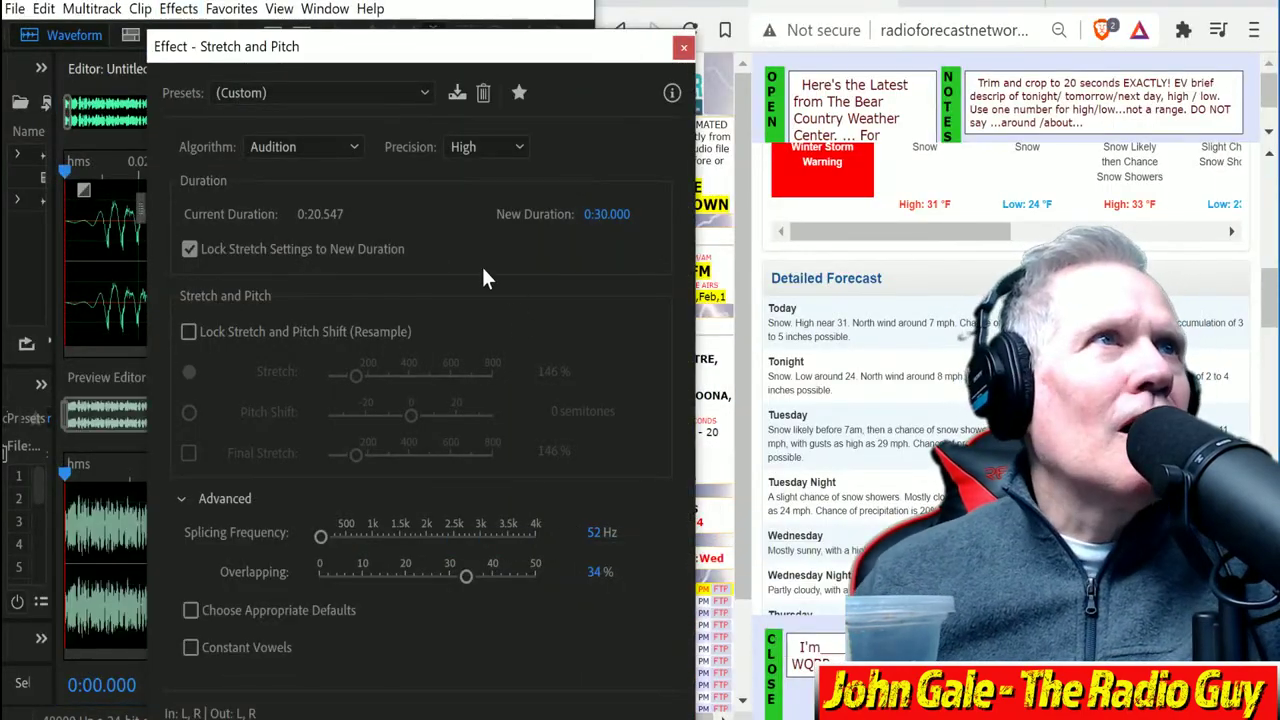
pyautogui.click(616, 215)
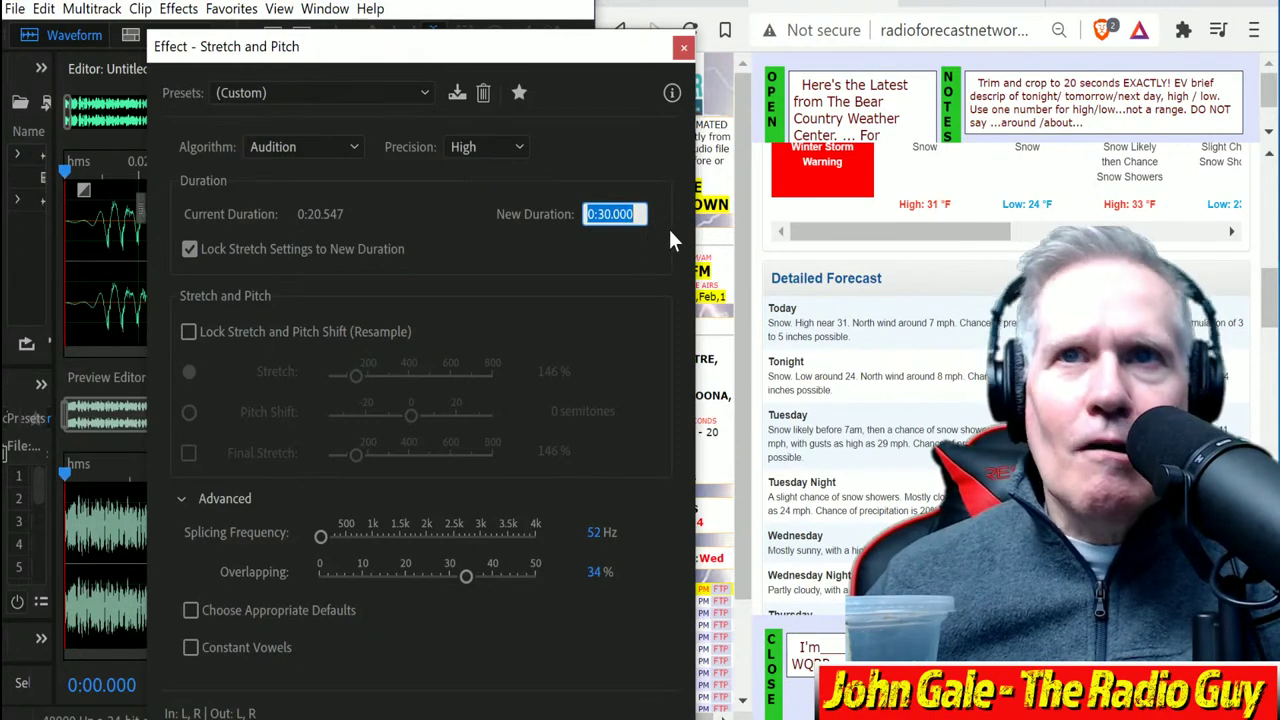
pyautogui.write('27.4')
pyautogui.press('Return')
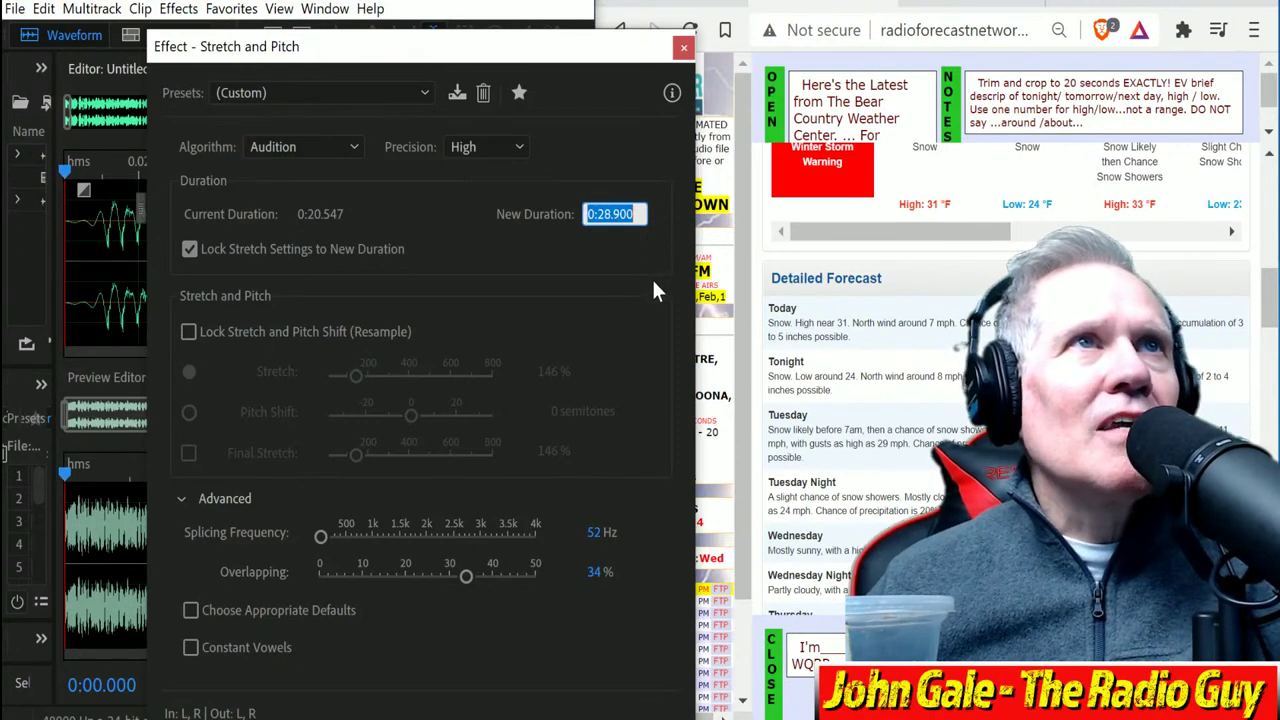
pyautogui.write('21.3')
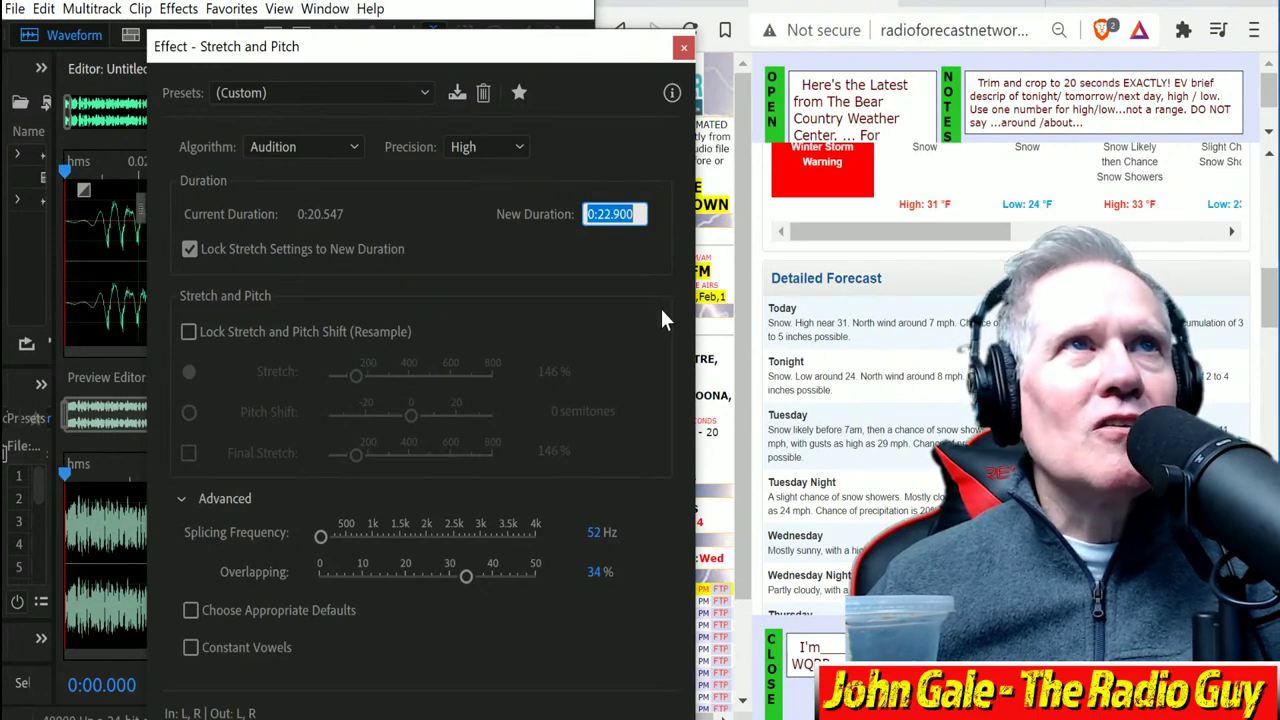
pyautogui.press('Return')
pyautogui.write('20.')
pyautogui.press('Return')
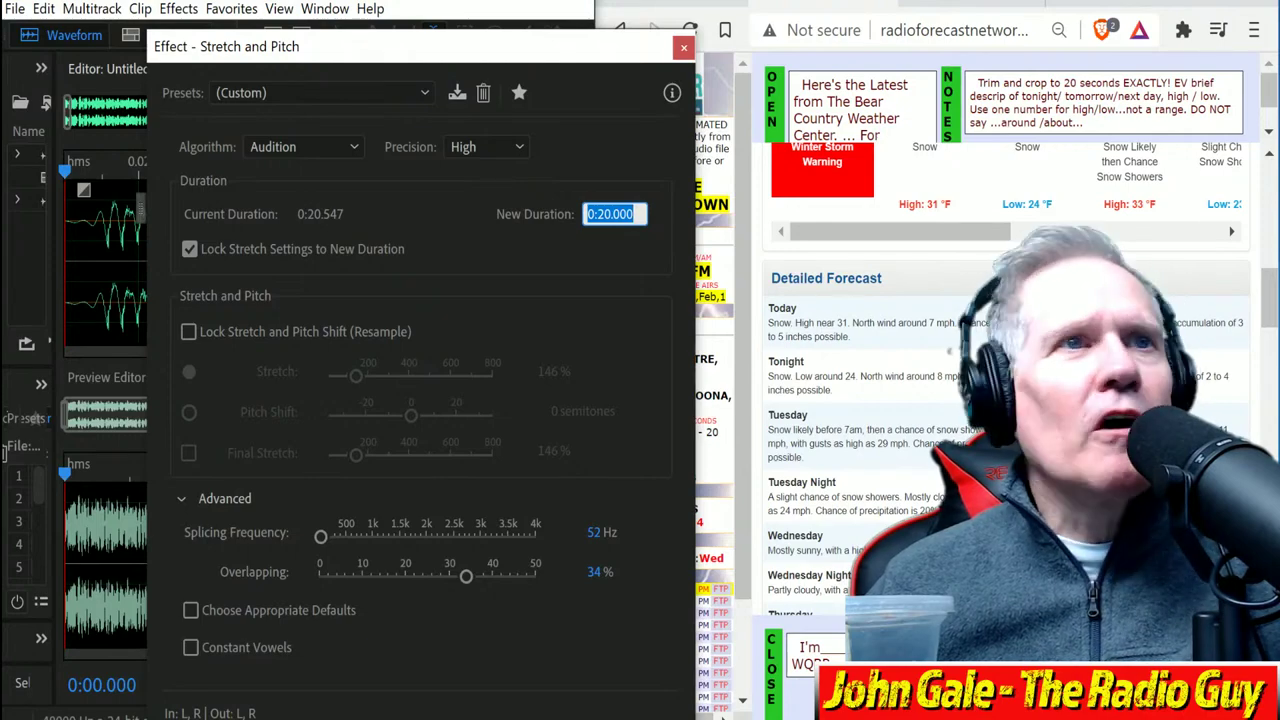
pyautogui.press('Return')
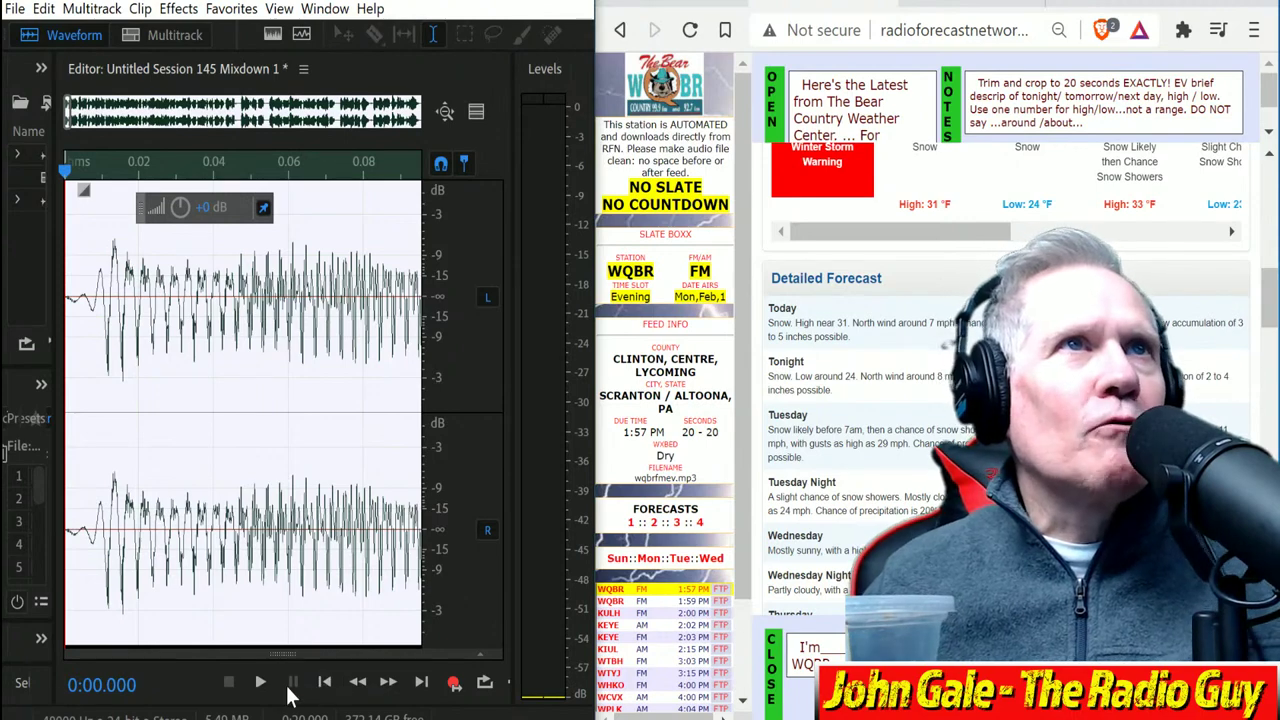
# Step: Play the stretched feed through to its end and inspect the ending and full waveform
pyautogui.click(263, 682)
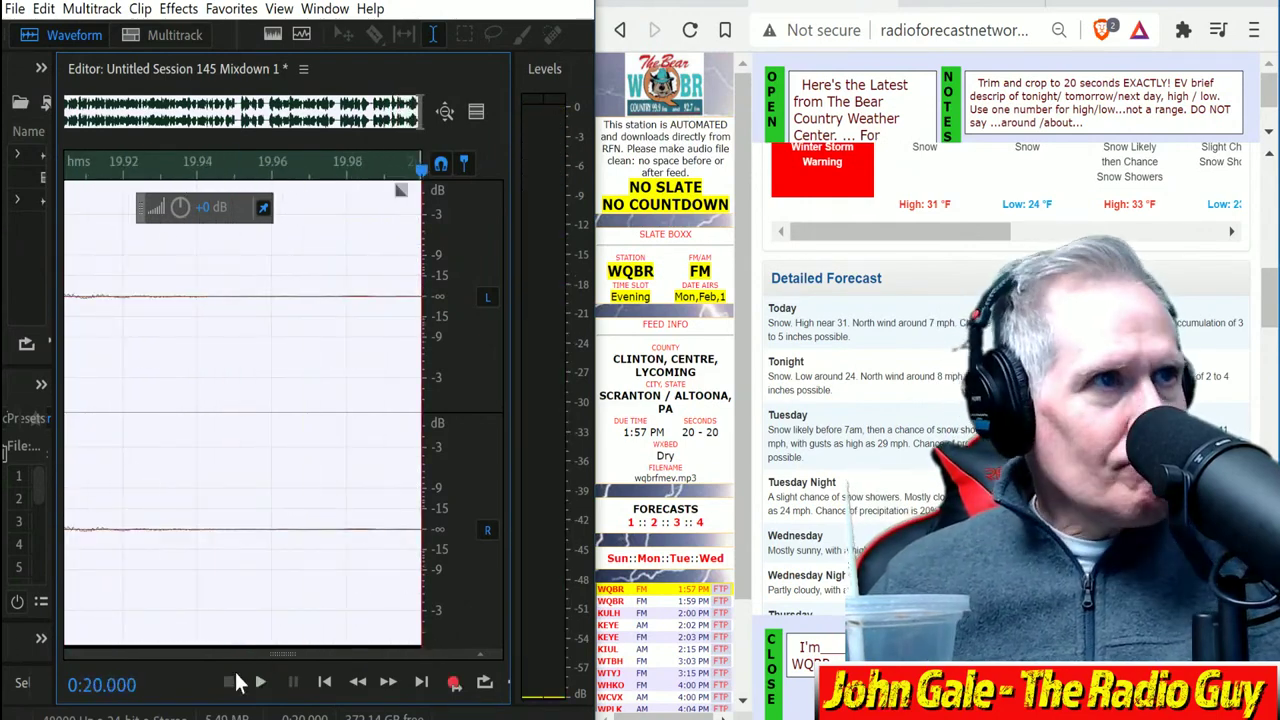
pyautogui.scroll(-5, 366, 350)
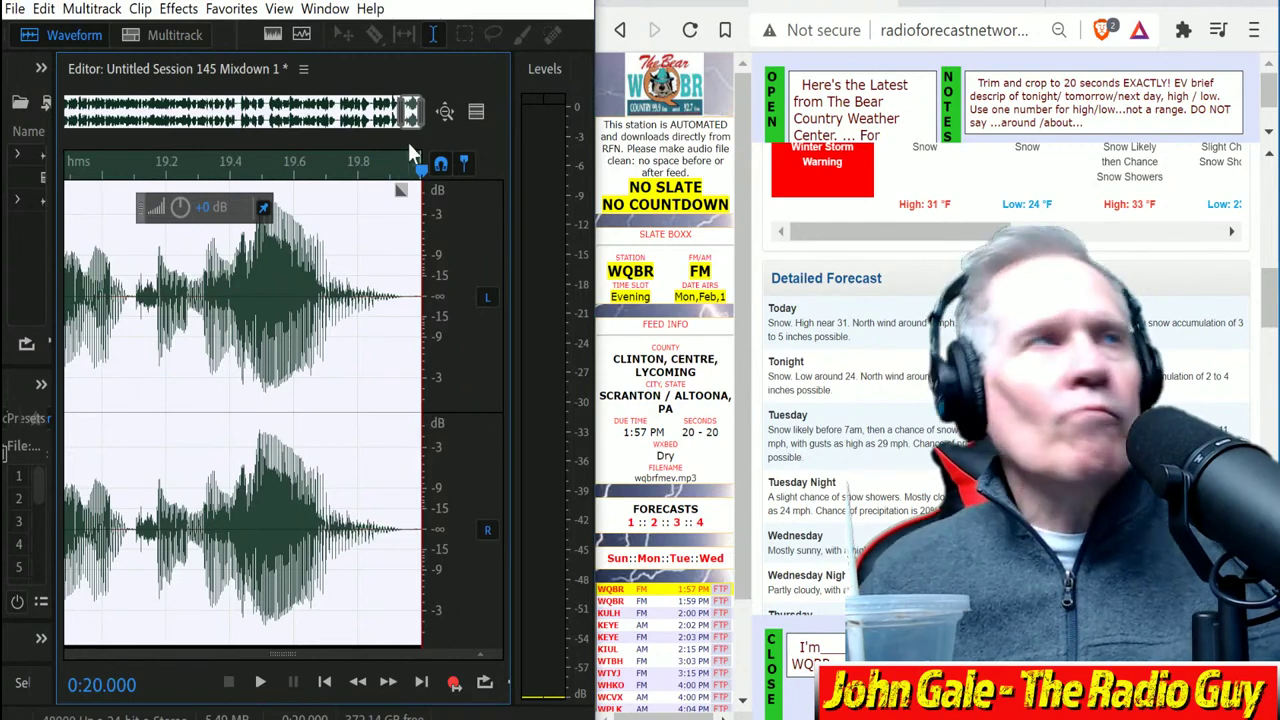
pyautogui.moveTo(405, 142); pyautogui.dragTo(7, 200)
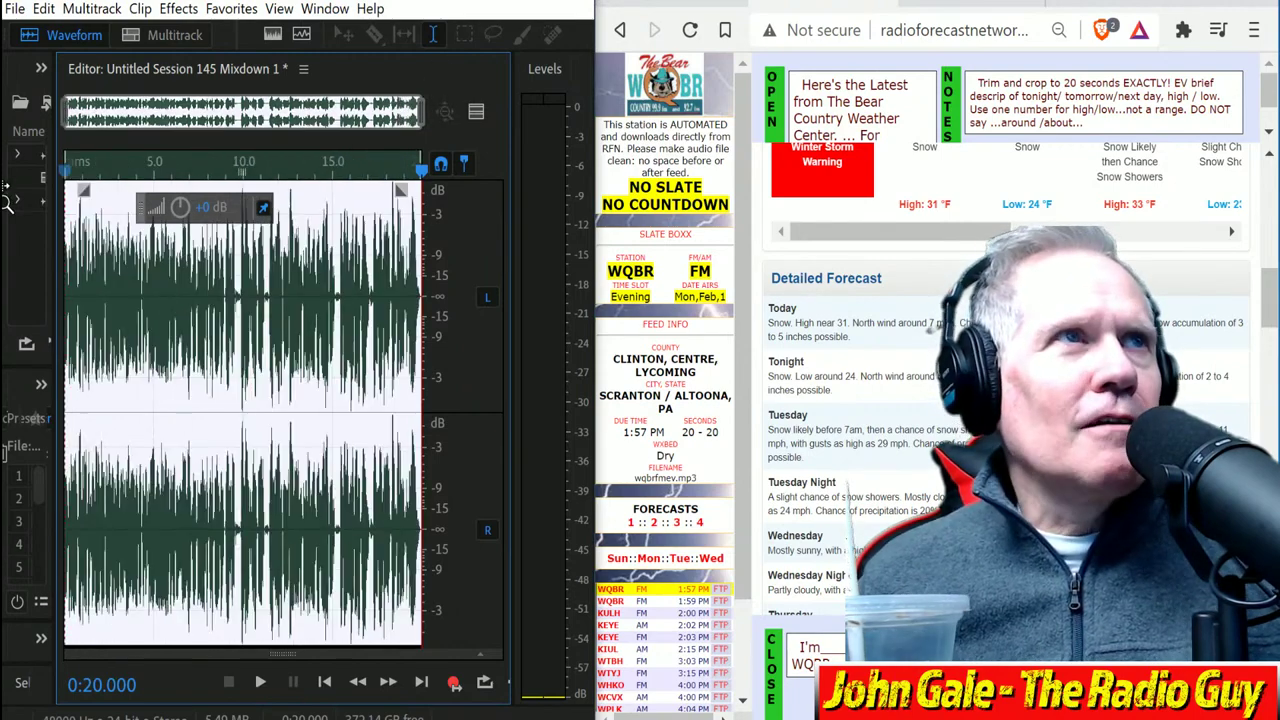
# Step: Open WQBR's evening FTP form for the suggested file name and export the mixdown as wqbrfmev.mp3, overwriting the existing file
pyautogui.hotkey('ctrl', 'shift', 'e')
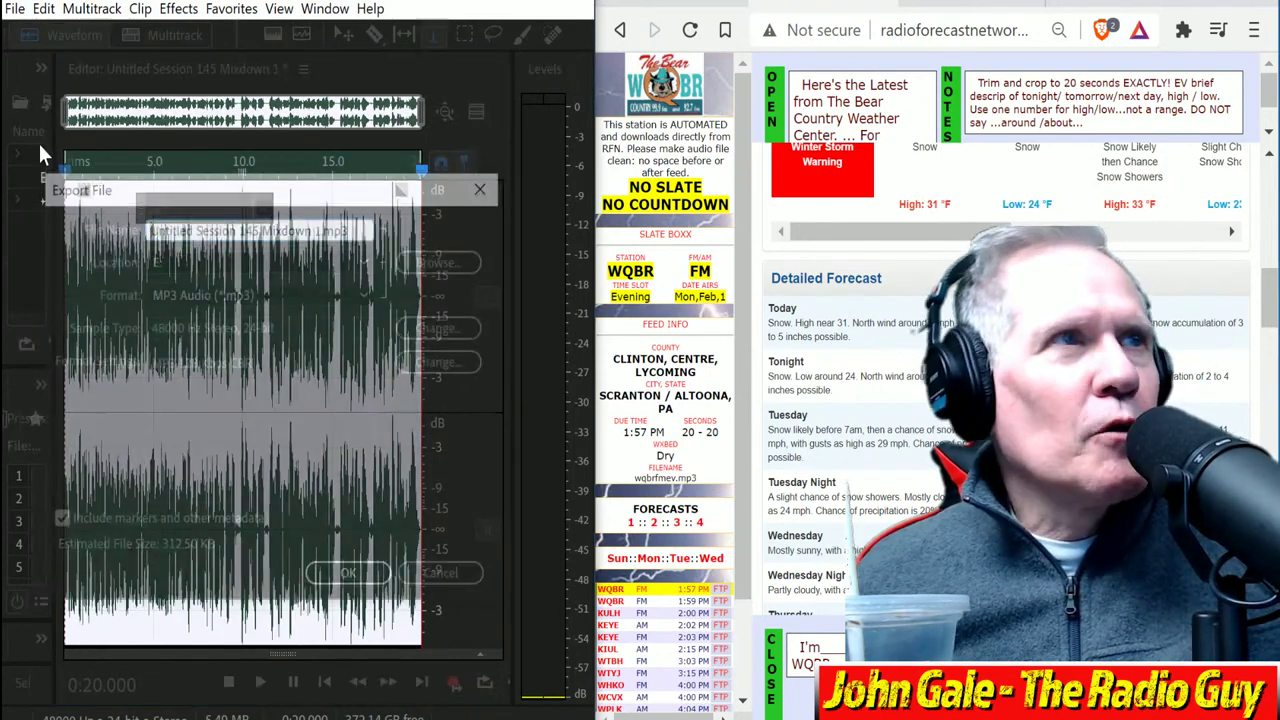
pyautogui.click(720, 590)
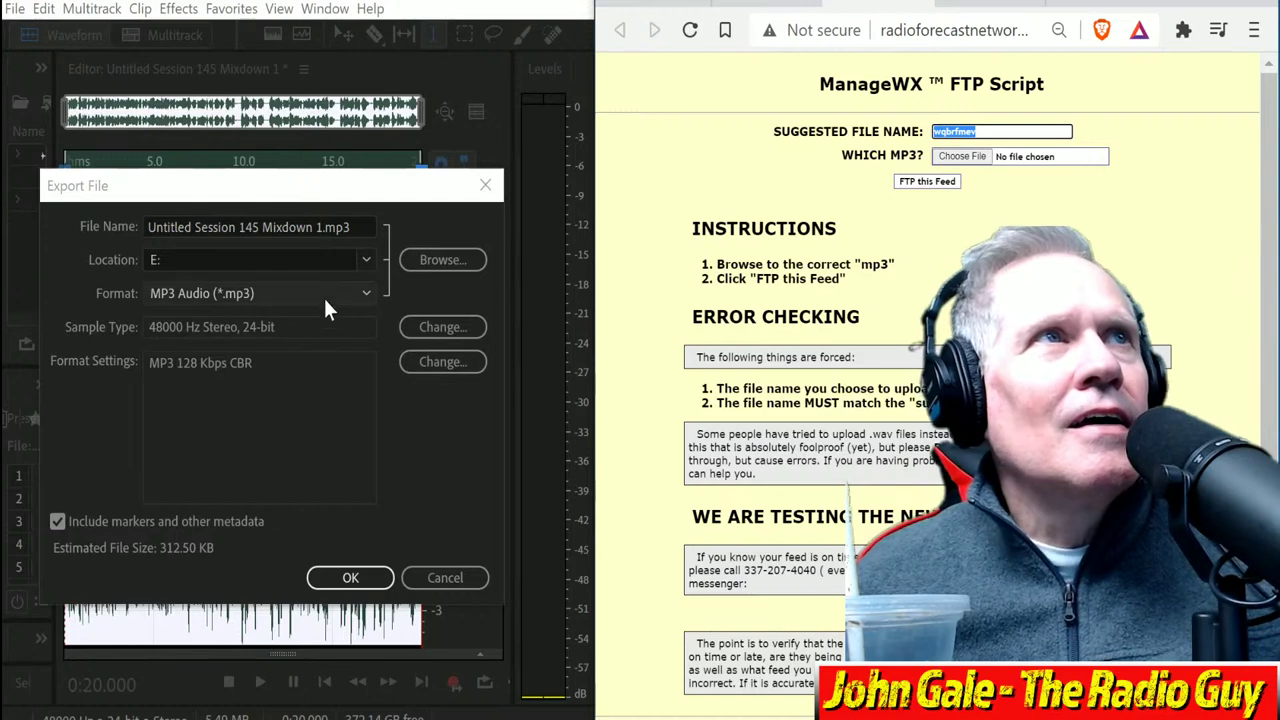
pyautogui.click(323, 228)
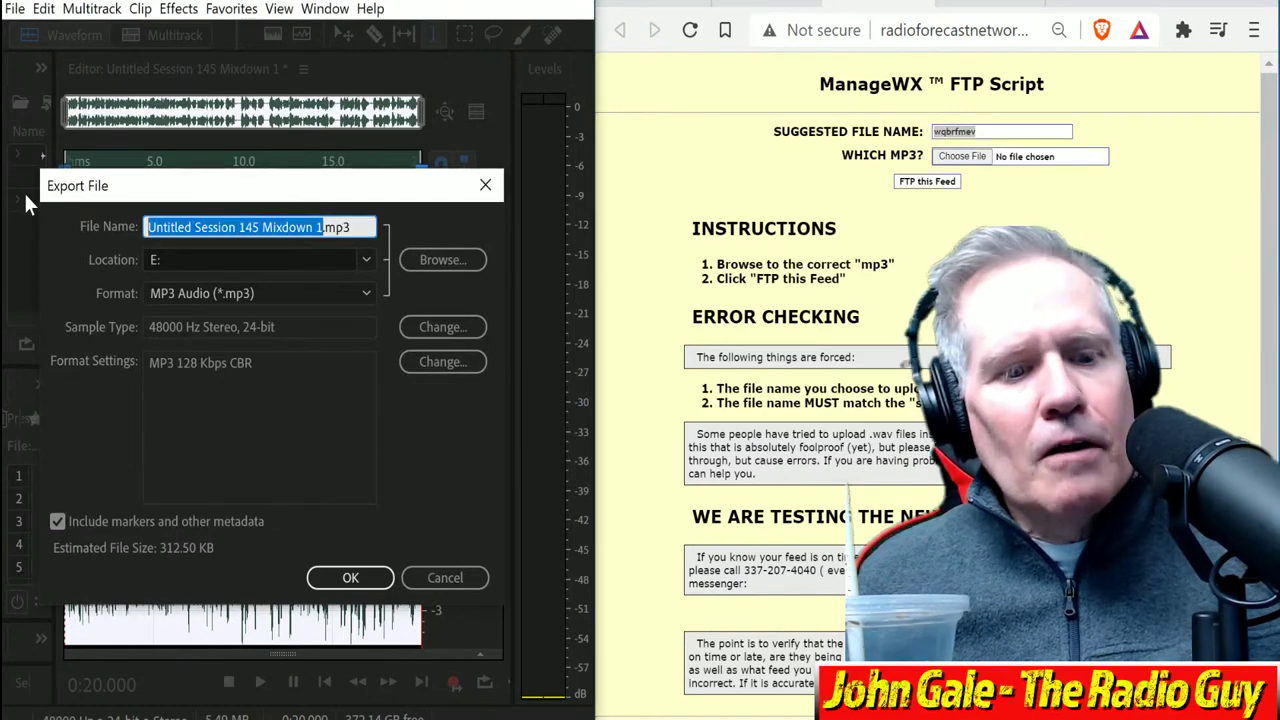
pyautogui.write('wqbrfmev')
pyautogui.click(348, 577)
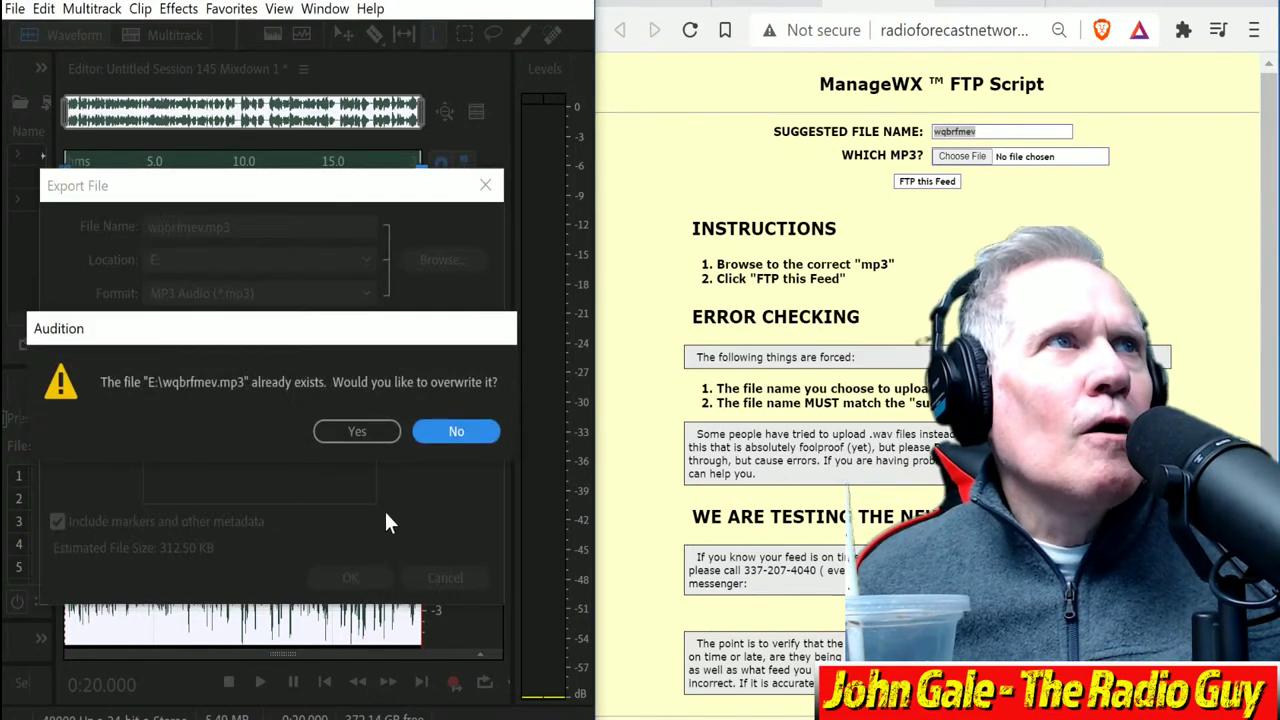
pyautogui.click(372, 432)
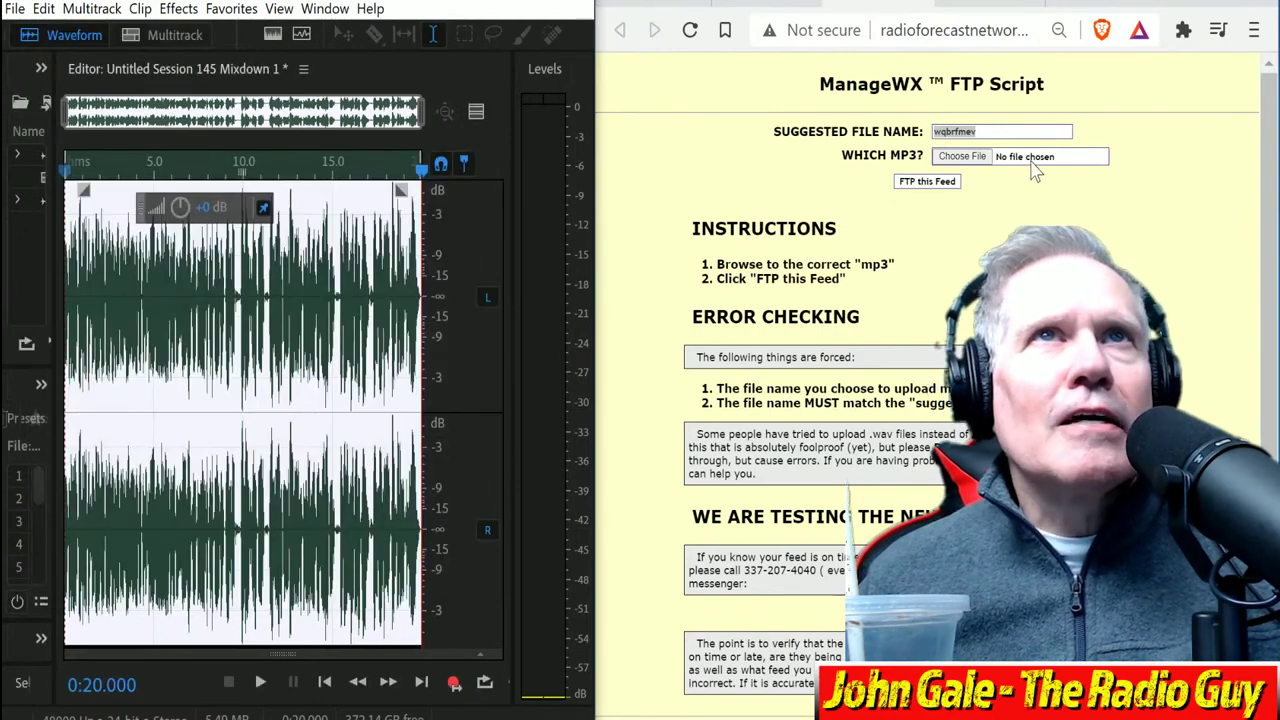
# Step: Upload wqbrfmev.mp3 through the FTP form and close the results window
pyautogui.click(976, 155)
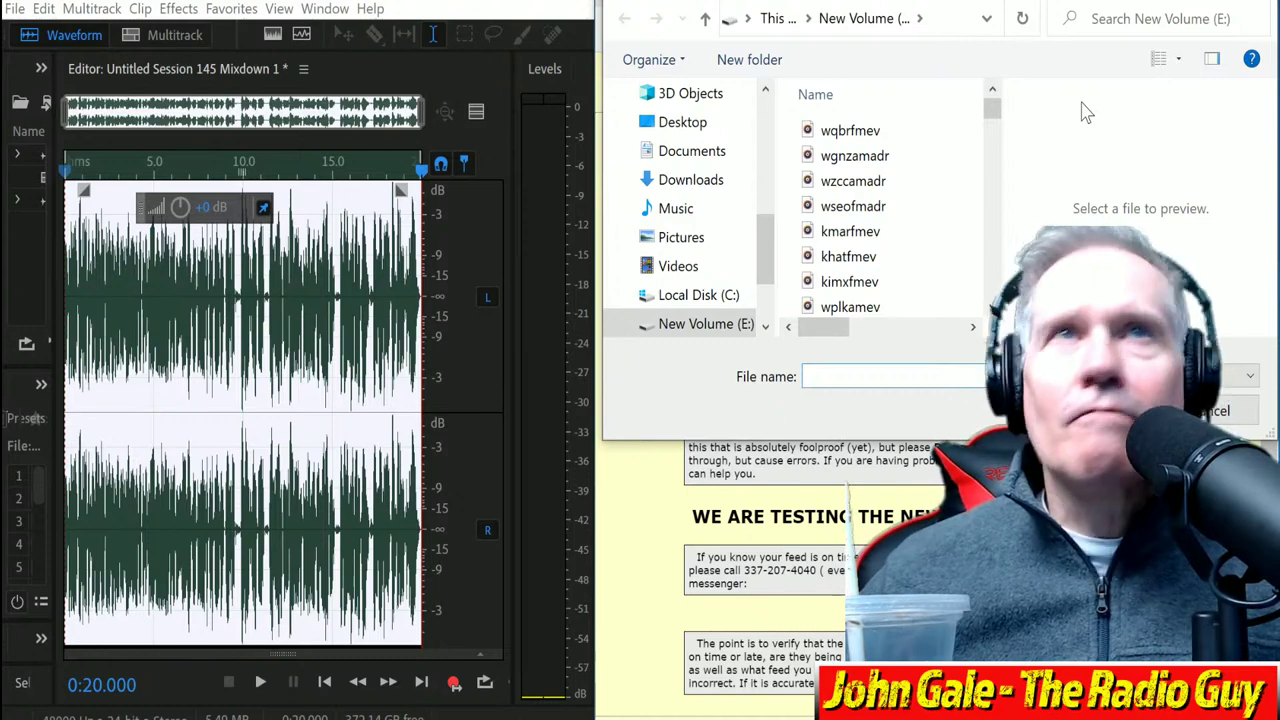
pyautogui.click(855, 130)
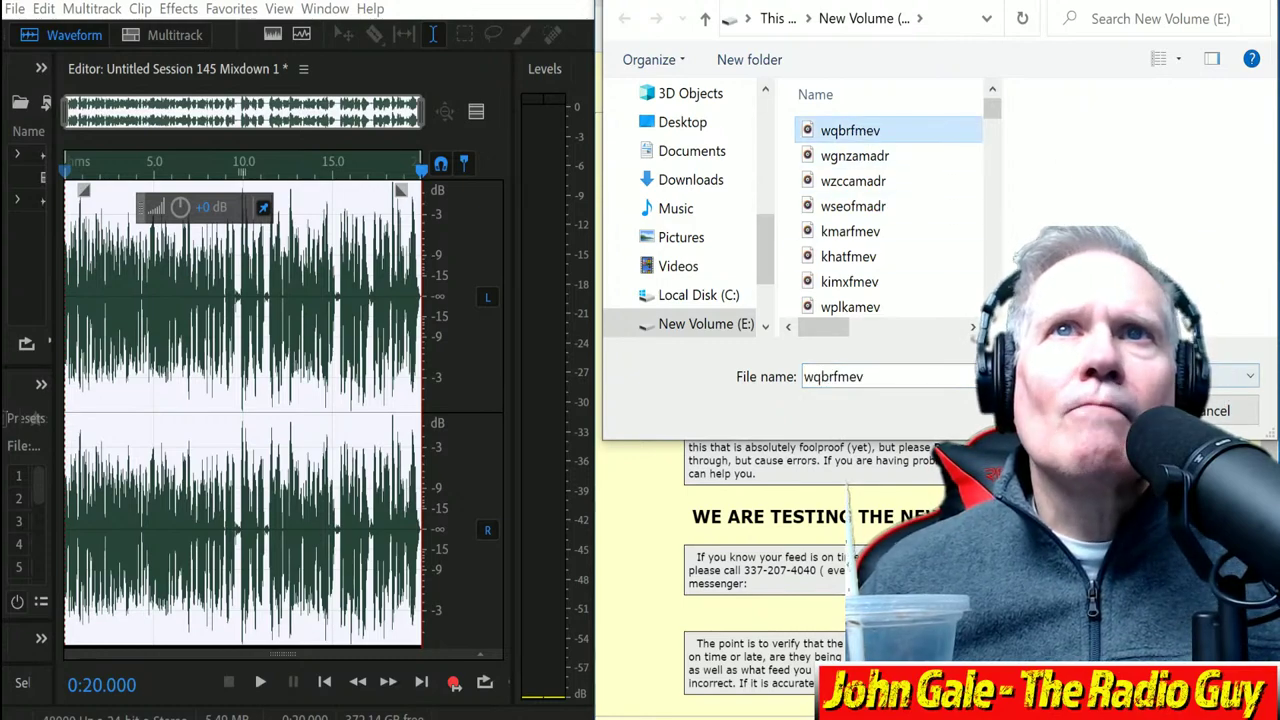
pyautogui.press('Return')
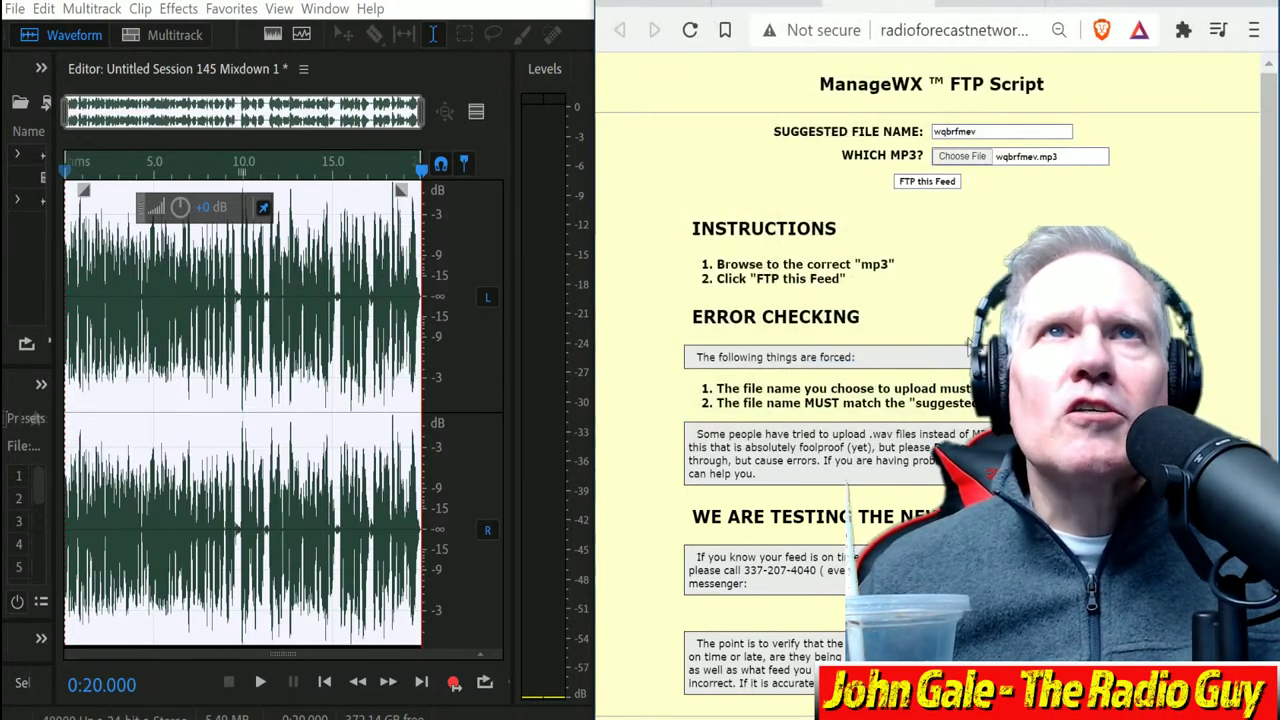
pyautogui.click(928, 183)
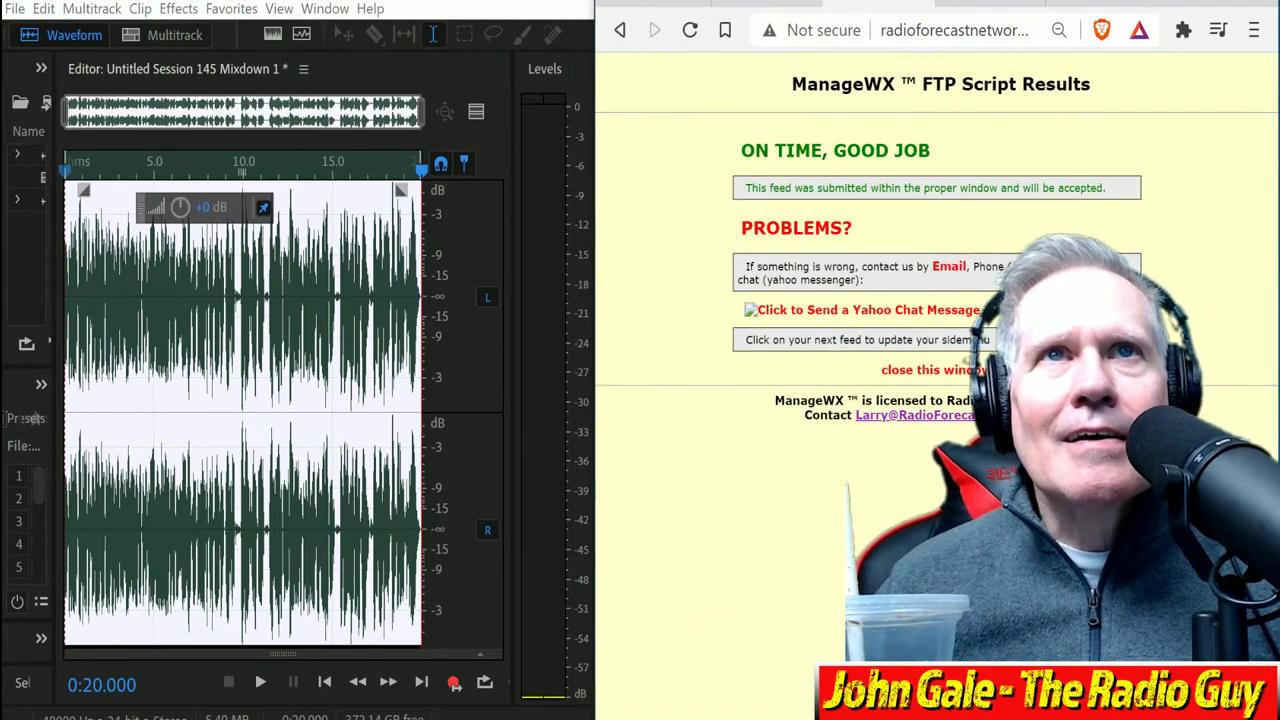
pyautogui.click(945, 370)
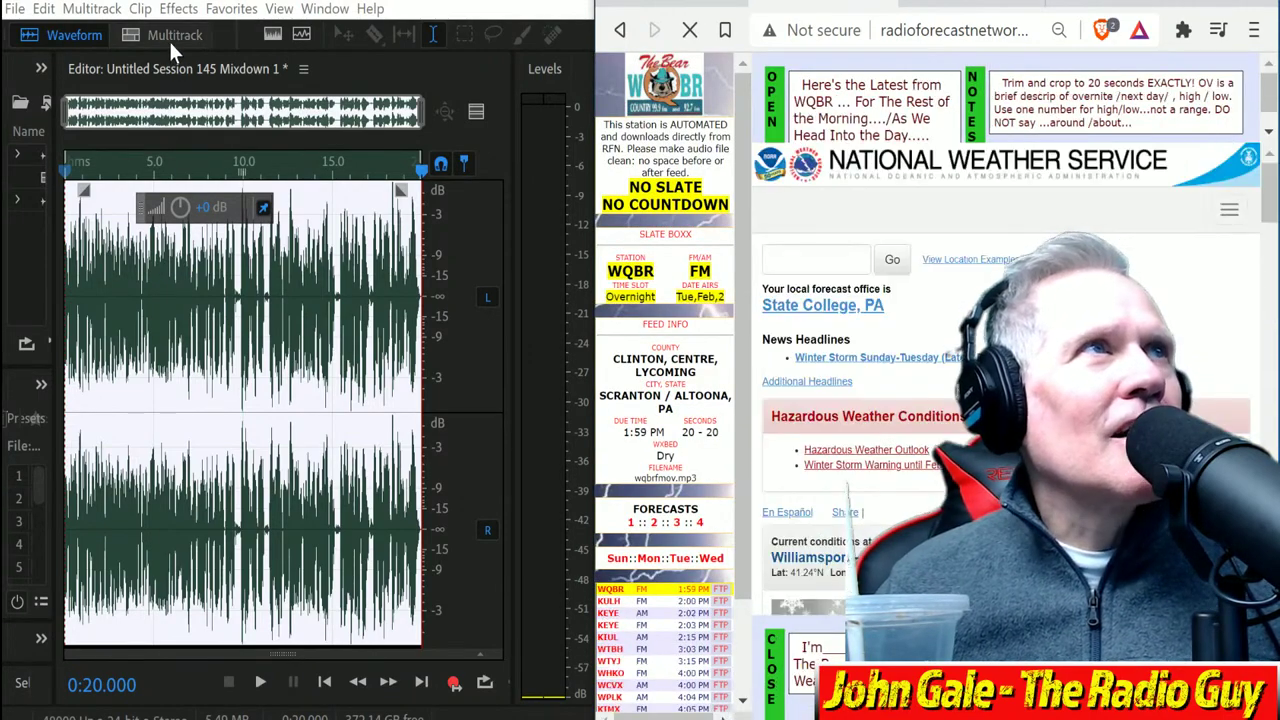
# Step: Delete the previous voice clip from the multitrack session and return the playhead to the start
pyautogui.click(166, 35)
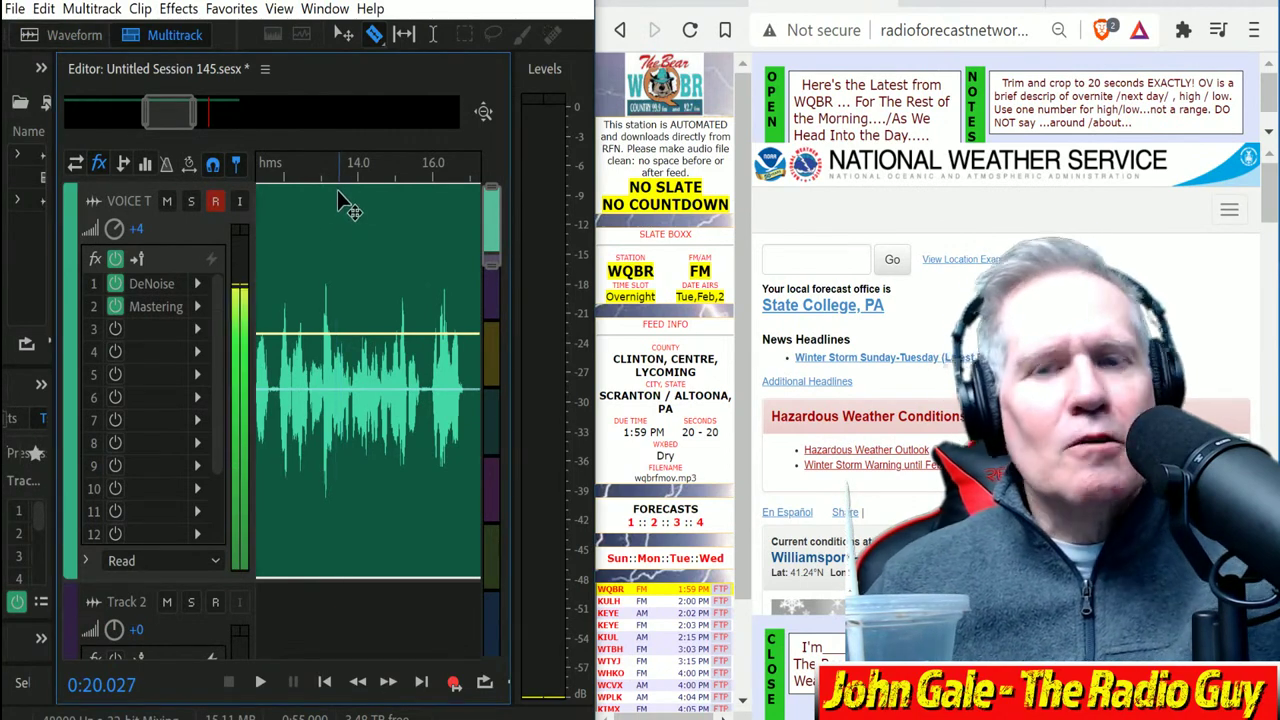
pyautogui.press('Delete')
pyautogui.press('Home')
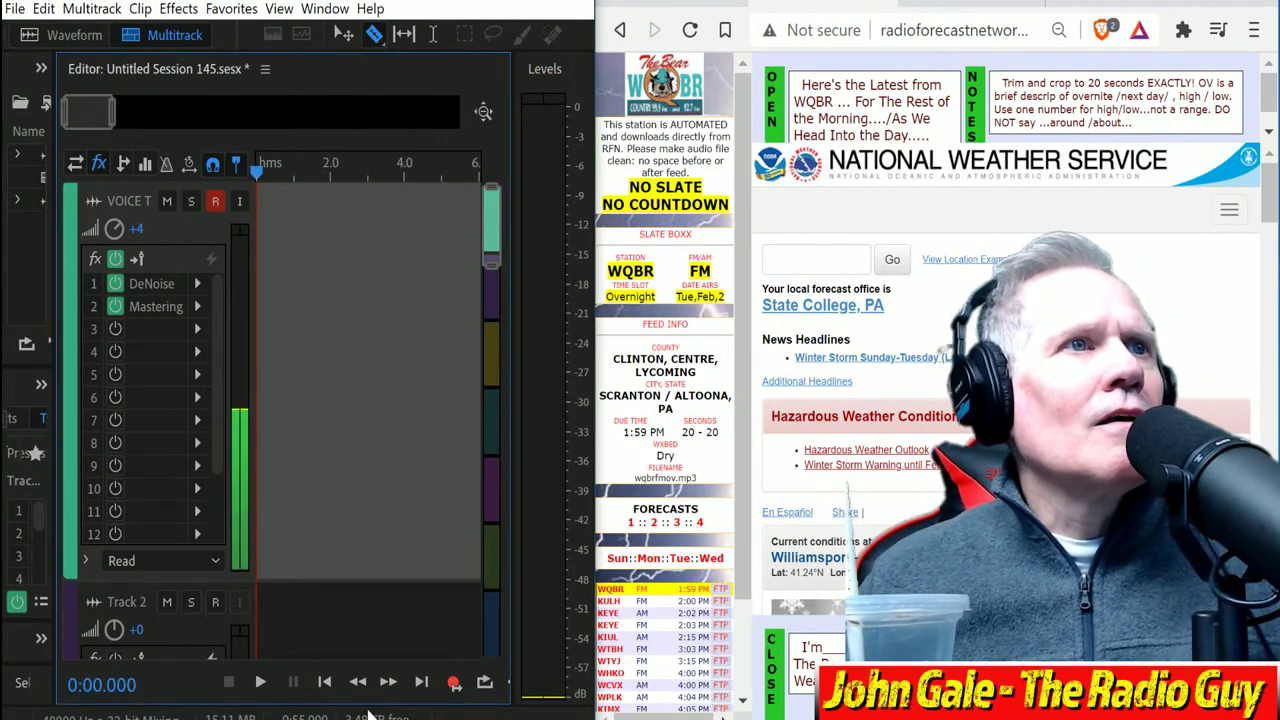
# Step: Record the WQBR overnight forecast on the voice track, reading from the Detailed Forecast and timing the take with the page's timer
pyautogui.click(453, 684)
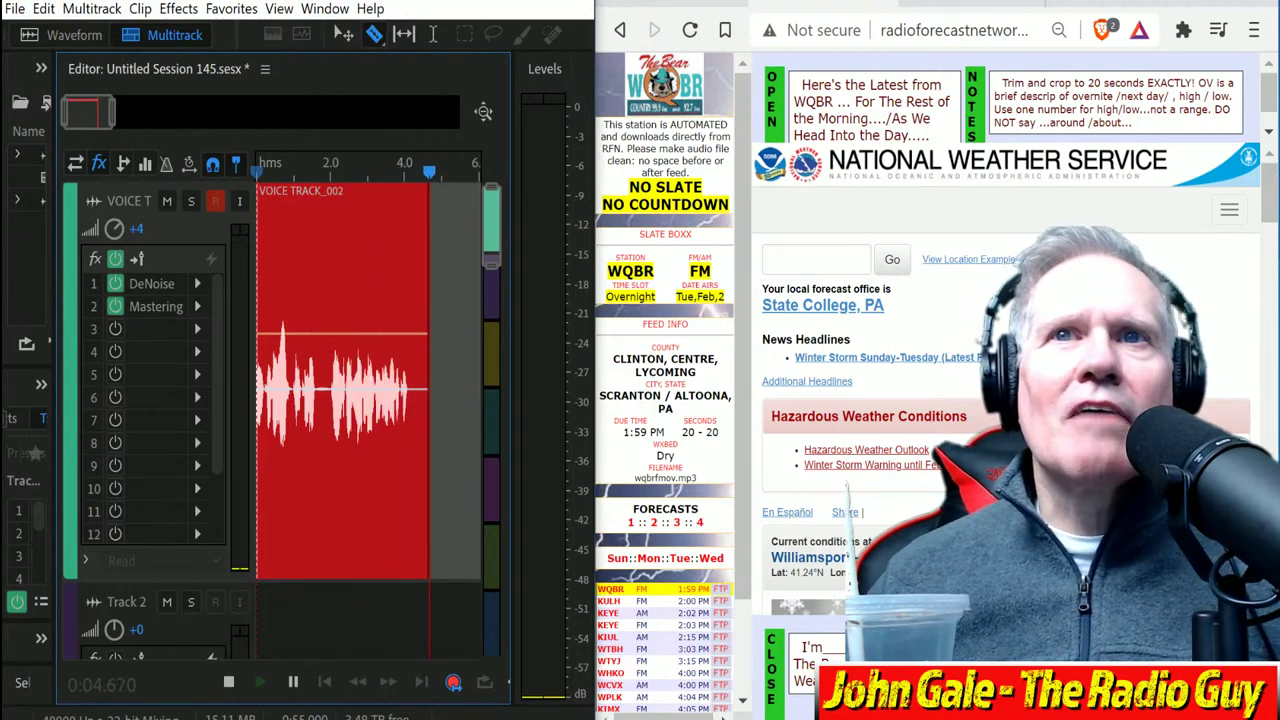
pyautogui.scroll(-4, 1005, 400)
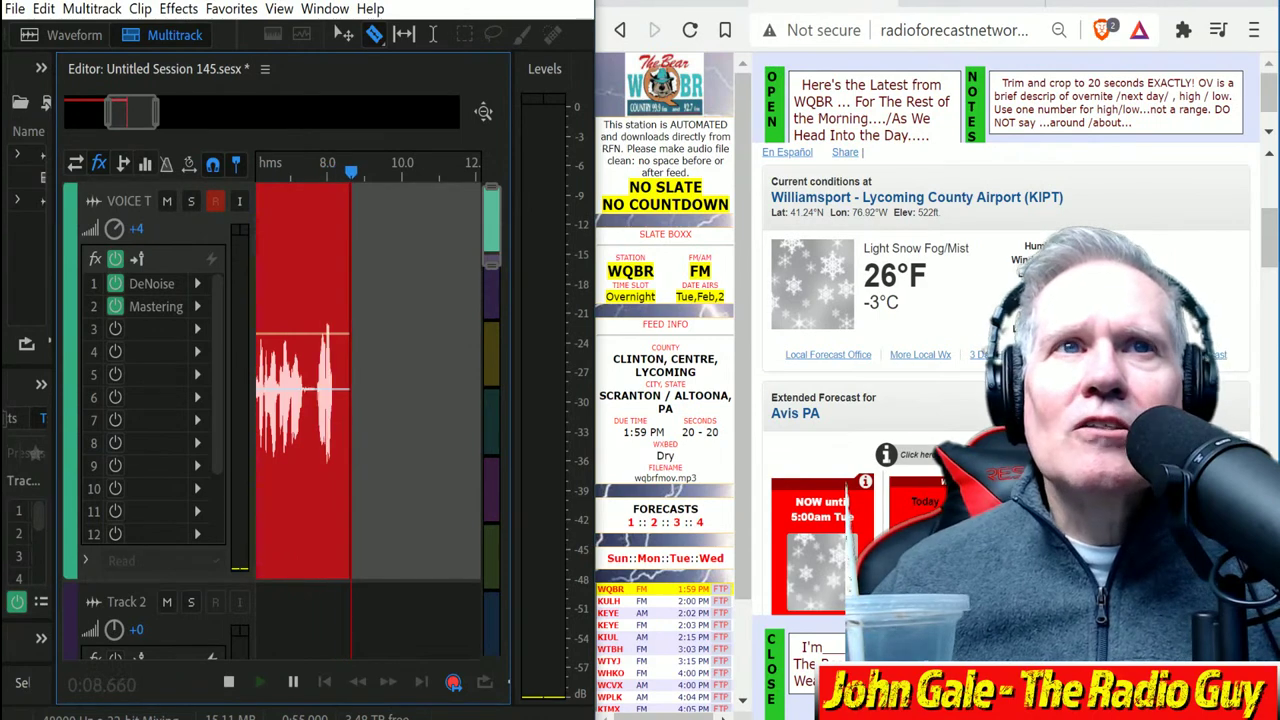
pyautogui.scroll(-4, 1005, 400)
pyautogui.scroll(-2, 1005, 400)
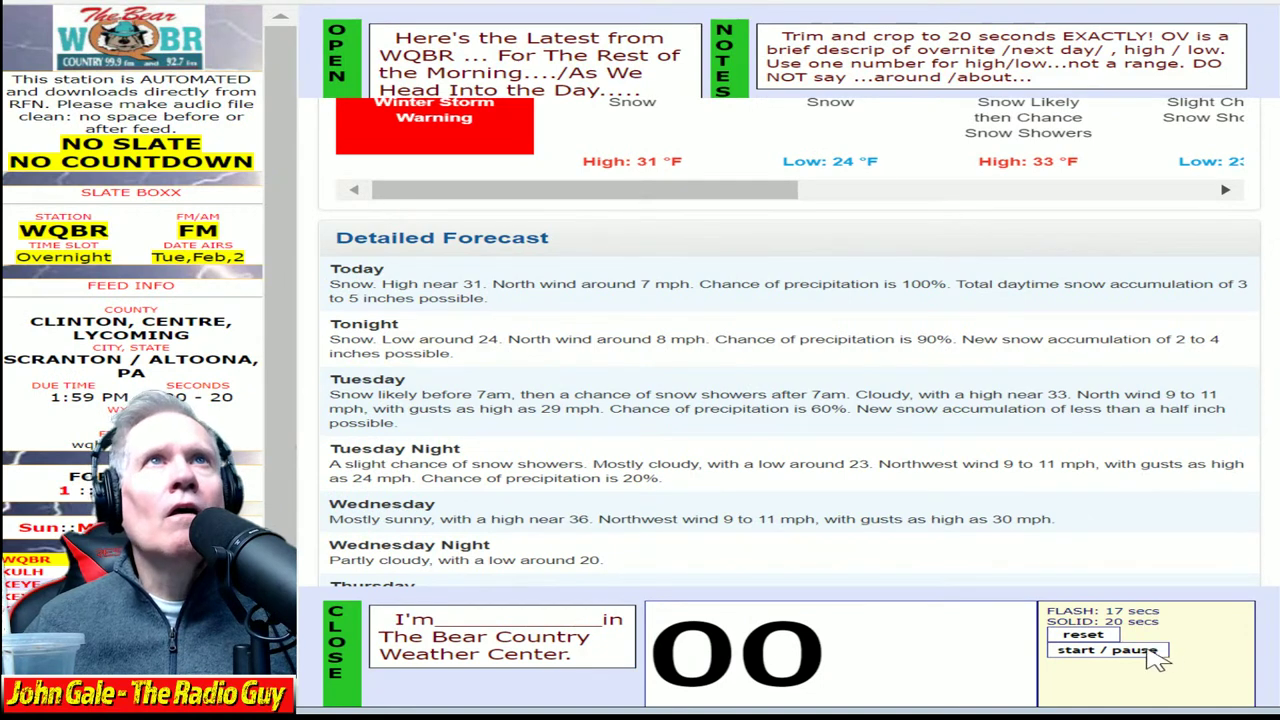
pyautogui.click(1150, 658)
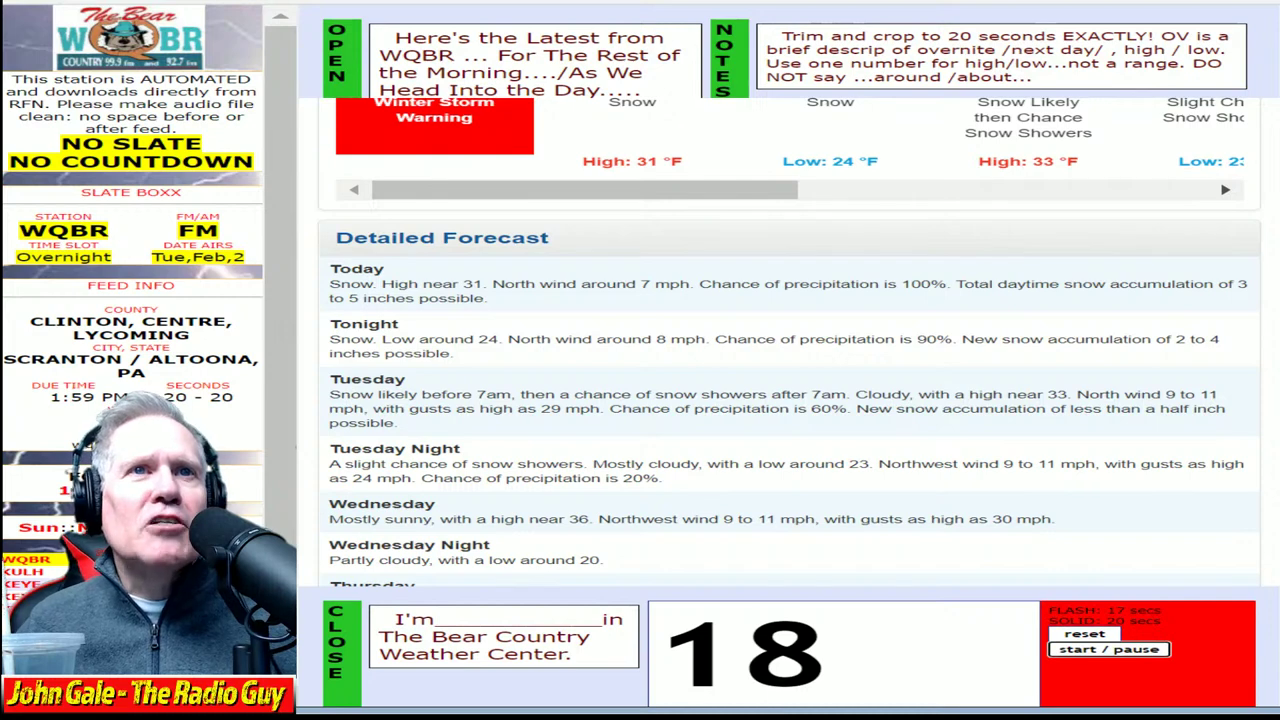
pyautogui.click(1122, 650)
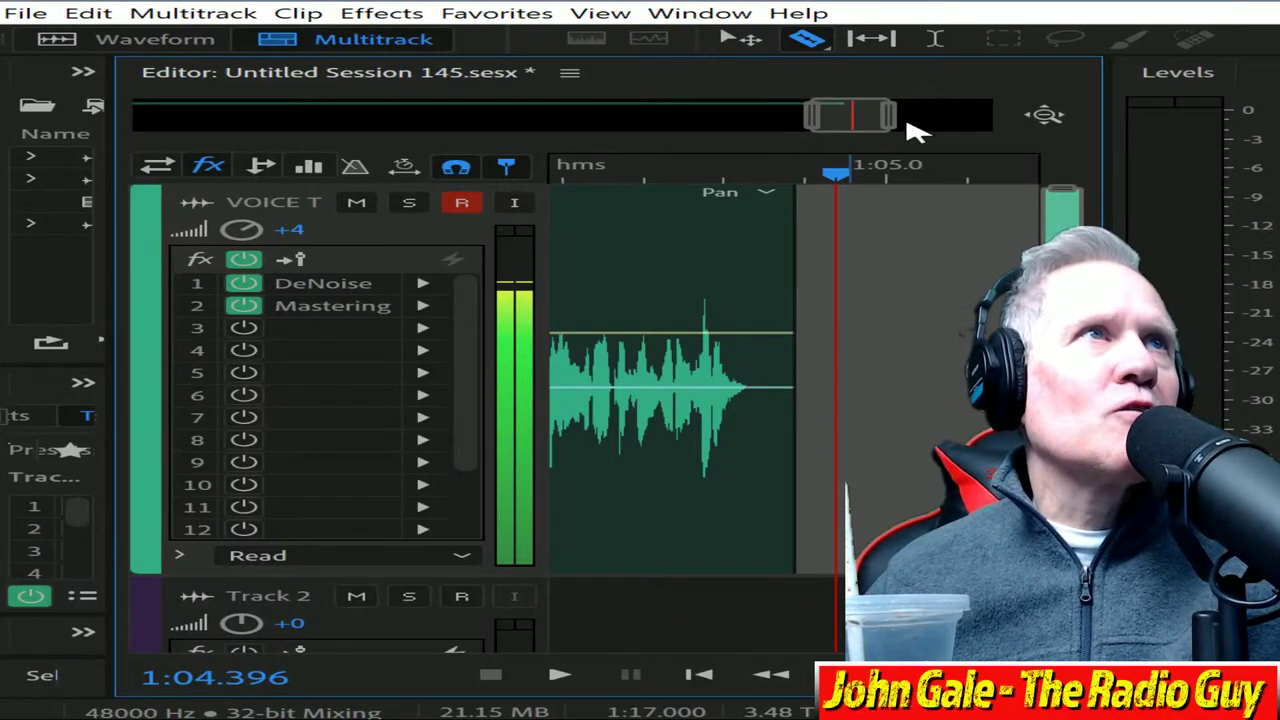
# Step: Split the recording where the final take begins, delete everything before it, and move the remaining clip to the session start
pyautogui.moveTo(860, 116); pyautogui.dragTo(490, 118)
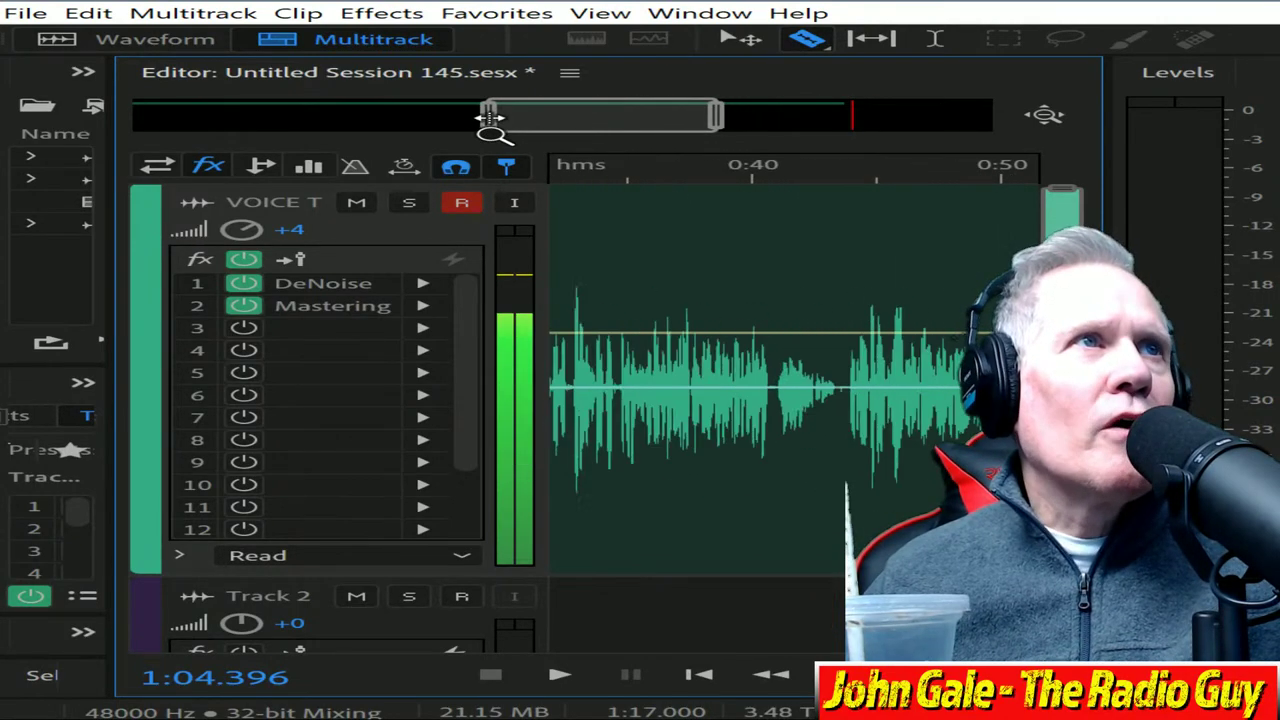
pyautogui.moveTo(571, 114); pyautogui.dragTo(633, 143)
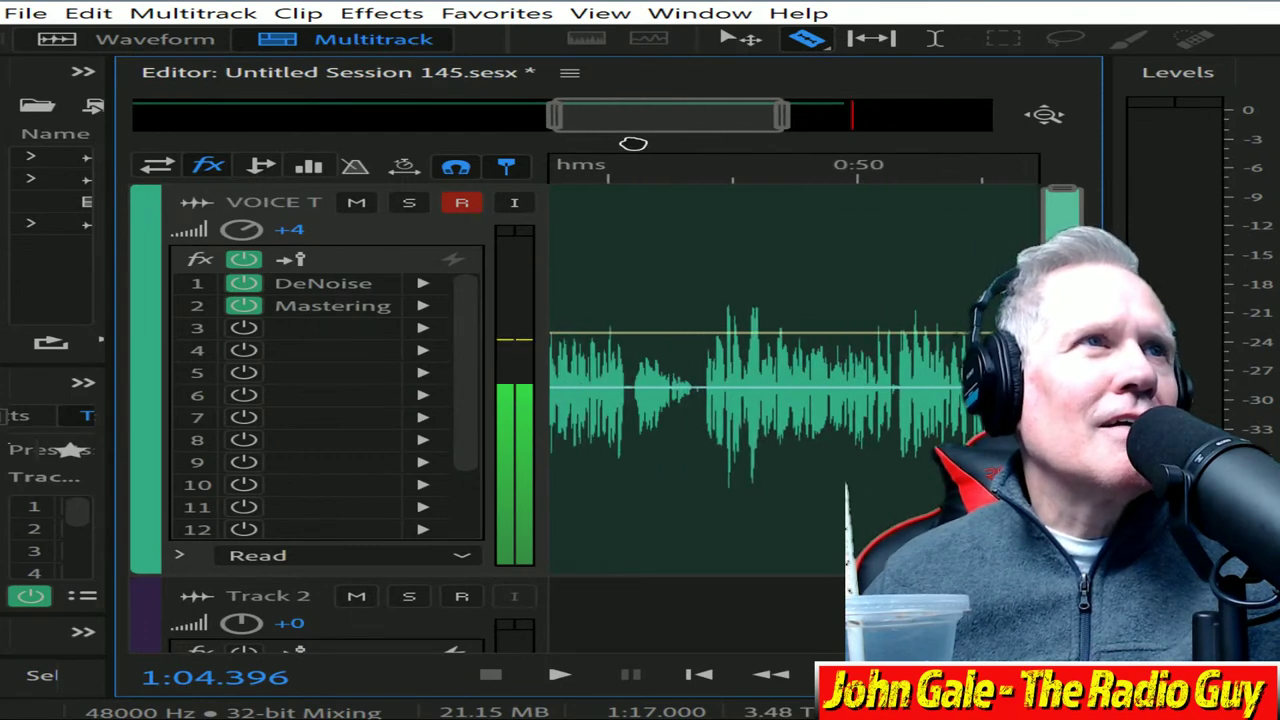
pyautogui.click(707, 372)
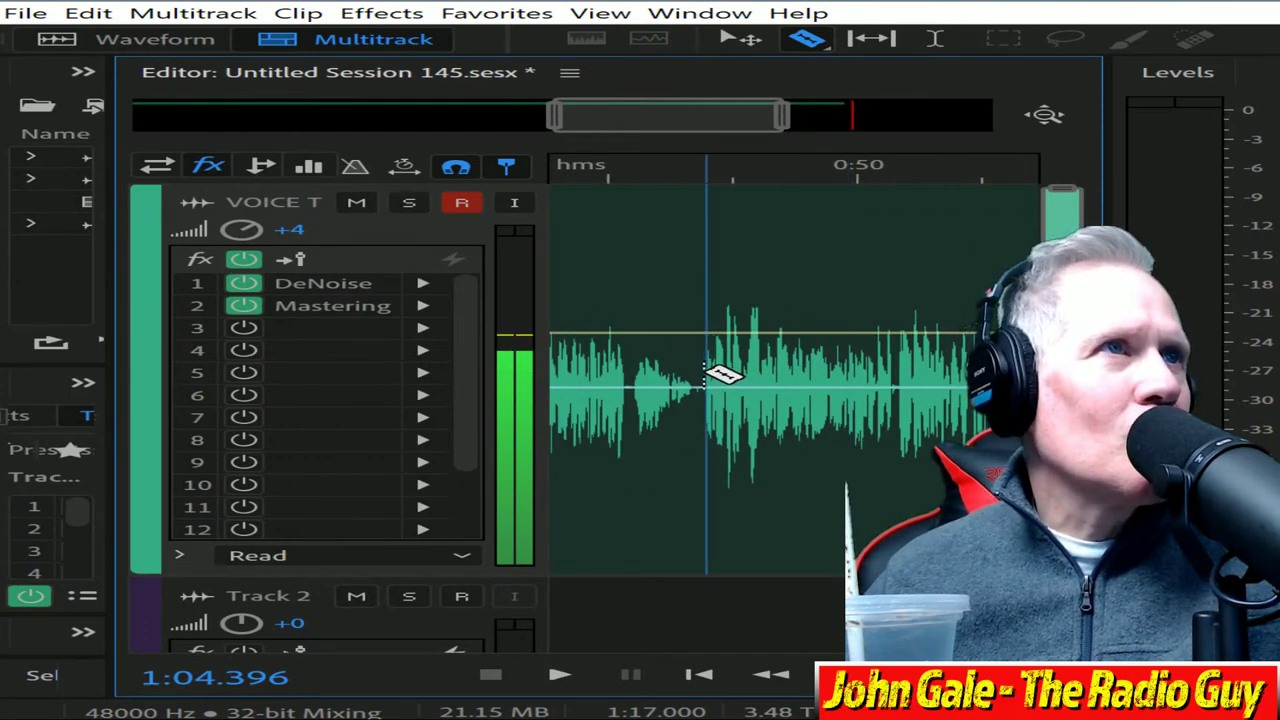
pyautogui.click(598, 192)
pyautogui.press('Delete')
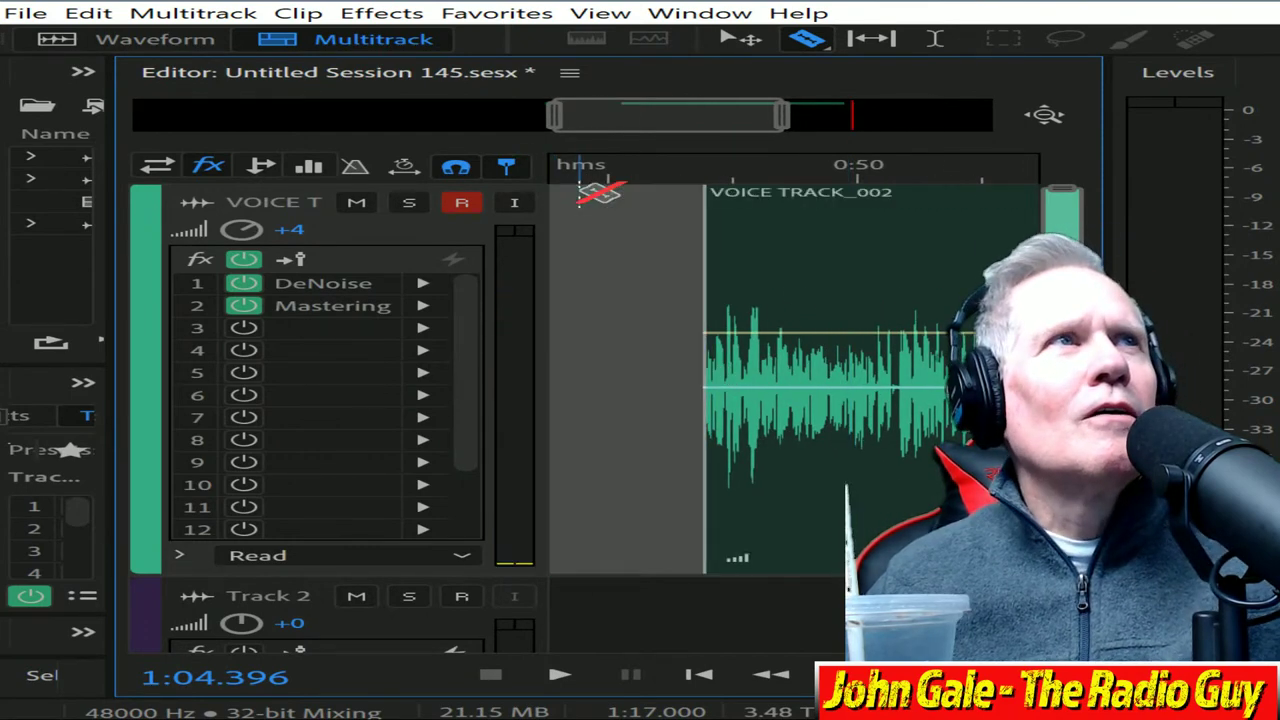
pyautogui.moveTo(834, 206); pyautogui.dragTo(10, 343)
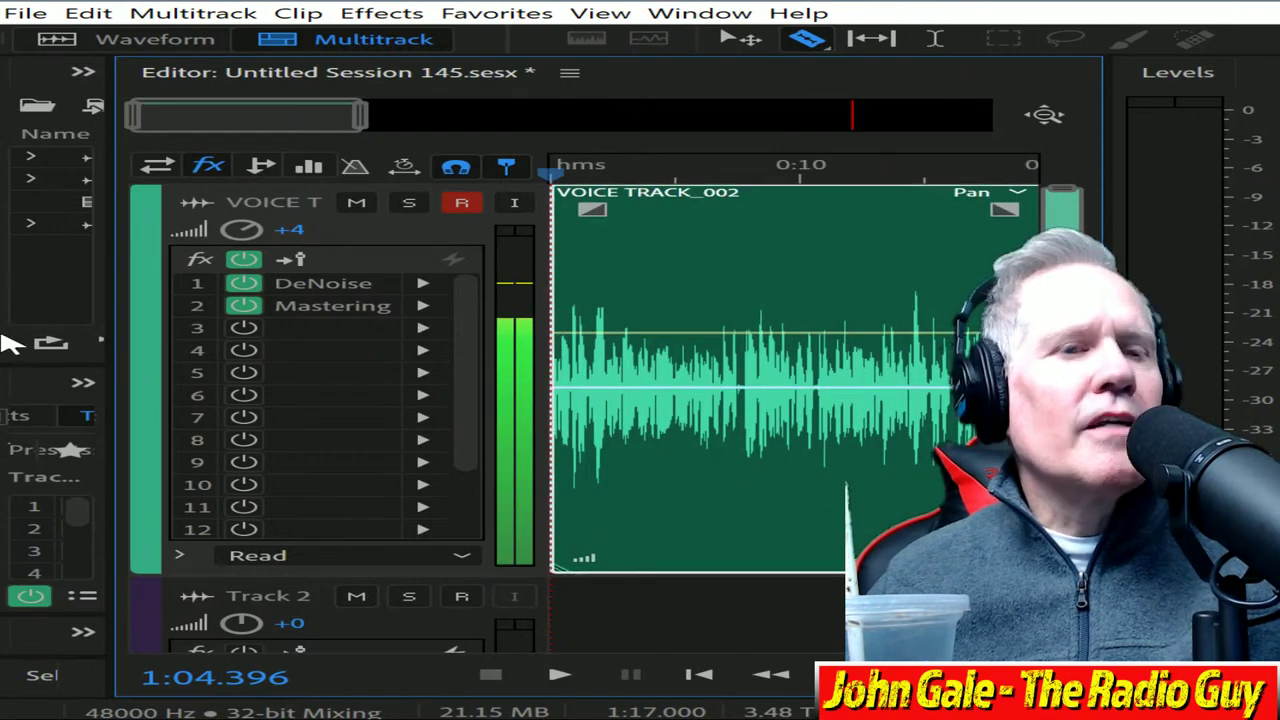
# Step: Mix the session down to a new file and trim the silence after the last word
pyautogui.hotkey('shift', 'alt', 'm')
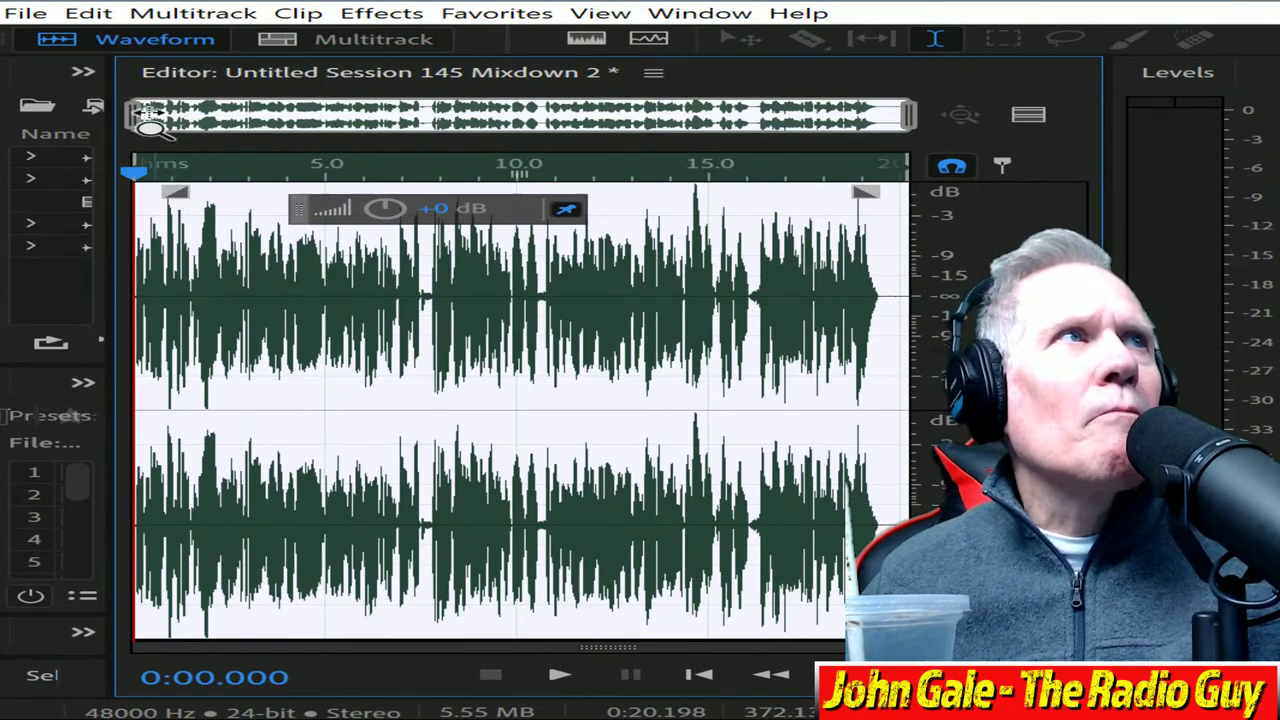
pyautogui.moveTo(136, 115); pyautogui.dragTo(777, 189)
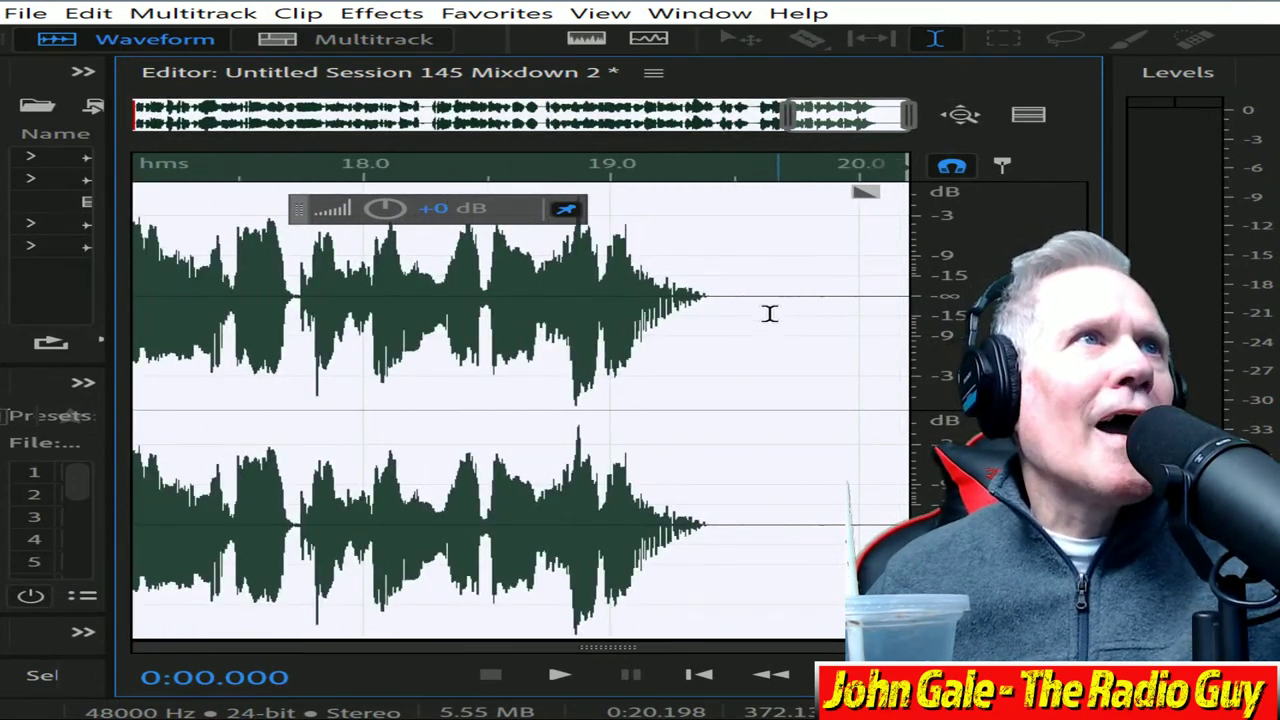
pyautogui.click(714, 297)
pyautogui.scroll(-1, 823, 149)
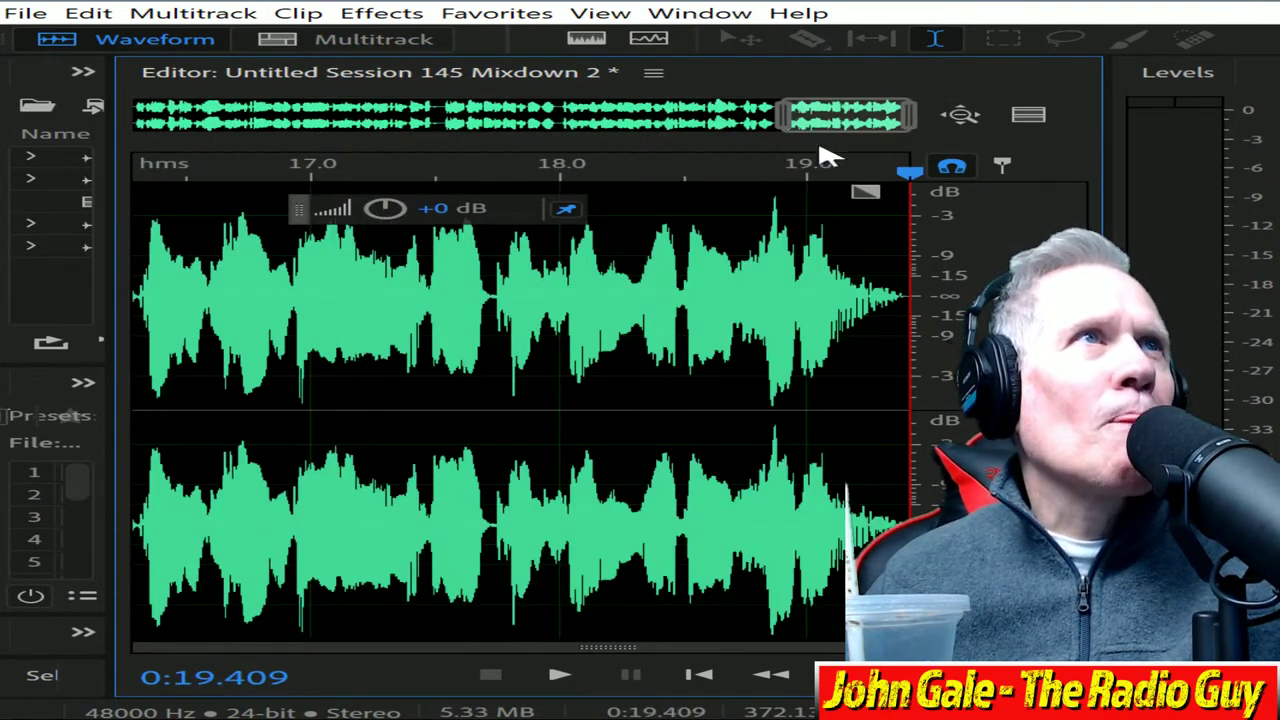
# Step: Trim the short silence before the first word of the mixdown
pyautogui.moveTo(843, 115); pyautogui.dragTo(10, 290)
pyautogui.moveTo(150, 294); pyautogui.dragTo(134, 294)
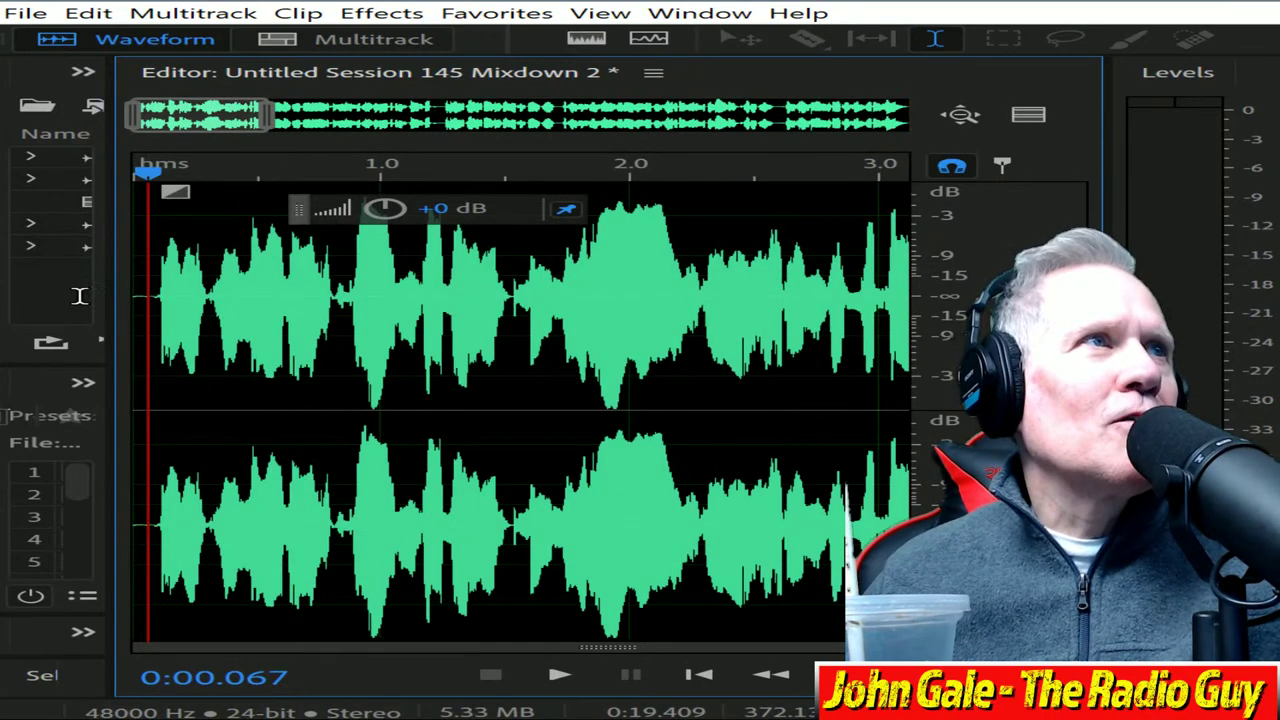
pyautogui.press('Delete')
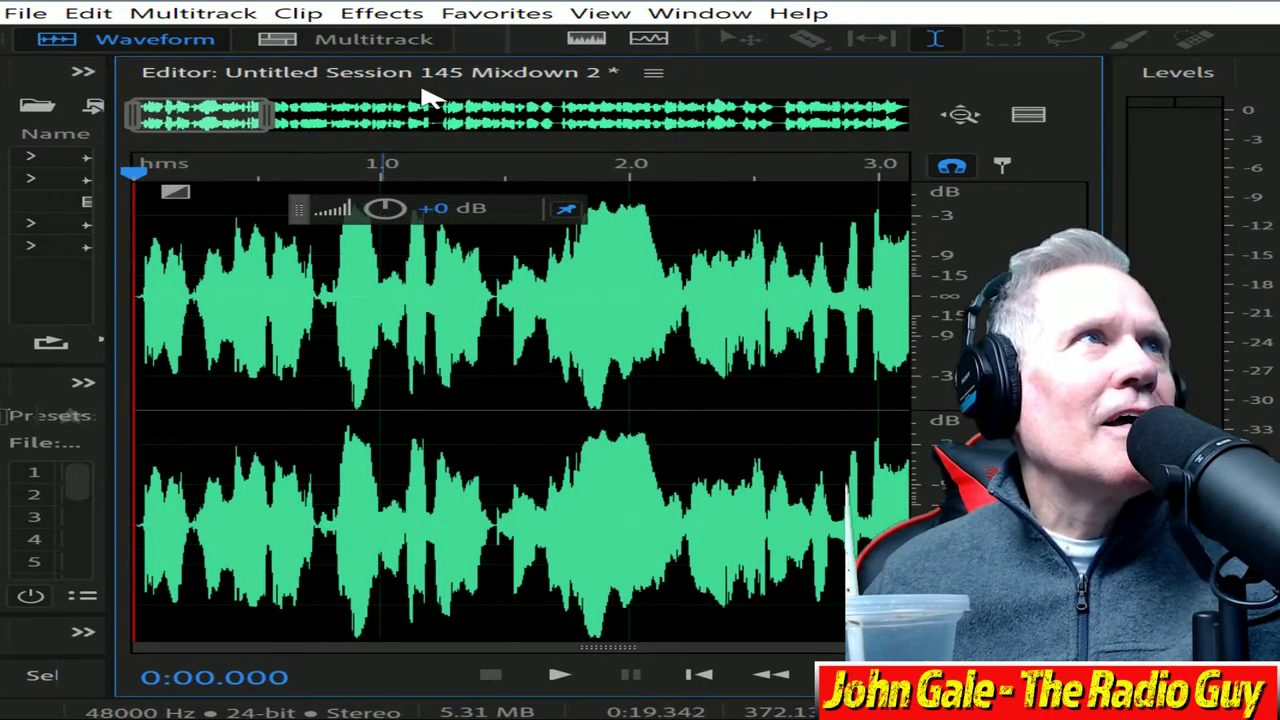
# Step: Apply Stretch and Pitch to the new mixdown with a new duration of 0:20.000 and play the result through to its end
pyautogui.click(612, 22)
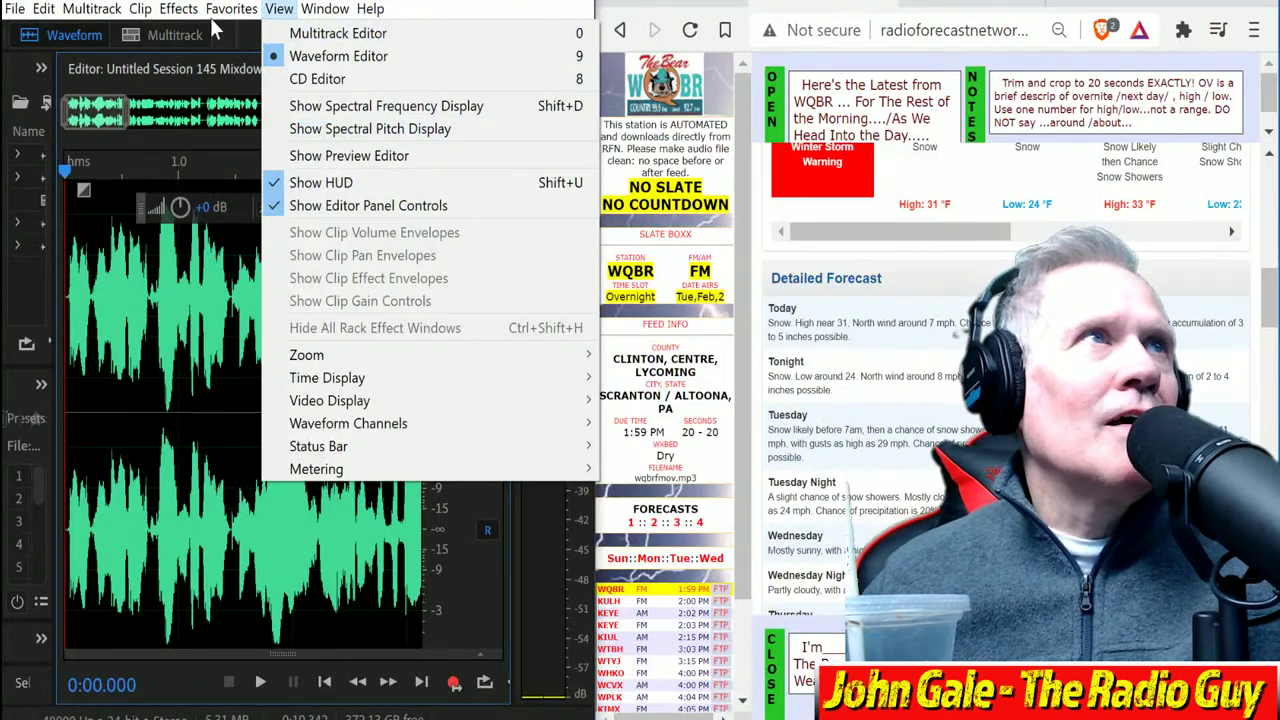
pyautogui.moveTo(178, 8)
pyautogui.moveTo(318, 462)
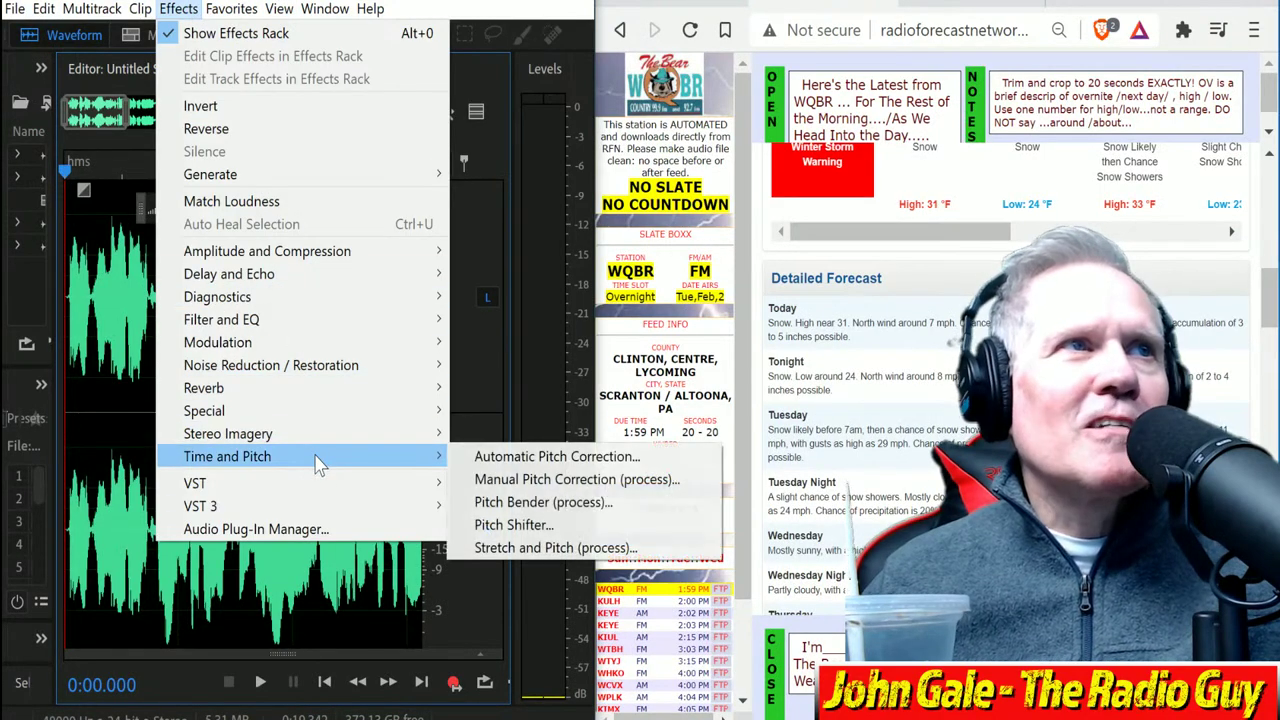
pyautogui.click(525, 547)
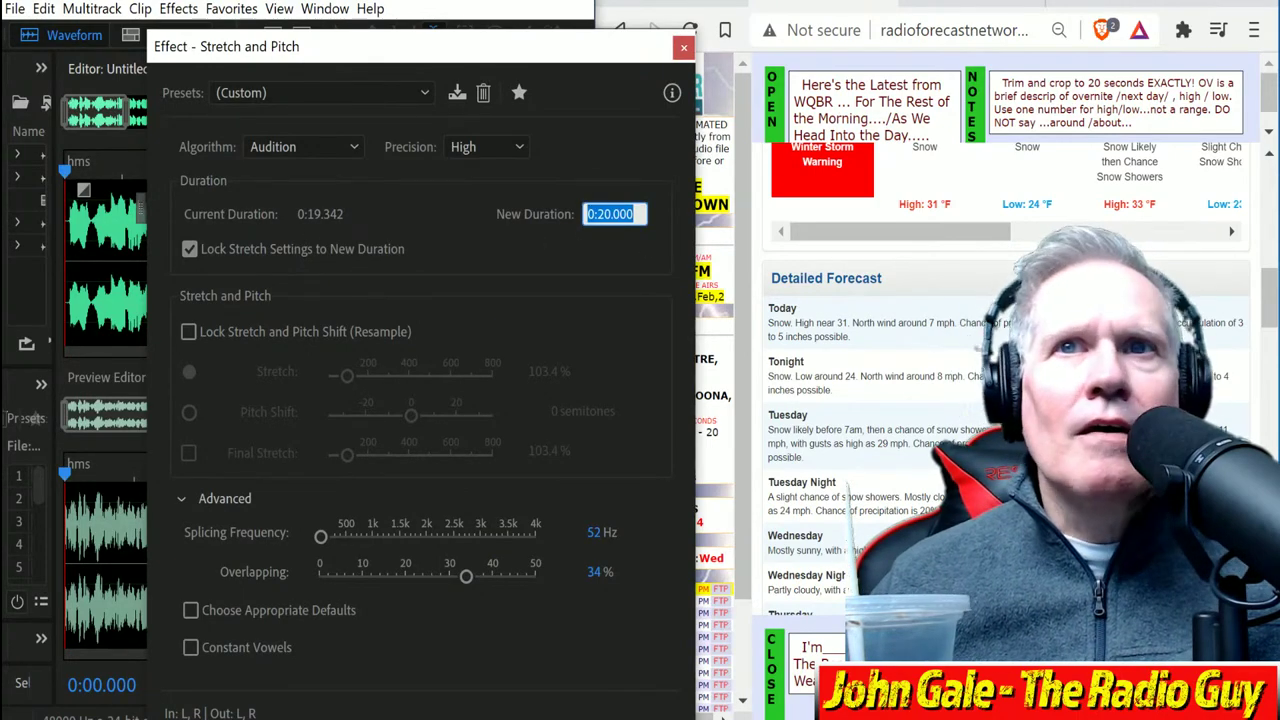
pyautogui.press('Return')
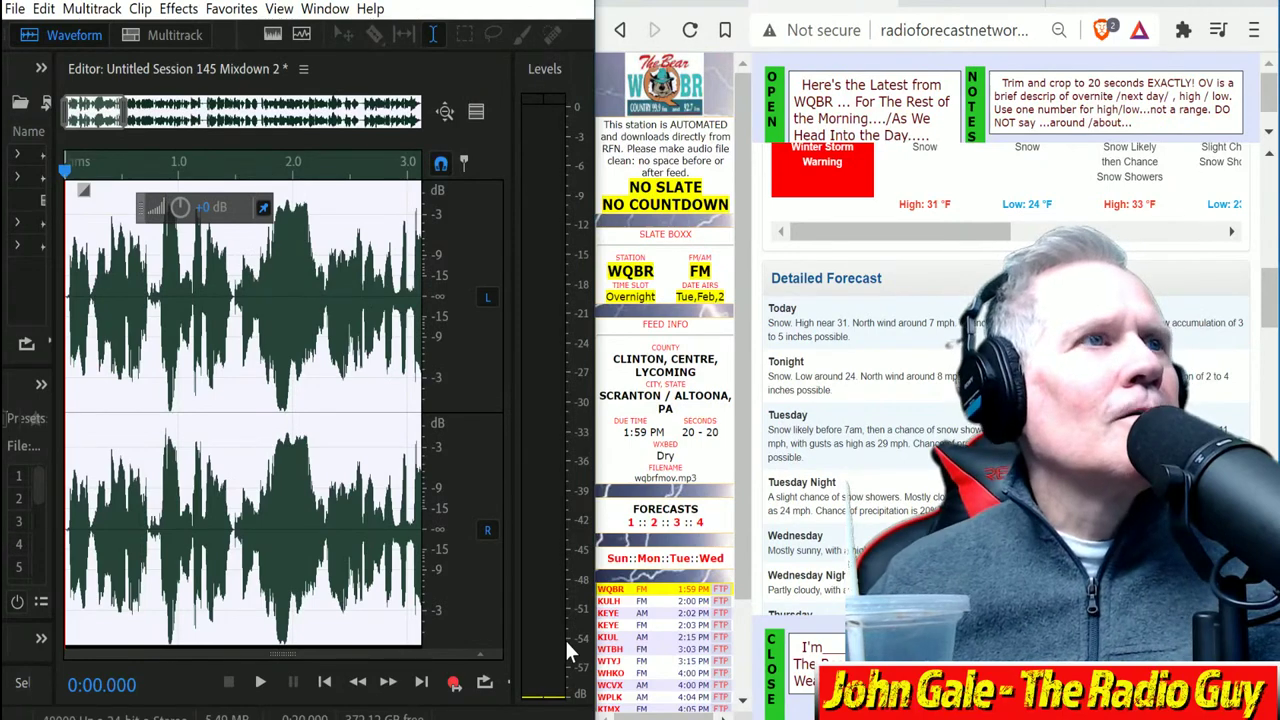
pyautogui.click(260, 683)
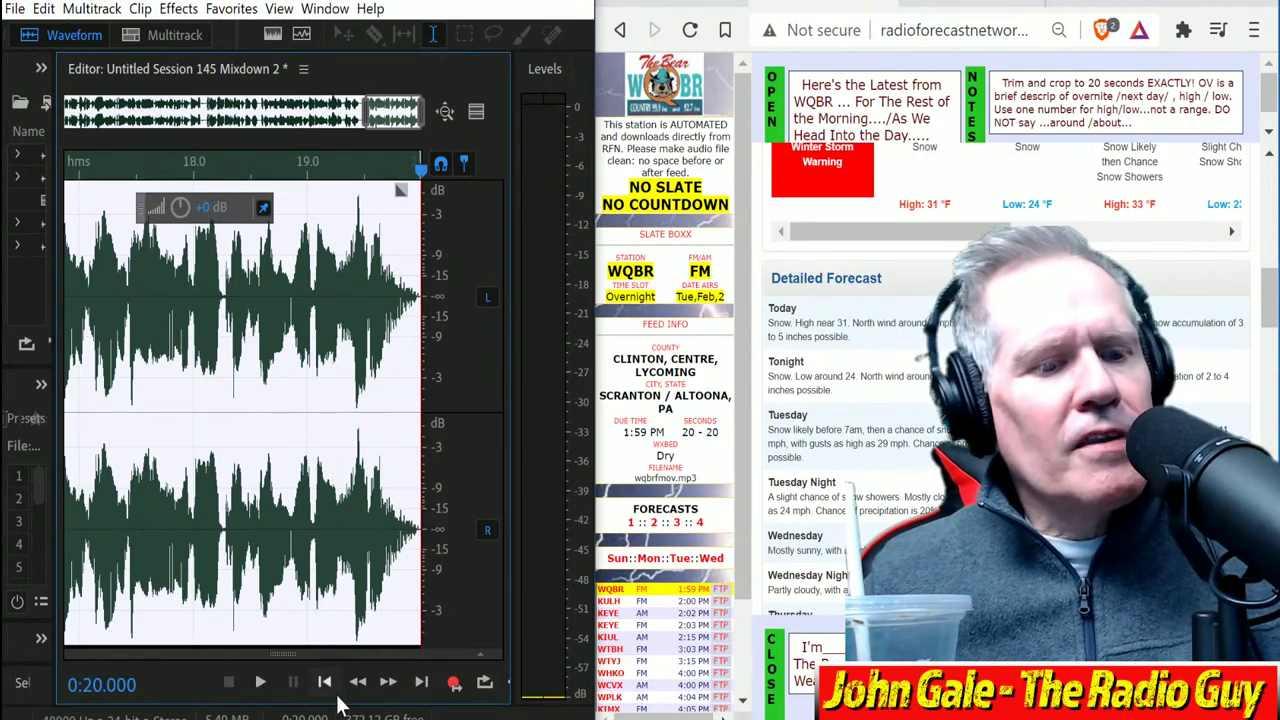
# Step: Export the stretched mixdown to E: as wqbrfmev.mp3, overwriting the existing file
pyautogui.hotkey('ctrl', 'shift', 's')
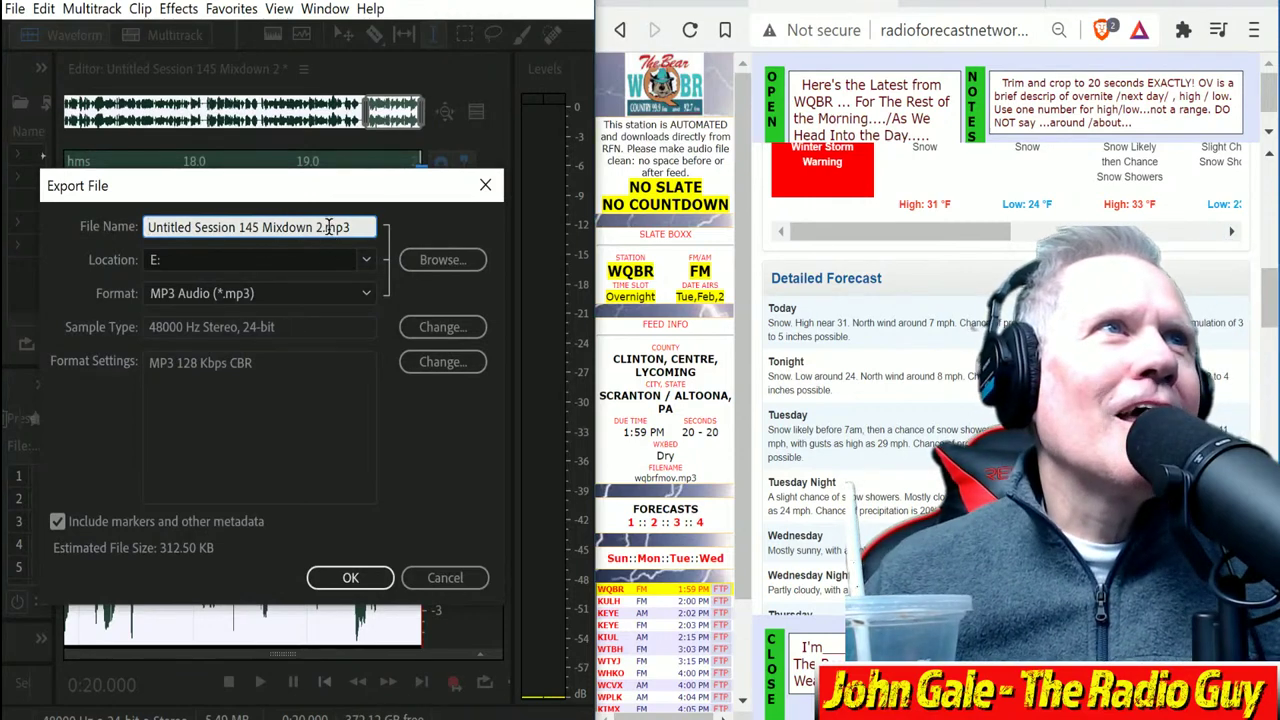
pyautogui.moveTo(322, 227); pyautogui.dragTo(5, 92)
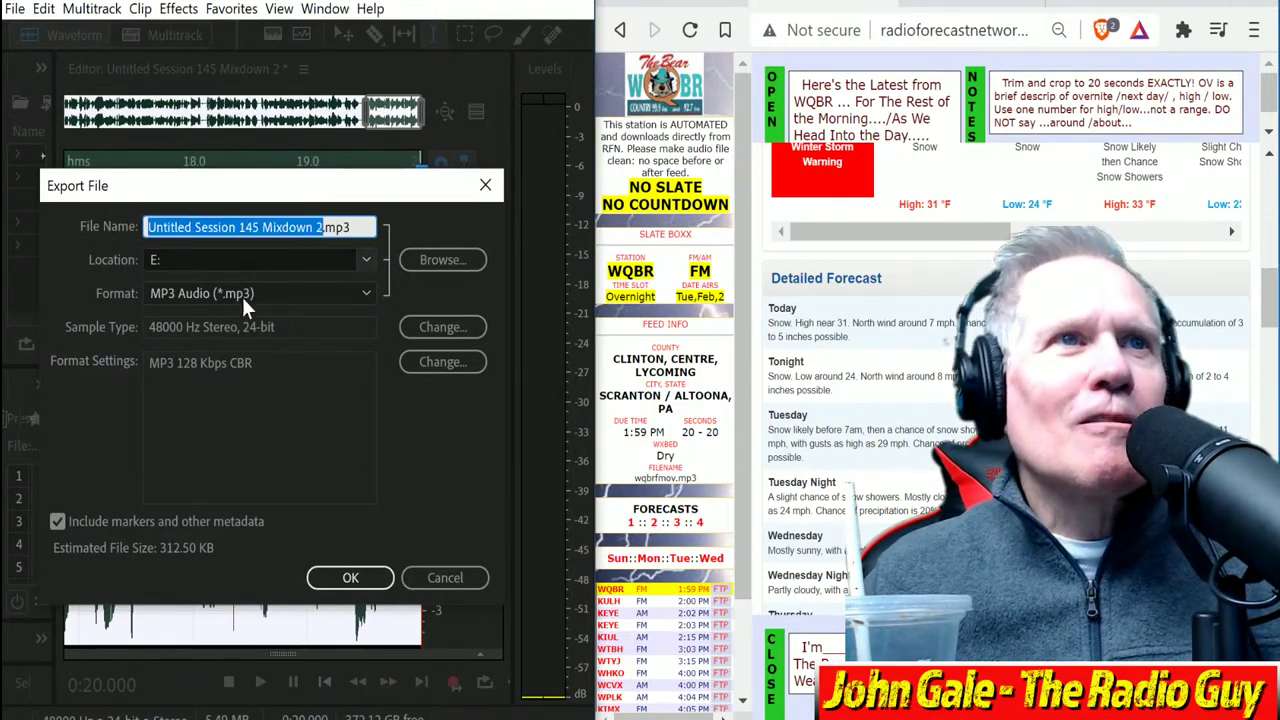
pyautogui.write('wqbrfmev')
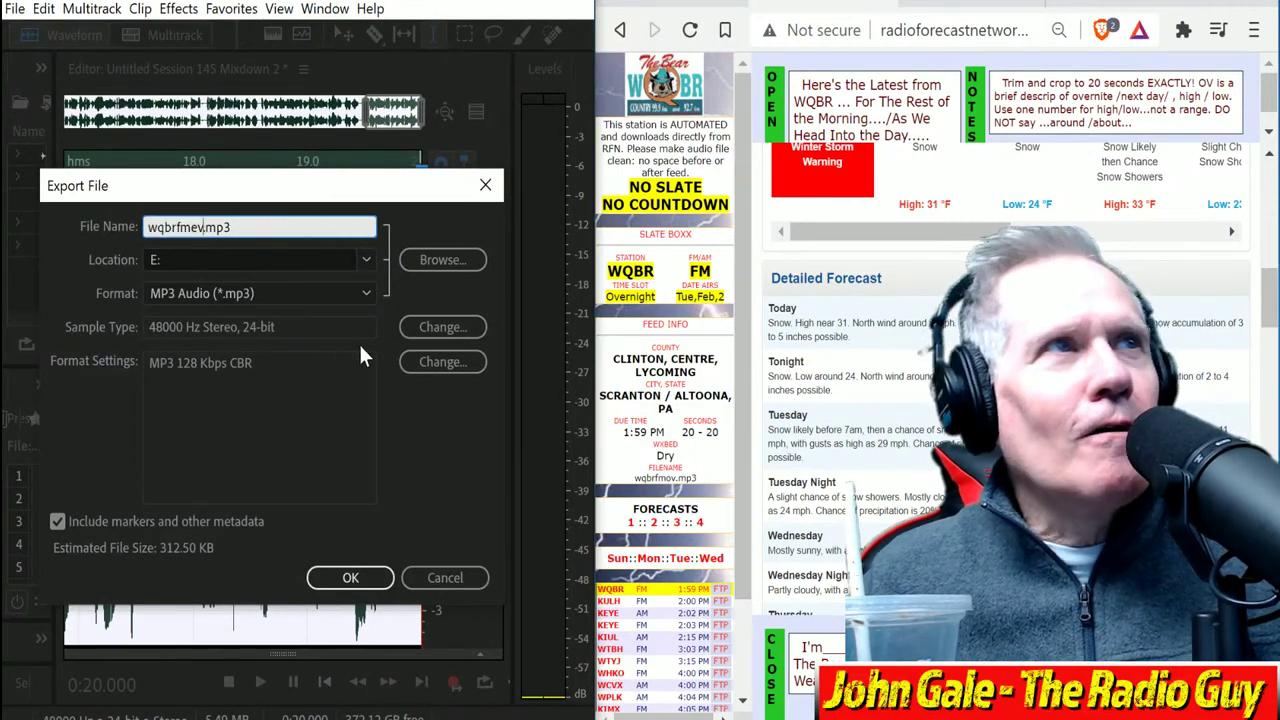
pyautogui.click(350, 578)
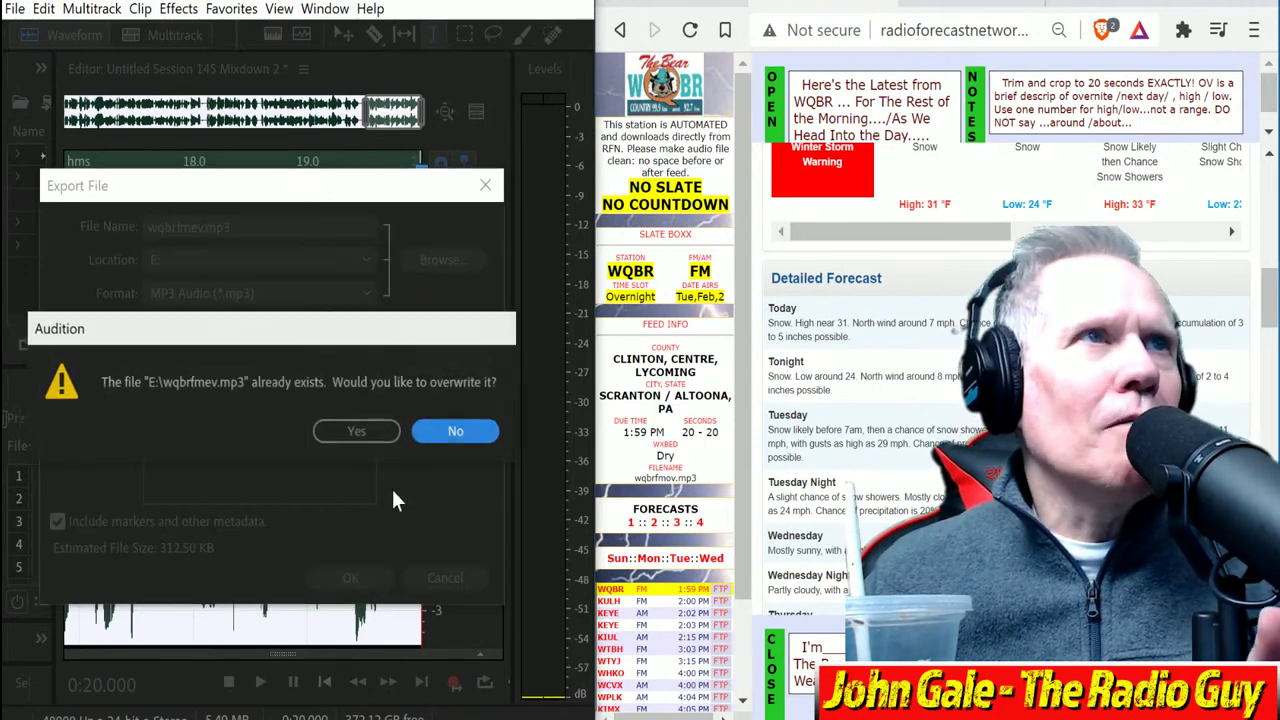
pyautogui.click(351, 431)
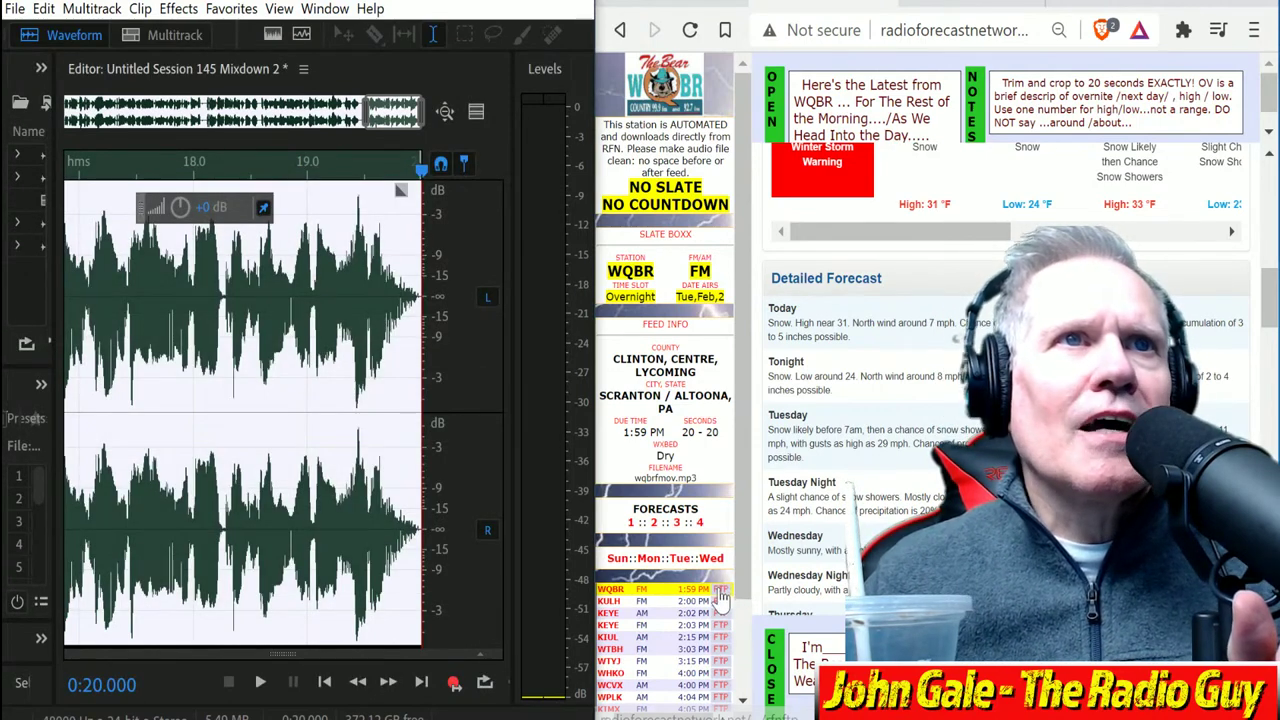
# Step: Open WQBR's overnight FTP form to check the suggested file name, leaving the file selection without choosing an MP3
pyautogui.click(732, 598)
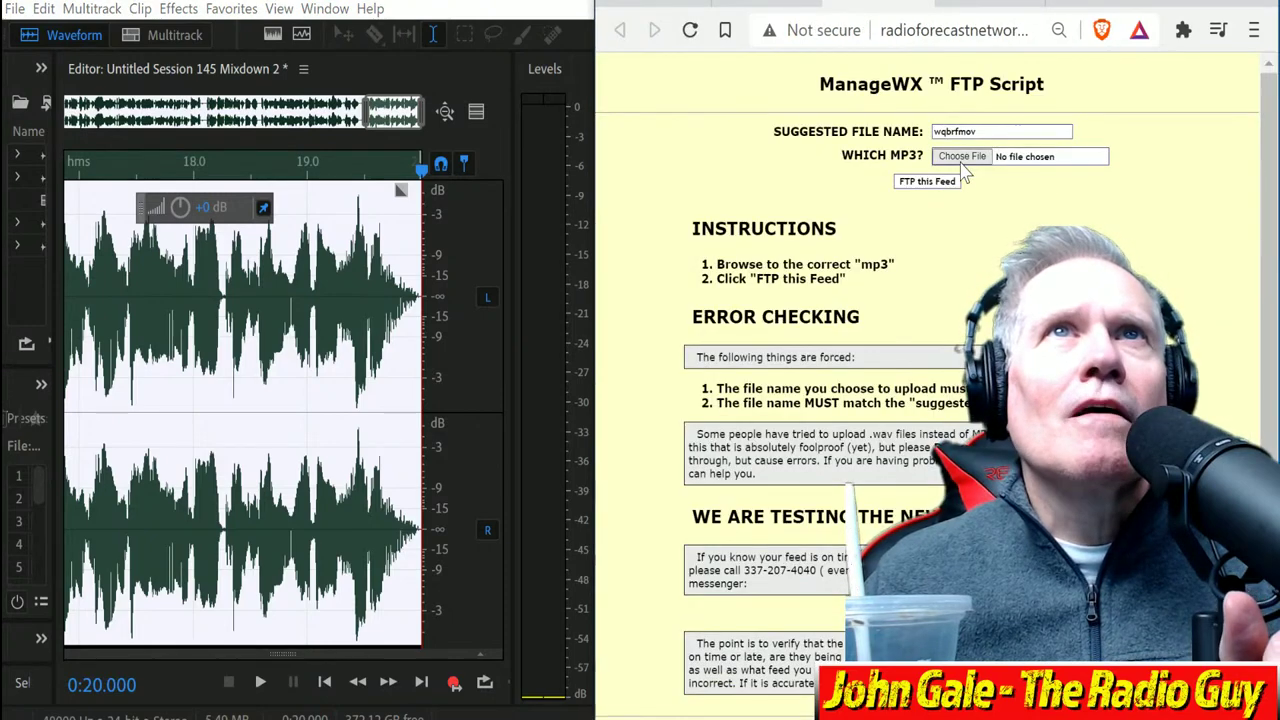
pyautogui.click(963, 158)
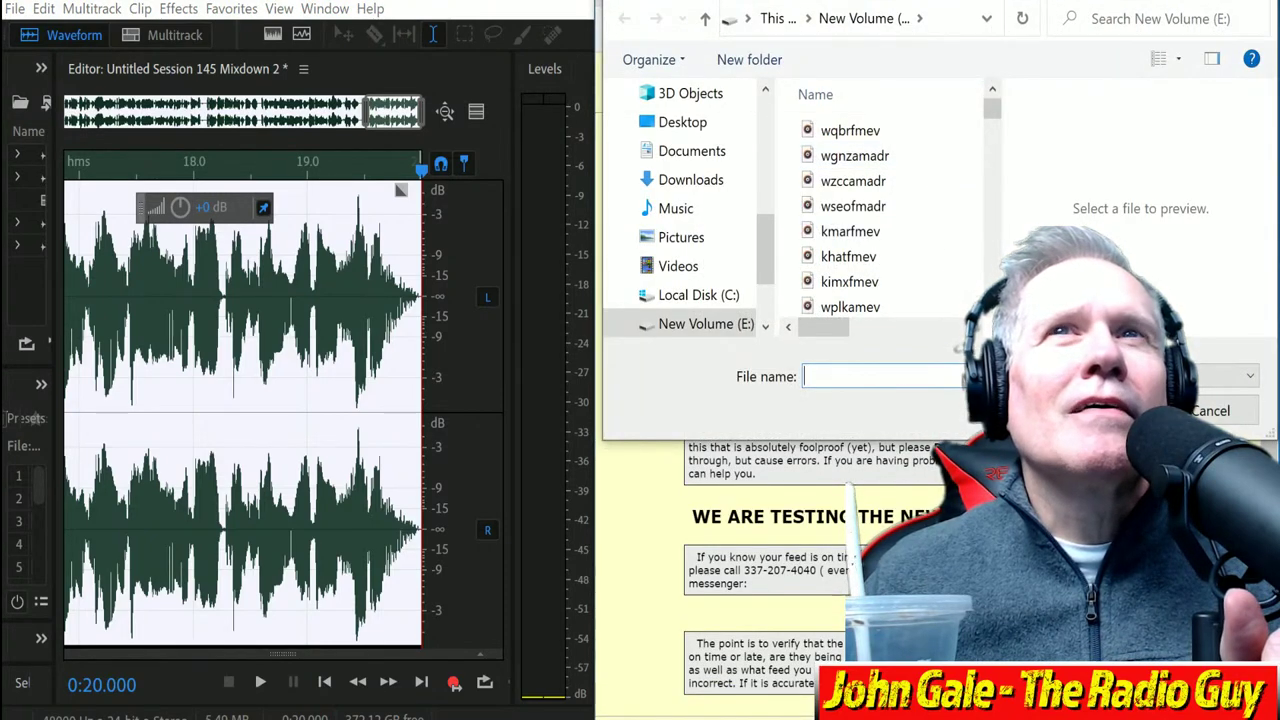
pyautogui.click(1262, 418)
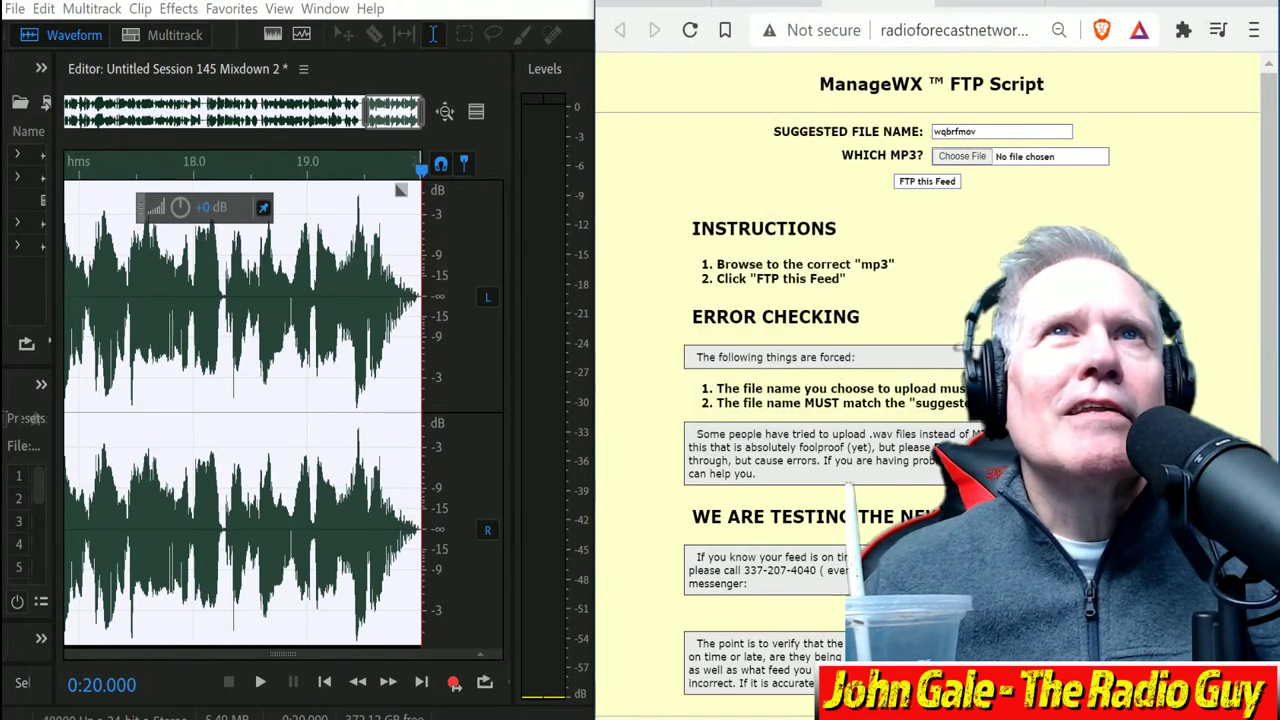
# Step: Export the overnight mixdown to E: as wqbrfmov.mp3, overwriting the existing file
pyautogui.click(14, 9)
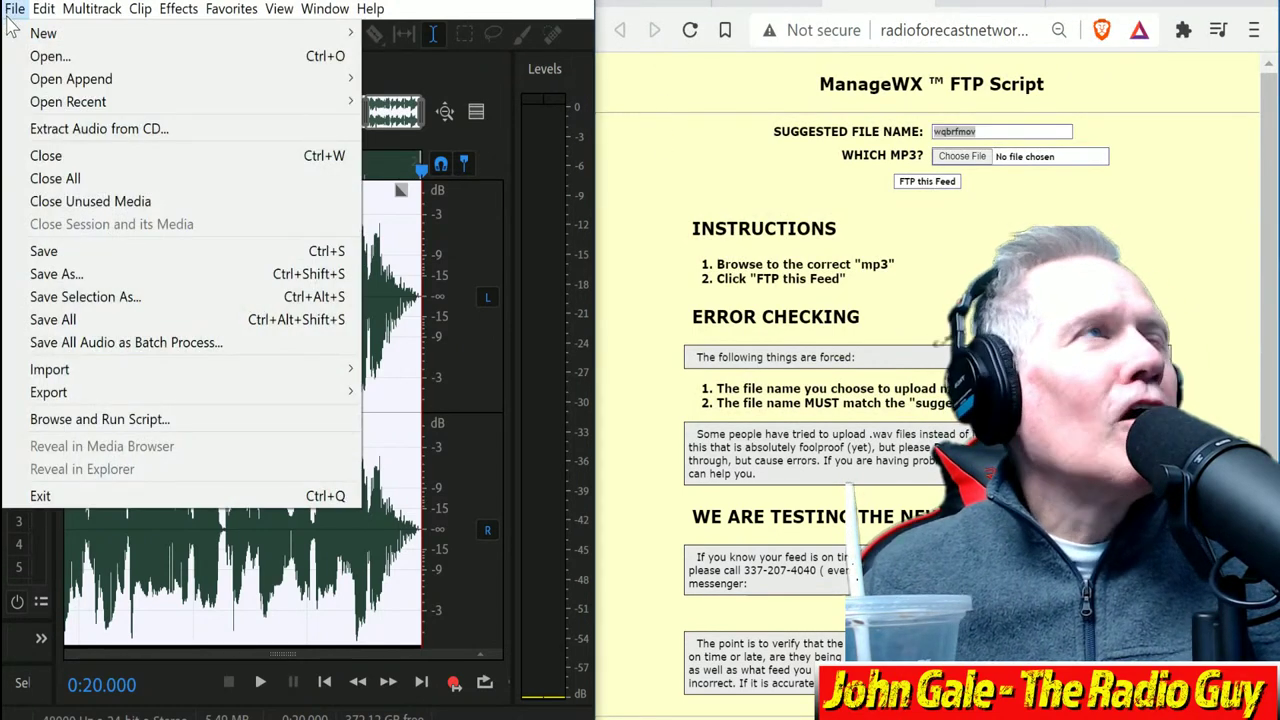
pyautogui.moveTo(143, 392)
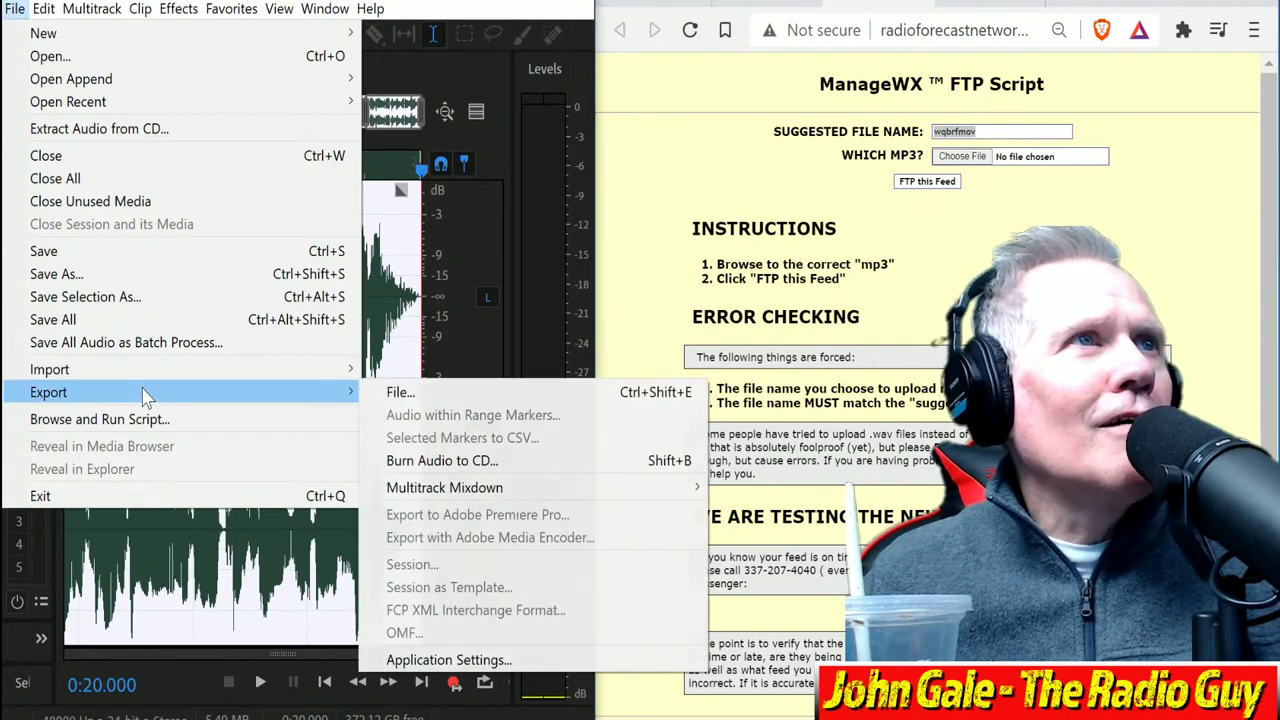
pyautogui.click(452, 392)
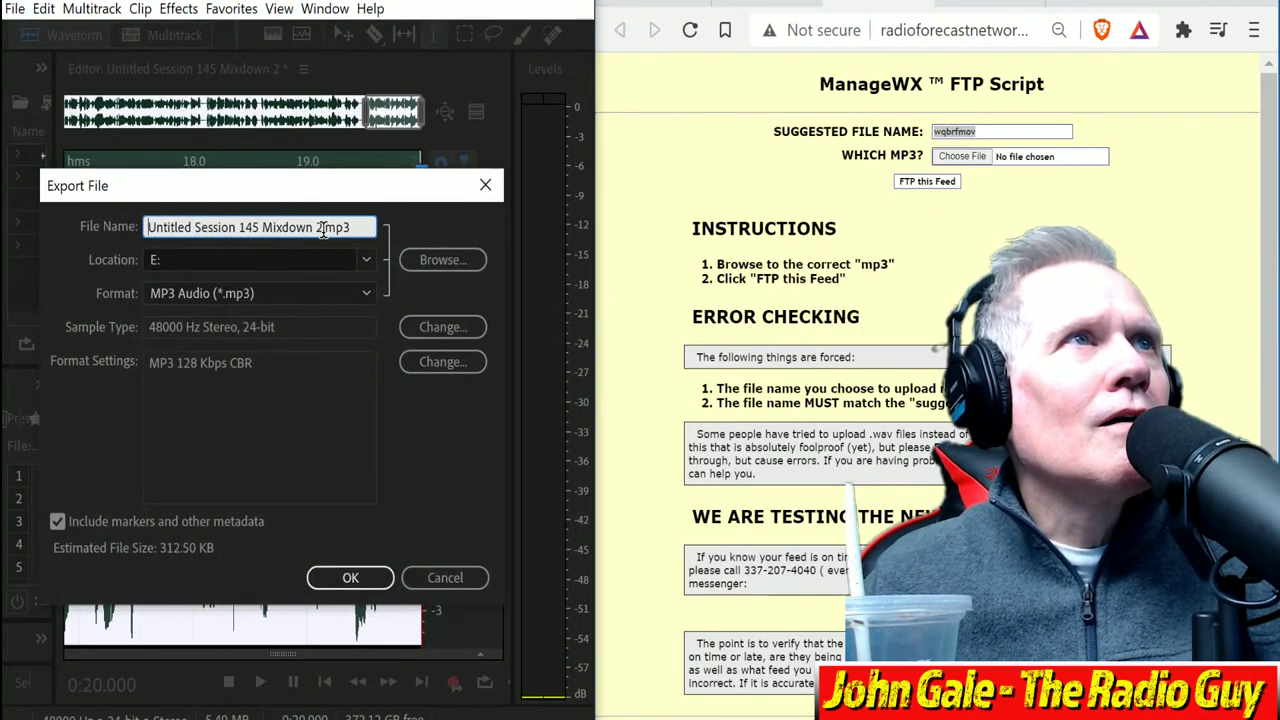
pyautogui.moveTo(323, 227); pyautogui.dragTo(289, 227)
pyautogui.moveTo(4, 165); pyautogui.dragTo(17, 66)
pyautogui.write('wqbrfmov')
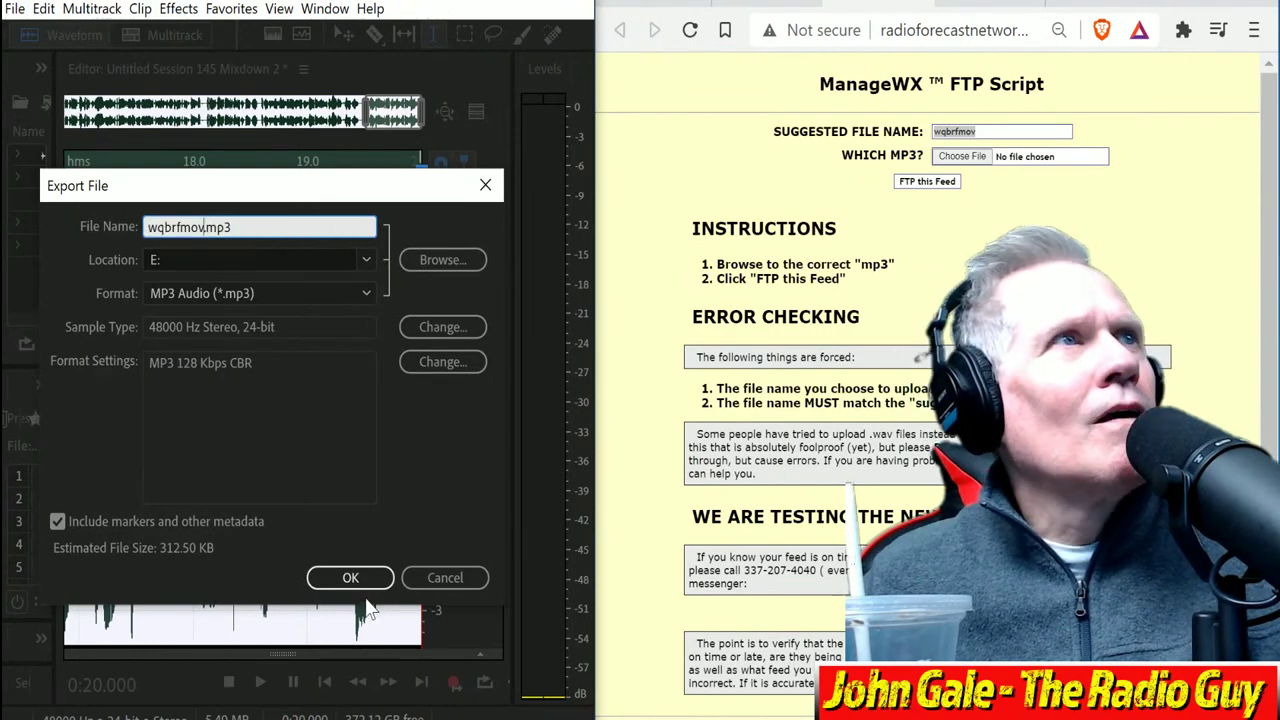
pyautogui.click(350, 578)
pyautogui.click(360, 433)
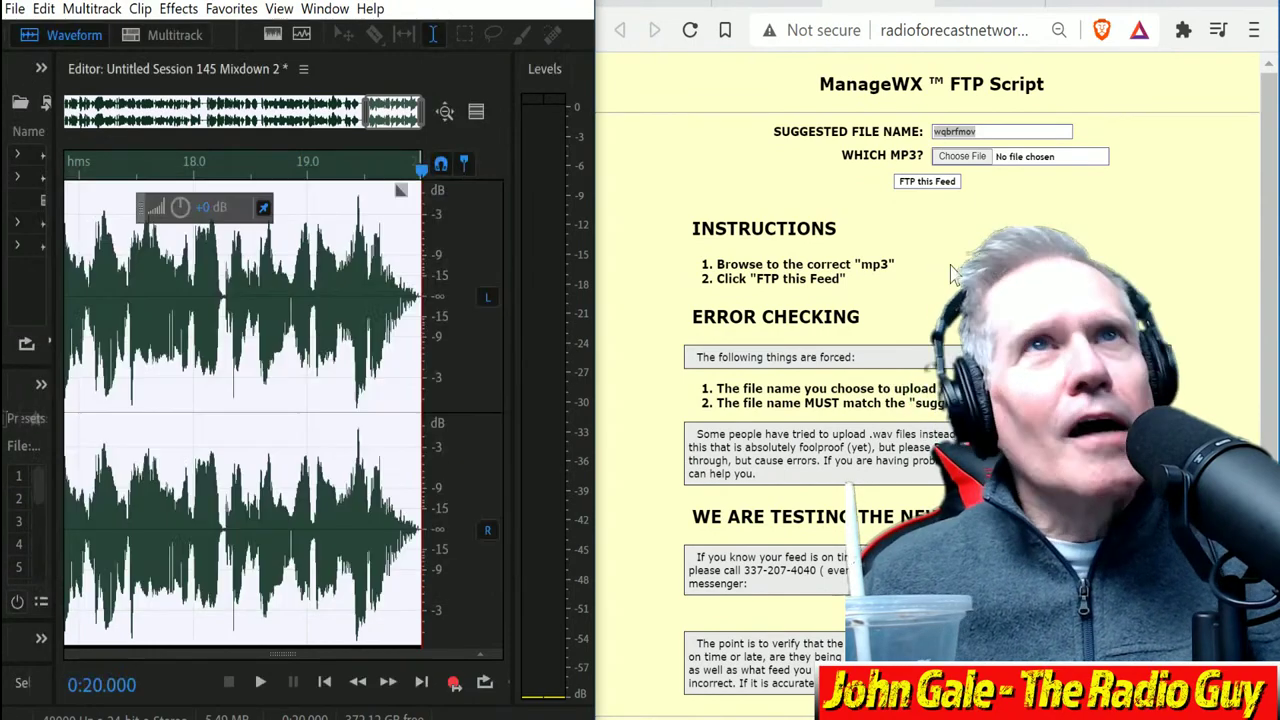
# Step: Upload wqbrfmov.mp3 through WQBR's FTP form and close the upload results page
pyautogui.click(968, 165)
pyautogui.click(845, 130)
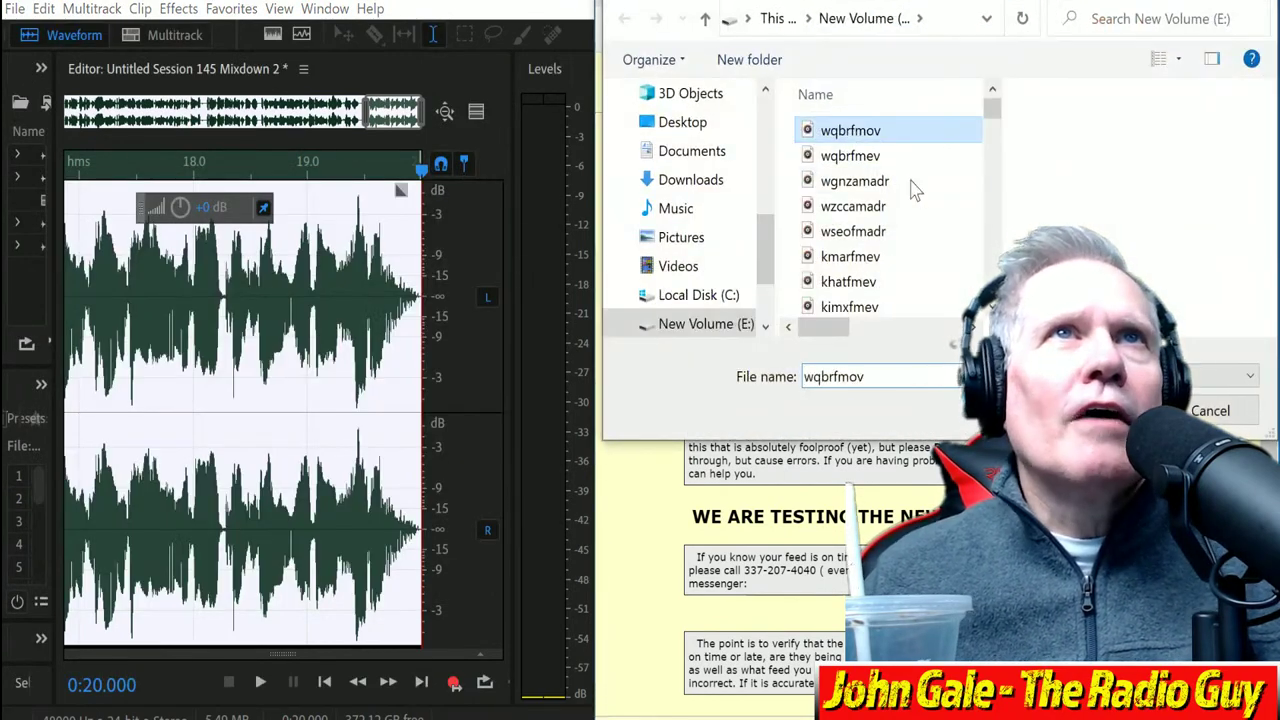
pyautogui.press('Return')
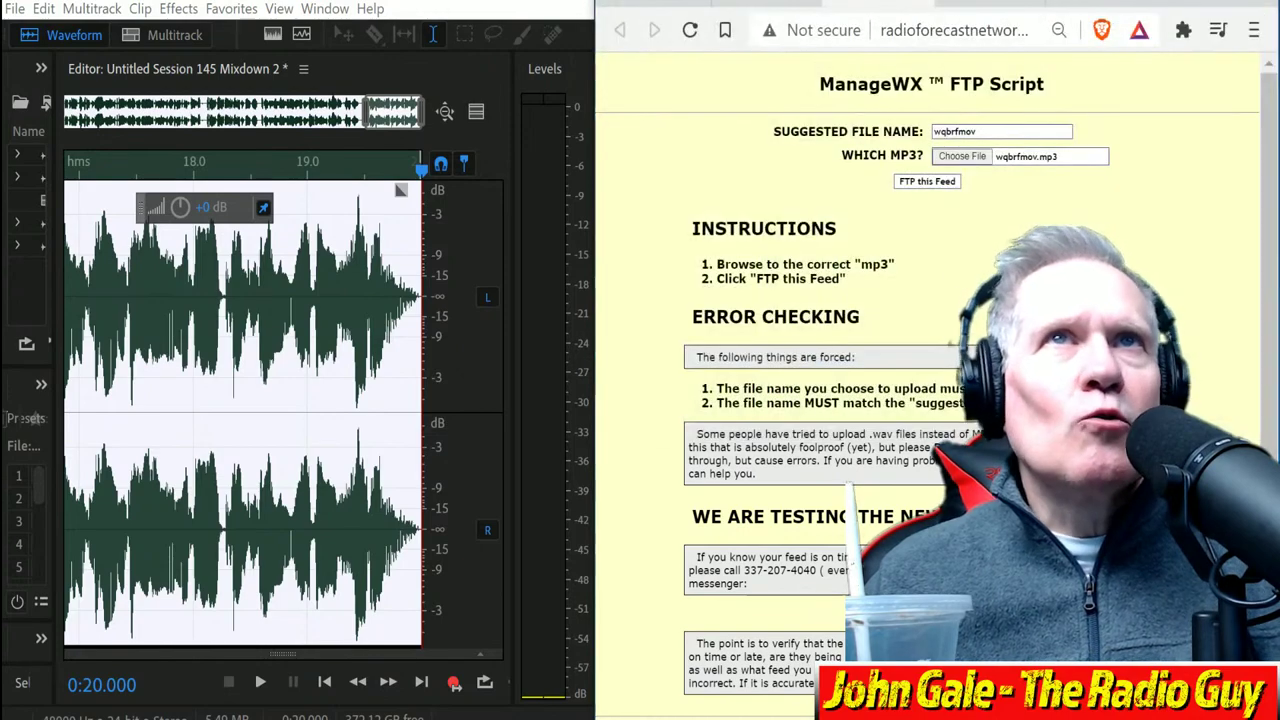
pyautogui.click(929, 185)
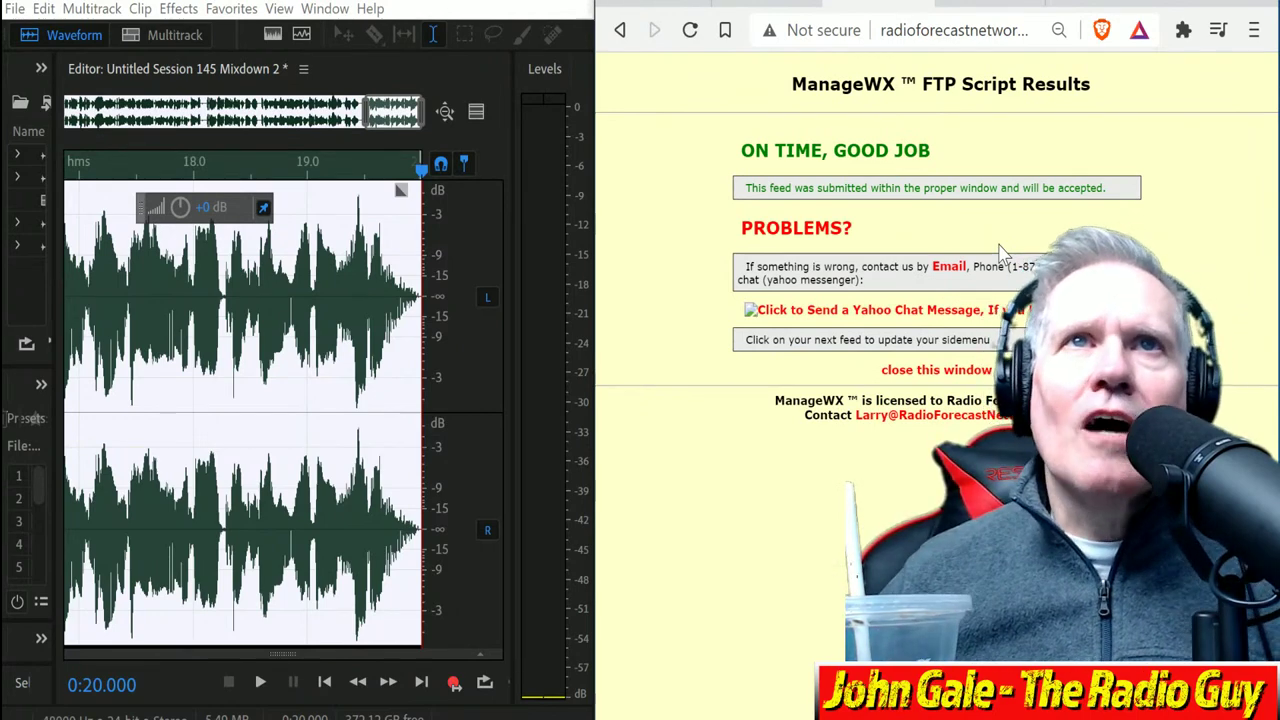
pyautogui.click(922, 373)
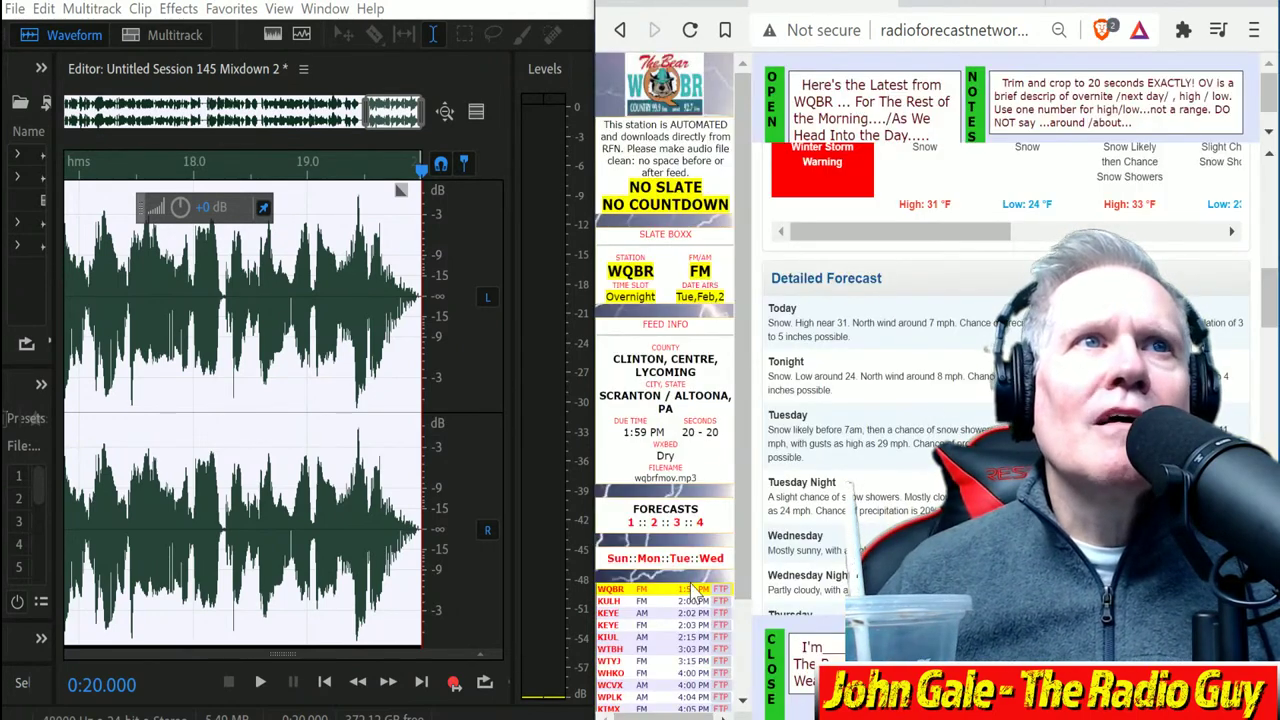
# Step: Bring up KULH's afternoon feed page and close all open audio files without saving any changes
pyautogui.click(606, 614)
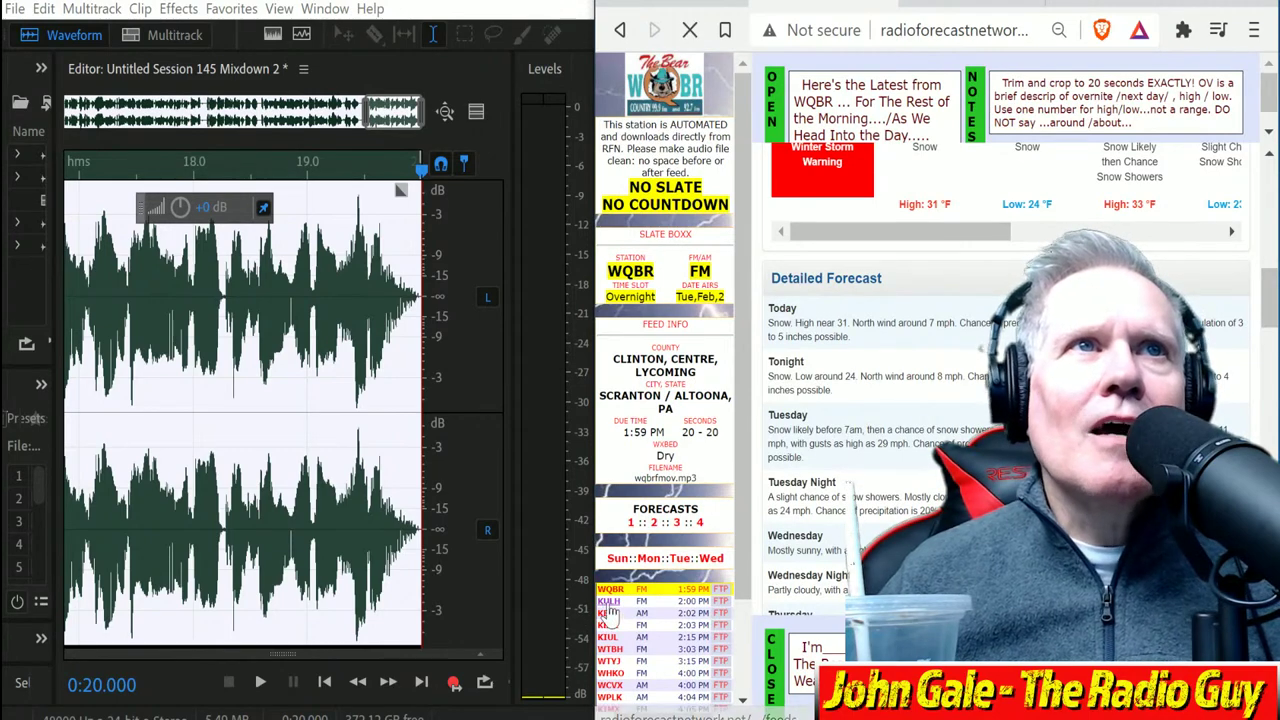
pyautogui.click(15, 8)
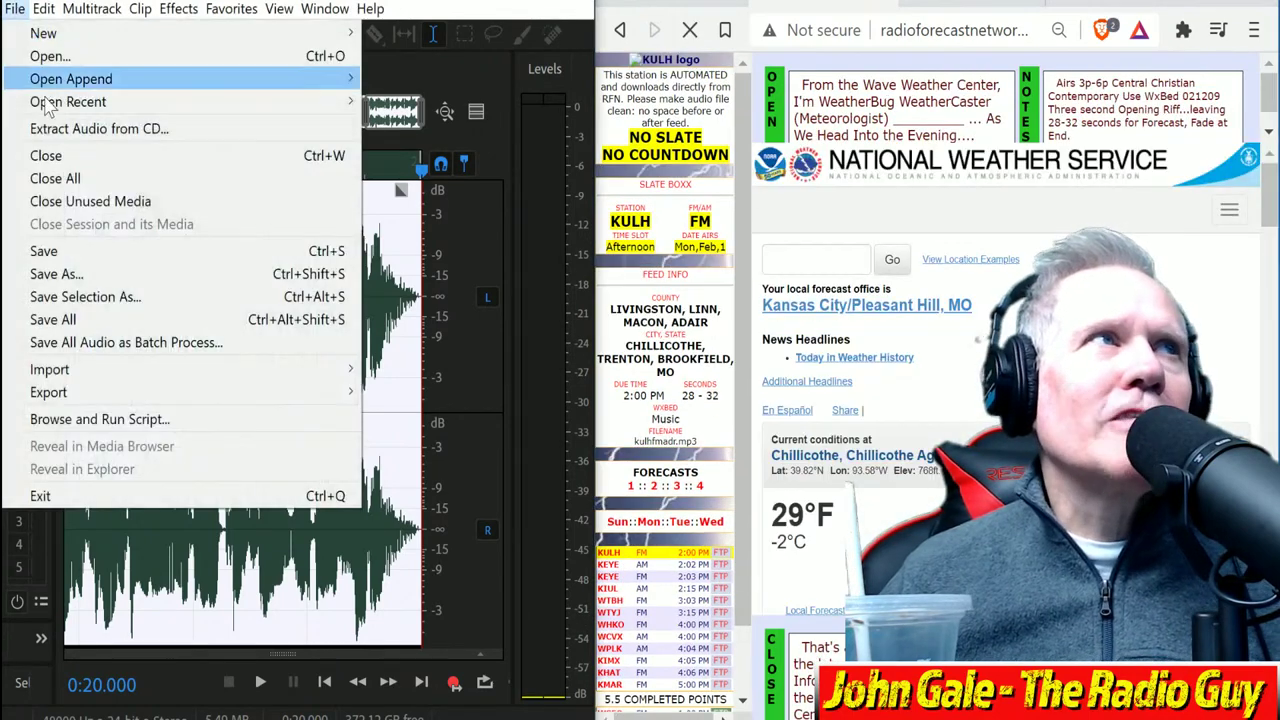
pyautogui.click(55, 178)
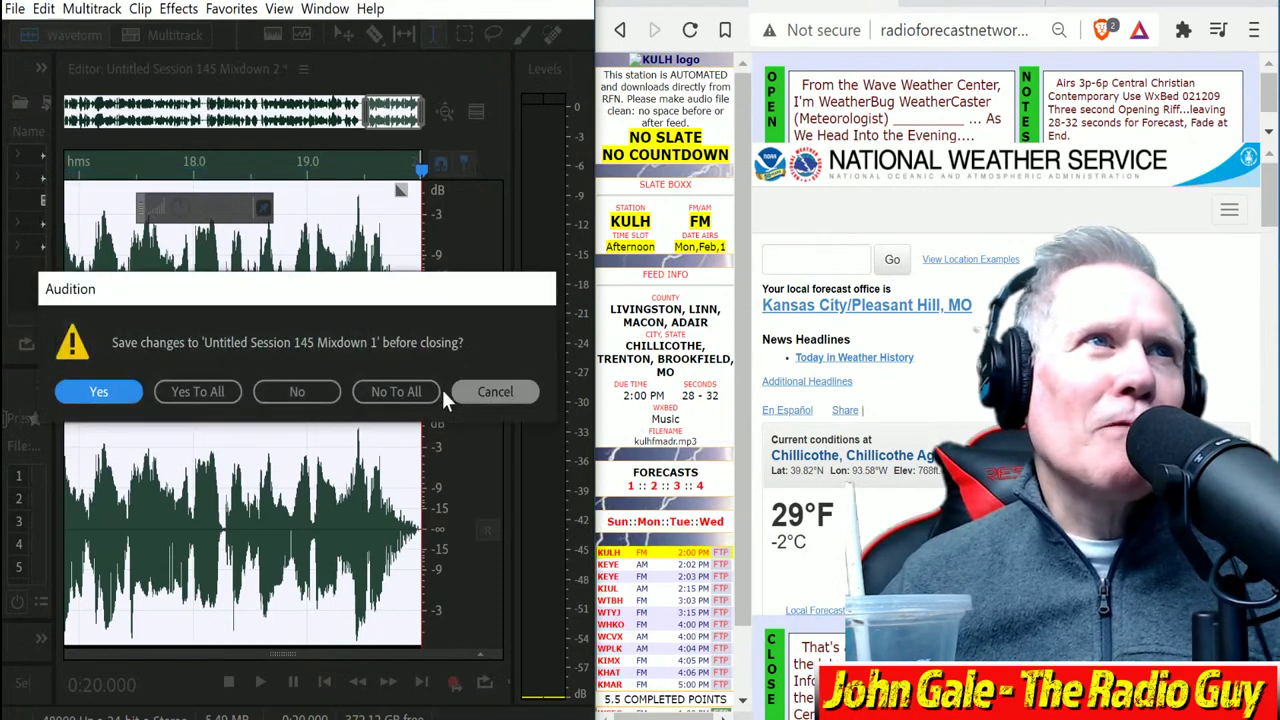
pyautogui.click(383, 395)
# Step: Create a new multitrack session in E: from the KULH NEW template
pyautogui.click(155, 40)
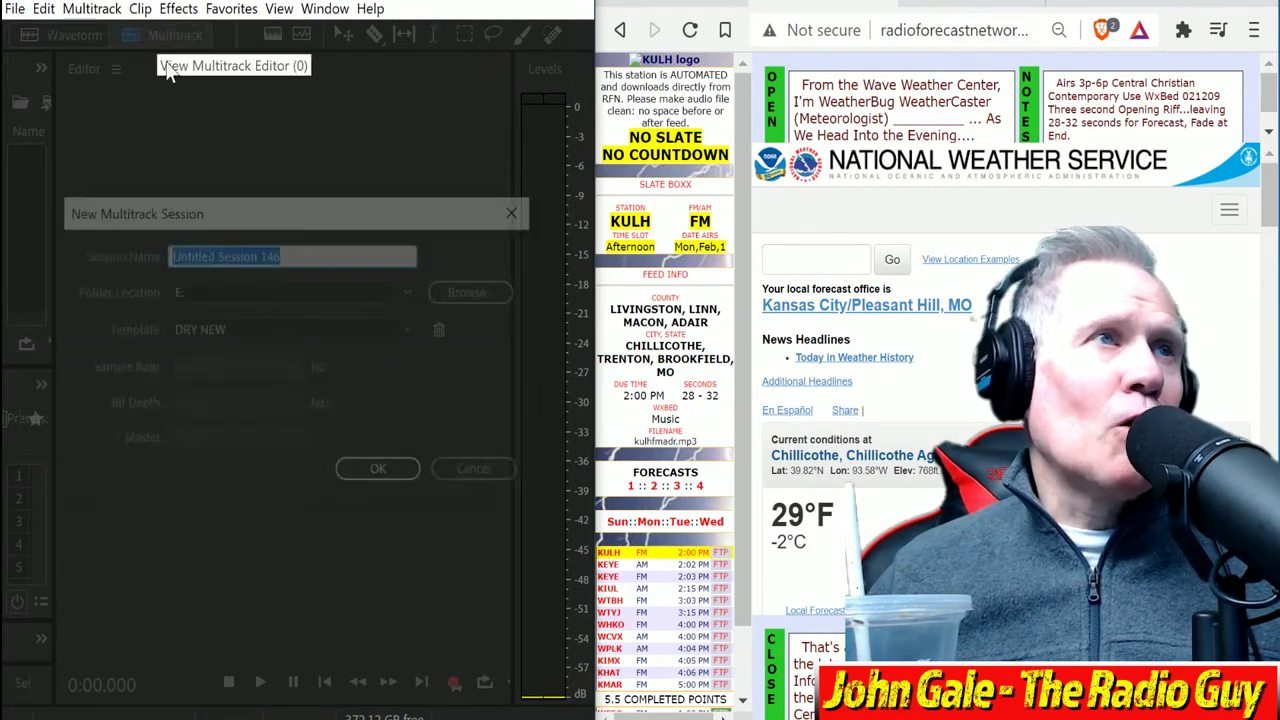
pyautogui.click(405, 328)
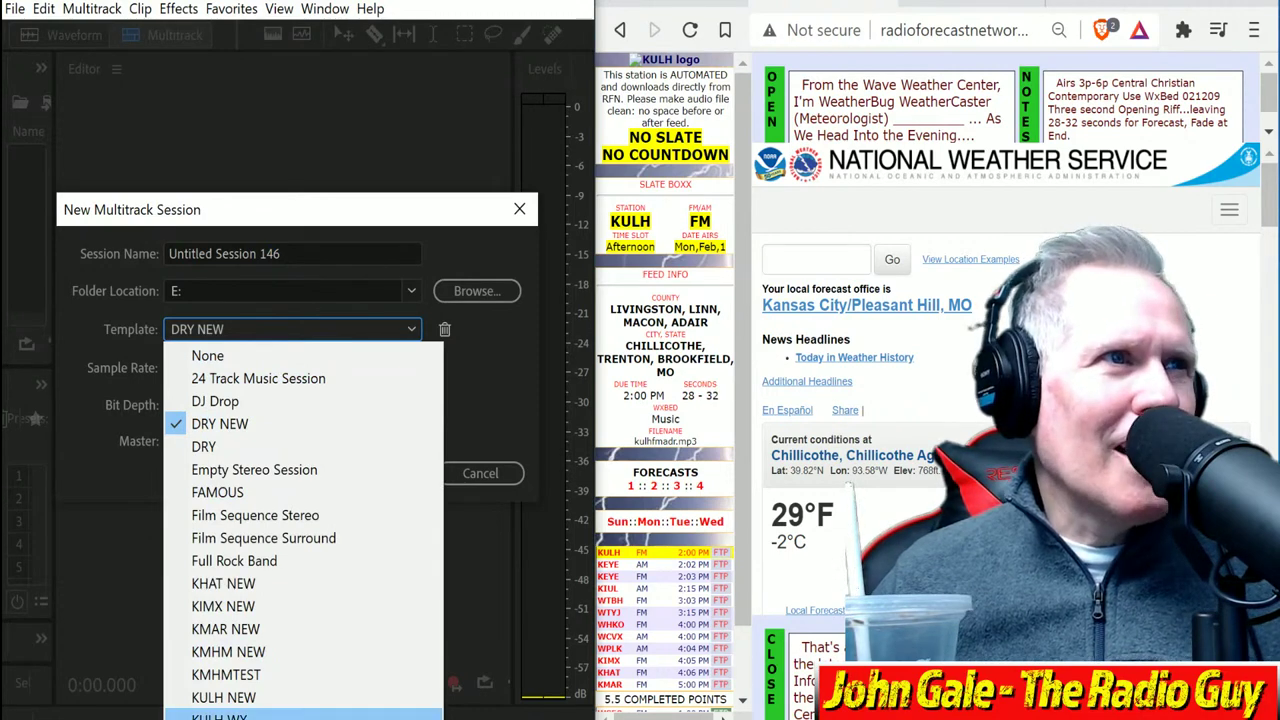
pyautogui.click(400, 697)
pyautogui.click(381, 473)
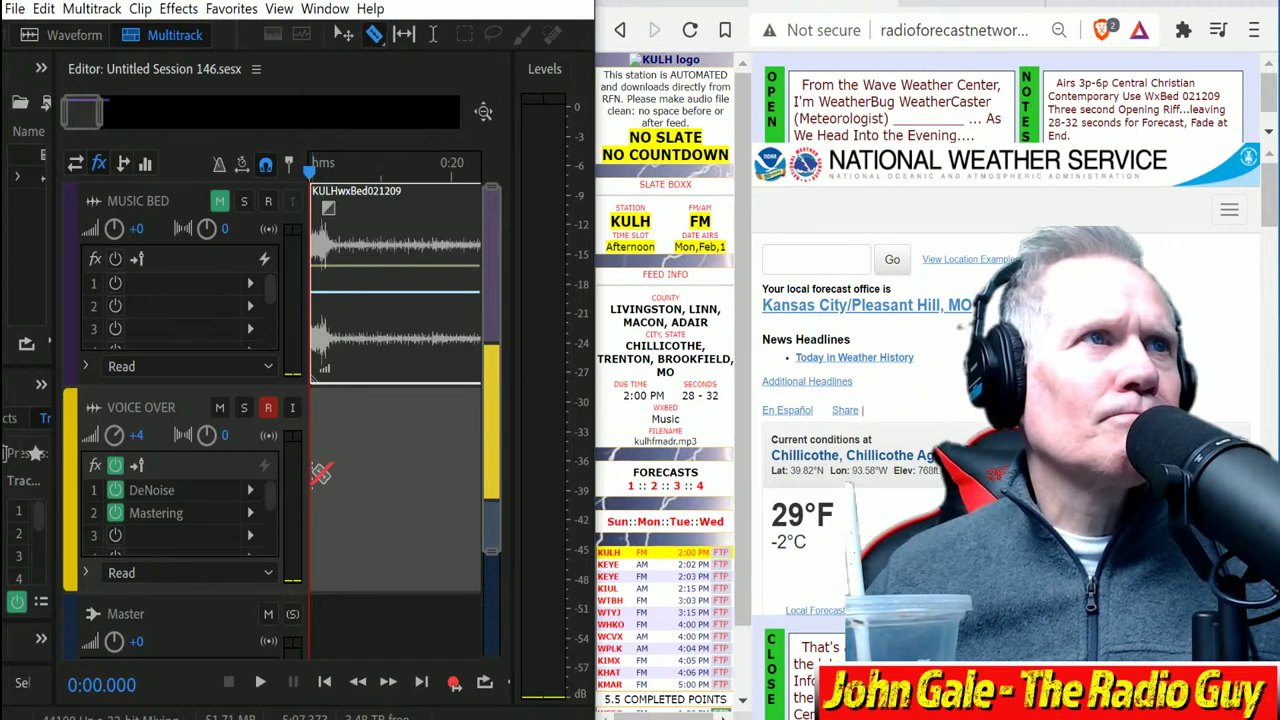
# Step: Set the VOICE OVER track's input to the mono source [02M] Analogue 1 + 2 (Focusrite Usb Audio) 2
pyautogui.click(75, 163)
pyautogui.click(240, 462)
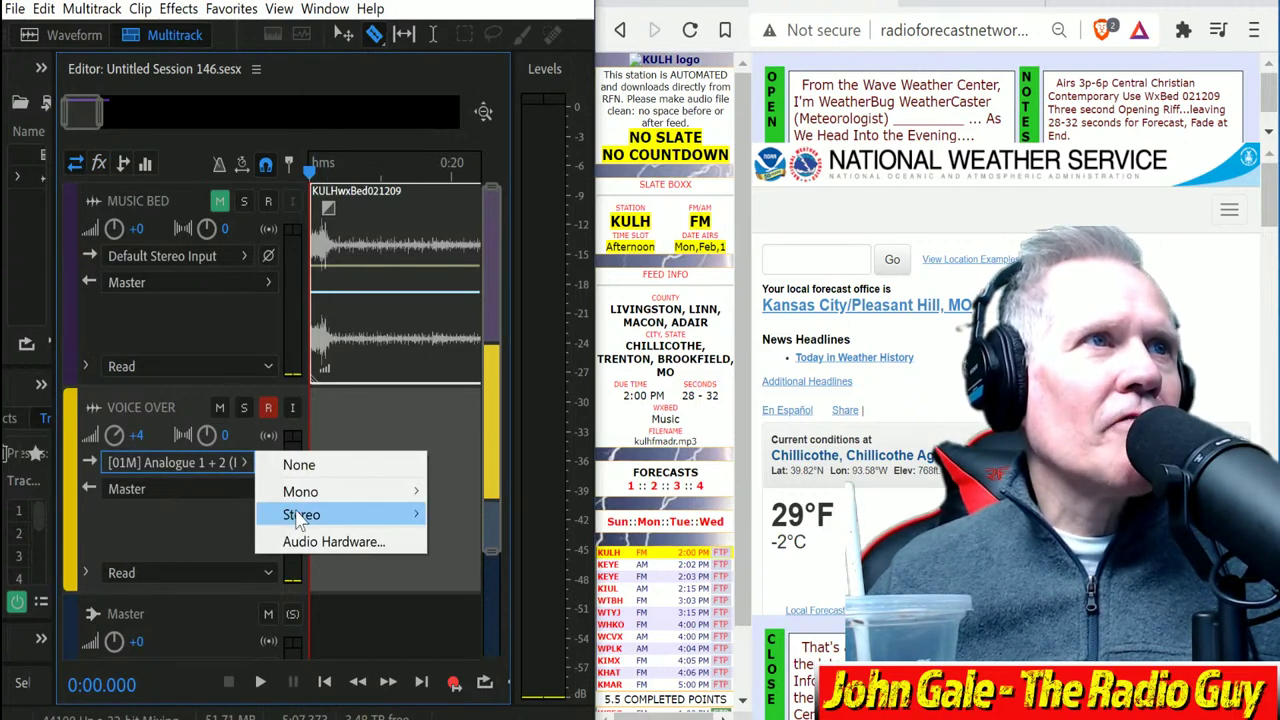
pyautogui.moveTo(341, 491)
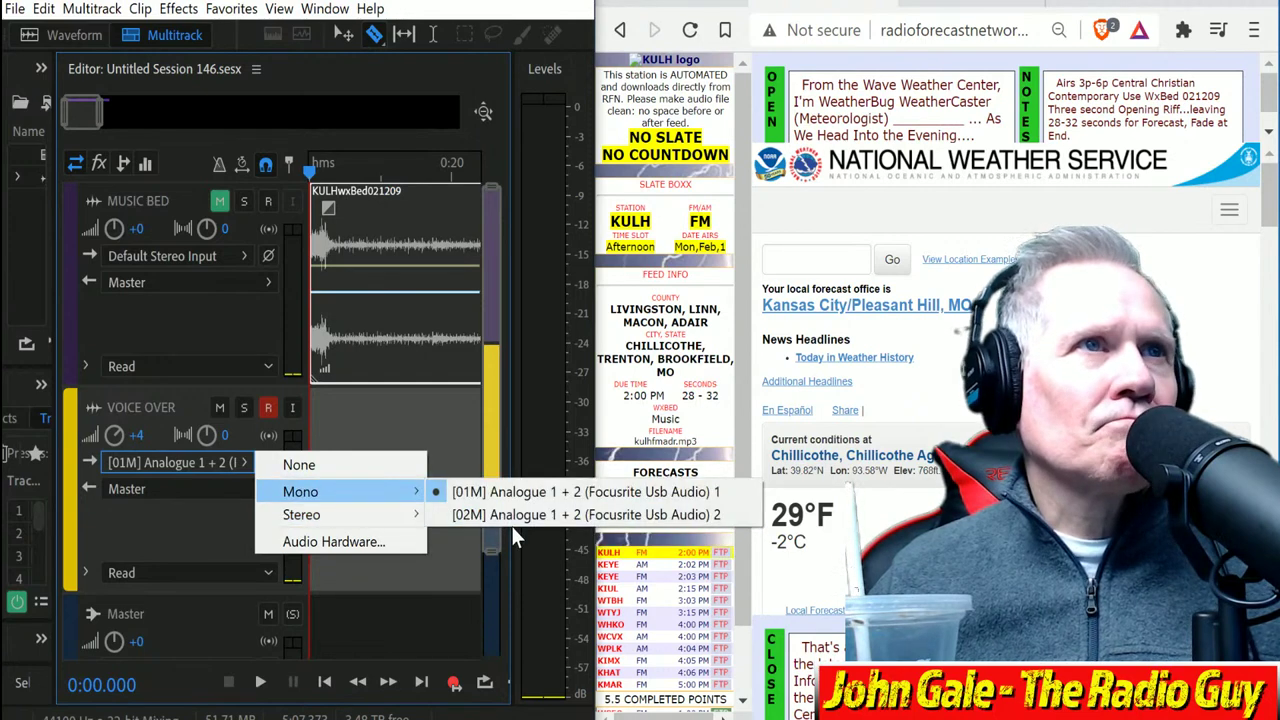
pyautogui.click(520, 514)
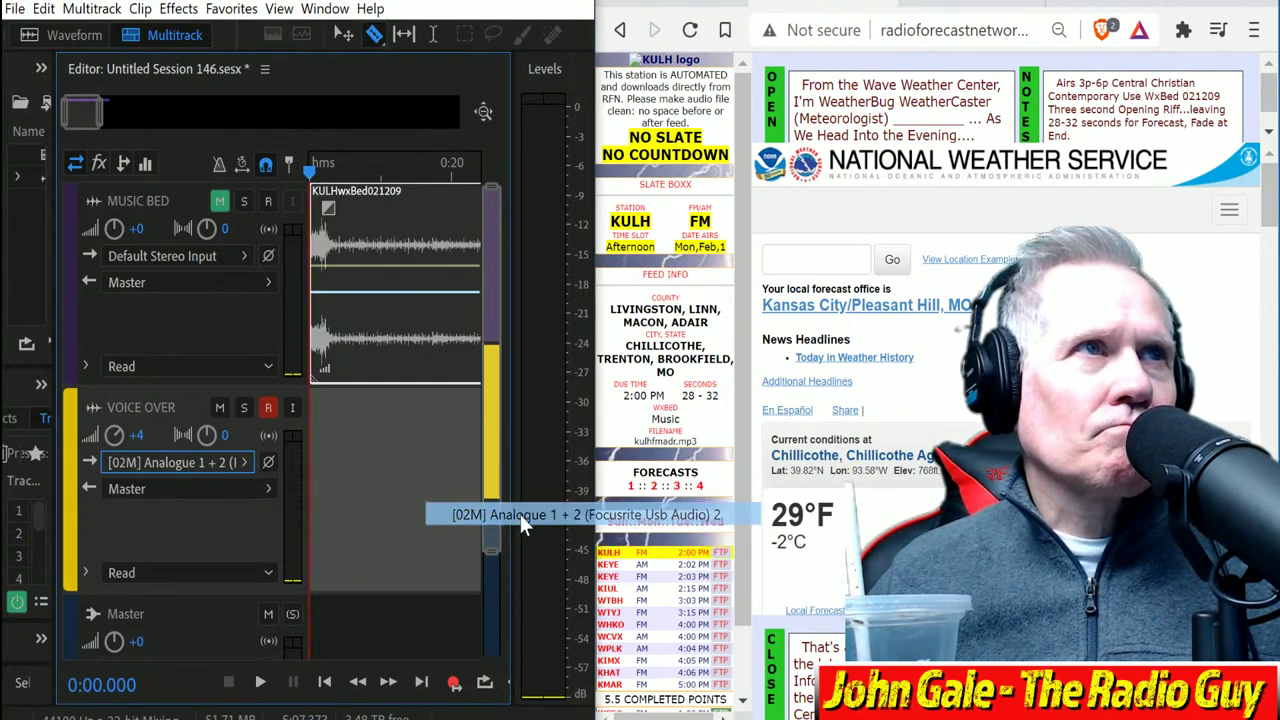
# Step: Record the KULH forecast on the VOICE OVER track, reading from the detailed forecast and timing it with the feed page's timer
pyautogui.click(454, 683)
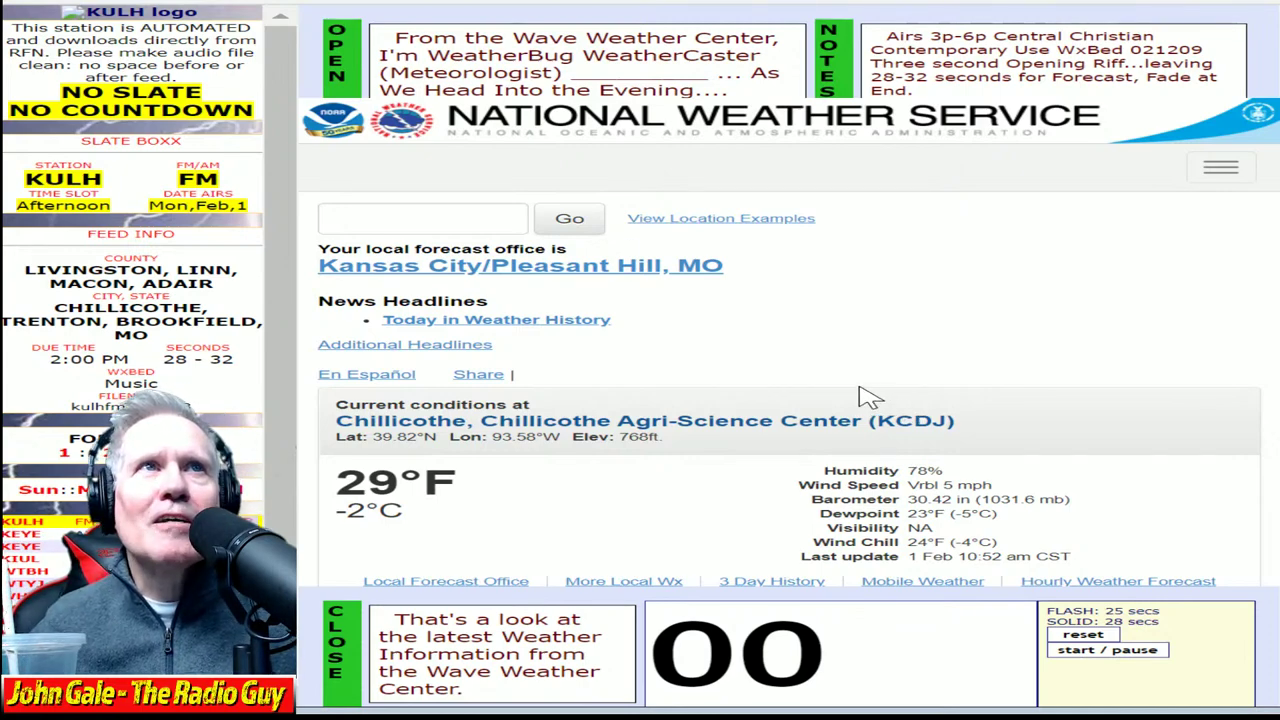
pyautogui.scroll(-3, 868, 397)
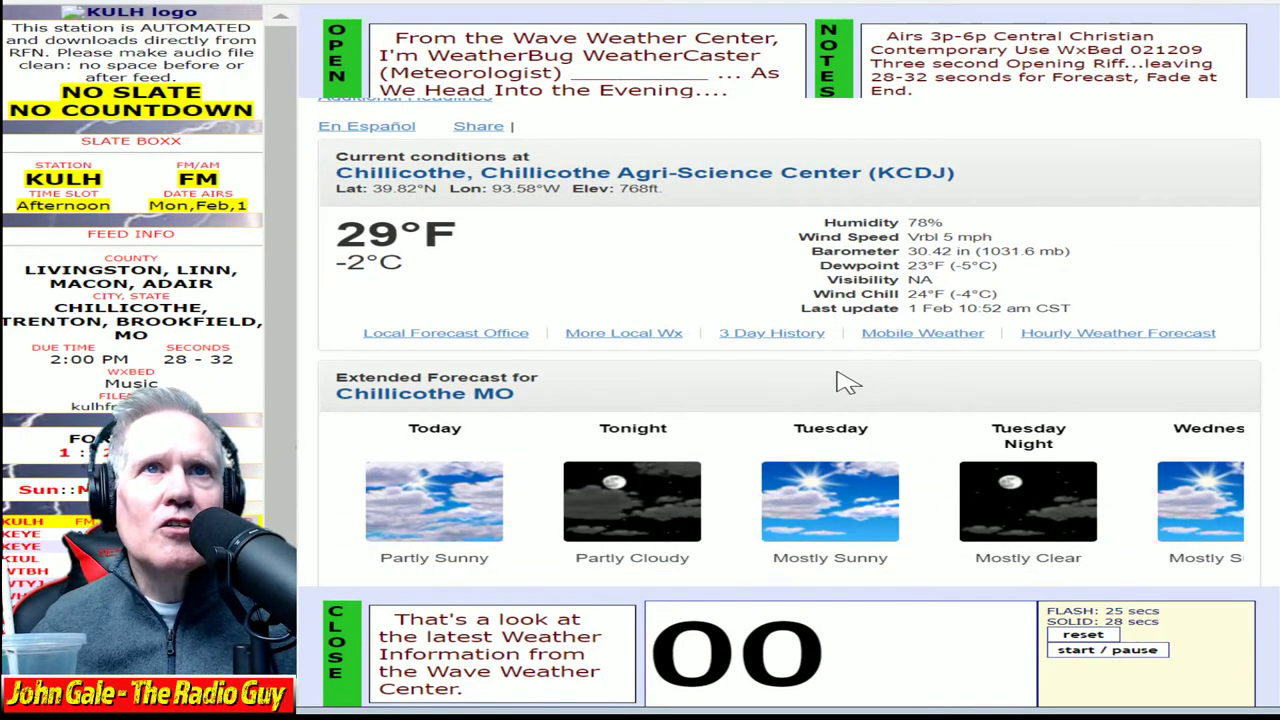
pyautogui.scroll(-5, 845, 380)
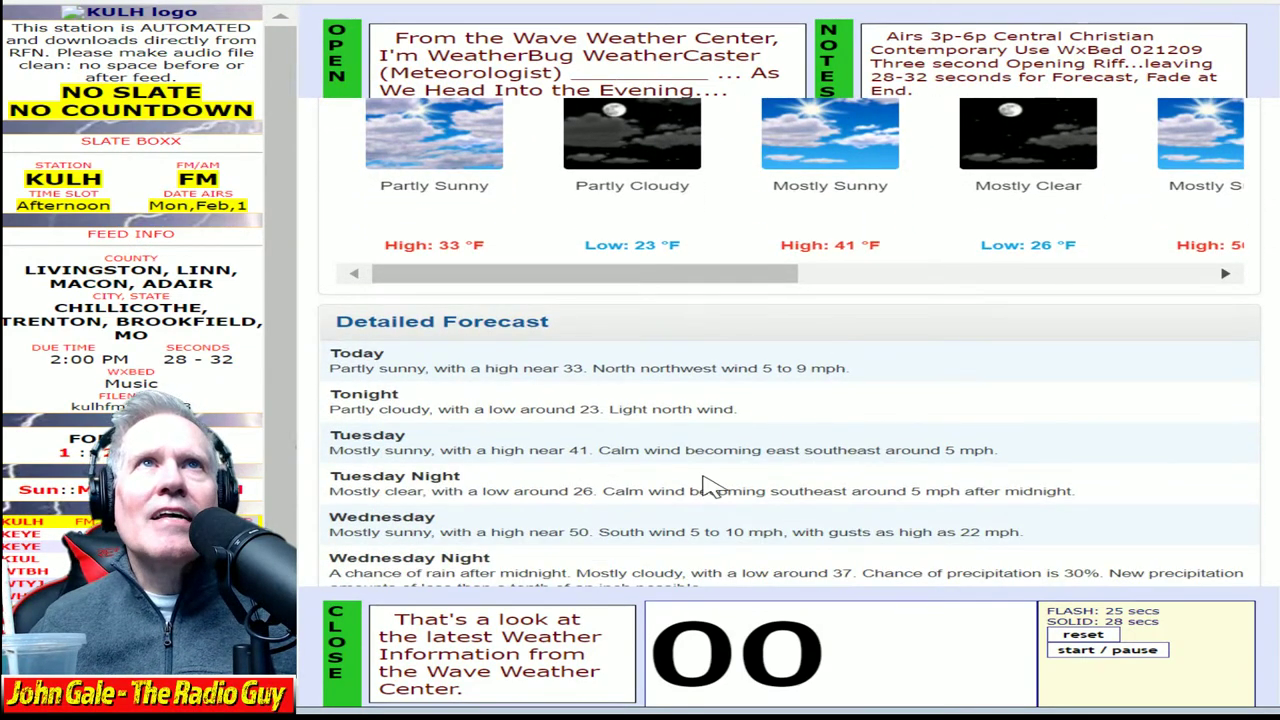
pyautogui.click(1140, 656)
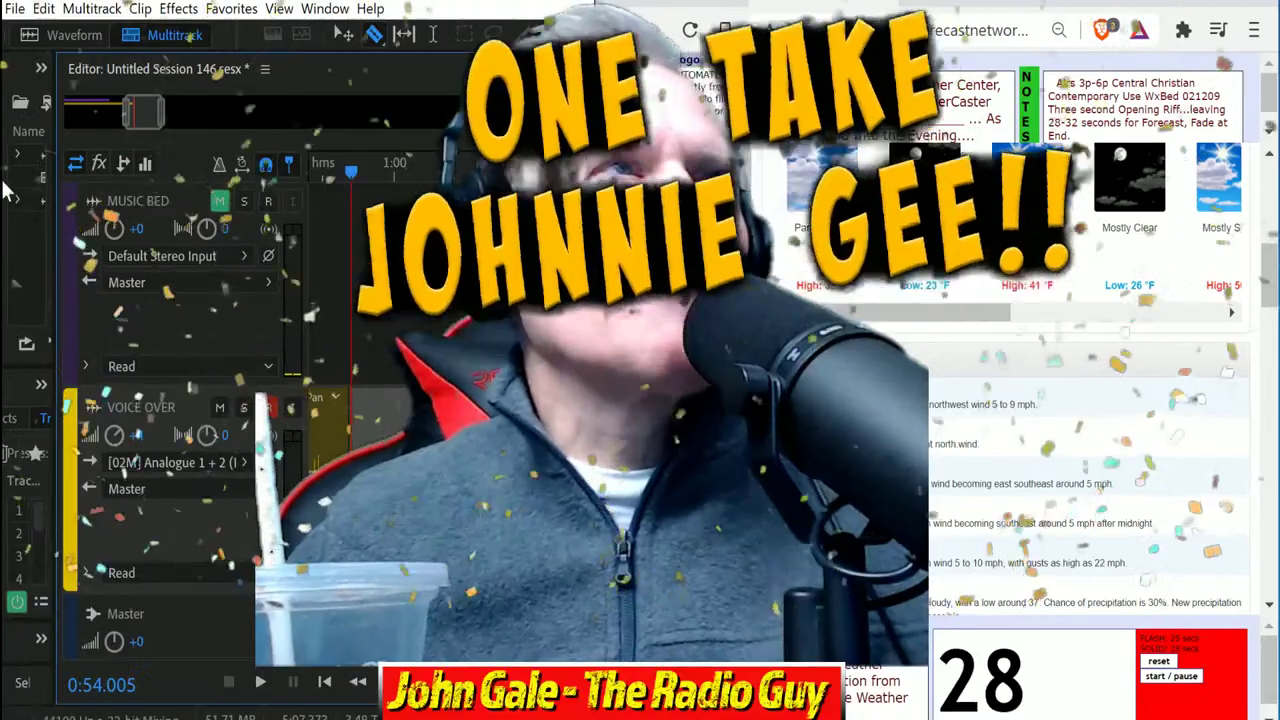
# Step: Split the voice-over before the good take, delete the earlier part and move the remaining clip to the start of the session
pyautogui.moveTo(143, 112); pyautogui.dragTo(90, 138)
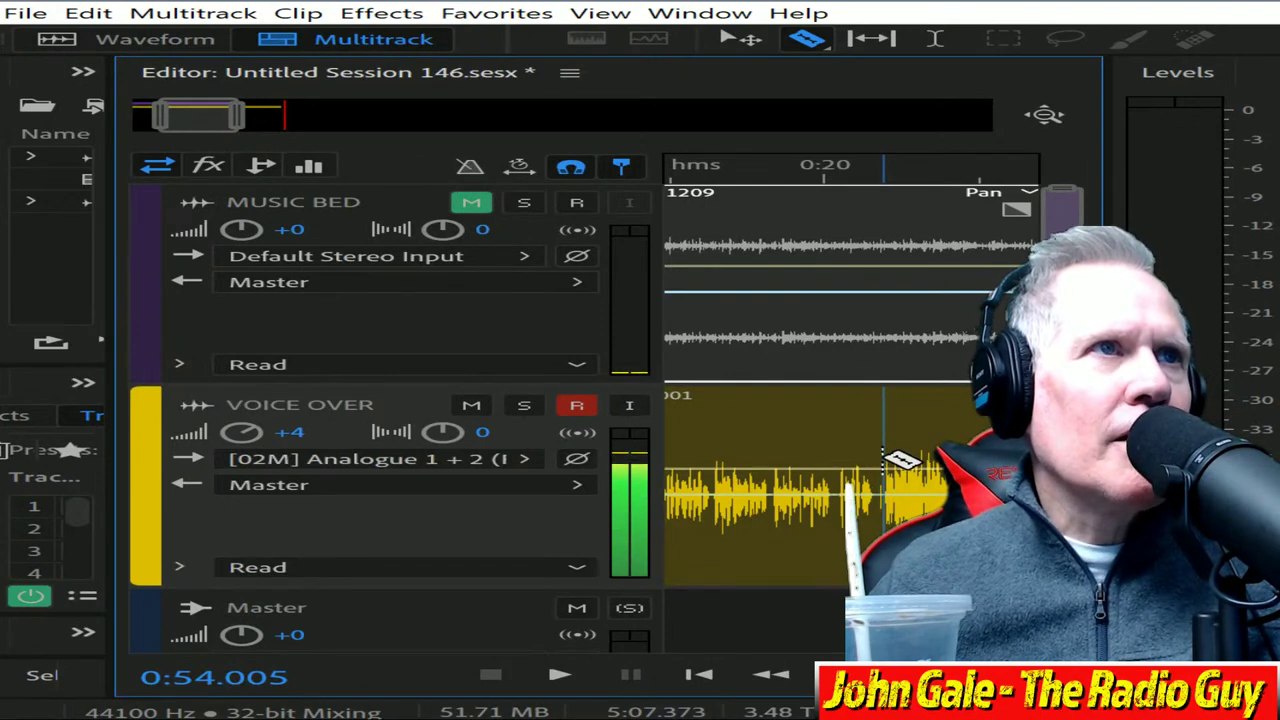
pyautogui.click(882, 458)
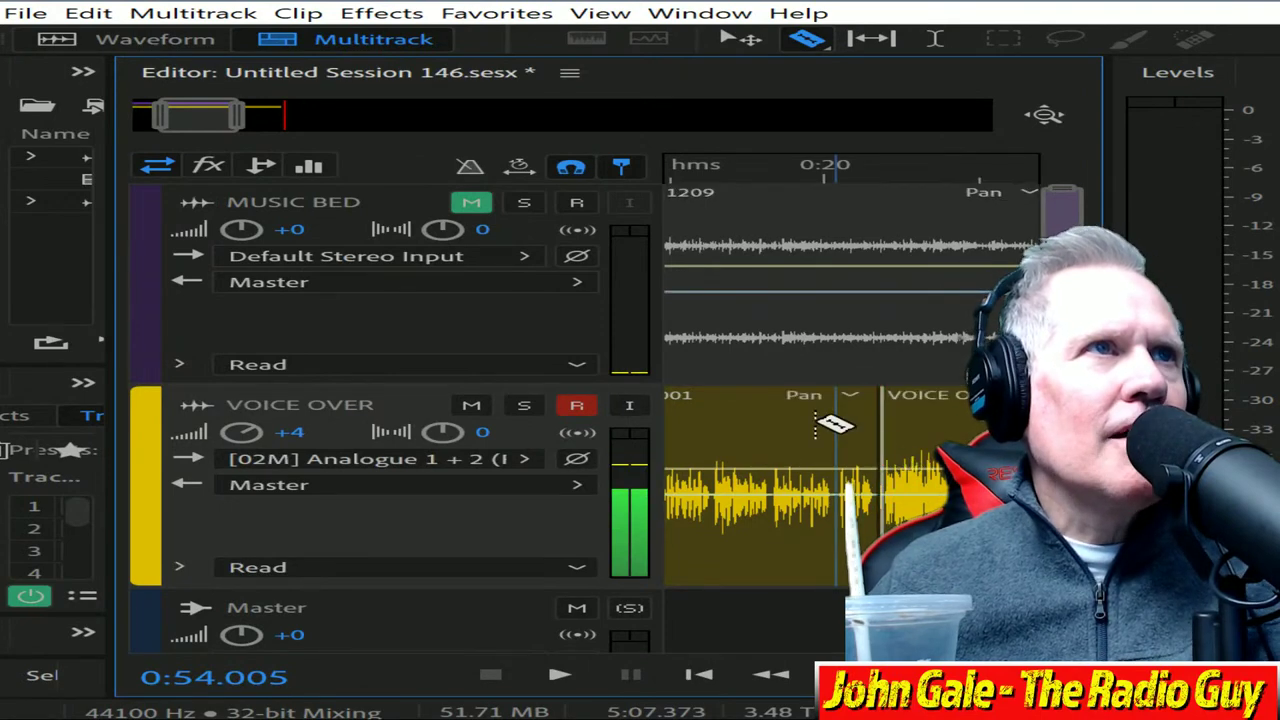
pyautogui.click(740, 405)
pyautogui.press('Delete')
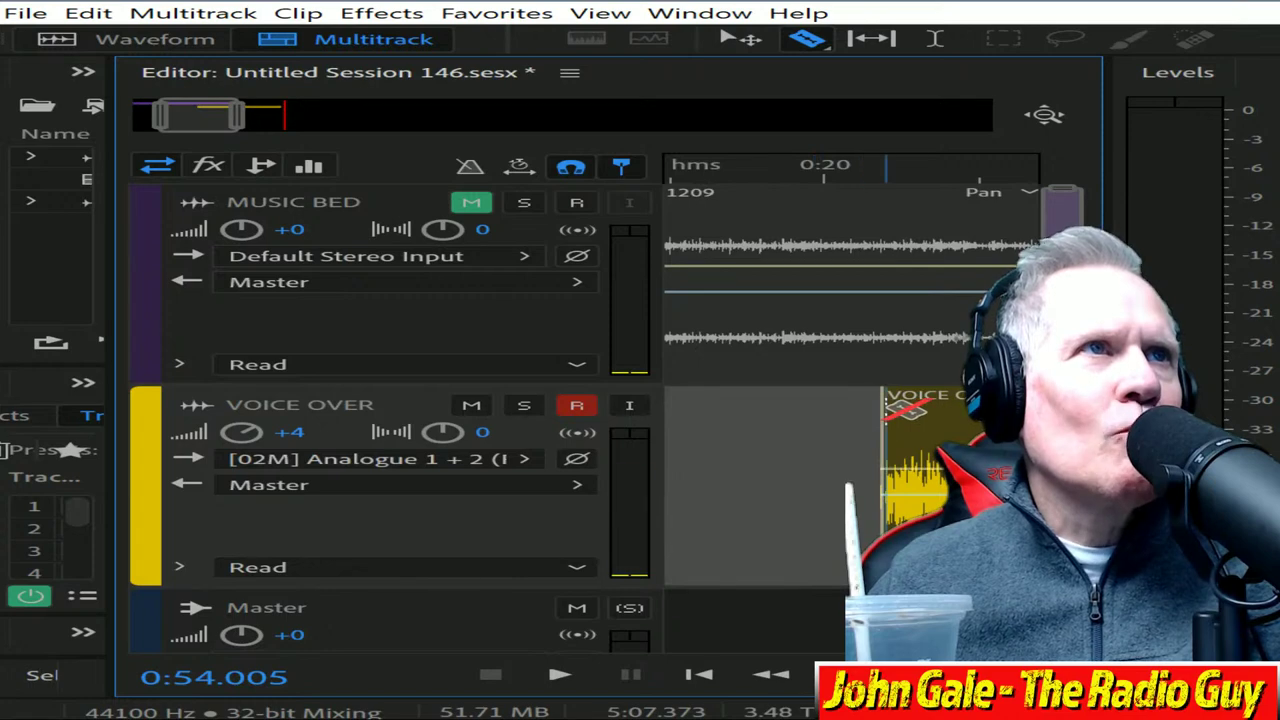
pyautogui.click(897, 412)
pyautogui.moveTo(905, 420); pyautogui.dragTo(691, 420)
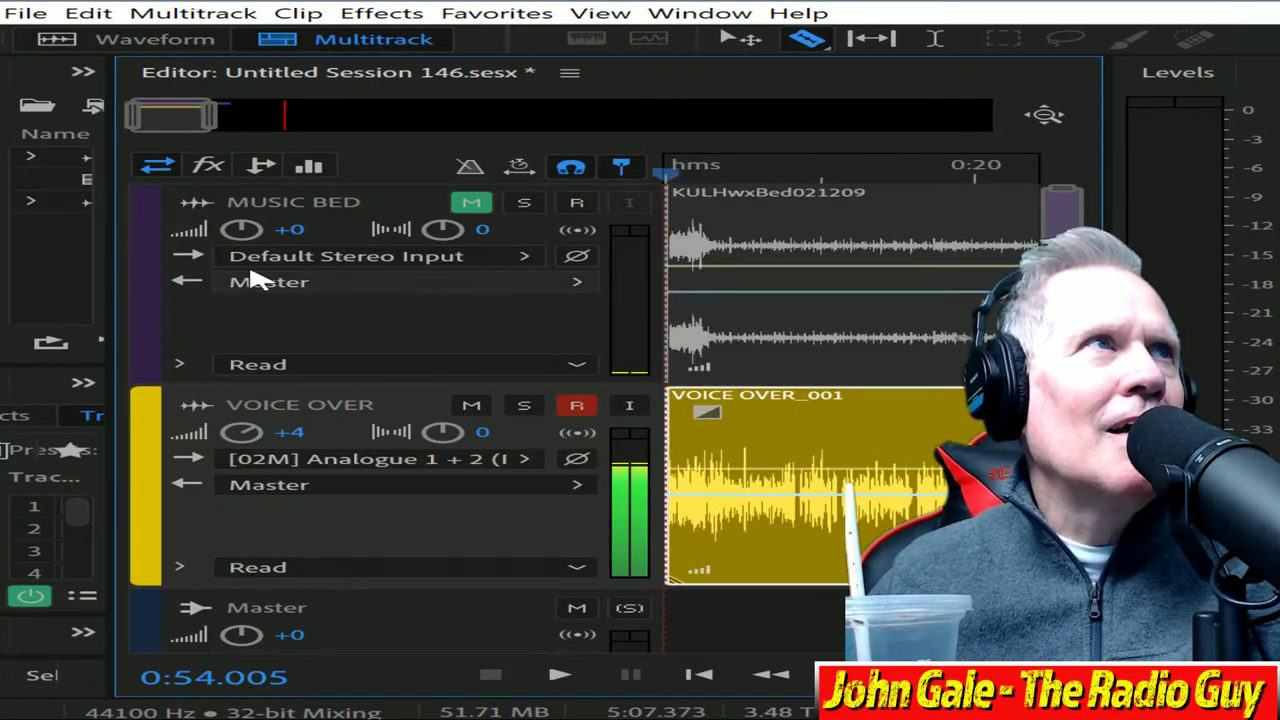
# Step: Place the playhead at 0:02.568, where the music bed's opening riff ends, and align the voice-over clip's start to it
pyautogui.moveTo(203, 118); pyautogui.dragTo(150, 117)
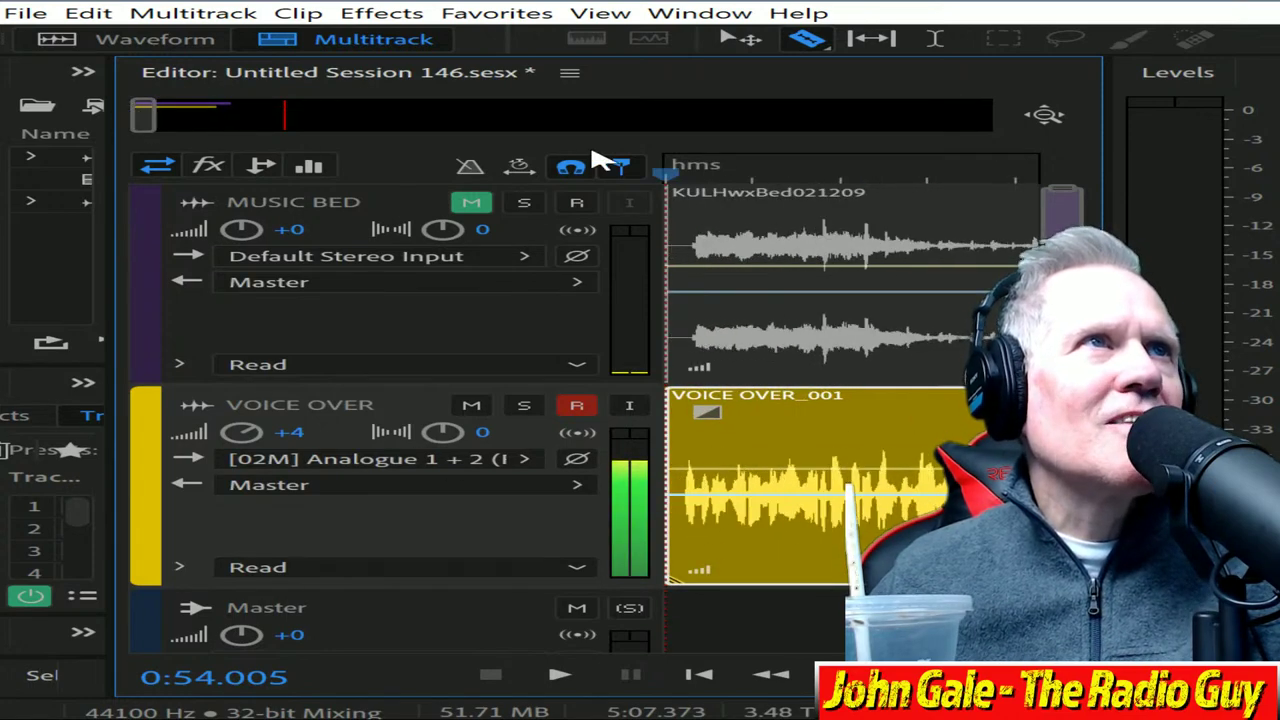
pyautogui.moveTo(897, 183); pyautogui.dragTo(903, 180)
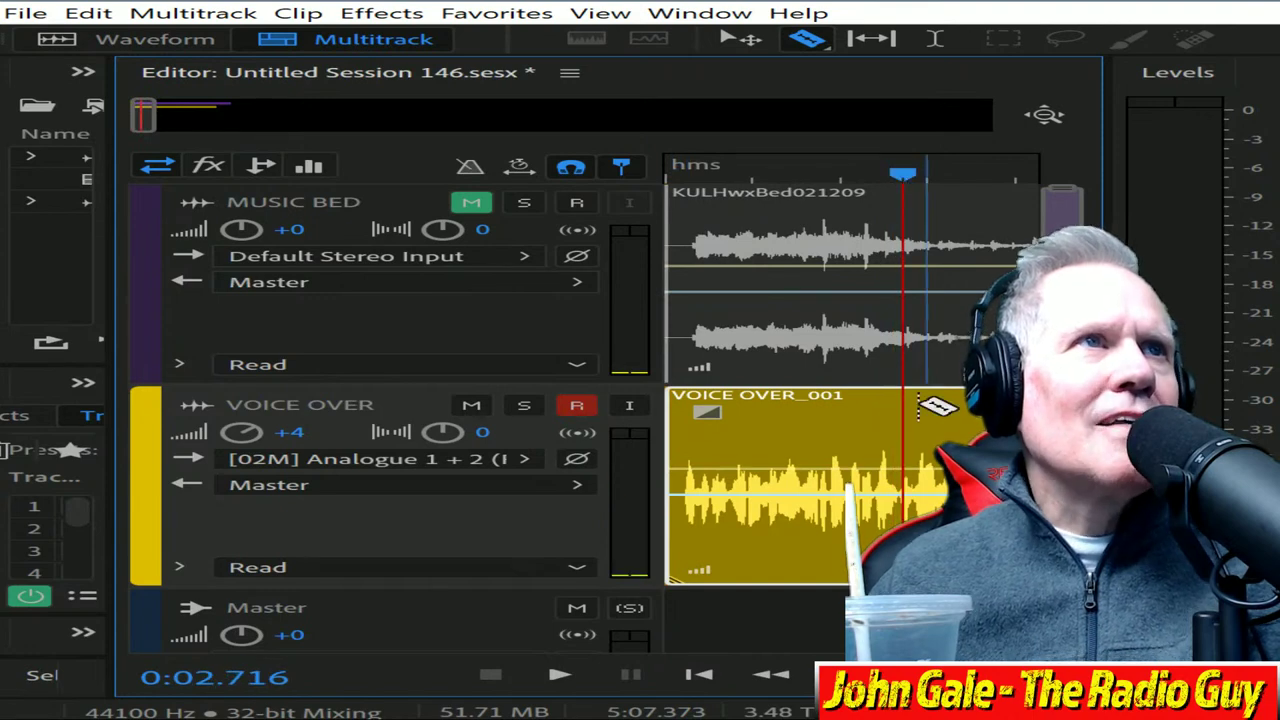
pyautogui.scroll(3, 940, 403)
pyautogui.scroll(-3, 749, 423)
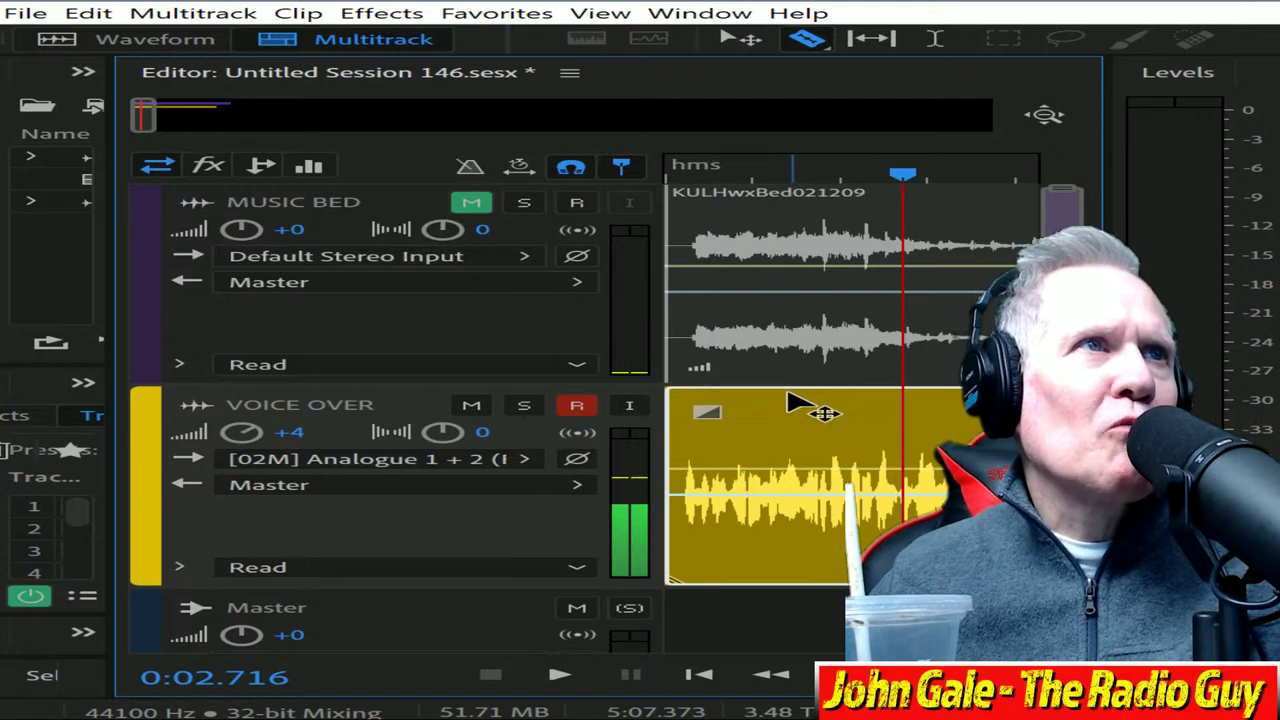
pyautogui.moveTo(811, 411); pyautogui.dragTo(1000, 420)
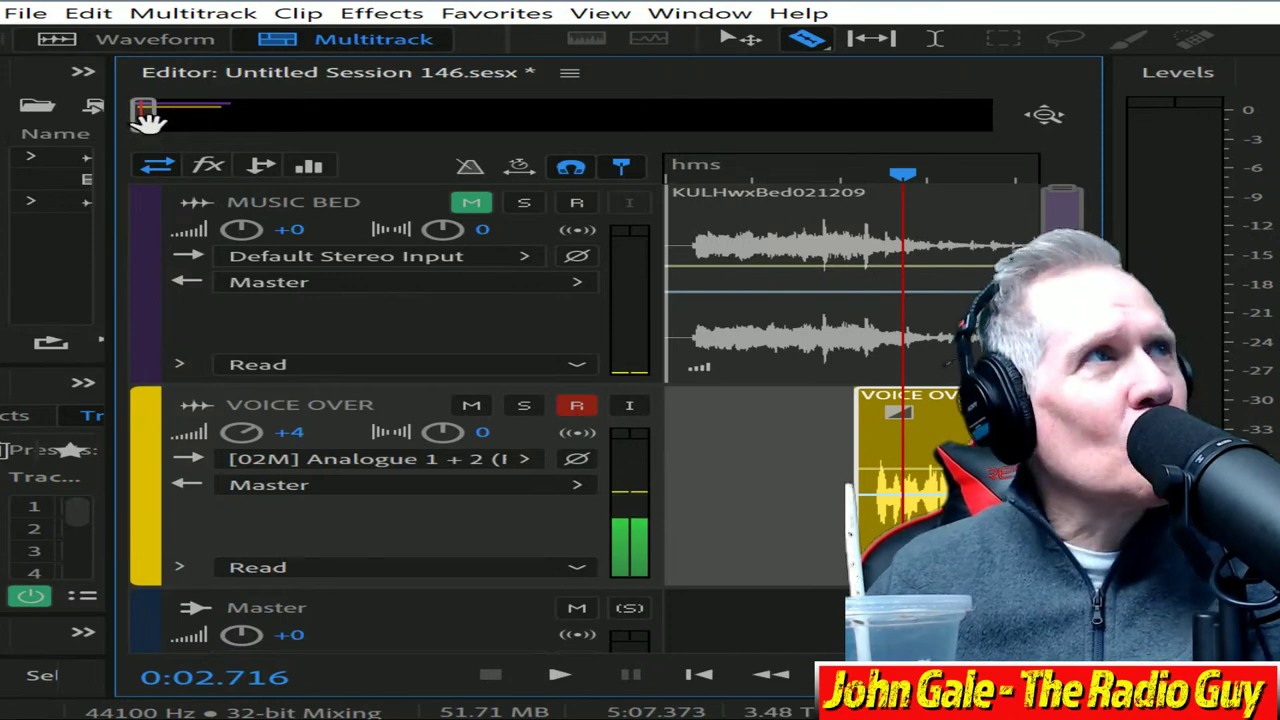
pyautogui.moveTo(157, 124)
pyautogui.mouseDown()
pyautogui.moveTo(137, 123)
pyautogui.moveTo(149, 114)
pyautogui.mouseUp()
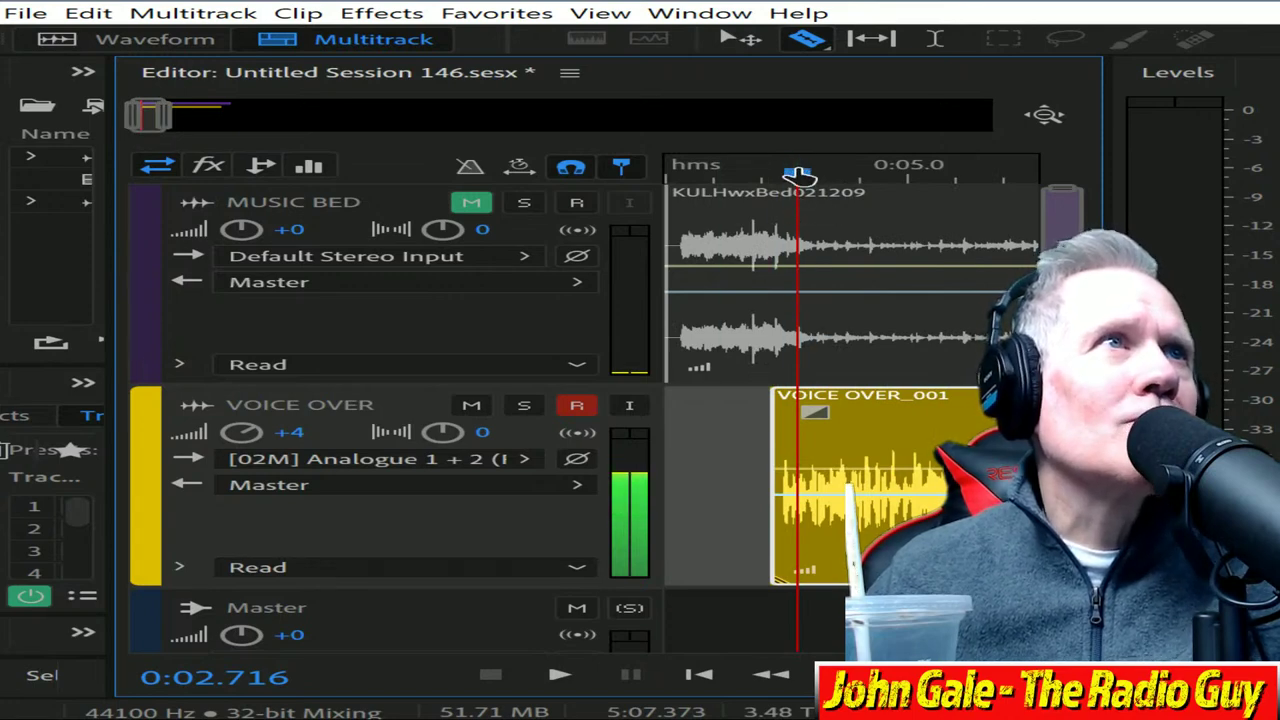
pyautogui.moveTo(800, 176); pyautogui.dragTo(788, 176)
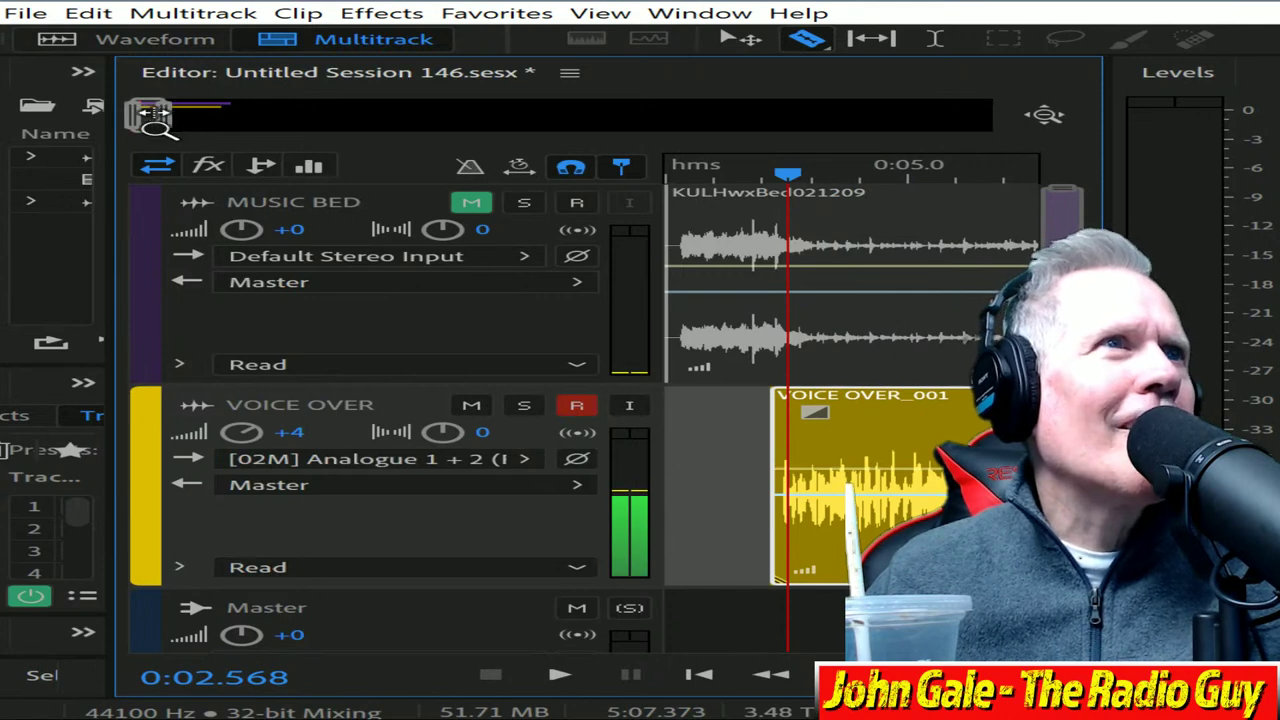
pyautogui.scroll(2, 148, 115)
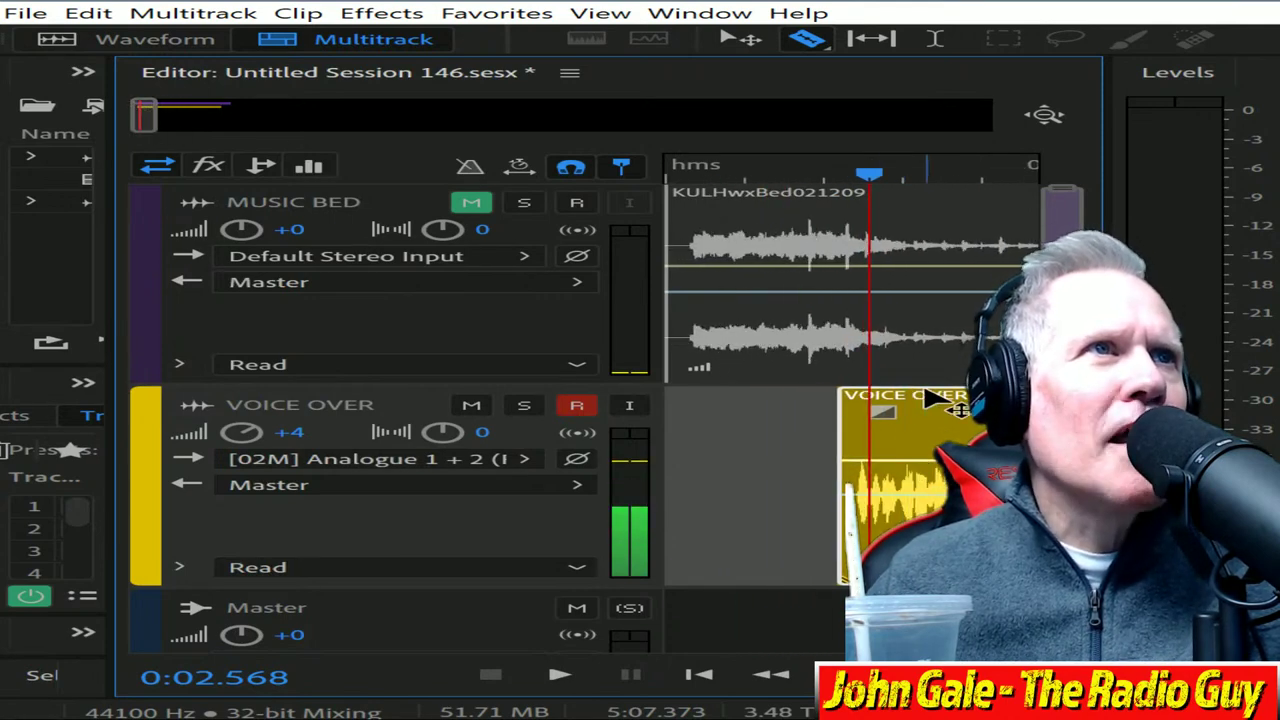
pyautogui.moveTo(930, 396); pyautogui.dragTo(953, 400)
# Step: Unmute the MUSIC BED track and mix the entire session down to a new file
pyautogui.click(478, 203)
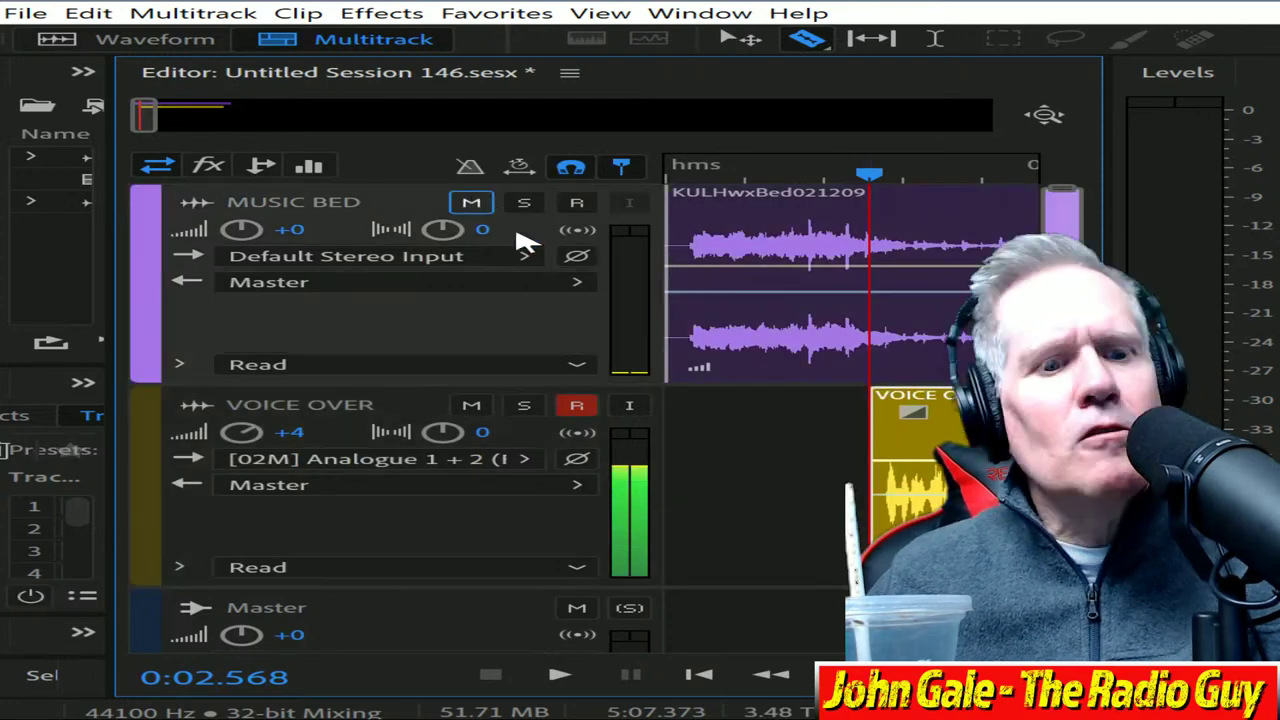
pyautogui.hotkey('ctrl', 'shift', 'alt', 'm')
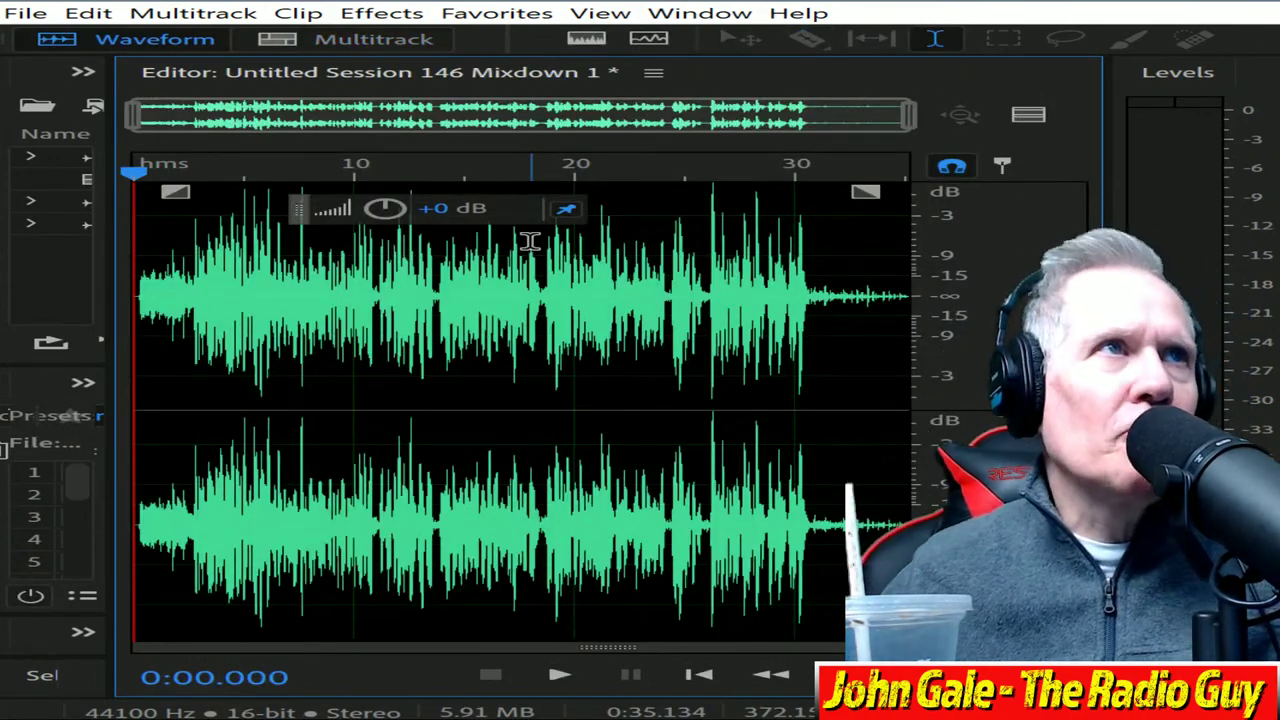
# Step: Select the whole mixdown, boost its level and play it back past the end of the voice
pyautogui.hotkey('ctrl', 'a')
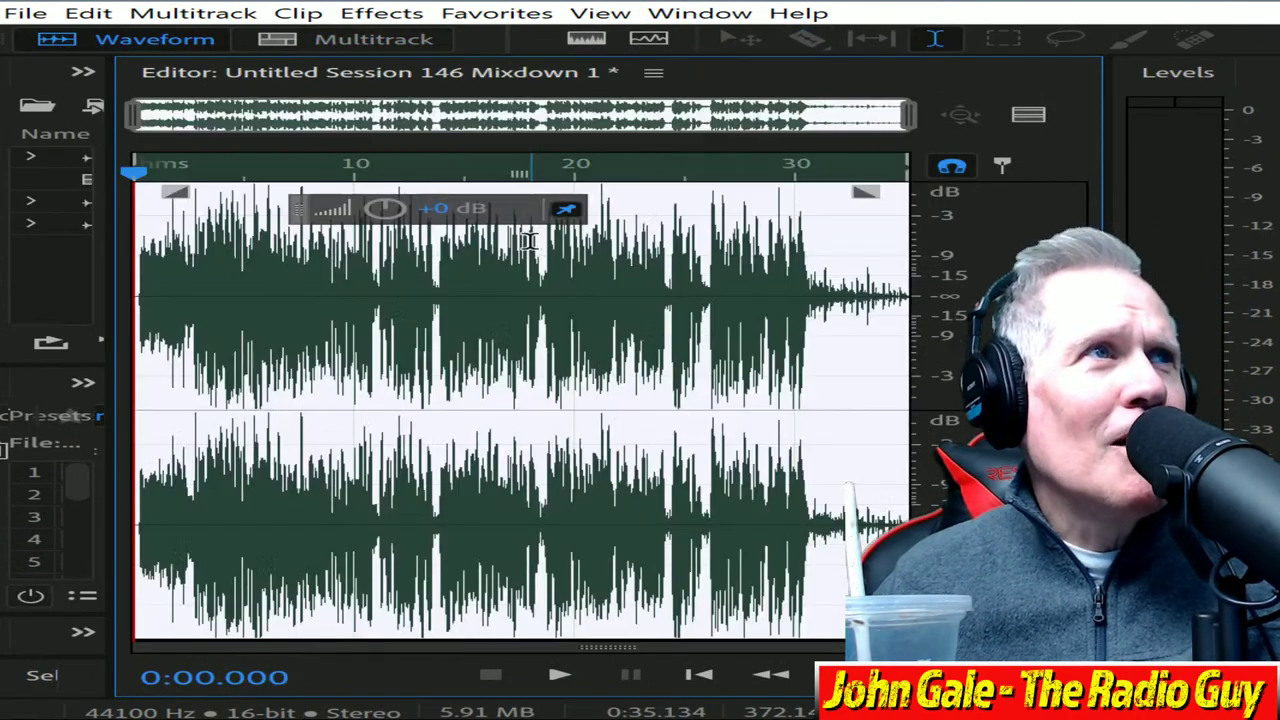
pyautogui.click(560, 677)
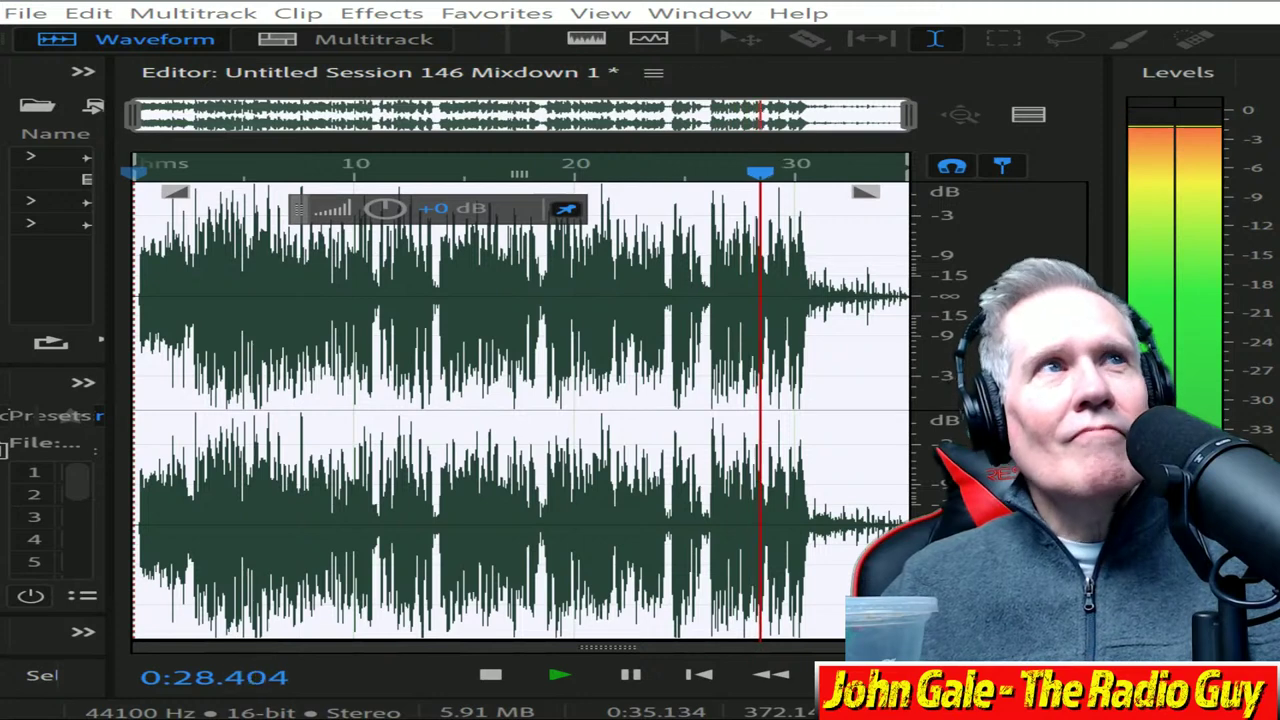
pyautogui.click(491, 676)
# Step: Cut the mixdown at 0:31.468 and delete the rest of the music tail after that point
pyautogui.moveTo(130, 116); pyautogui.dragTo(637, 183)
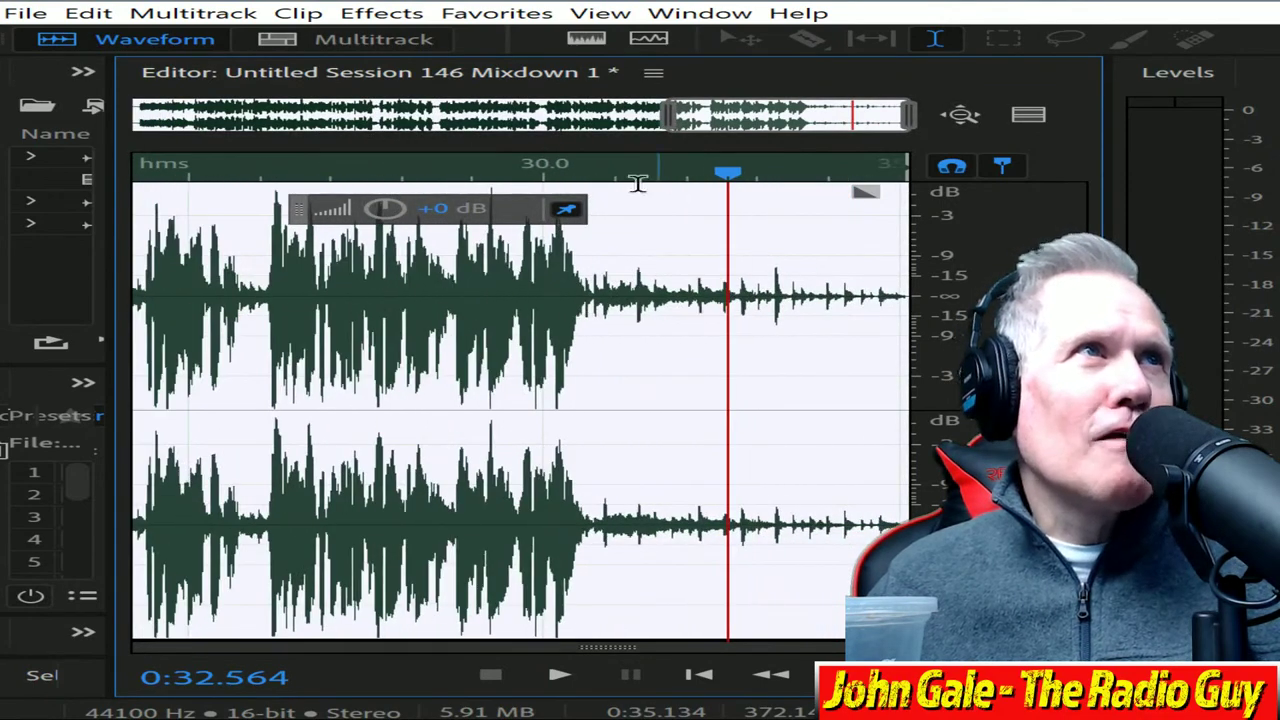
pyautogui.click(648, 303)
pyautogui.hotkey('shift', 'Home')
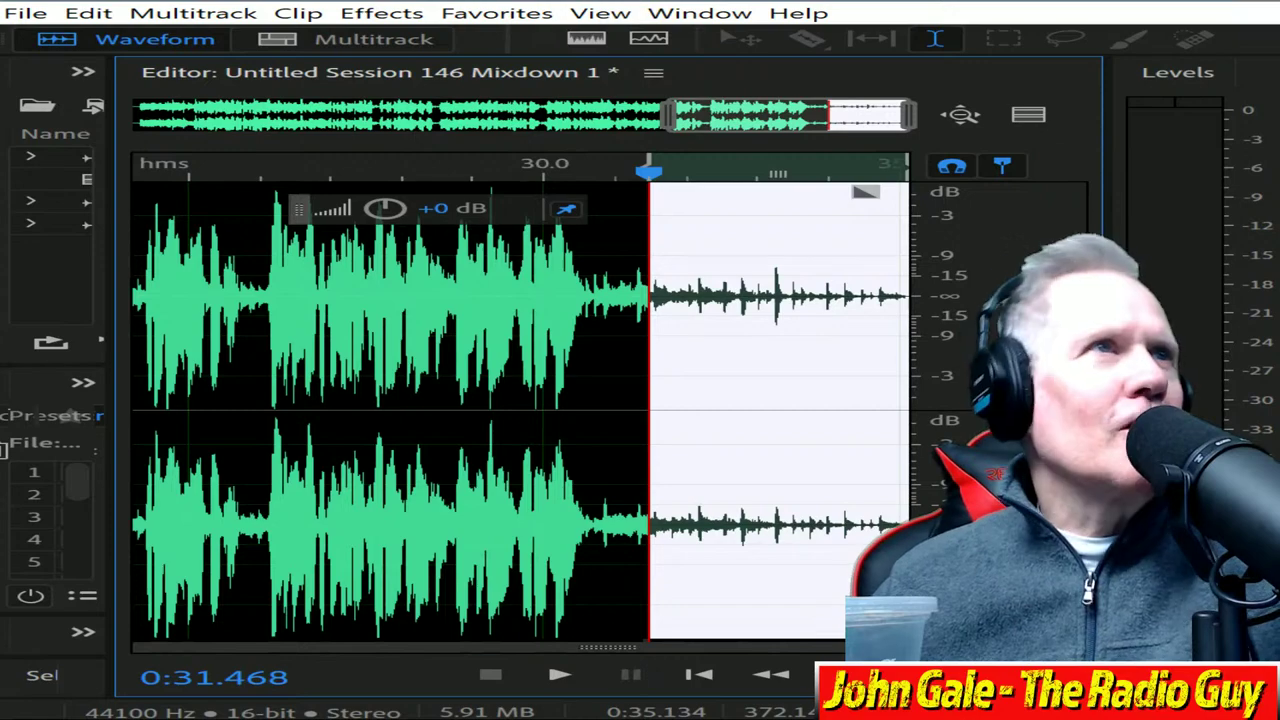
pyautogui.press('Delete')
# Step: Select the music tail from 0:30.593 to the end, apply Fade Out to it and play it back
pyautogui.moveTo(847, 300); pyautogui.dragTo(912, 300)
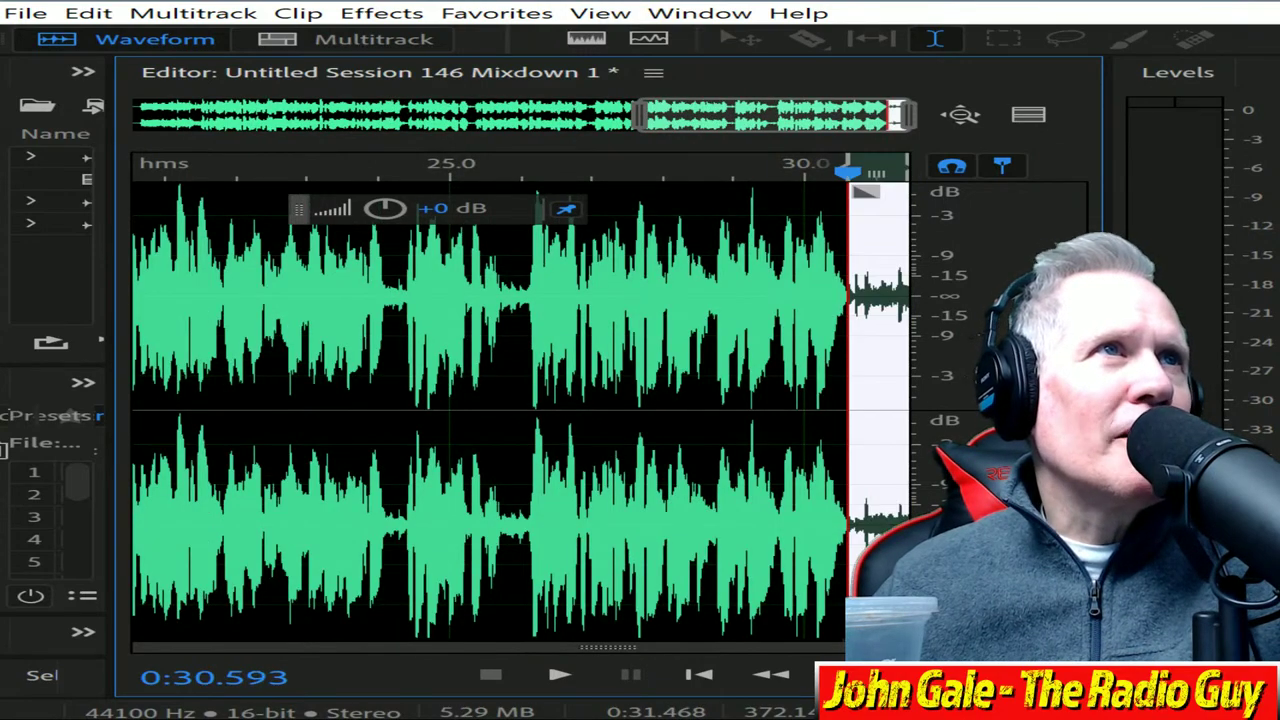
pyautogui.click(488, 18)
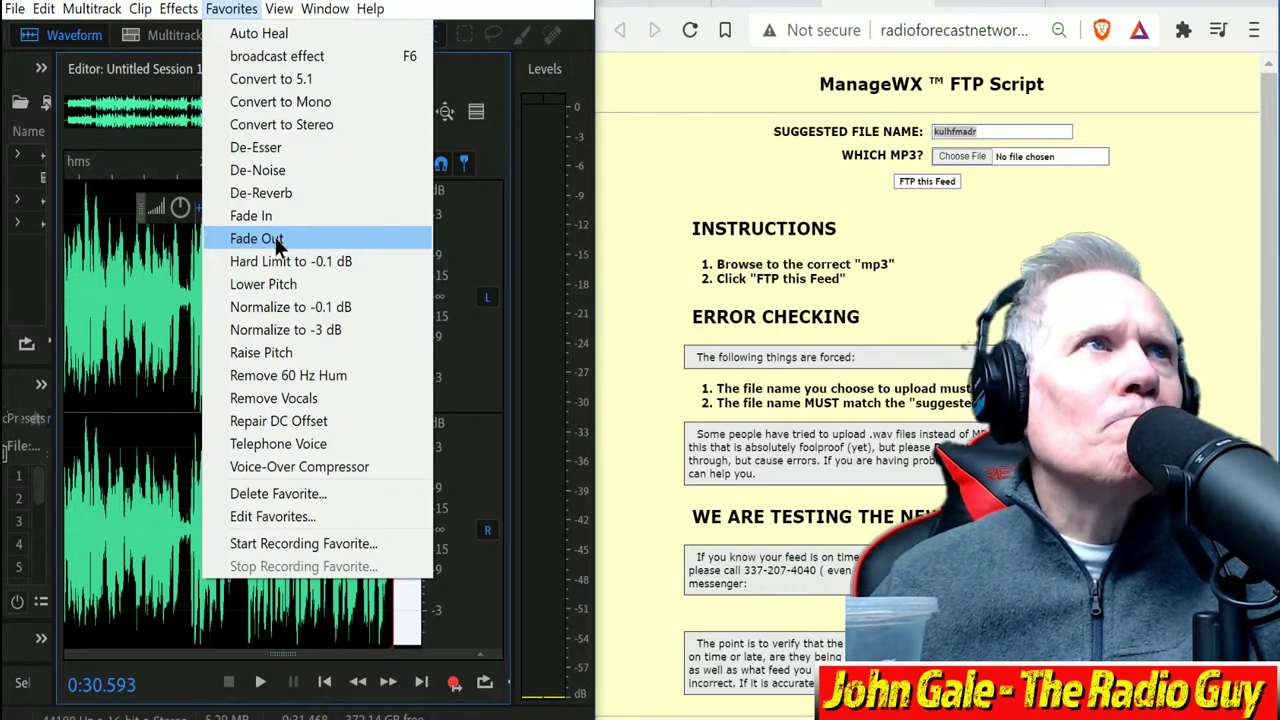
pyautogui.click(258, 239)
pyautogui.press('space')
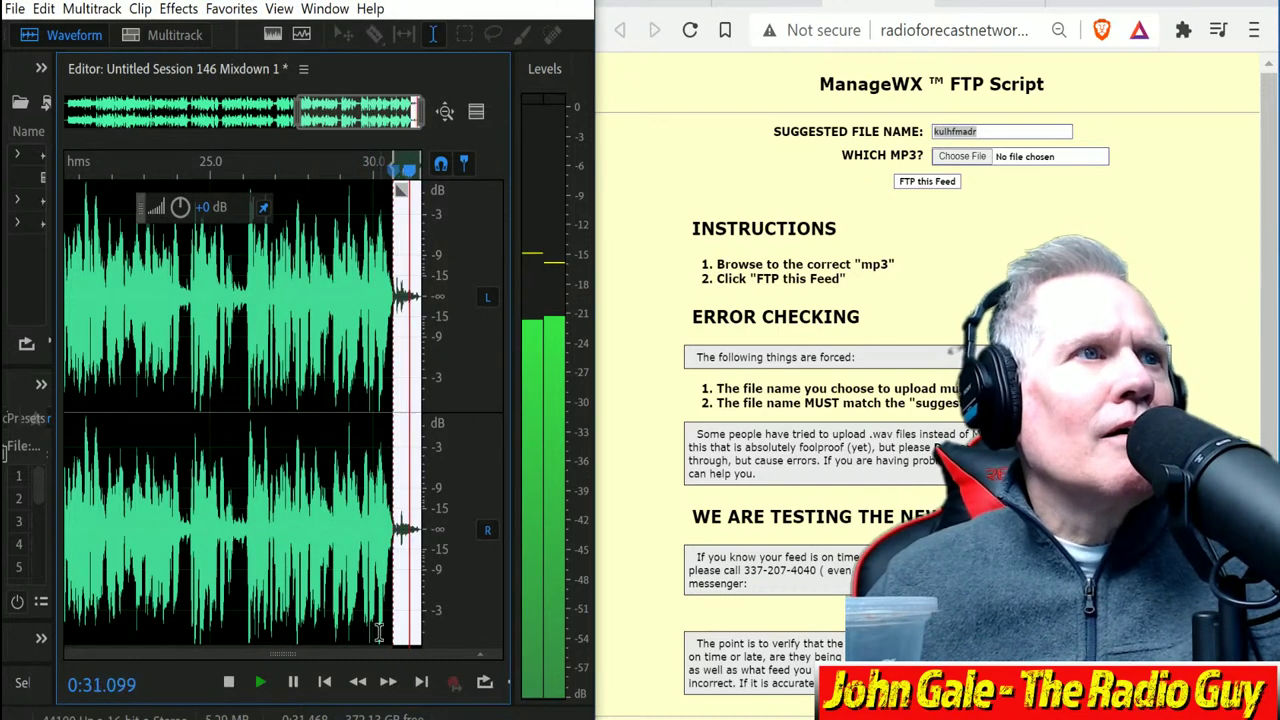
pyautogui.click(311, 519)
# Step: Delete the silence before the opening riff at the start of the mixdown and check the faded end
pyautogui.moveTo(352, 122); pyautogui.dragTo(88, 190)
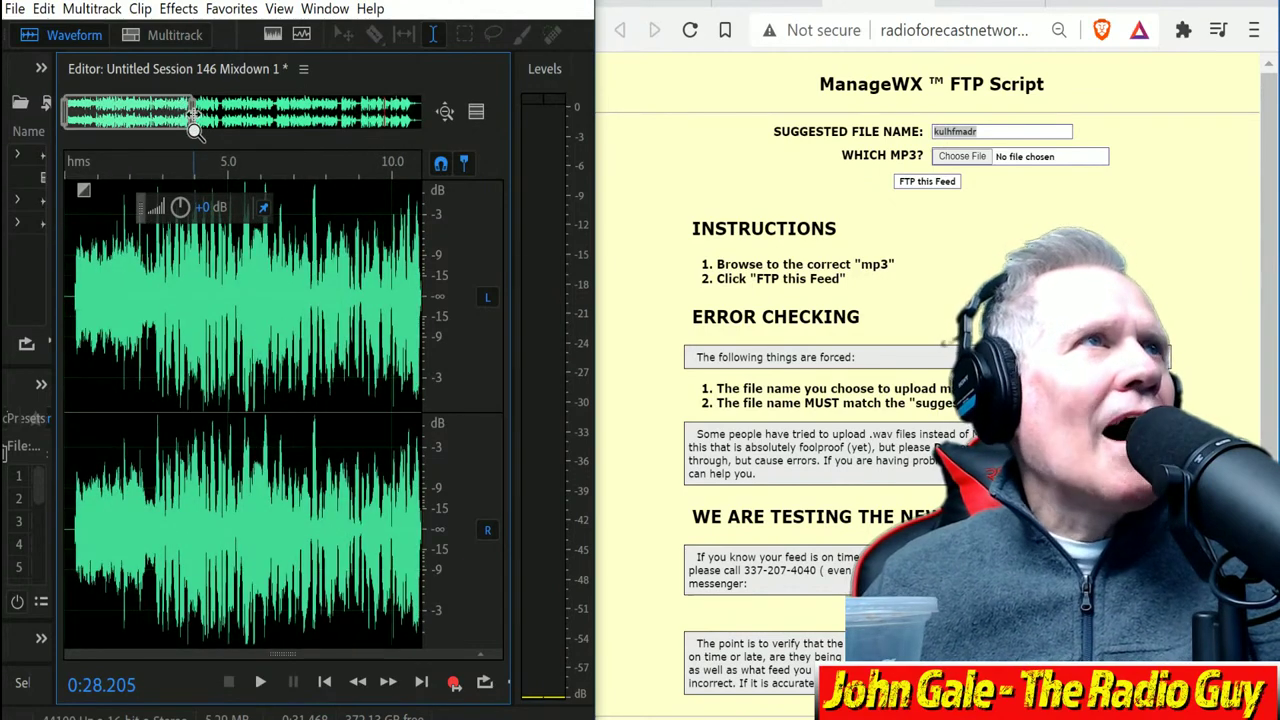
pyautogui.moveTo(185, 115); pyautogui.dragTo(82, 118)
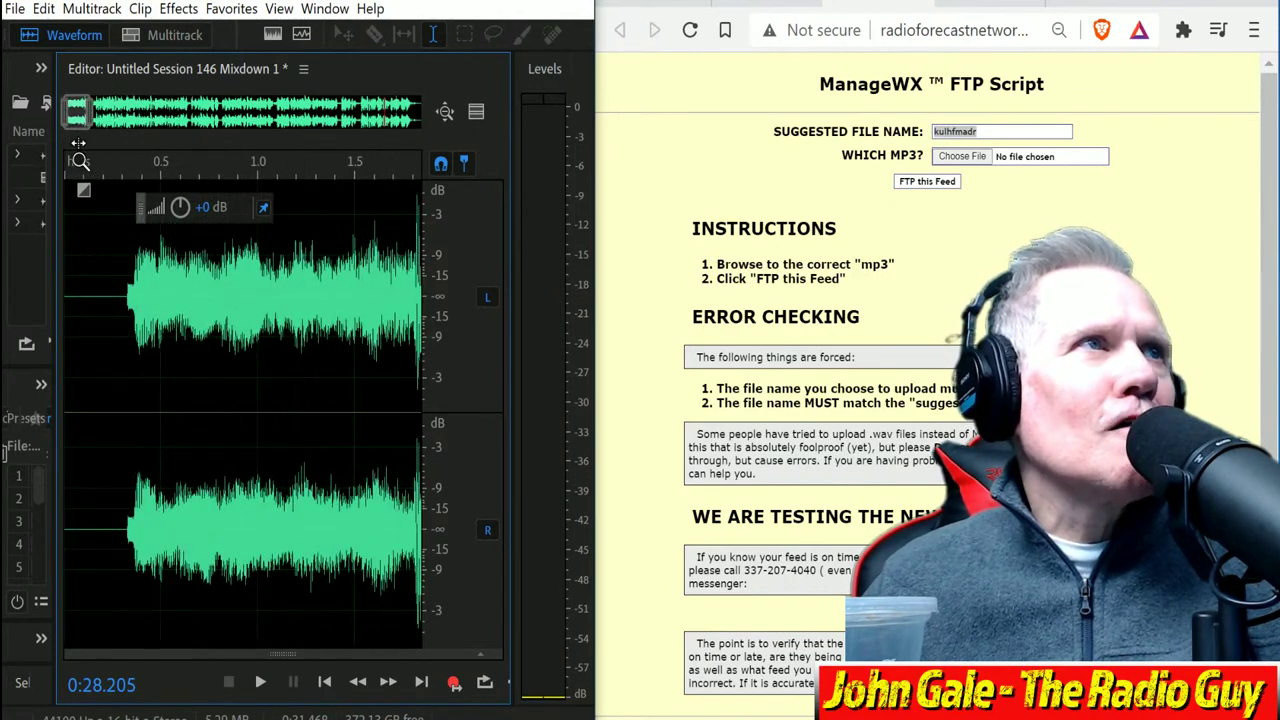
pyautogui.moveTo(125, 298); pyautogui.dragTo(8, 190)
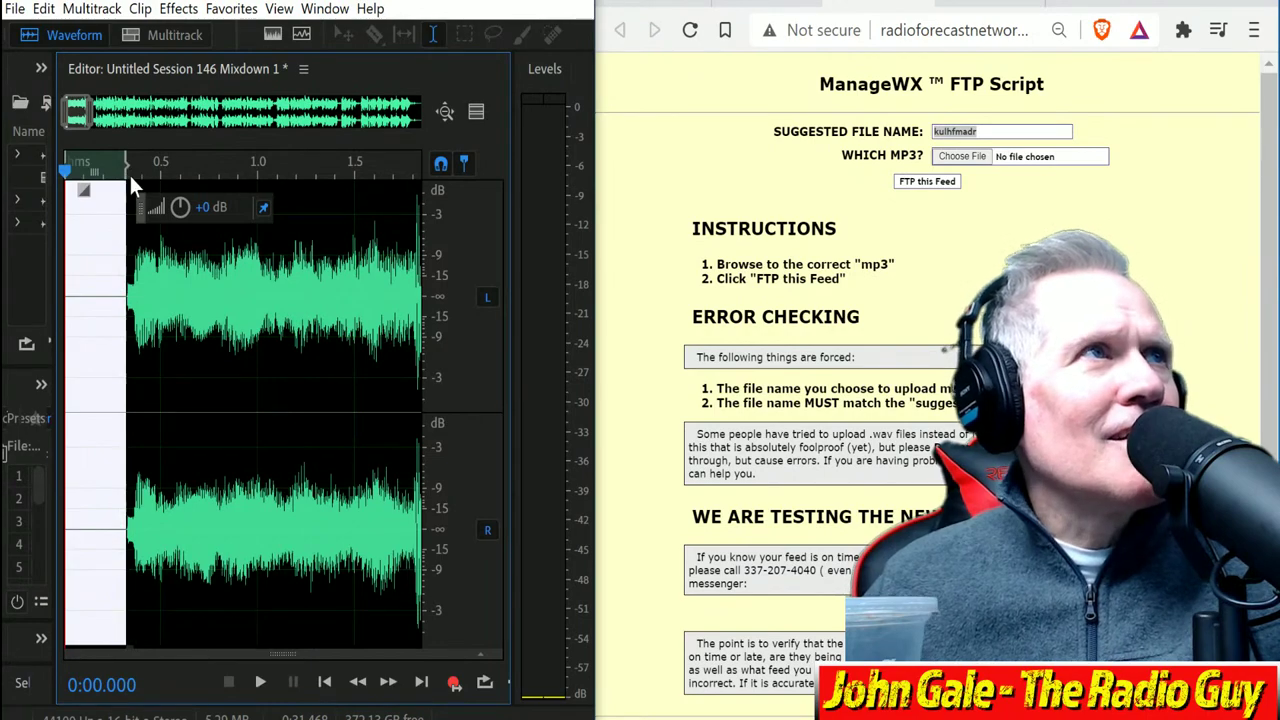
pyautogui.press('Delete')
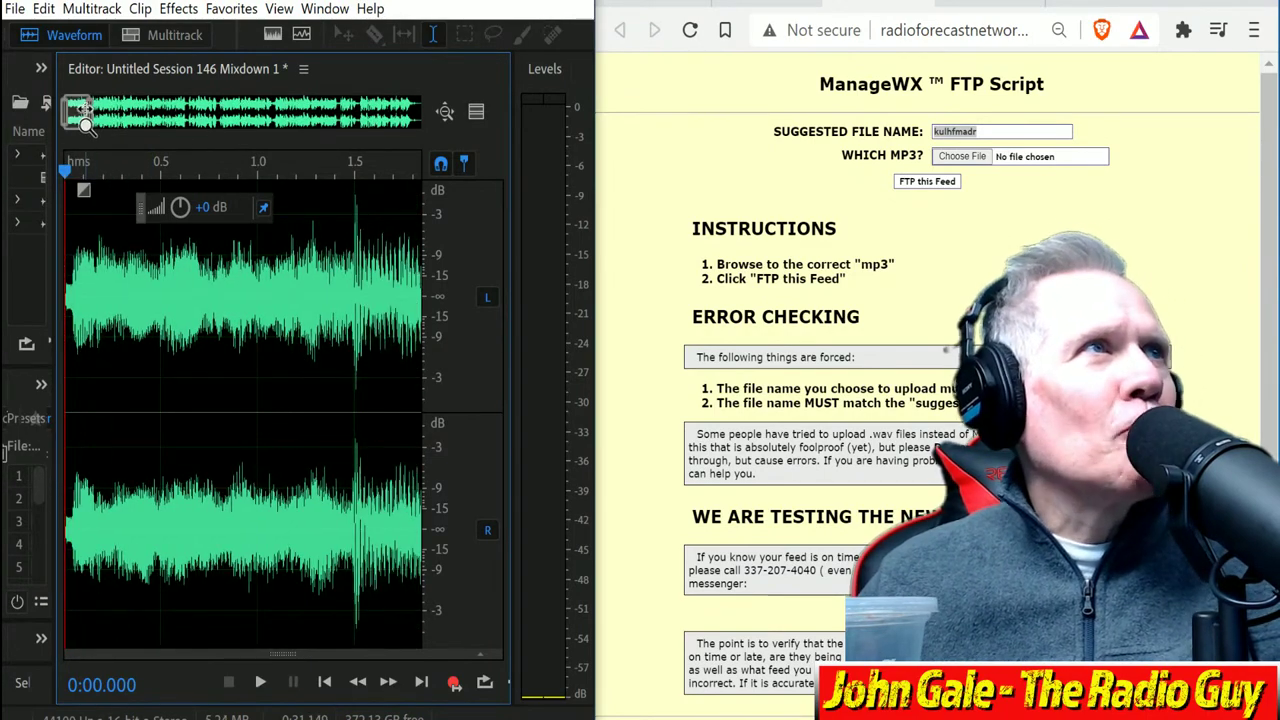
pyautogui.moveTo(88, 118); pyautogui.dragTo(1050, 95)
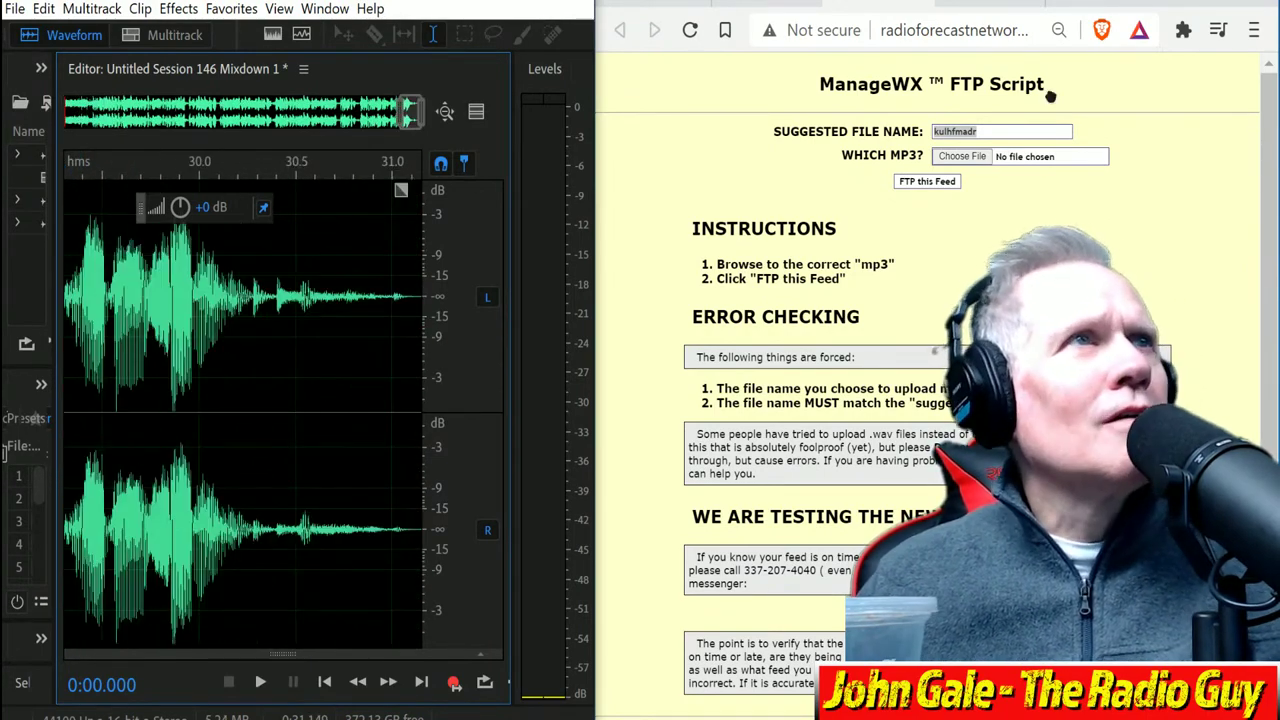
# Step: Export the mixdown as kulhfmadr.mp3 in MP3 format to drive E:, overwriting the existing file
pyautogui.hotkey('ctrl', 'shift', 'e')
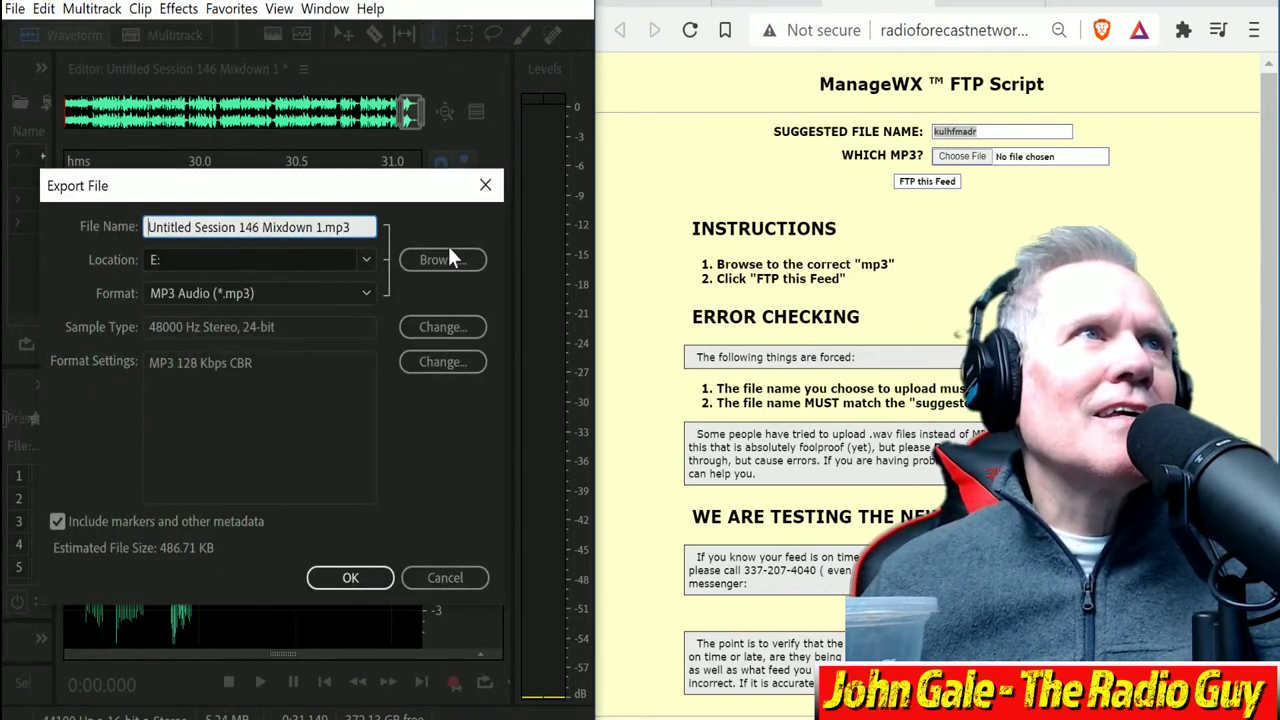
pyautogui.moveTo(322, 228); pyautogui.dragTo(33, 212)
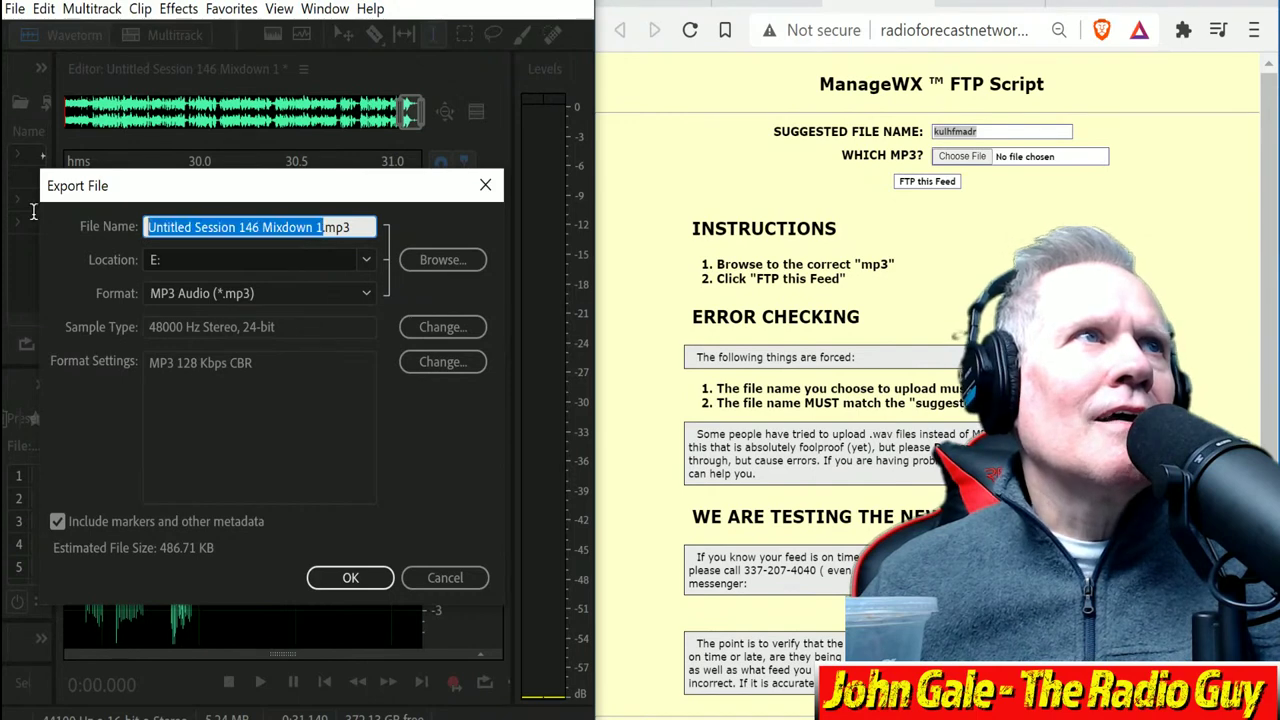
pyautogui.write('kulhfmadr')
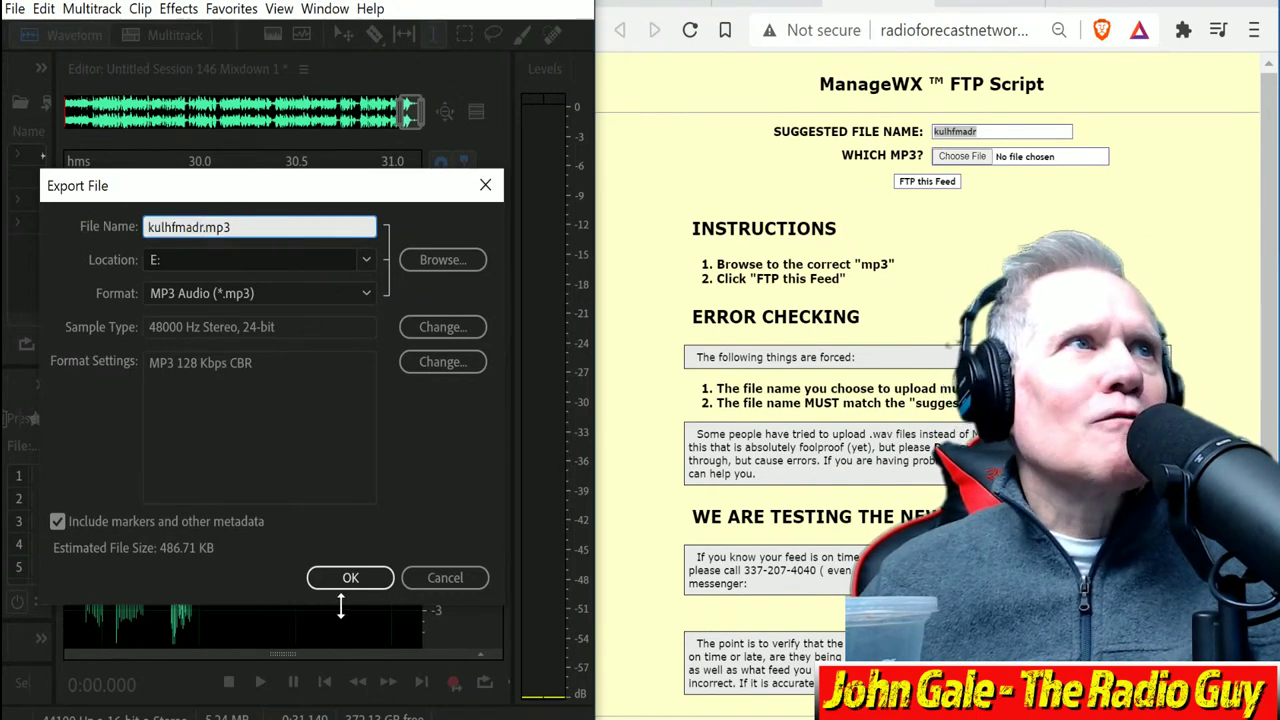
pyautogui.click(364, 580)
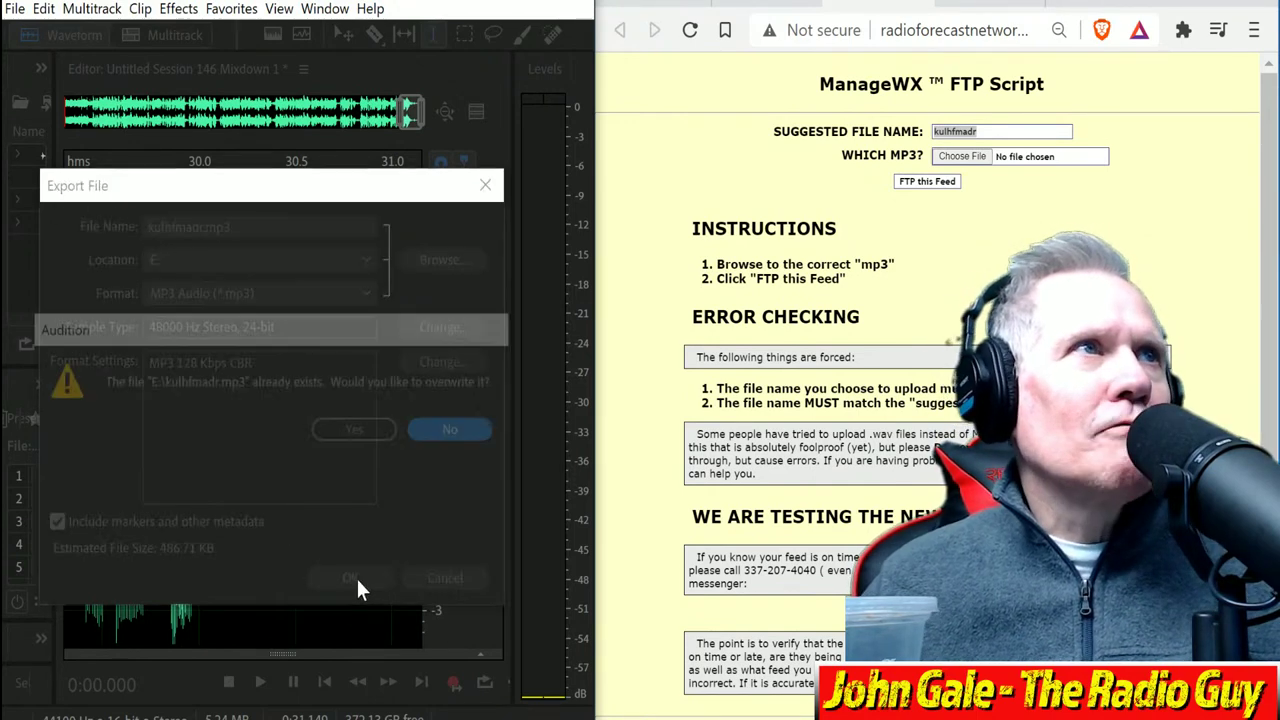
pyautogui.click(375, 435)
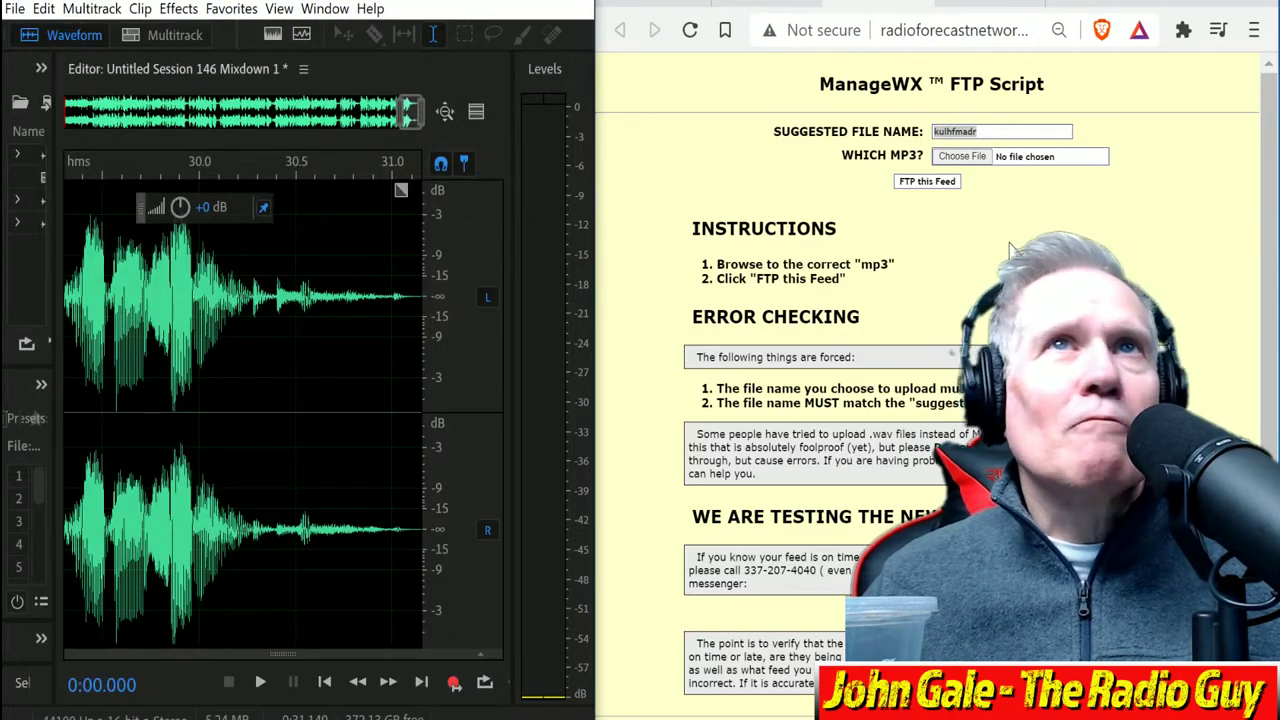
# Step: Choose kulhfmadr.mp3 from drive E: in the ManageWX FTP form and upload the feed
pyautogui.click(966, 159)
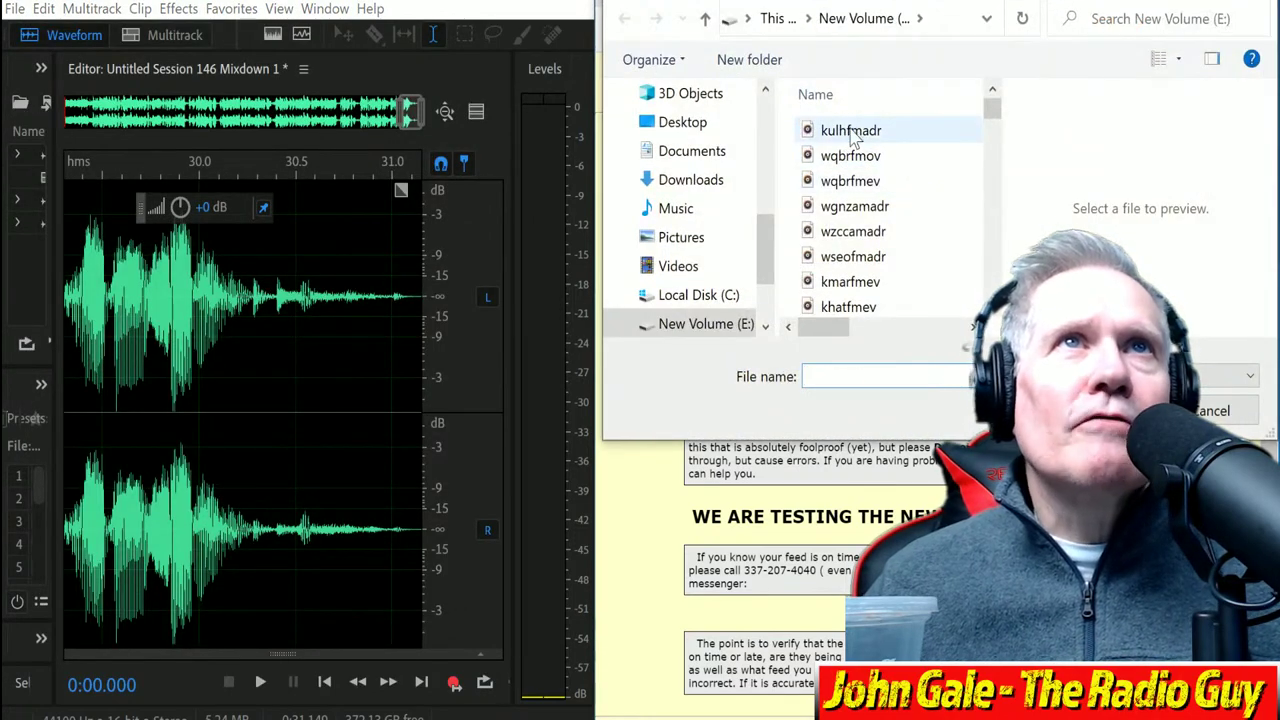
pyautogui.click(850, 132)
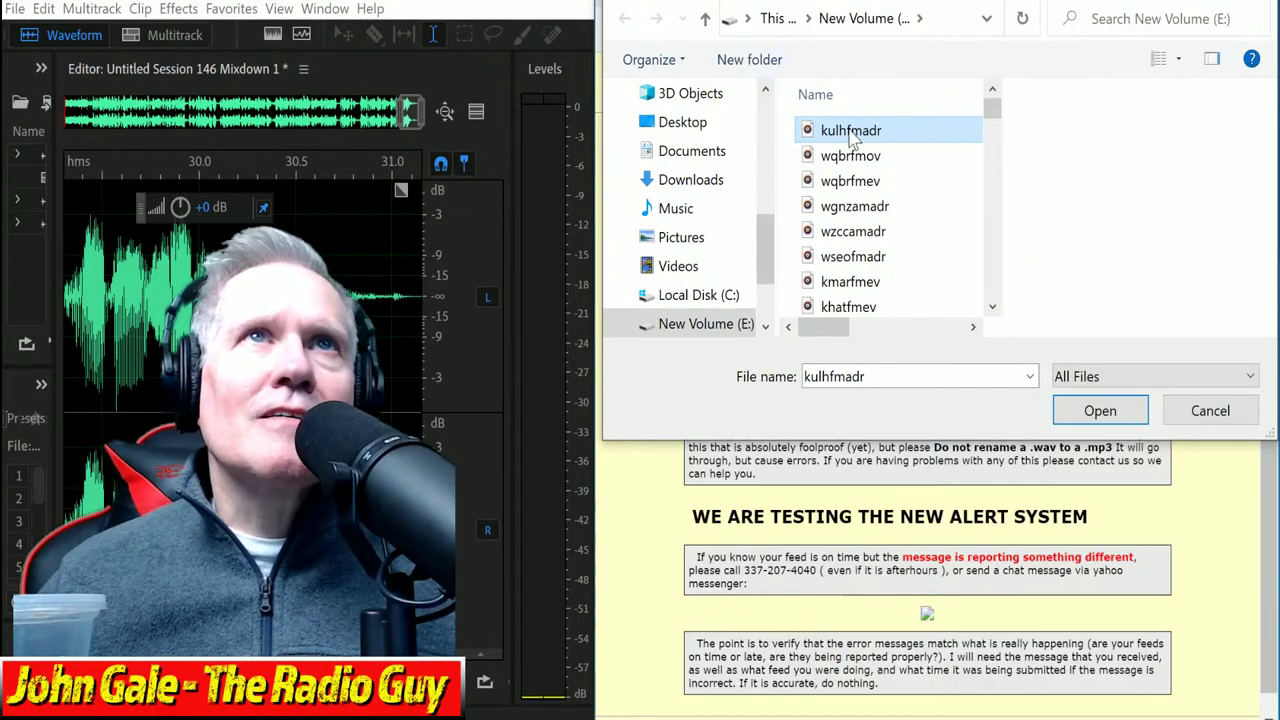
pyautogui.click(1100, 411)
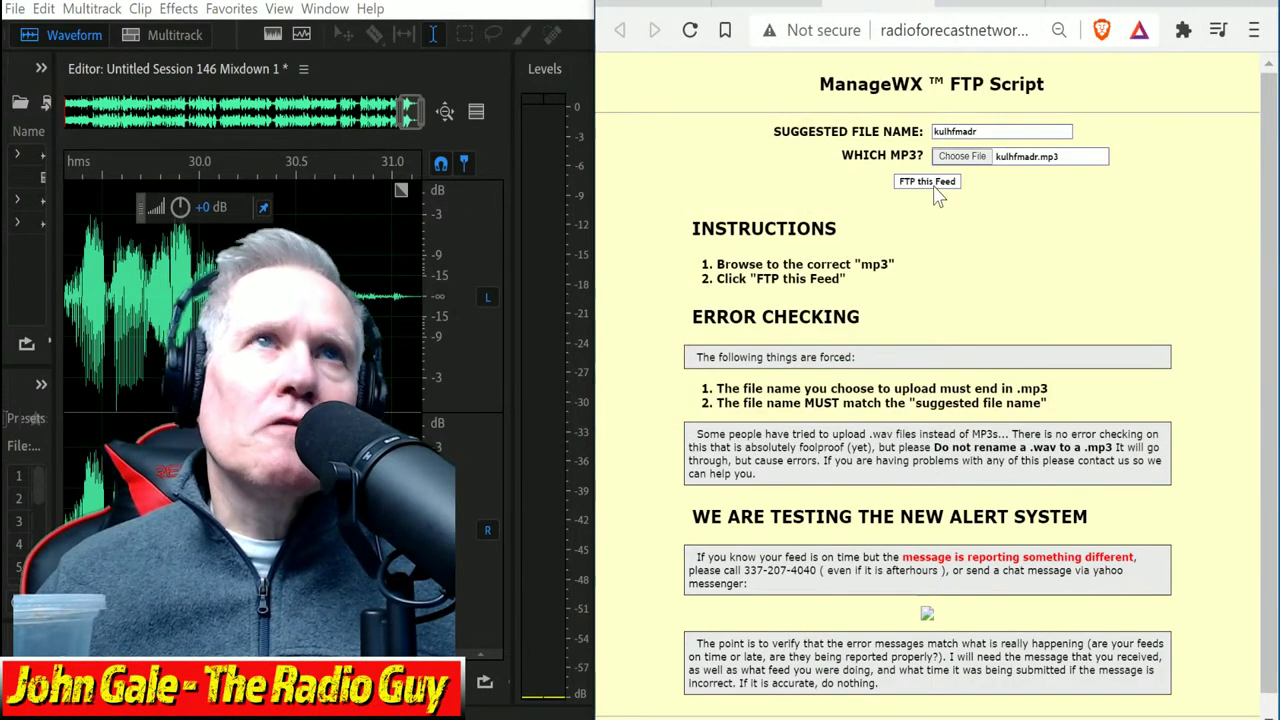
pyautogui.click(934, 186)
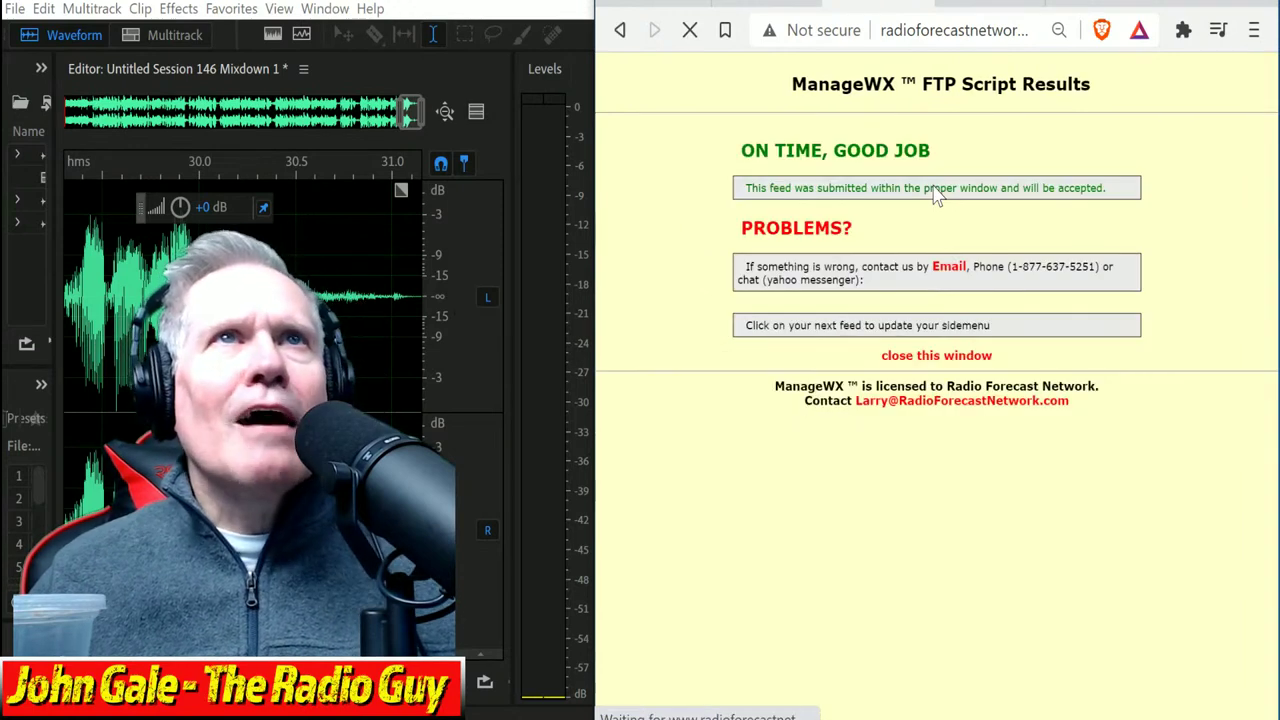
# Step: Close the FTP results page and open the KEYE AM 2:02 PM feed from the station list
pyautogui.click(955, 370)
pyautogui.click(822, 8)
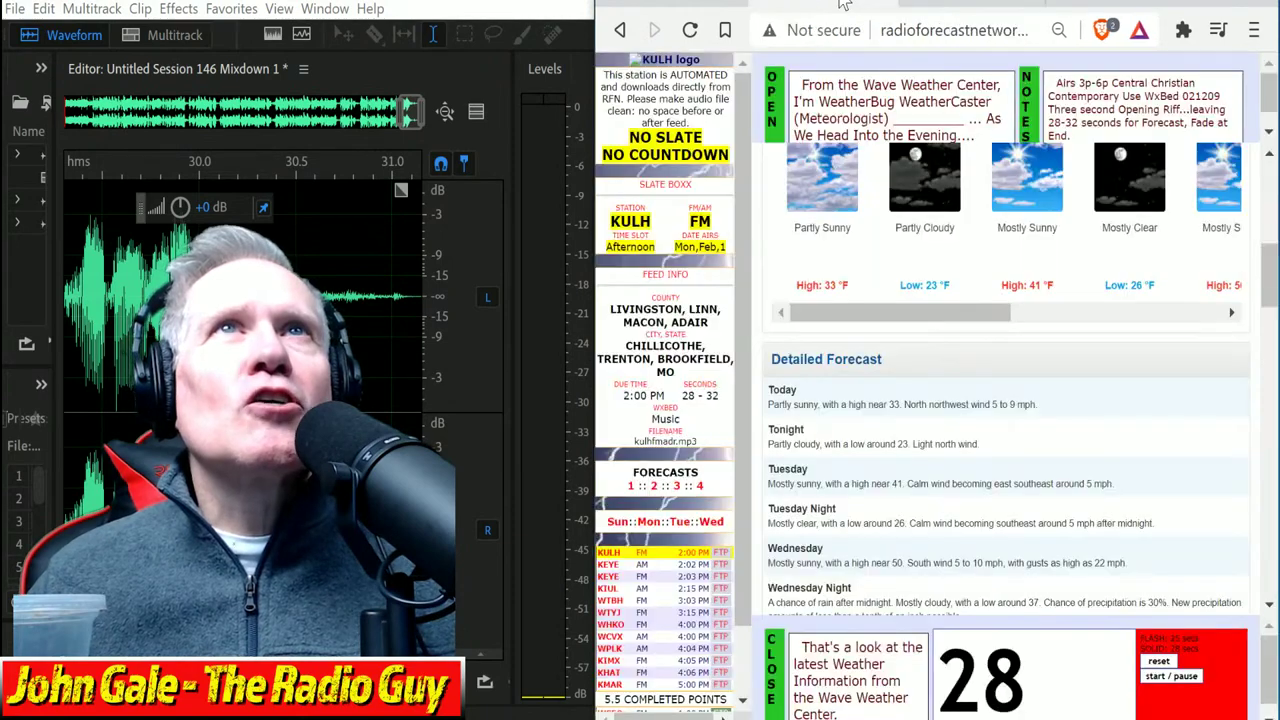
pyautogui.click(614, 576)
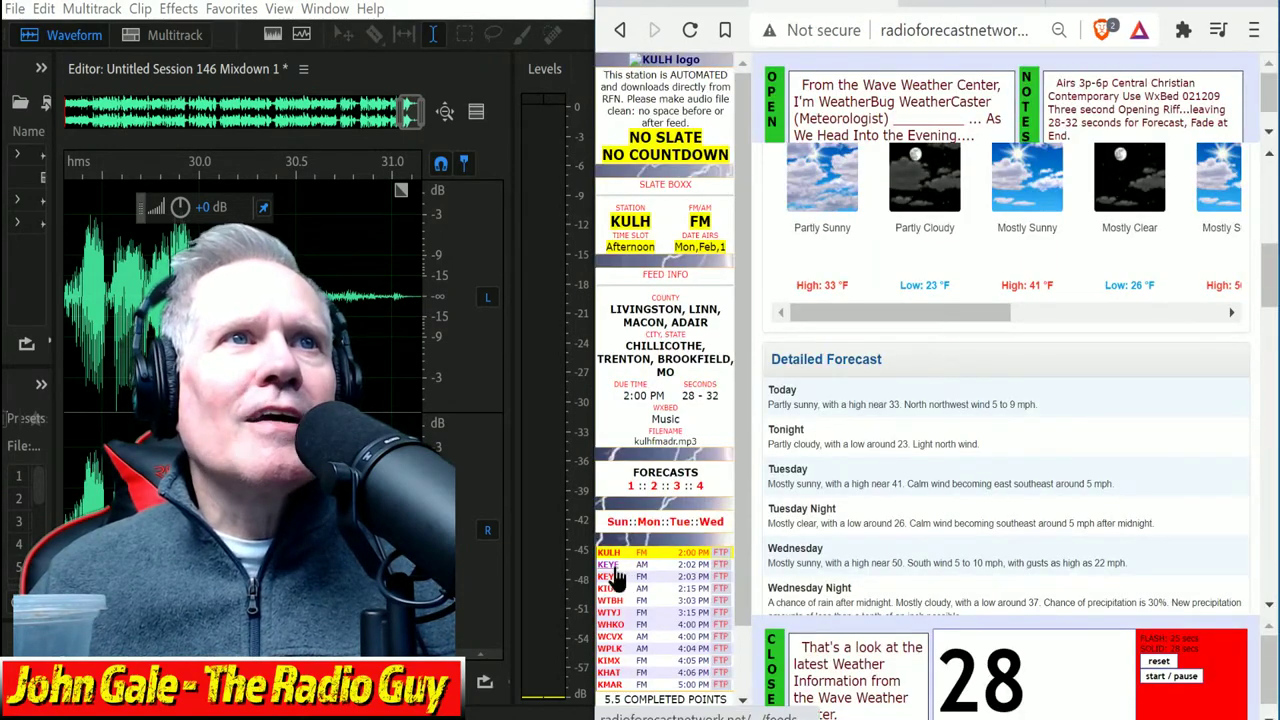
# Step: Close all open audio files without saving and create a new multitrack session from the template
pyautogui.click(15, 8)
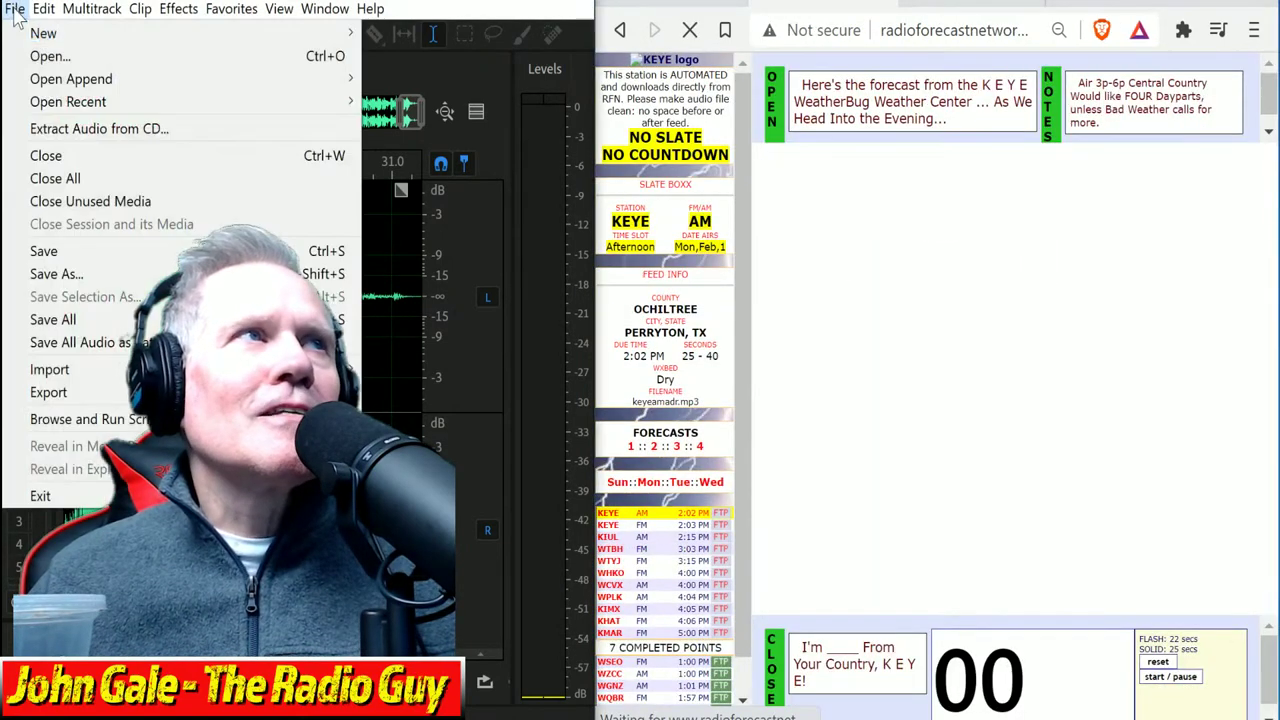
pyautogui.click(98, 178)
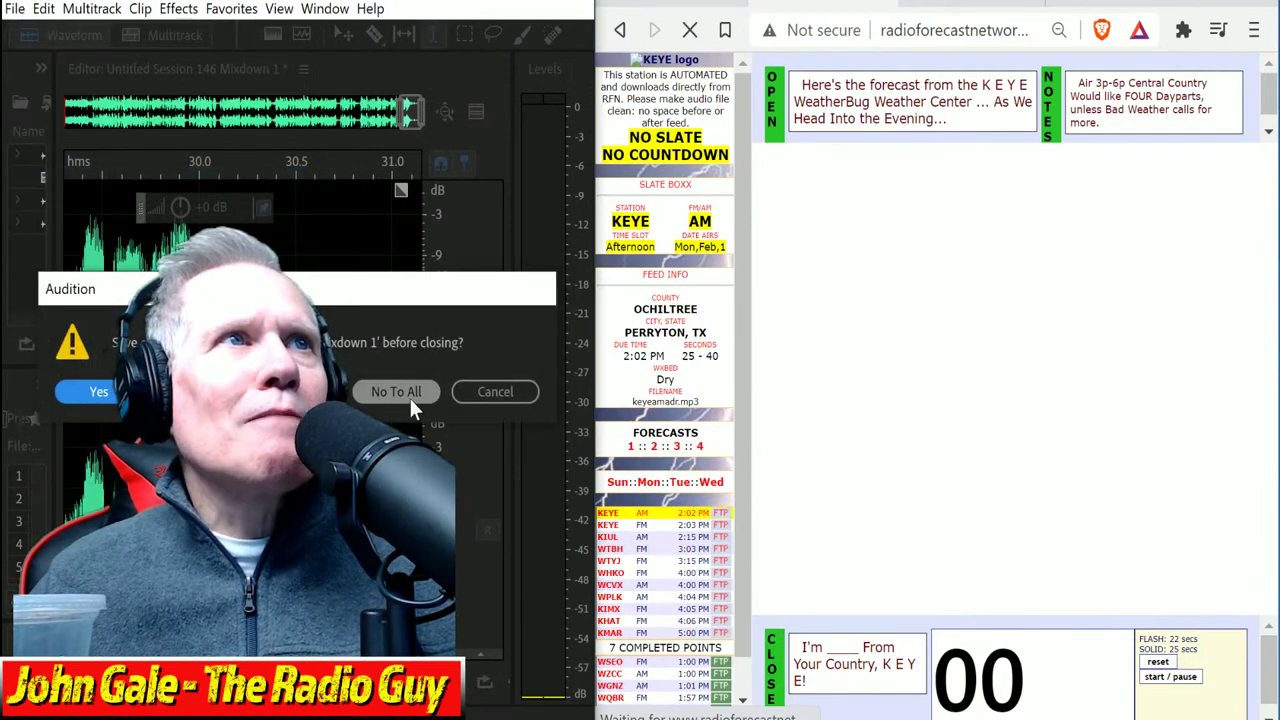
pyautogui.click(407, 392)
pyautogui.click(182, 36)
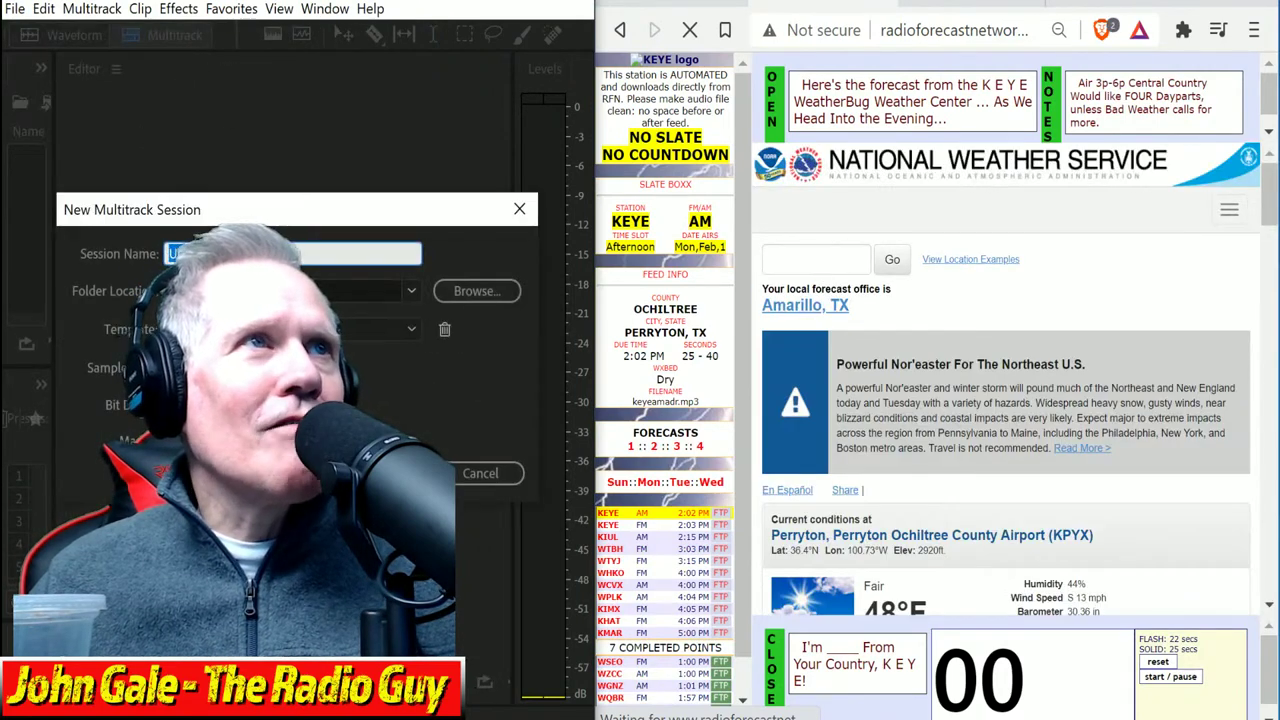
pyautogui.click(407, 332)
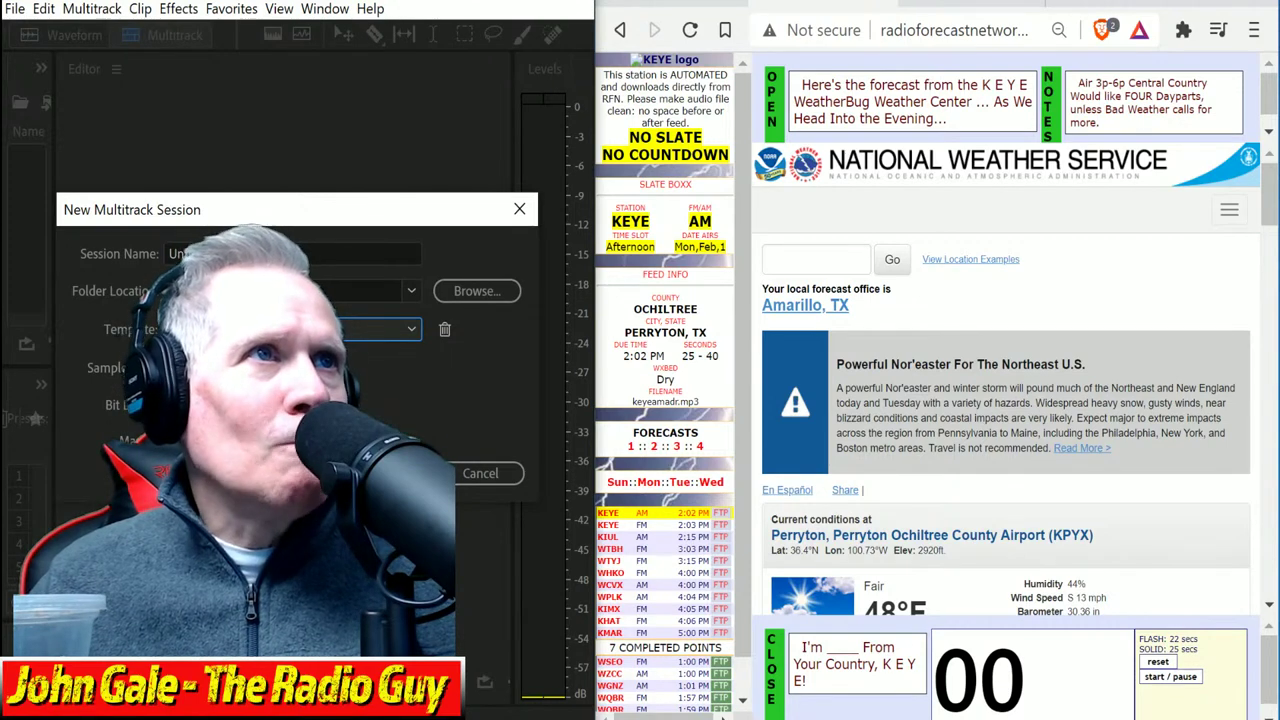
pyautogui.press('Return')
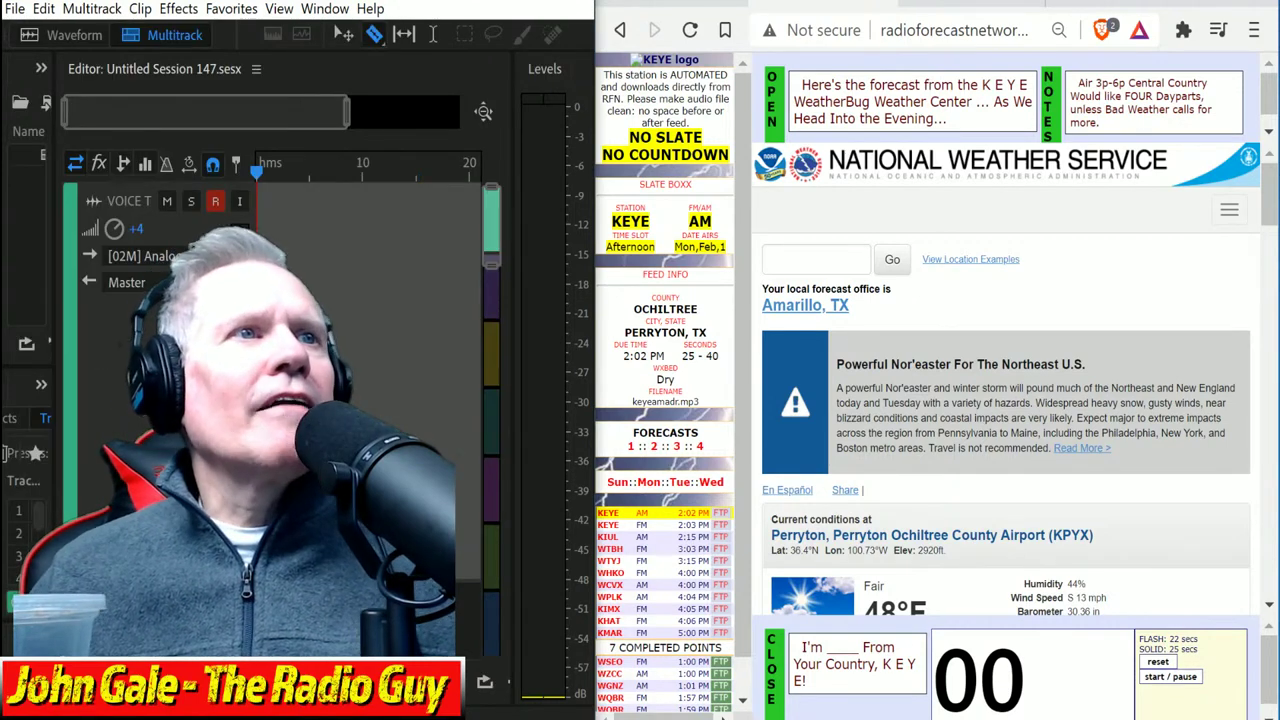
# Step: Record the KEYE AM forecast on the voice track, reading from Perryton's detailed forecast and timing the read with the feed page's timer
pyautogui.hotkey('shift', 'space')
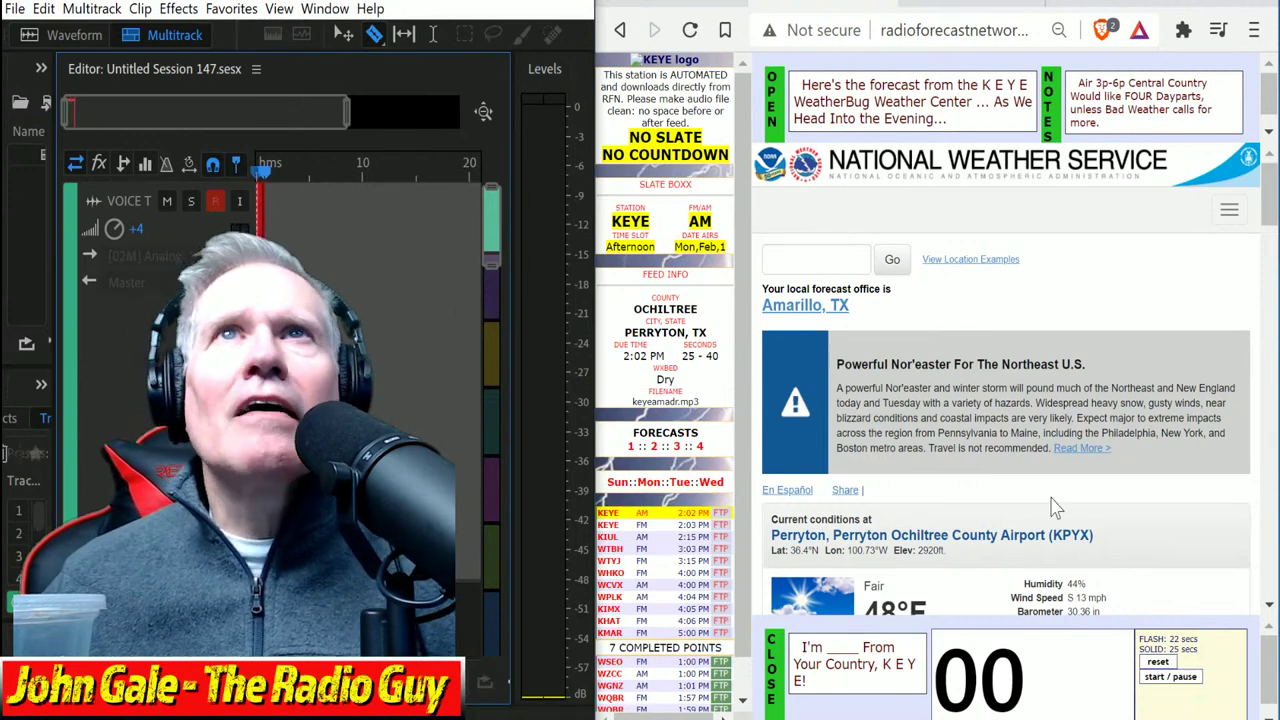
pyautogui.scroll(-1, 1068, 492)
pyautogui.scroll(-5, 1068, 492)
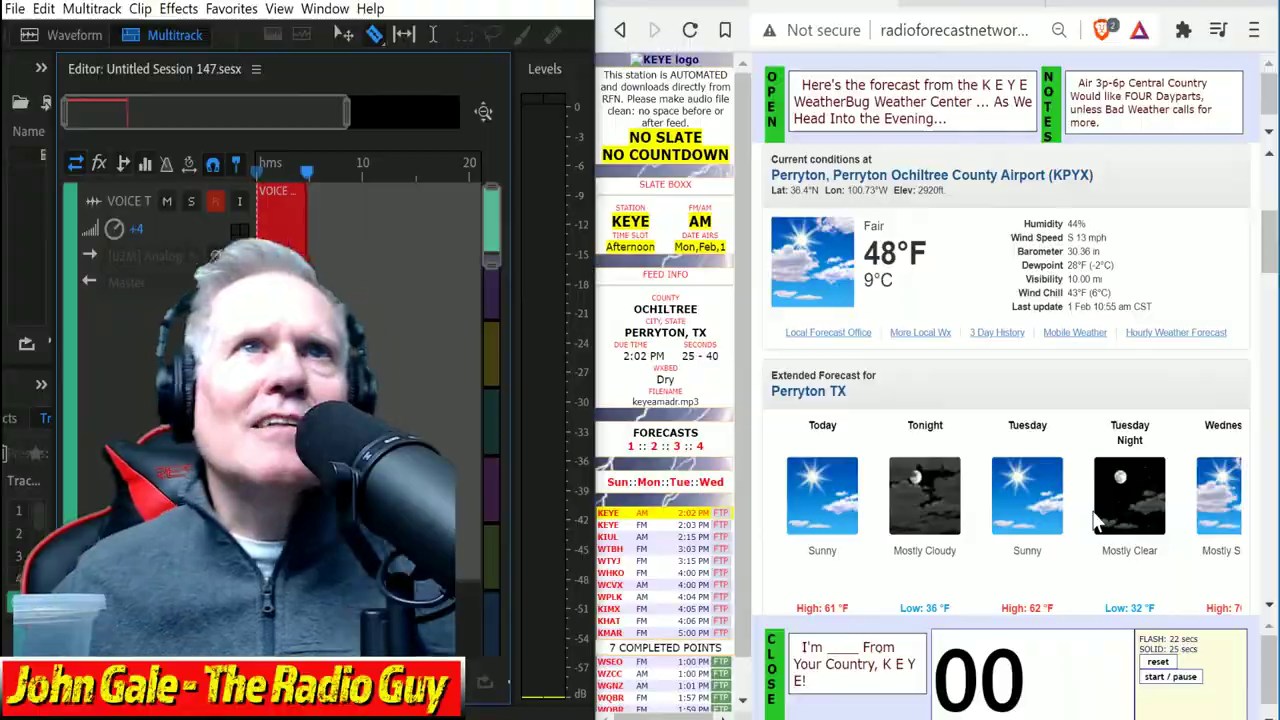
pyautogui.scroll(-5, 1022, 458)
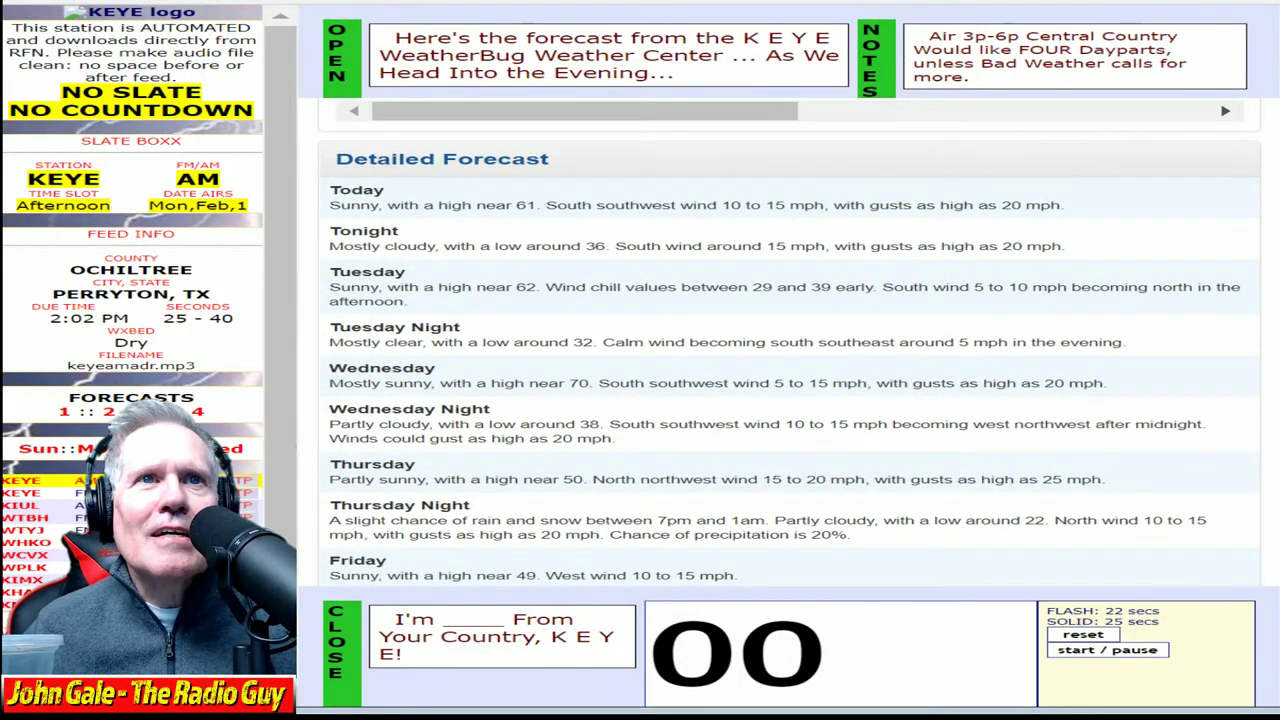
pyautogui.click(1110, 650)
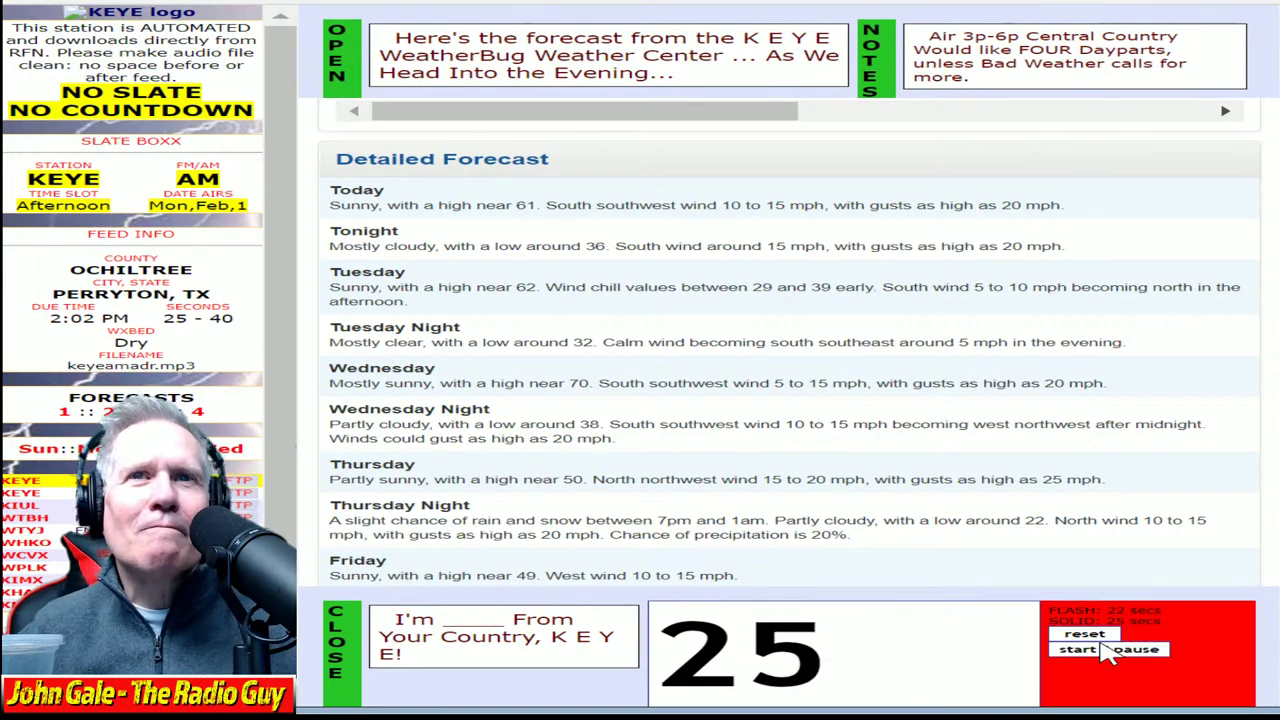
pyautogui.click(1108, 651)
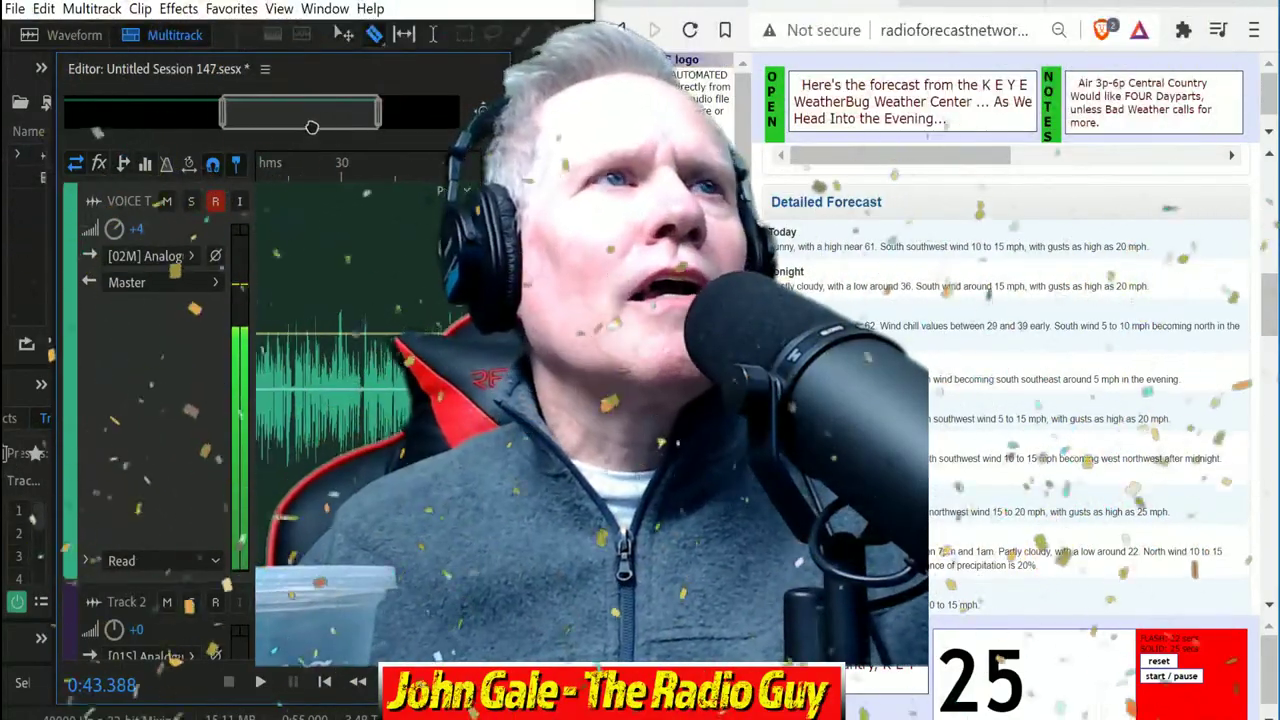
# Step: Split the voice clip at about 0:15, just before the good take, delete the earlier part and move the rest to the session start
pyautogui.moveTo(260, 146); pyautogui.dragTo(244, 147)
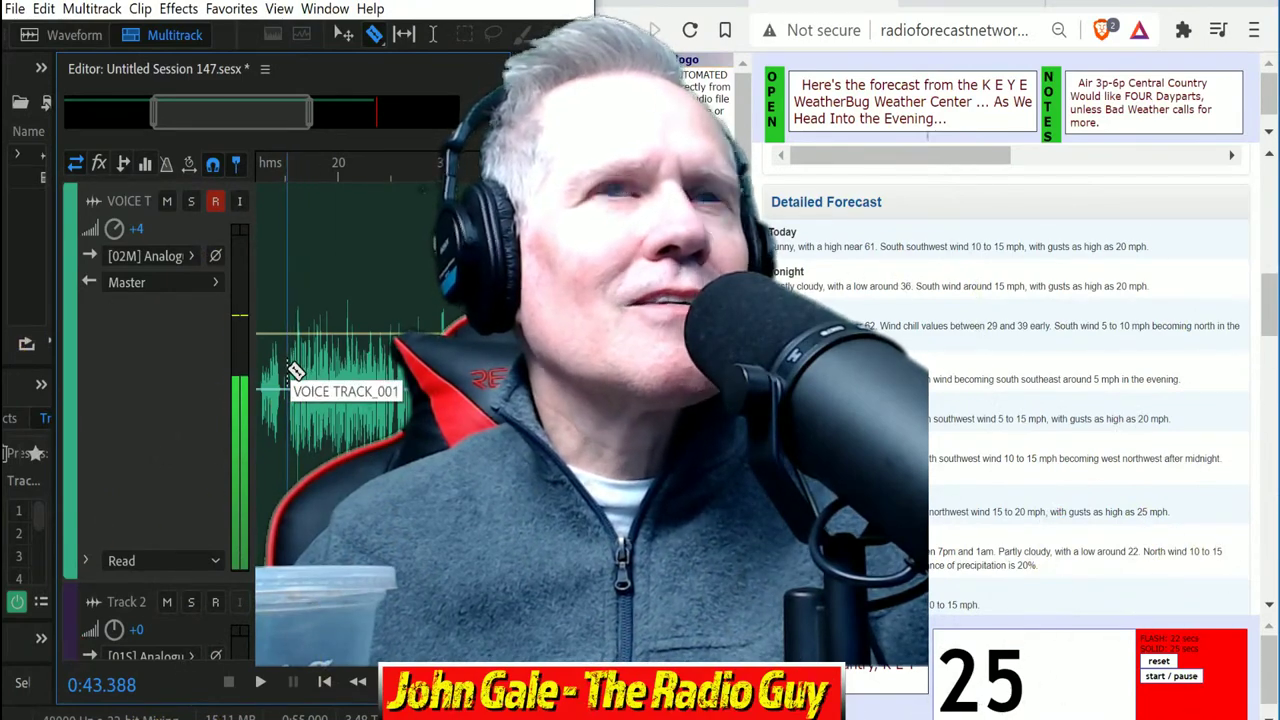
pyautogui.click(339, 340)
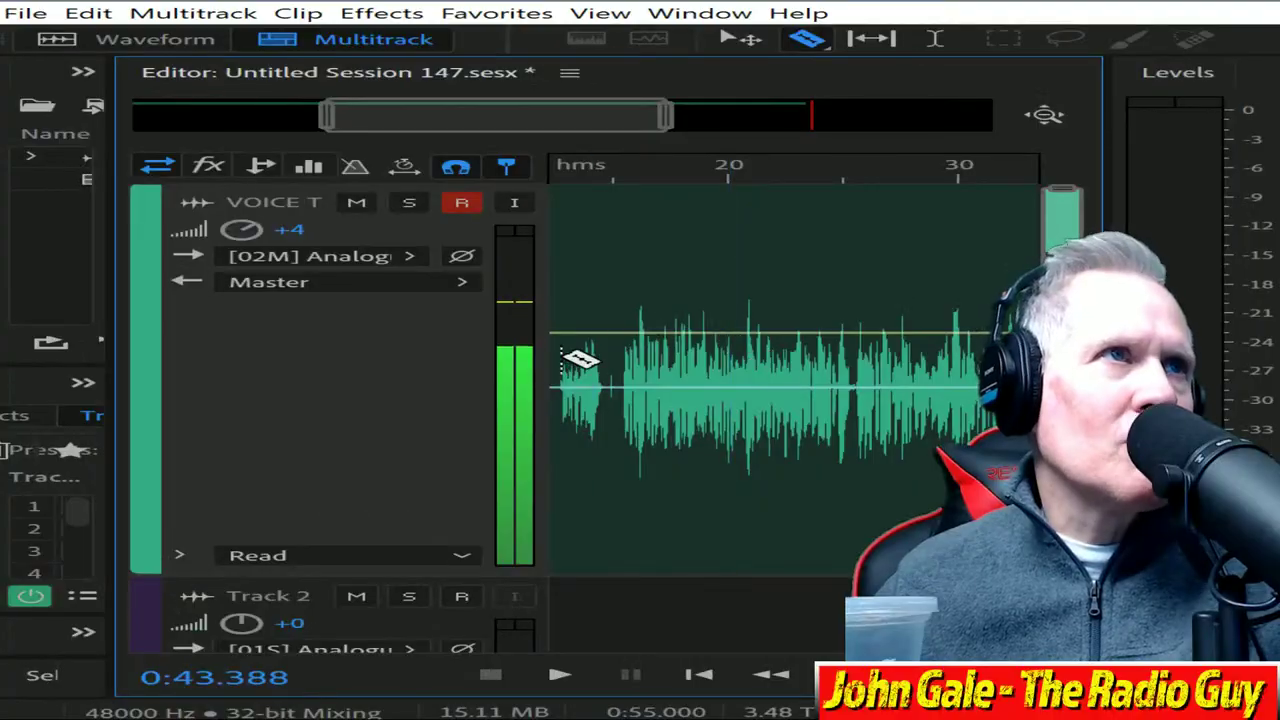
pyautogui.click(623, 345)
pyautogui.press('Delete')
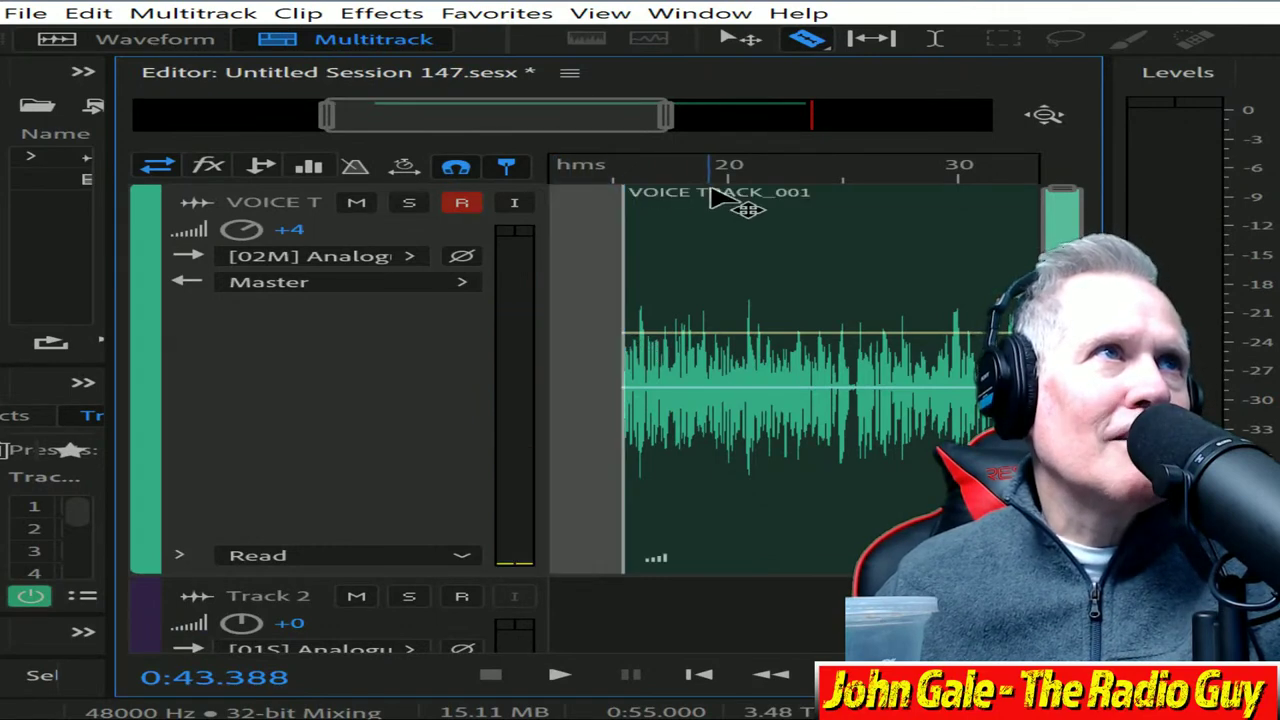
pyautogui.moveTo(743, 206); pyautogui.dragTo(148, 258)
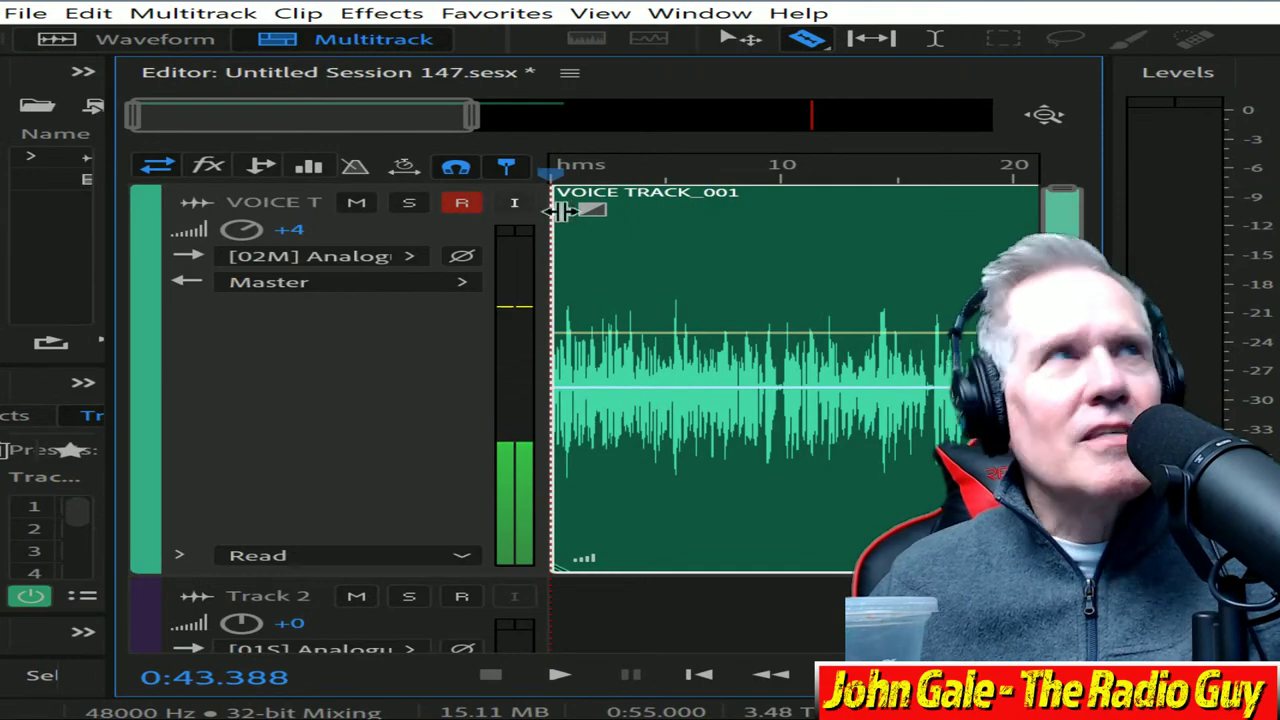
# Step: Mix down the KEYE AM session to a new file and delete the silence after the last word, from about 0:25.3
pyautogui.hotkey('alt', 'shift', 'm')
pyautogui.hotkey('ctrl', 'a')
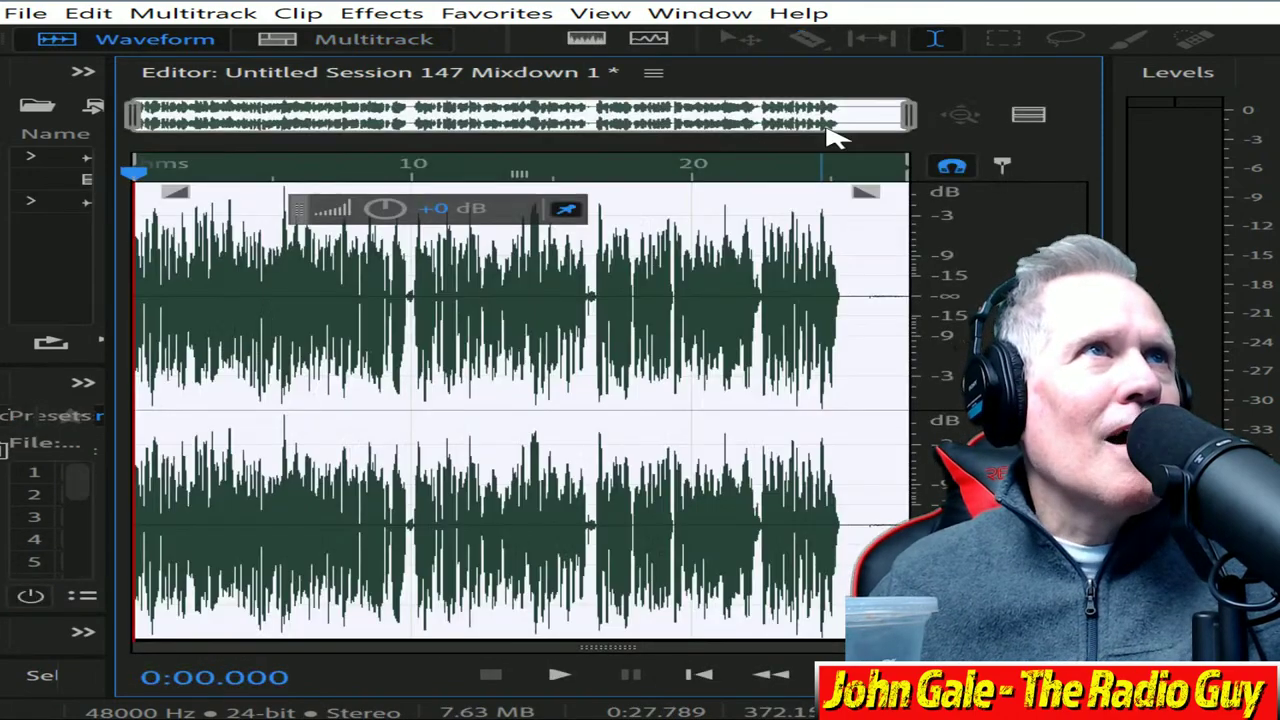
pyautogui.moveTo(910, 118); pyautogui.dragTo(8, 180)
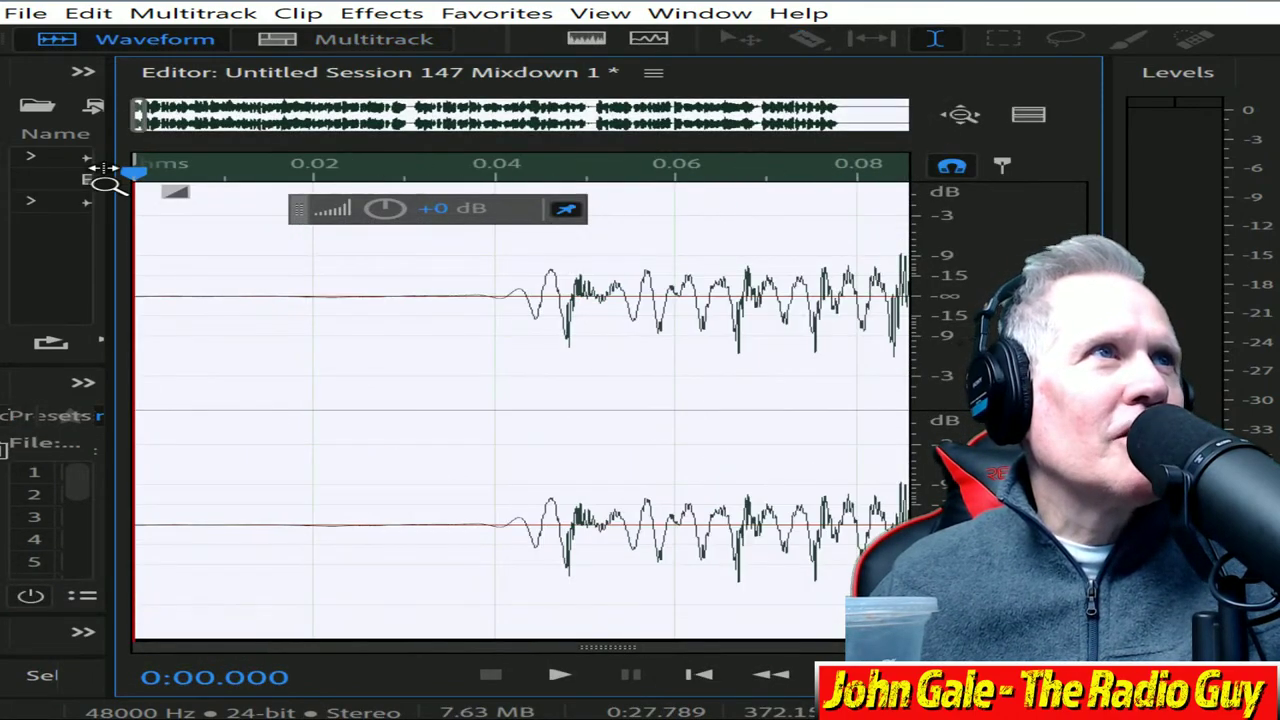
pyautogui.moveTo(105, 175); pyautogui.dragTo(955, 170)
pyautogui.scroll(6, 835, 300)
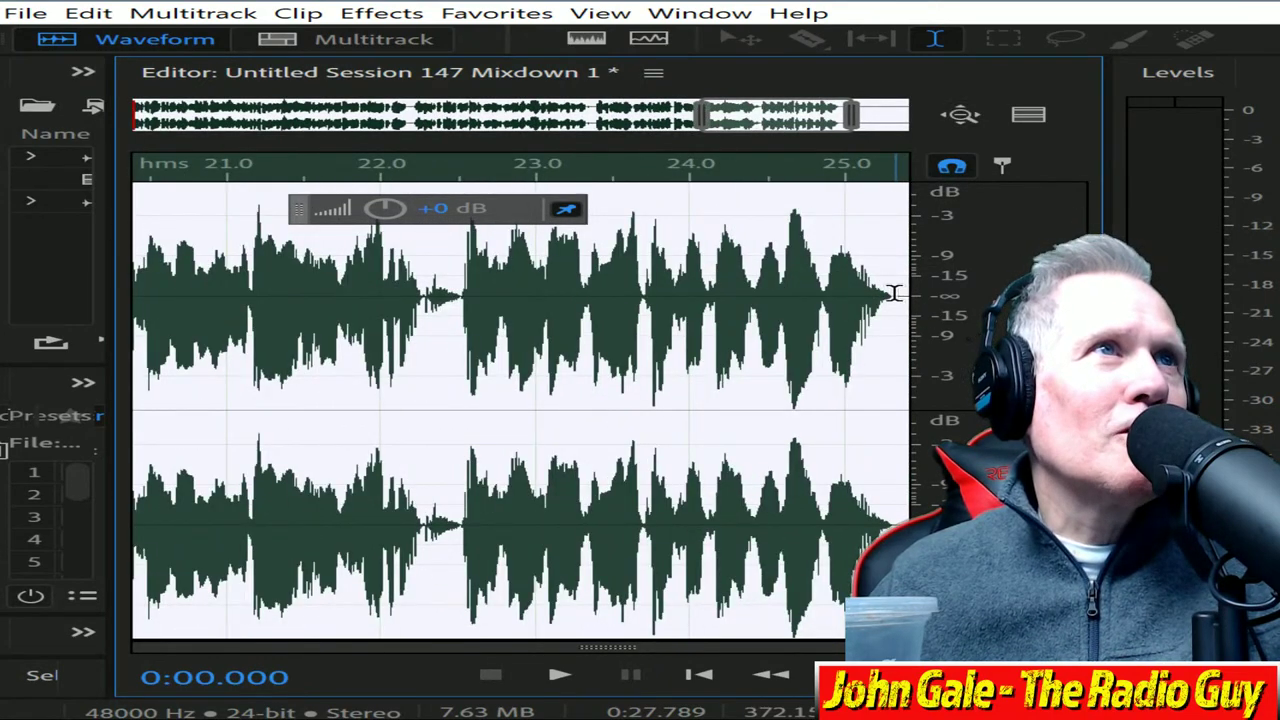
pyautogui.moveTo(893, 298); pyautogui.dragTo(915, 300)
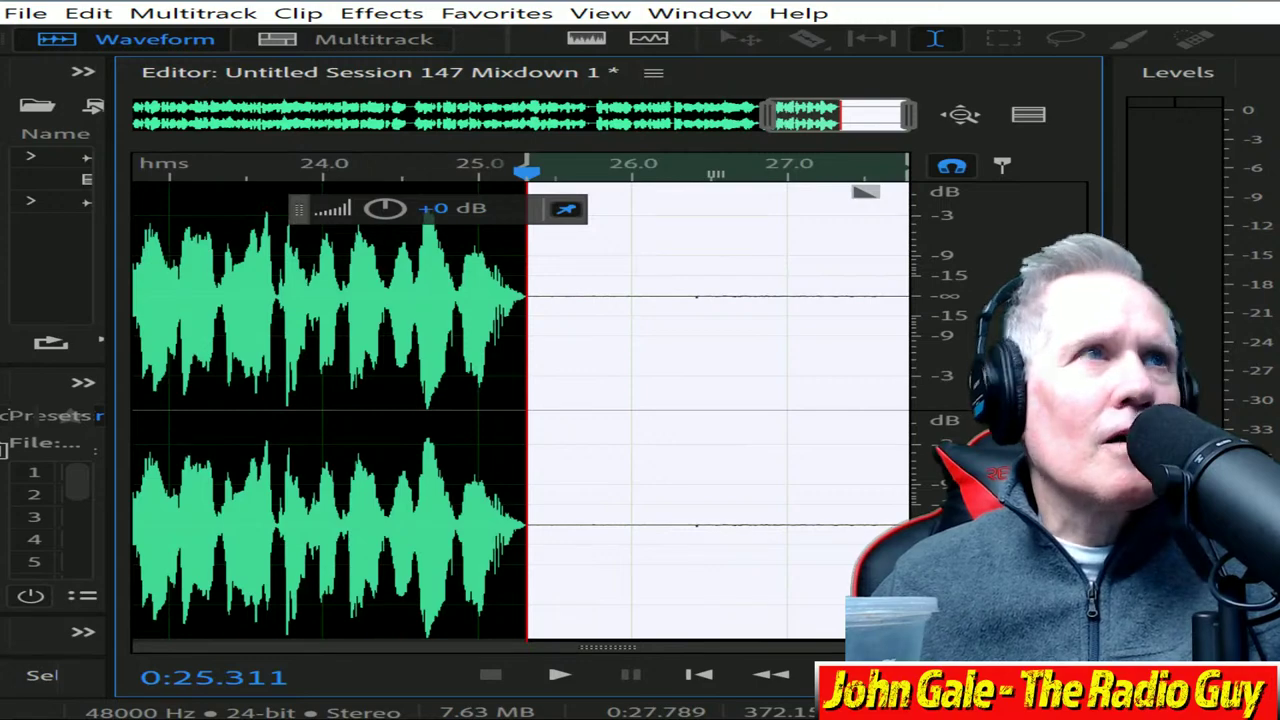
pyautogui.press('Delete')
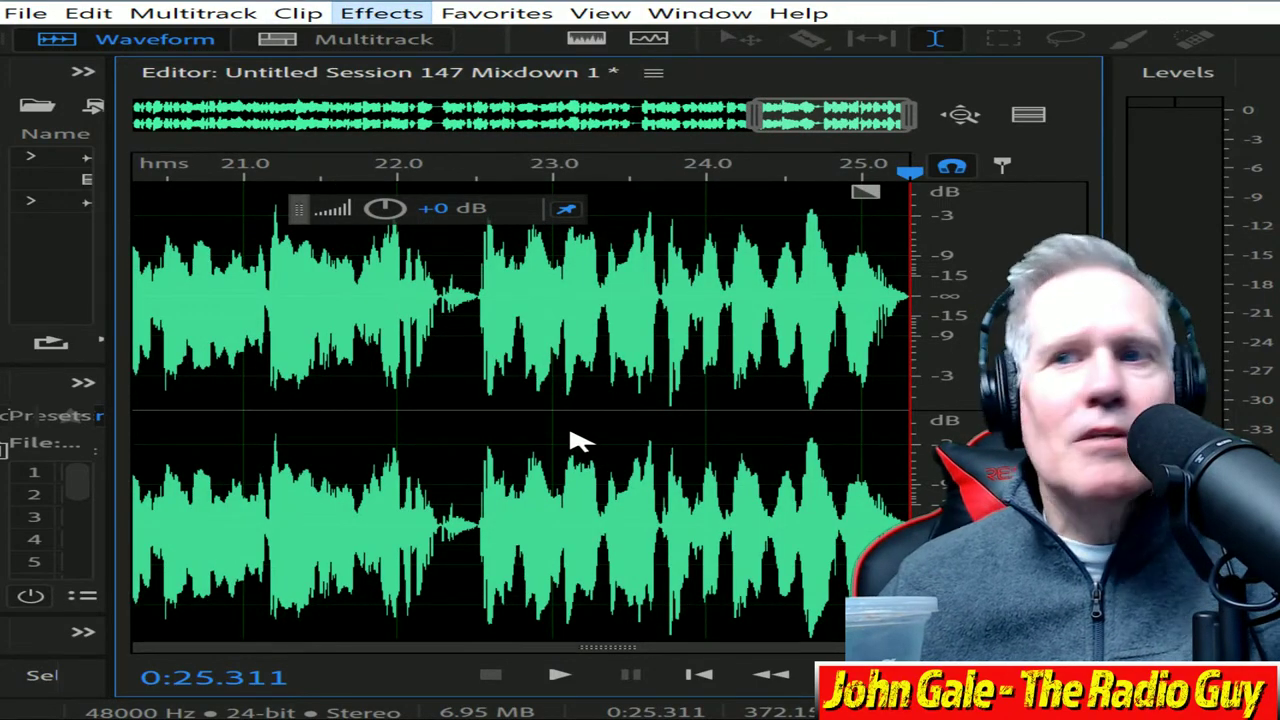
# Step: Apply Stretch and Pitch to the KEYE AM mixdown with a new duration of 0:25.000
pyautogui.click(381, 12)
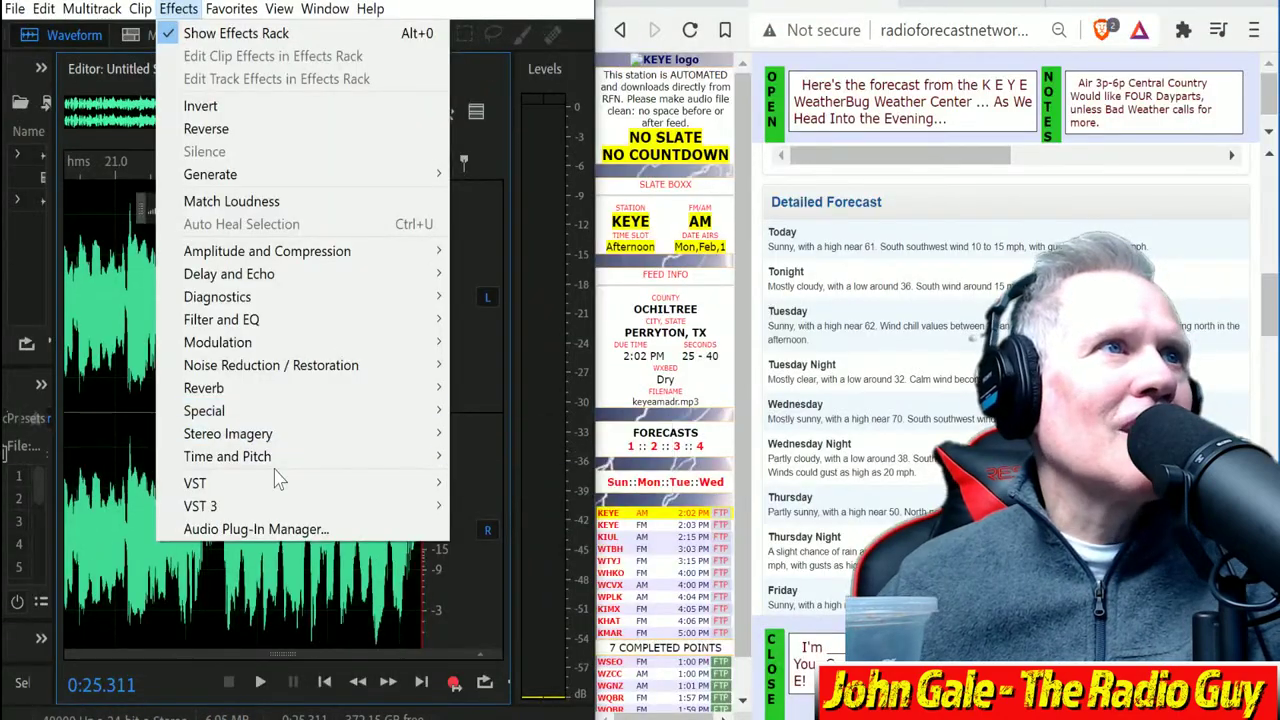
pyautogui.moveTo(487, 453)
pyautogui.click(617, 550)
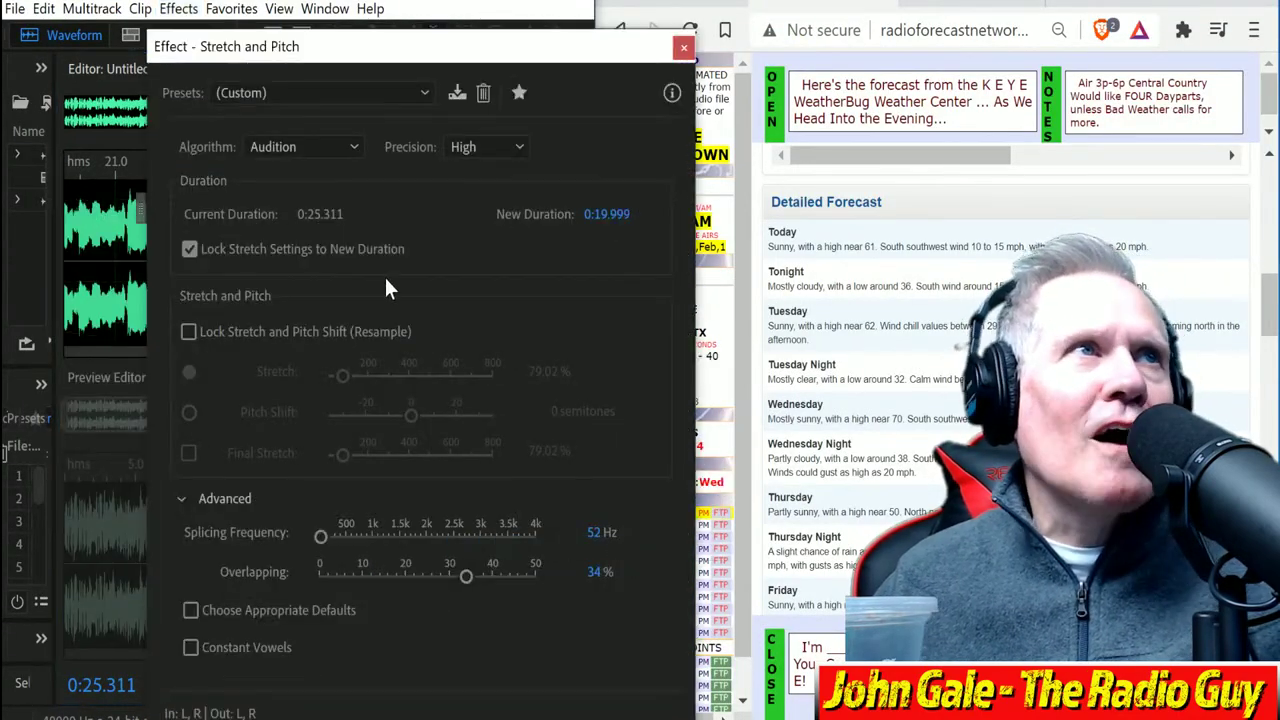
pyautogui.click(618, 216)
pyautogui.write('25')
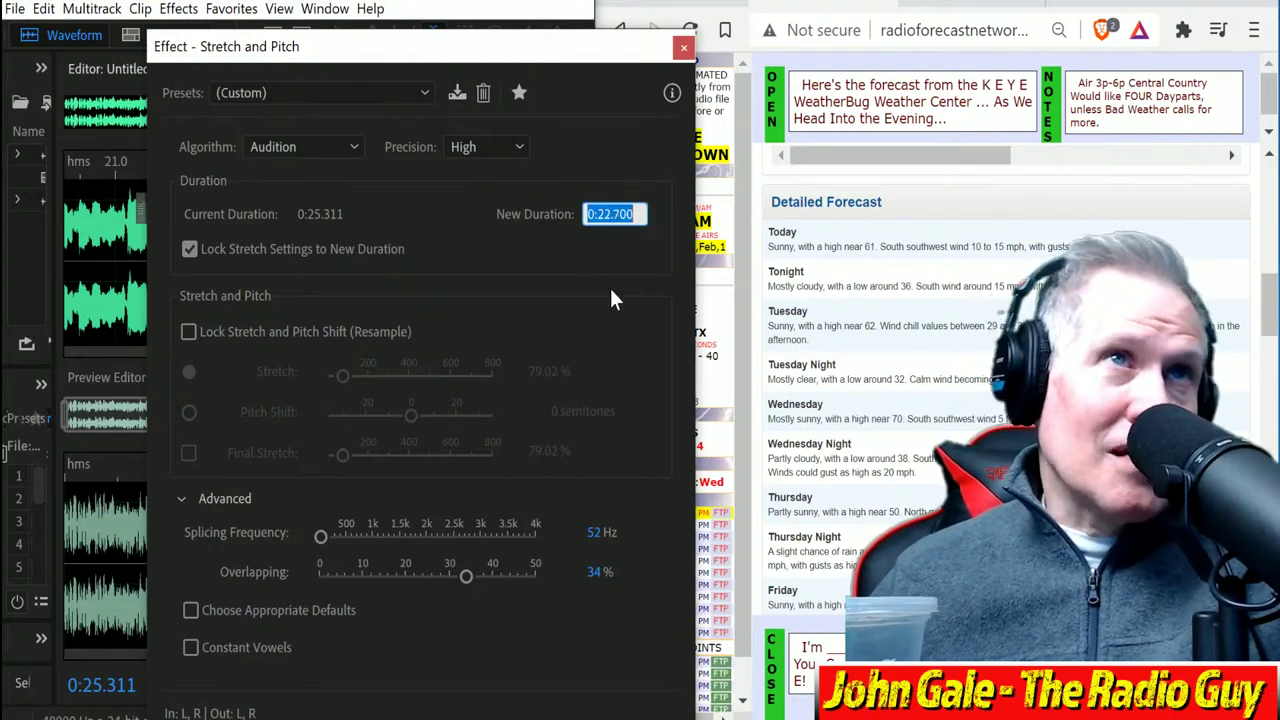
pyautogui.press('Return')
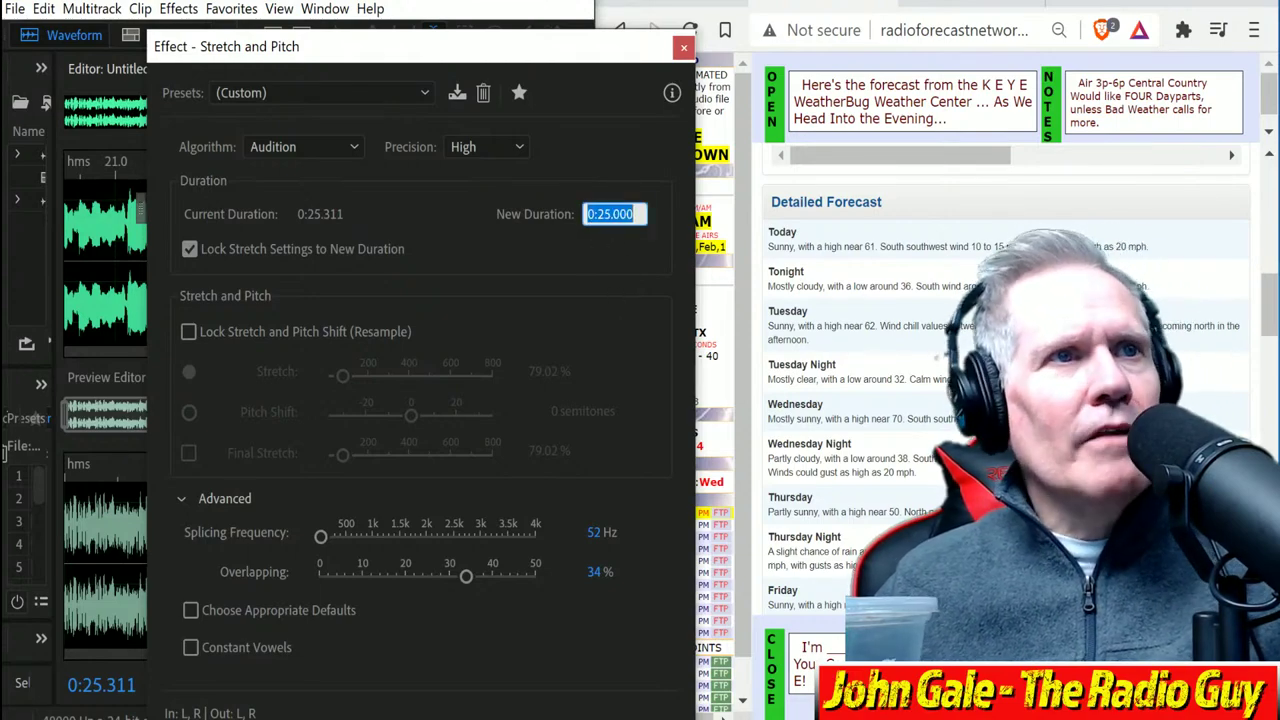
pyautogui.press('Return')
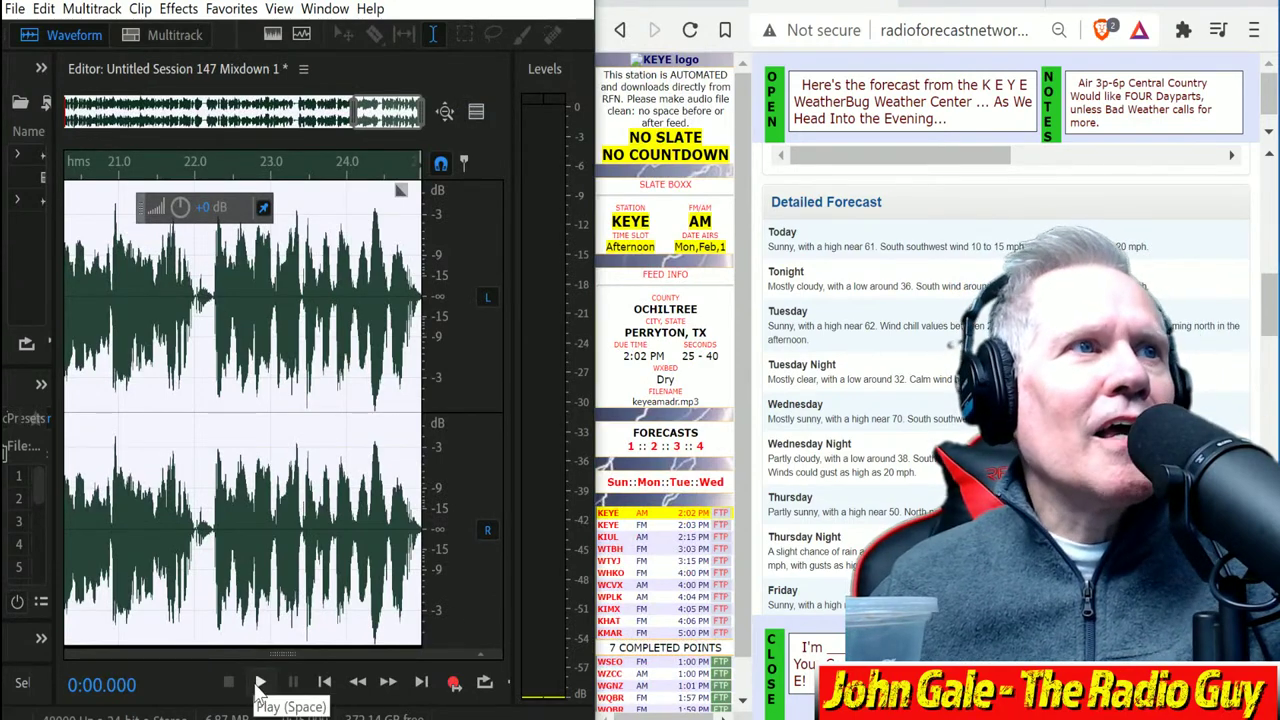
# Step: Play back the stretched forecast while opening the KEYE AM 2:02 PM feed's FTP page and copying its suggested file name
pyautogui.click(259, 684)
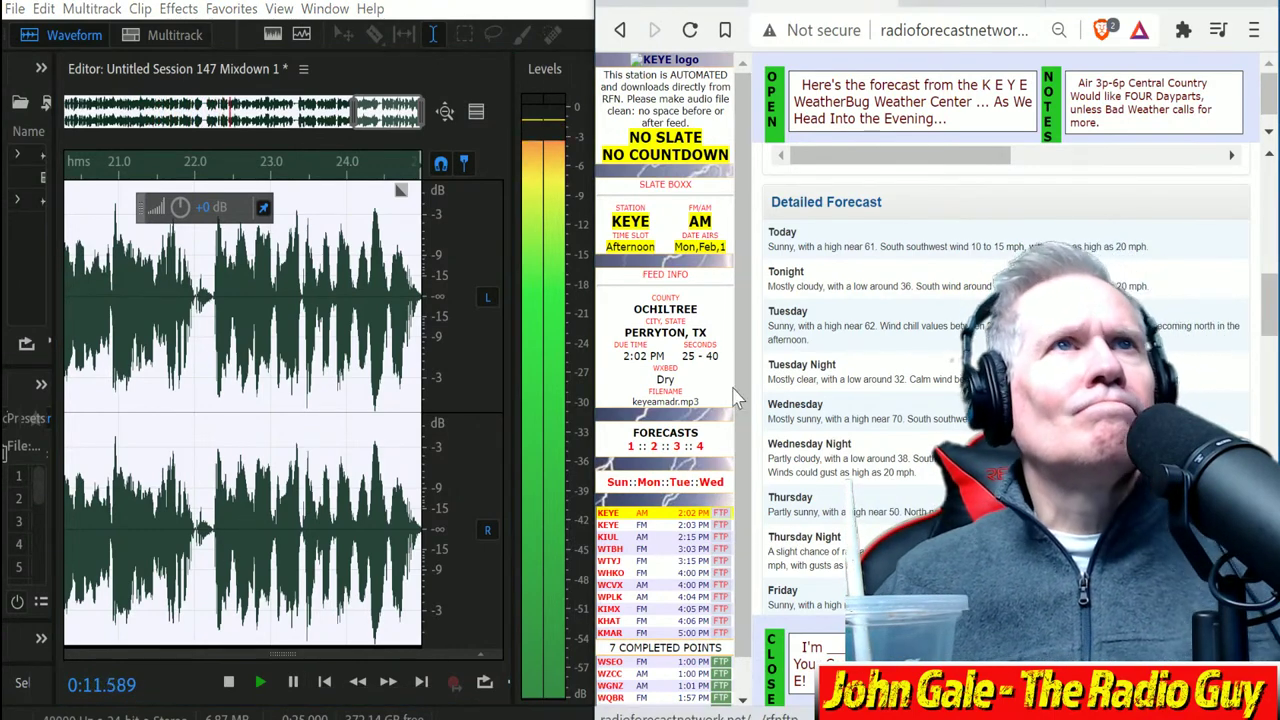
pyautogui.click(716, 518)
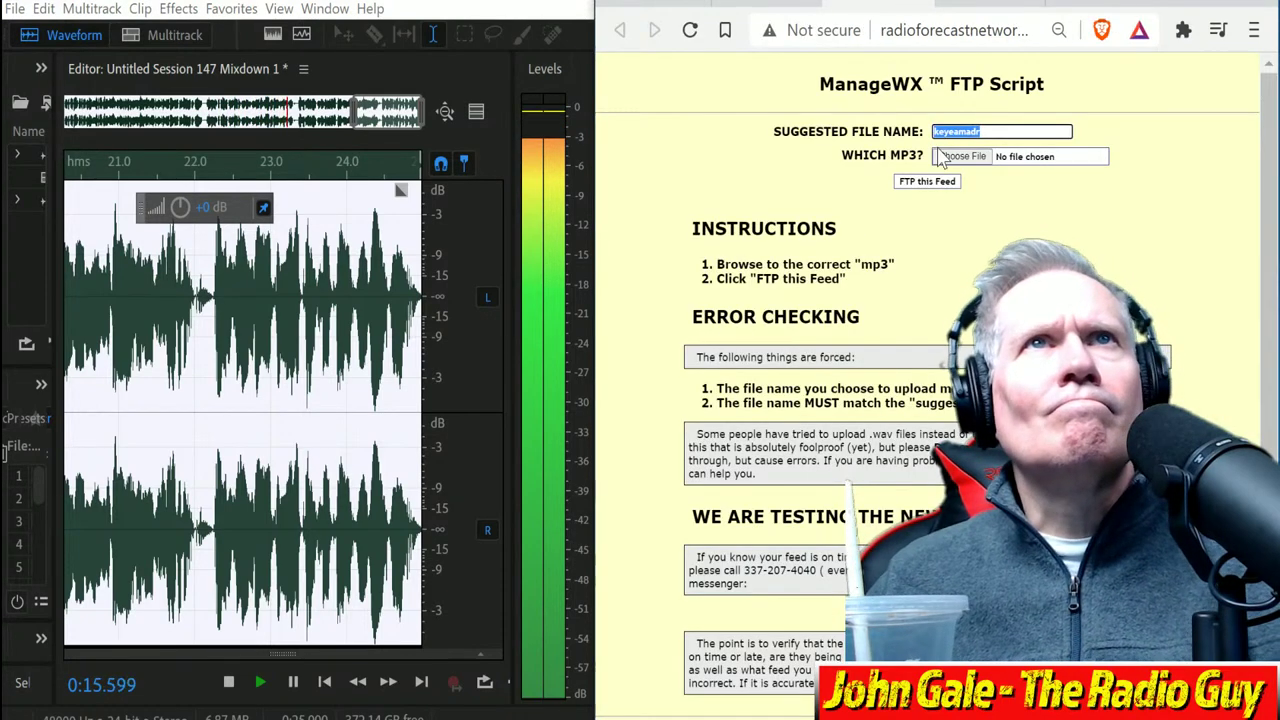
pyautogui.rightClick(956, 133)
pyautogui.click(1008, 150)
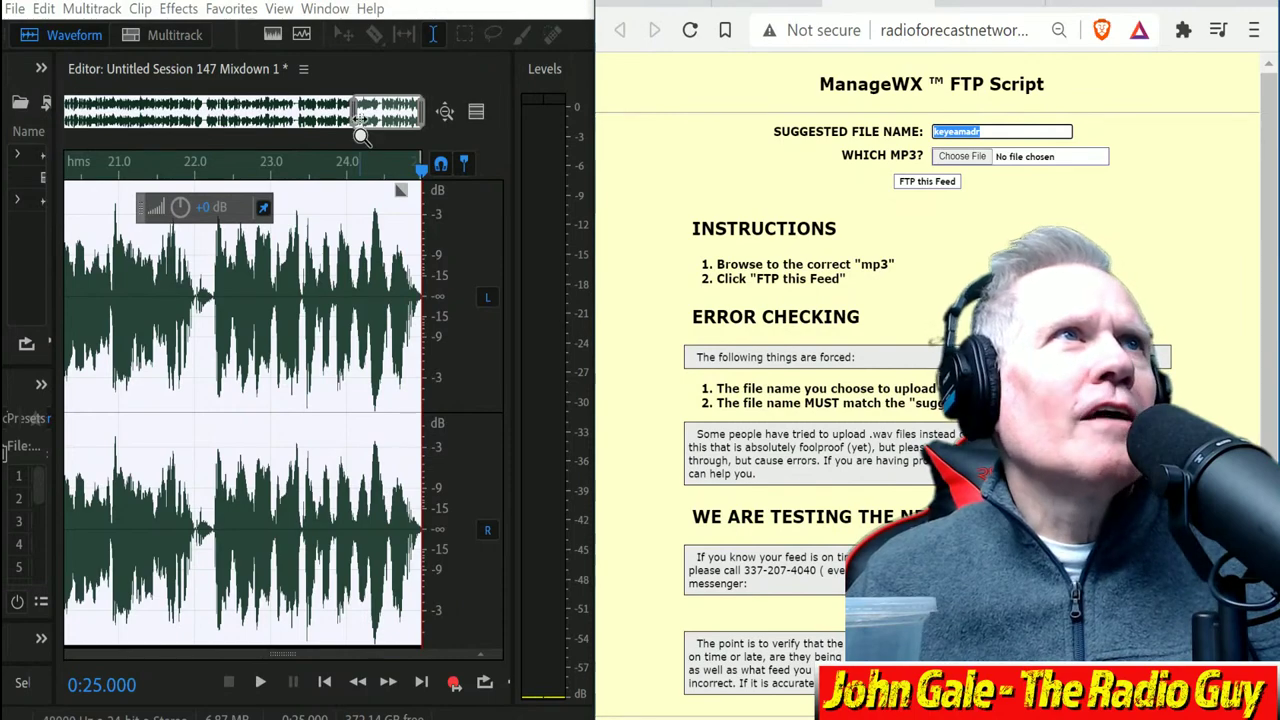
# Step: Export the full mixdown to drive E: as a 128 Kbps MP3 named keyeamadr.mp3
pyautogui.moveTo(356, 112); pyautogui.dragTo(5, 108)
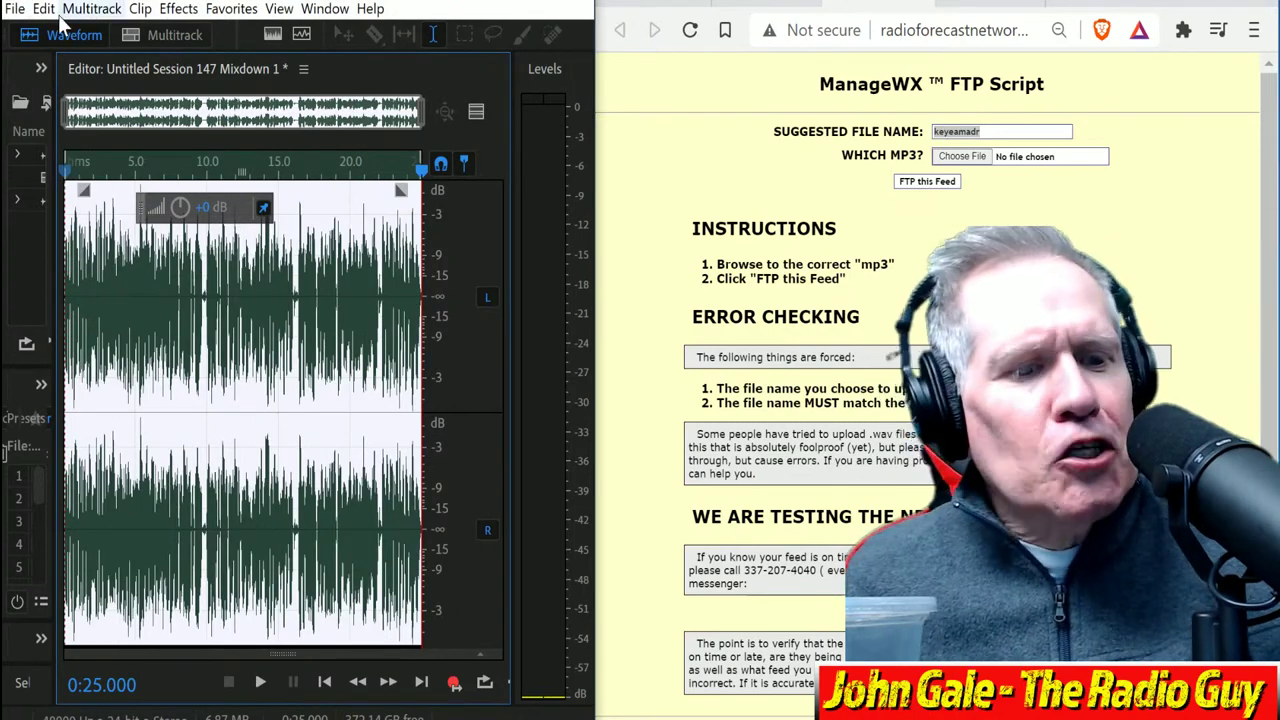
pyautogui.hotkey('ctrl', 'shift', 'e')
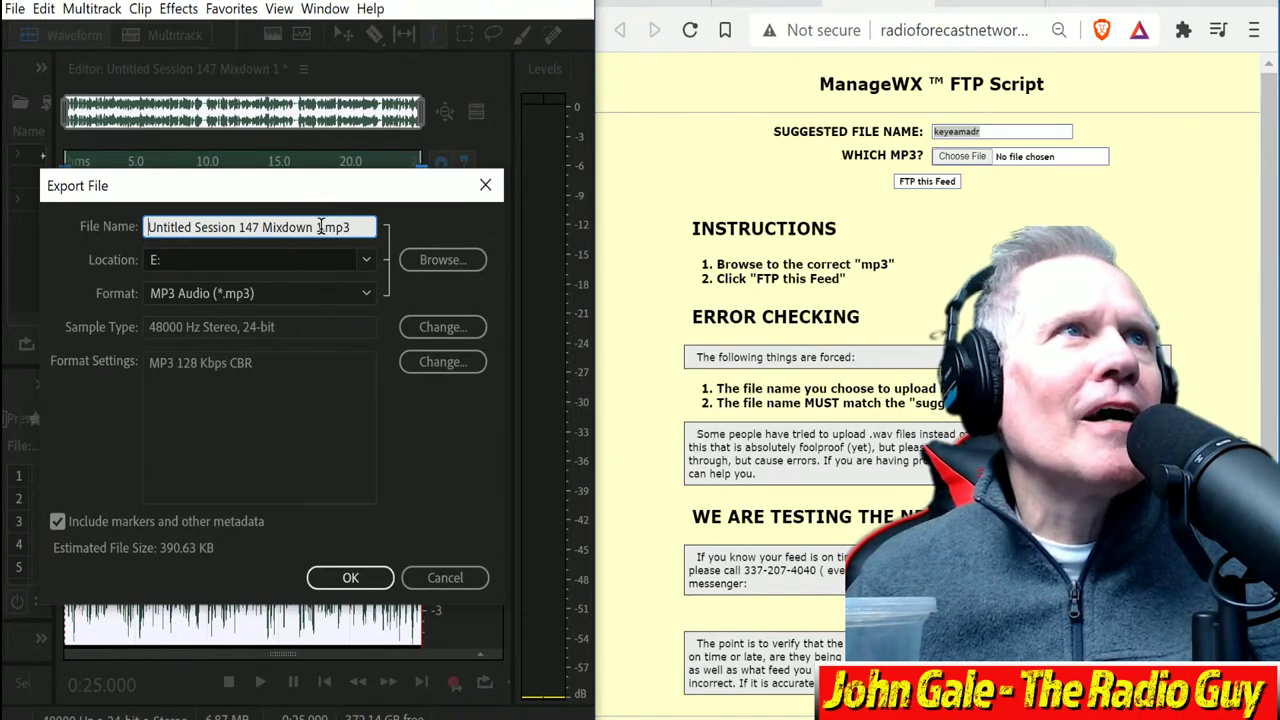
pyautogui.moveTo(291, 233); pyautogui.dragTo(148, 228)
pyautogui.write('keyeamadr')
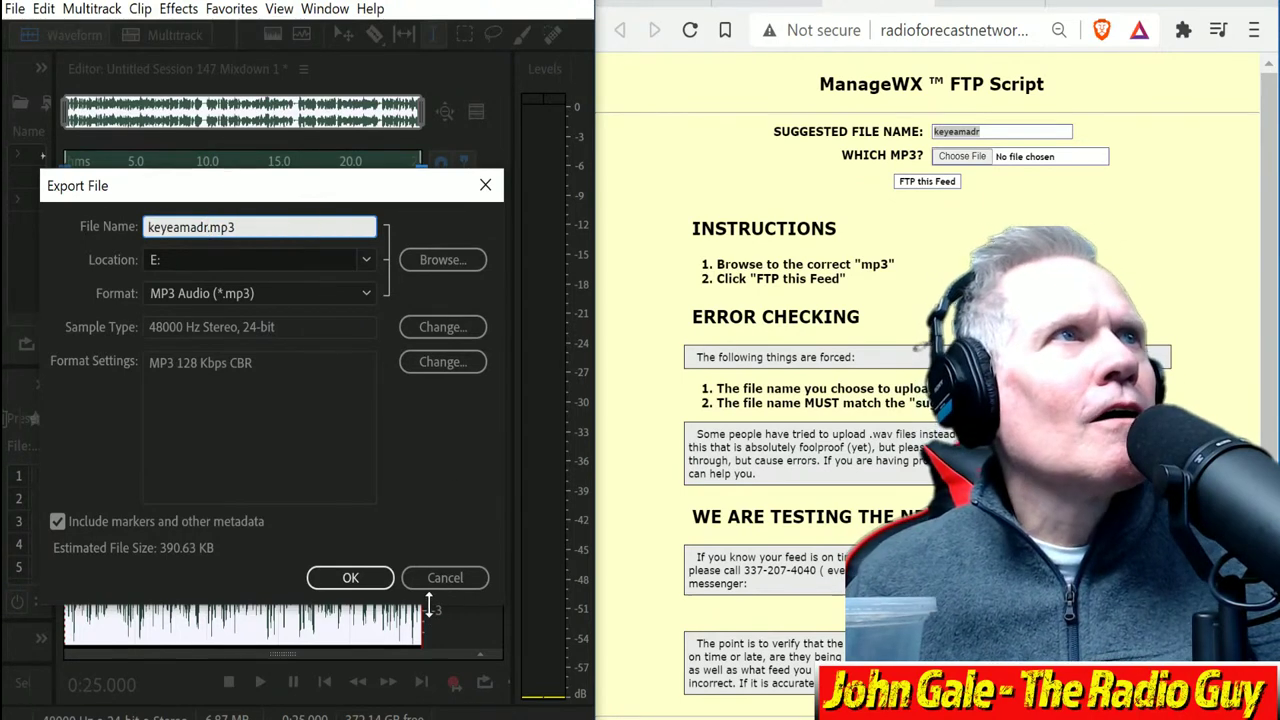
pyautogui.click(350, 578)
pyautogui.click(362, 432)
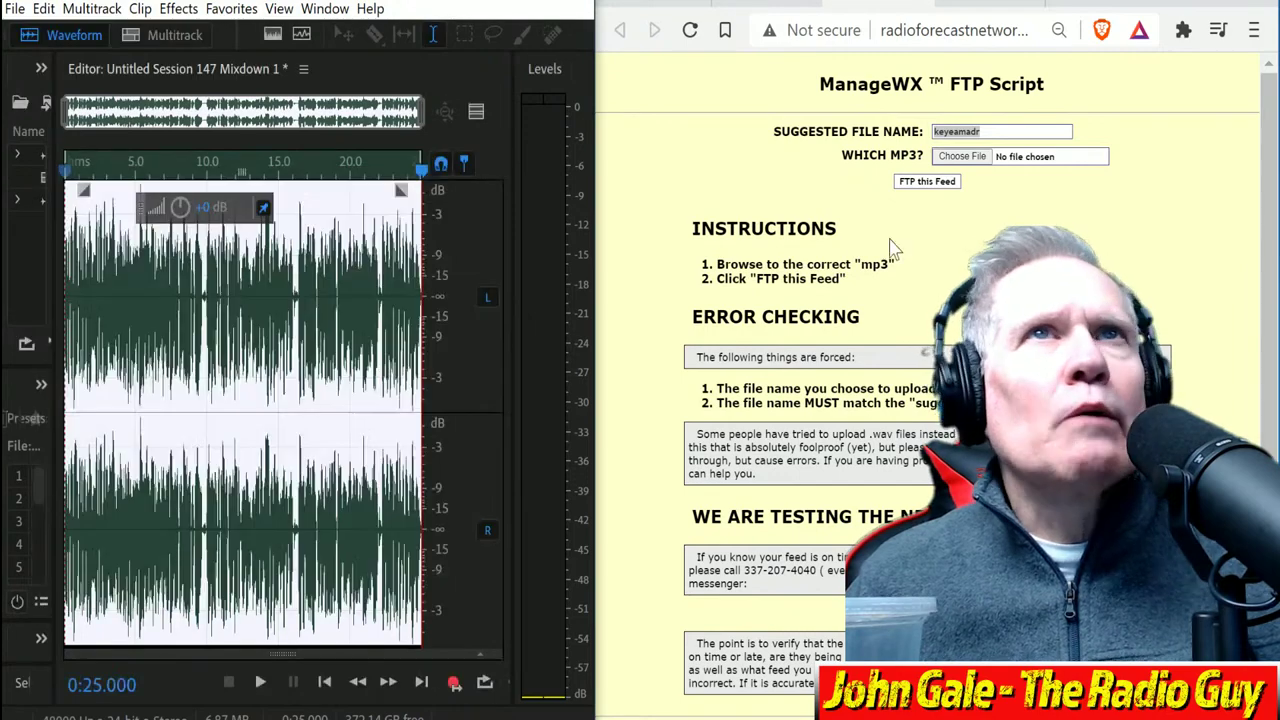
# Step: Choose keyeamadr from drive E: on the FTP page and upload it as the KEYE AM feed
pyautogui.click(960, 156)
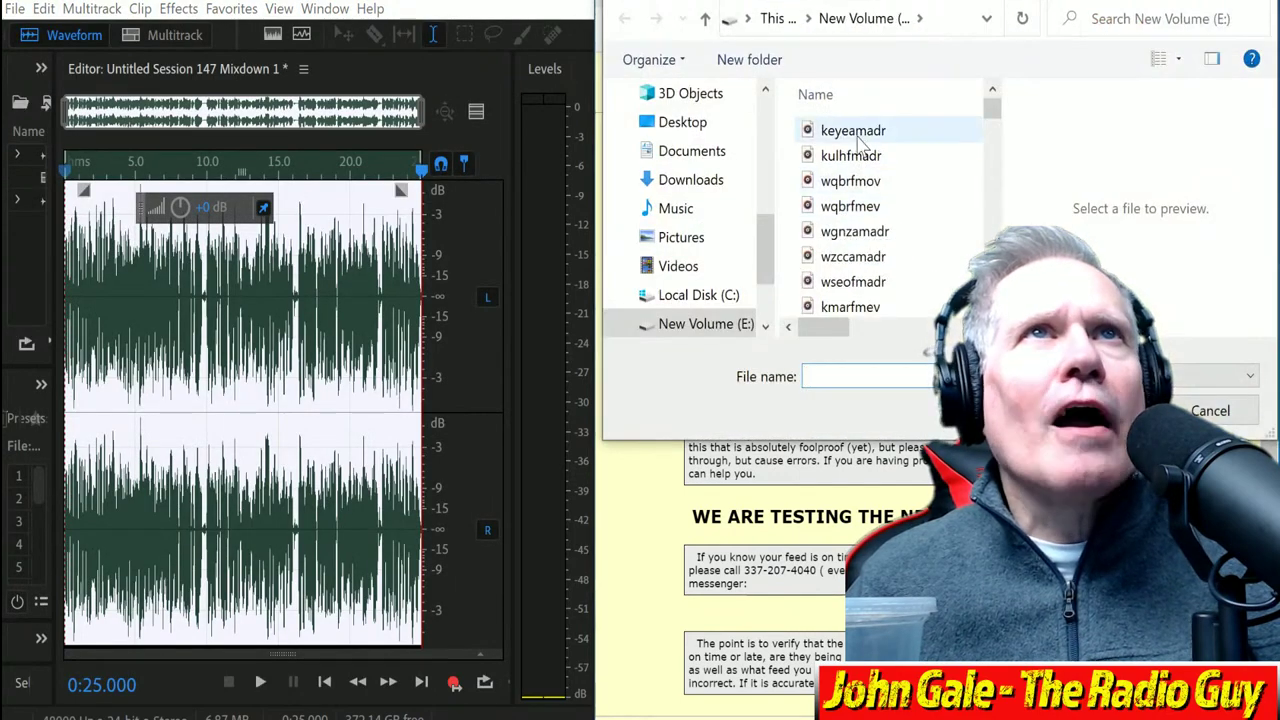
pyautogui.click(853, 130)
pyautogui.press('Return')
pyautogui.click(922, 181)
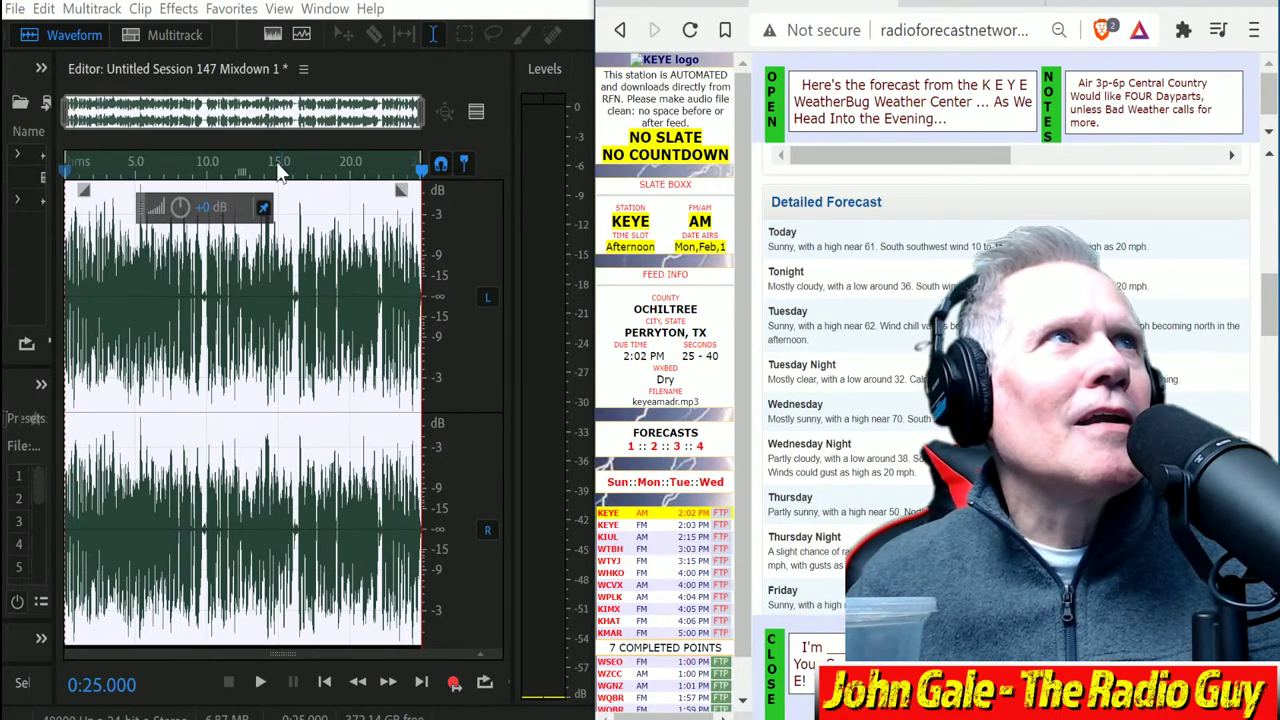
# Step: Return to the multitrack session, delete the KEYE AM voice clip and set the playhead to the session start
pyautogui.click(165, 35)
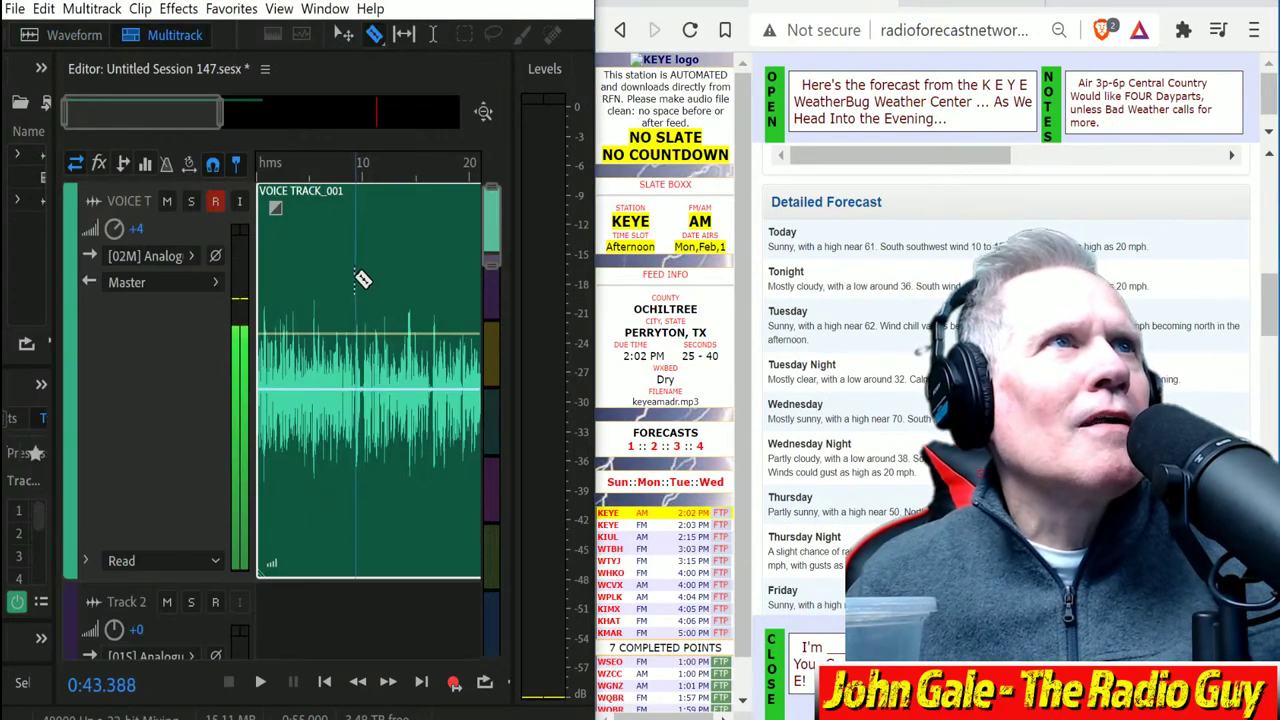
pyautogui.press('Delete')
pyautogui.click(318, 175)
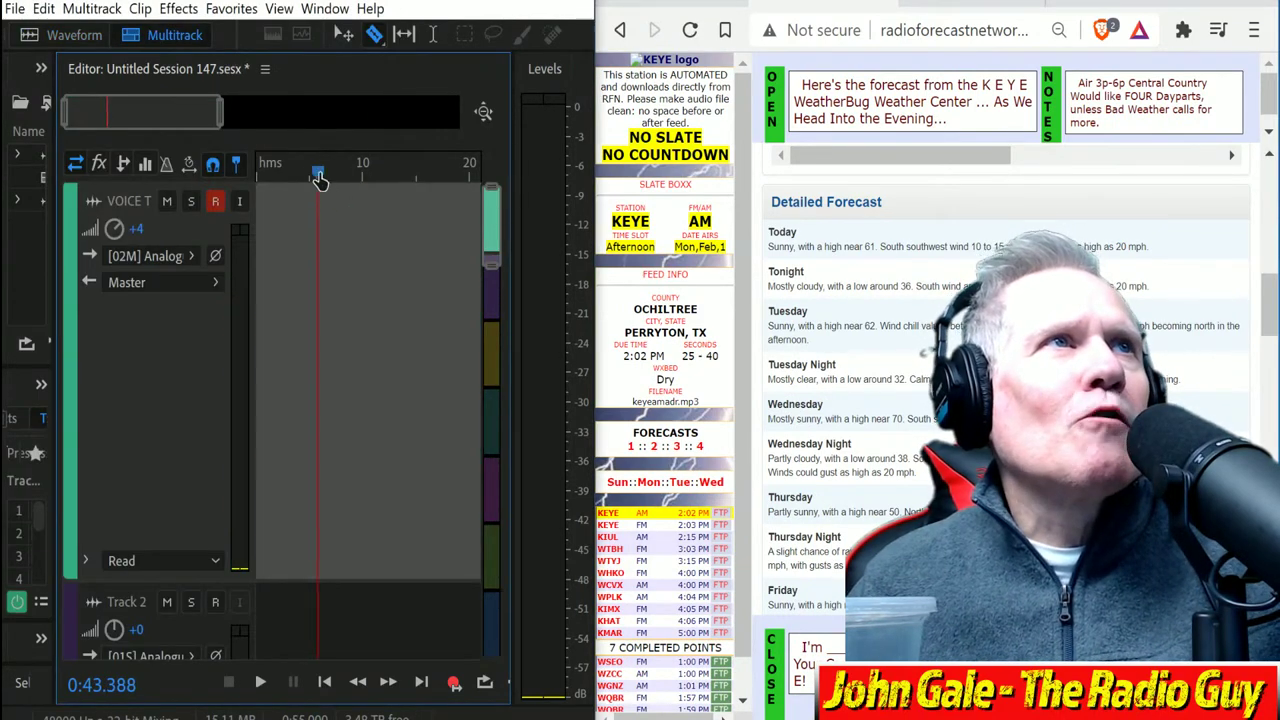
pyautogui.press('Home')
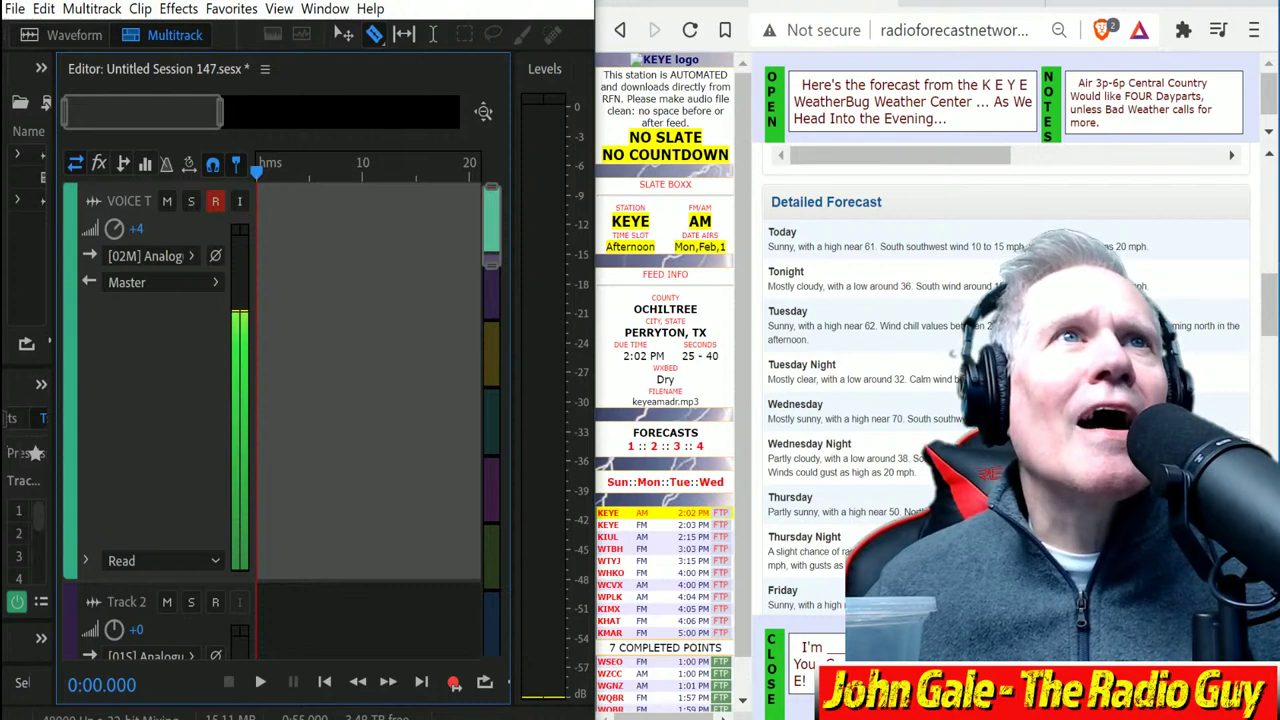
# Step: Open the KEYE FM 2:03 PM feed and record its forecast from Perryton's detailed forecast, timing the read with the page's timer
pyautogui.click(606, 525)
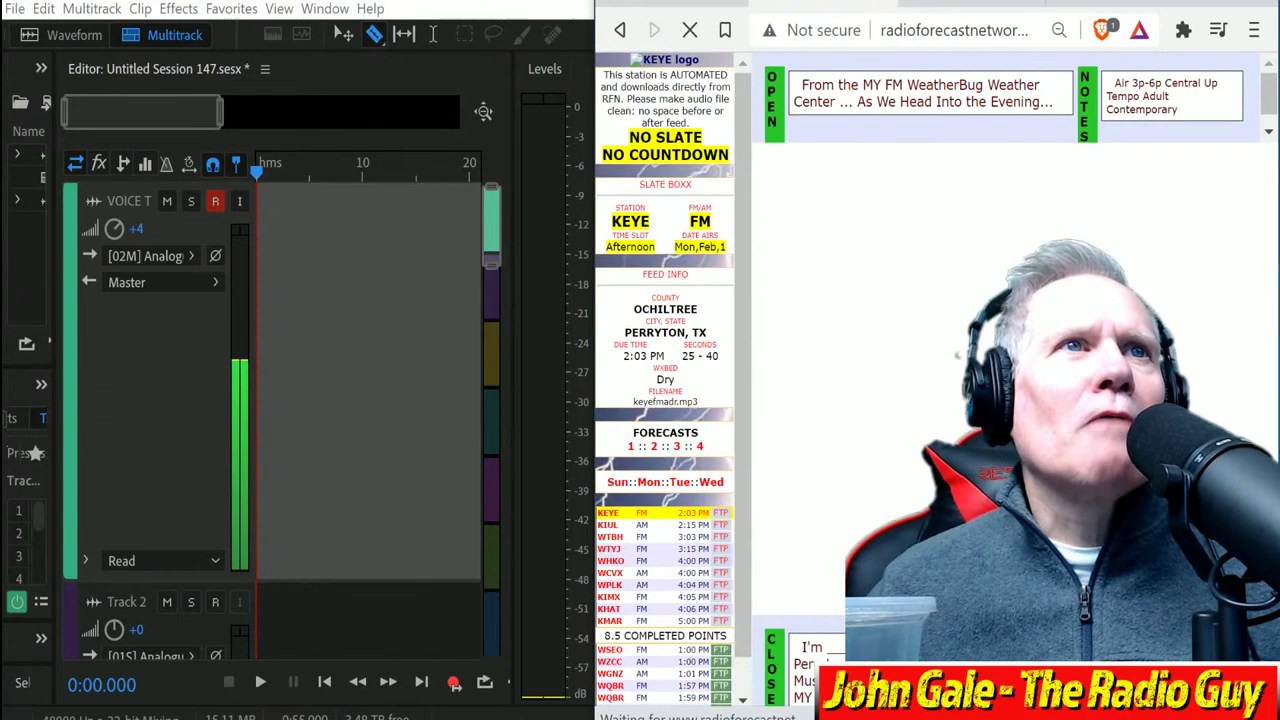
pyautogui.hotkey('shift', 'space')
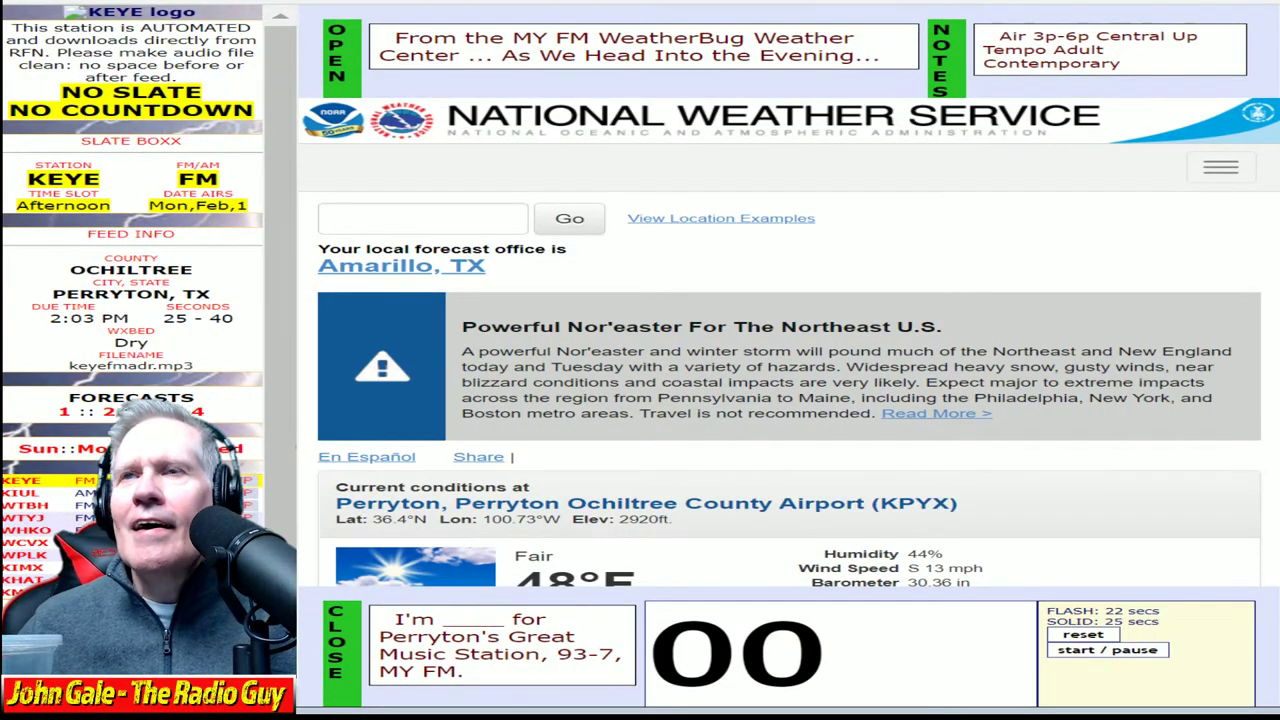
pyautogui.scroll(-8, 800, 398)
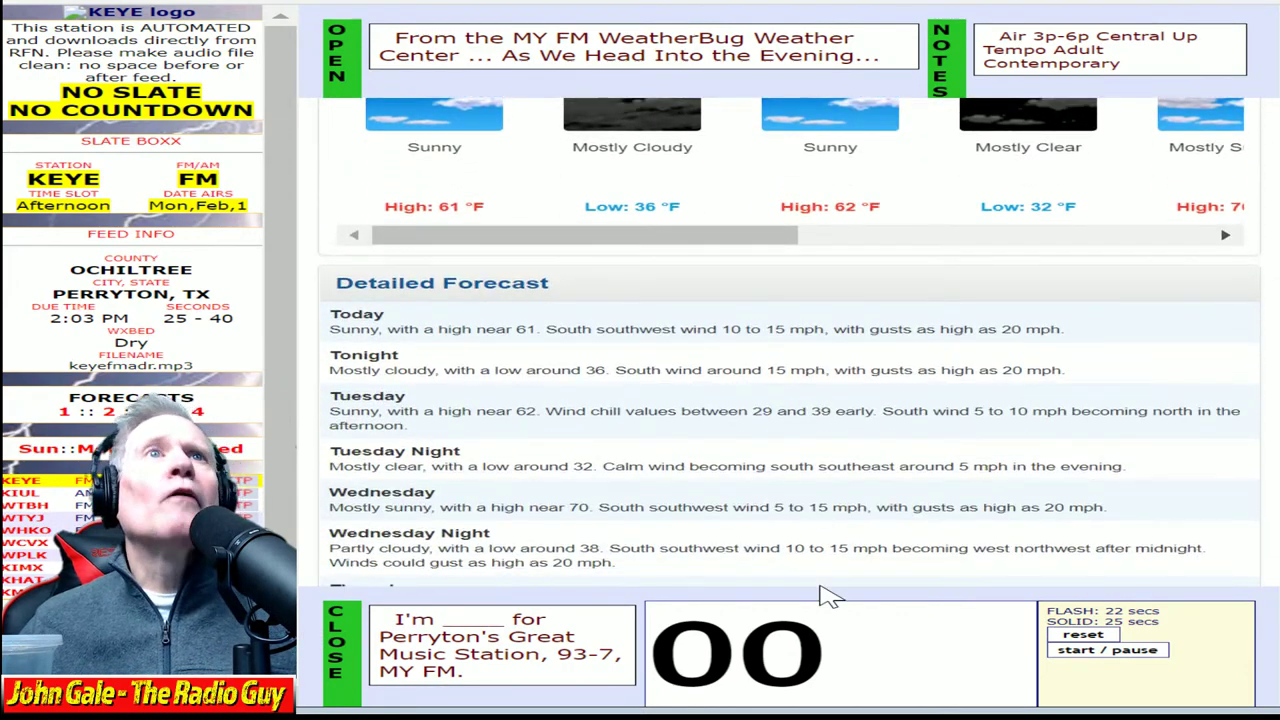
pyautogui.click(1150, 652)
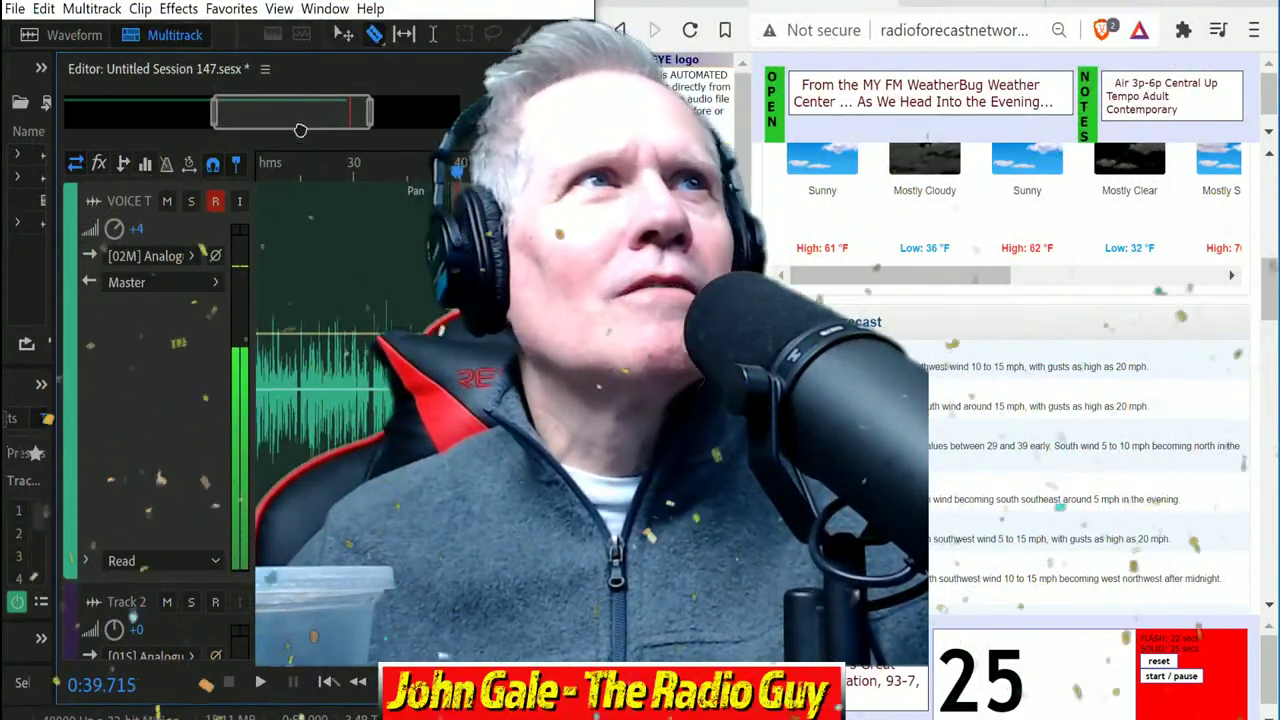
# Step: Split the KEYE FM clip at about 0:12, just before the good take, delete the earlier part and move the rest to the session start
pyautogui.moveTo(300, 130); pyautogui.dragTo(212, 130)
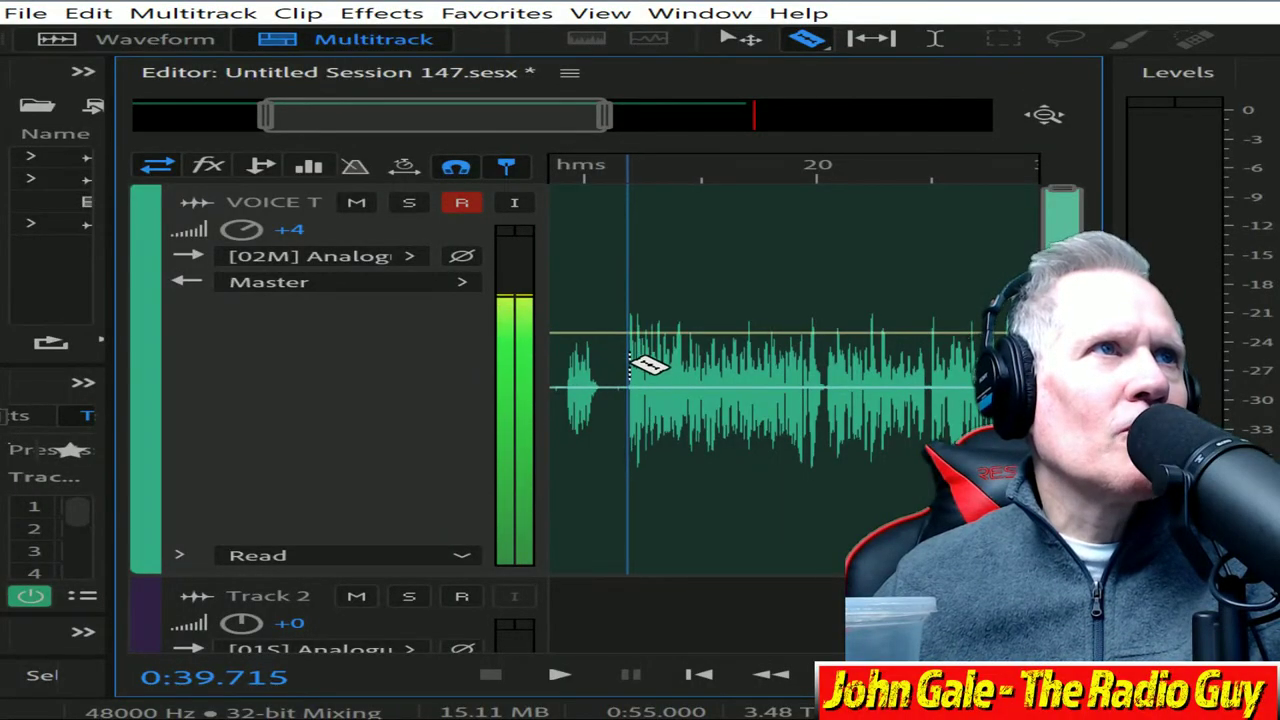
pyautogui.click(628, 365)
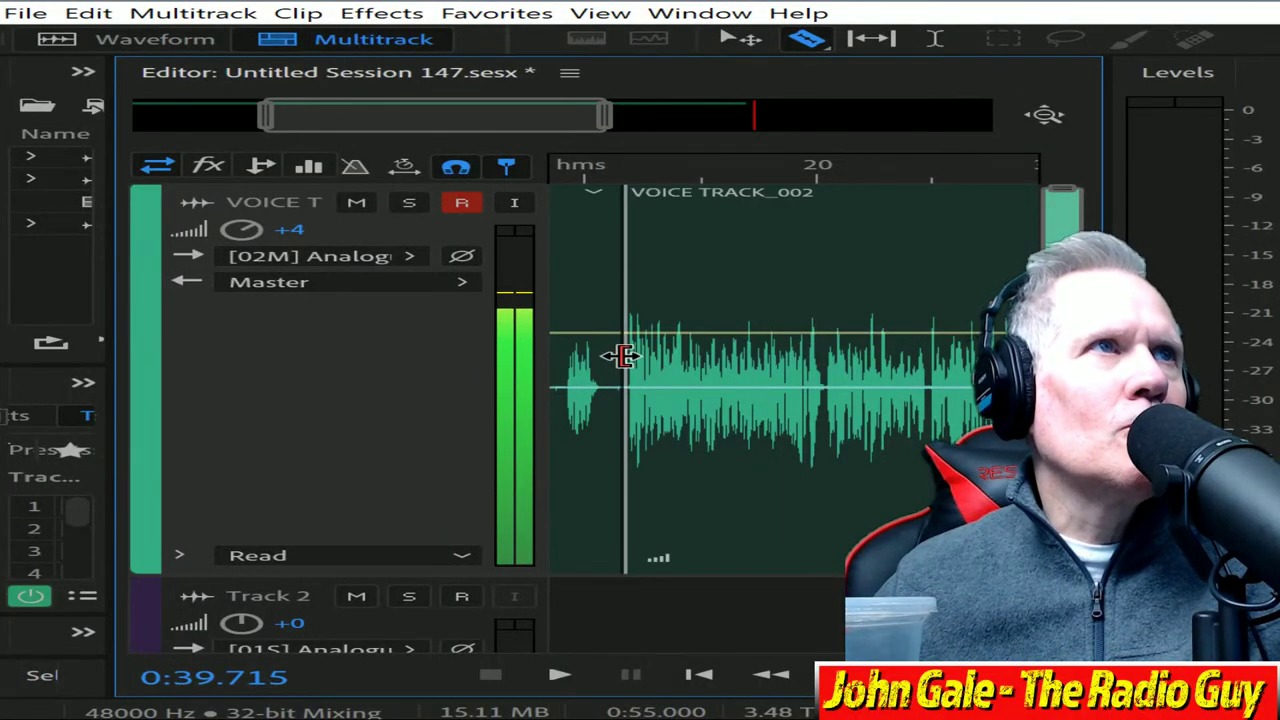
pyautogui.click(578, 207)
pyautogui.press('Delete')
pyautogui.moveTo(737, 203); pyautogui.dragTo(23, 229)
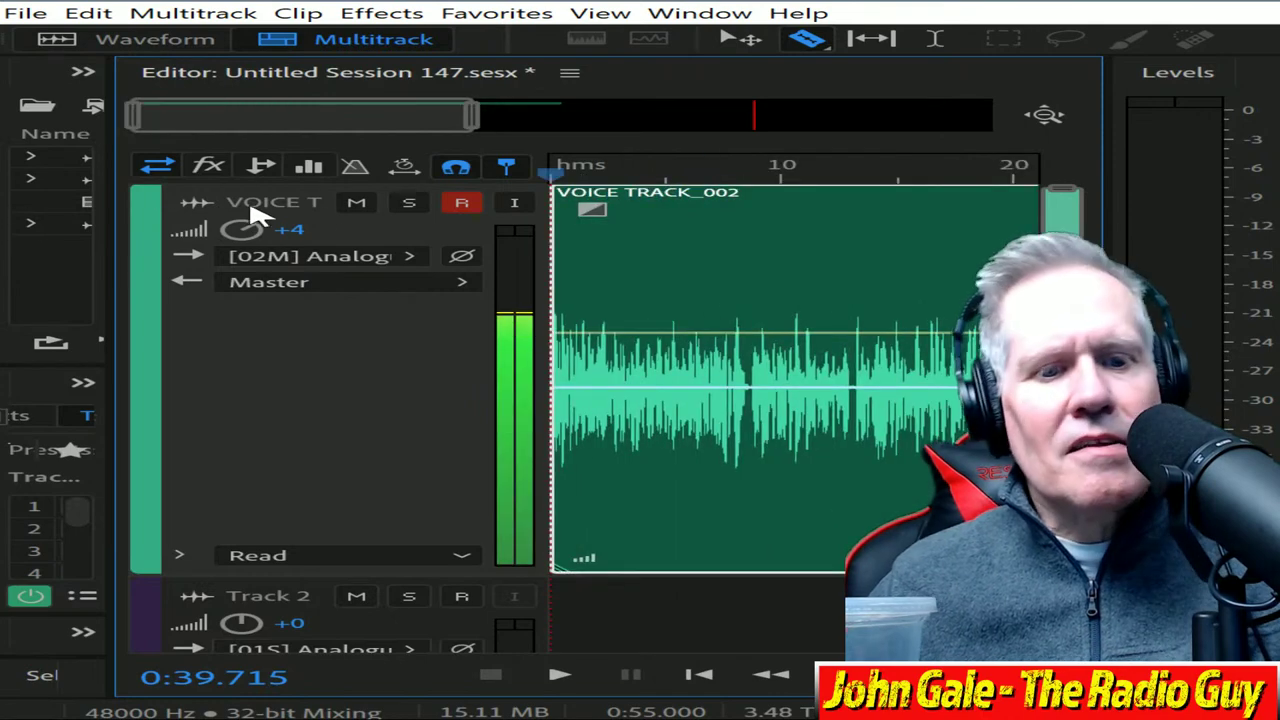
# Step: Mix down the KEYE FM session to a new file and delete the silence after about 0:25.2 and before the first word
pyautogui.hotkey('shift', 'alt', 'm')
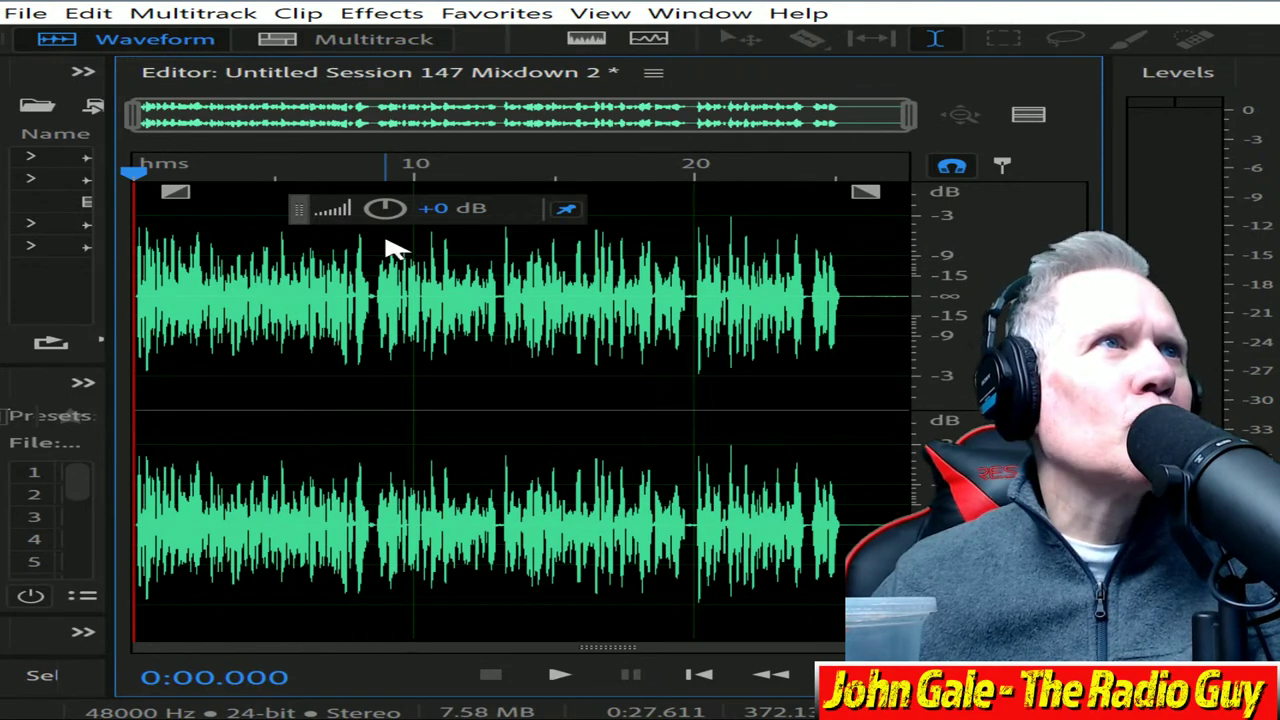
pyautogui.hotkey('ctrl', 'a')
pyautogui.scroll(8, 626, 160)
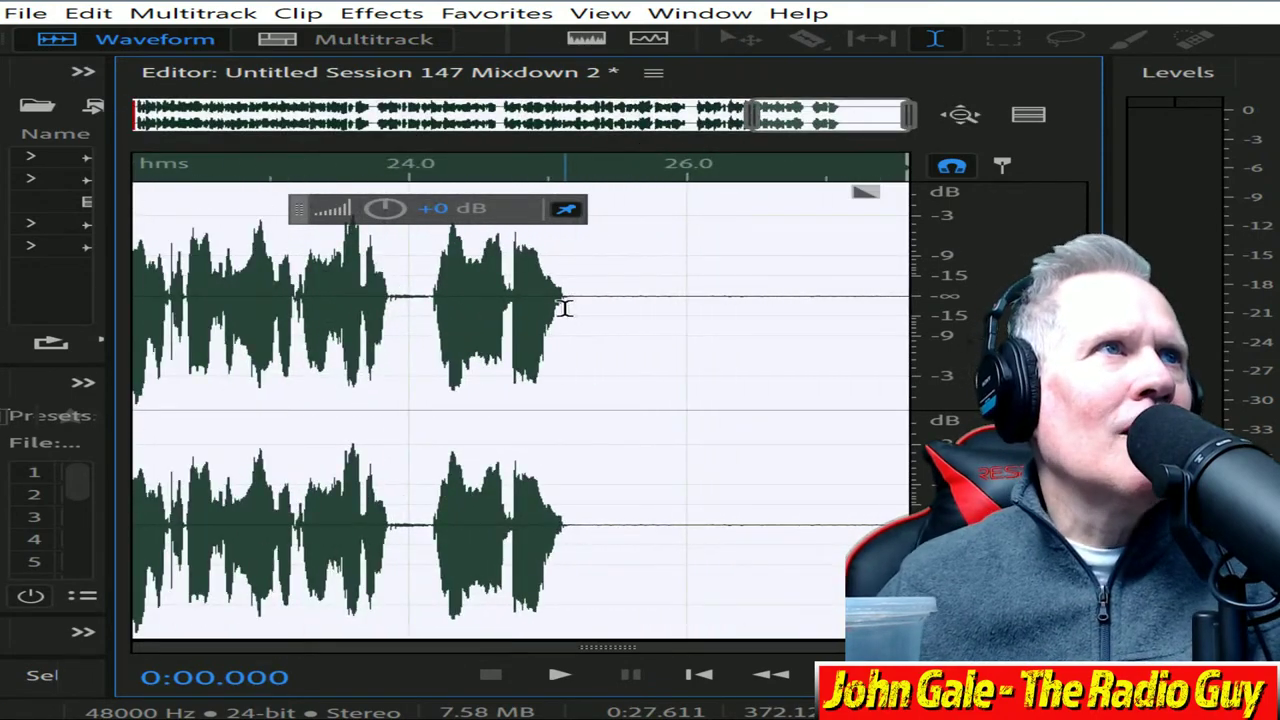
pyautogui.click(574, 305)
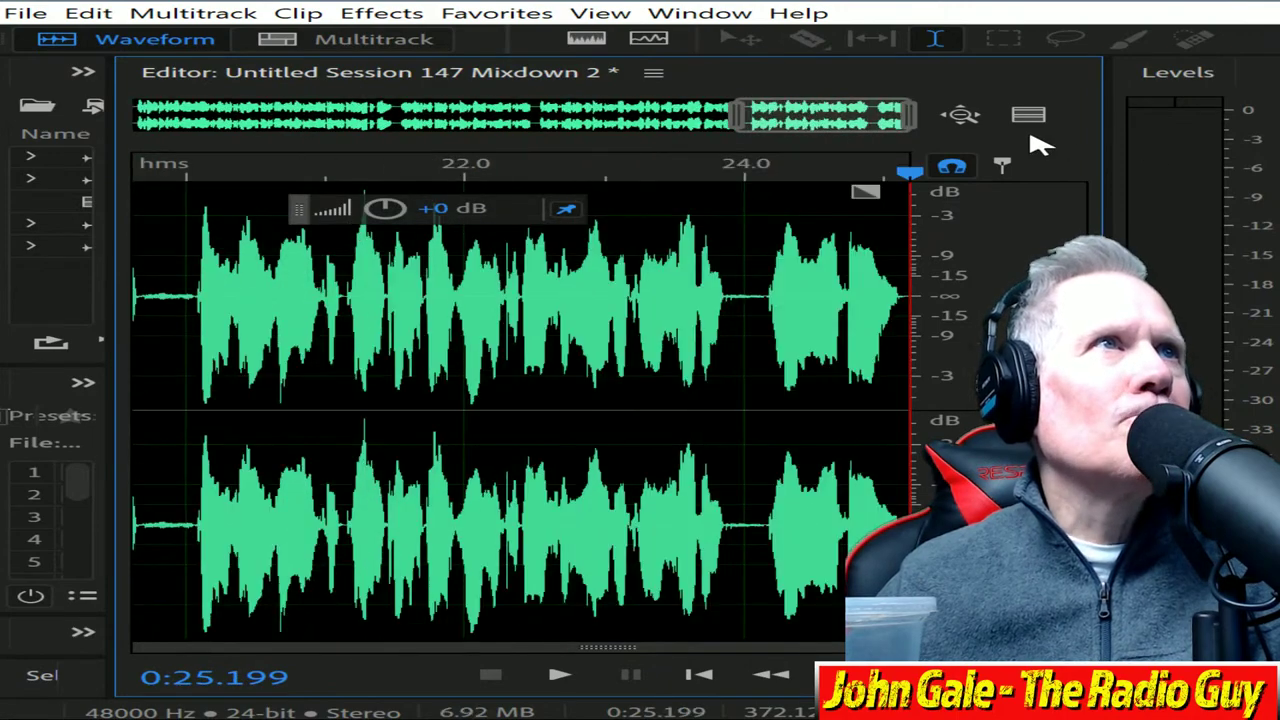
pyautogui.moveTo(820, 116); pyautogui.dragTo(5, 187)
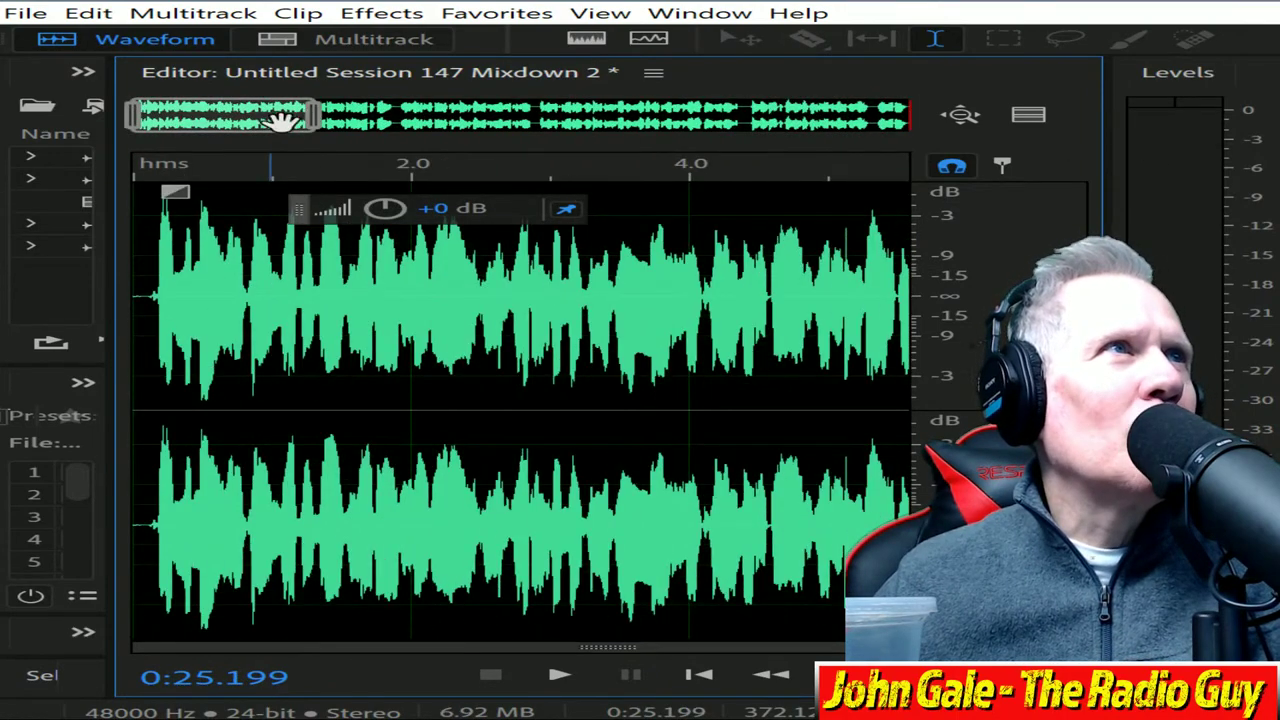
pyautogui.moveTo(316, 118); pyautogui.dragTo(190, 118)
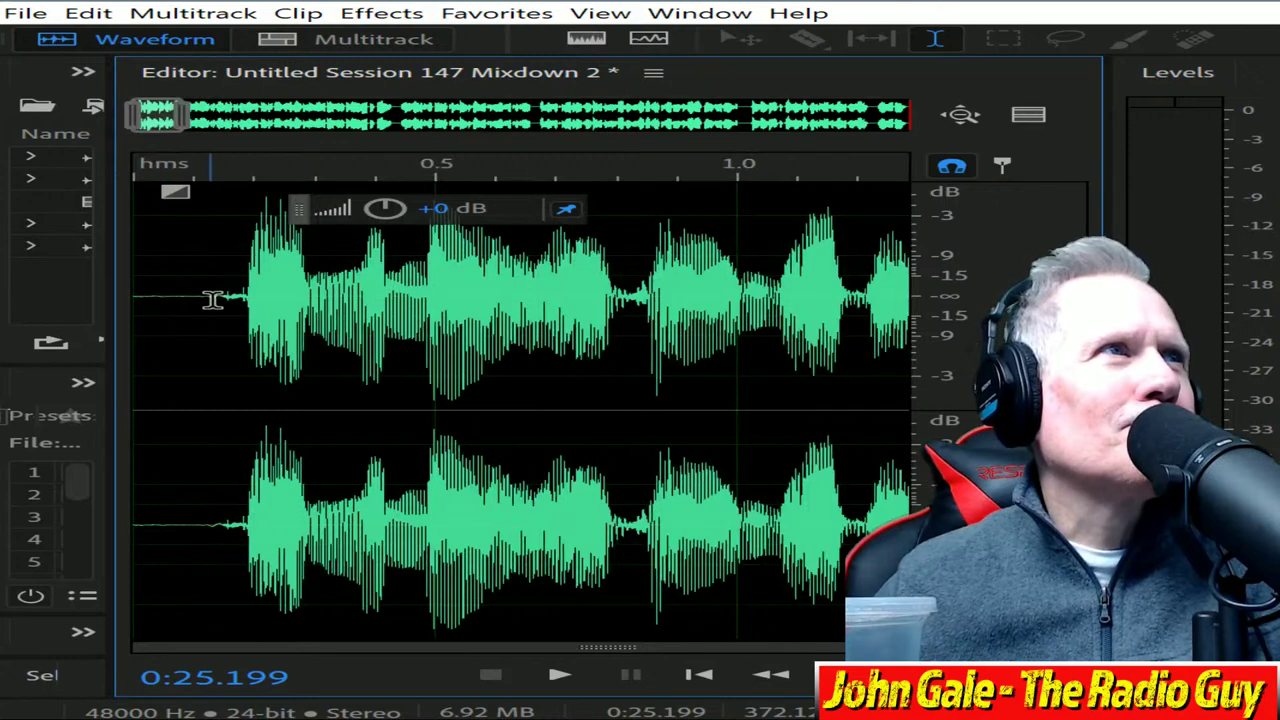
pyautogui.moveTo(212, 300); pyautogui.dragTo(135, 300)
pyautogui.press('Delete')
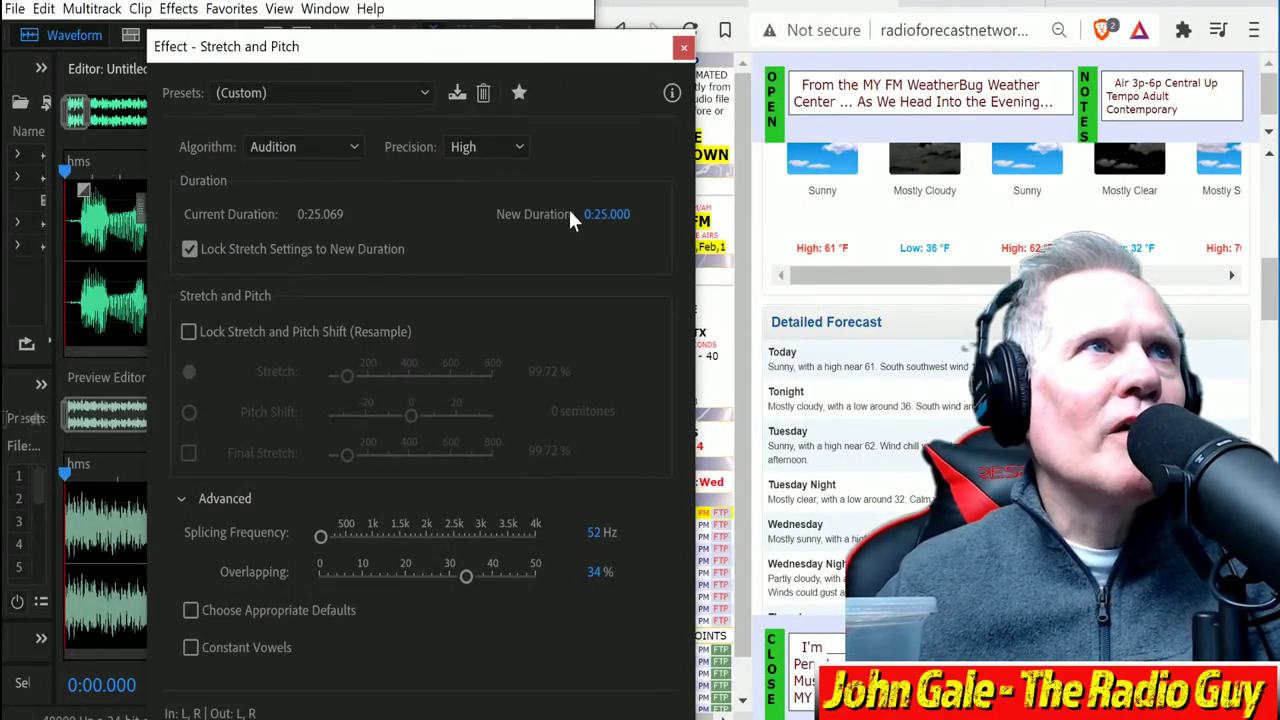
# Step: Stretch the KEYE FM mixdown to a new duration of 0:25.000 and play the result back
pyautogui.click(605, 214)
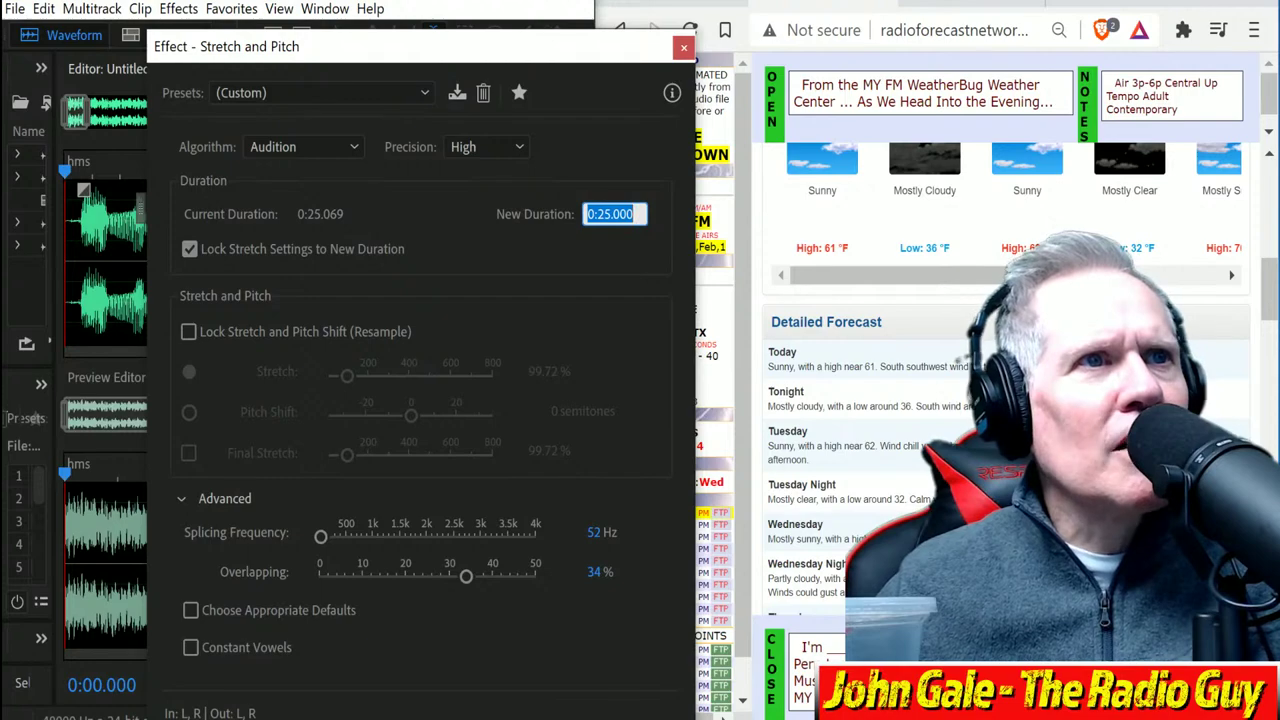
pyautogui.press('Return')
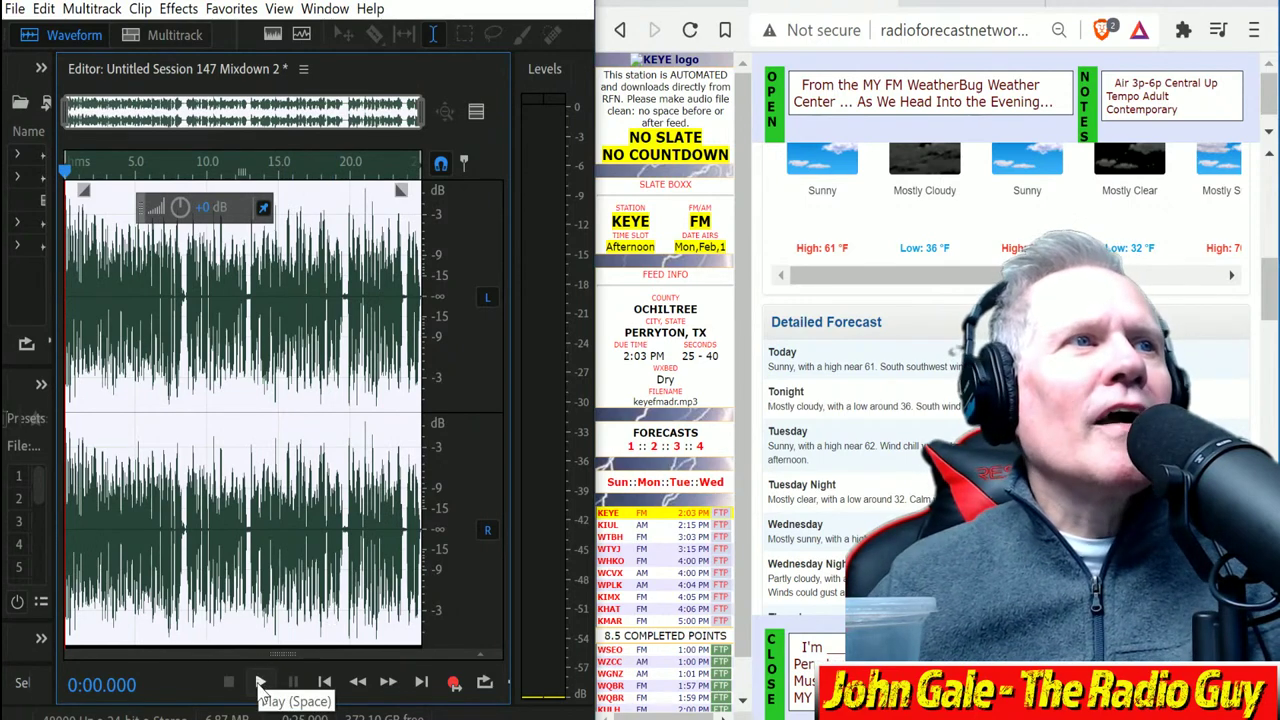
pyautogui.click(260, 684)
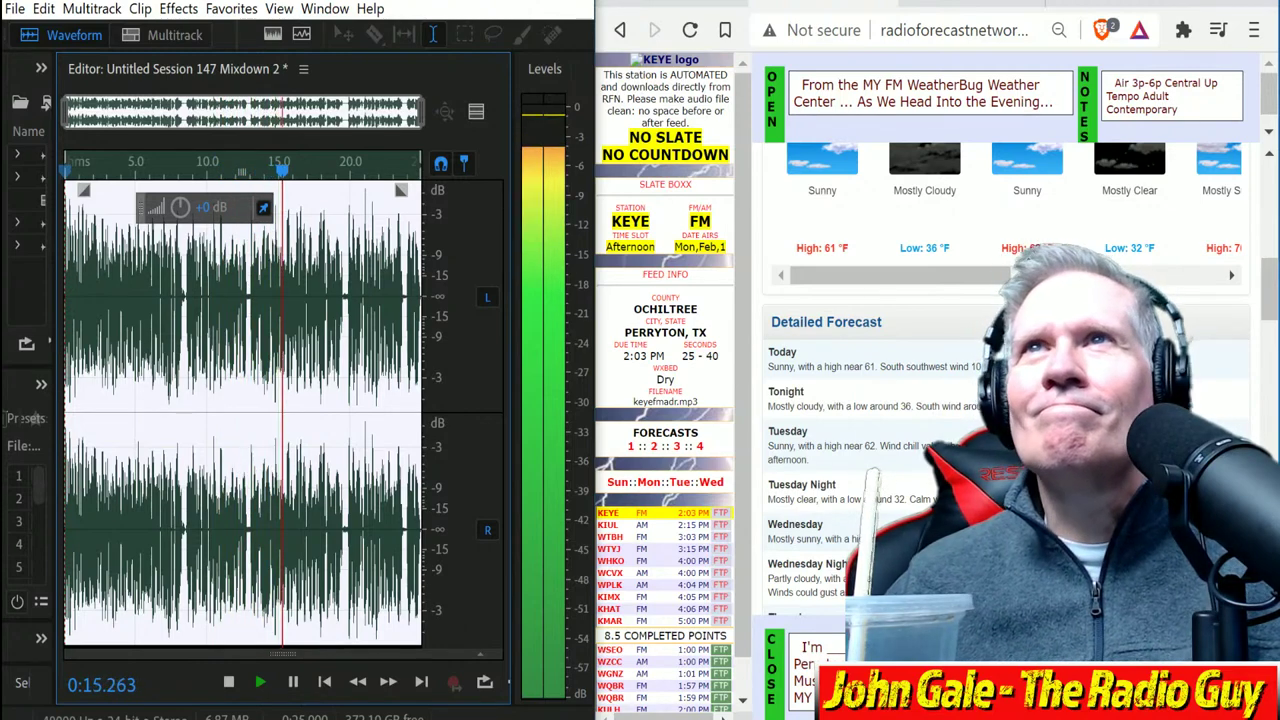
# Step: Open the FTP form for the KEYE FM feed, stop playback and copy the suggested file name keyefmadr
pyautogui.click(719, 514)
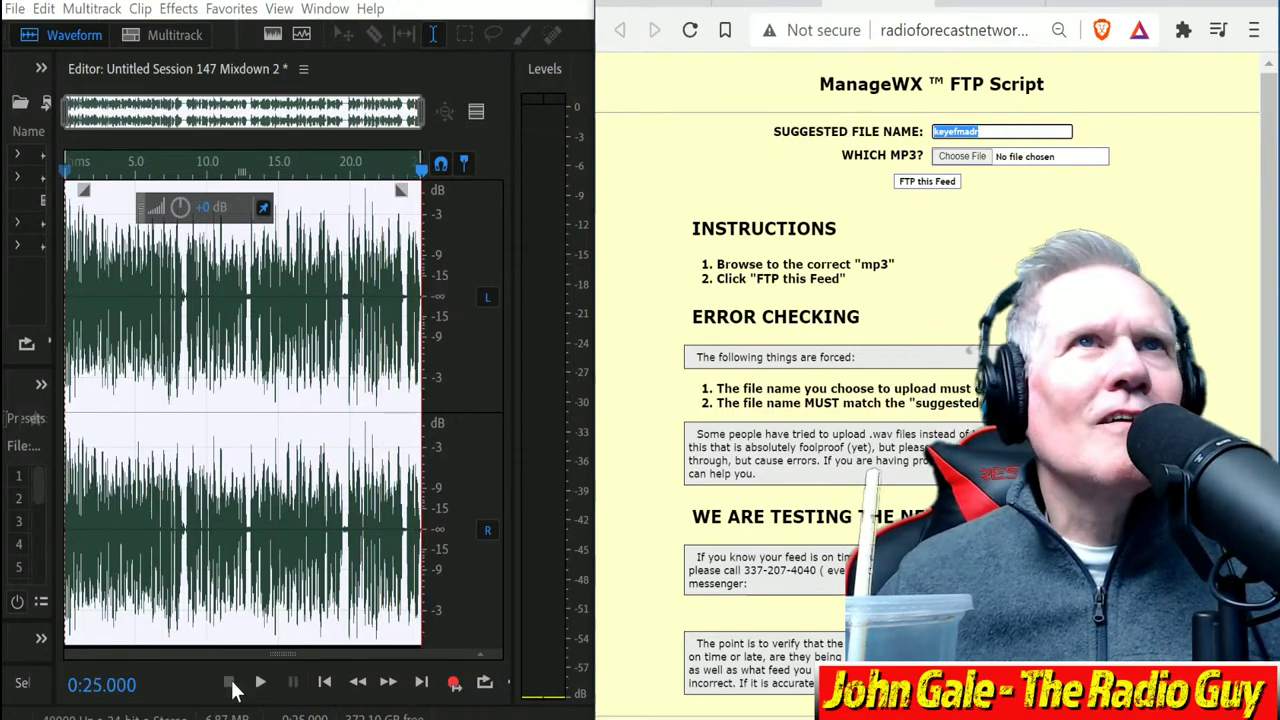
pyautogui.click(230, 686)
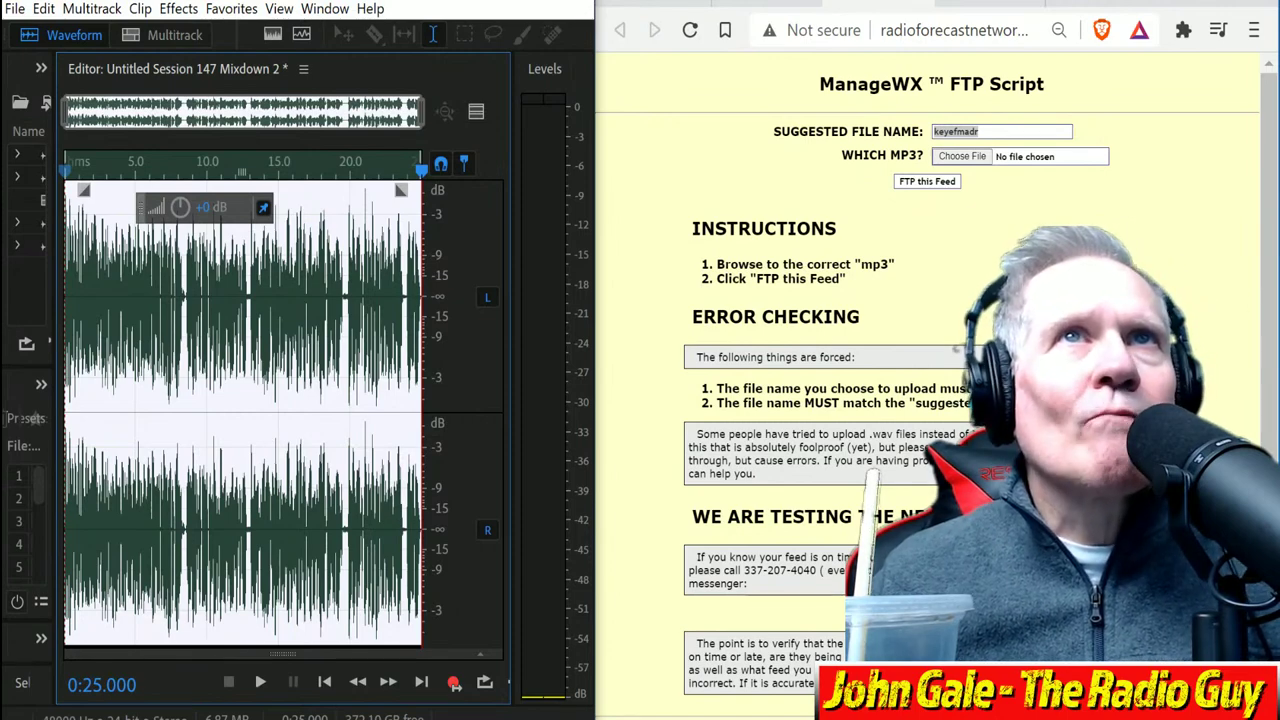
pyautogui.rightClick(968, 131)
pyautogui.click(1000, 149)
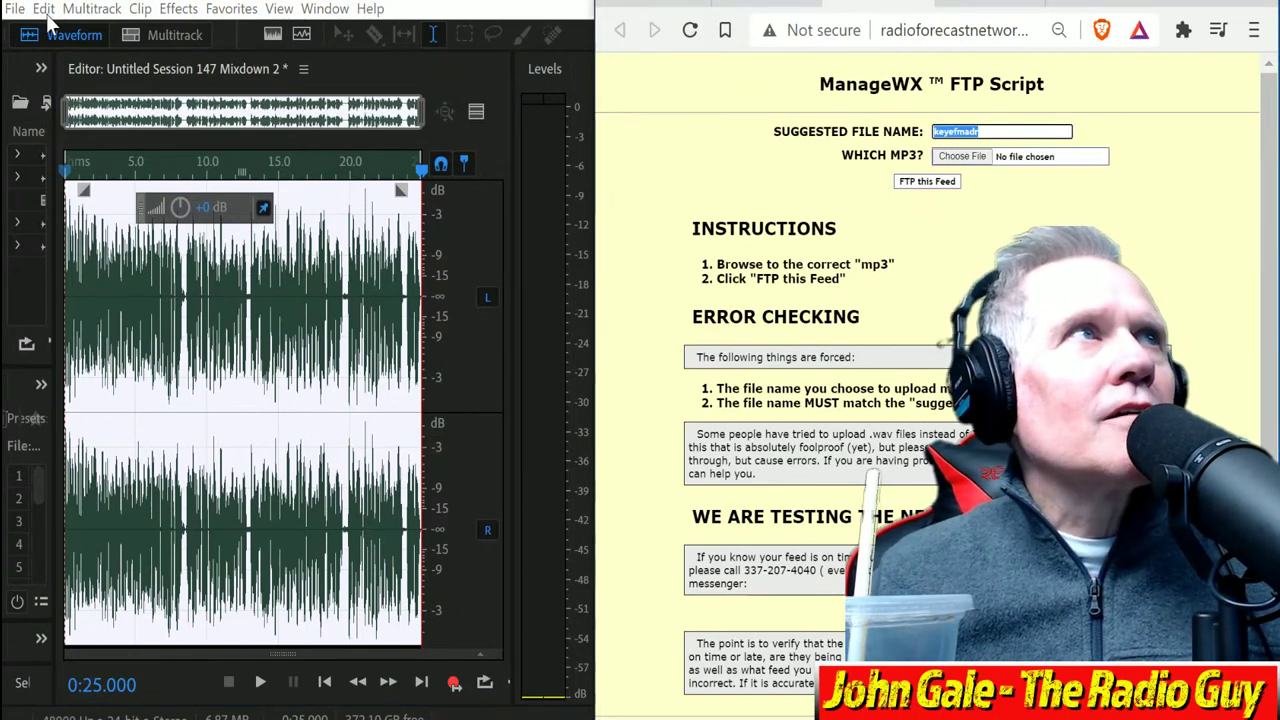
# Step: Export the KEYE FM mixdown to drive E: as the MP3 file keyefmadr.mp3
pyautogui.click(15, 9)
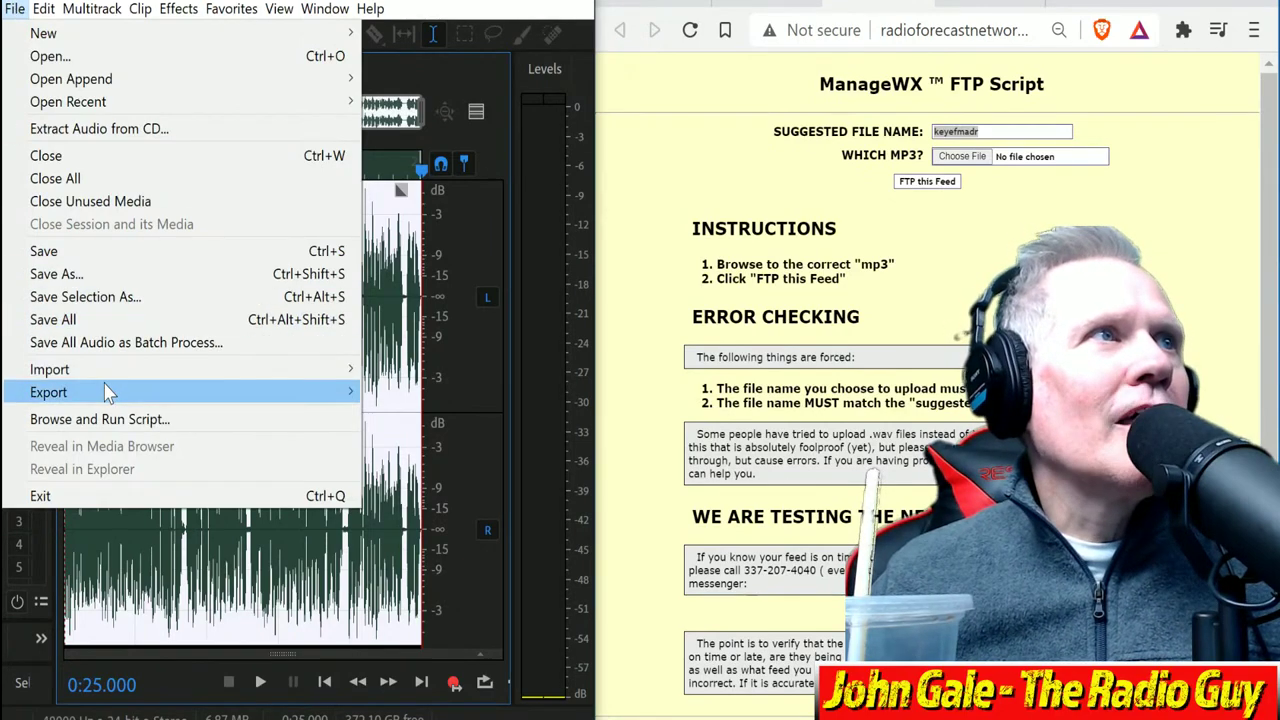
pyautogui.moveTo(347, 402)
pyautogui.click(429, 392)
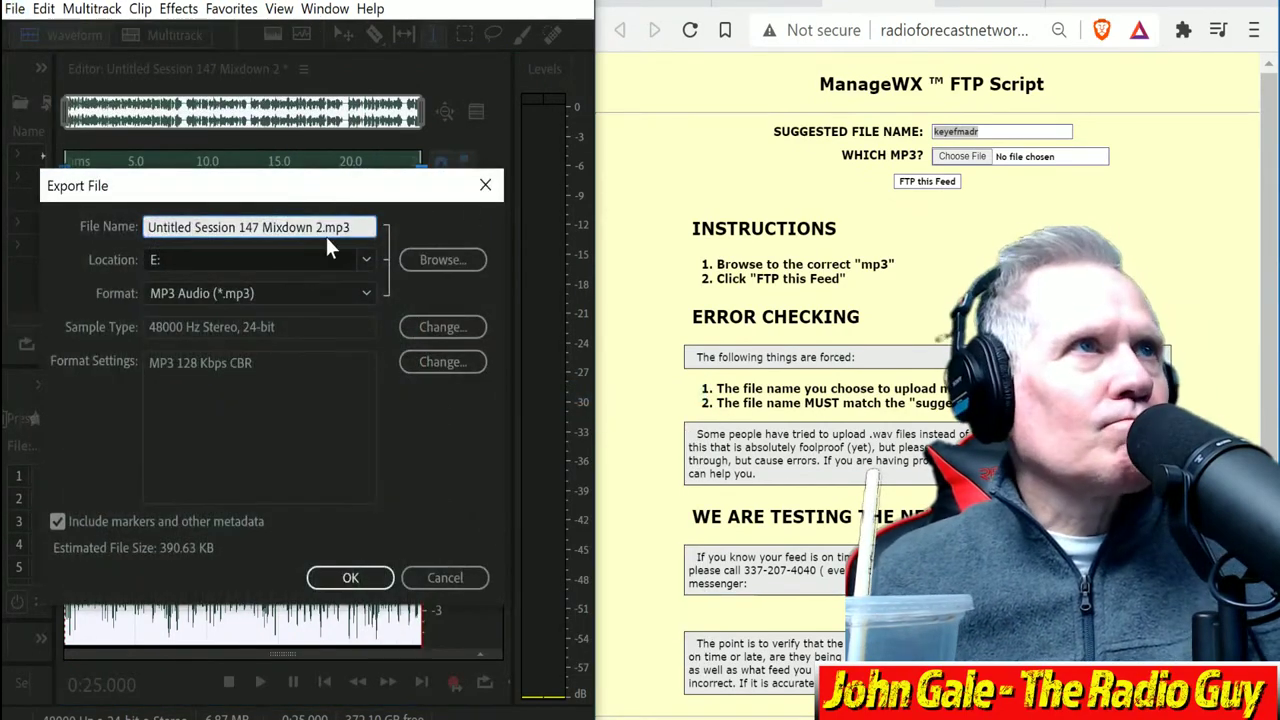
pyautogui.moveTo(323, 232); pyautogui.dragTo(3, 170)
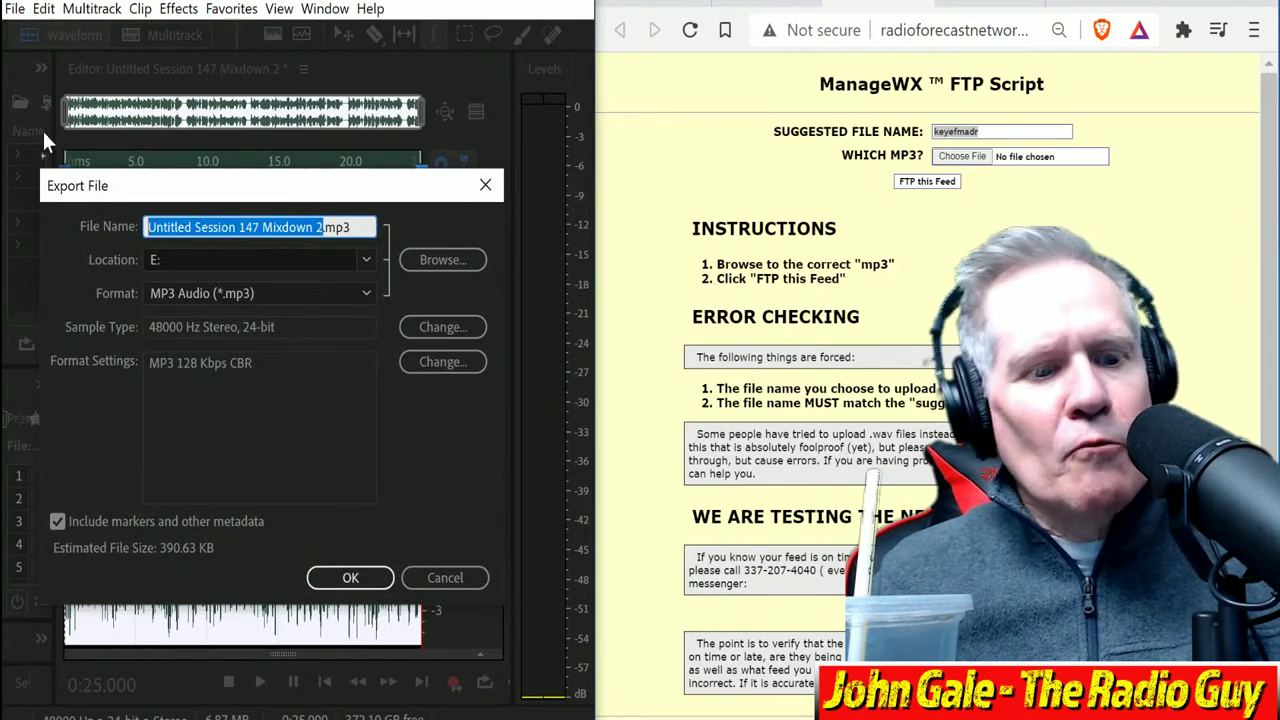
pyautogui.hotkey('ctrl', 'v')
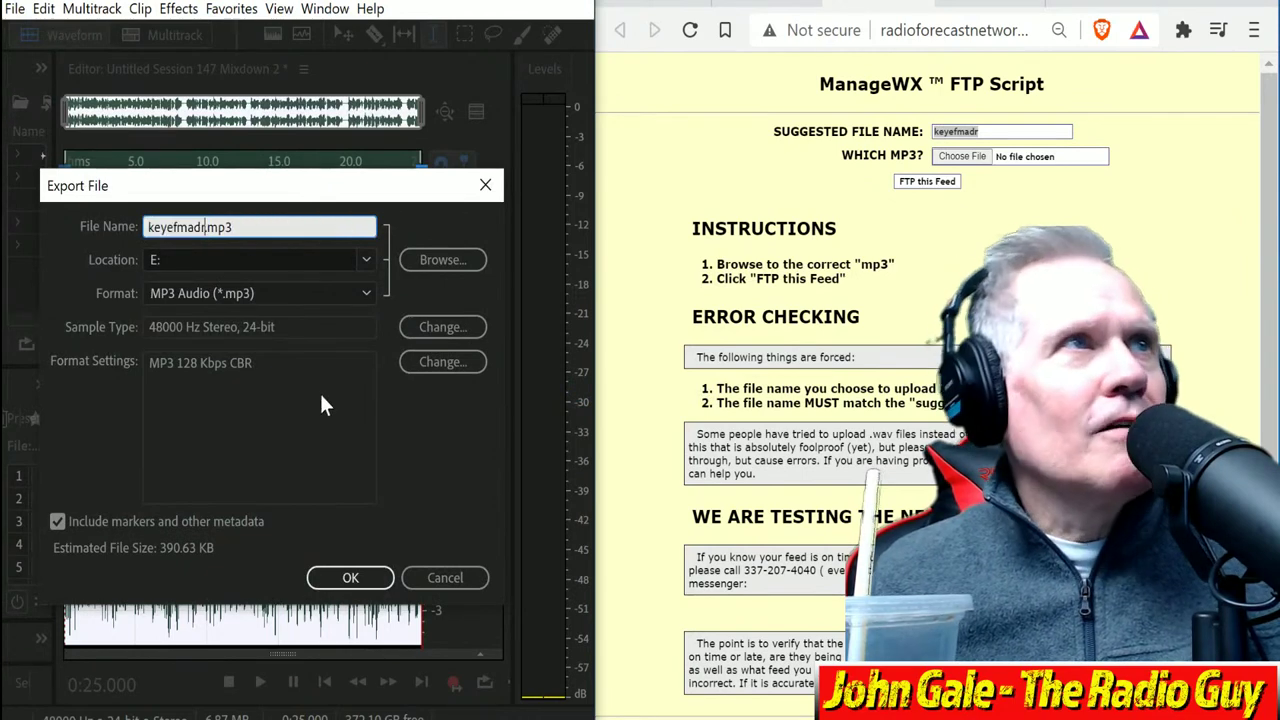
pyautogui.click(350, 580)
pyautogui.click(368, 432)
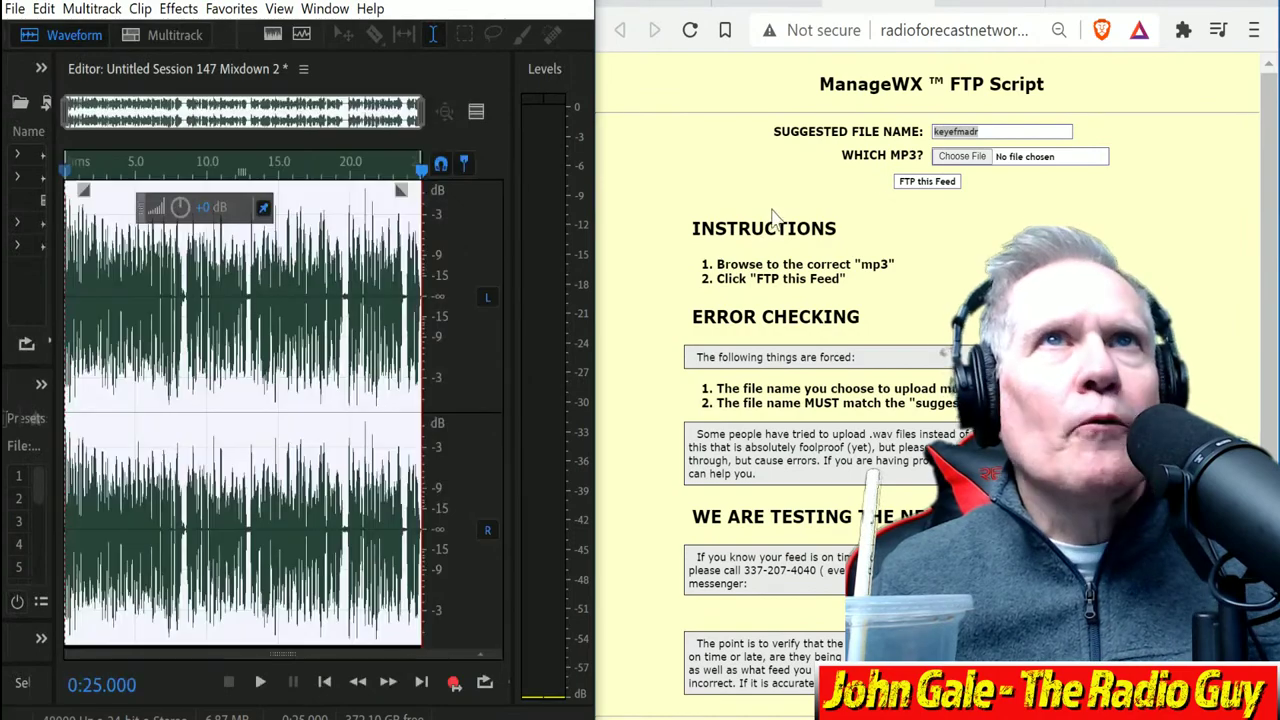
# Step: Choose keyefmadr.mp3 in the FTP form, upload the feed and close the results window
pyautogui.click(978, 160)
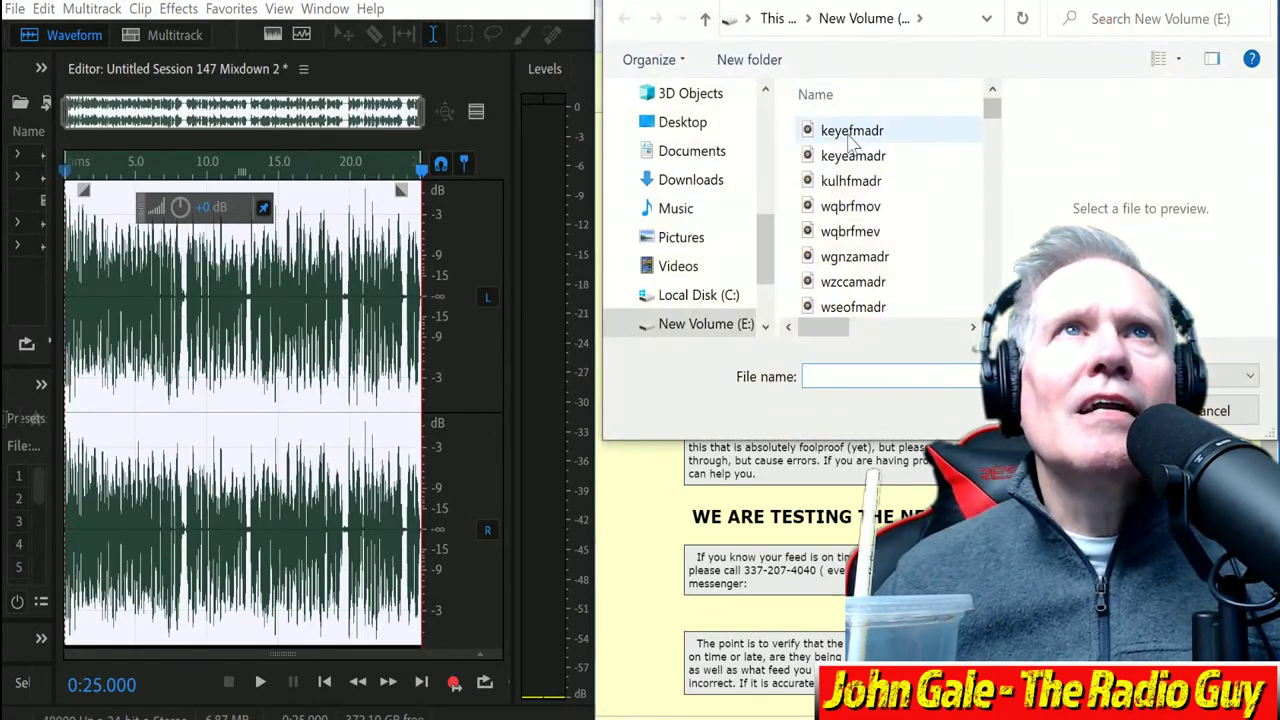
pyautogui.click(838, 122)
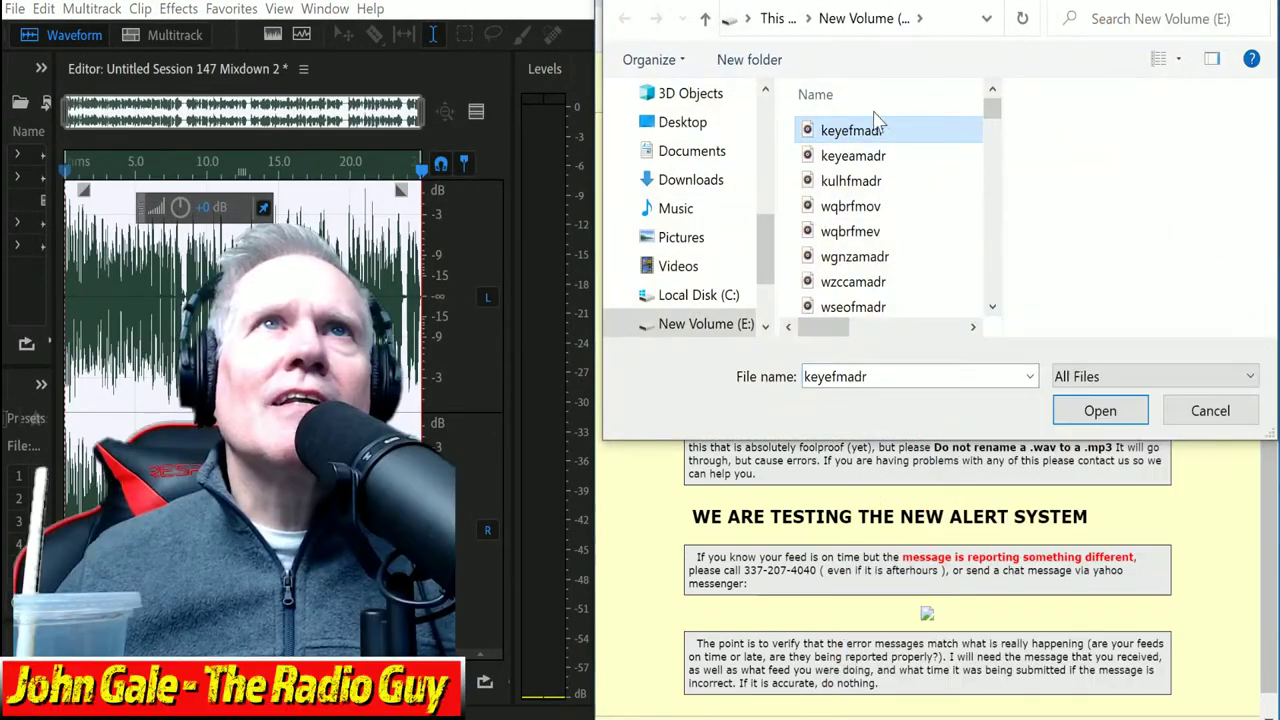
pyautogui.click(1100, 410)
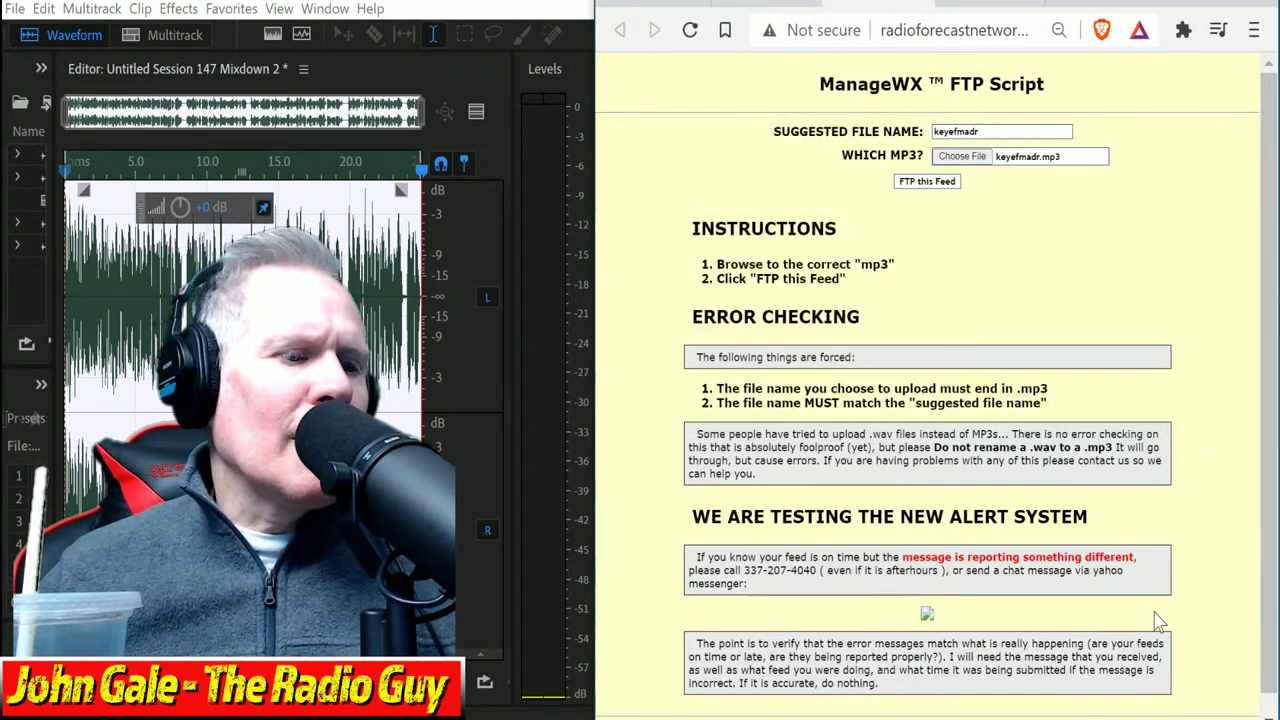
pyautogui.click(927, 181)
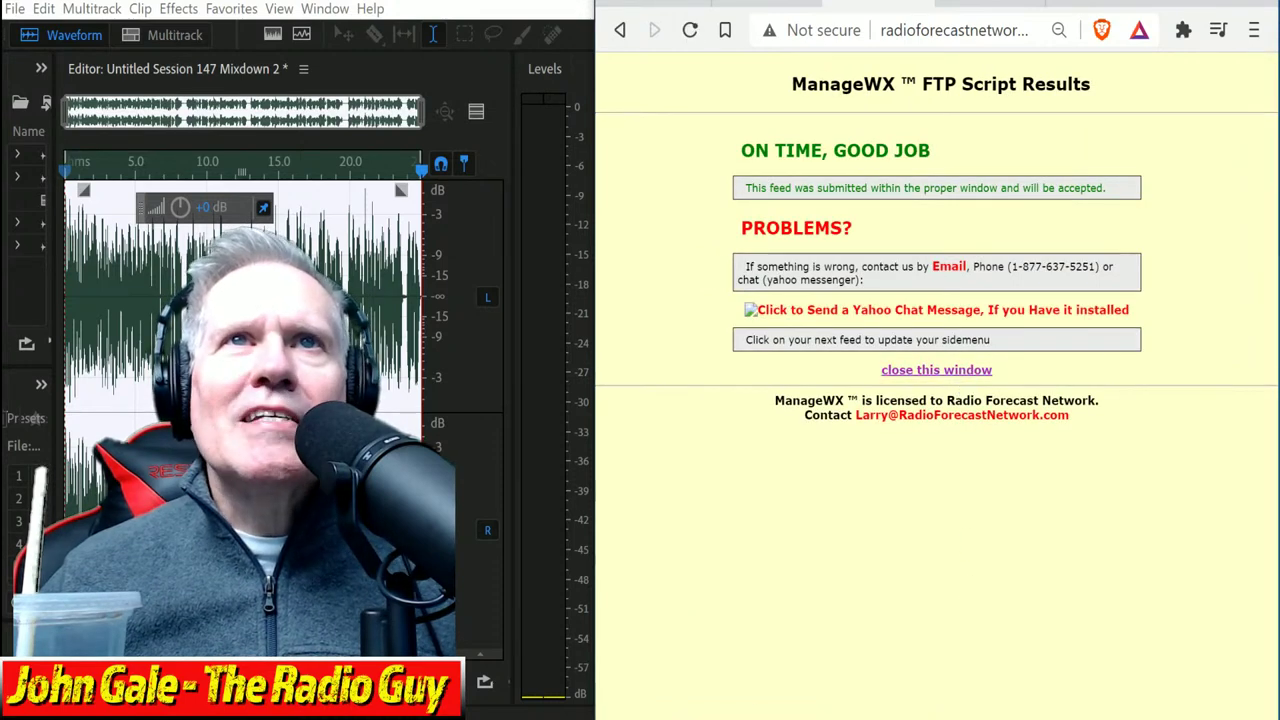
pyautogui.click(860, 368)
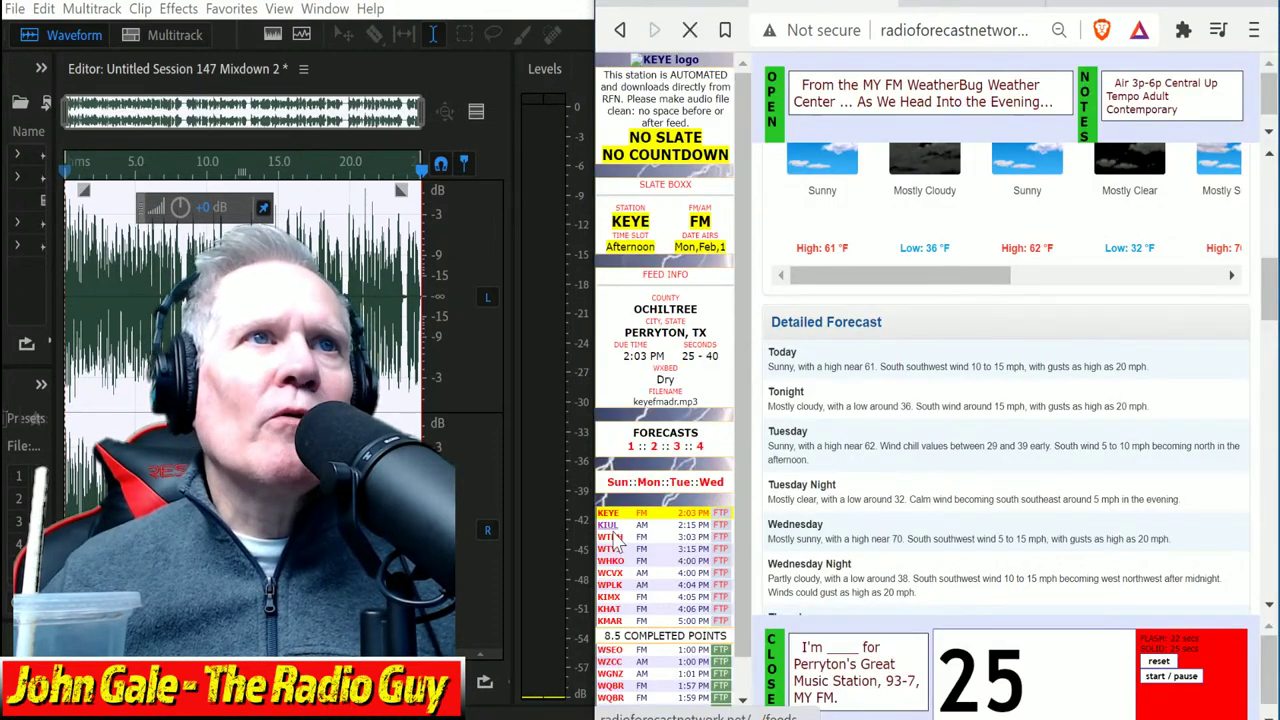
# Step: Open the KIUL AM 2:15 PM feed, then clear the KEYE FM voice clip from the multitrack session
pyautogui.click(608, 524)
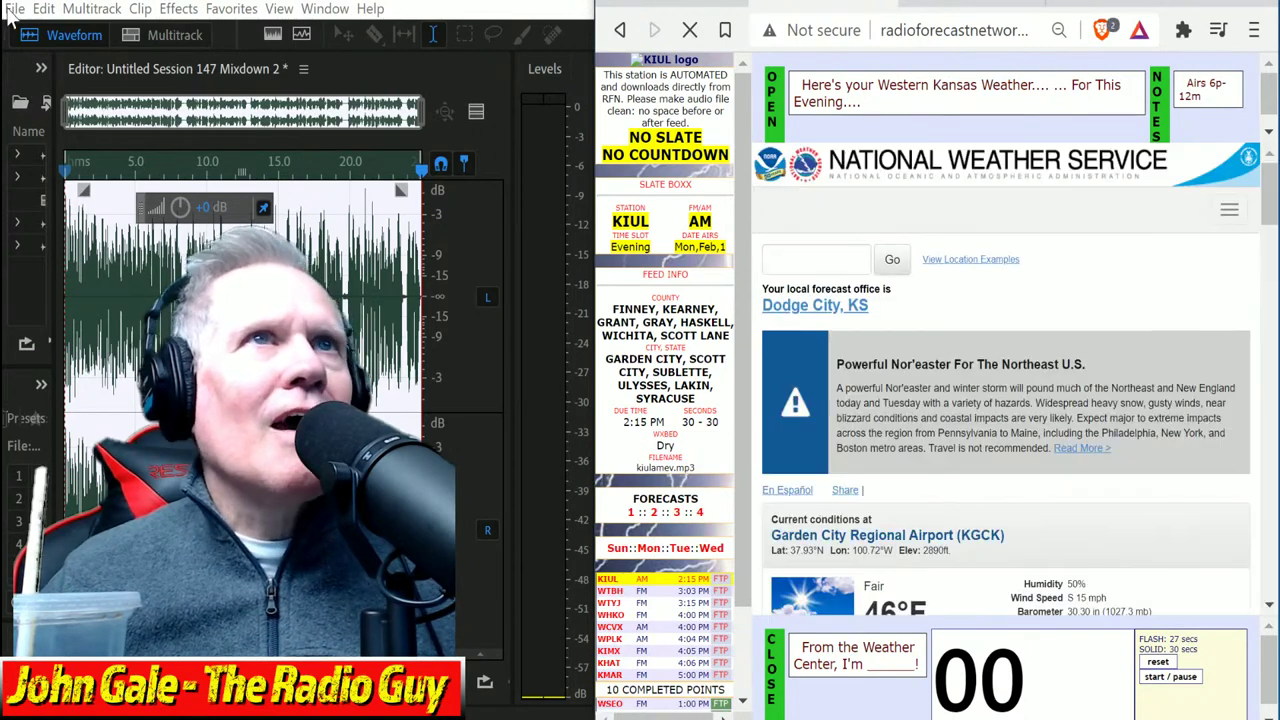
pyautogui.click(170, 34)
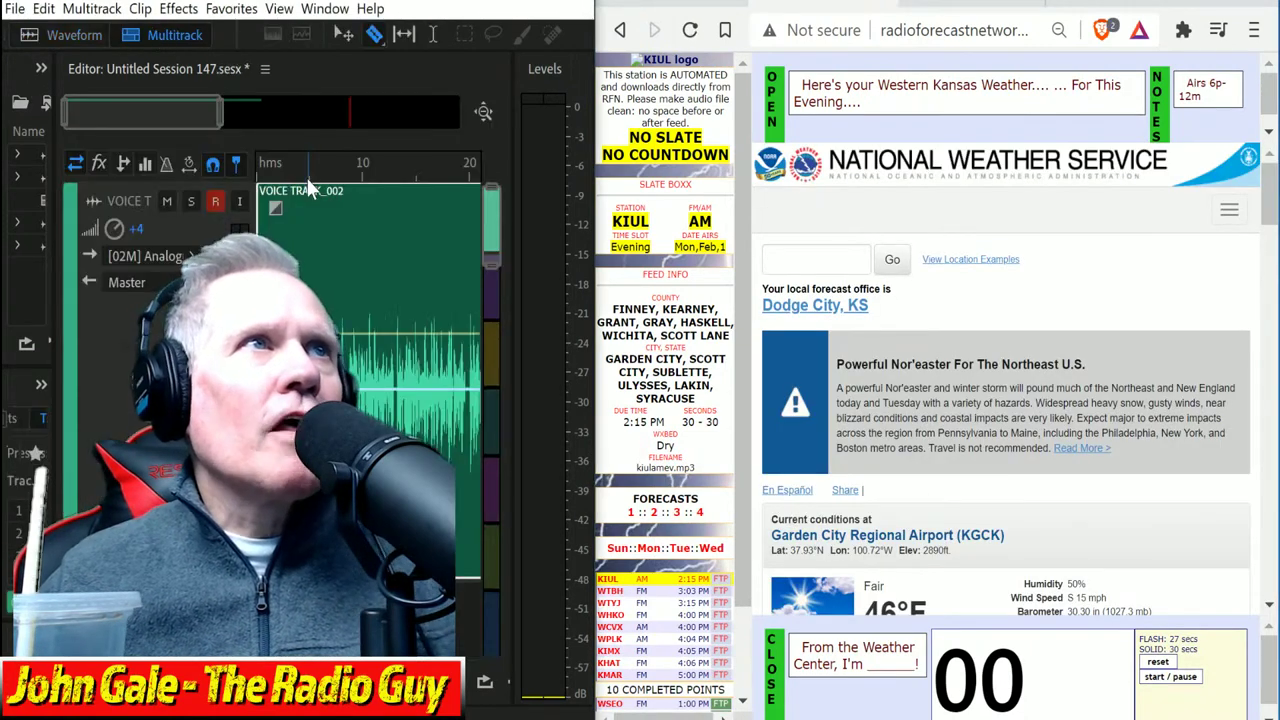
pyautogui.moveTo(312, 193)
pyautogui.mouseDown()
pyautogui.moveTo(340, 200)
pyautogui.moveTo(303, 190)
pyautogui.mouseUp()
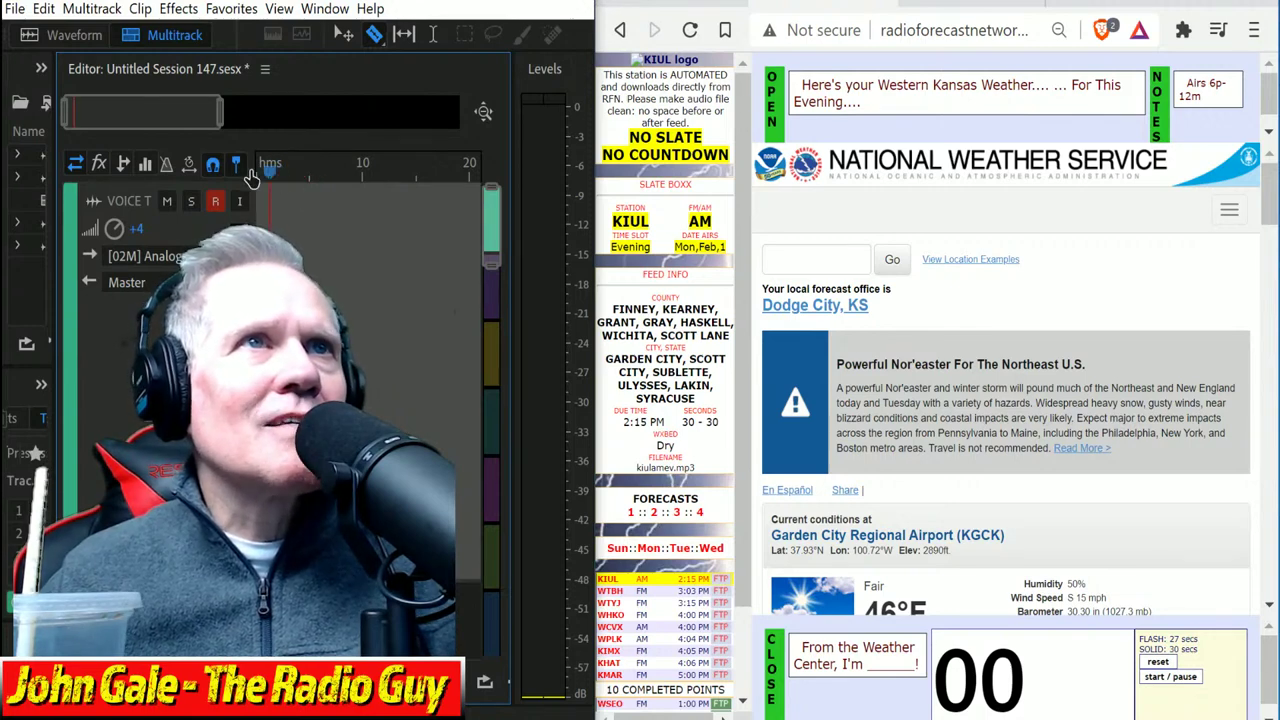
# Step: Record the KIUL forecast from Garden City's detailed forecast, timing the read with the page's timer
pyautogui.hotkey('shift', 'space')
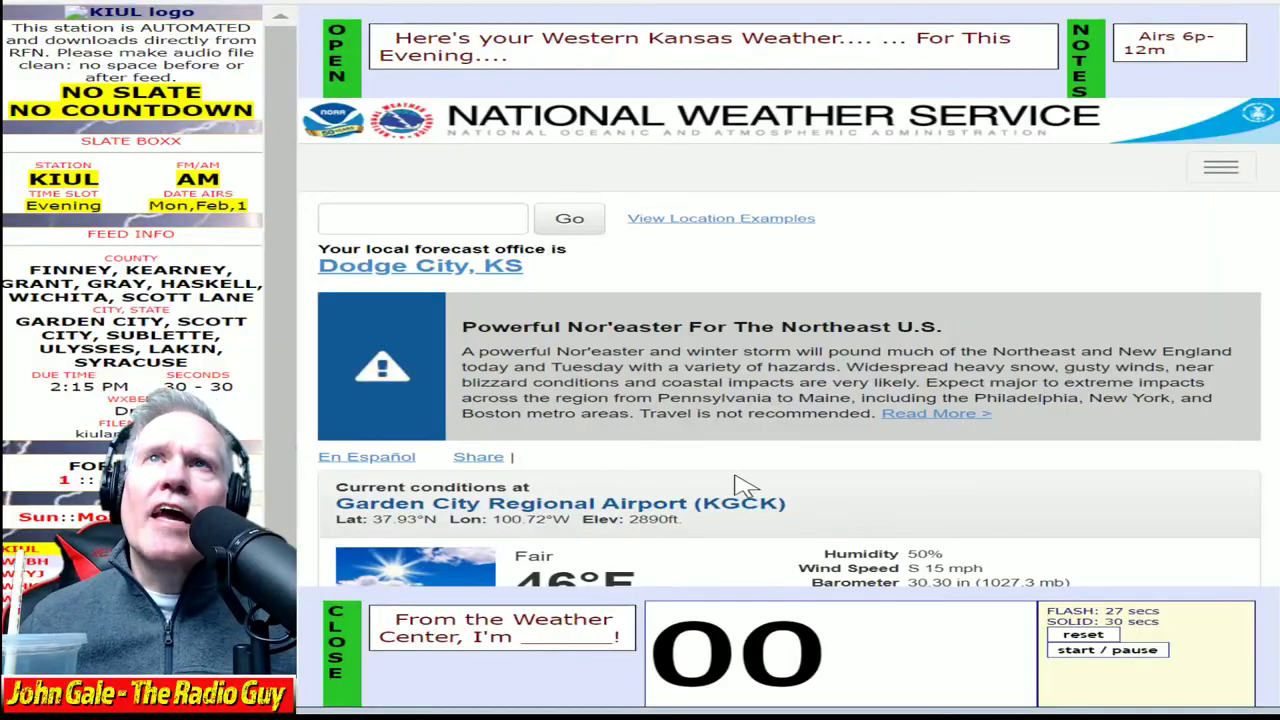
pyautogui.scroll(-9, 787, 426)
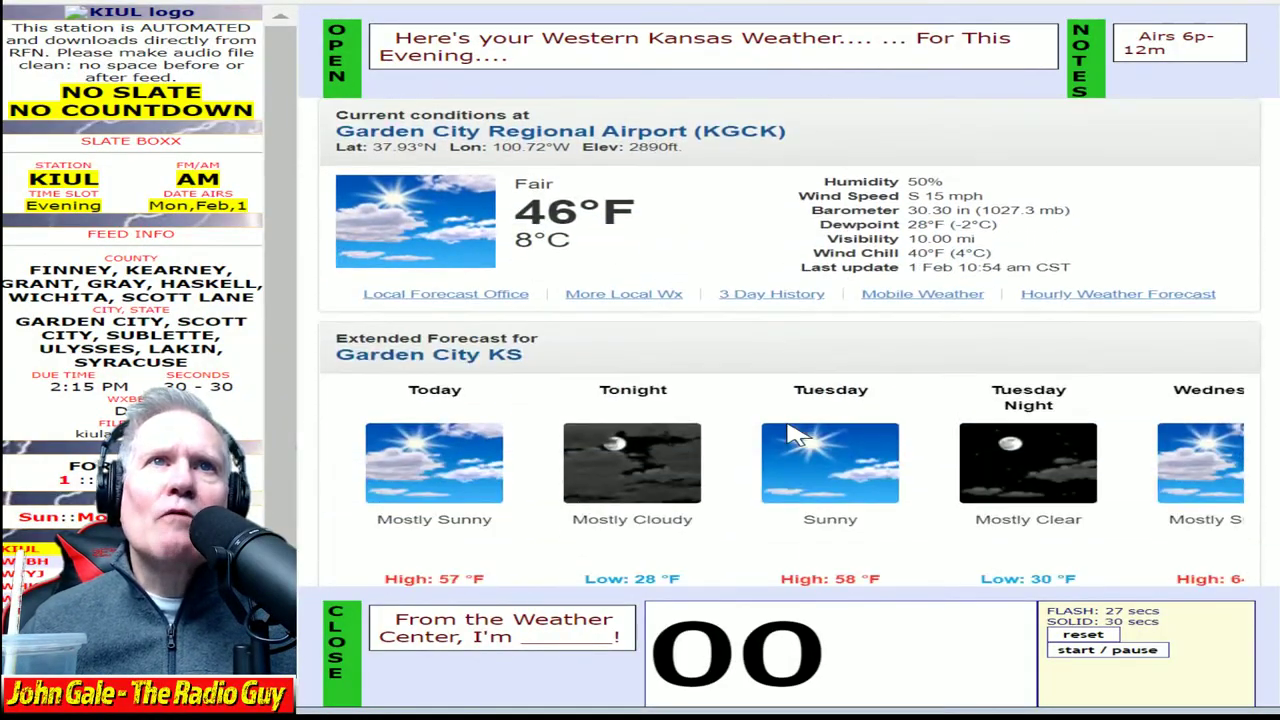
pyautogui.scroll(-2, 787, 400)
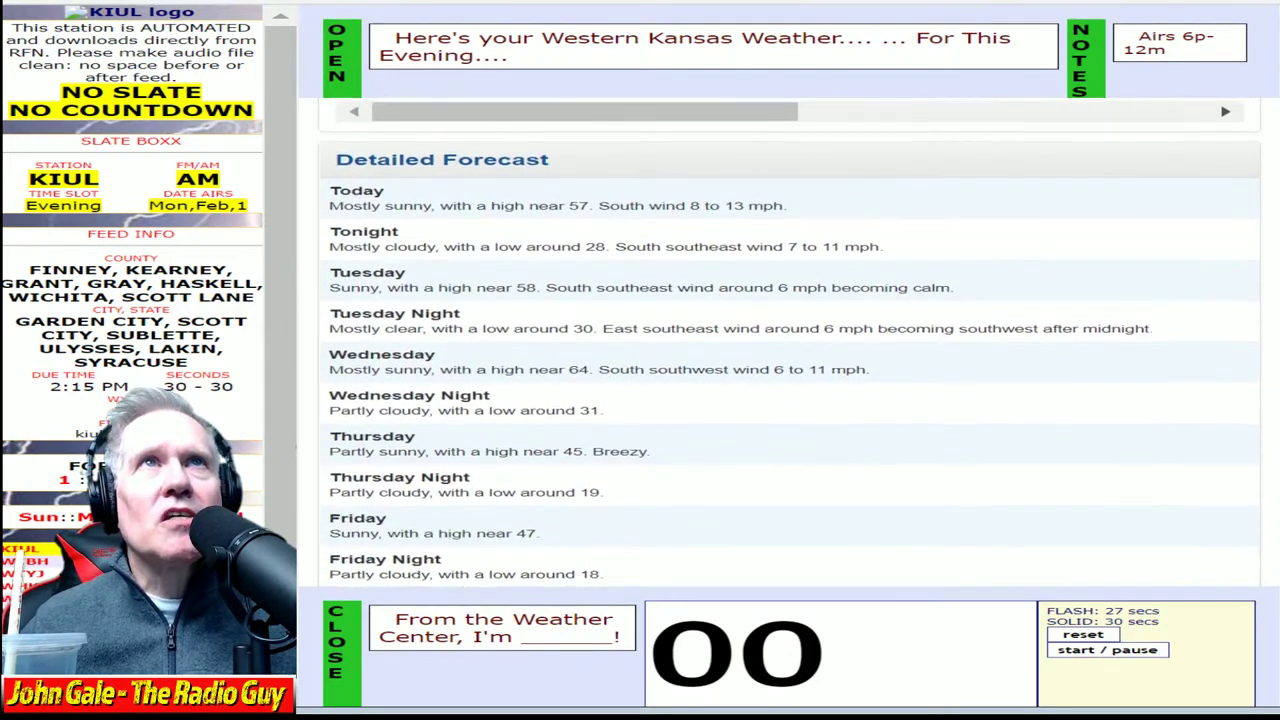
pyautogui.click(1137, 651)
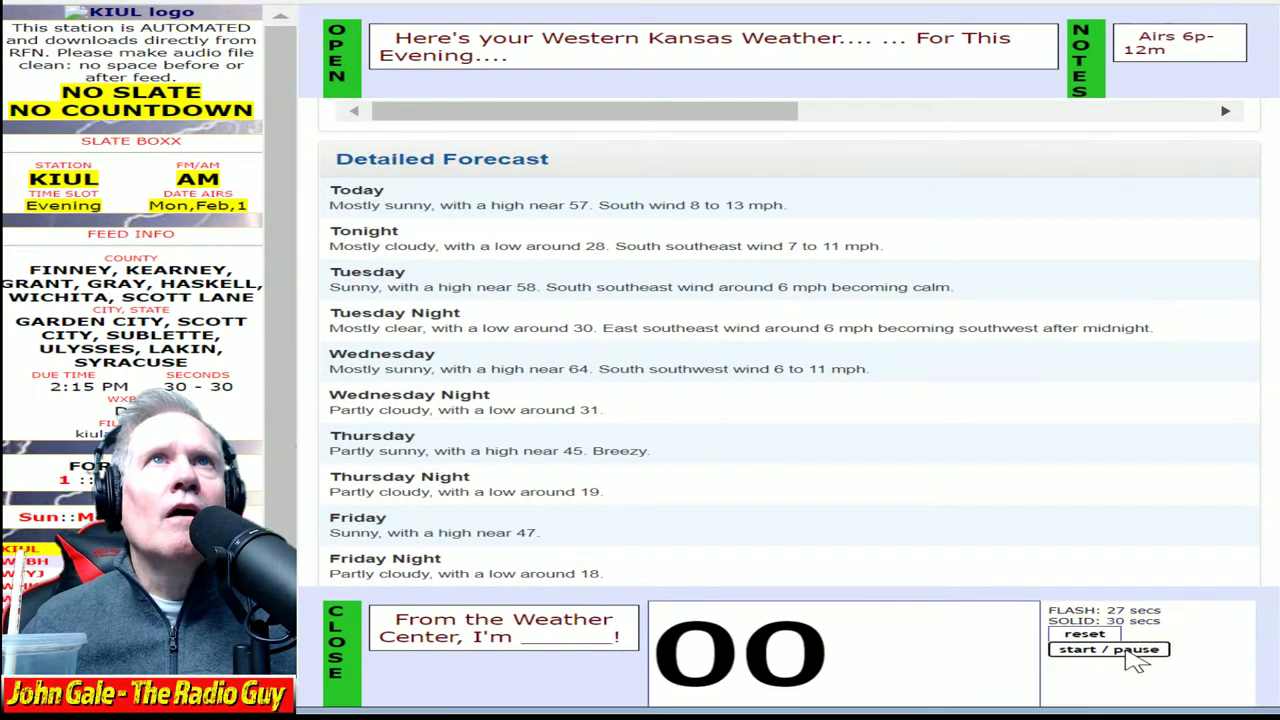
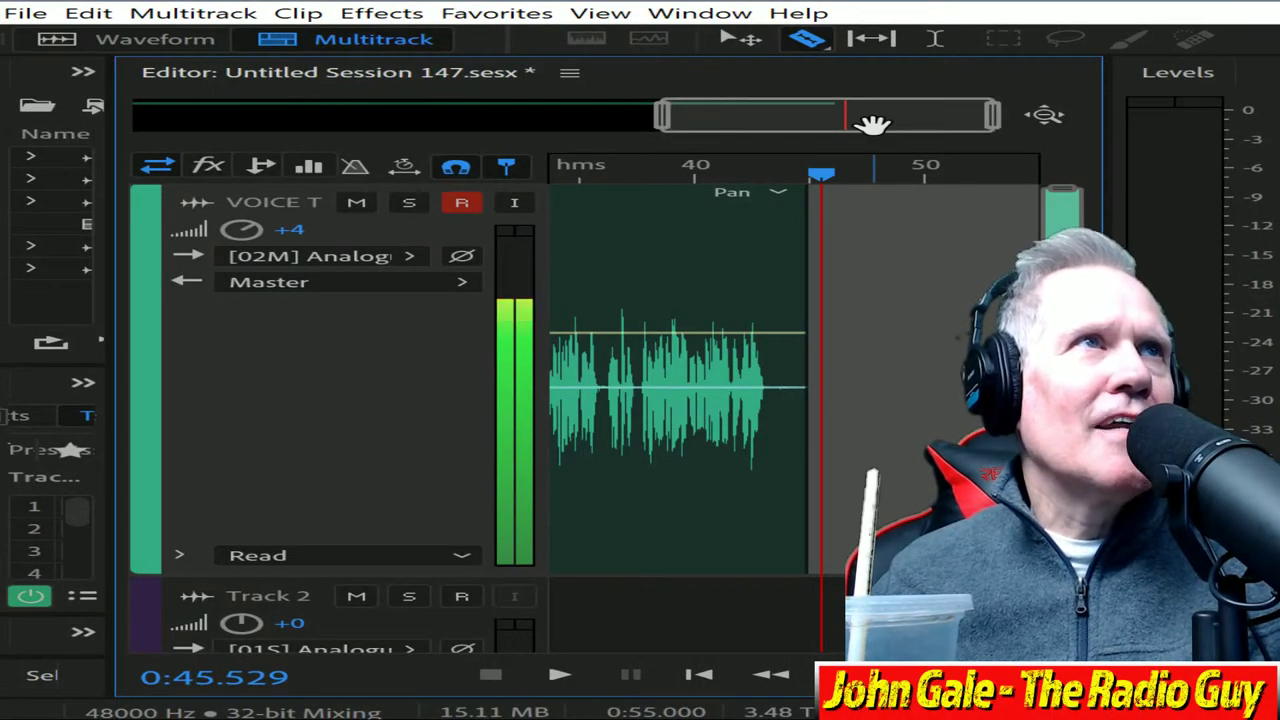
# Step: Split the KIUL clip at about 0:10, just before the good take, delete the earlier part and move the rest to the session start
pyautogui.moveTo(871, 123); pyautogui.dragTo(474, 123)
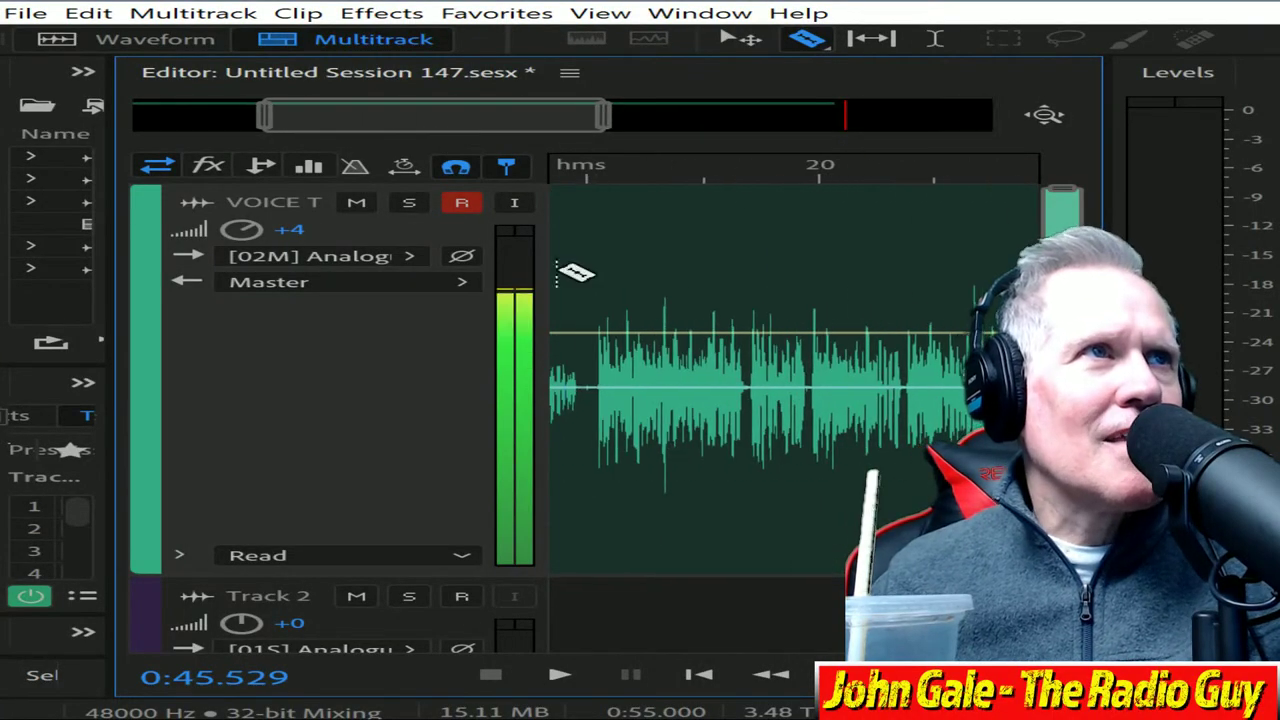
pyautogui.click(598, 340)
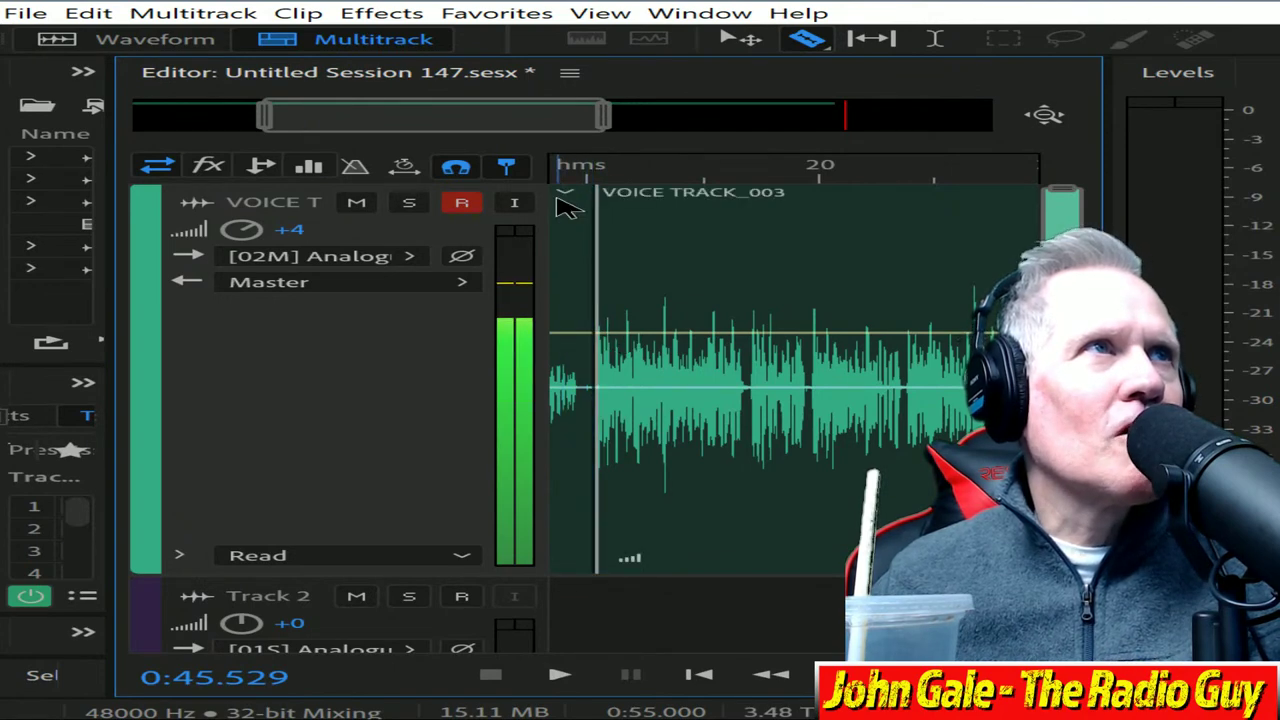
pyautogui.click(564, 200)
pyautogui.hscroll(-2, 540, 140)
pyautogui.press('Delete')
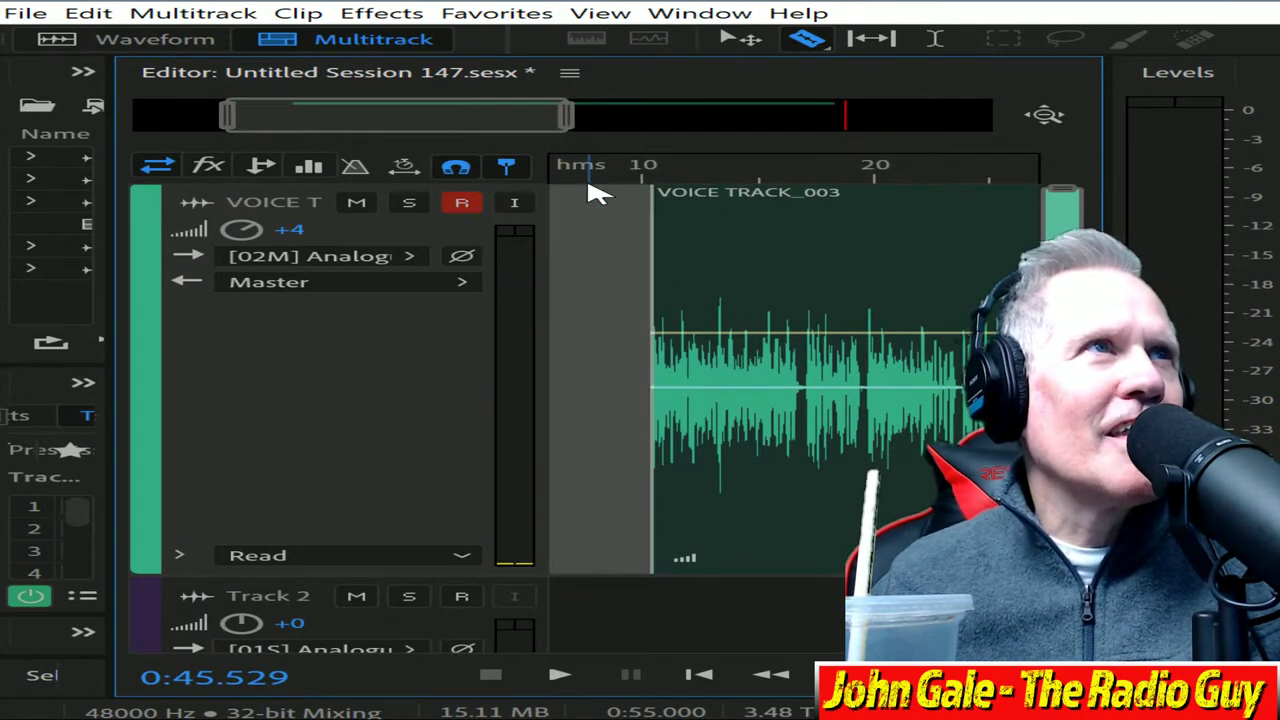
pyautogui.moveTo(787, 203); pyautogui.dragTo(30, 320)
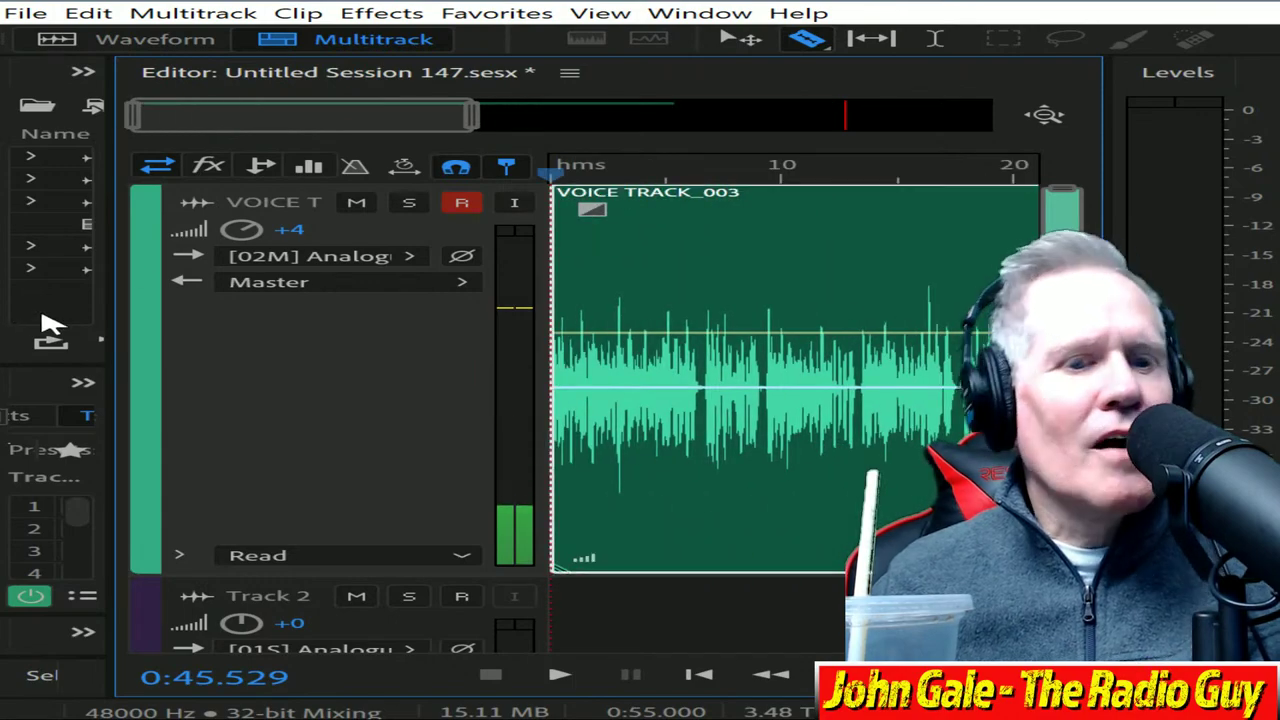
# Step: Mix down the KIUL session to a new file and play it from about 0:24.5 to 0:28
pyautogui.hotkey('shift', 'alt', 'm')
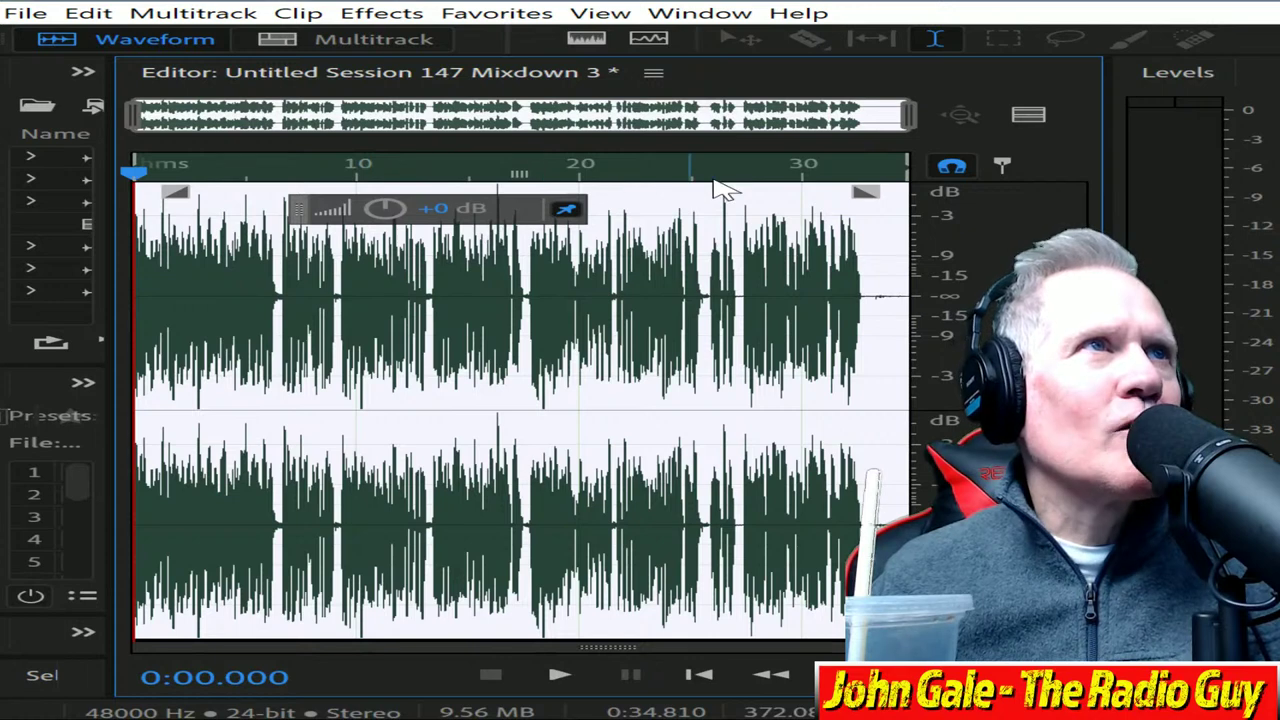
pyautogui.click(680, 172)
pyautogui.press('space')
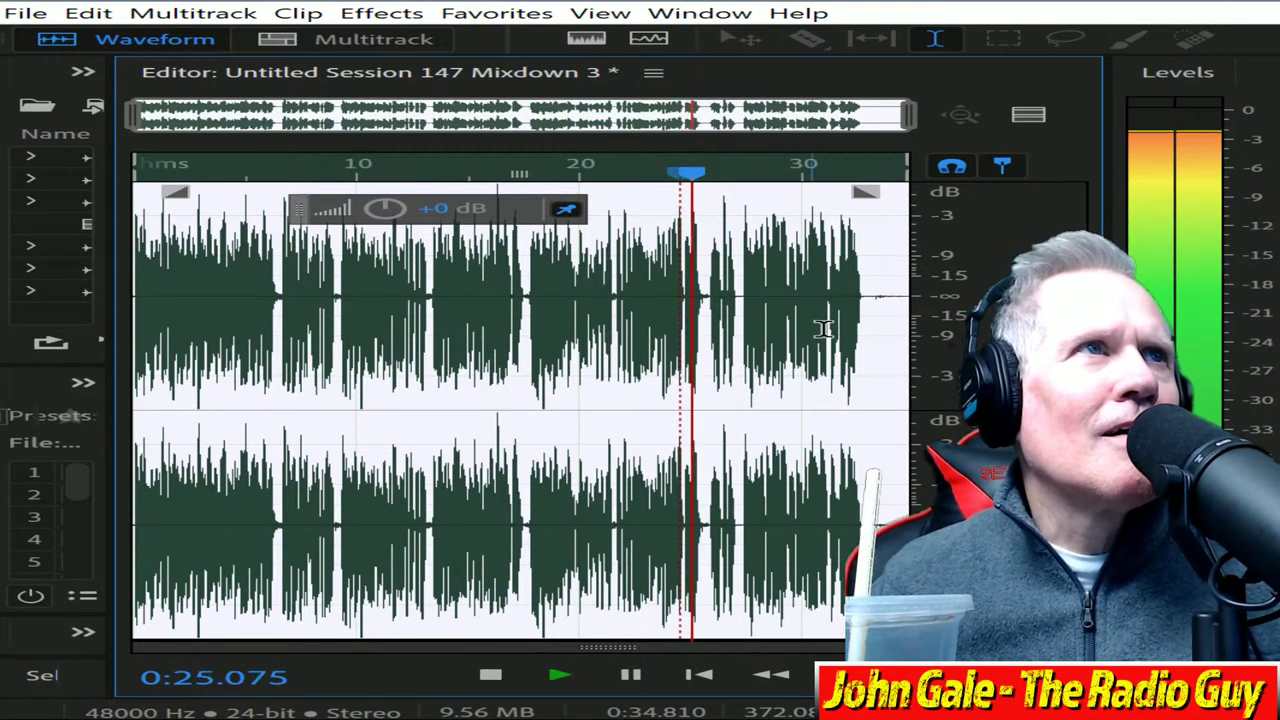
pyautogui.click(505, 680)
# Step: Delete the bad phrase from about 0:25.9 to 0:27.4 in the mixdown and play across the cut
pyautogui.scroll(5, 620, 488)
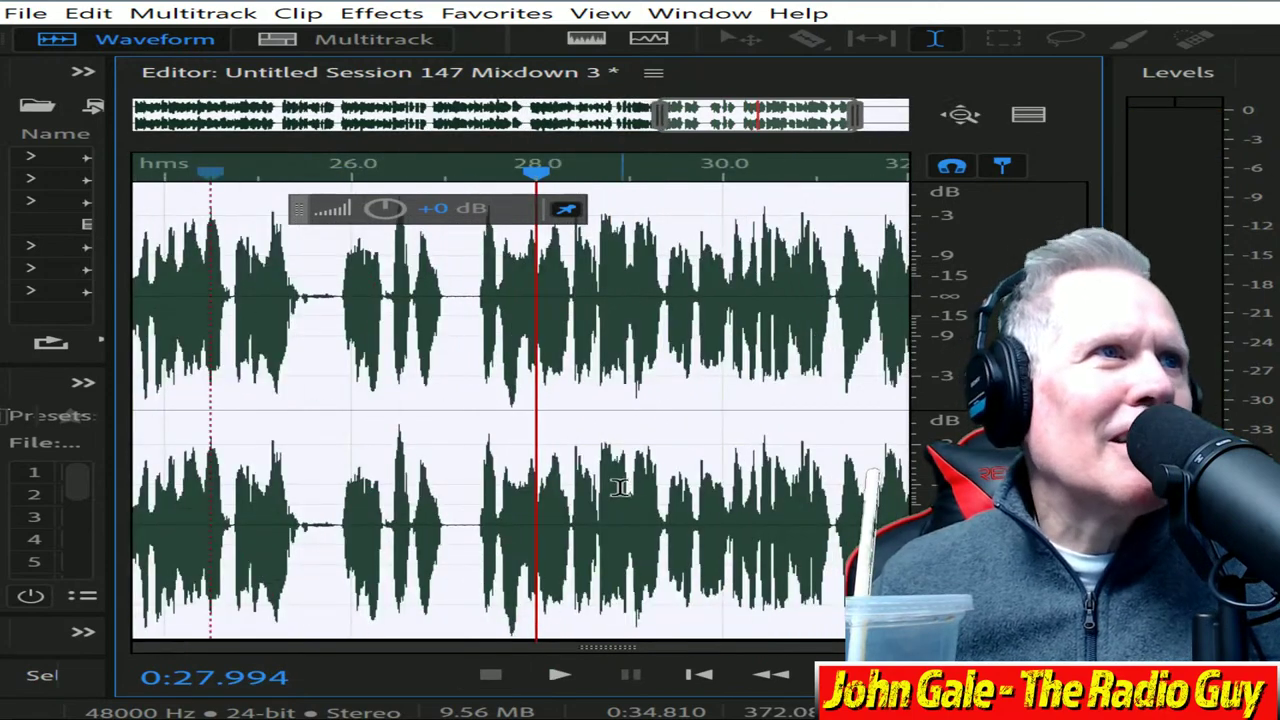
pyautogui.scroll(1, 418, 448)
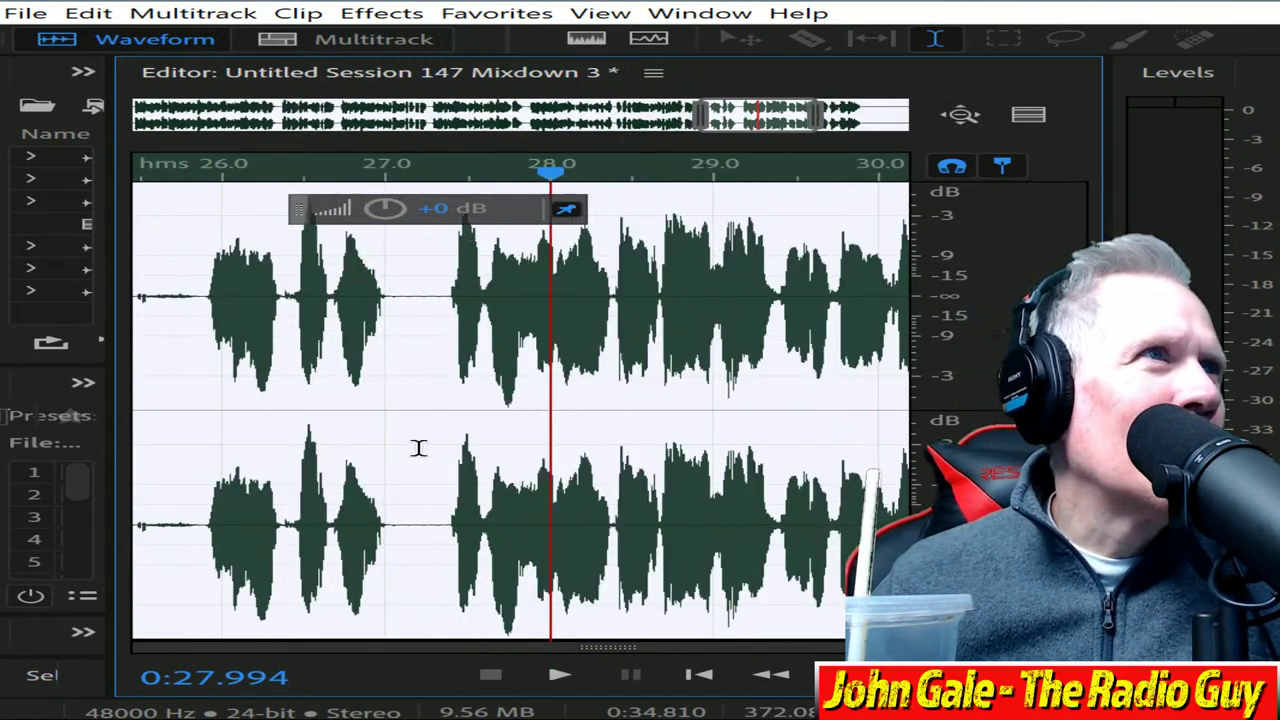
pyautogui.moveTo(448, 290); pyautogui.dragTo(208, 291)
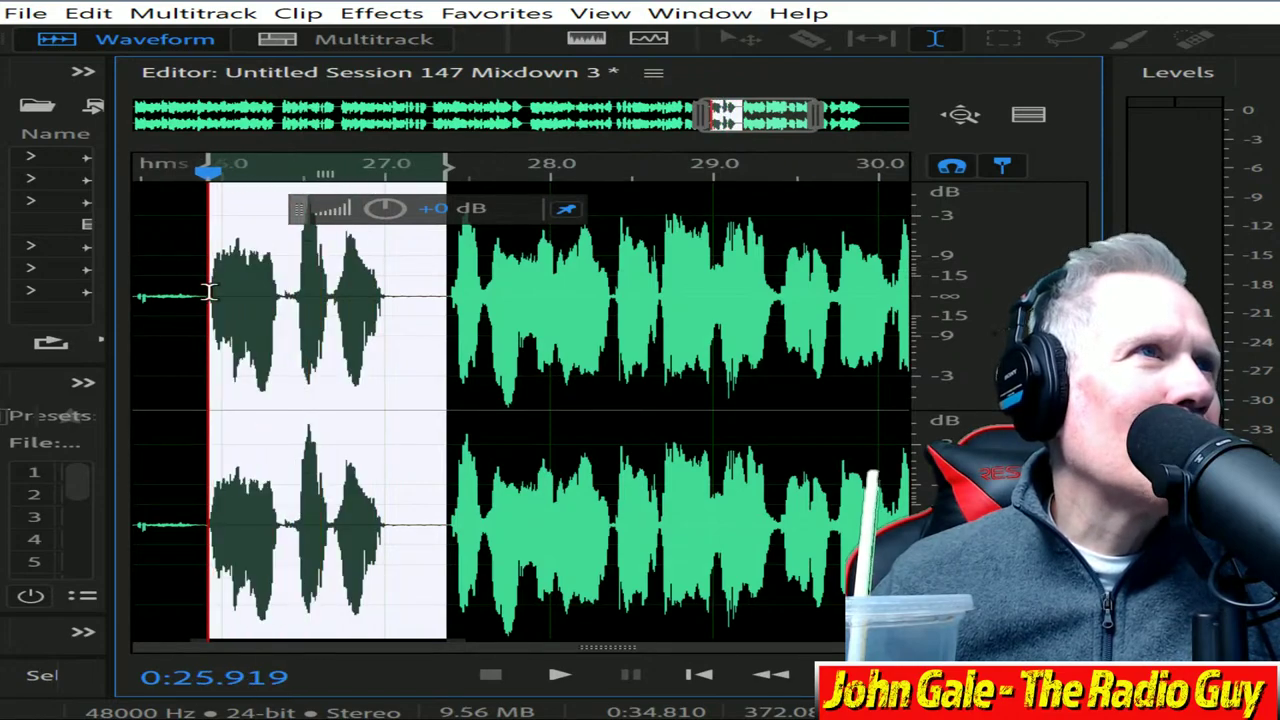
pyautogui.moveTo(820, 118); pyautogui.dragTo(741, 120)
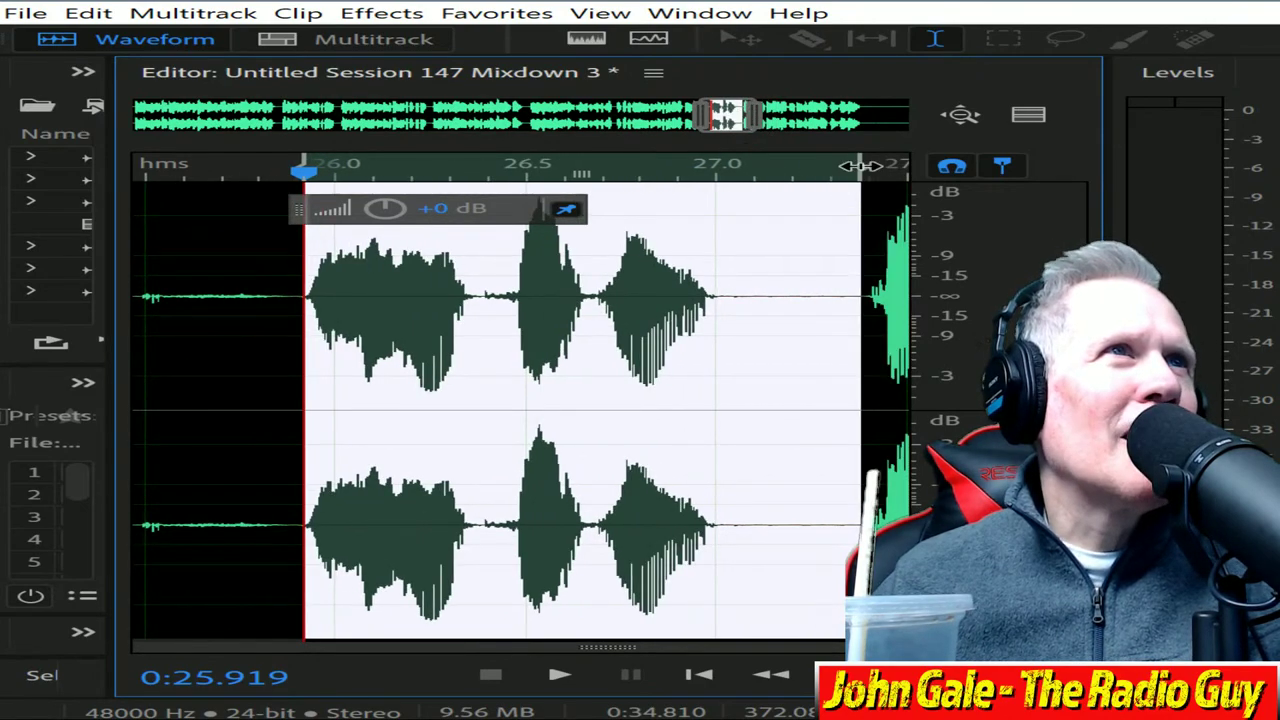
pyautogui.moveTo(858, 166); pyautogui.dragTo(863, 170)
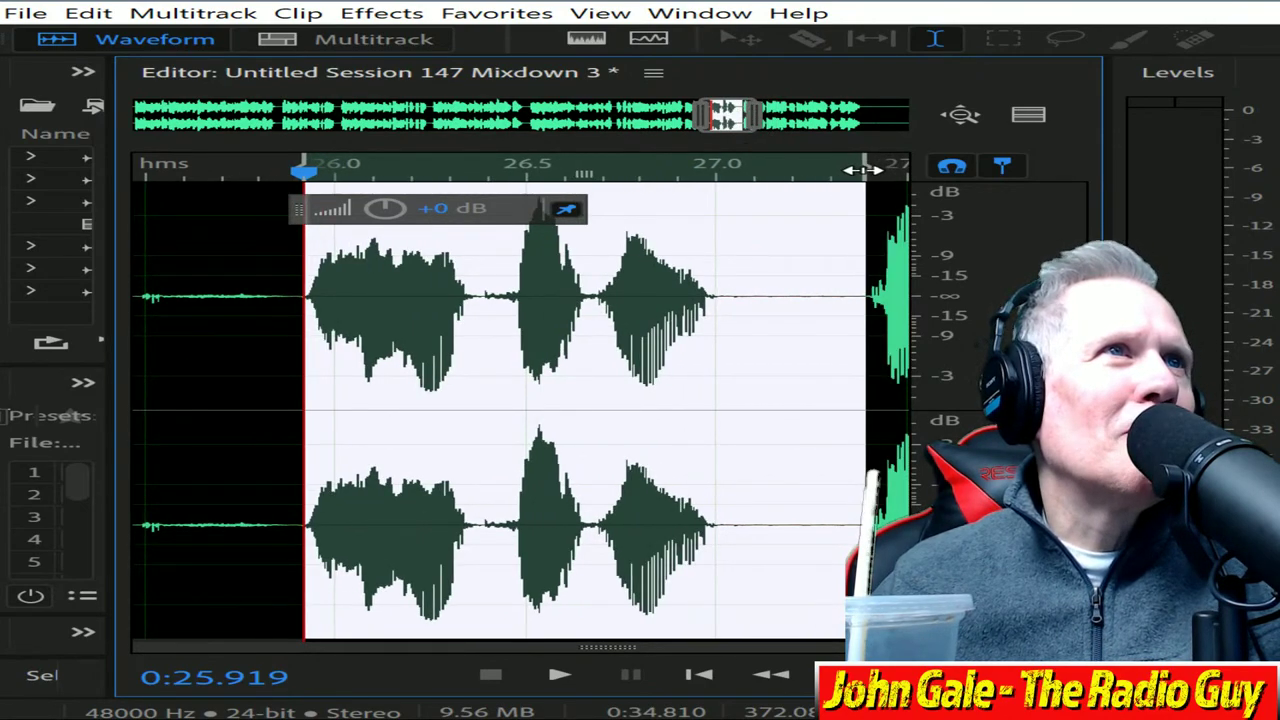
pyautogui.press('Delete')
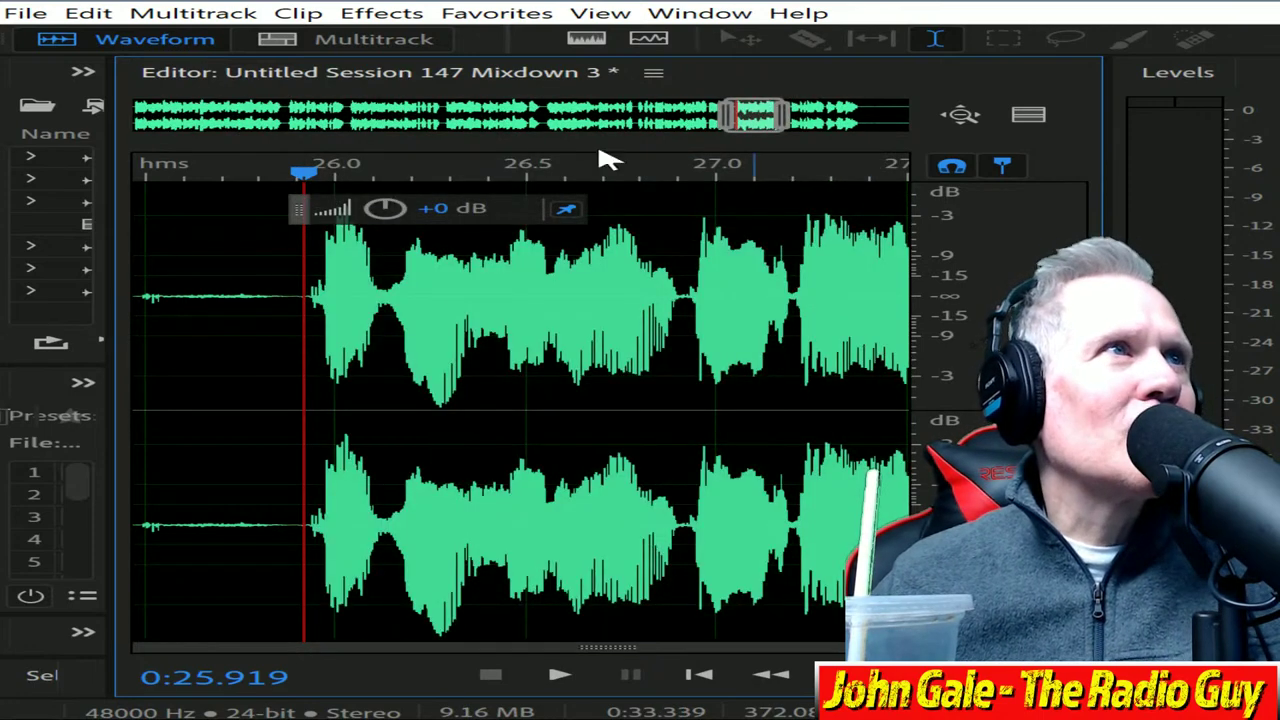
pyautogui.click(192, 170)
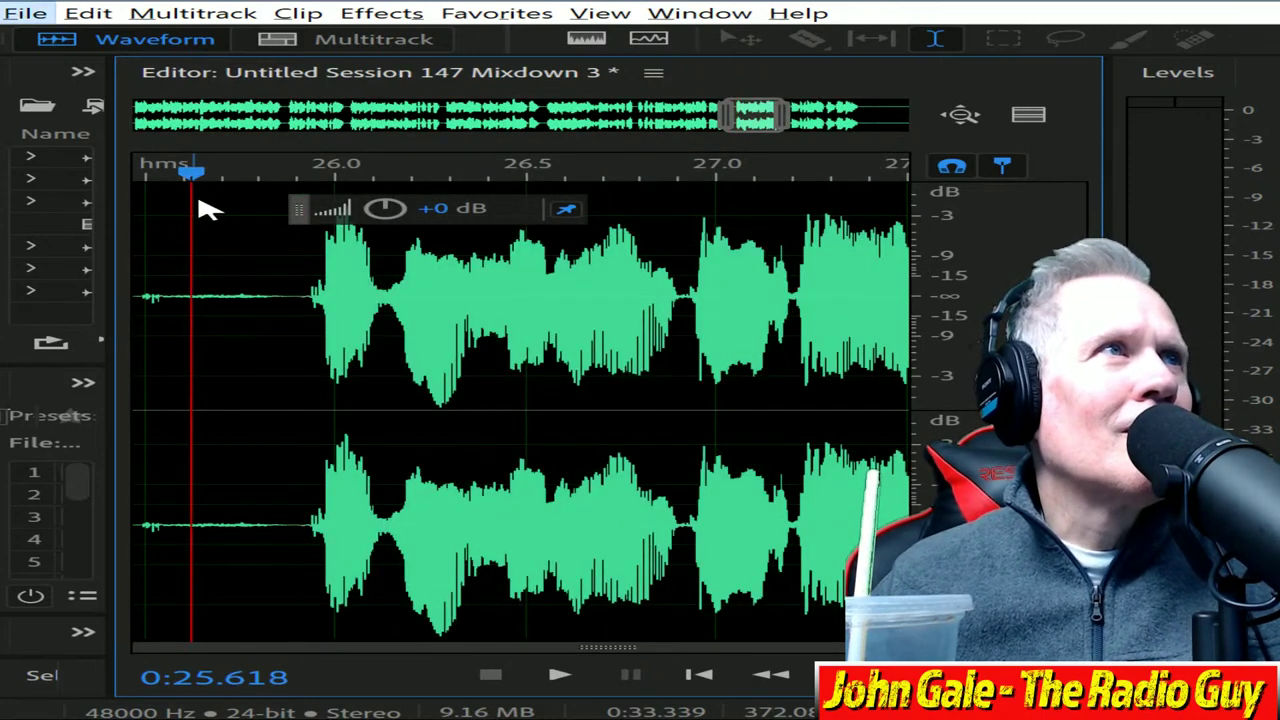
pyautogui.press('space')
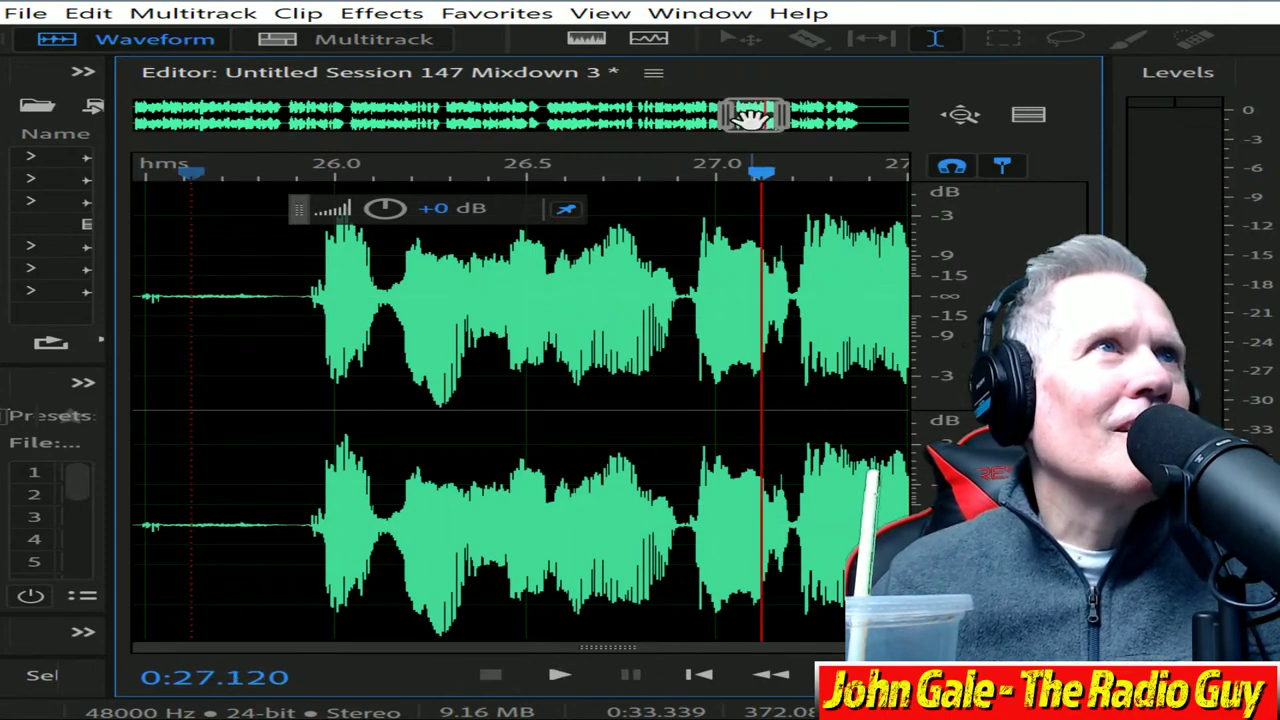
# Step: Delete the trailing silence after about 0:31.2 and shorten the pause from about 0:25.64 to 0:25.83
pyautogui.moveTo(757, 115); pyautogui.dragTo(857, 128)
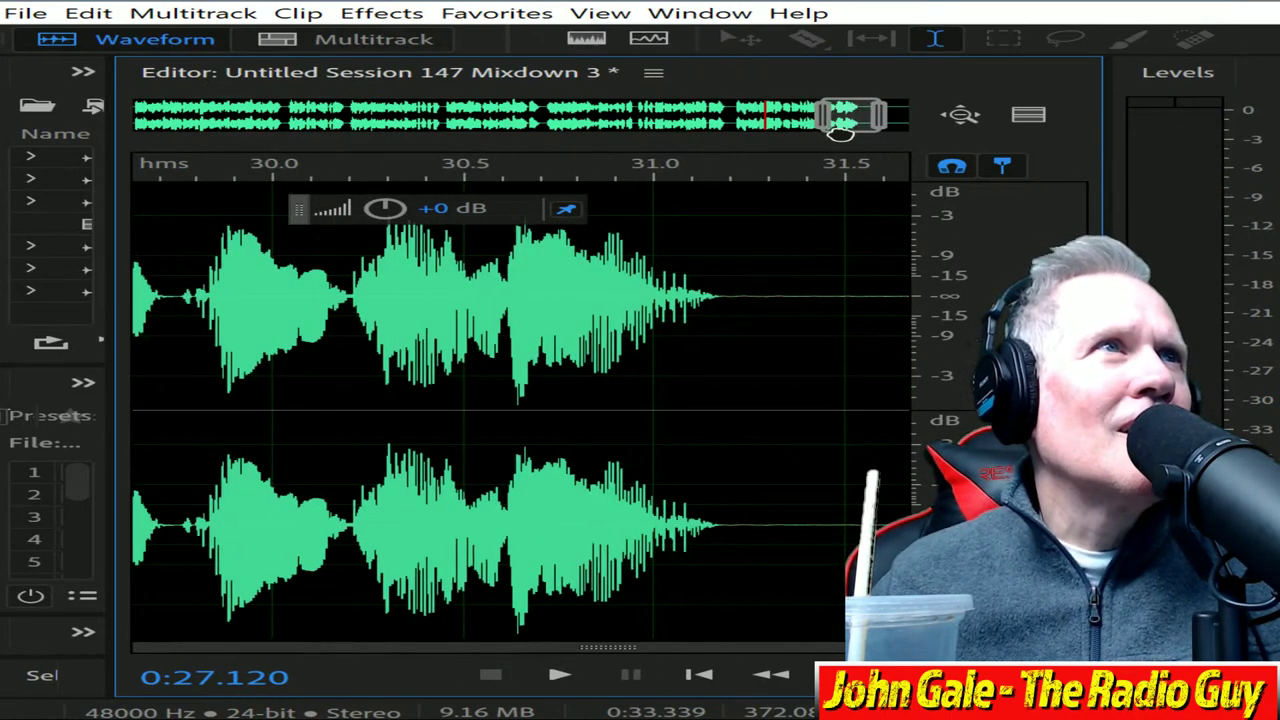
pyautogui.moveTo(730, 301); pyautogui.dragTo(905, 300)
pyautogui.moveTo(858, 118); pyautogui.dragTo(760, 117)
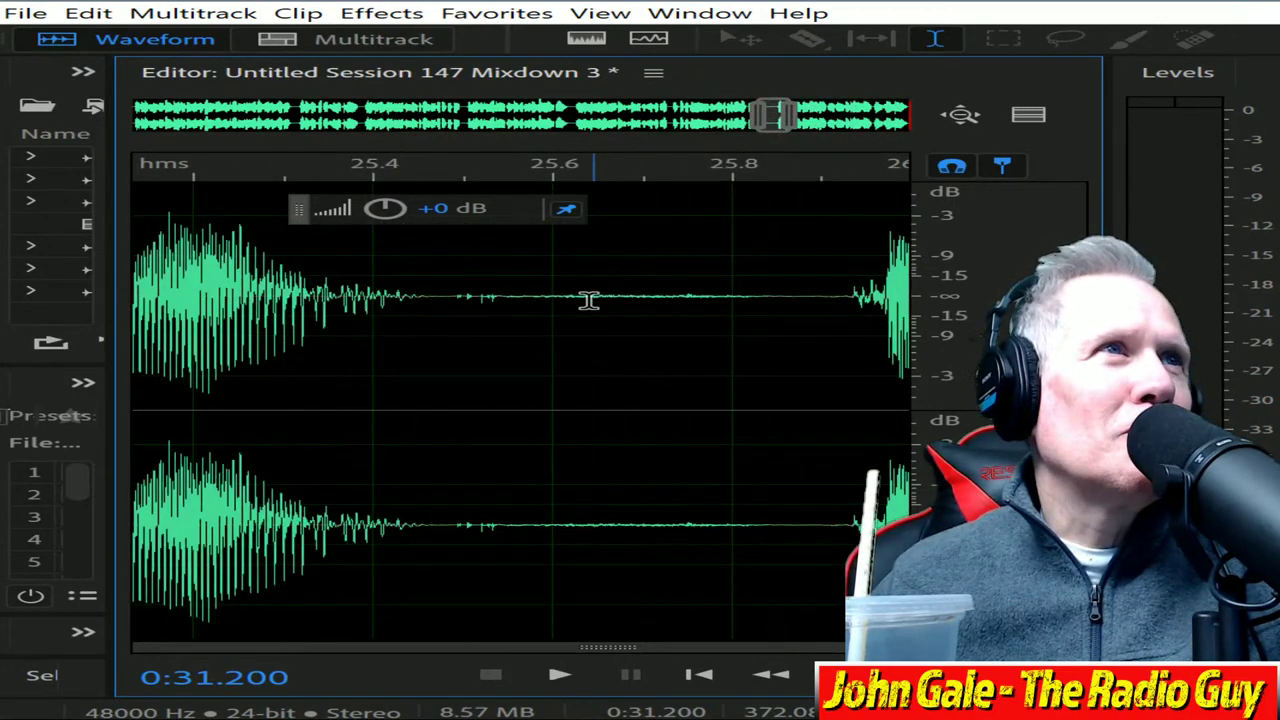
pyautogui.moveTo(589, 300); pyautogui.dragTo(751, 331)
pyautogui.press('Delete')
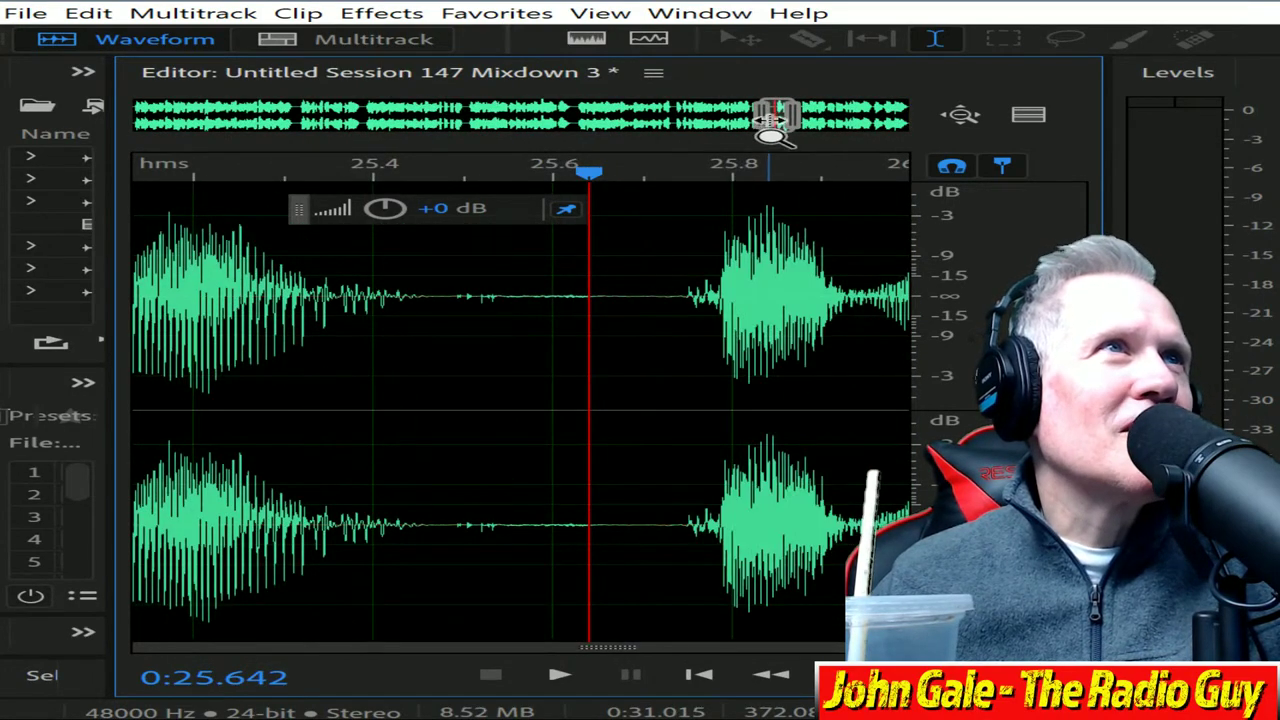
# Step: Shorten the pause from about 0:17.62 to 0:17.74 and delete the silence before the first word of the mixdown
pyautogui.moveTo(781, 116); pyautogui.dragTo(573, 116)
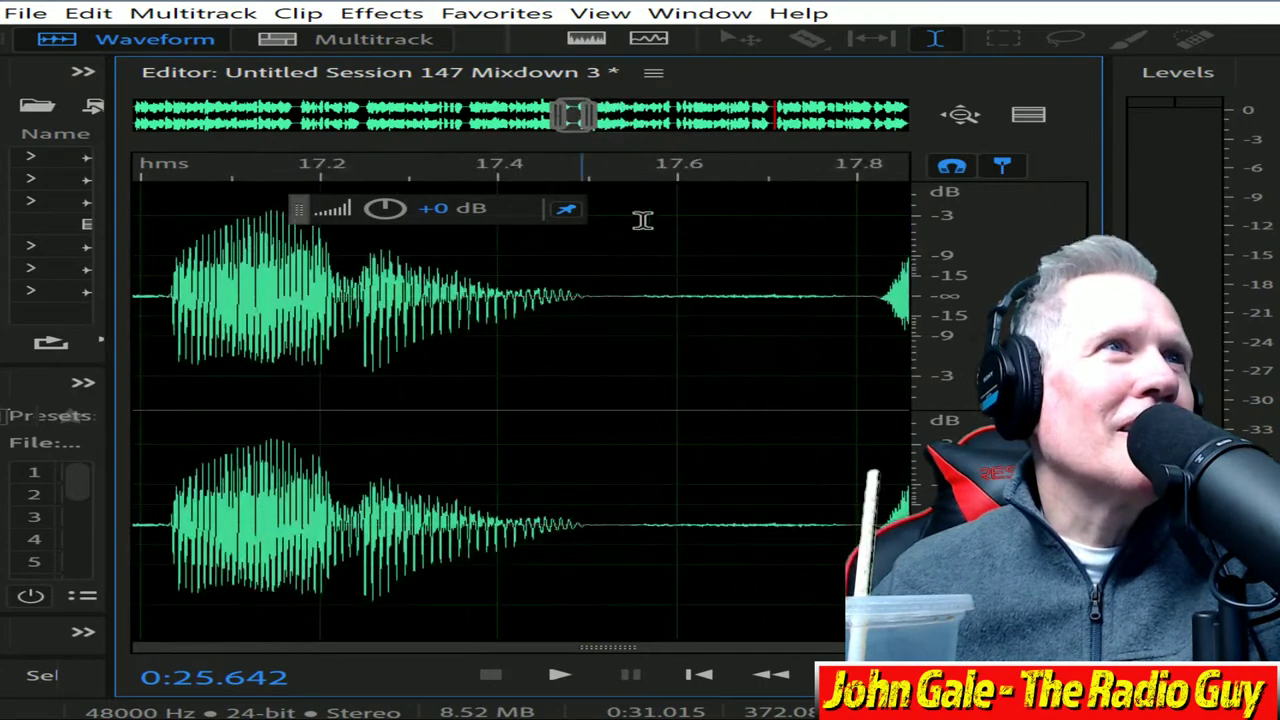
pyautogui.moveTo(698, 287); pyautogui.dragTo(800, 337)
pyautogui.press('Delete')
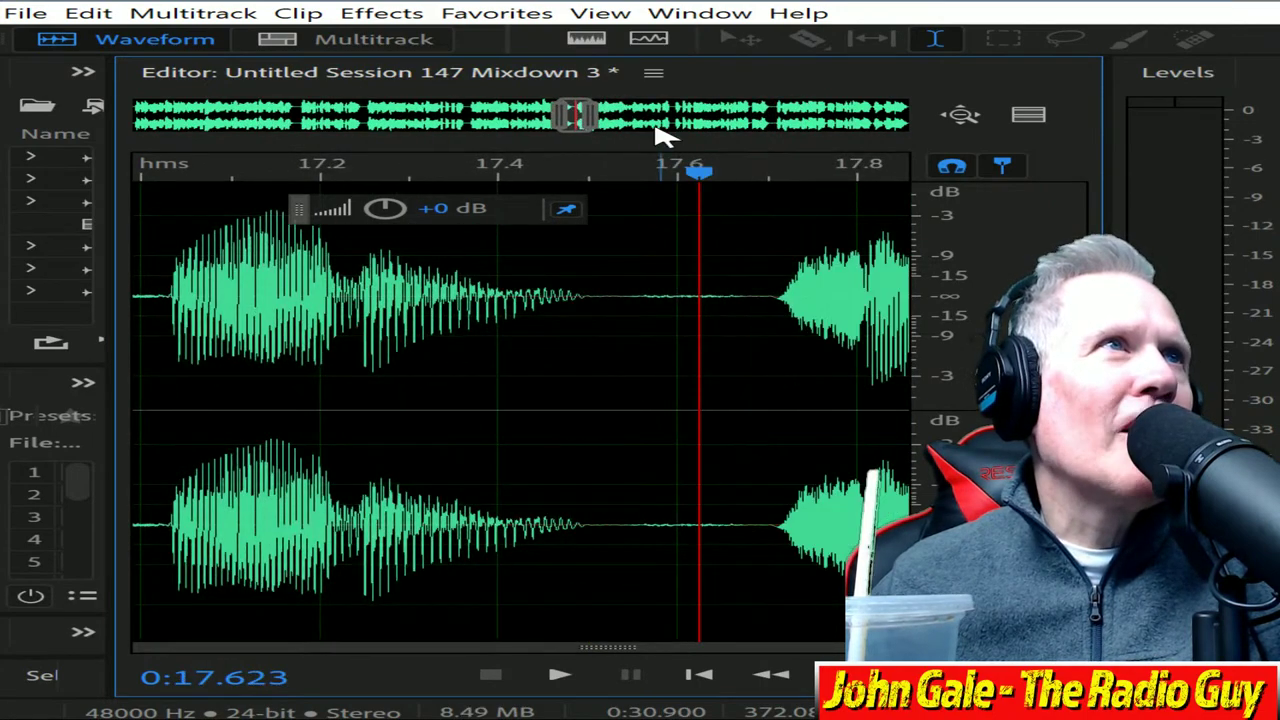
pyautogui.moveTo(573, 116); pyautogui.dragTo(8, 145)
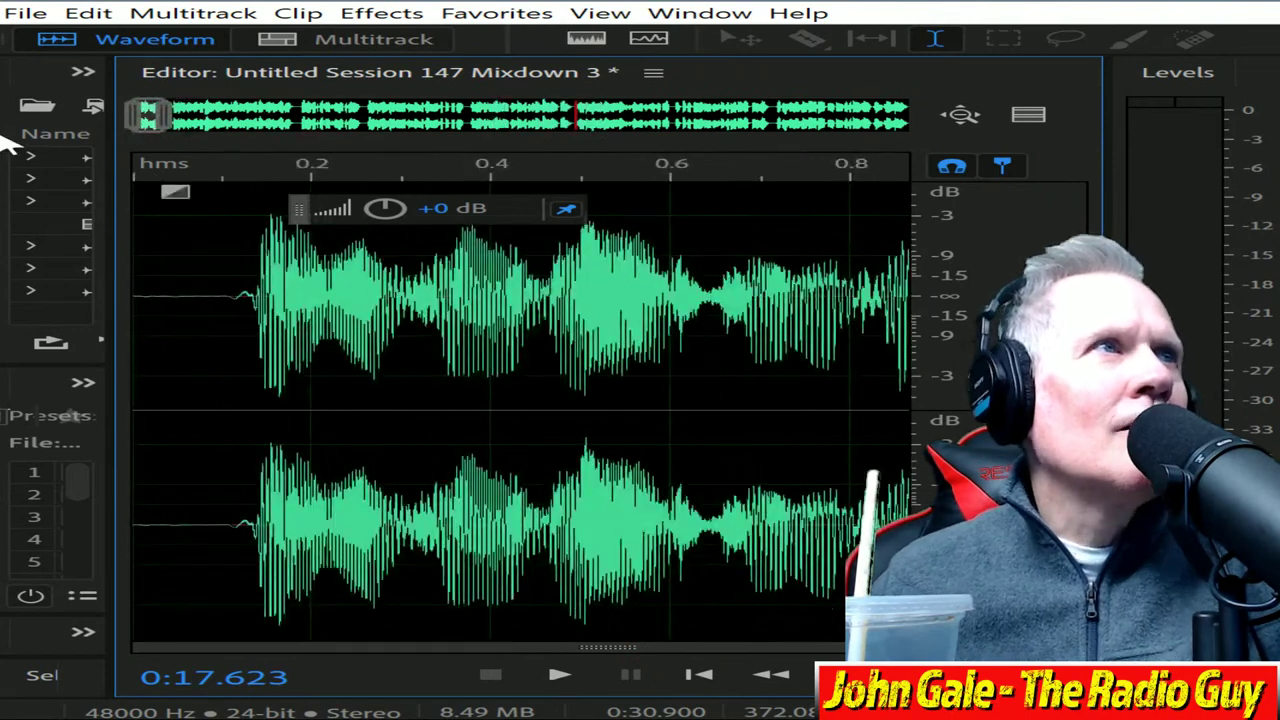
pyautogui.moveTo(237, 302); pyautogui.dragTo(134, 294)
pyautogui.press('Delete')
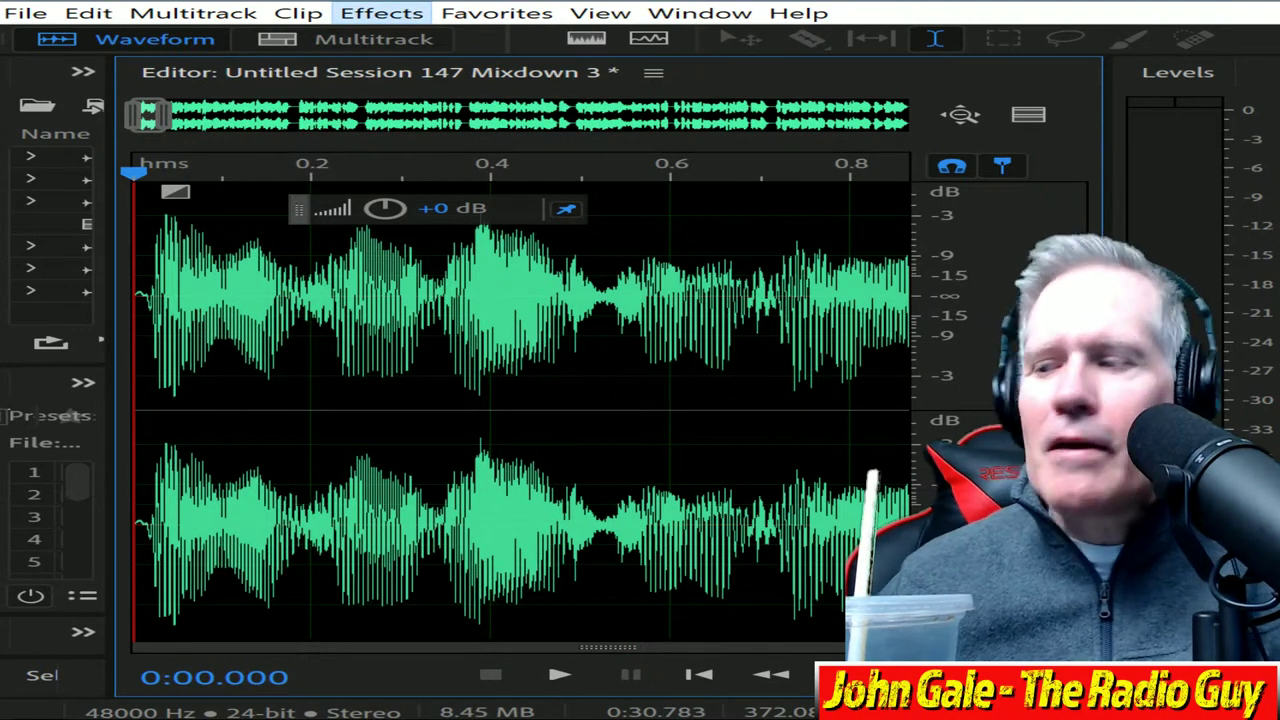
# Step: Apply Stretch and Pitch with a new duration of 0:30.000 and play the whole forecast
pyautogui.click(381, 12)
pyautogui.moveTo(489, 433)
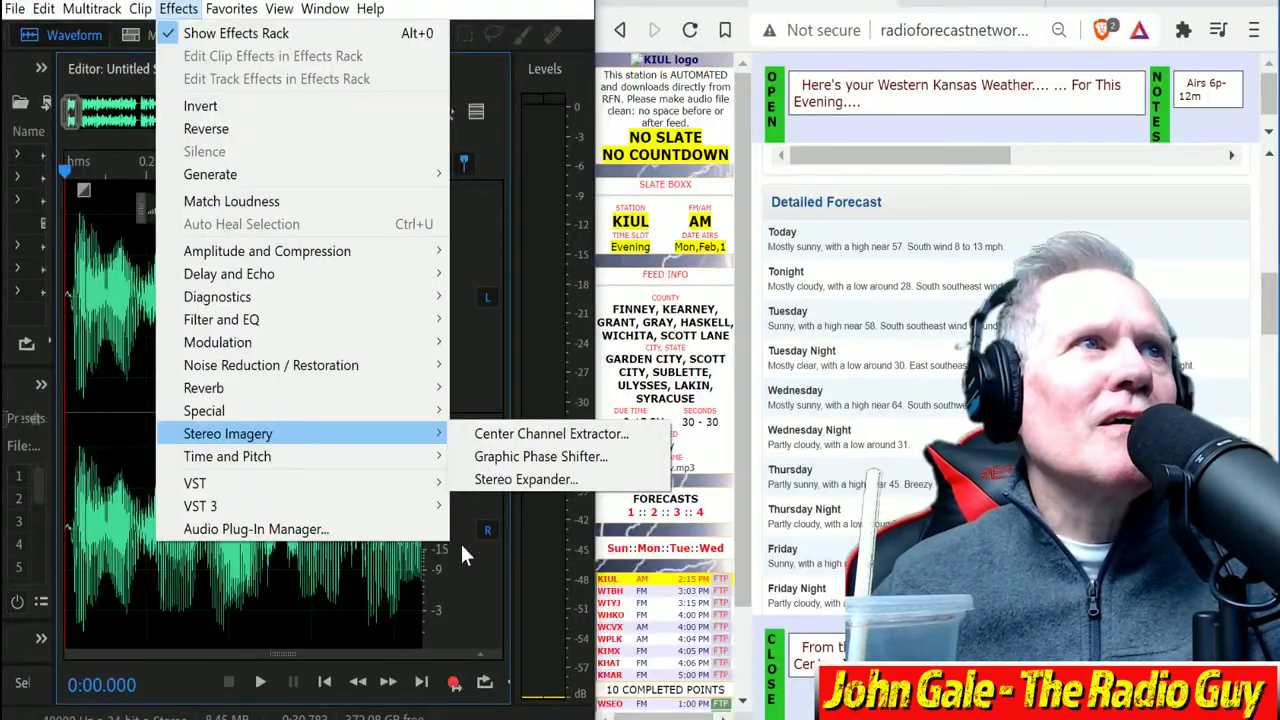
pyautogui.moveTo(410, 457)
pyautogui.click(514, 546)
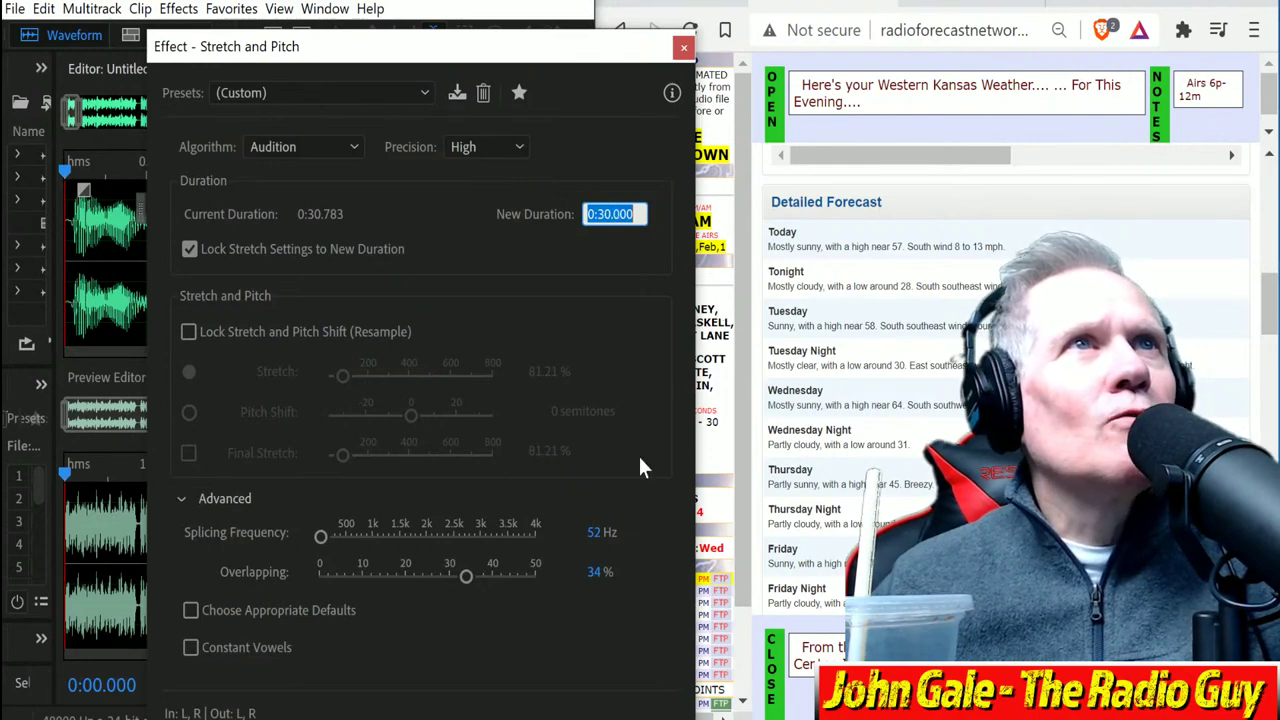
pyautogui.press('Return')
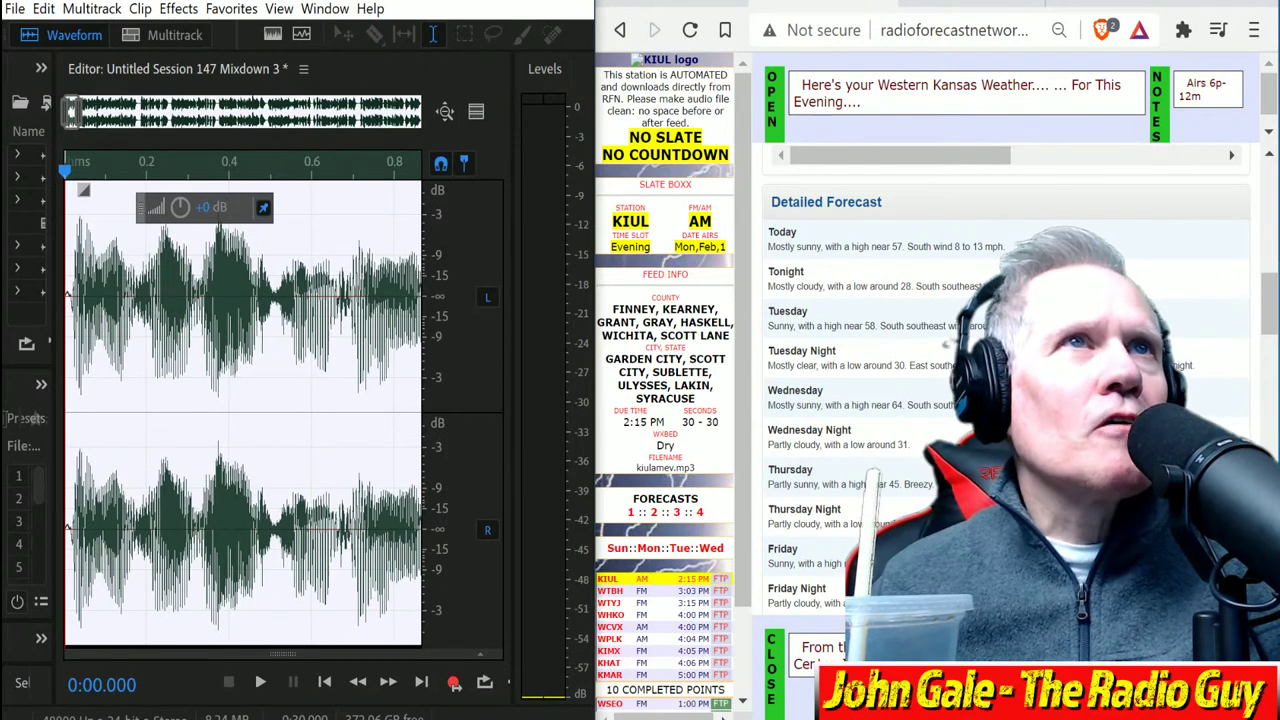
pyautogui.click(260, 683)
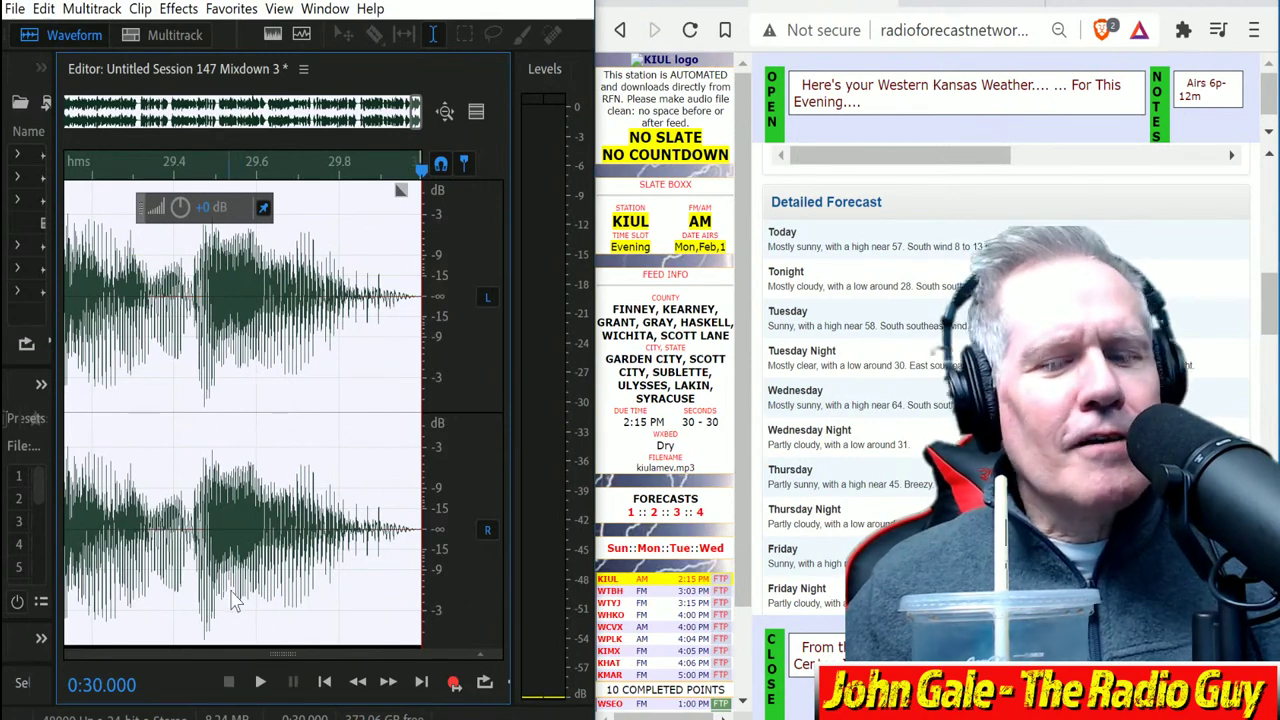
# Step: Start exporting the mixdown as MP3 and copy the suggested file name from KIUL's FTP page
pyautogui.hotkey('ctrl', 'shift', 'e')
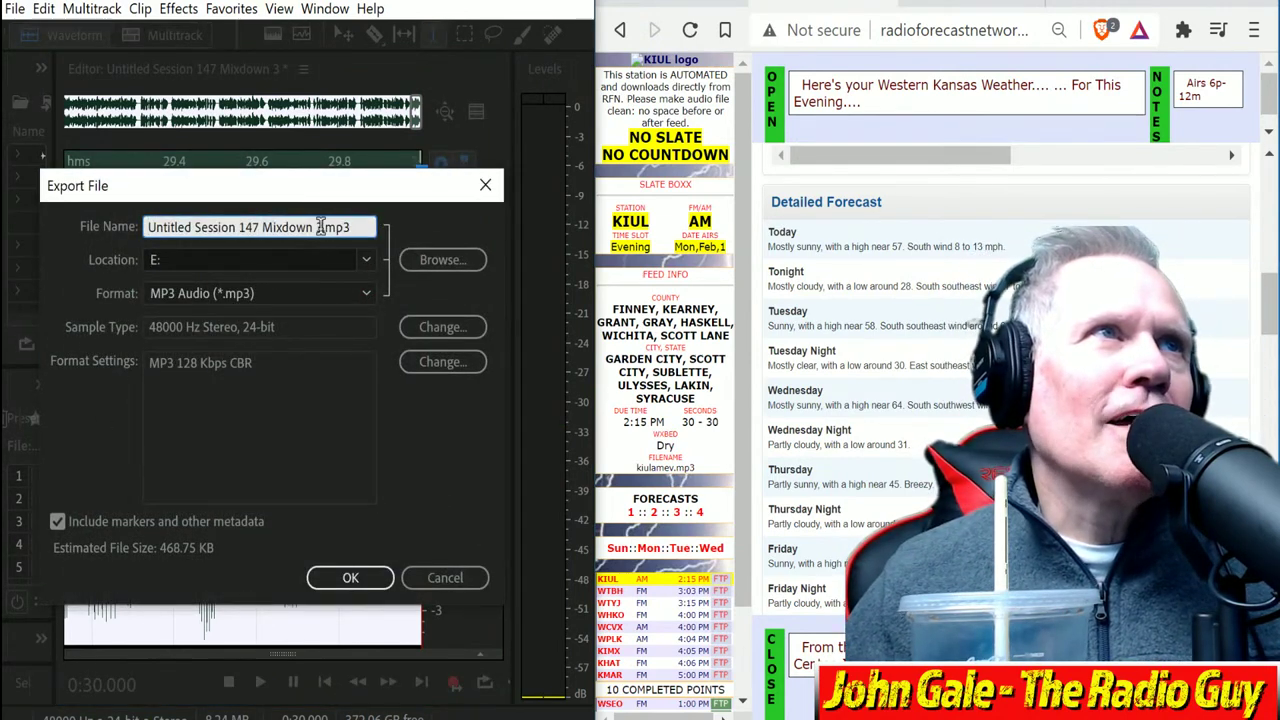
pyautogui.moveTo(320, 227); pyautogui.dragTo(5, 240)
pyautogui.click(722, 580)
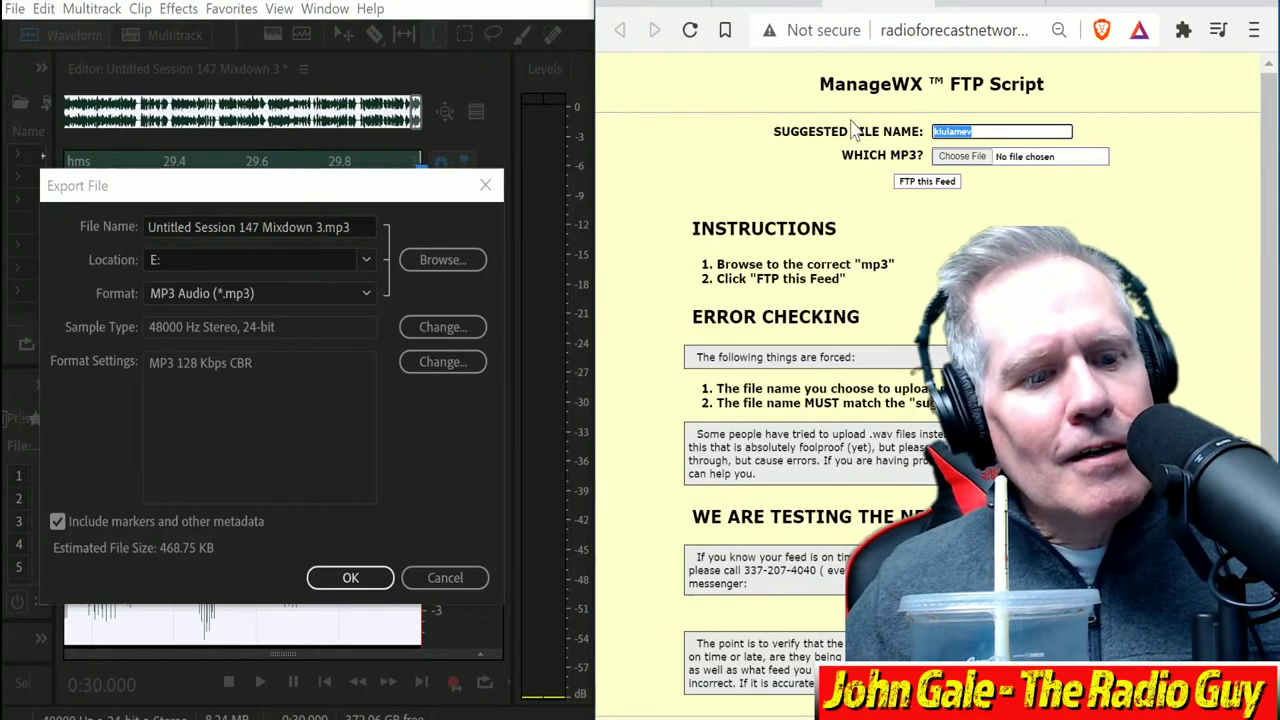
pyautogui.hotkey('ctrl', 'c')
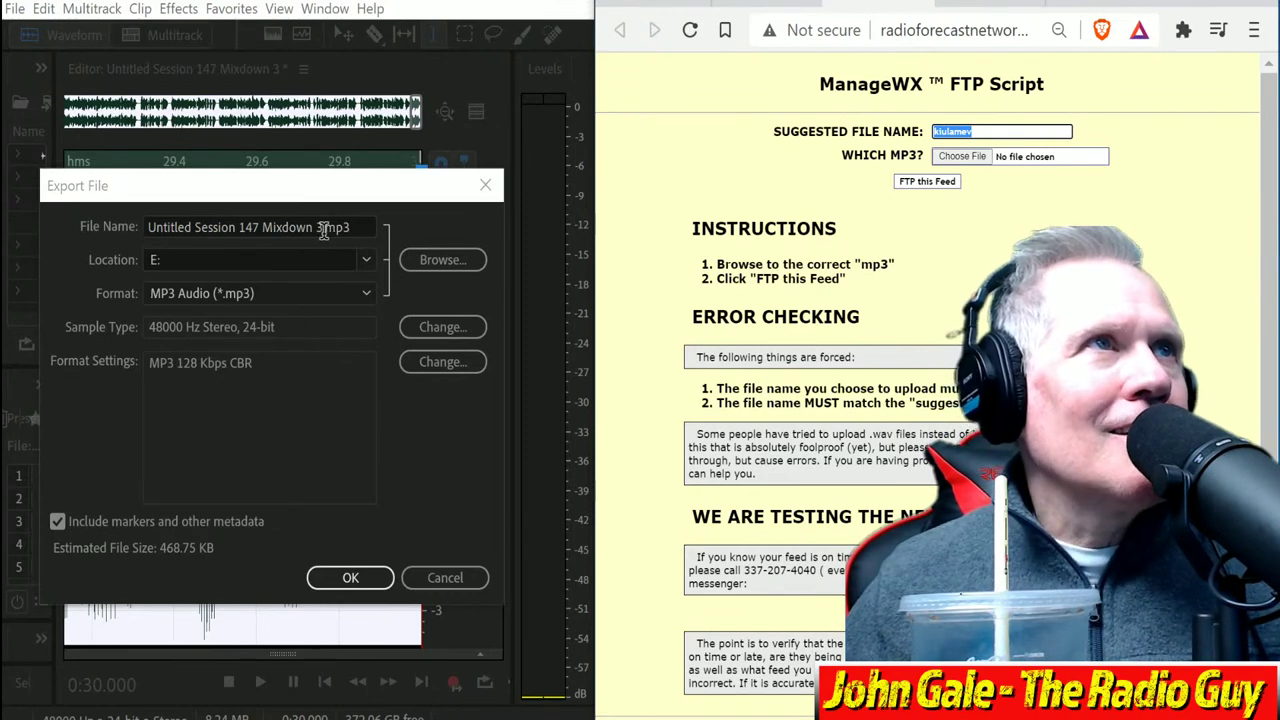
# Step: Export the mixdown to E: as kiulamevmp3 and try to select that file for the FTP upload
pyautogui.moveTo(322, 229); pyautogui.dragTo(8, 245)
pyautogui.hotkey('ctrl', 'v')
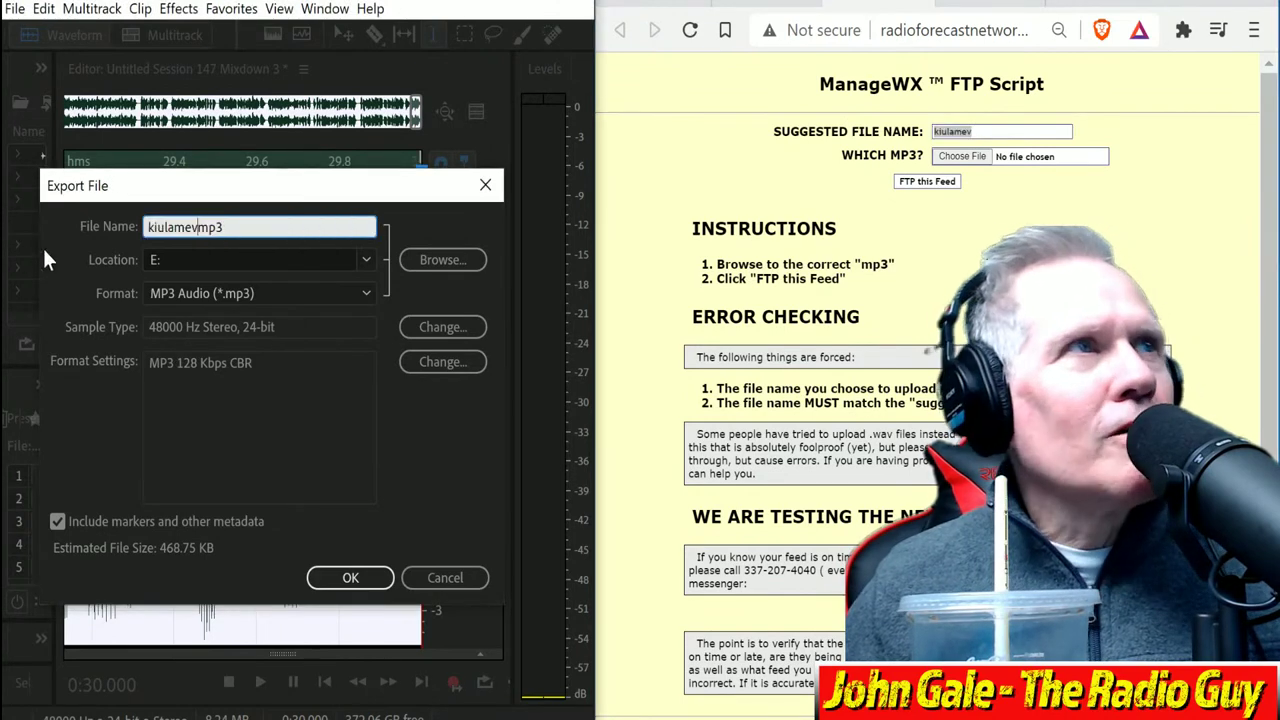
pyautogui.click(350, 580)
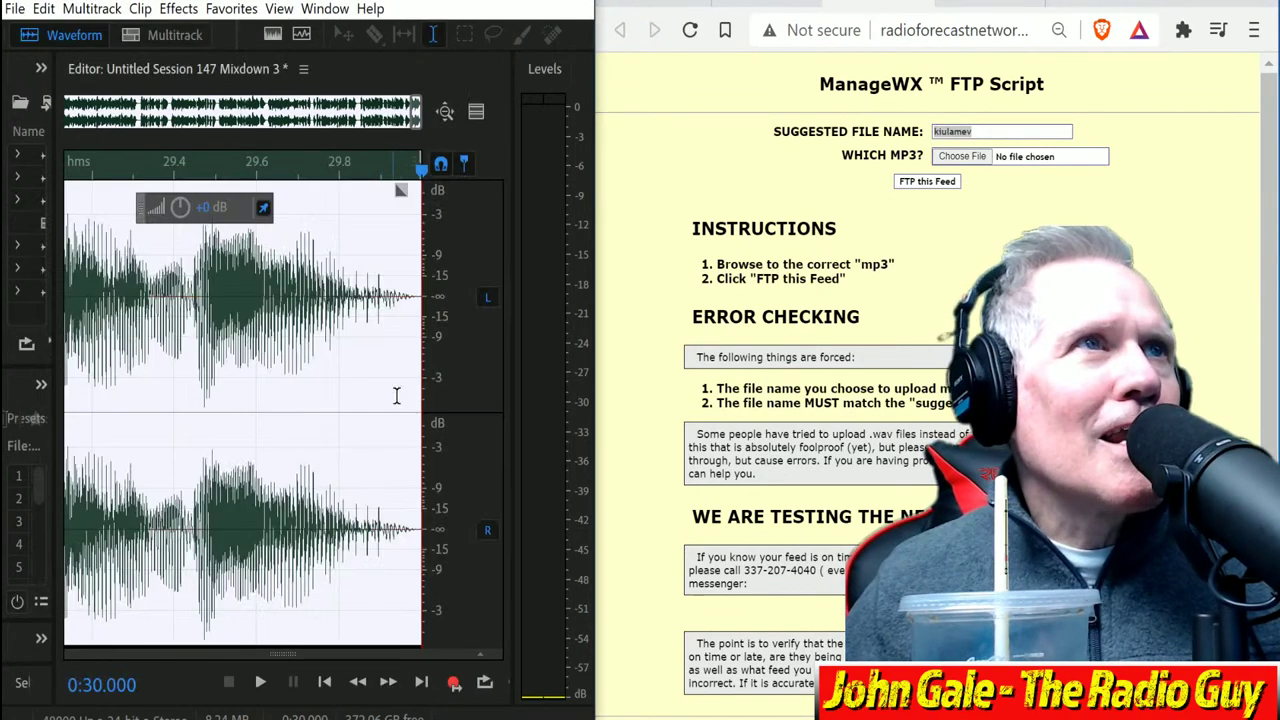
pyautogui.click(962, 156)
pyautogui.click(860, 130)
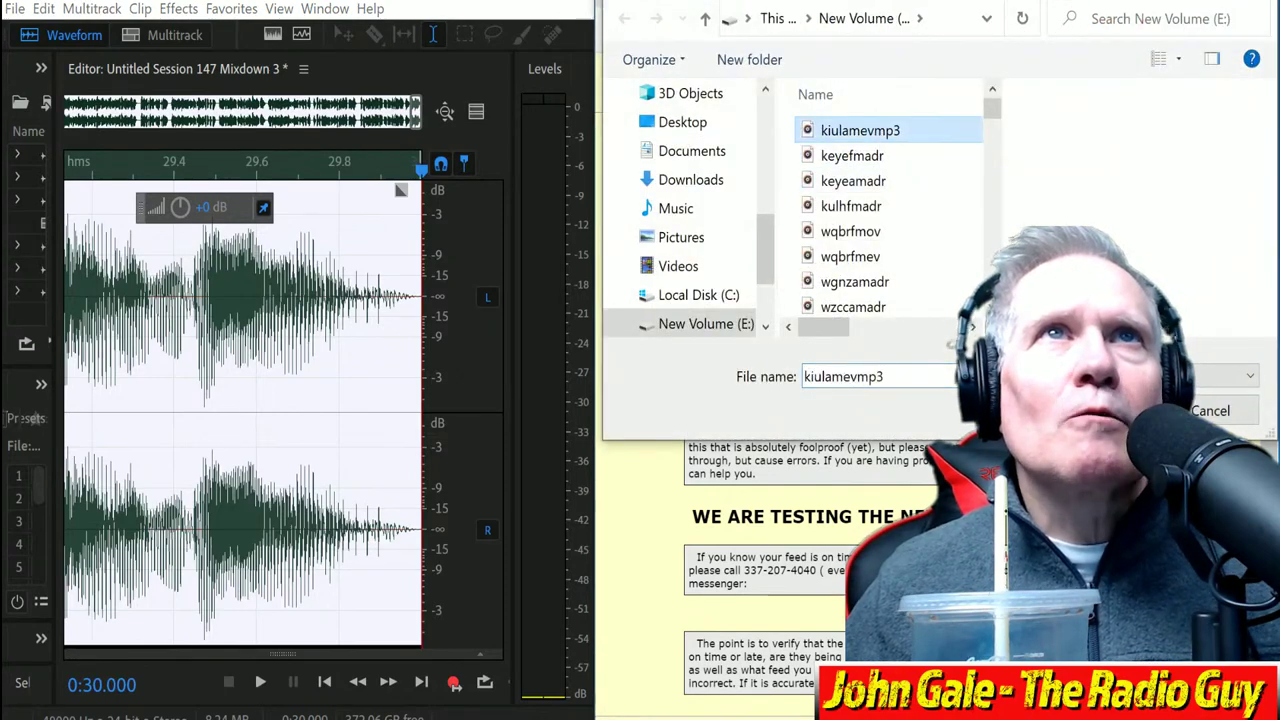
# Step: Start a new MP3 export of the mixdown to E:, replacing only the name before .mp3 with the suggested kiulamev
pyautogui.doubleClick(930, 130)
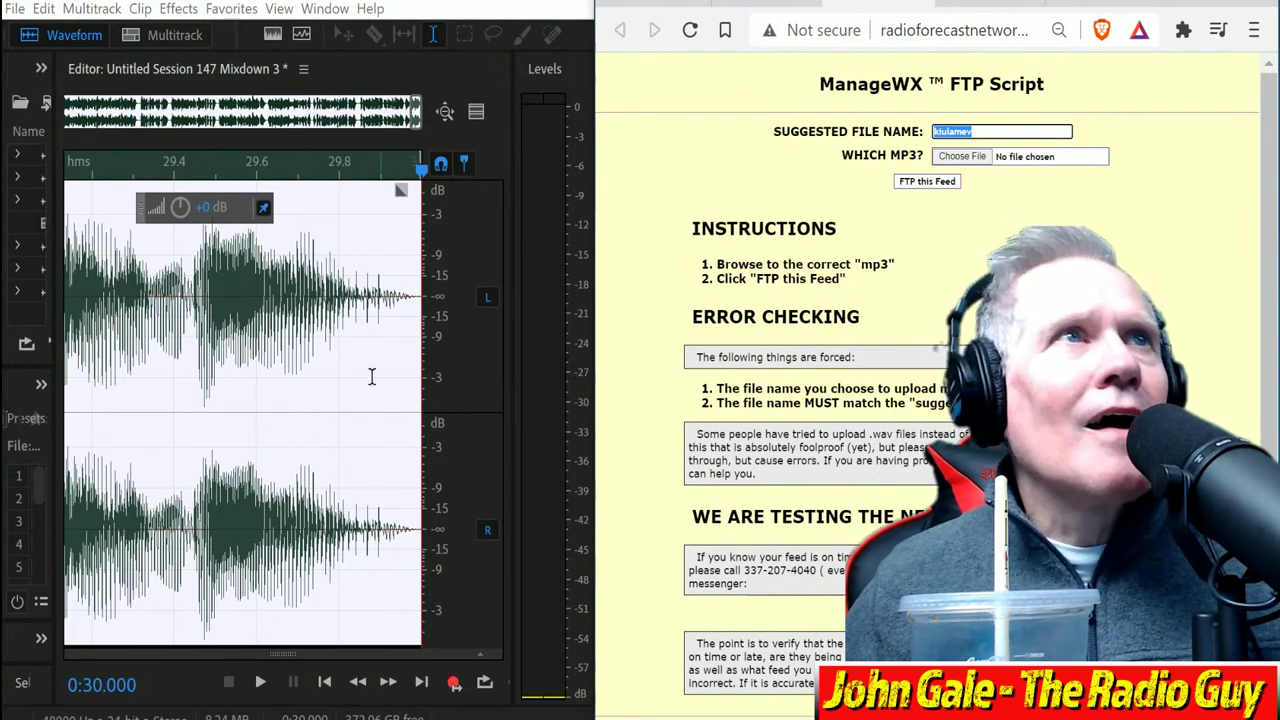
pyautogui.click(12, 10)
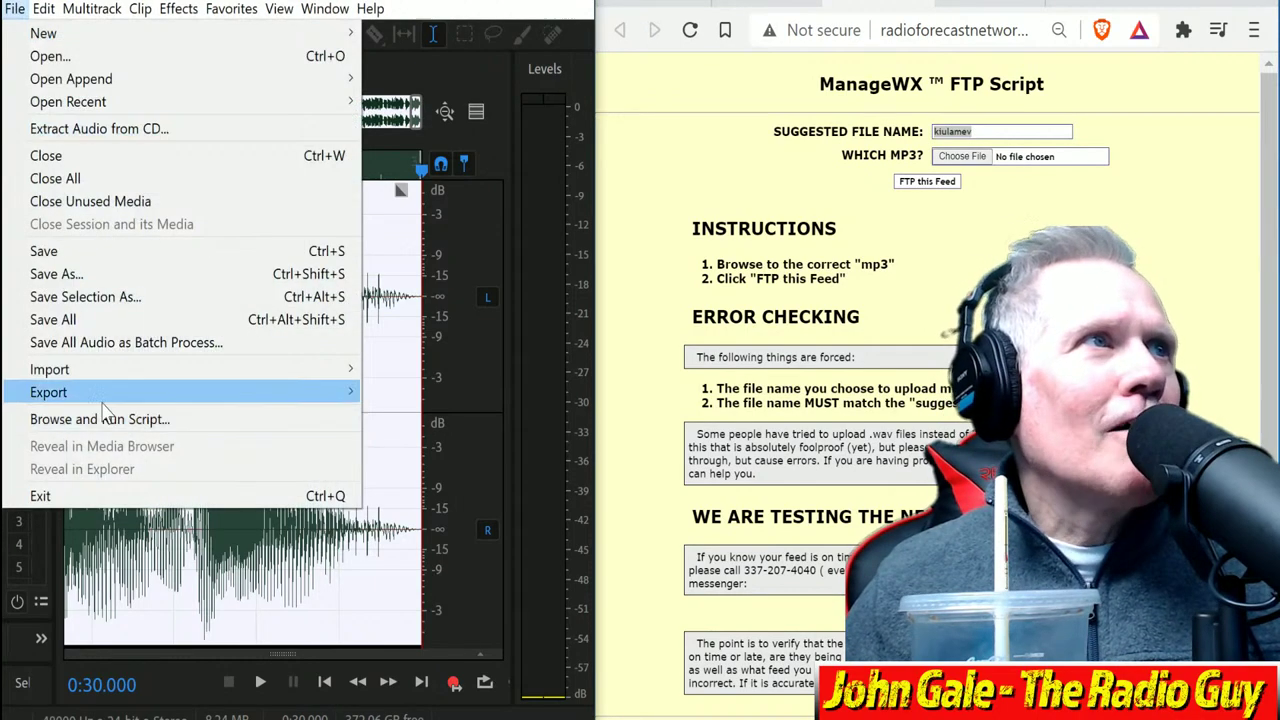
pyautogui.moveTo(107, 392)
pyautogui.click(410, 393)
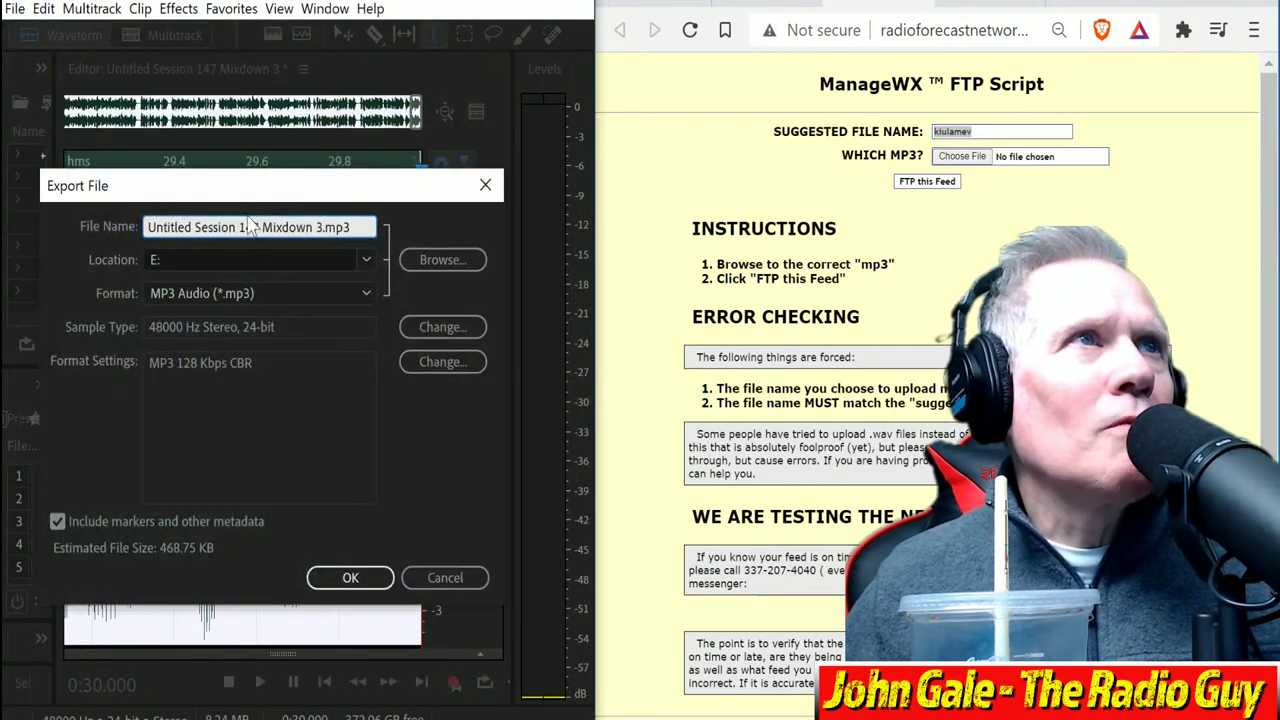
pyautogui.moveTo(322, 227); pyautogui.dragTo(3, 193)
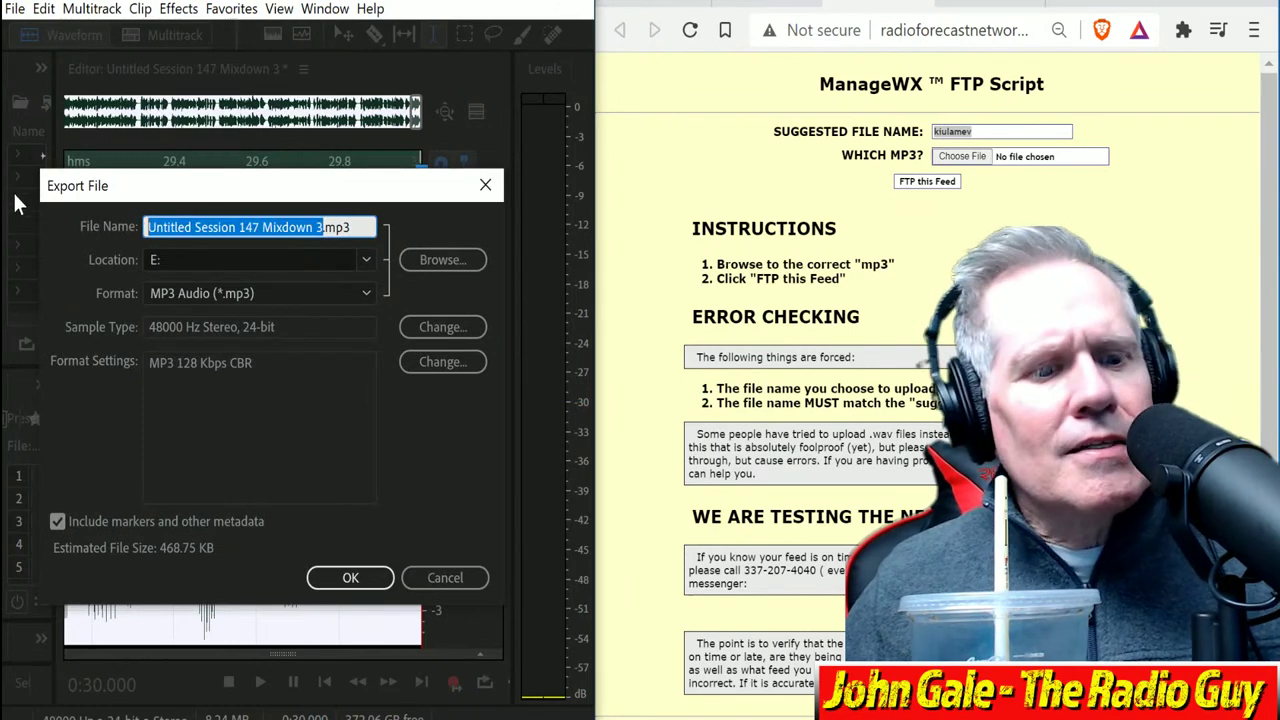
# Step: Export the mixdown as kiulamev.mp3 on drive E:, overwriting the existing file
pyautogui.hotkey('ctrl', 'v')
pyautogui.click(378, 588)
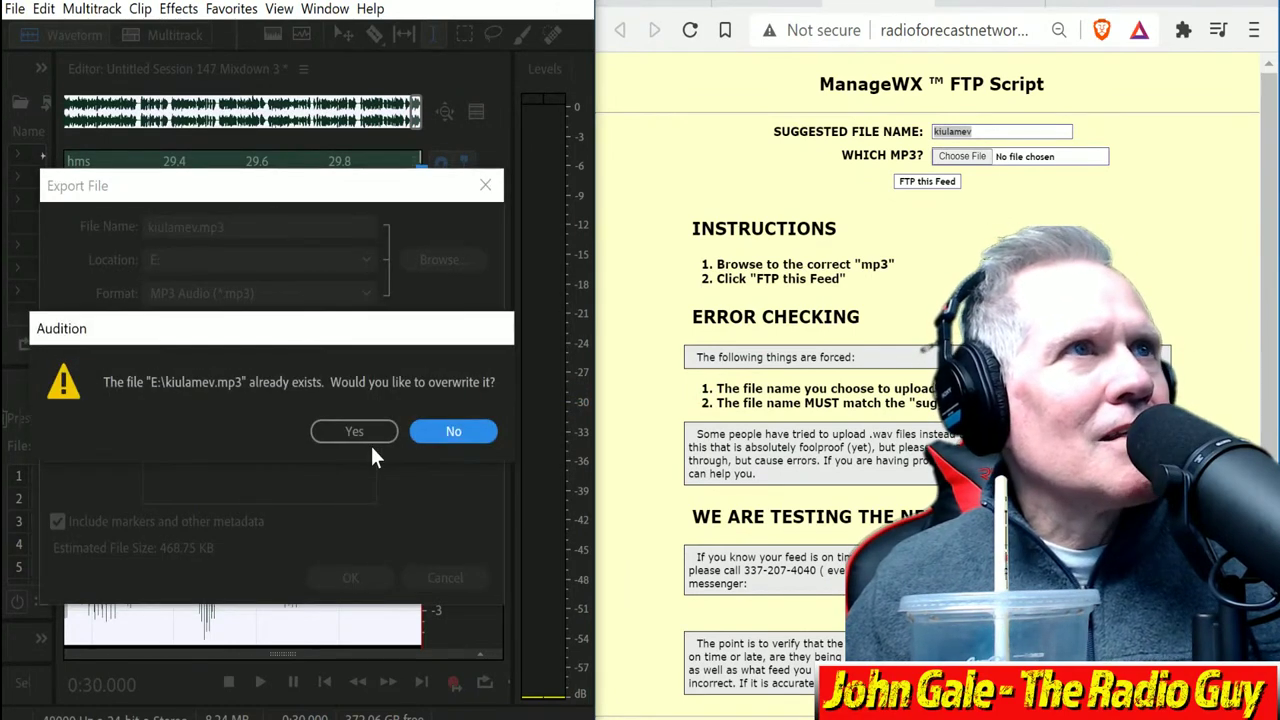
pyautogui.click(359, 432)
# Step: Upload kiulamev.mp3 from drive E: through the ManageWX FTP page and close the results window
pyautogui.click(962, 156)
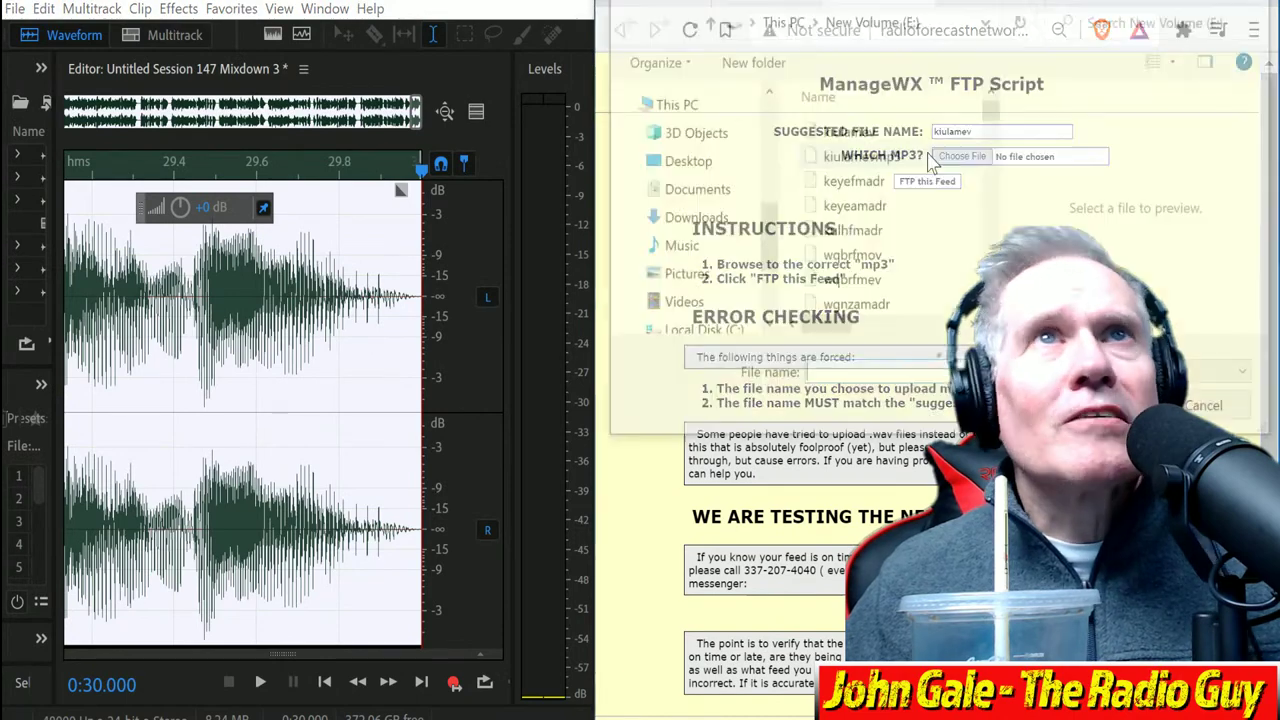
pyautogui.click(925, 133)
pyautogui.doubleClick(847, 130)
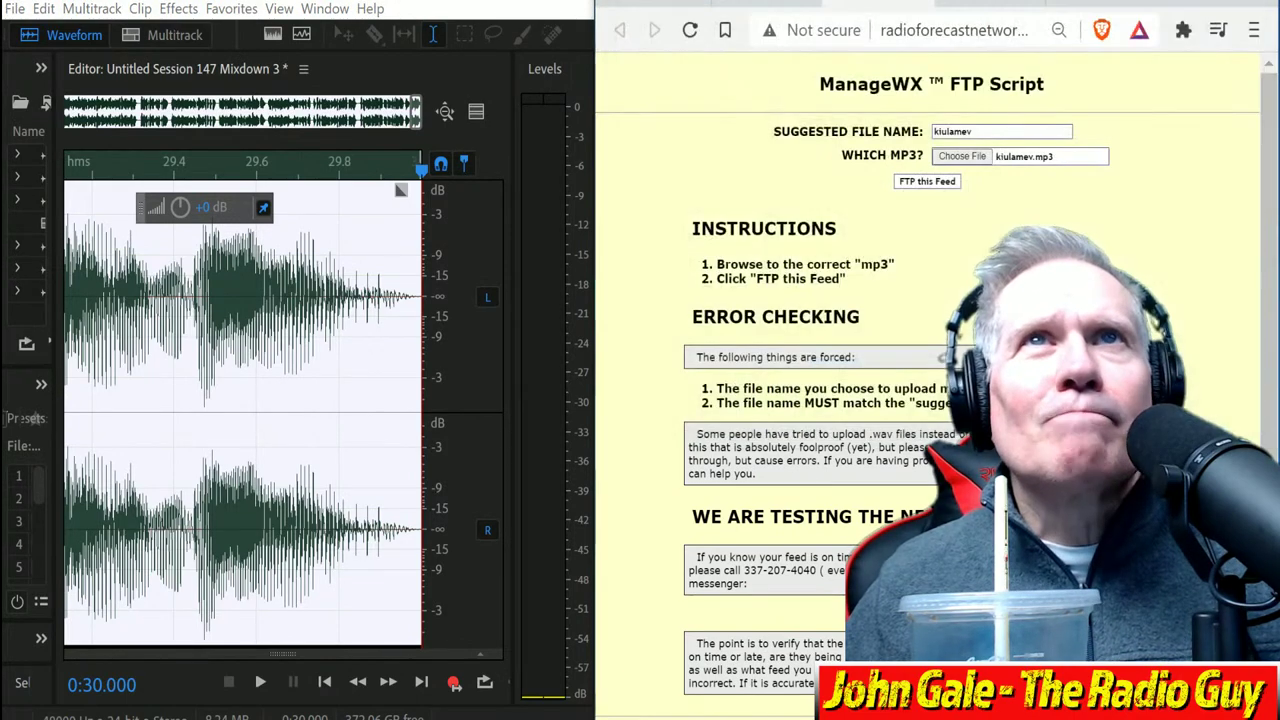
pyautogui.click(918, 182)
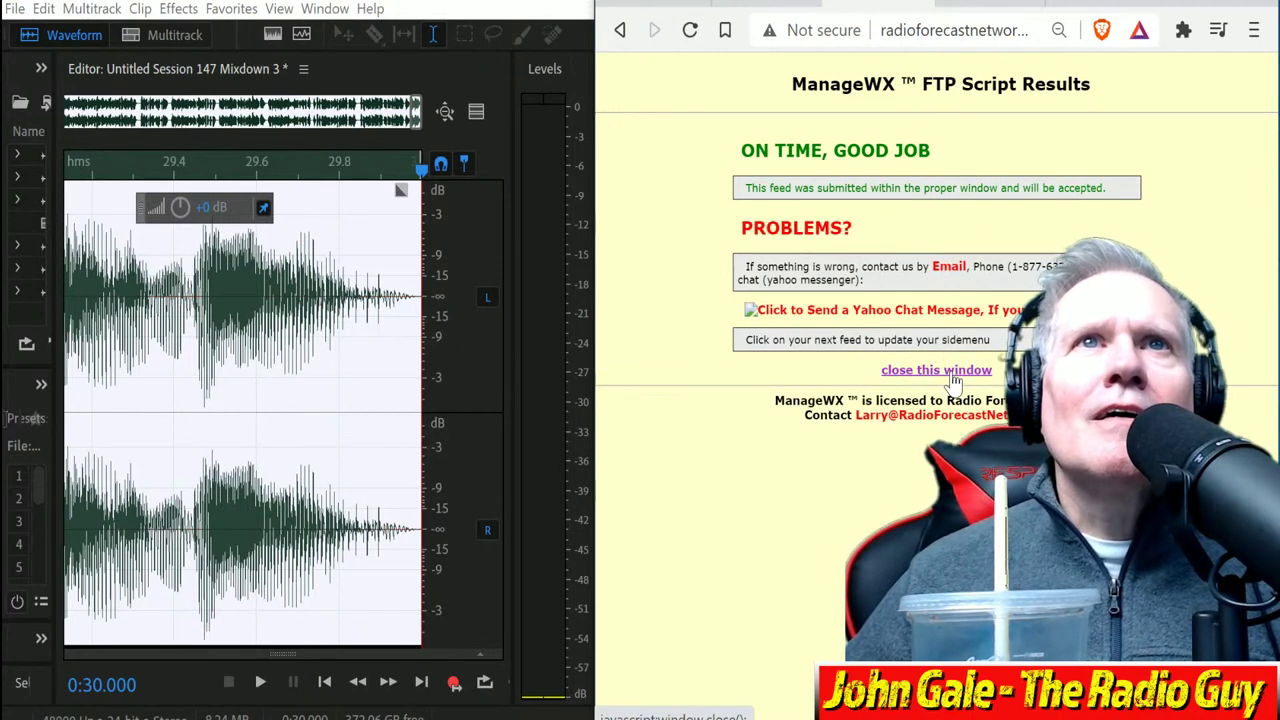
pyautogui.click(952, 372)
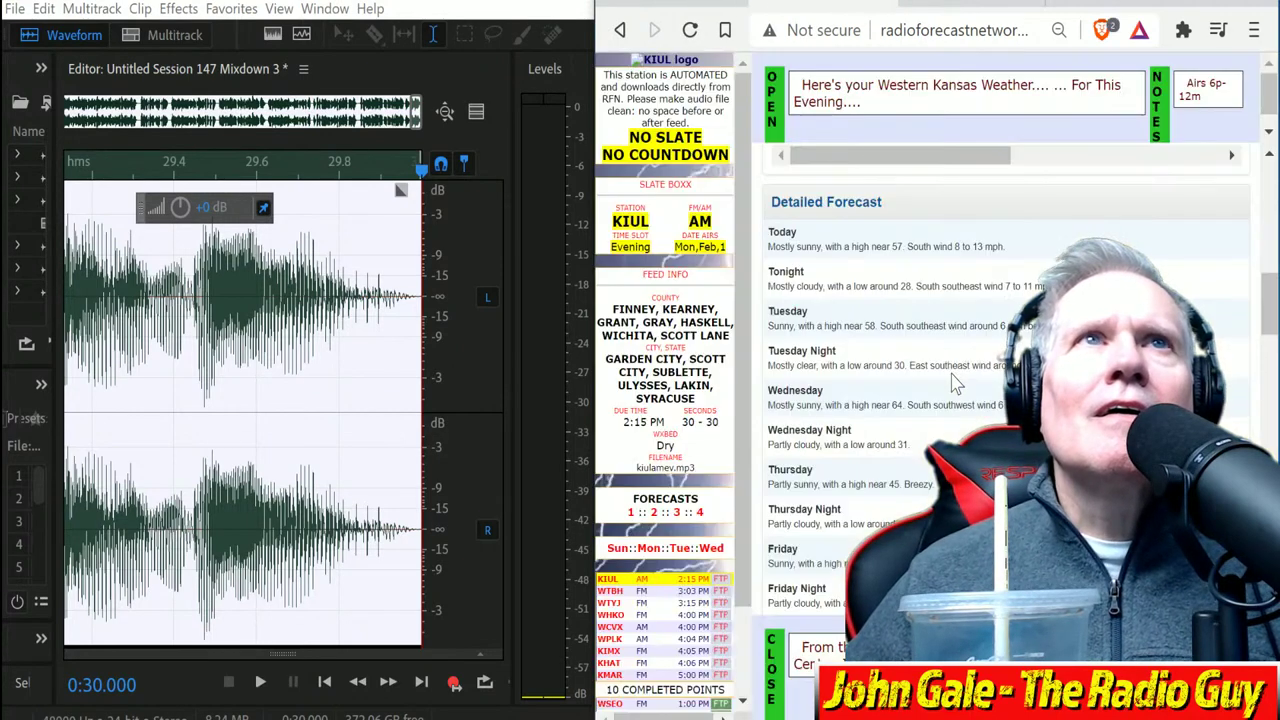
# Step: Open the WTBH feed in the station list and close all open audio files without saving any changes
pyautogui.click(610, 591)
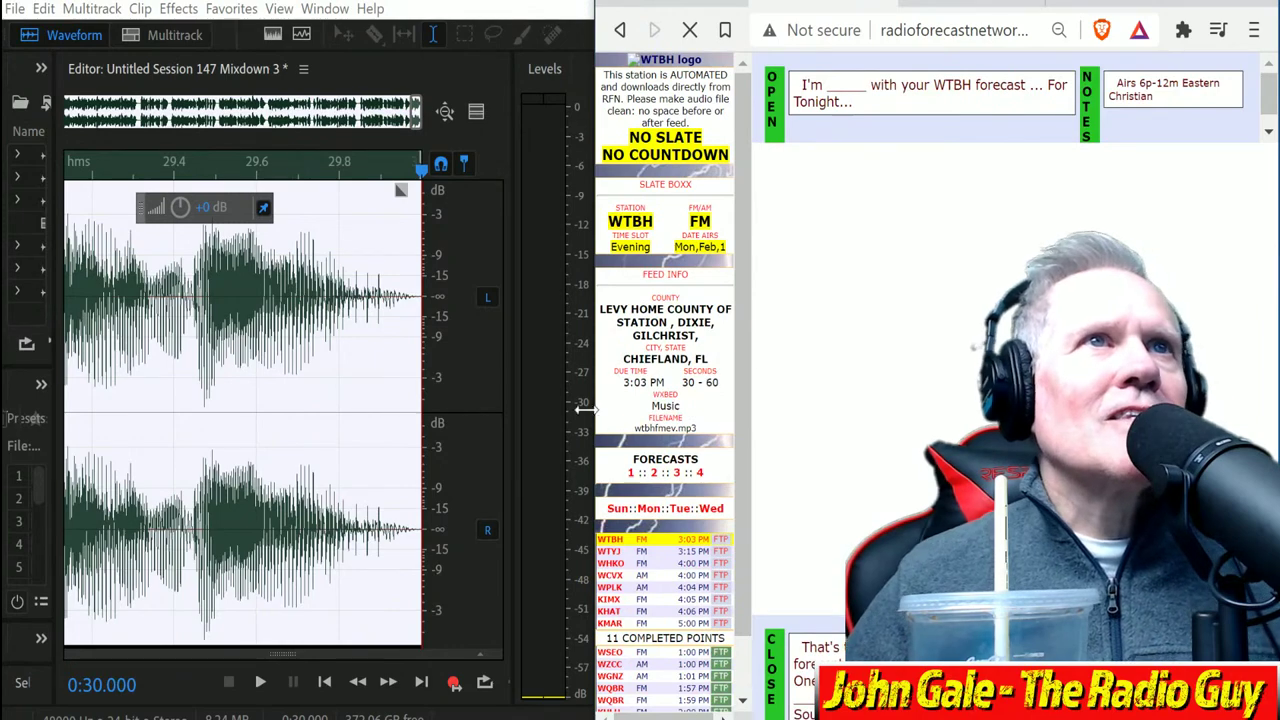
pyautogui.click(14, 9)
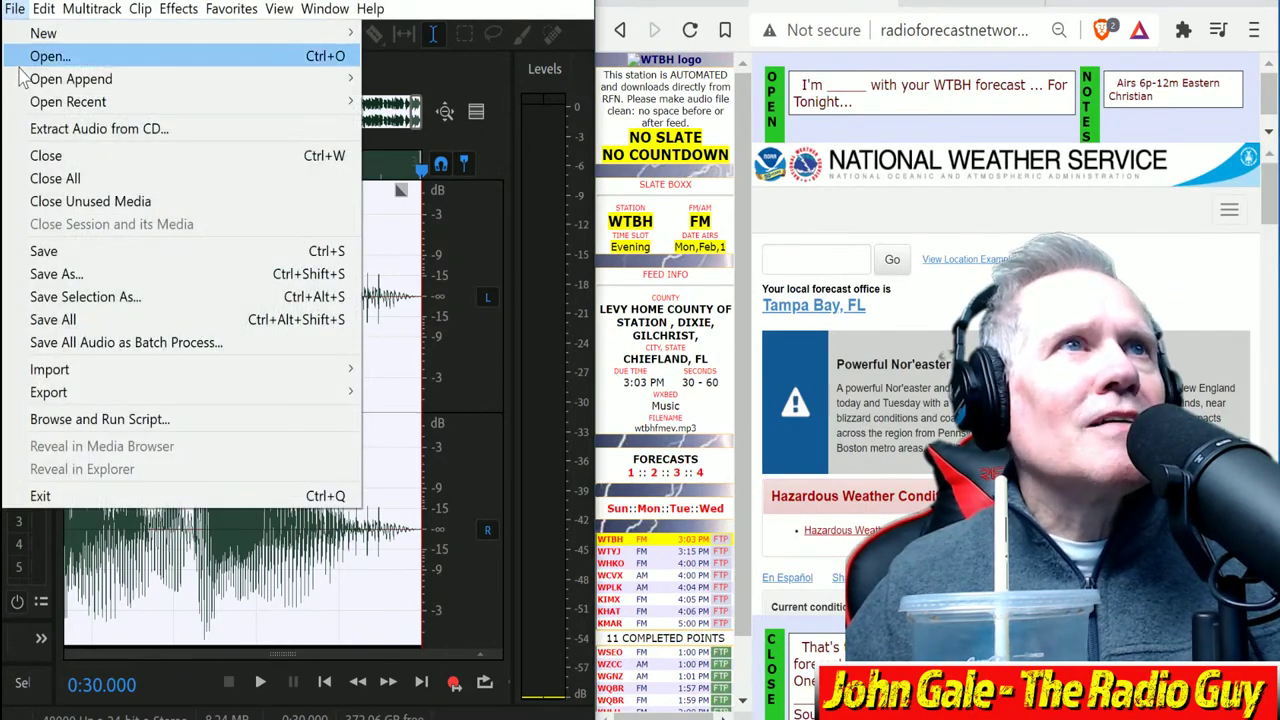
pyautogui.click(55, 178)
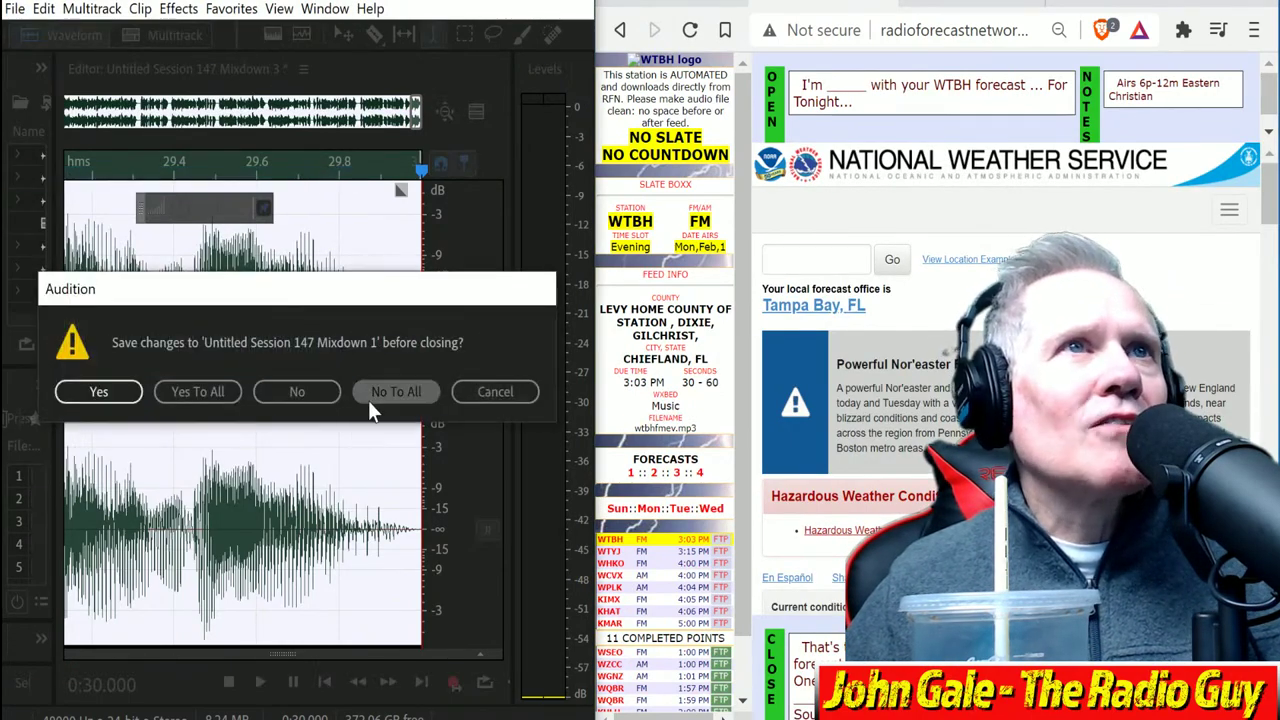
pyautogui.click(370, 399)
# Step: Create a new multitrack session on drive E: from the WTBH NEW template
pyautogui.click(150, 35)
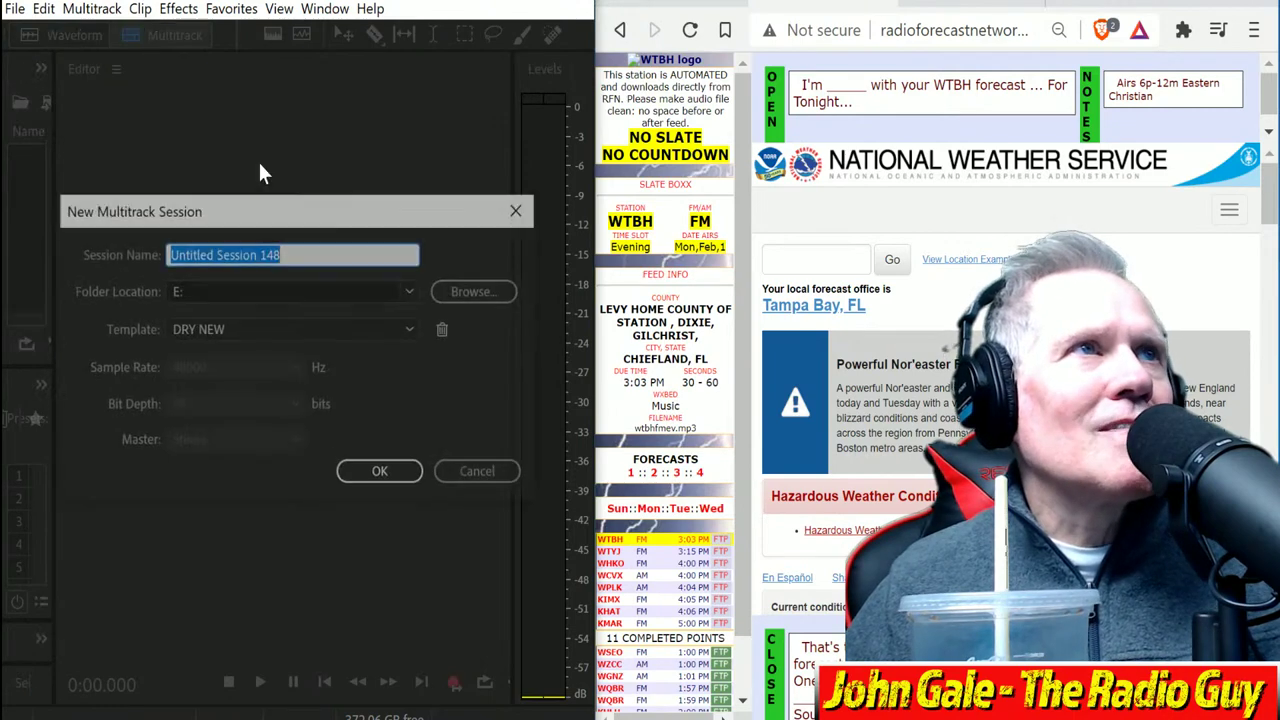
pyautogui.click(411, 330)
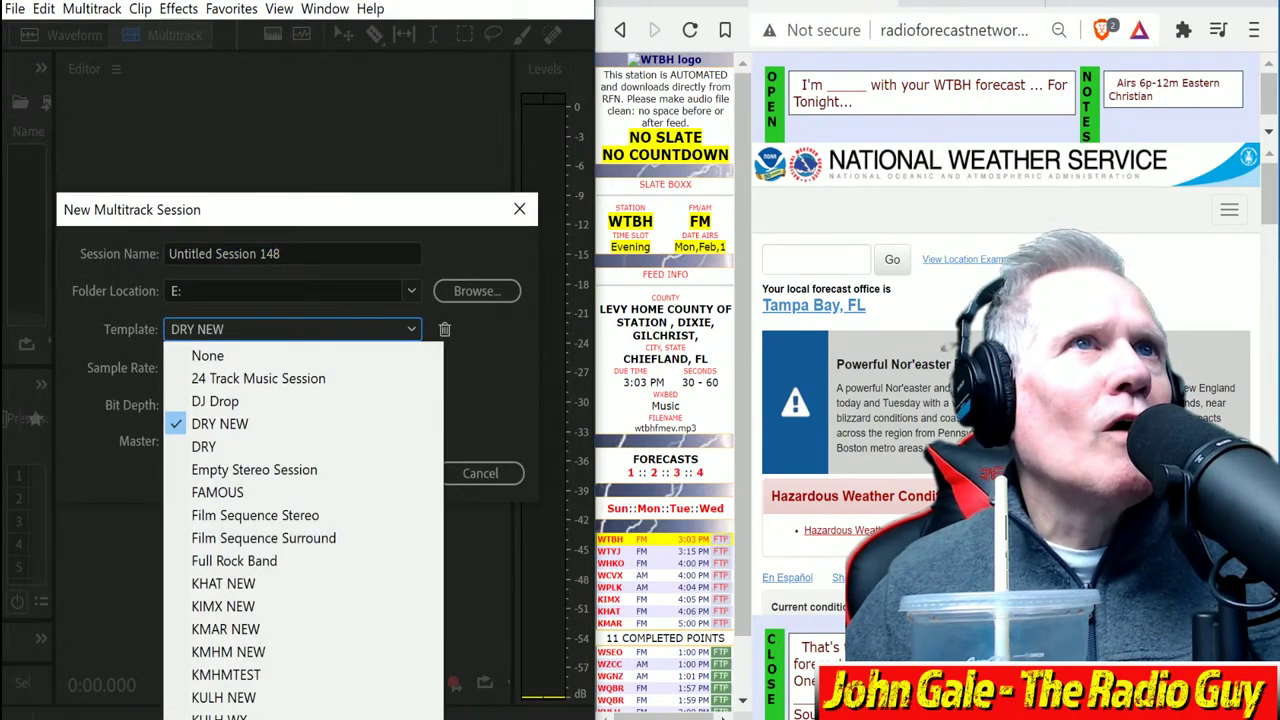
pyautogui.click(230, 716)
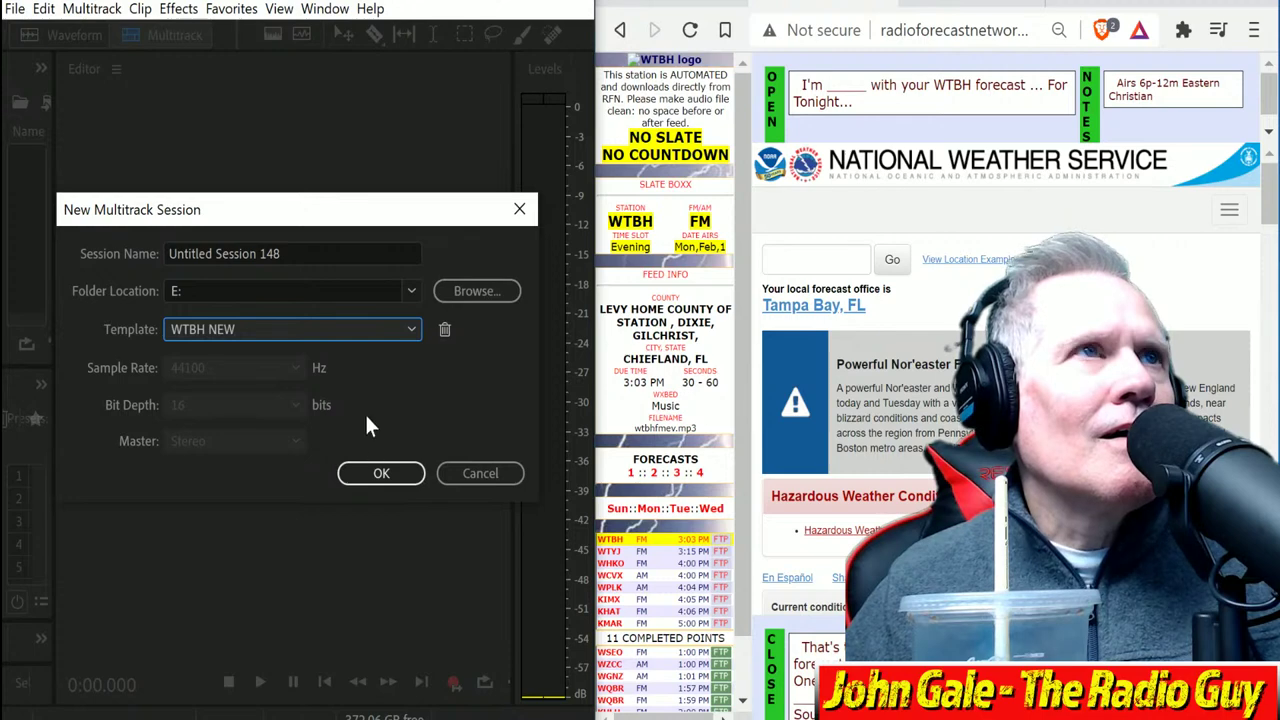
pyautogui.click(381, 474)
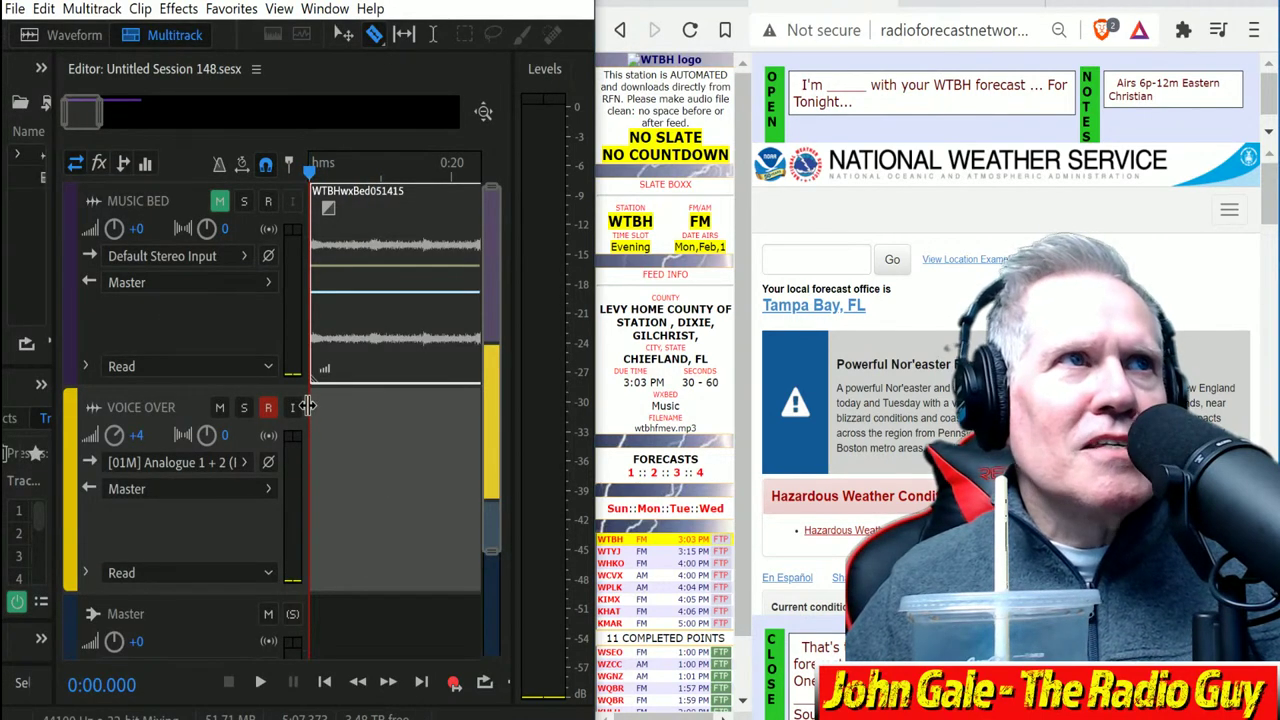
# Step: Narrow the track controls to widen the timeline and set the VOICE OVER track's input to mono [02M] Analogue 1 + 2
pyautogui.moveTo(307, 405); pyautogui.dragTo(157, 397)
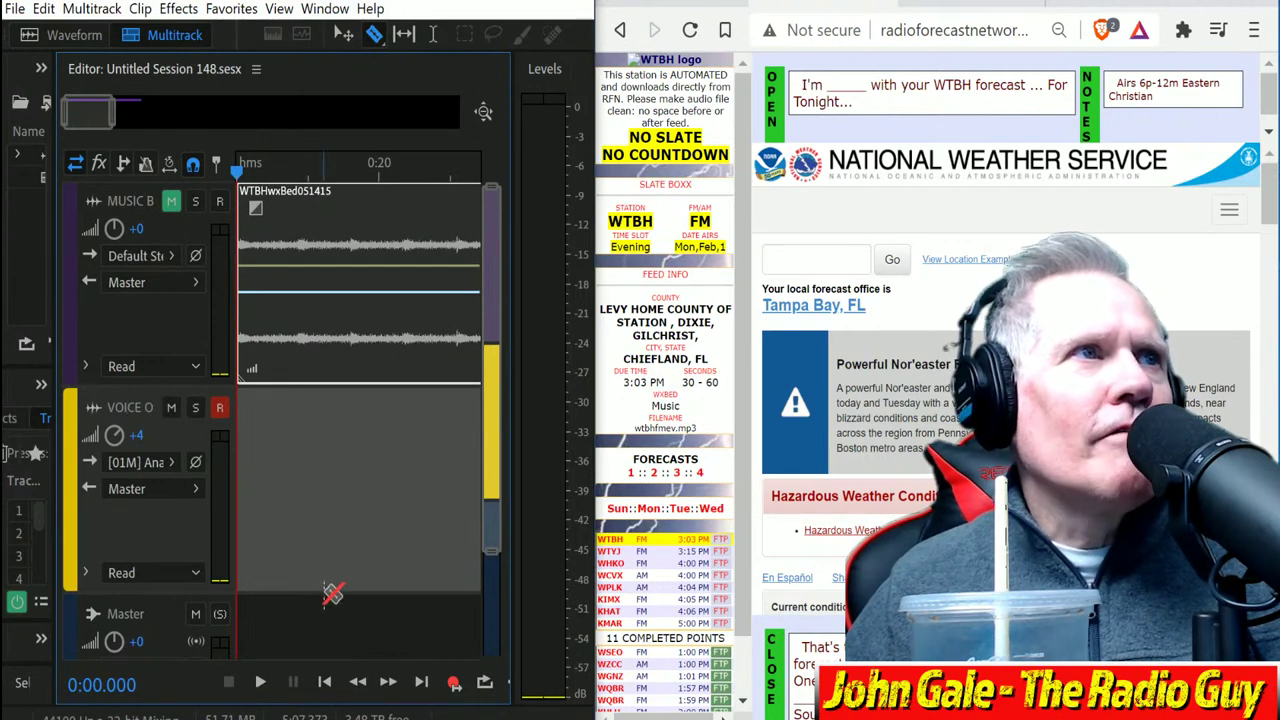
pyautogui.click(163, 462)
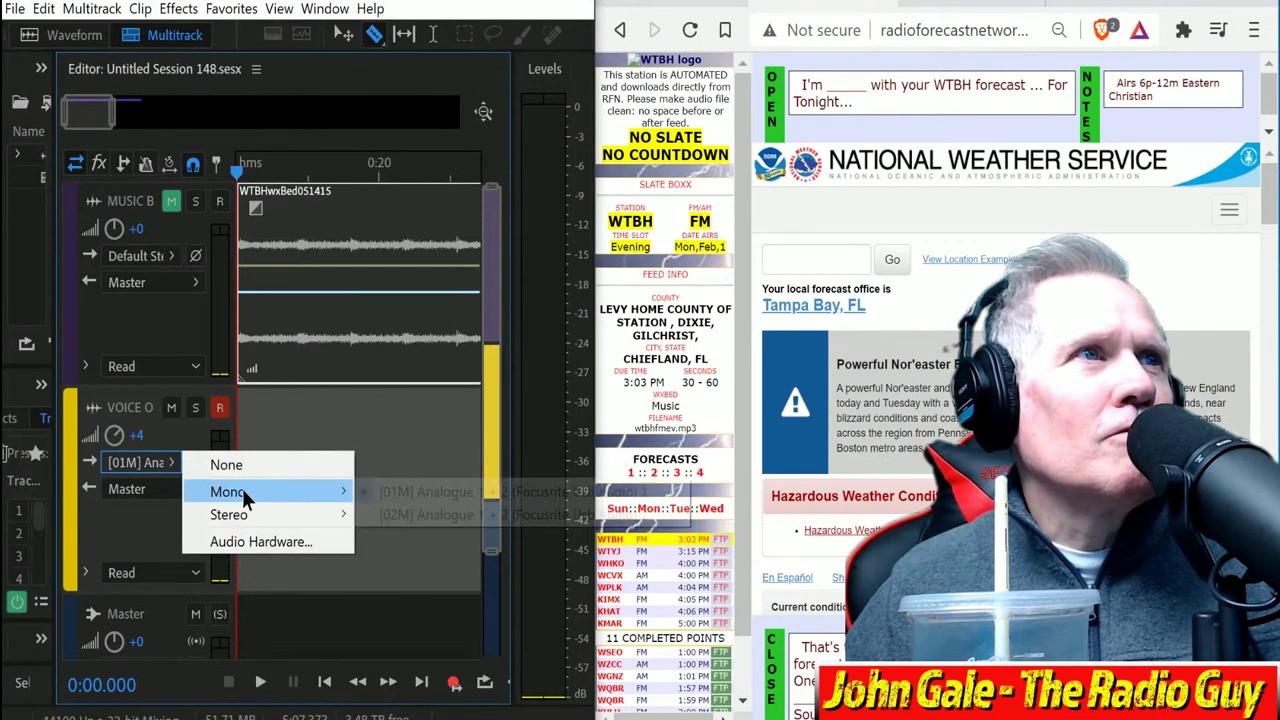
pyautogui.moveTo(246, 494)
pyautogui.click(430, 514)
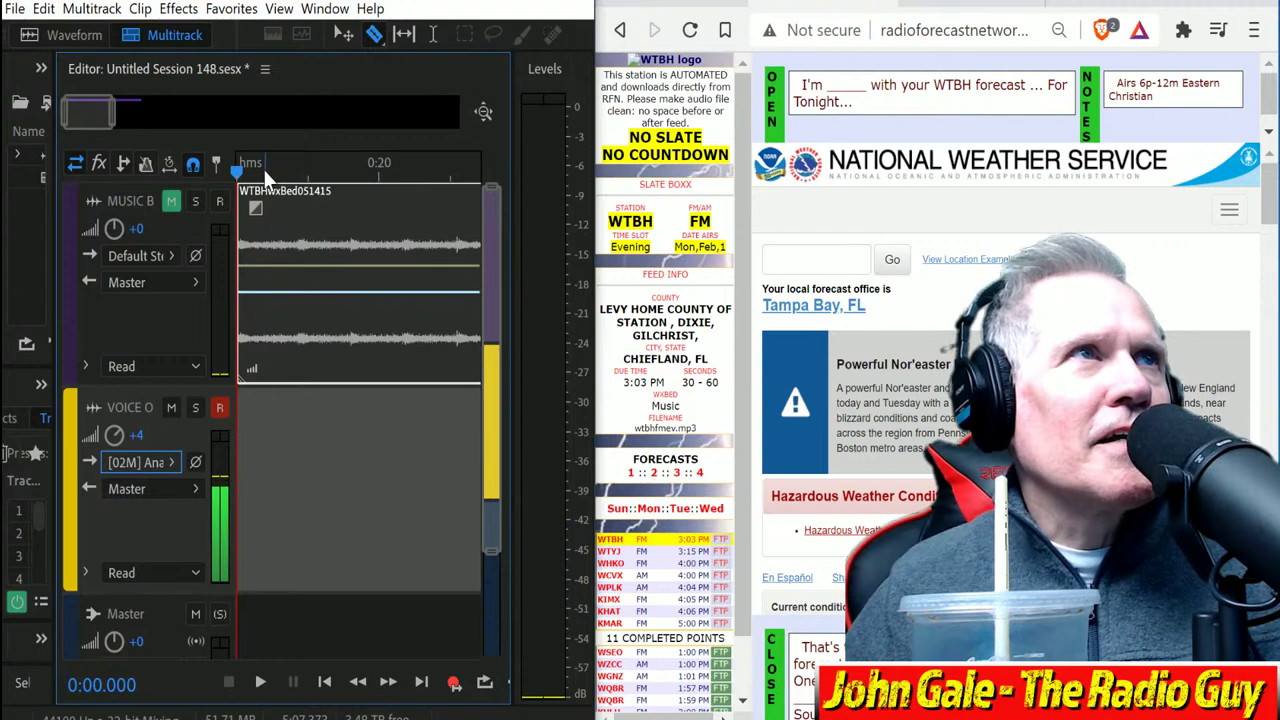
# Step: Record the WTBH forecast on the VOICE OVER track, reading from the Detailed Forecast and timing the read with the page's timer
pyautogui.click(454, 686)
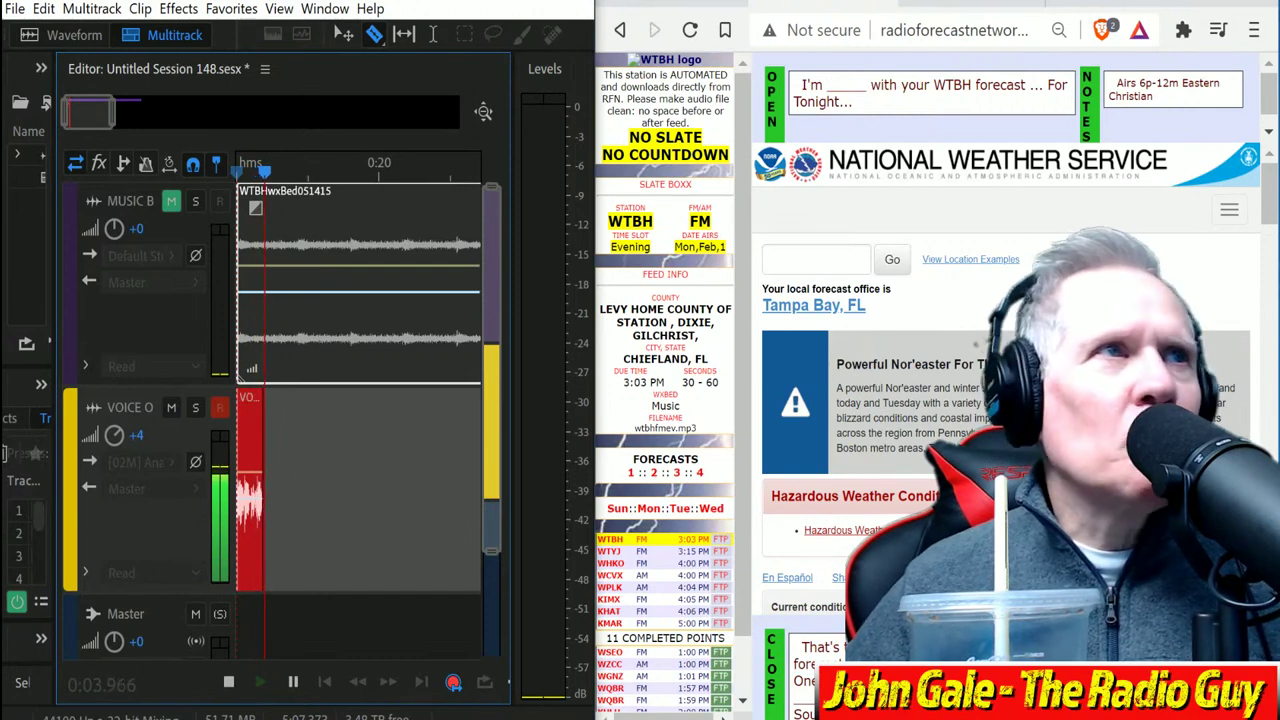
pyautogui.scroll(-4, 1005, 400)
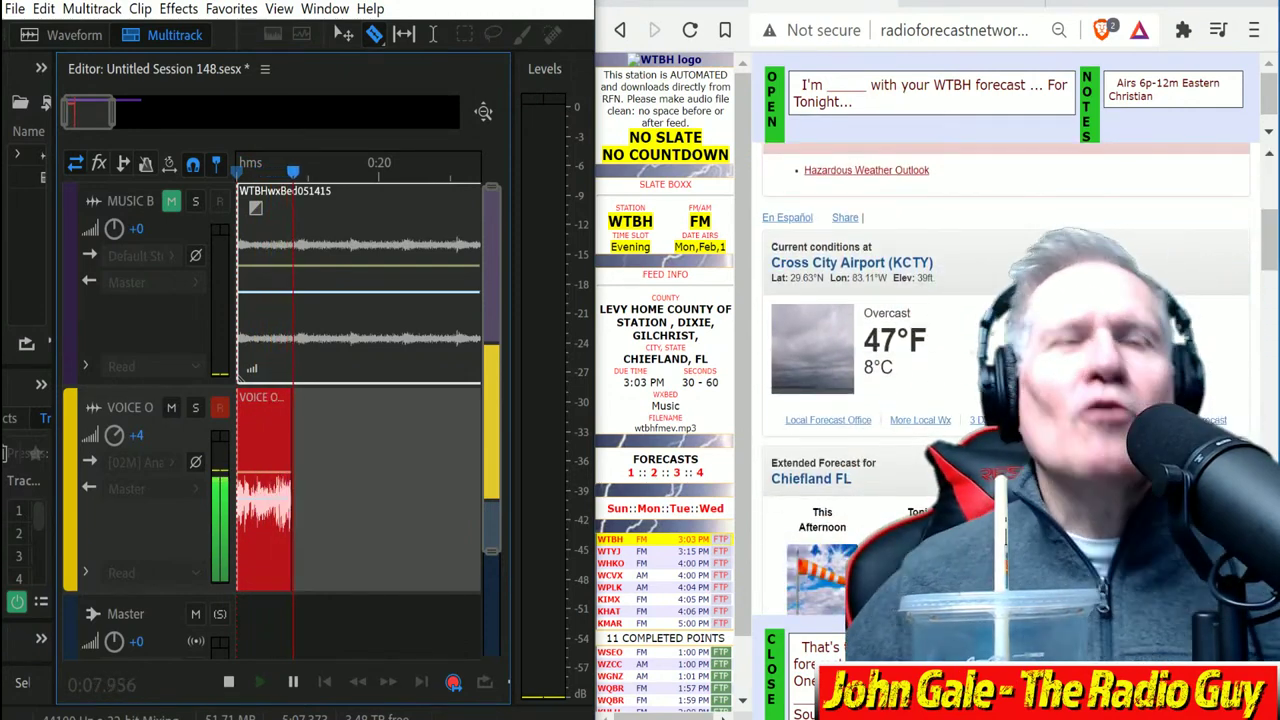
pyautogui.scroll(-8, 540, 480)
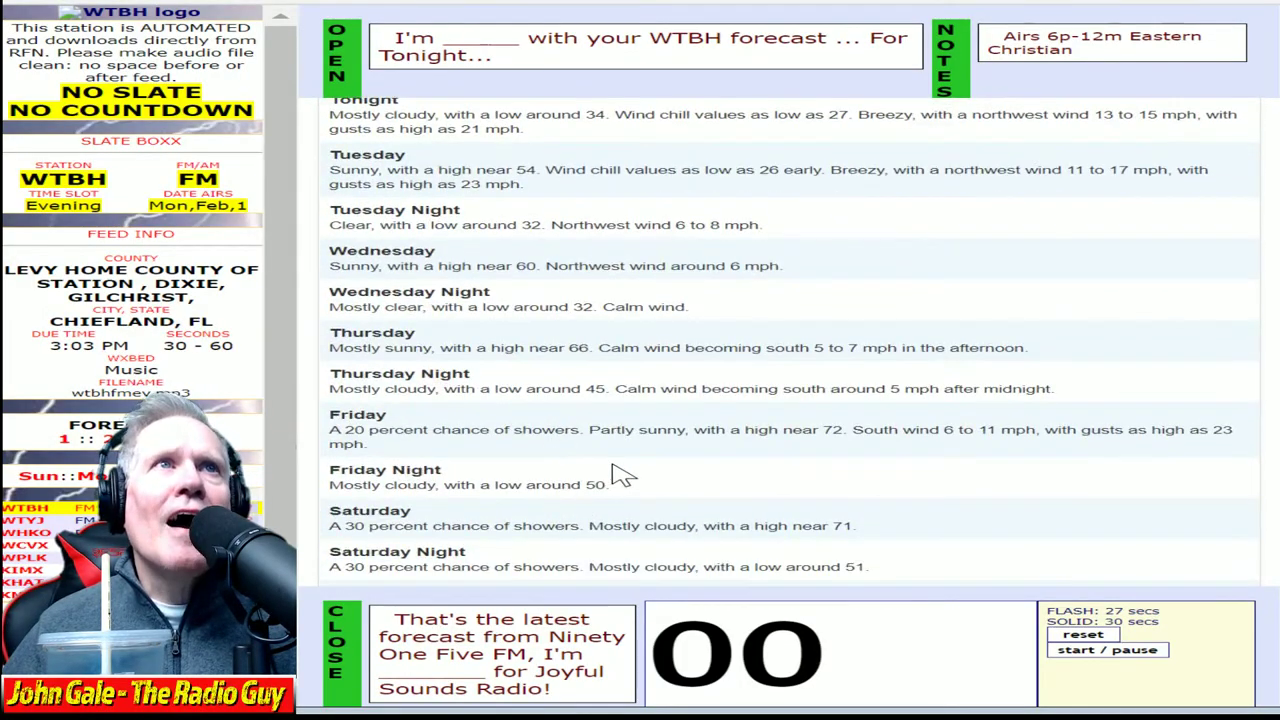
pyautogui.scroll(3, 655, 478)
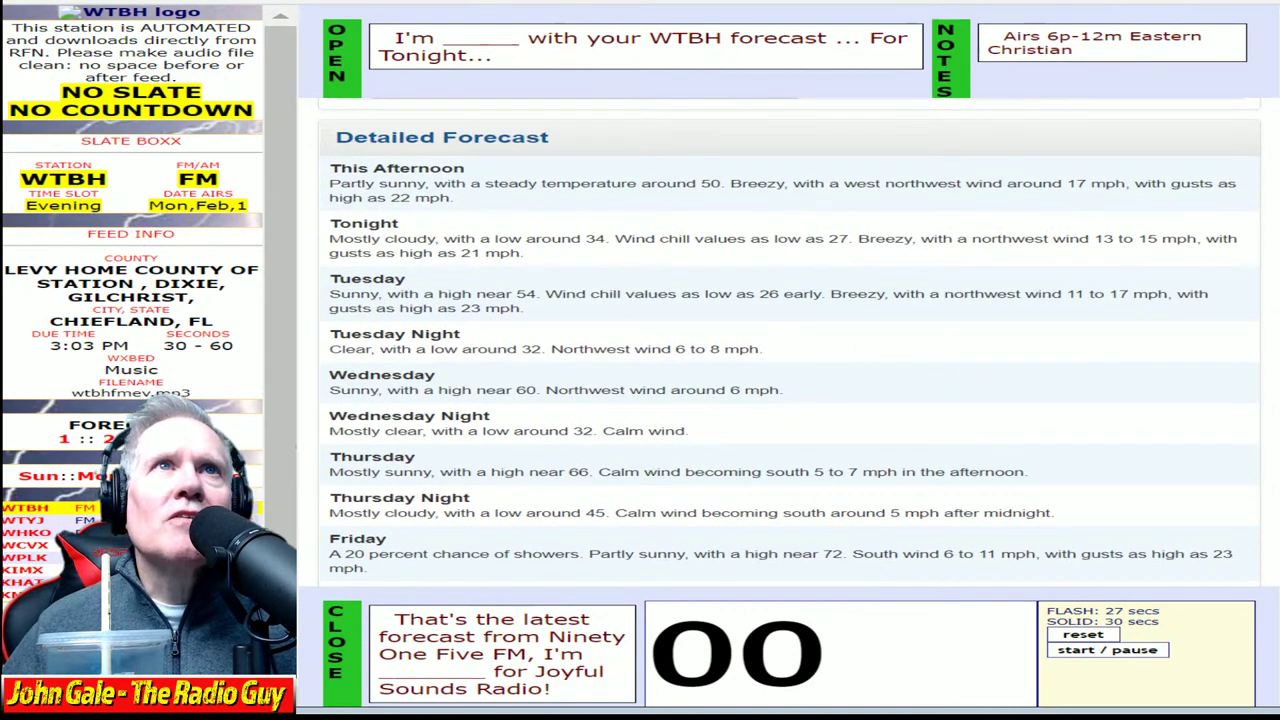
pyautogui.click(1132, 652)
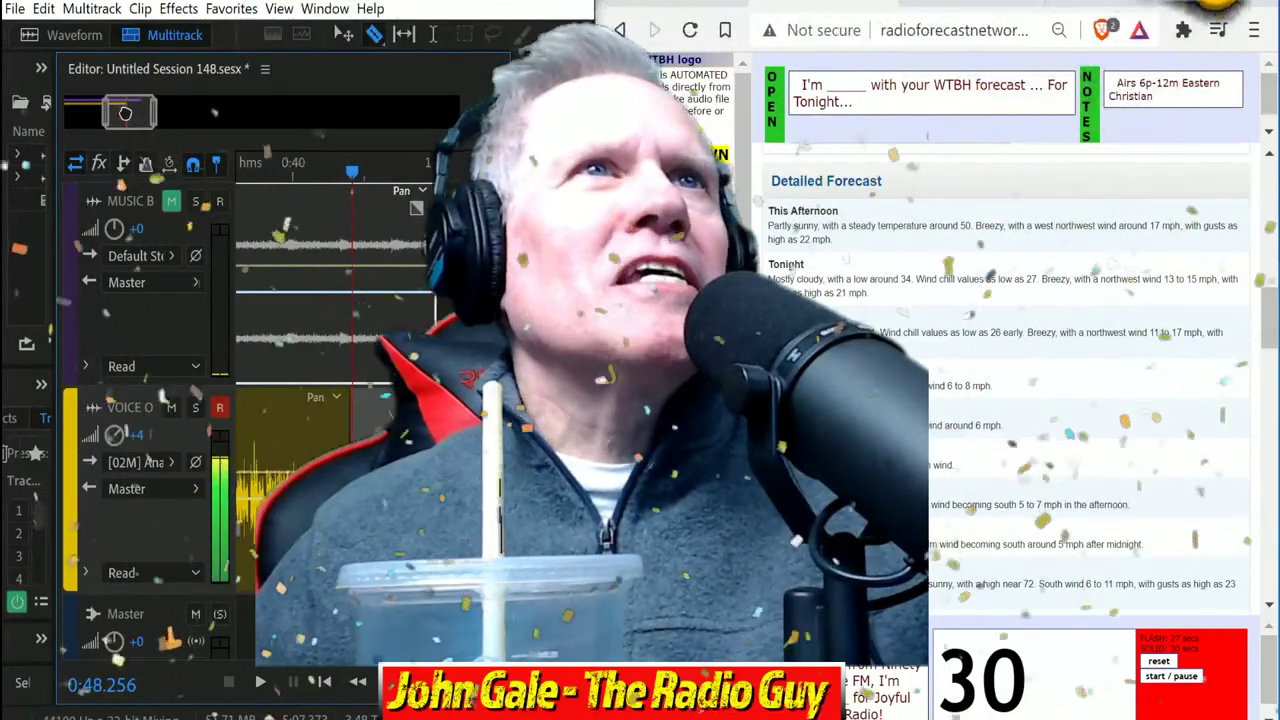
# Step: Delete the first VOICE OVER clip and move the remaining take to the start of the session
pyautogui.moveTo(125, 113); pyautogui.dragTo(88, 113)
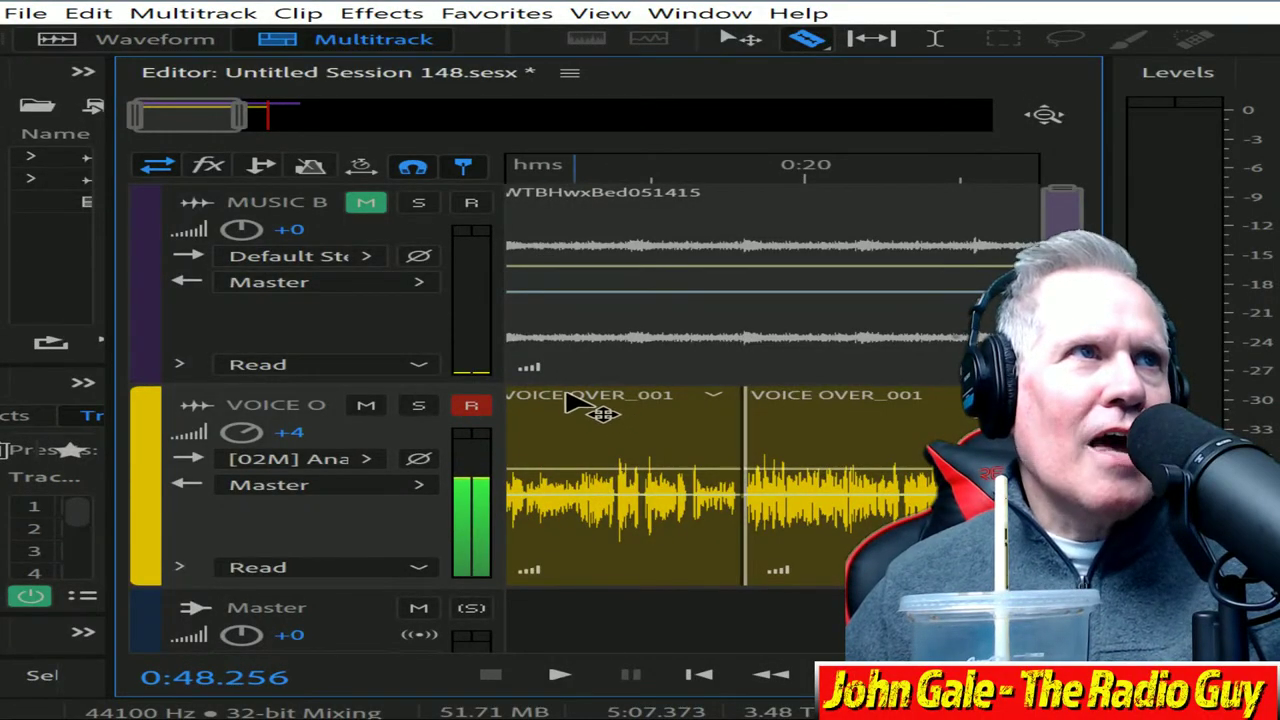
pyautogui.click(575, 402)
pyautogui.press('Delete')
pyautogui.moveTo(880, 417); pyautogui.dragTo(642, 417)
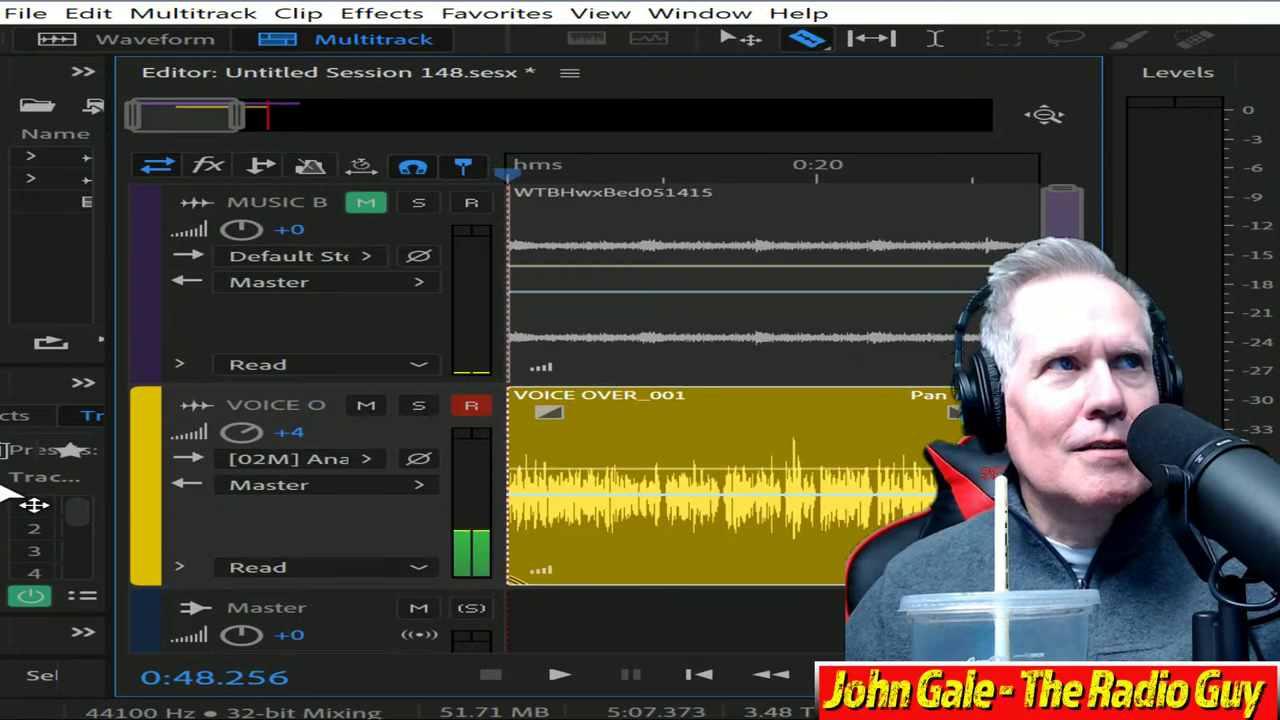
# Step: Unmute the MUSIC BED track and mix the session down to a new stereo file
pyautogui.click(366, 205)
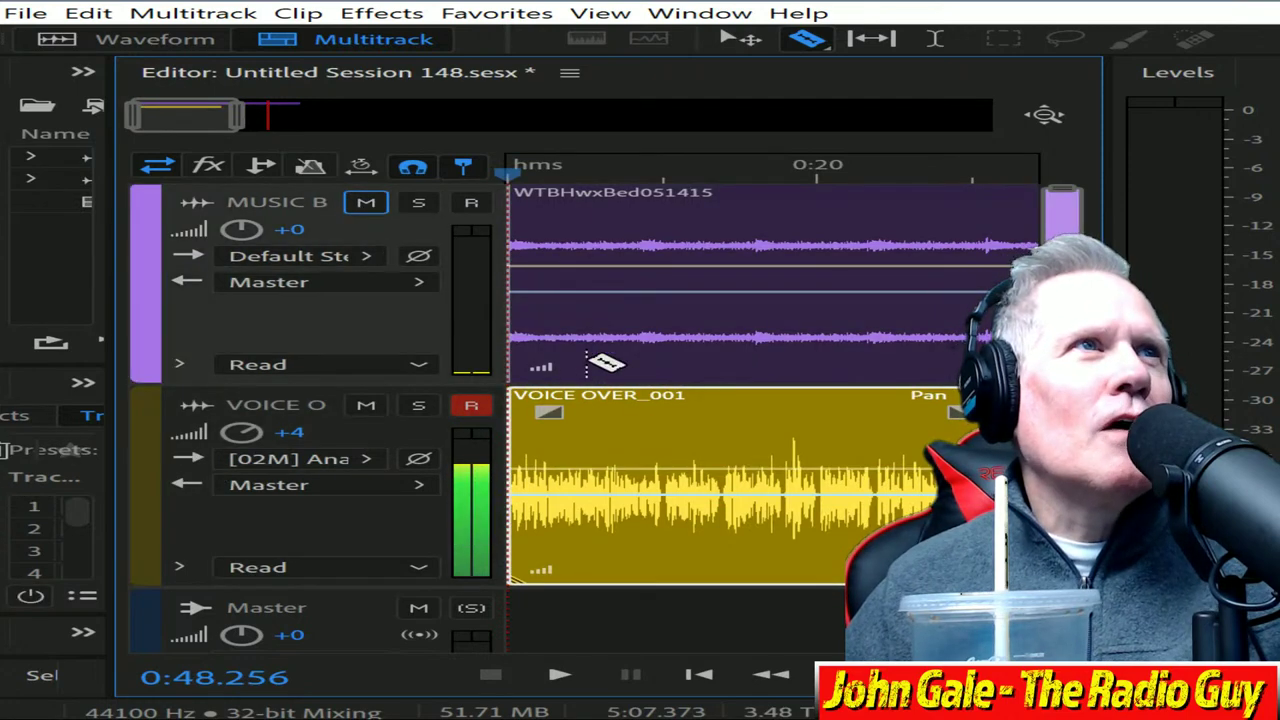
pyautogui.click(668, 479)
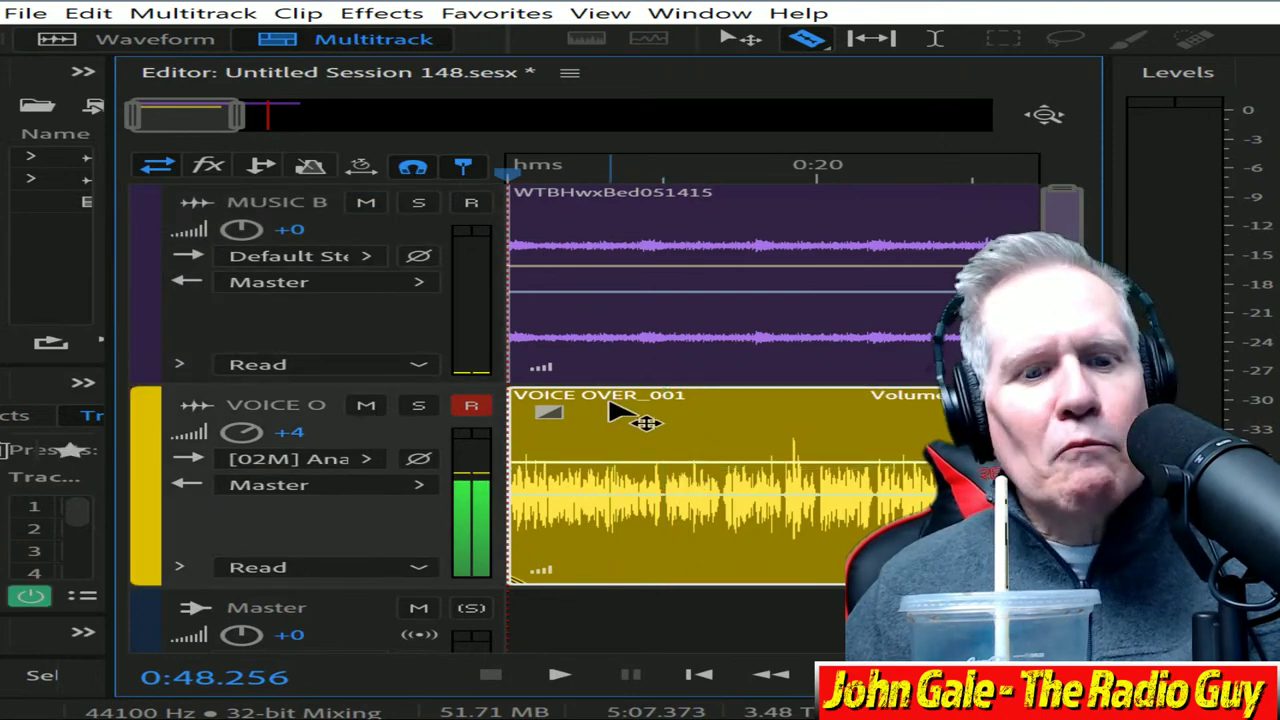
pyautogui.hotkey('alt', 'shift', 'm')
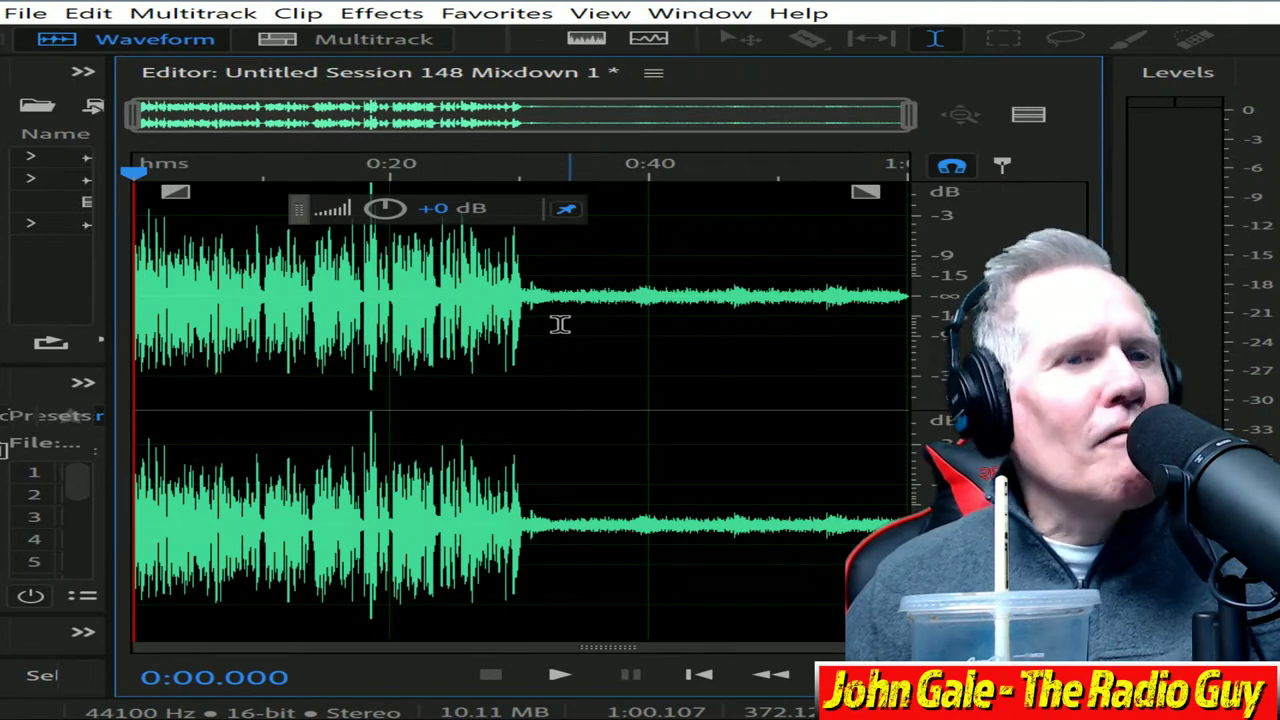
# Step: Boost the level of the entire mixdown and play it from the start until just past the end of the voice
pyautogui.hotkey('ctrl', '1')
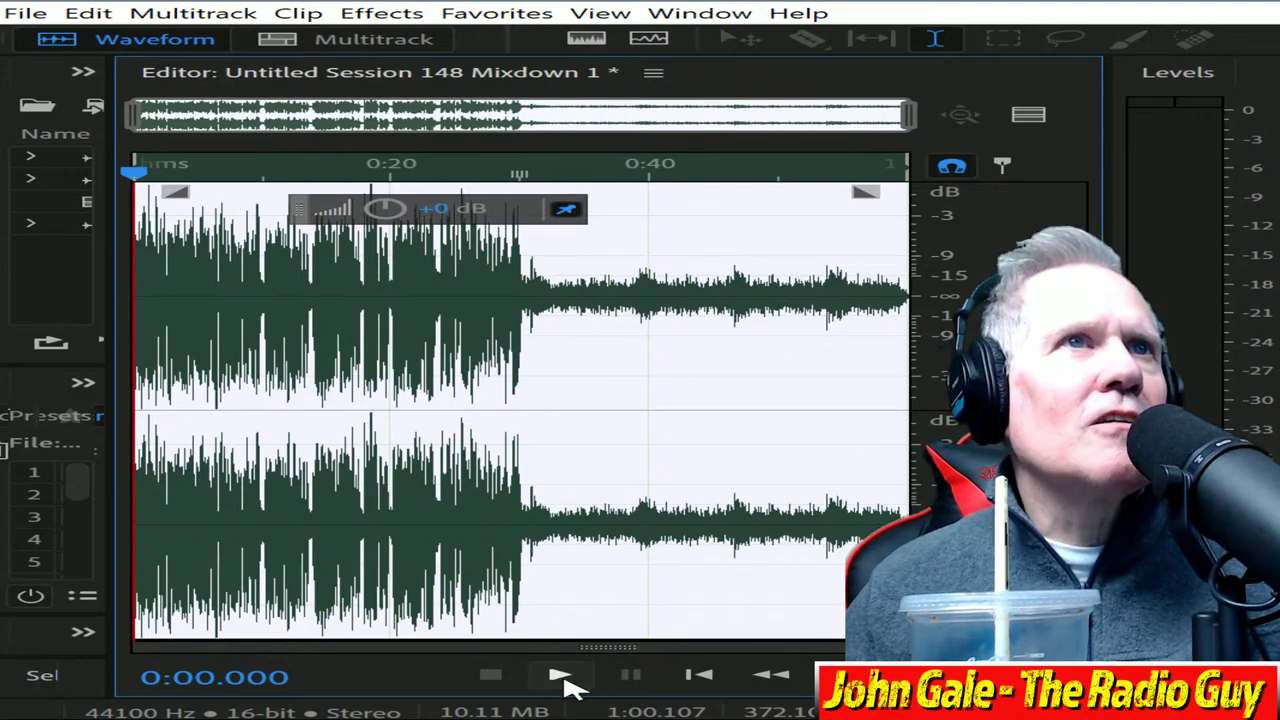
pyautogui.click(560, 676)
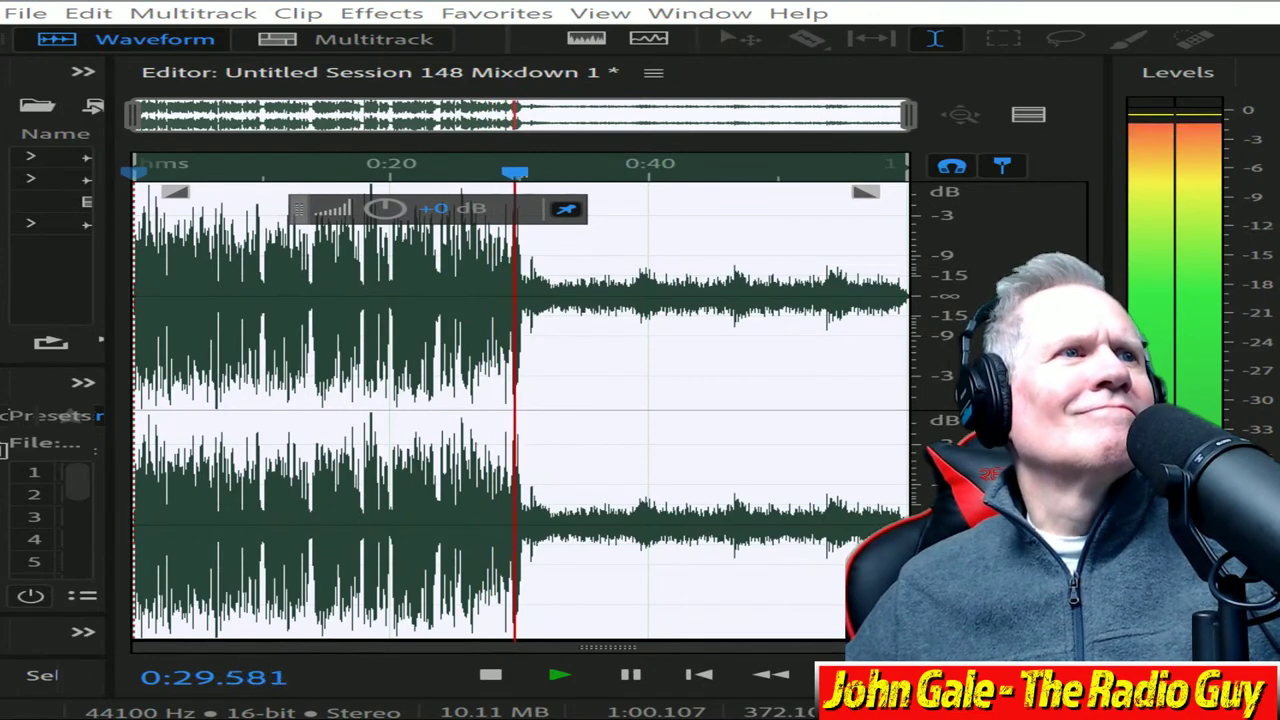
pyautogui.press('space')
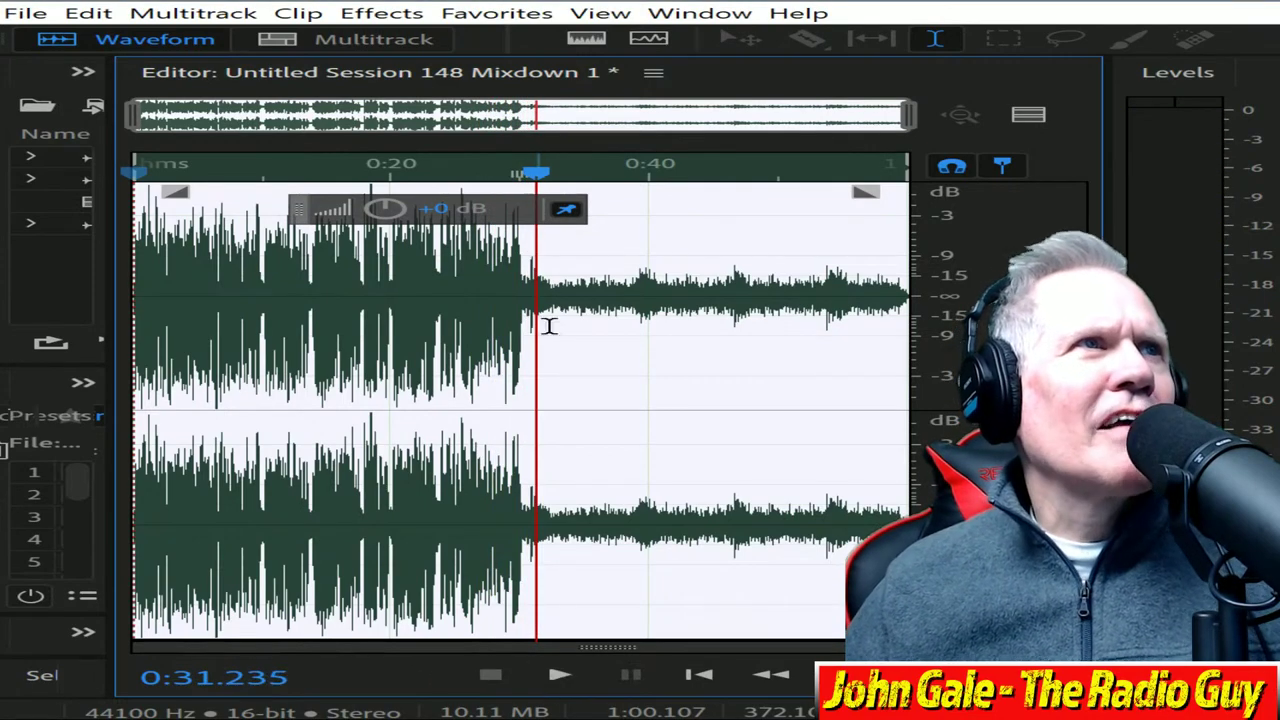
# Step: Delete the leftover music bed from about 0:31.458 to the end of the mixdown
pyautogui.scroll(3, 549, 326)
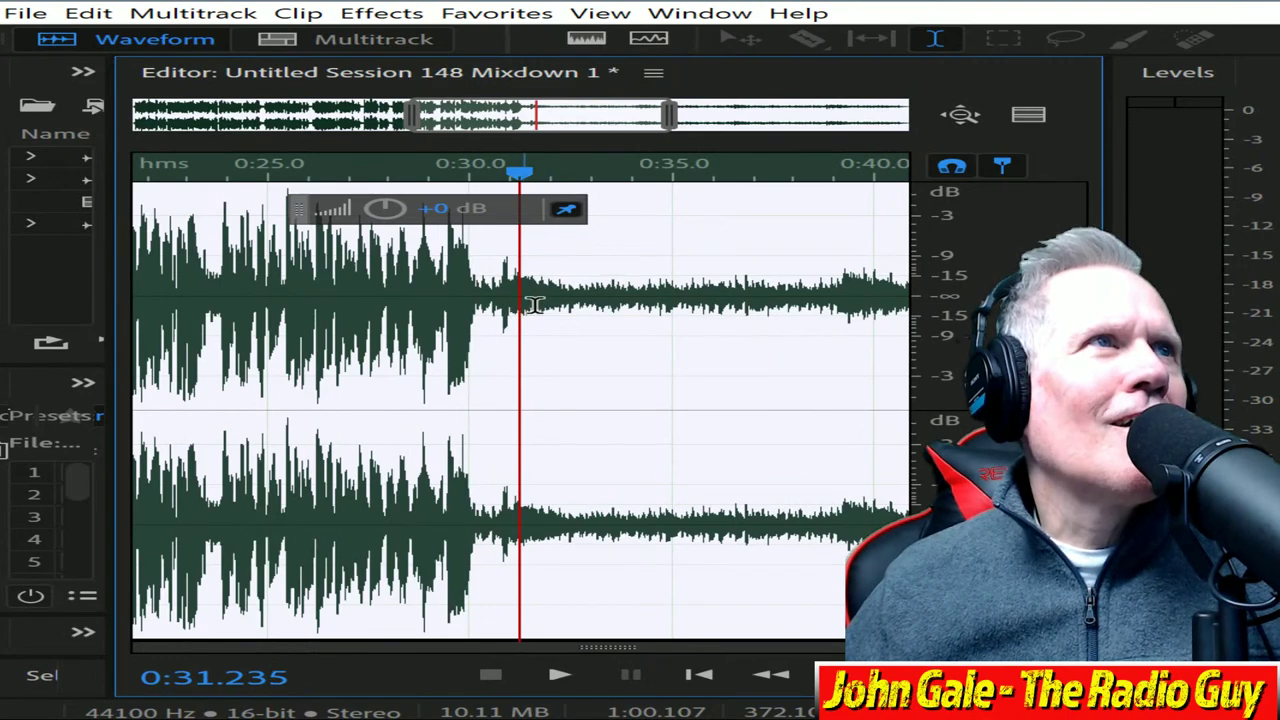
pyautogui.click(540, 306)
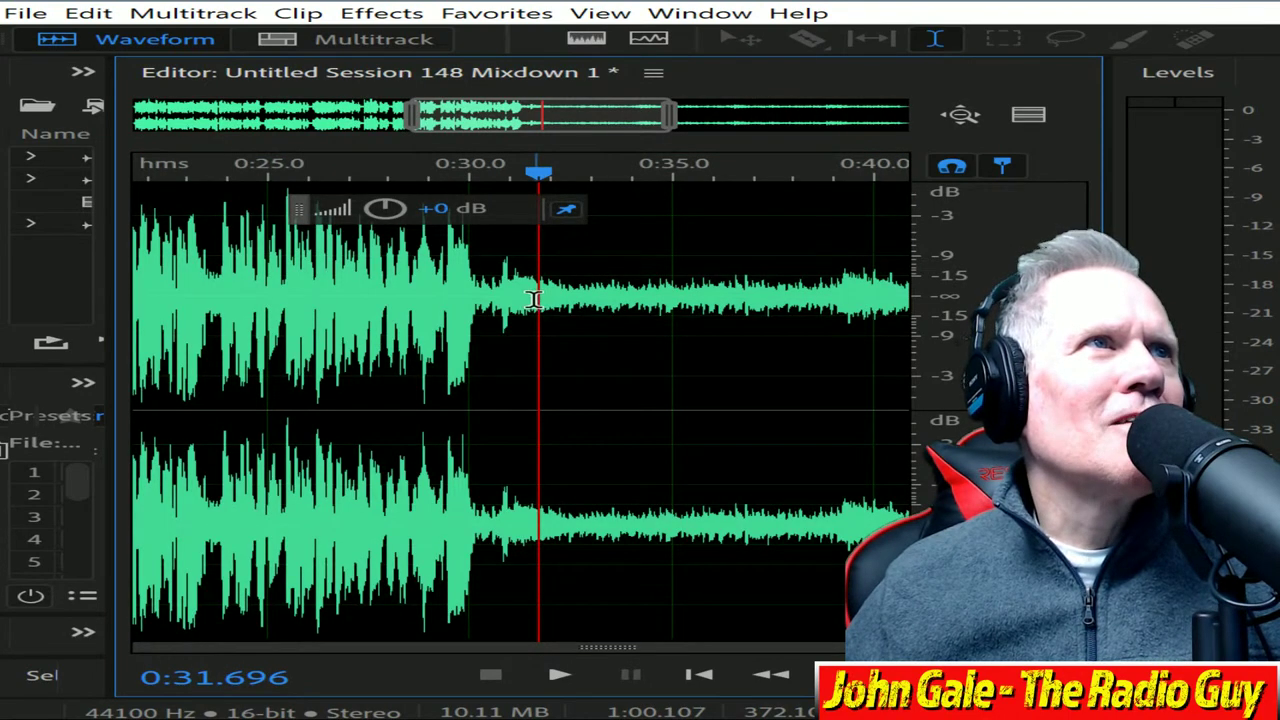
pyautogui.moveTo(530, 300); pyautogui.dragTo(915, 300)
pyautogui.press('Delete')
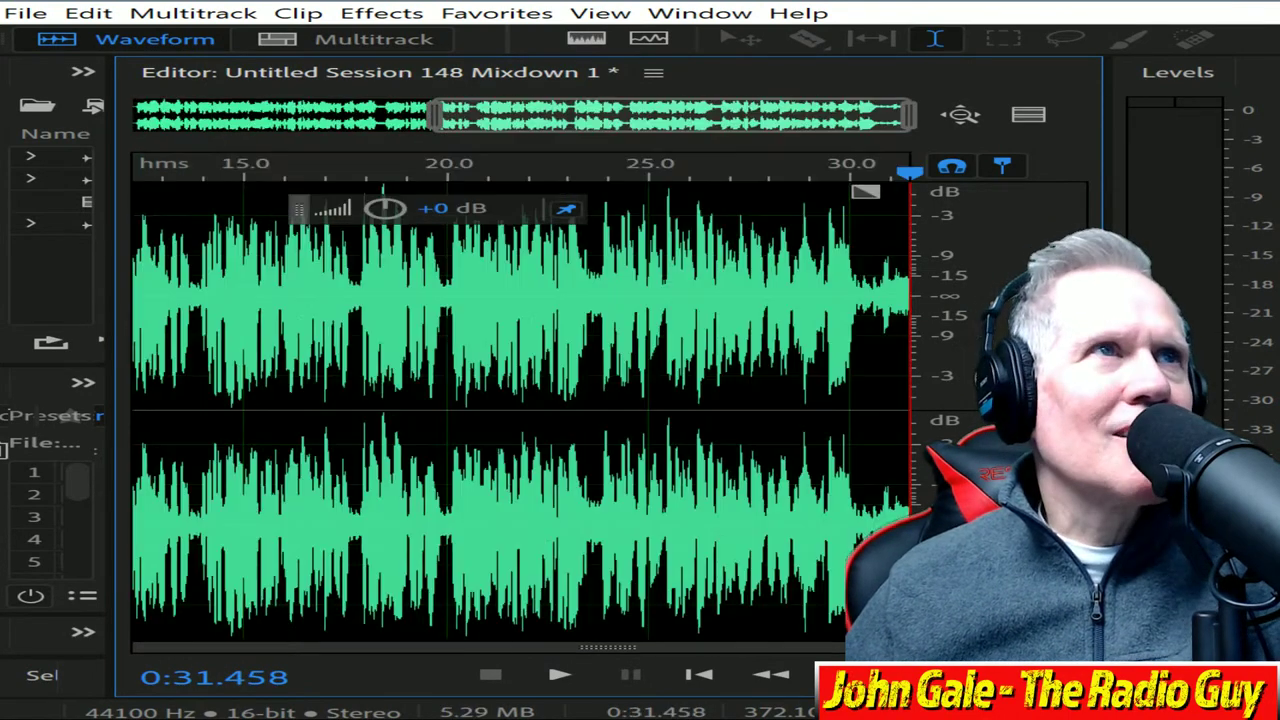
# Step: Apply the Fade Out favorite to the music tail from 0:30.036 to the end and play the faded section
pyautogui.moveTo(853, 296); pyautogui.dragTo(915, 296)
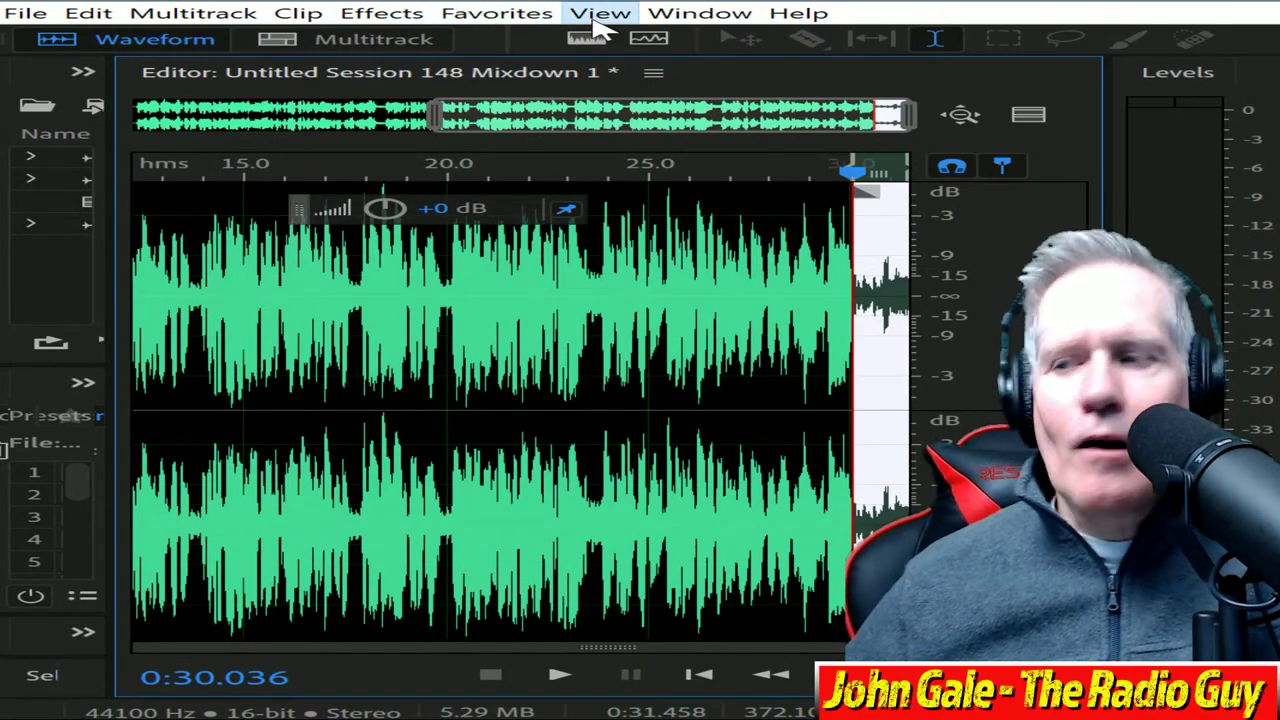
pyautogui.click(497, 12)
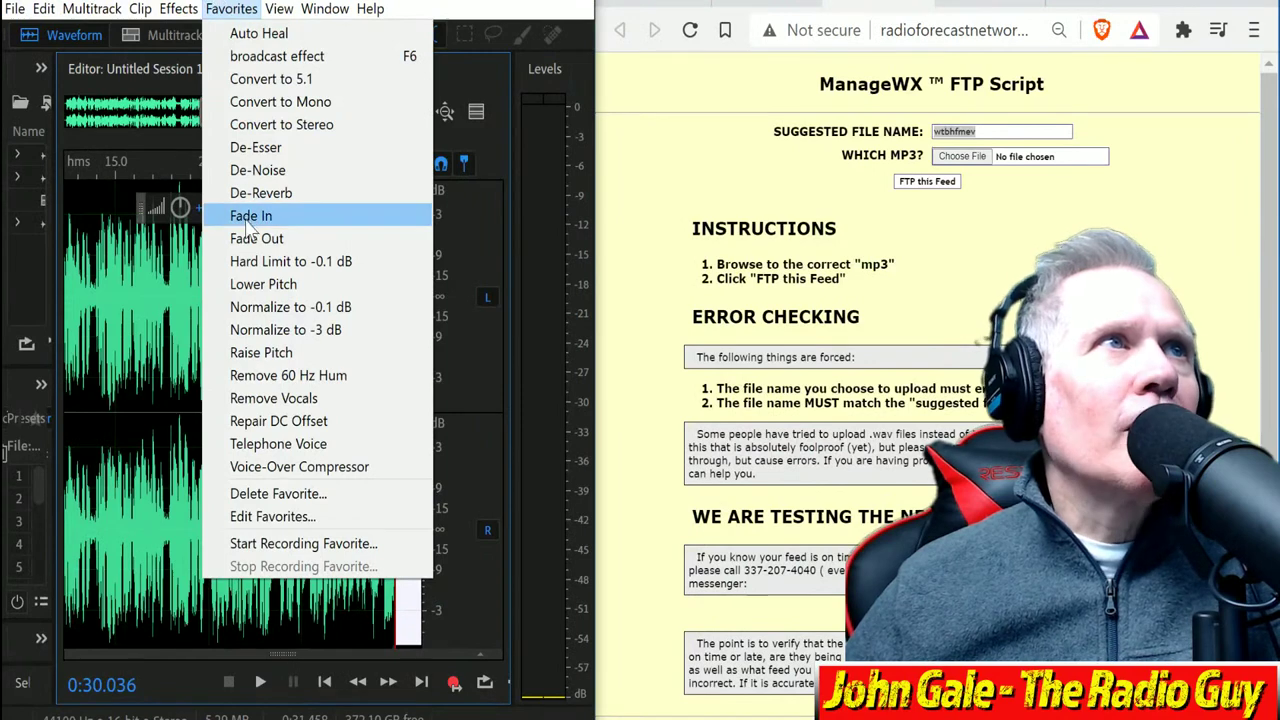
pyautogui.click(270, 241)
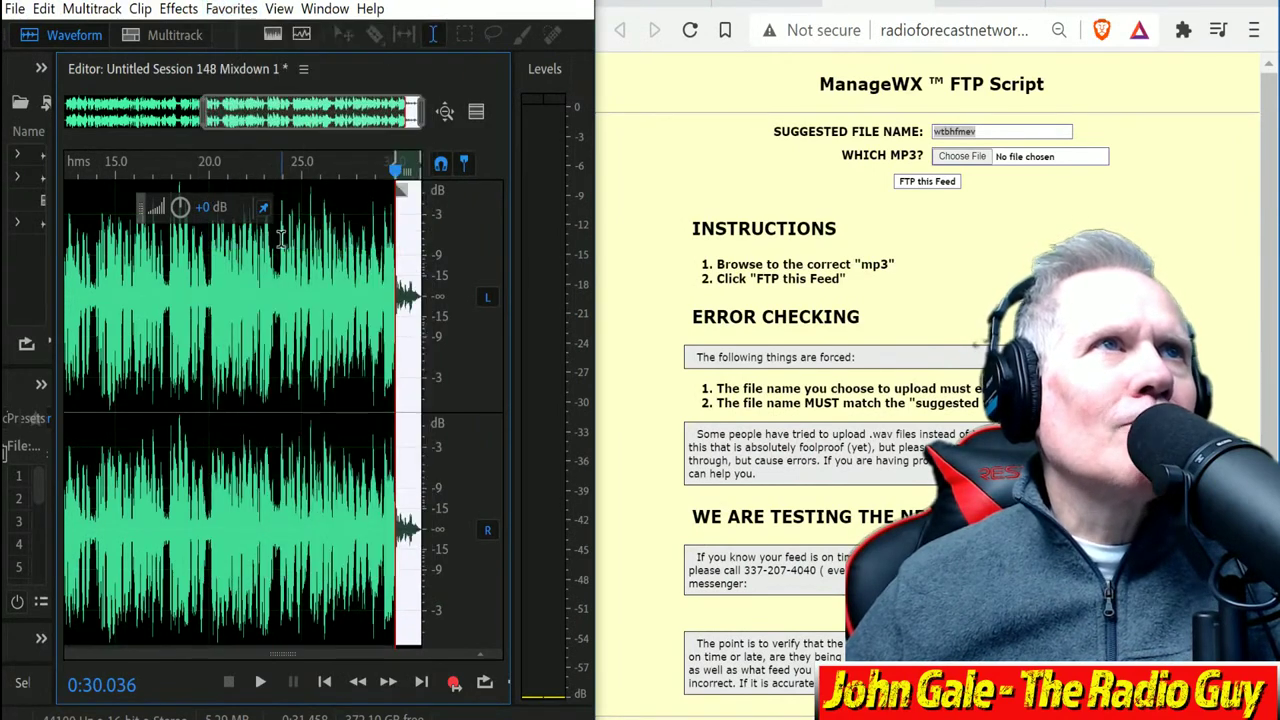
pyautogui.press('space')
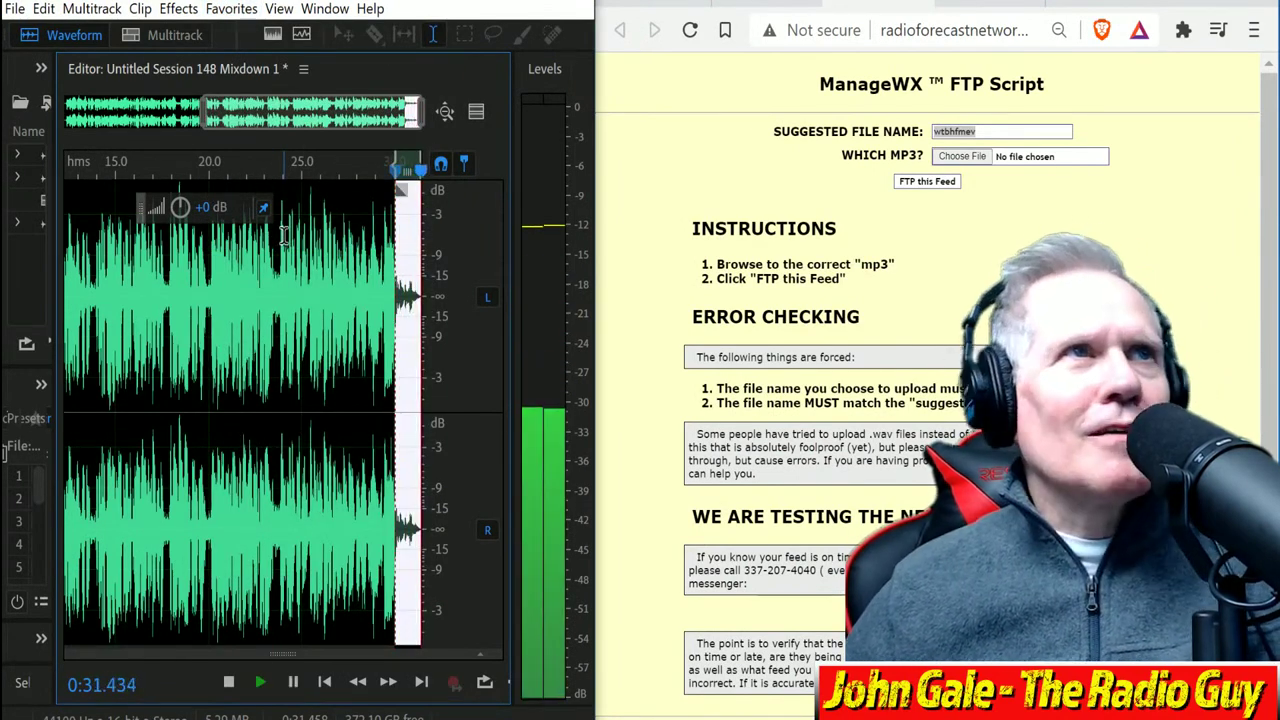
# Step: Stop playback and delete the near-silent gap before the voice at the very start of the mixdown
pyautogui.click(329, 296)
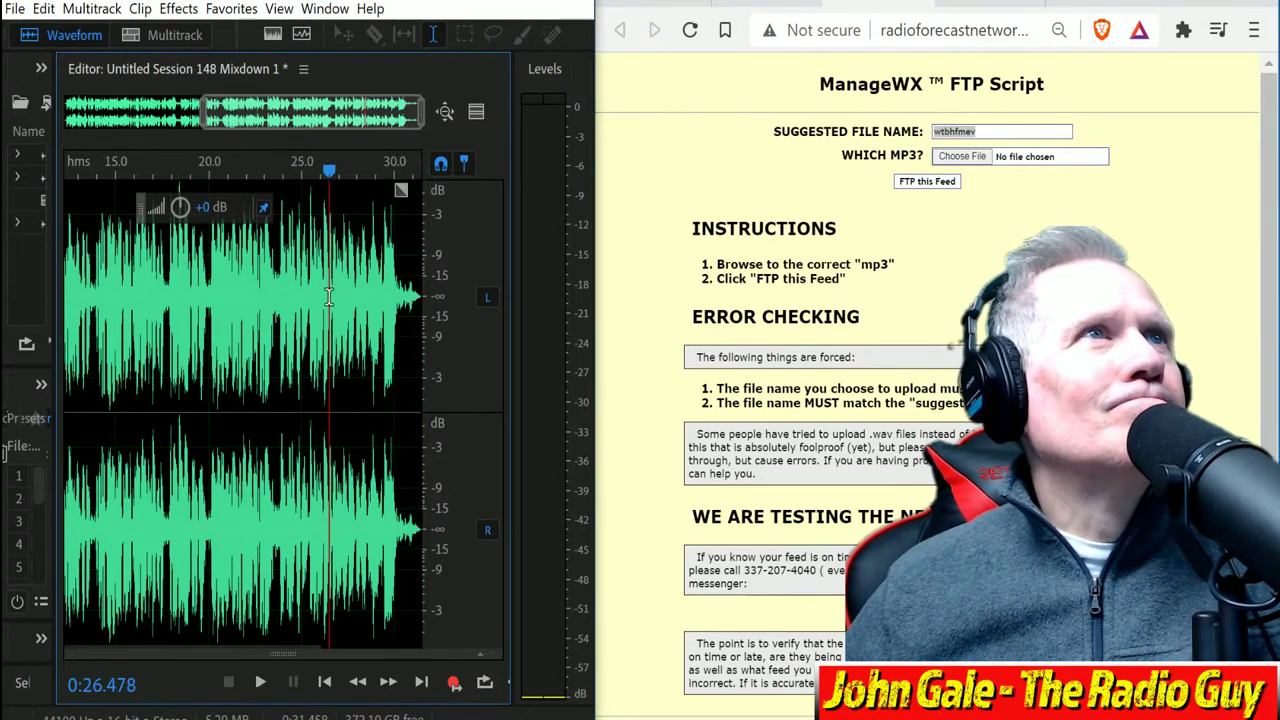
pyautogui.moveTo(398, 118); pyautogui.dragTo(48, 113)
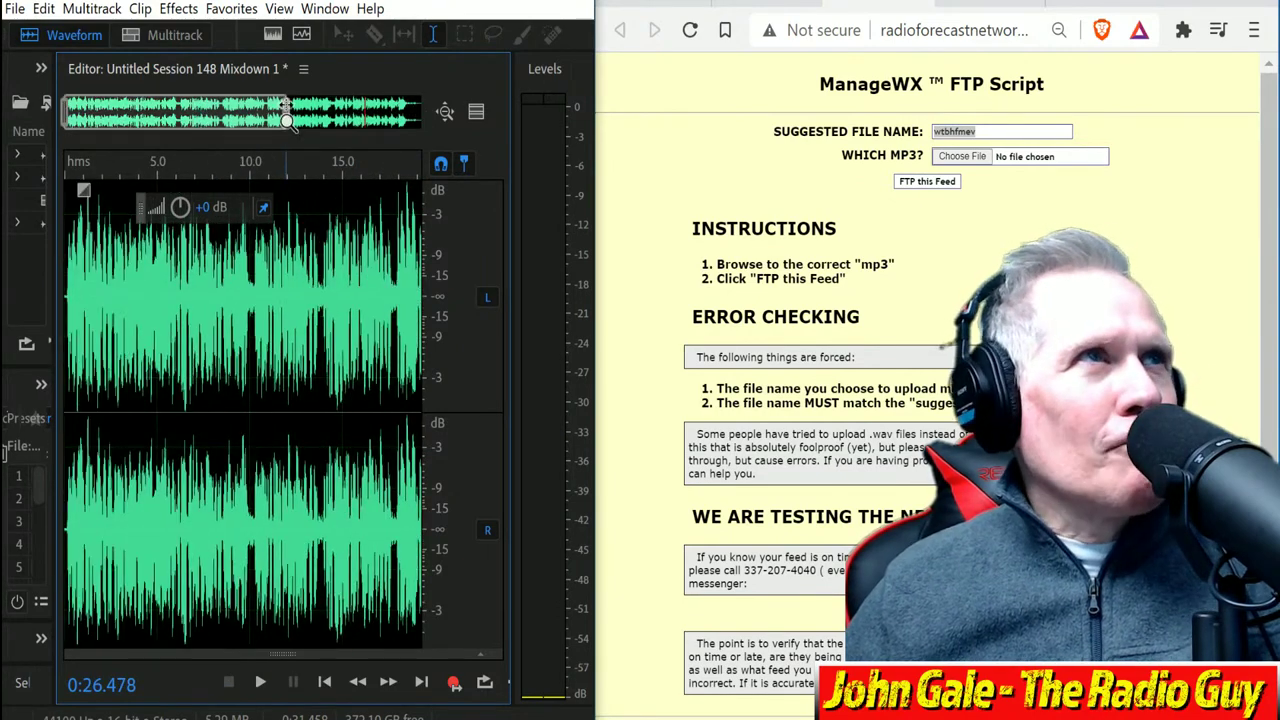
pyautogui.moveTo(287, 118); pyautogui.dragTo(80, 118)
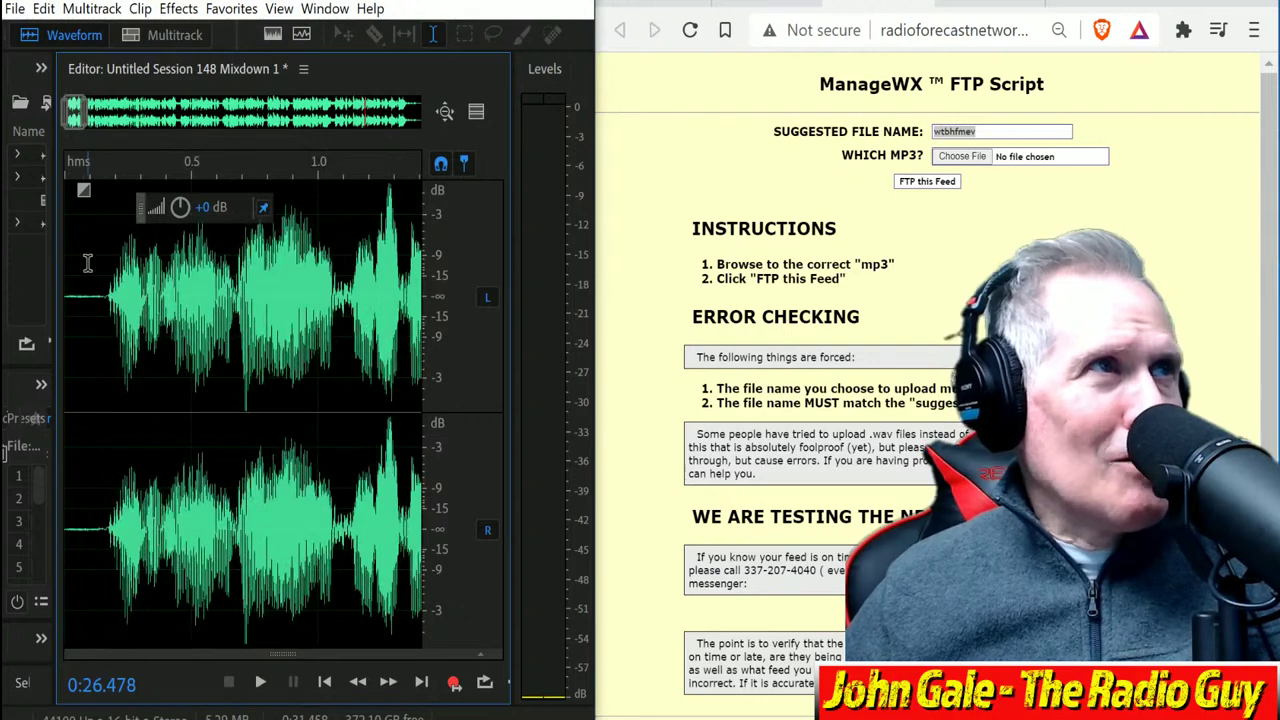
pyautogui.moveTo(102, 296); pyautogui.dragTo(3, 296)
pyautogui.press('Delete')
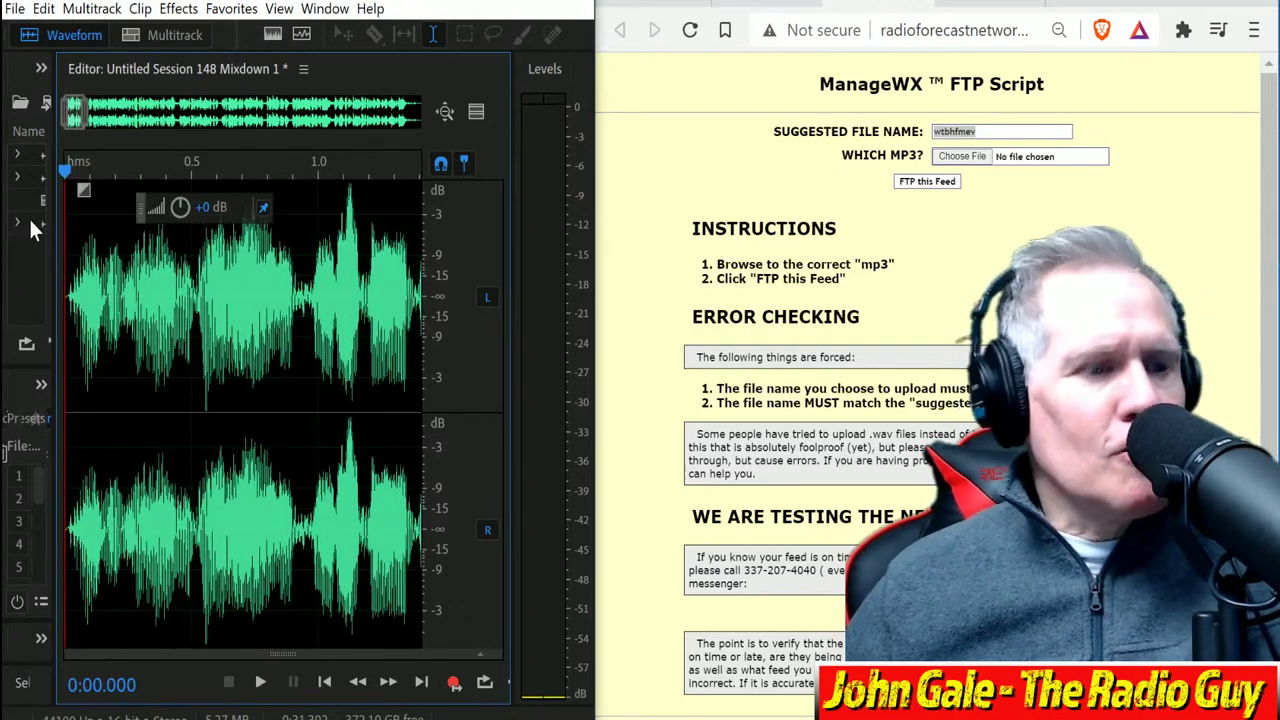
# Step: Export the mixdown as wtbhfmev.mp3 in MP3 Audio format to the E: drive, overwriting the existing file
pyautogui.hotkey('ctrl', 'shift', 'e')
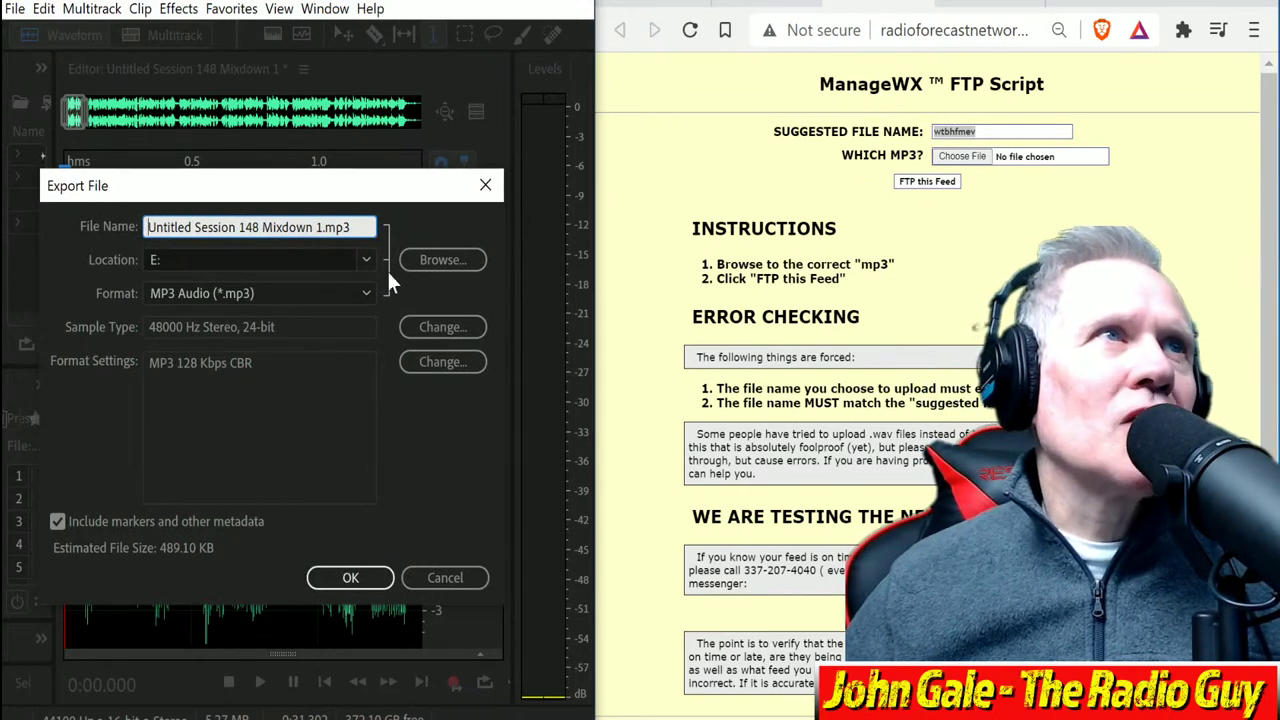
pyautogui.doubleClick(313, 227)
pyautogui.write('wtbhfmev')
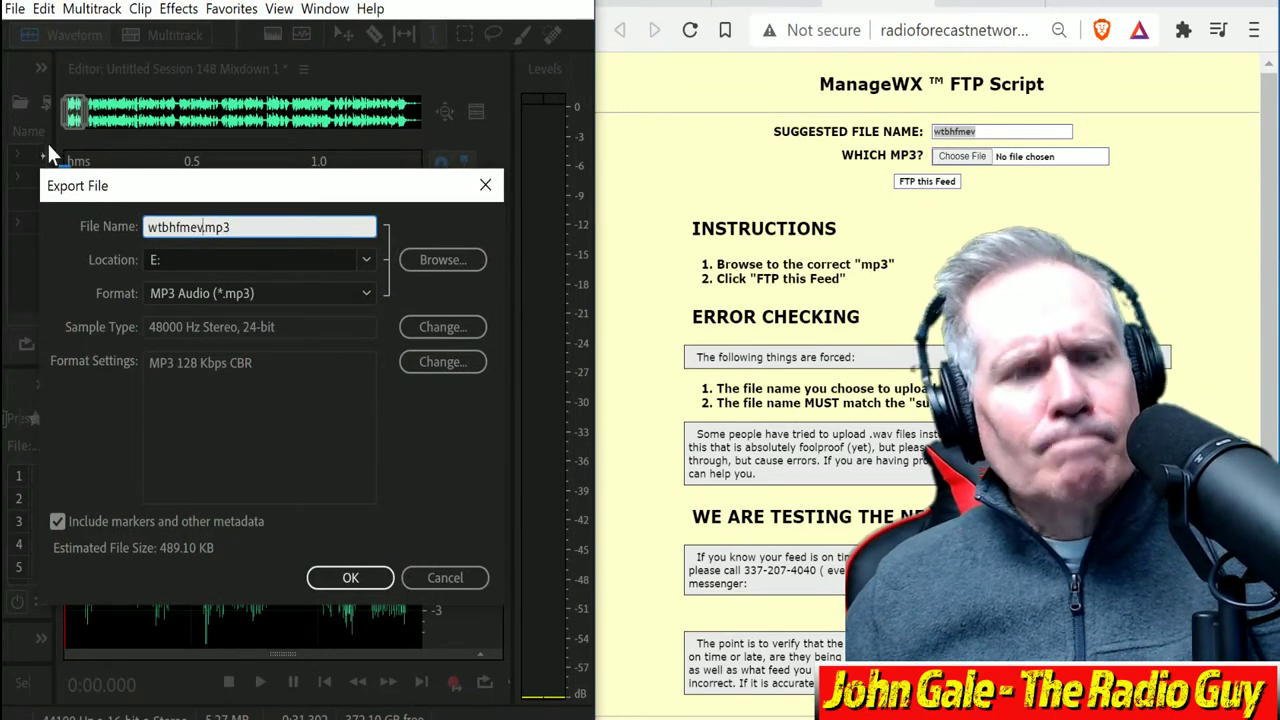
pyautogui.click(348, 577)
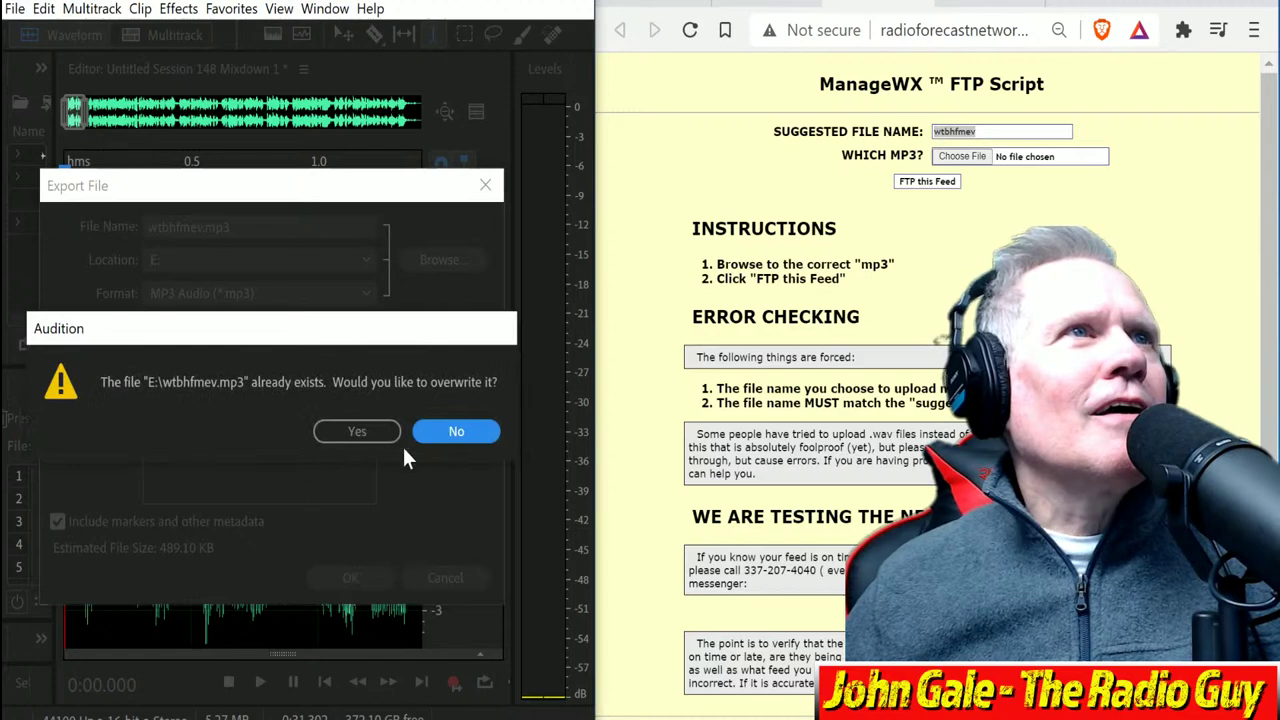
pyautogui.click(355, 430)
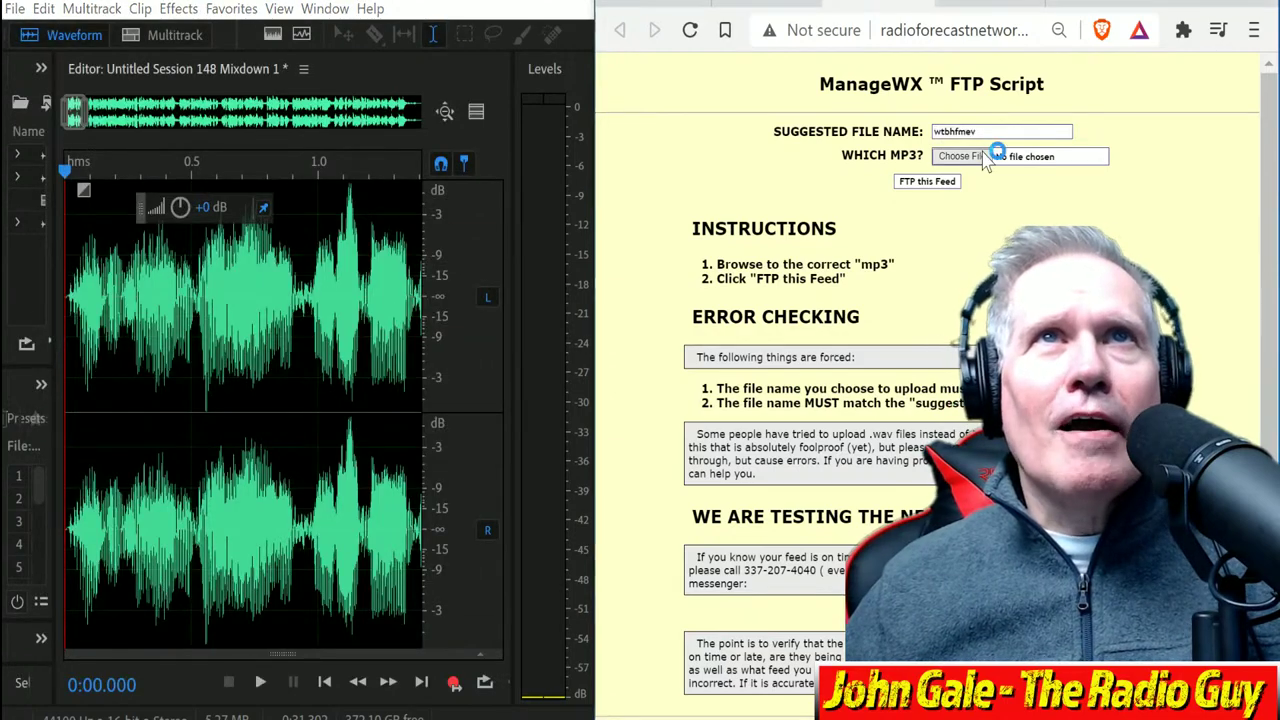
# Step: Upload wtbhfmev.mp3 through the ManageWX FTP Script page in the browser and close the results window
pyautogui.click(990, 156)
pyautogui.click(850, 130)
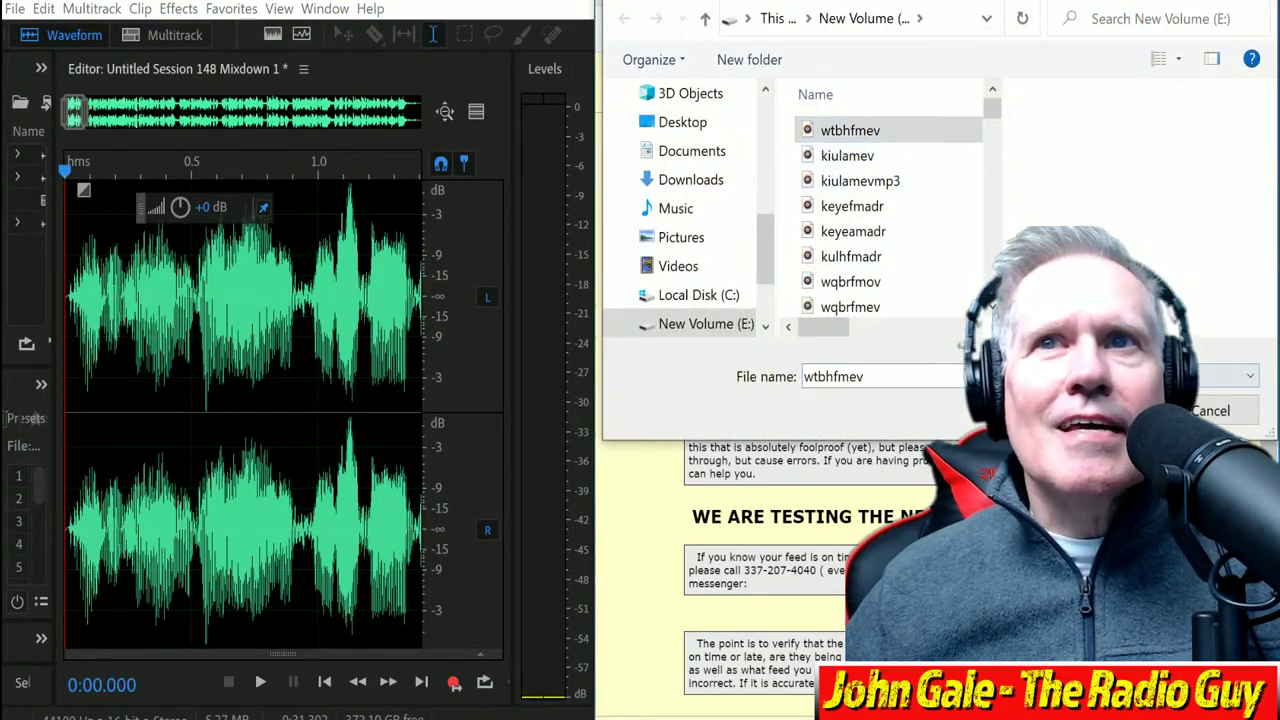
pyautogui.press('Return')
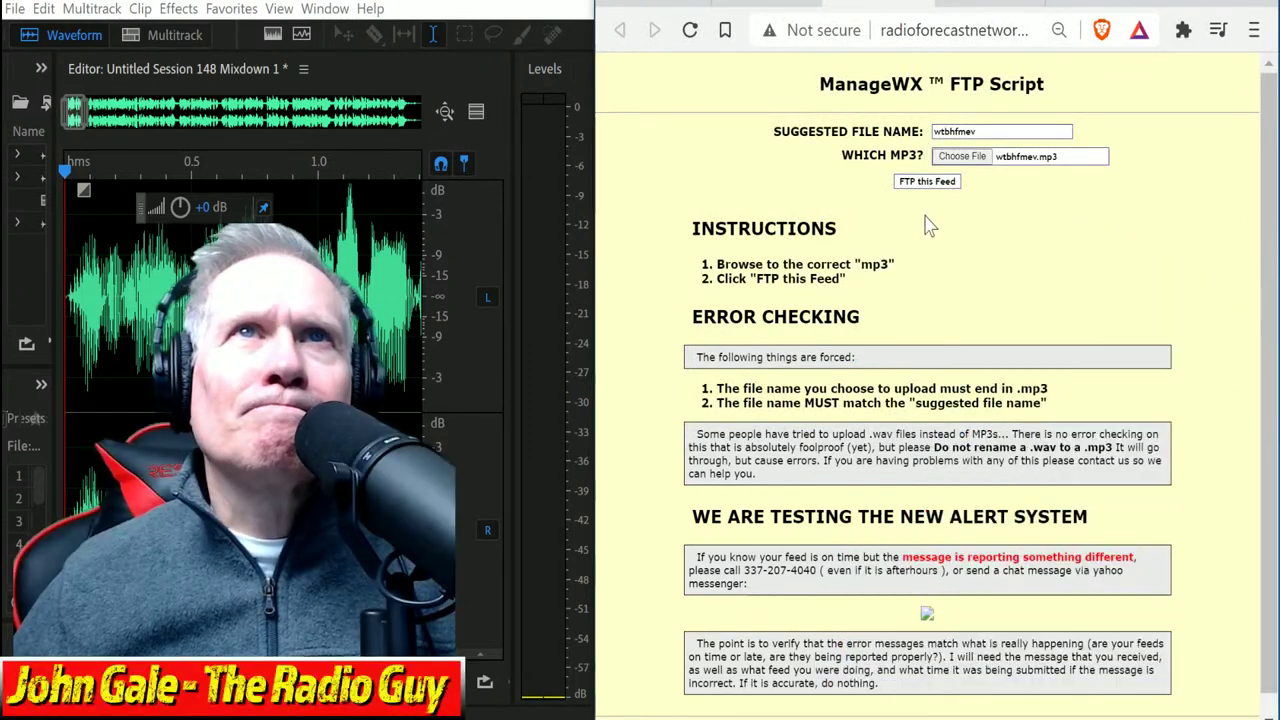
pyautogui.click(910, 181)
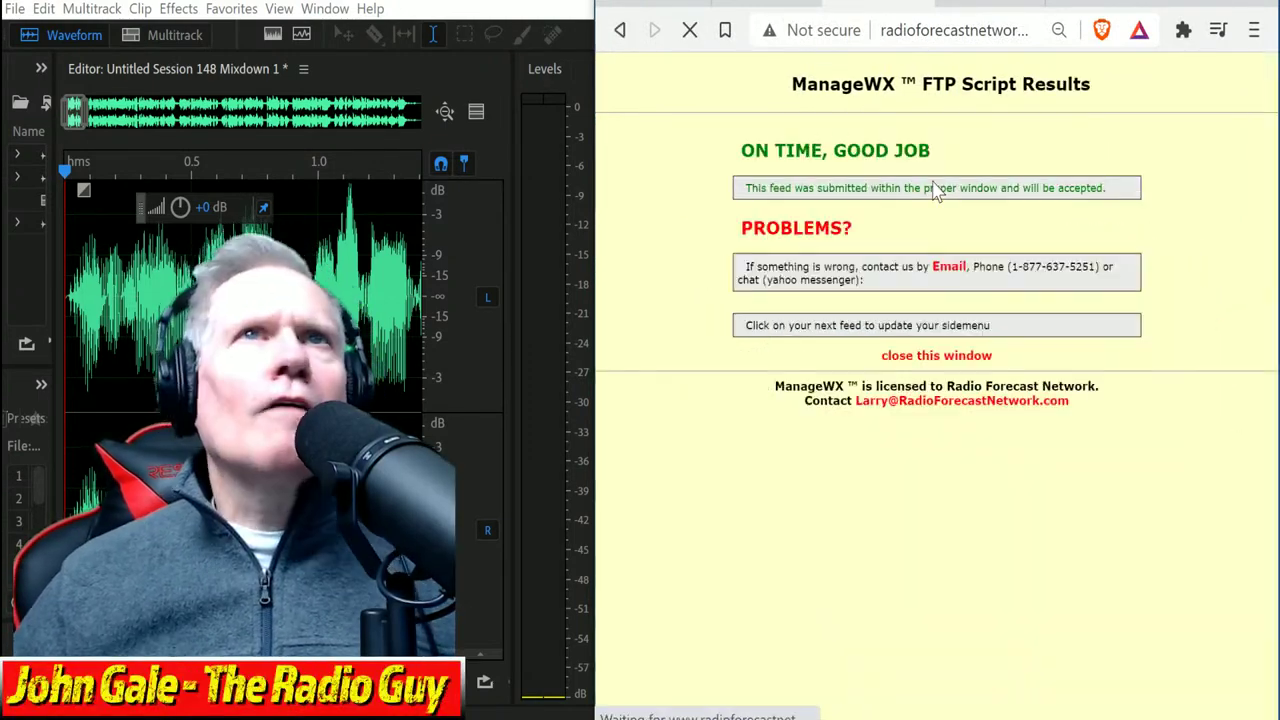
pyautogui.click(857, 370)
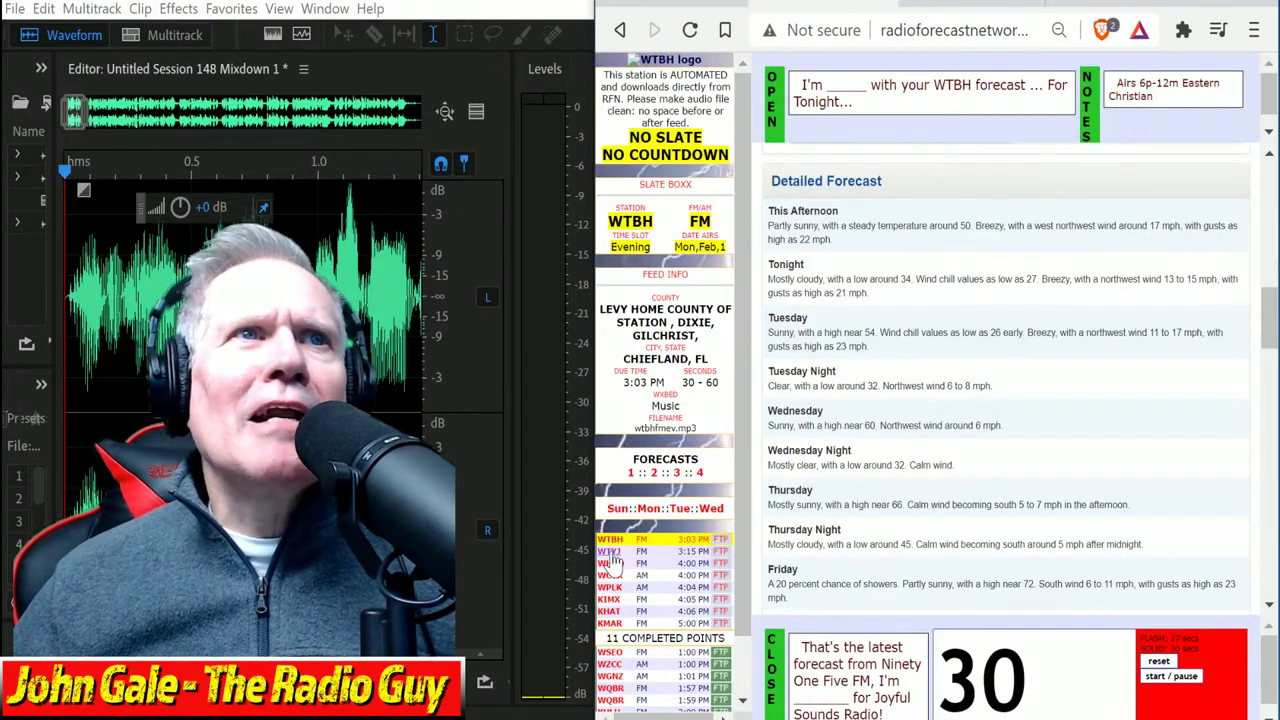
# Step: Close all open WTBH audio files and sessions in Audition without saving changes
pyautogui.click(15, 8)
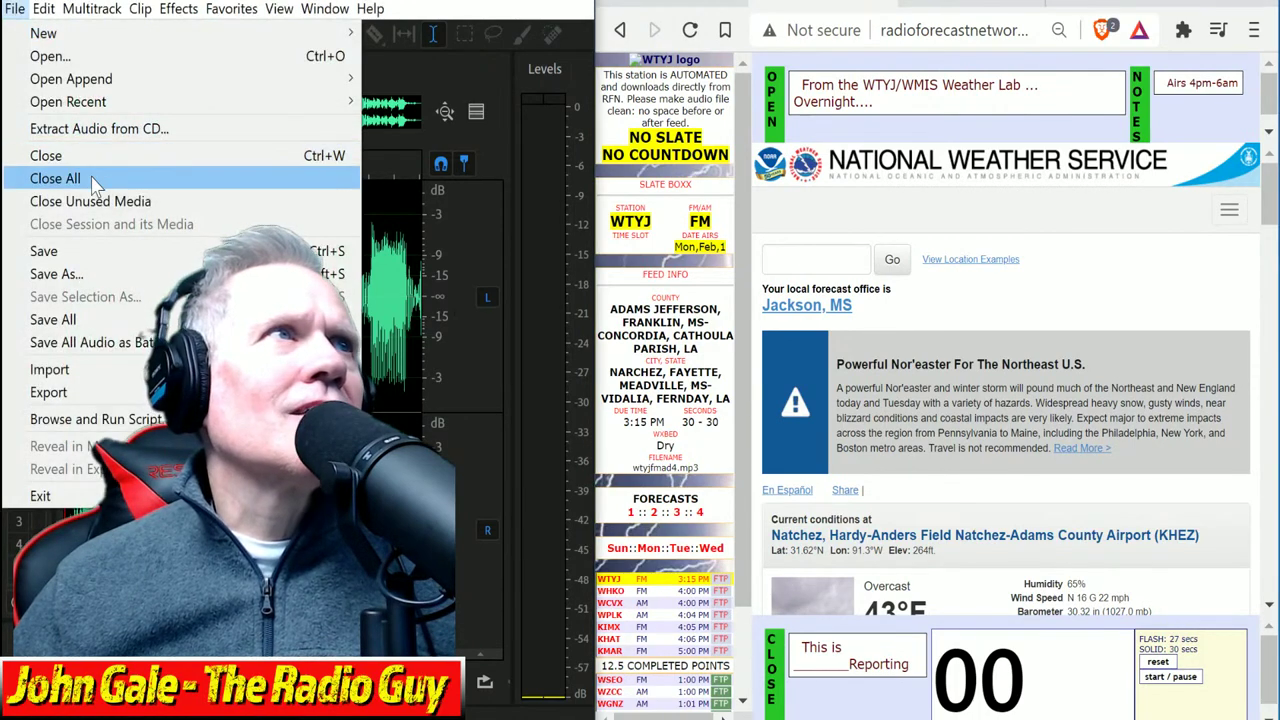
pyautogui.click(55, 178)
pyautogui.click(414, 388)
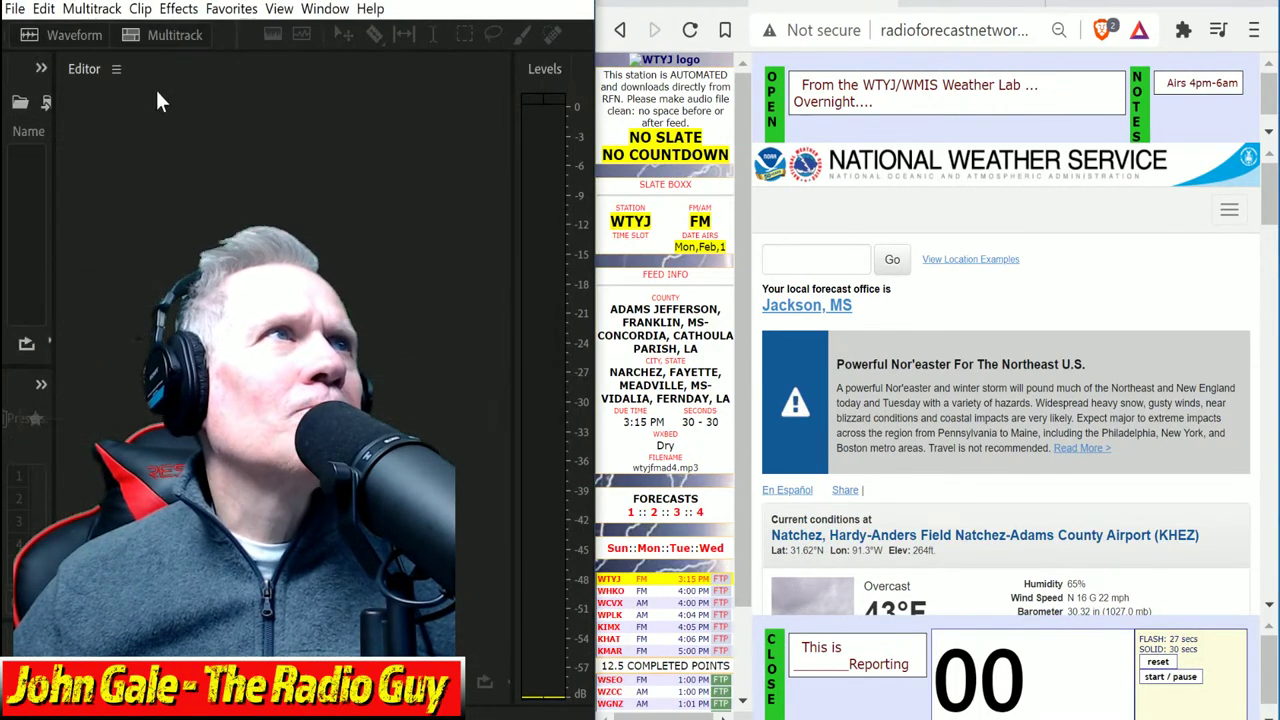
# Step: Create a new multitrack session from a saved template for the WTYJ feed
pyautogui.click(170, 35)
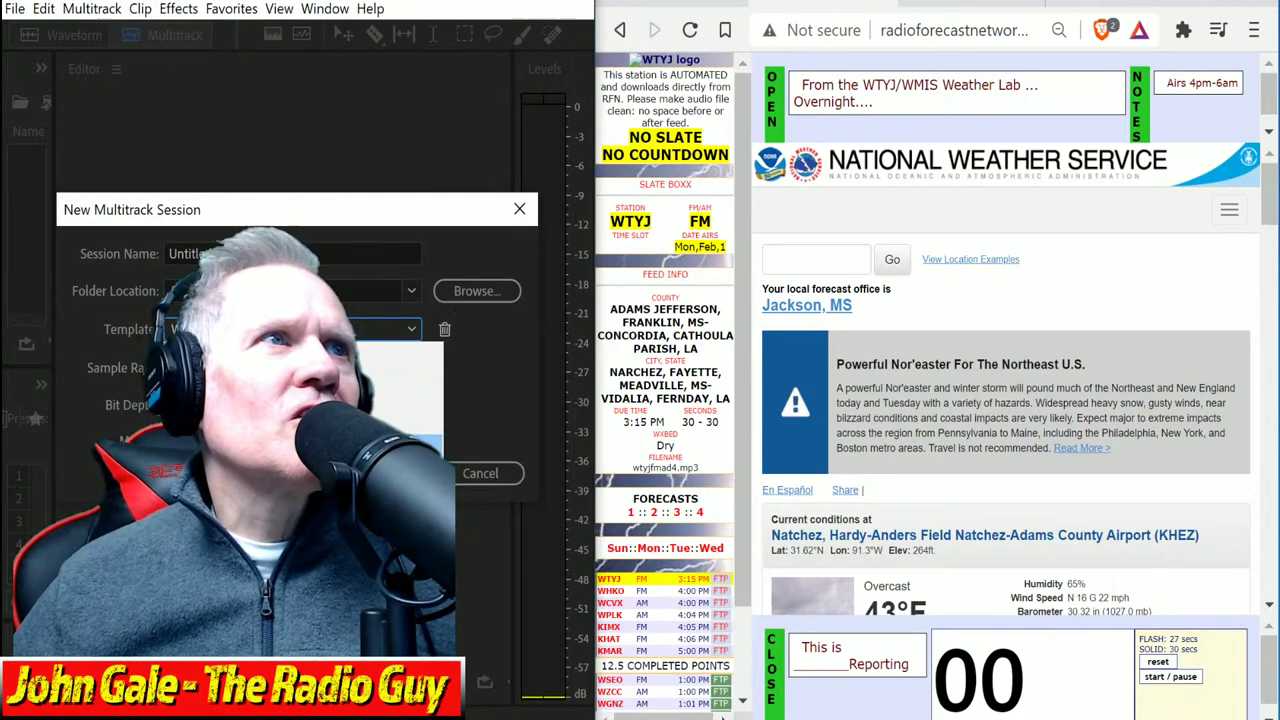
pyautogui.press('Return')
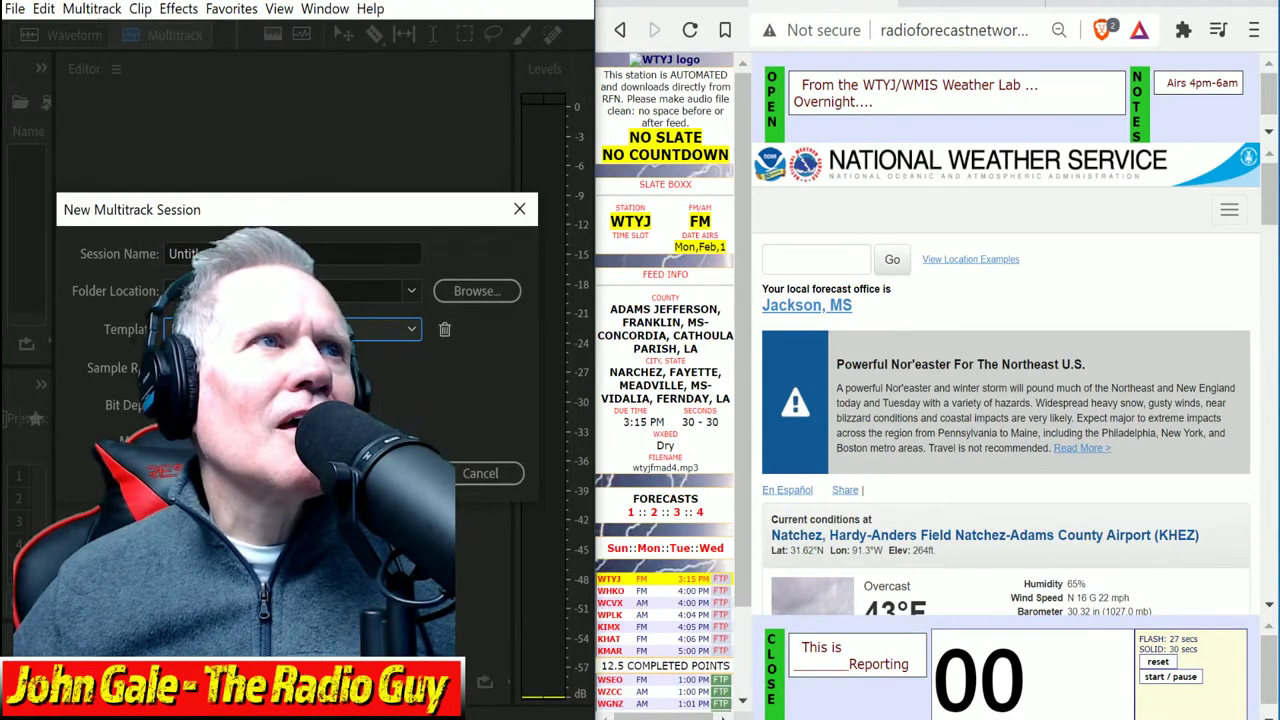
pyautogui.press('Return')
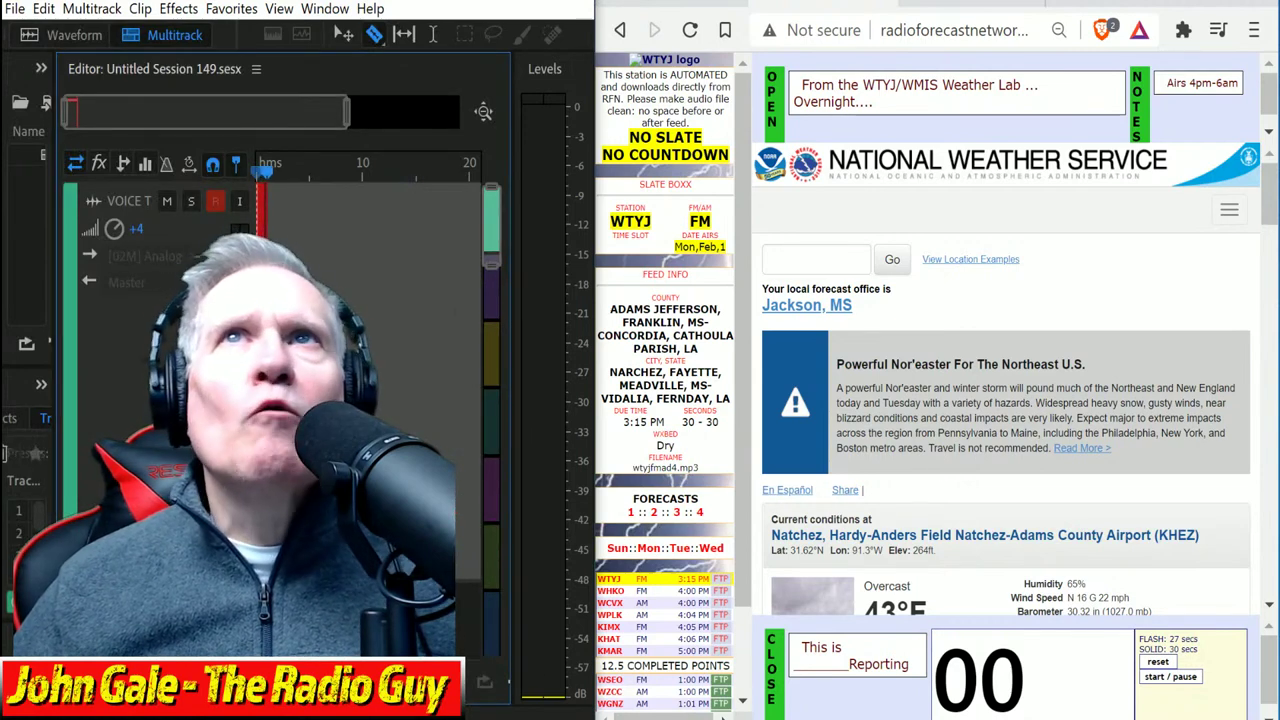
# Step: Record the WTYJ voice-over while reading from the detailed forecast, starting the page's timer for the 30-second read
pyautogui.scroll(-2, 965, 360)
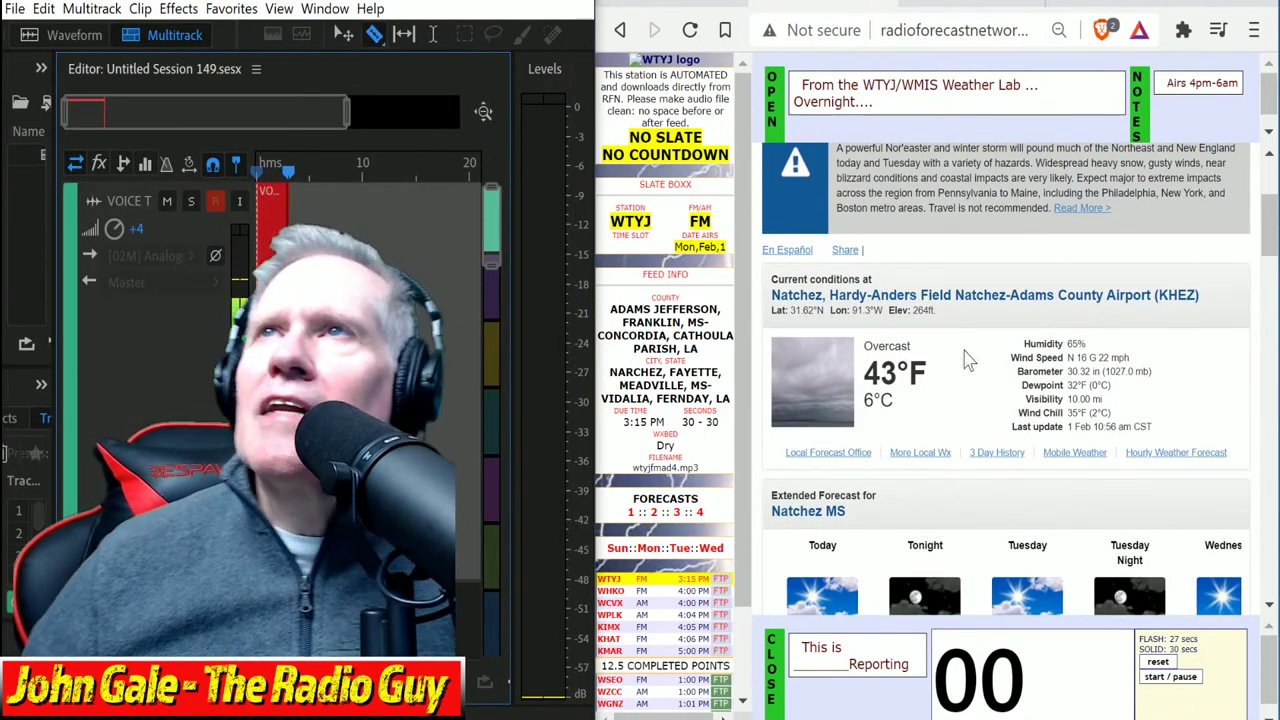
pyautogui.scroll(-2, 960, 350)
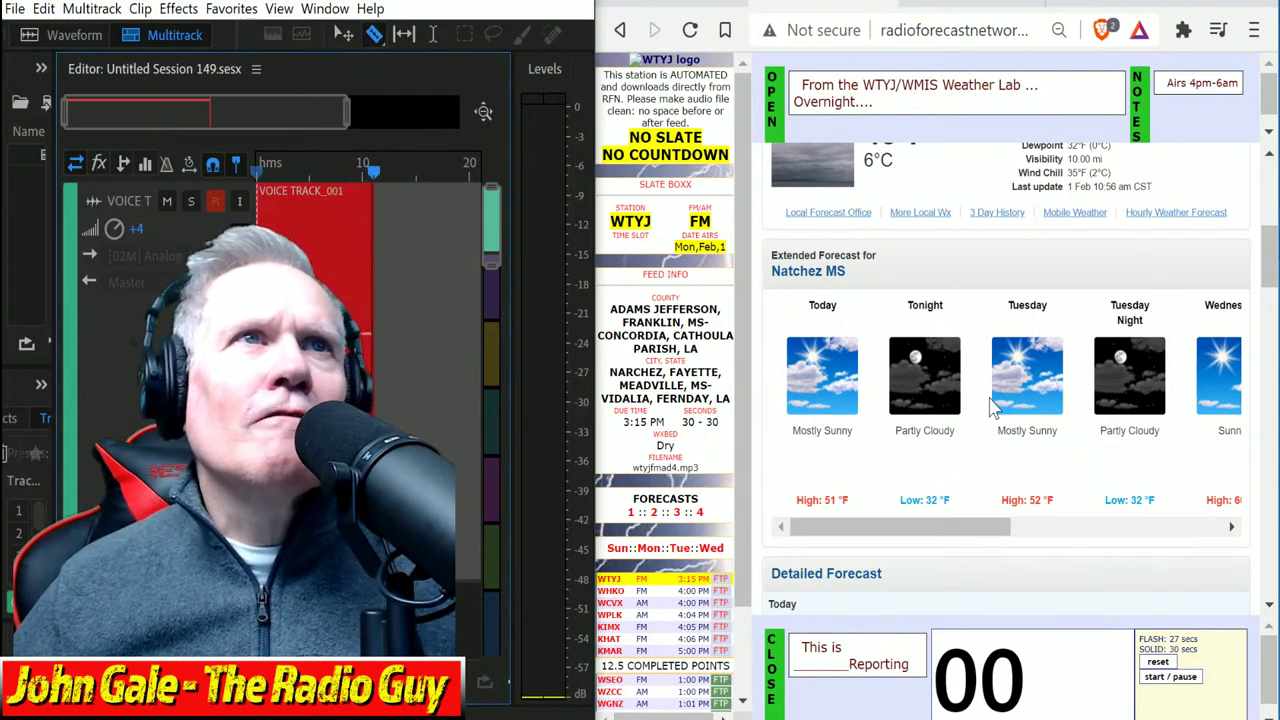
pyautogui.scroll(-3, 880, 497)
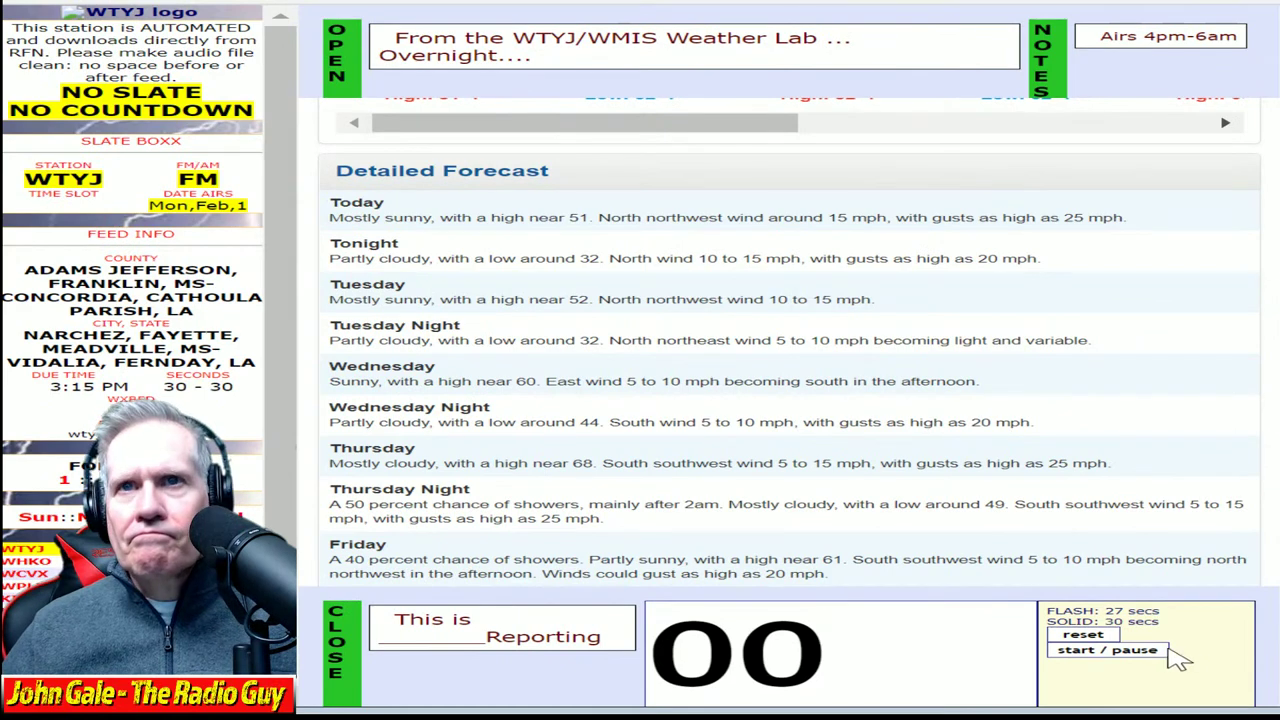
pyautogui.click(1108, 650)
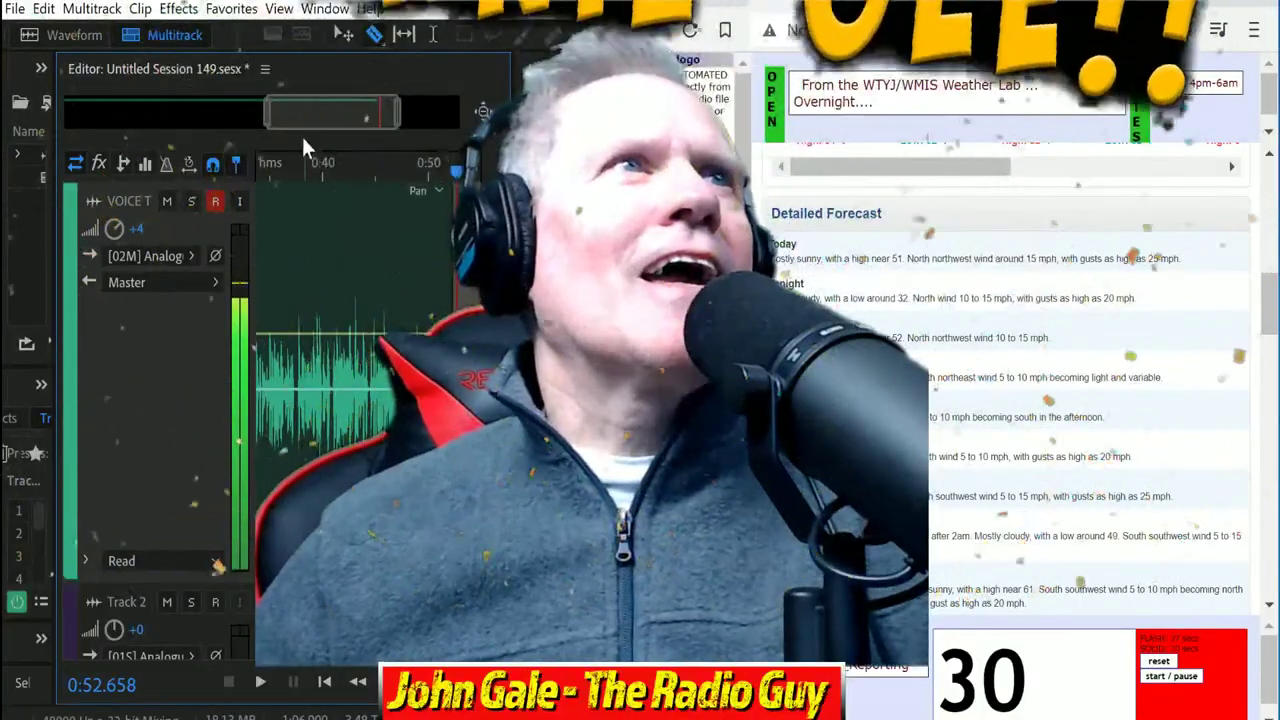
# Step: Delete the earlier take on the voice track and move the remaining VOICE TRACK_001 clip to the session start
pyautogui.hscroll(-3, 248, 143)
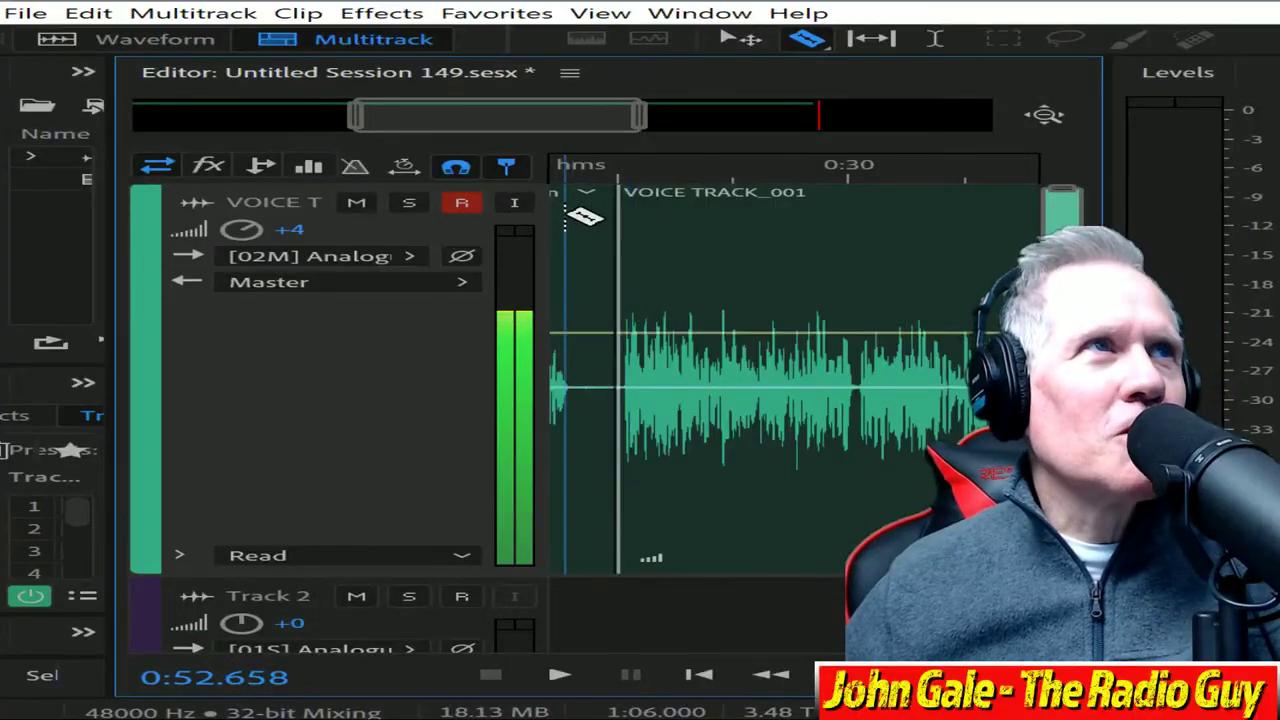
pyautogui.click(575, 203)
pyautogui.press('Delete')
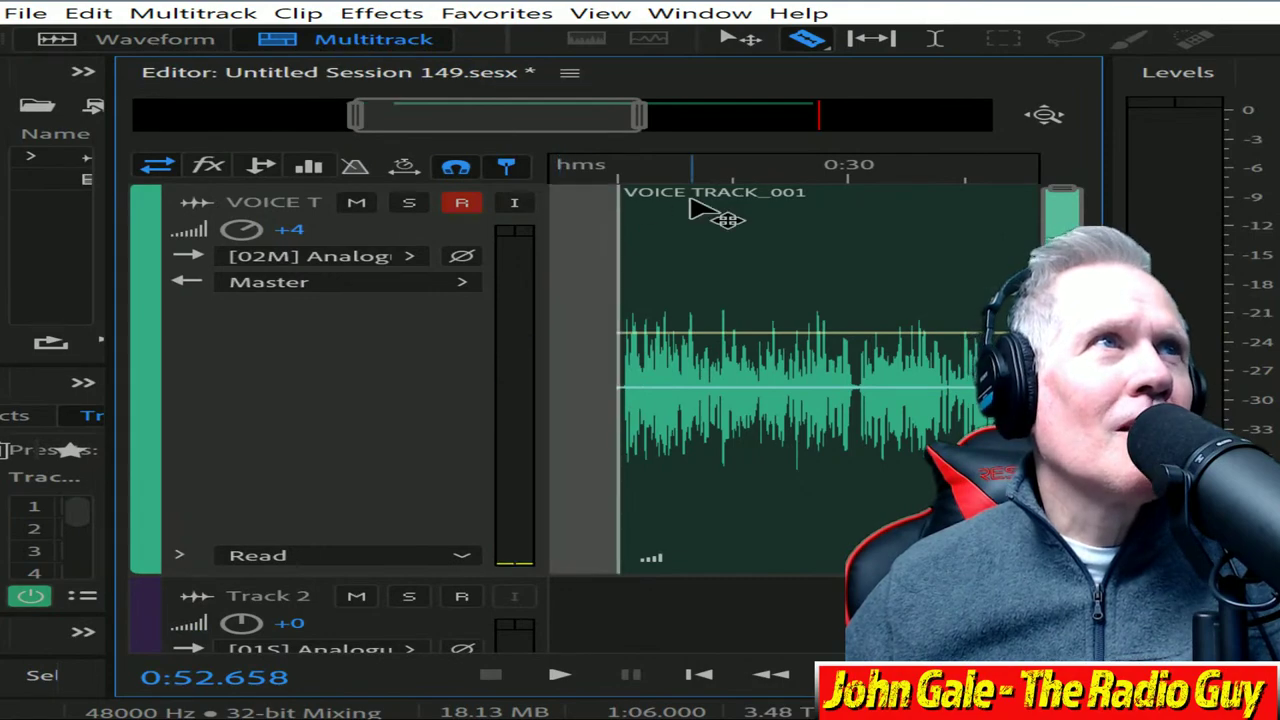
pyautogui.moveTo(714, 206); pyautogui.dragTo(10, 225)
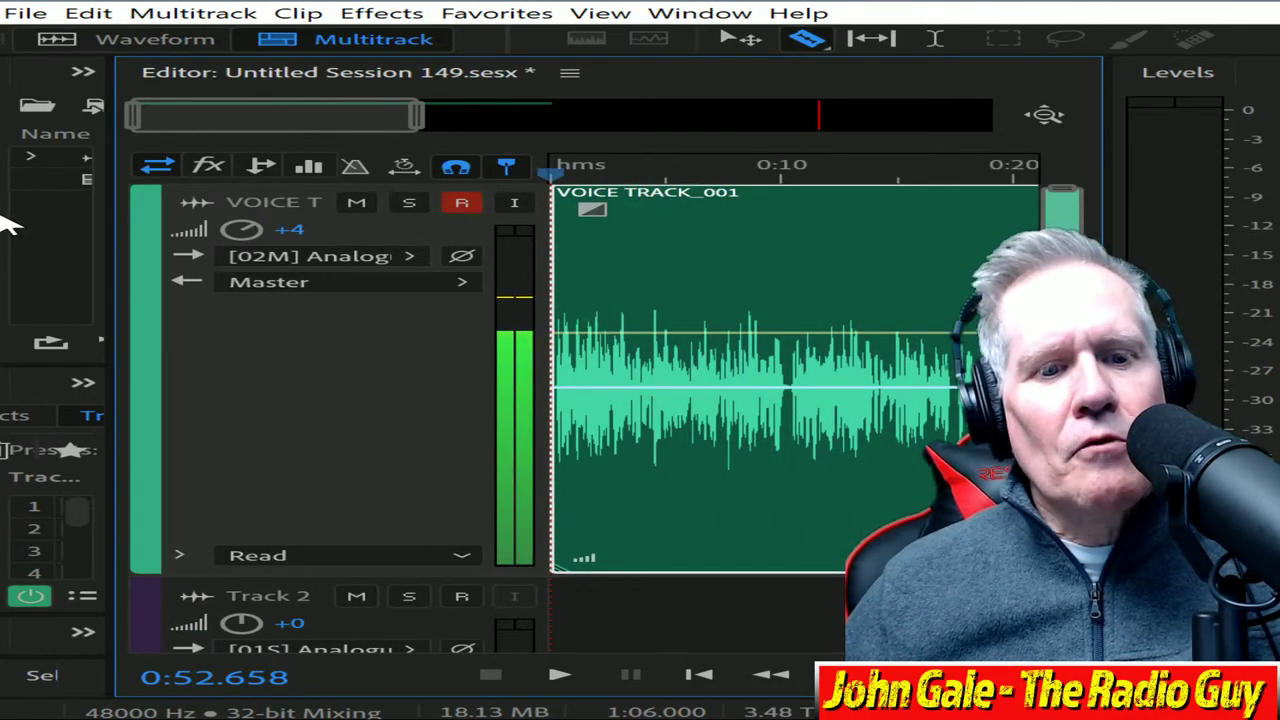
# Step: Mix the session down to a new stereo file and delete the silence before the voice begins
pyautogui.hotkey('shift', 'alt', 'm')
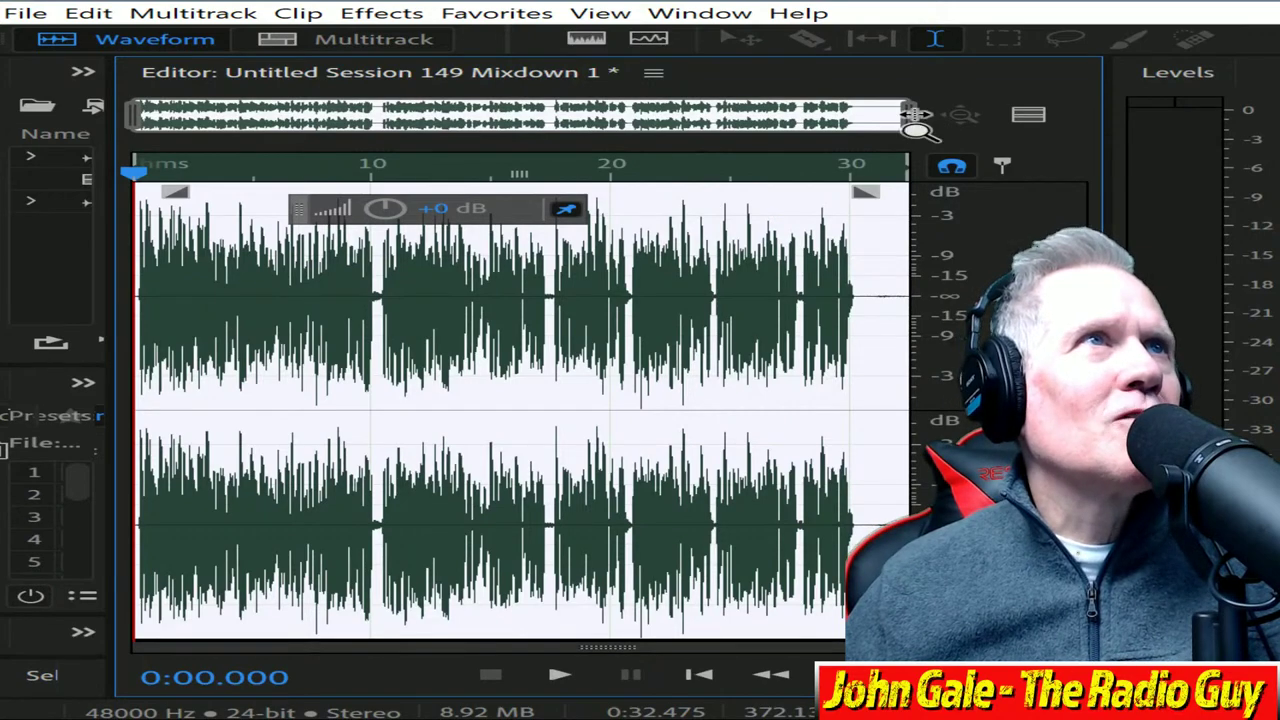
pyautogui.moveTo(912, 118); pyautogui.dragTo(233, 135)
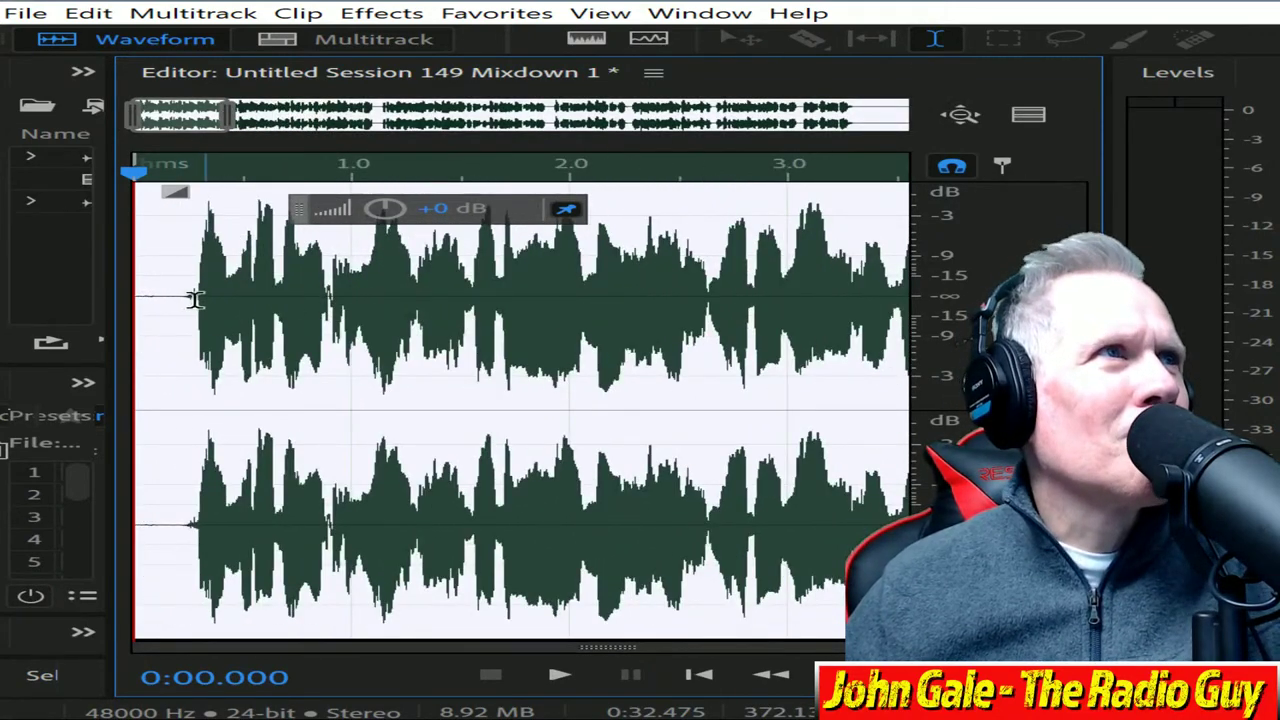
pyautogui.moveTo(184, 298); pyautogui.dragTo(136, 298)
pyautogui.press('Delete')
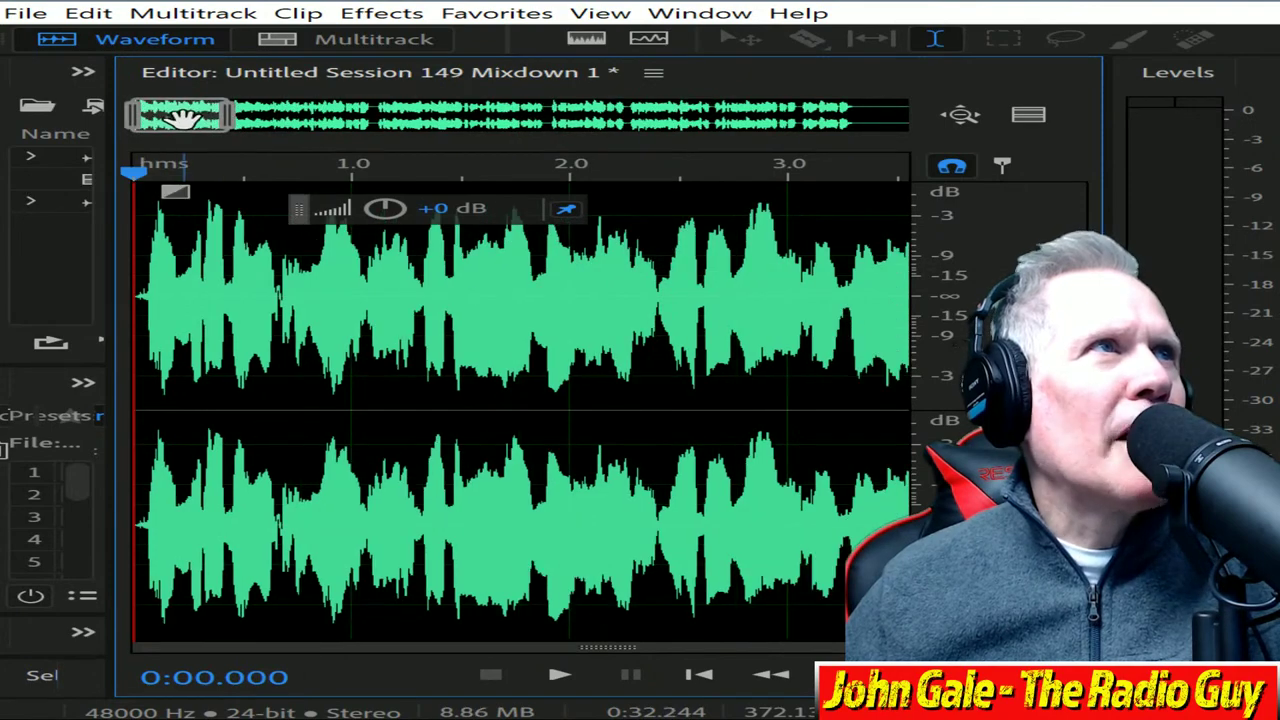
# Step: Delete the silence after the voice from about 0:29.938 to the end, then play back the trimmed mixdown
pyautogui.moveTo(186, 115); pyautogui.dragTo(978, 120)
pyautogui.moveTo(408, 300); pyautogui.dragTo(930, 300)
pyautogui.press('Delete')
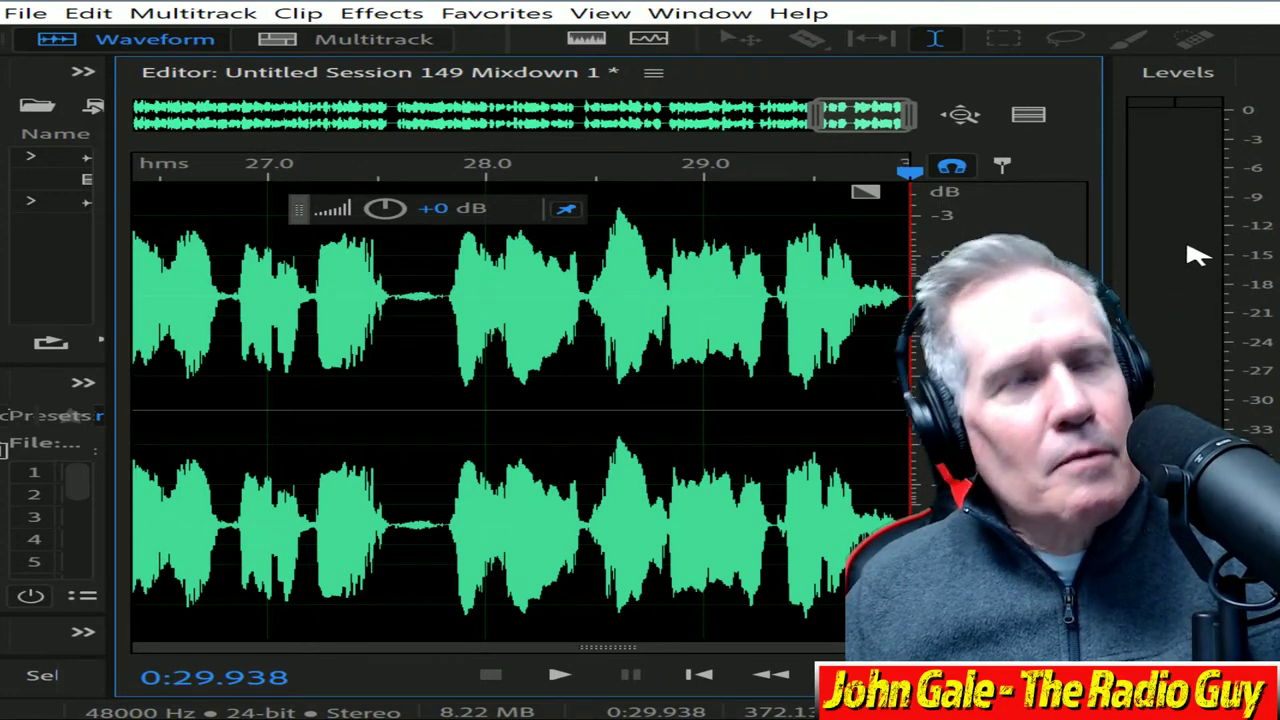
pyautogui.click(560, 678)
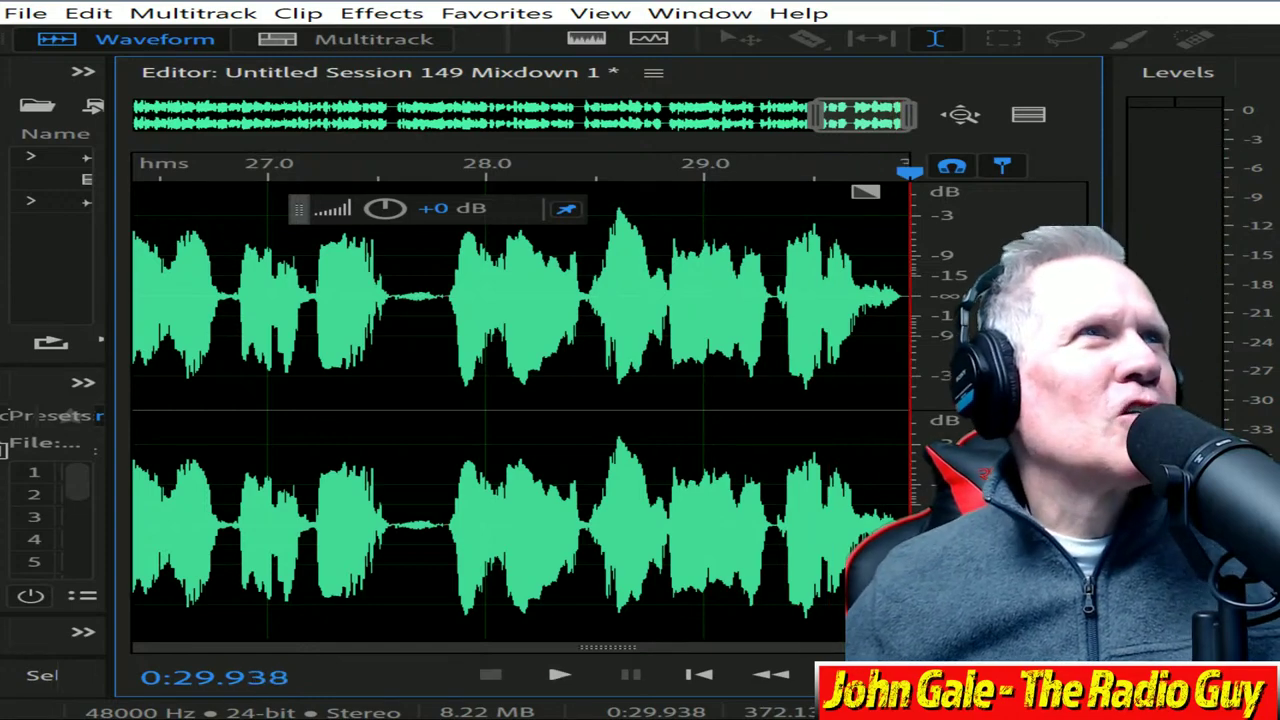
pyautogui.doubleClick(829, 115)
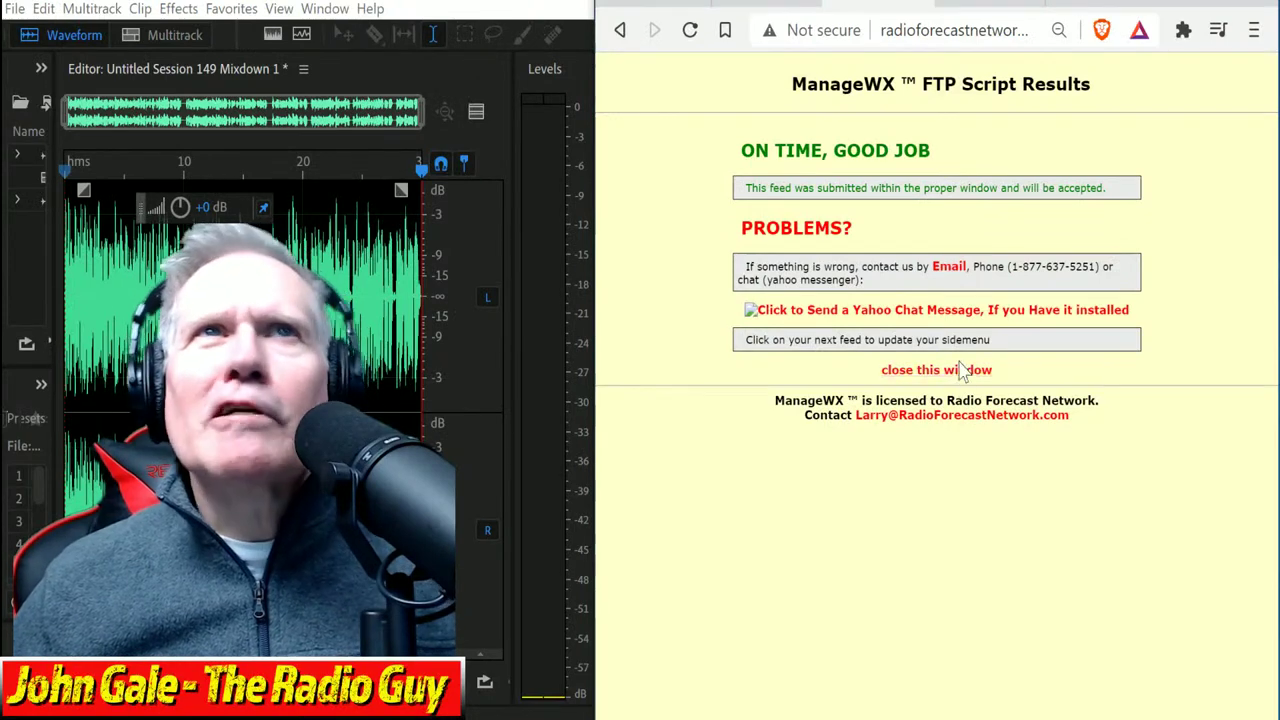
# Step: Close the FTP results window and open the WHKO feed due at 4:00 PM
pyautogui.click(960, 372)
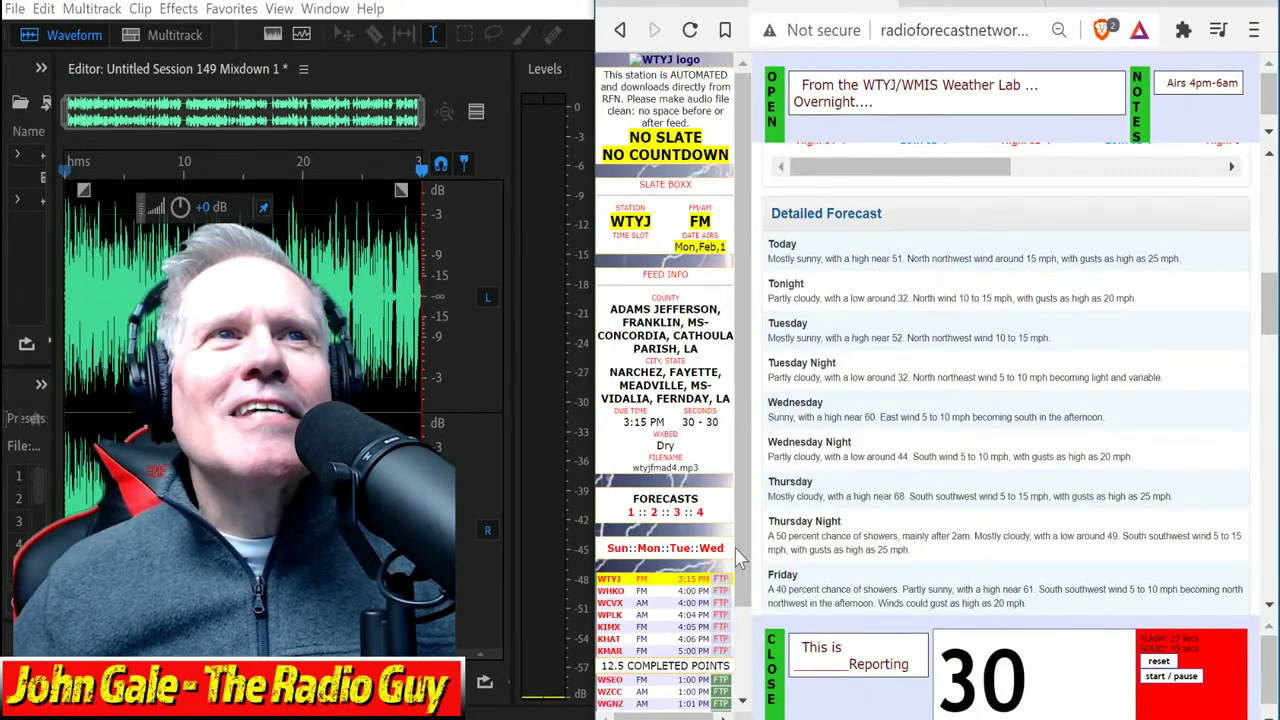
pyautogui.click(611, 592)
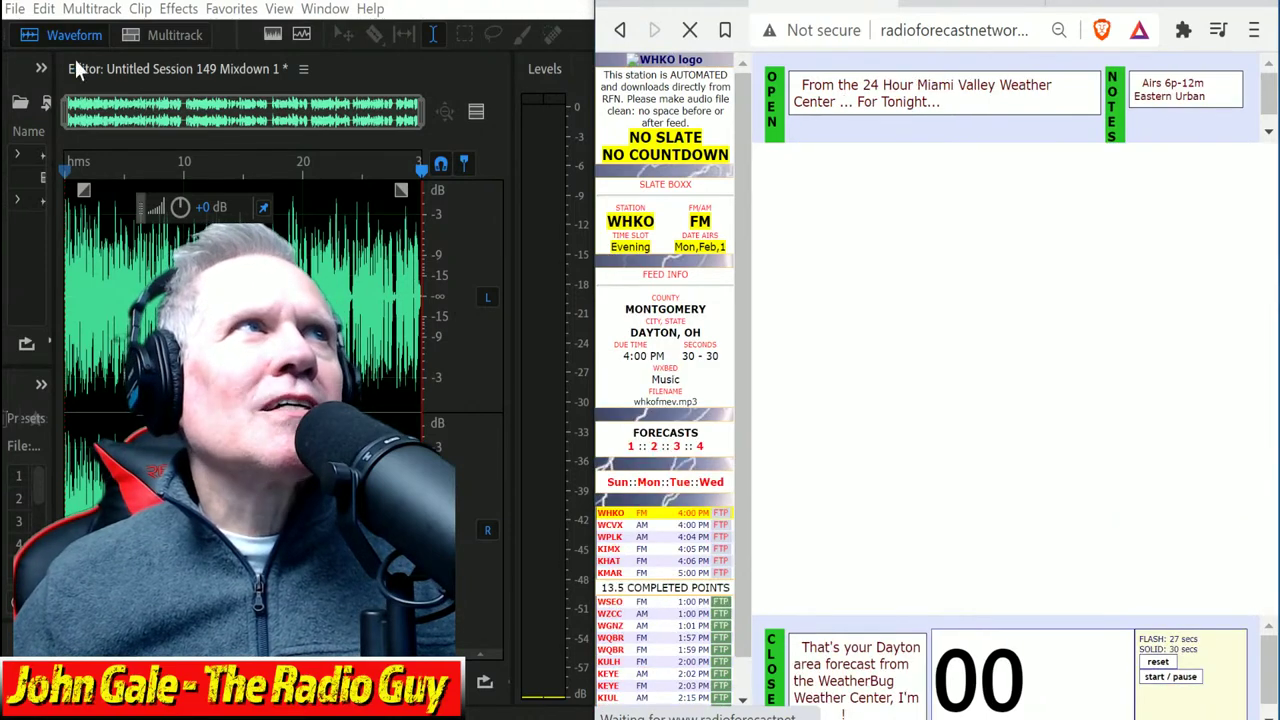
# Step: Close all open WTYJ files and sessions, discarding the unsaved changes
pyautogui.click(15, 8)
pyautogui.click(52, 179)
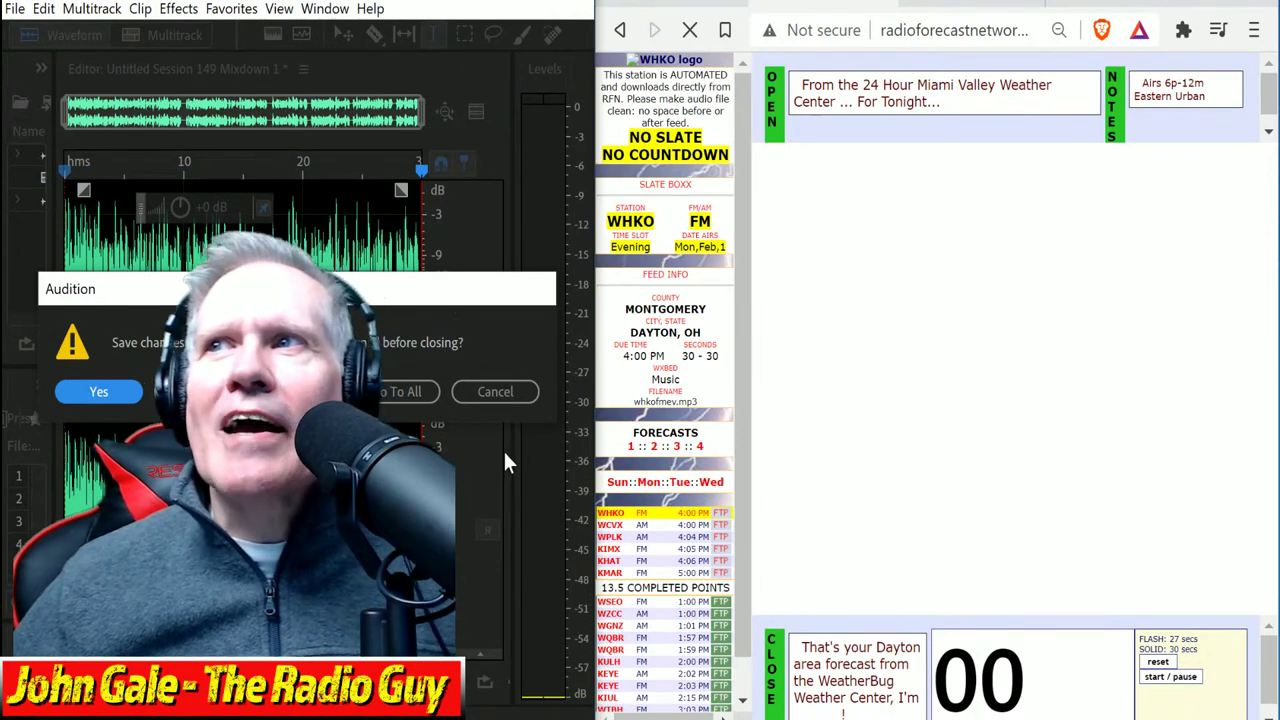
pyautogui.click(388, 391)
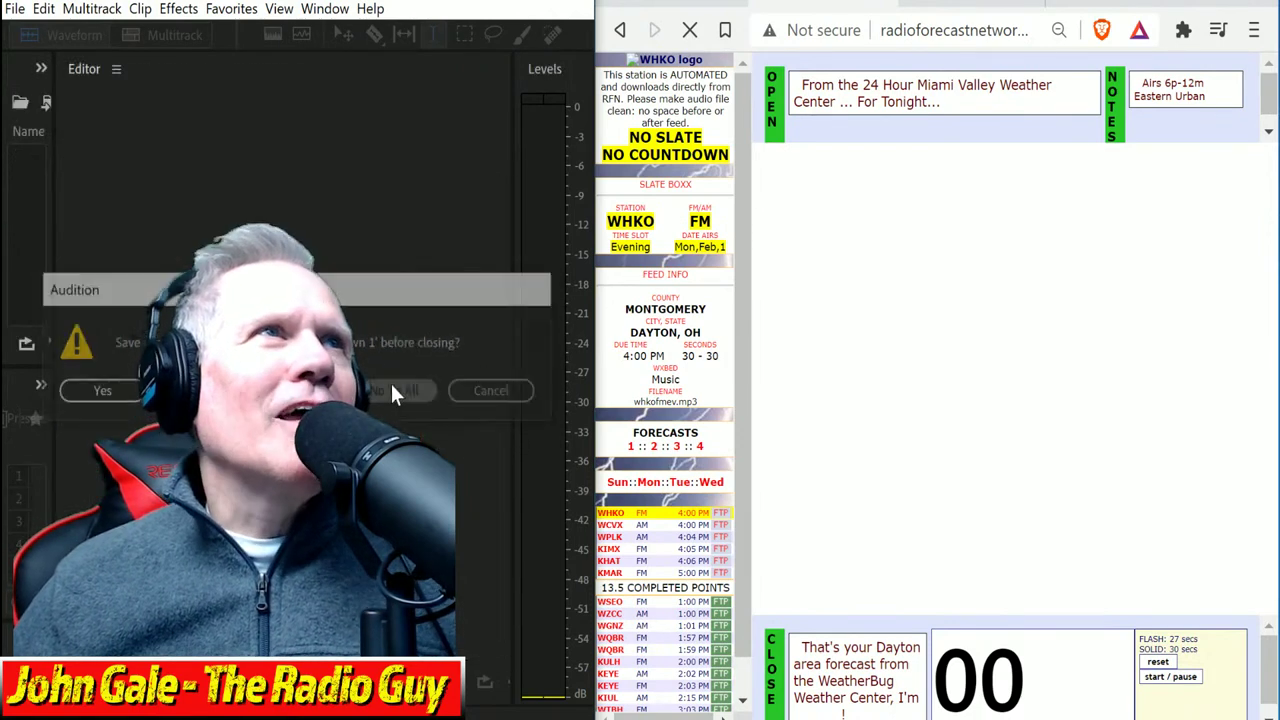
# Step: Create a new multitrack session from the WHKO template that contains the WHKOwxBed music bed
pyautogui.click(177, 35)
pyautogui.click(408, 330)
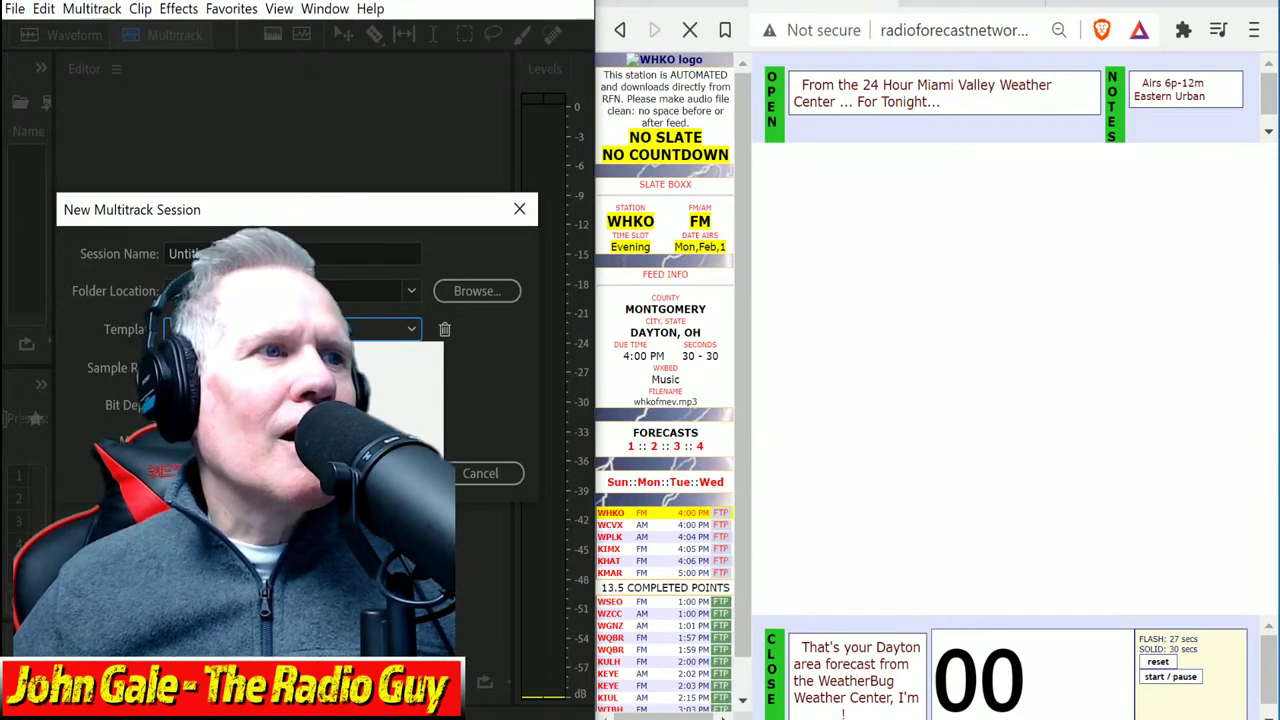
pyautogui.press('Escape')
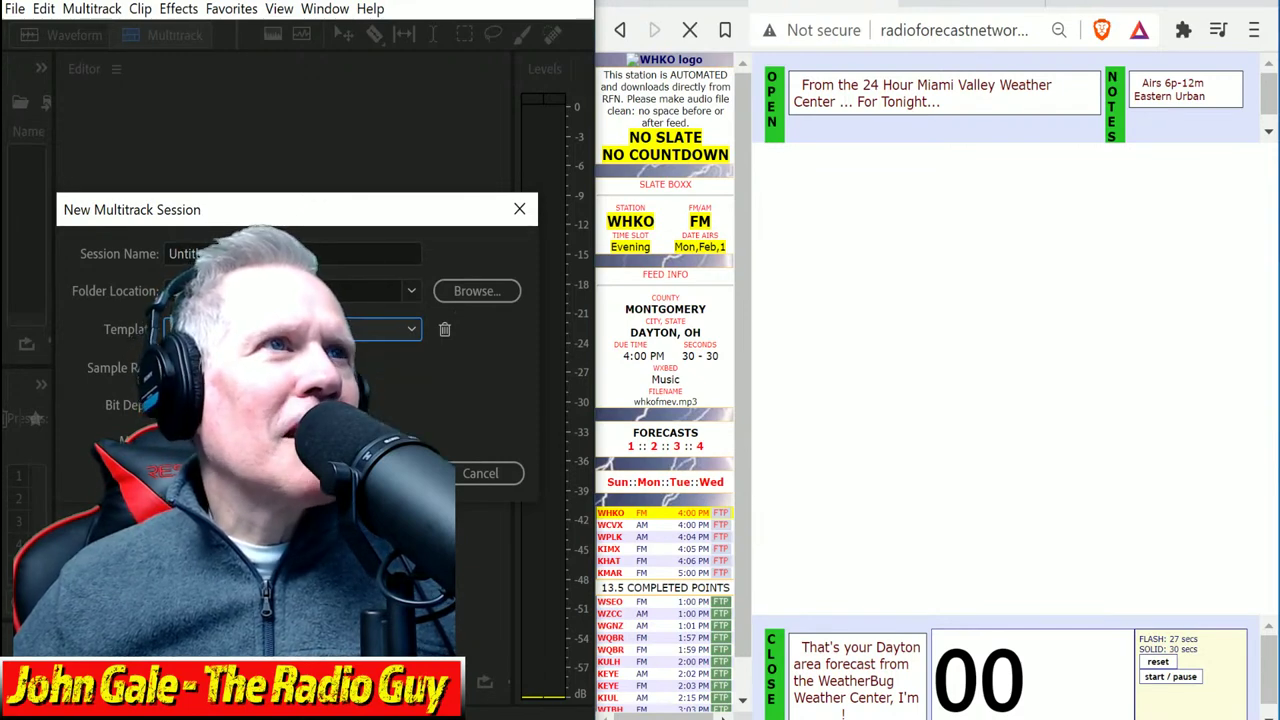
pyautogui.press('Return')
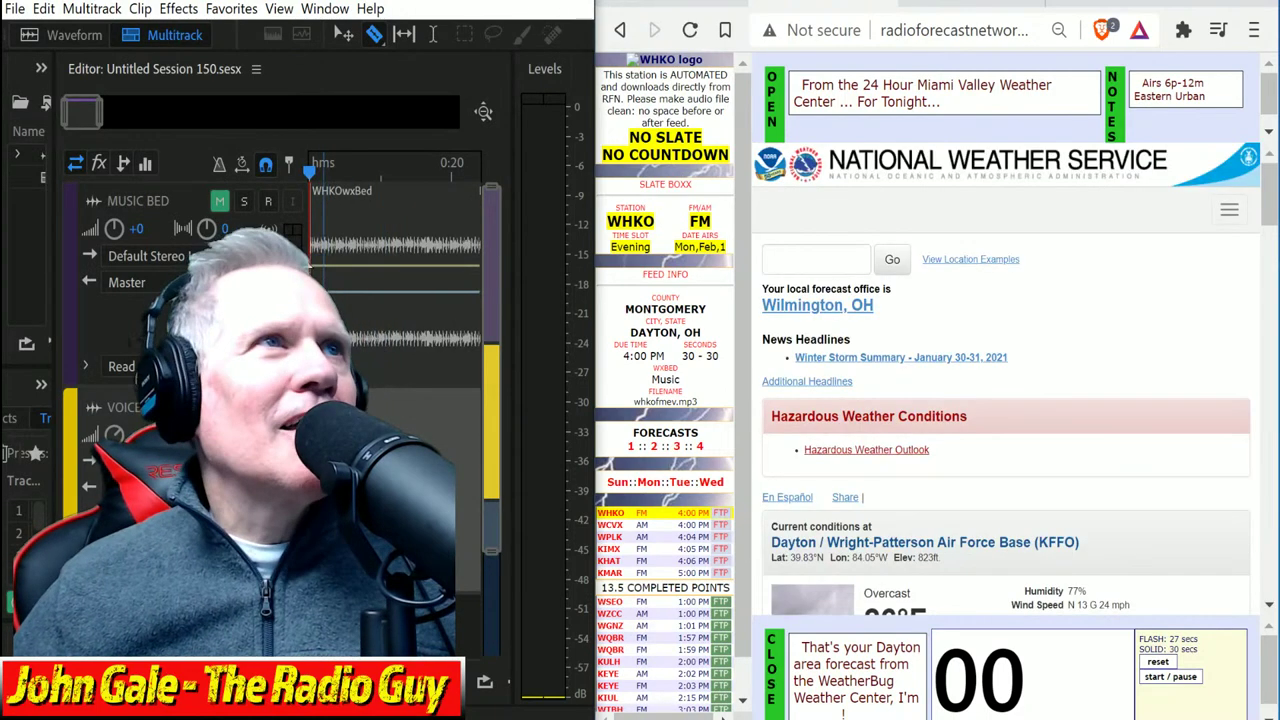
# Step: Record the WHKO voice-over on the VOICE OVER track while reading the Dayton Detailed Forecast, timing it with the page's timer
pyautogui.moveTo(309, 371); pyautogui.dragTo(237, 371)
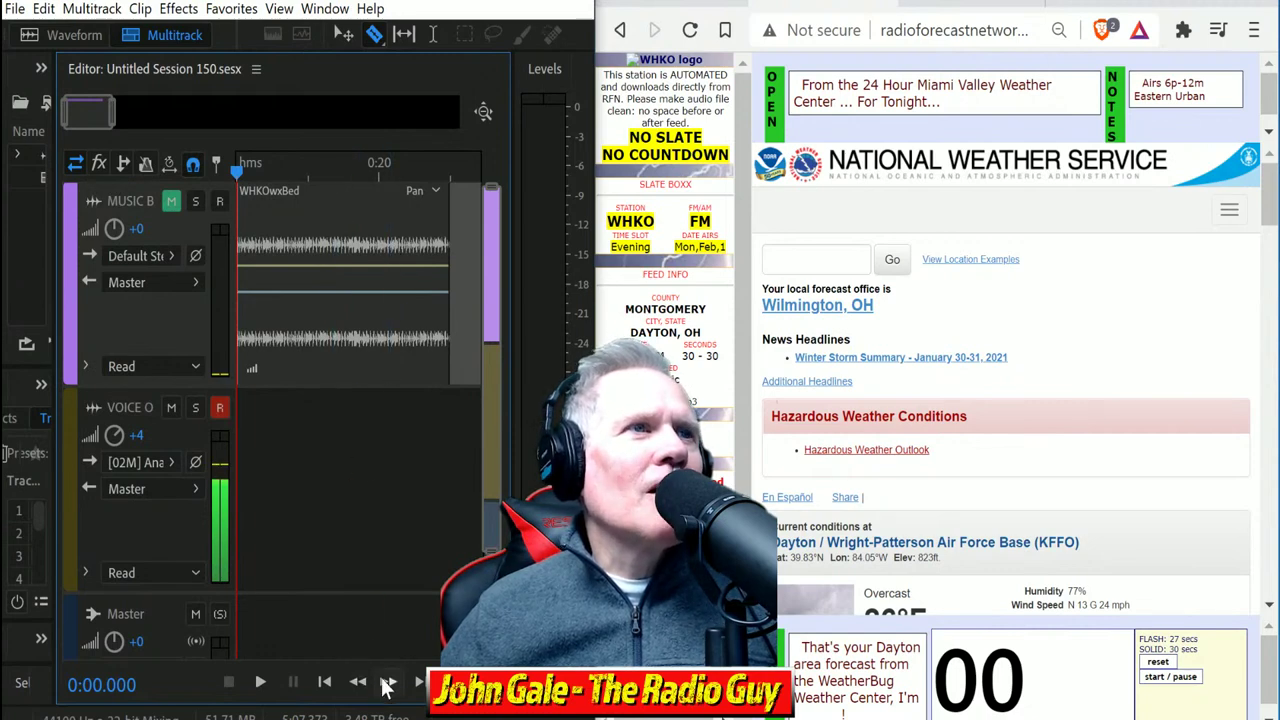
pyautogui.press('space')
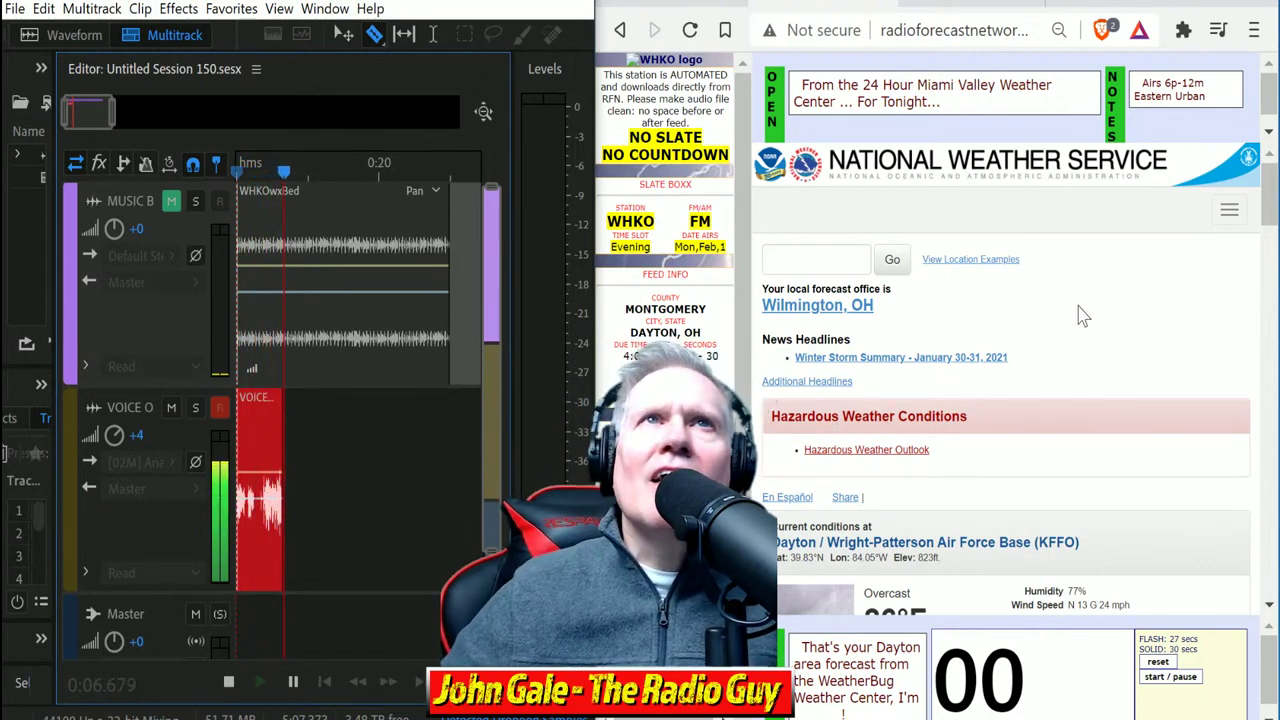
pyautogui.scroll(-1, 1090, 370)
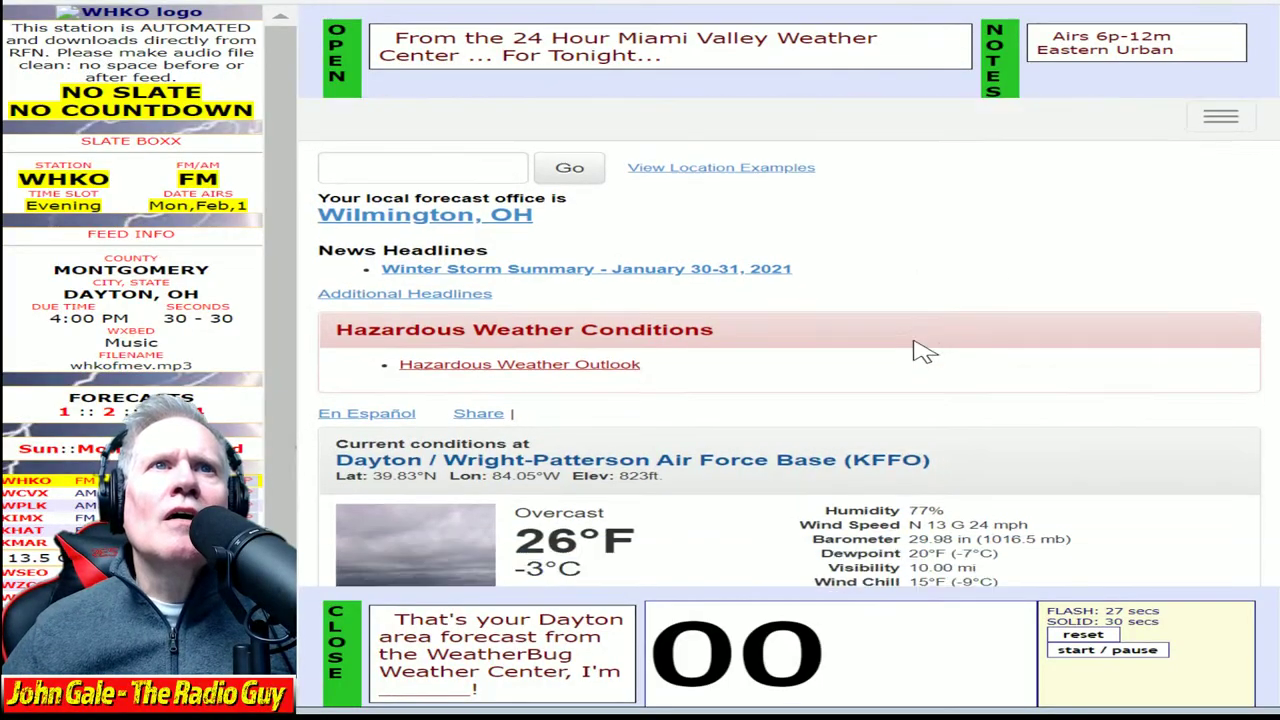
pyautogui.scroll(-8, 922, 350)
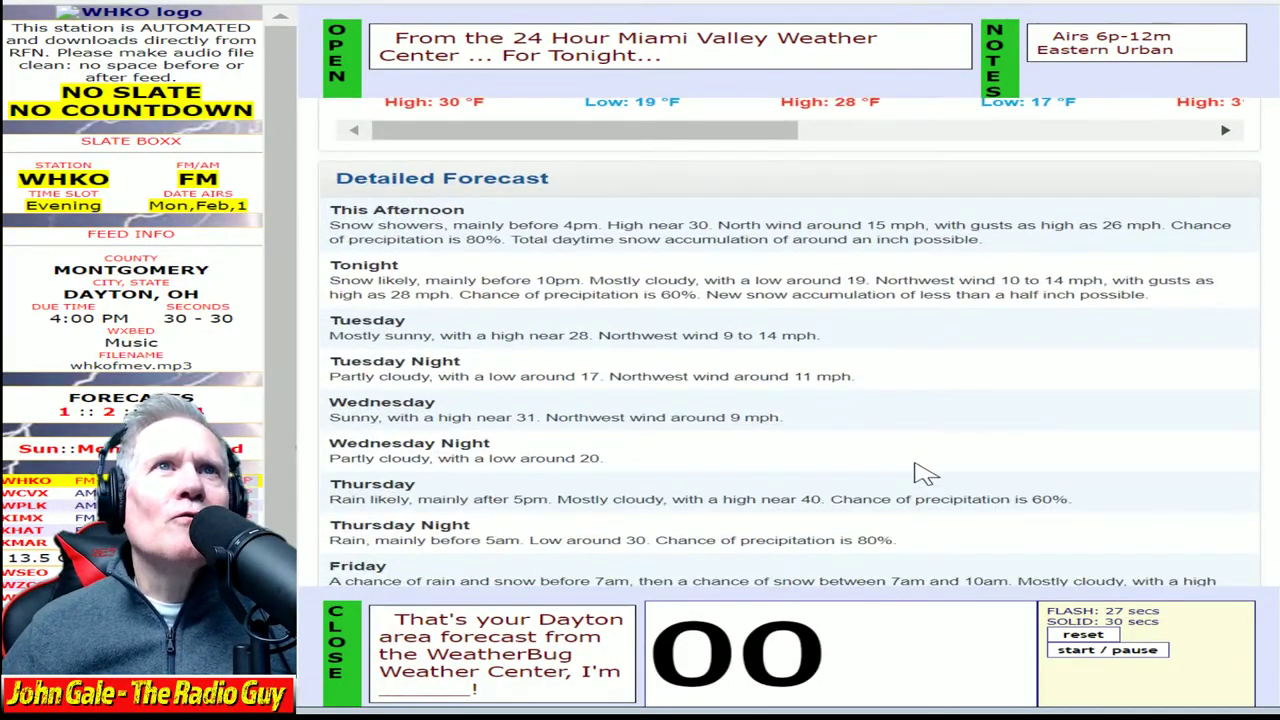
pyautogui.click(1108, 652)
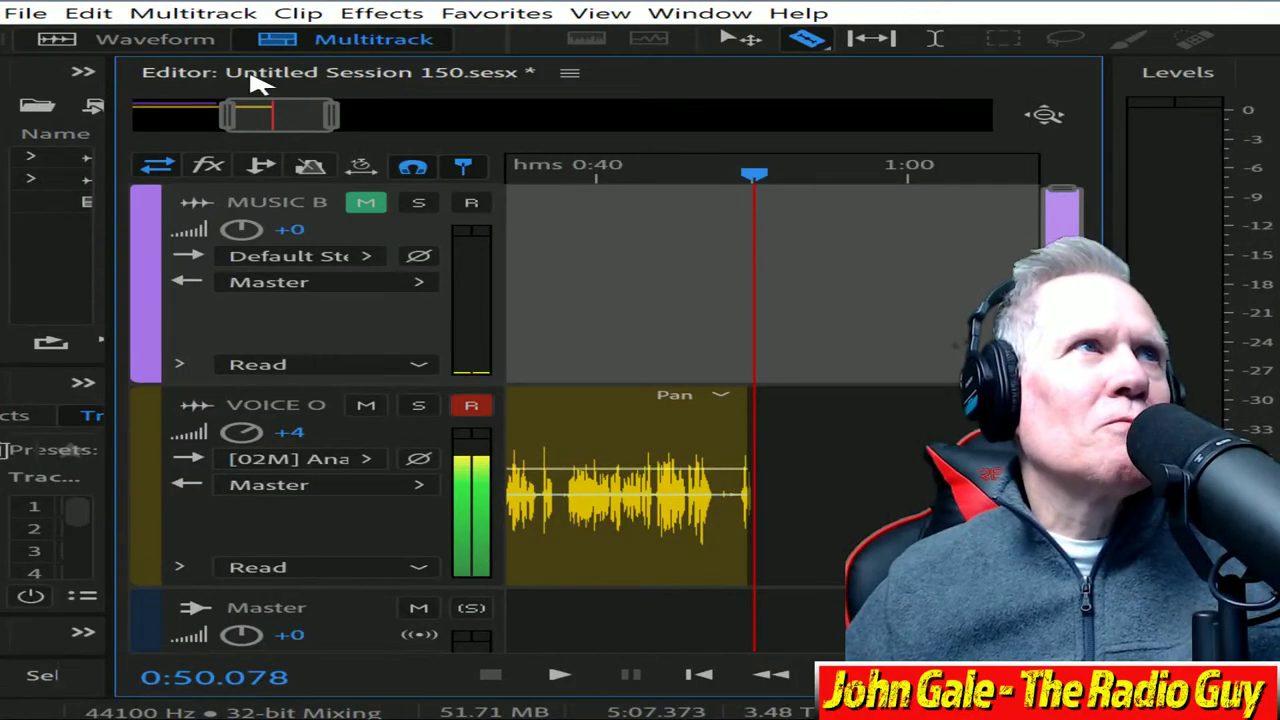
# Step: Split the voice-over at about 0:14, delete the portion before the cut and move the remaining clip to the session start
pyautogui.moveTo(273, 113); pyautogui.dragTo(170, 115)
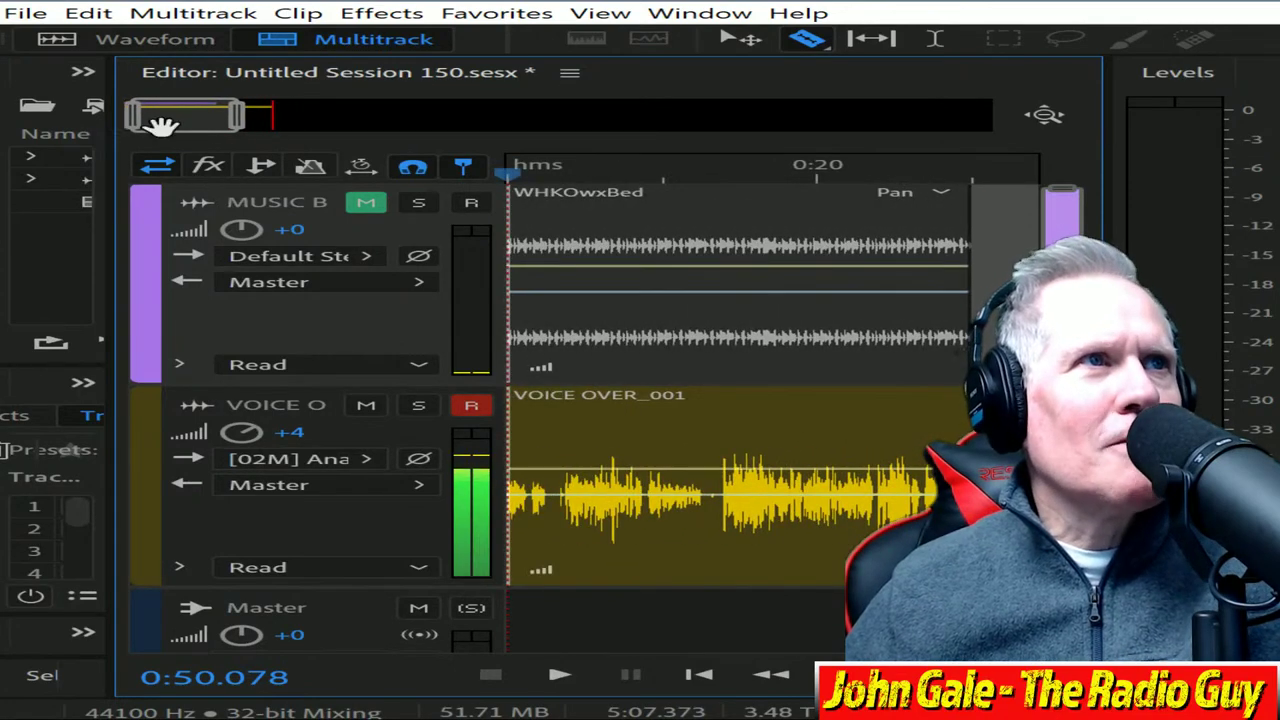
pyautogui.click(721, 466)
pyautogui.click(600, 400)
pyautogui.press('Delete')
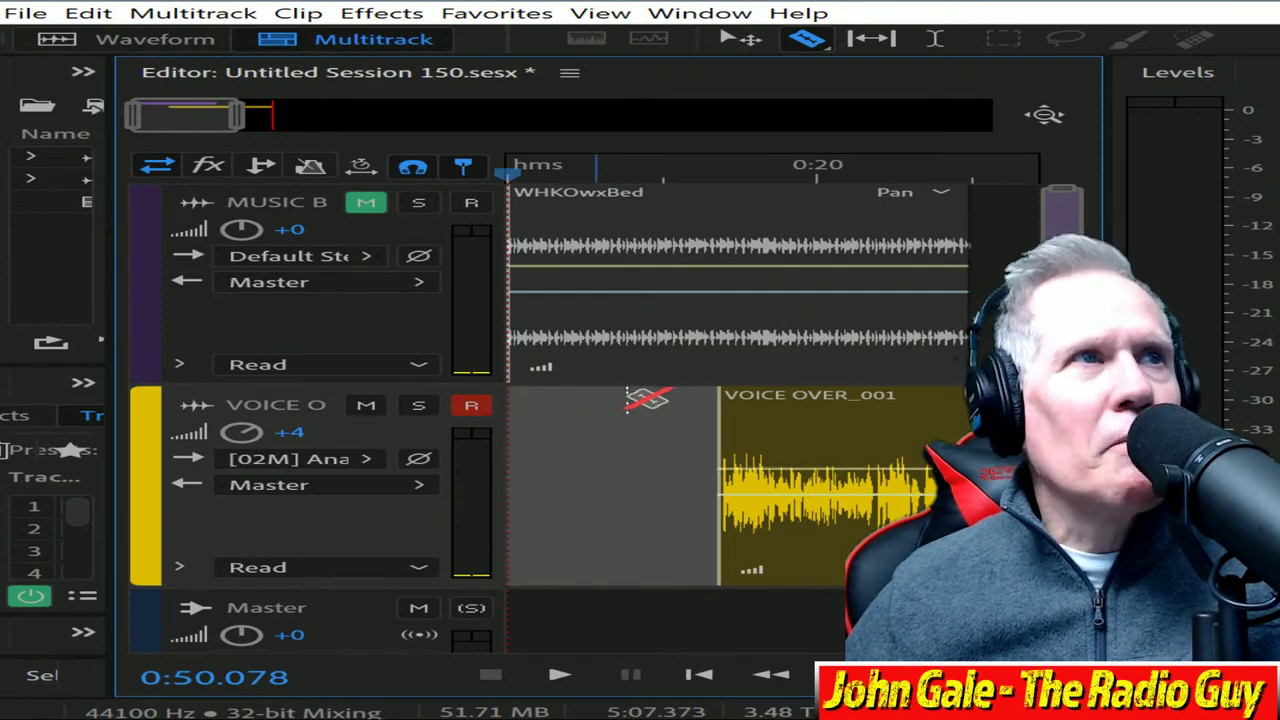
pyautogui.moveTo(735, 415); pyautogui.dragTo(240, 428)
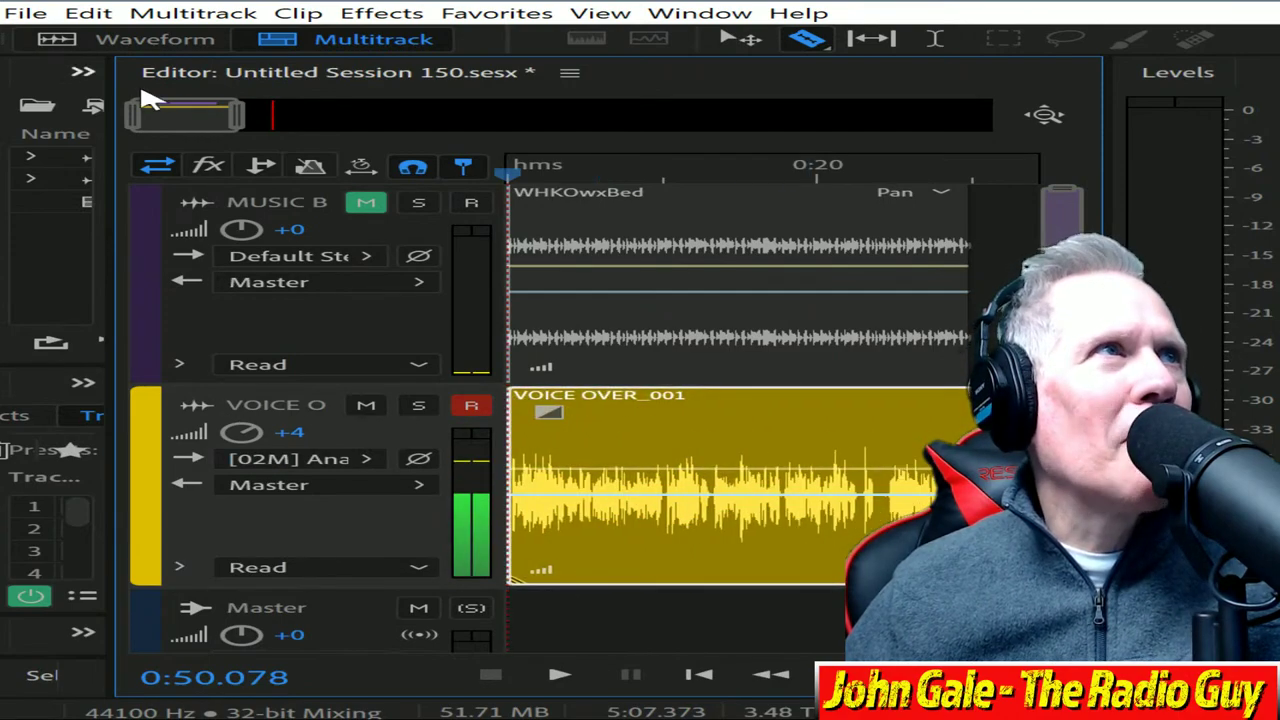
# Step: Cut away the silence before the voice, shifting the clip slightly earlier, and raise the clip's volume slightly
pyautogui.moveTo(240, 120); pyautogui.dragTo(88, 126)
pyautogui.click(710, 487)
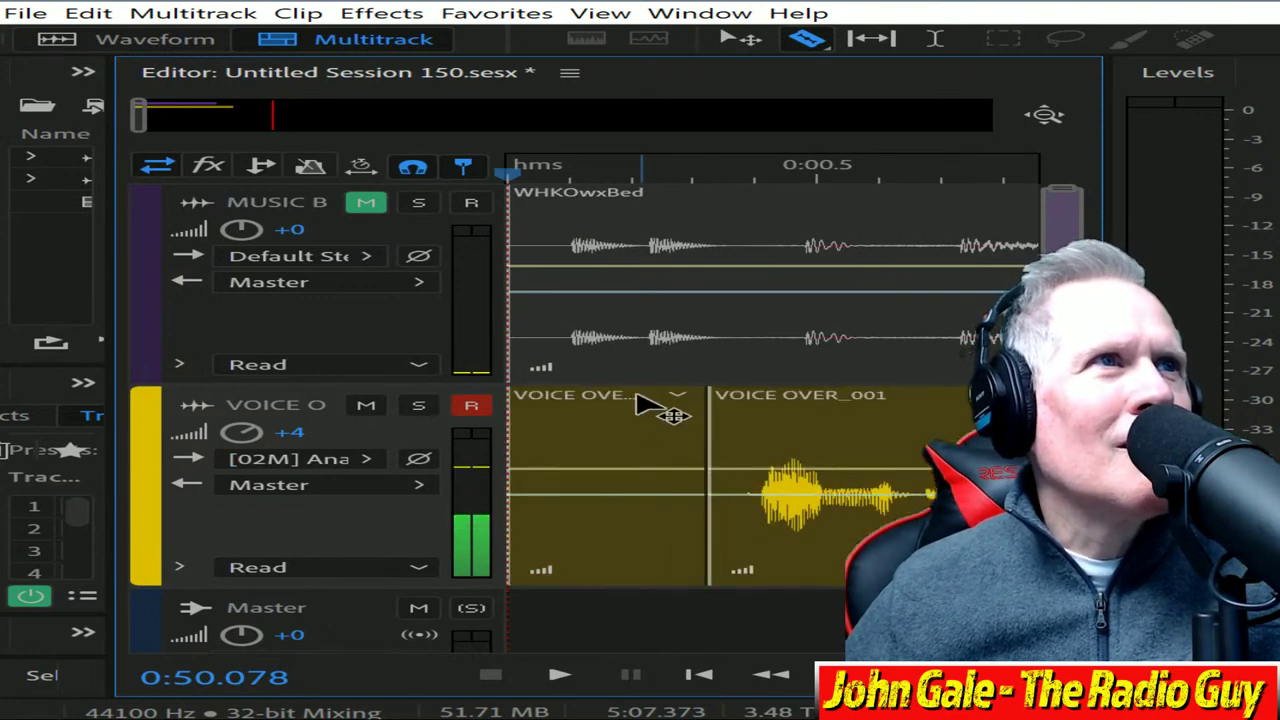
pyautogui.press('Delete')
pyautogui.moveTo(800, 405); pyautogui.dragTo(758, 409)
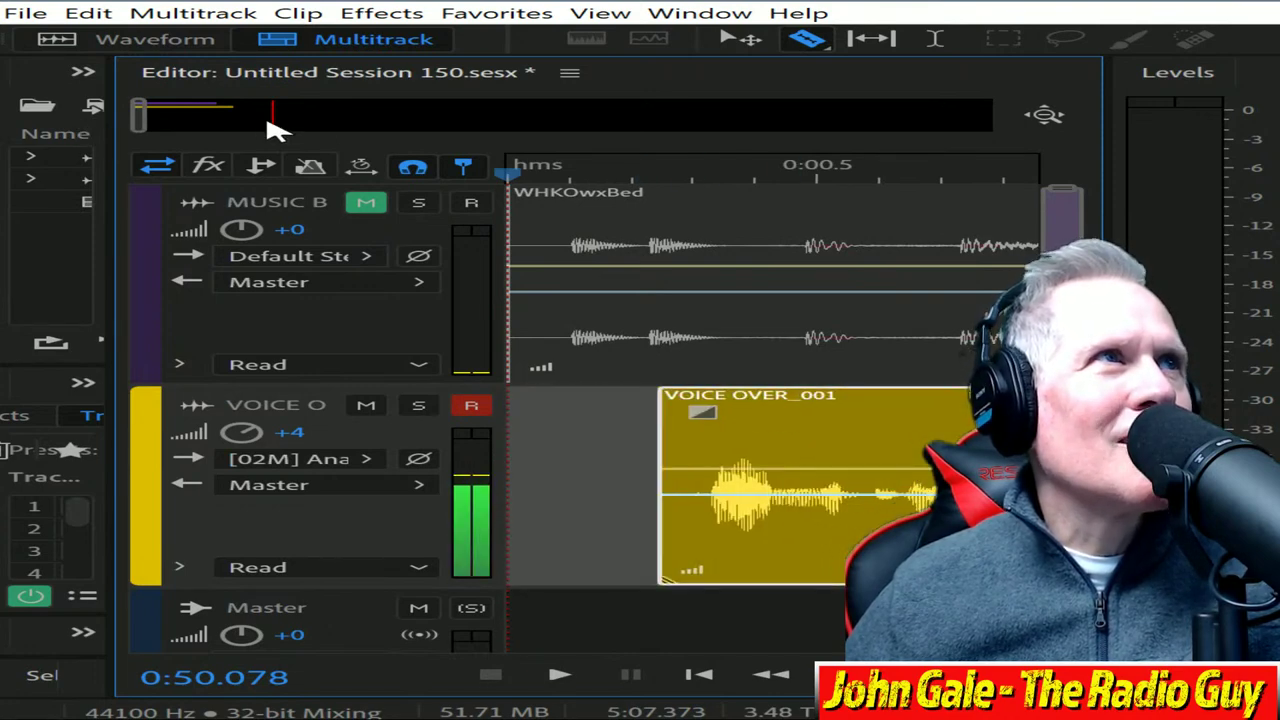
pyautogui.moveTo(731, 469); pyautogui.dragTo(746, 459)
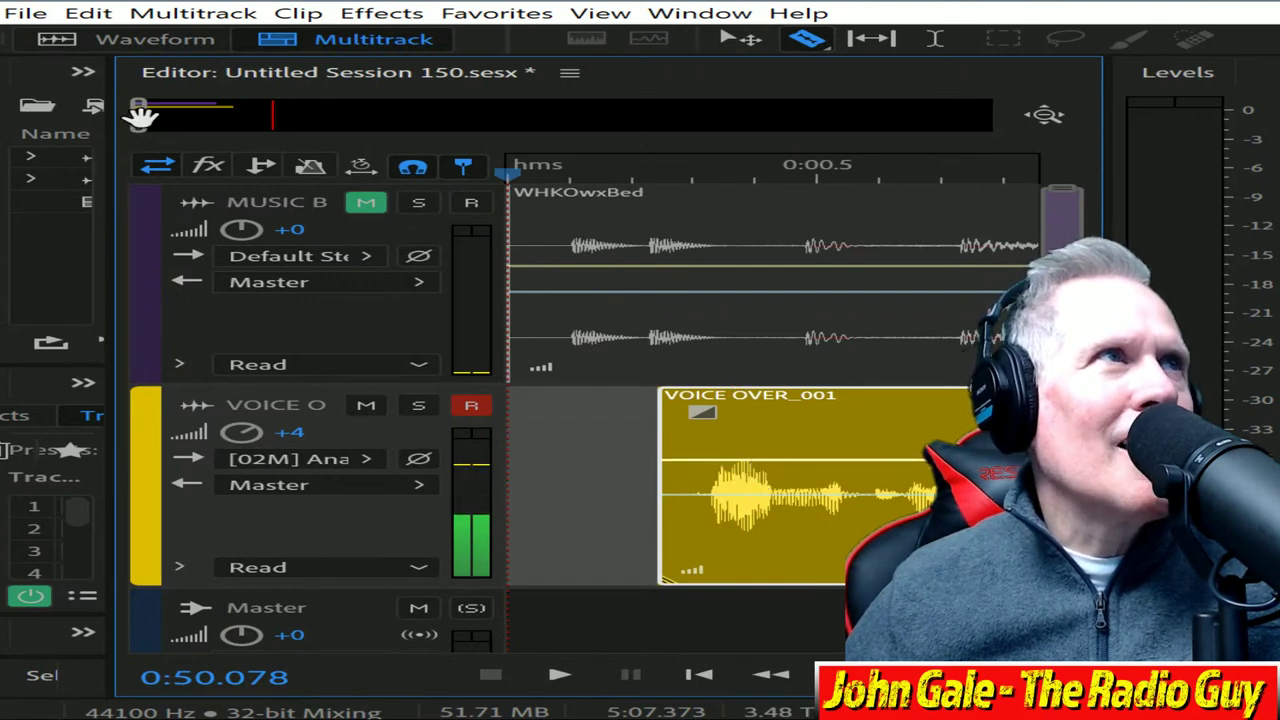
# Step: Play the voice-over from about 0:20 and split it just before the phrase that begins at about 0:24.5
pyautogui.moveTo(141, 117); pyautogui.dragTo(196, 113)
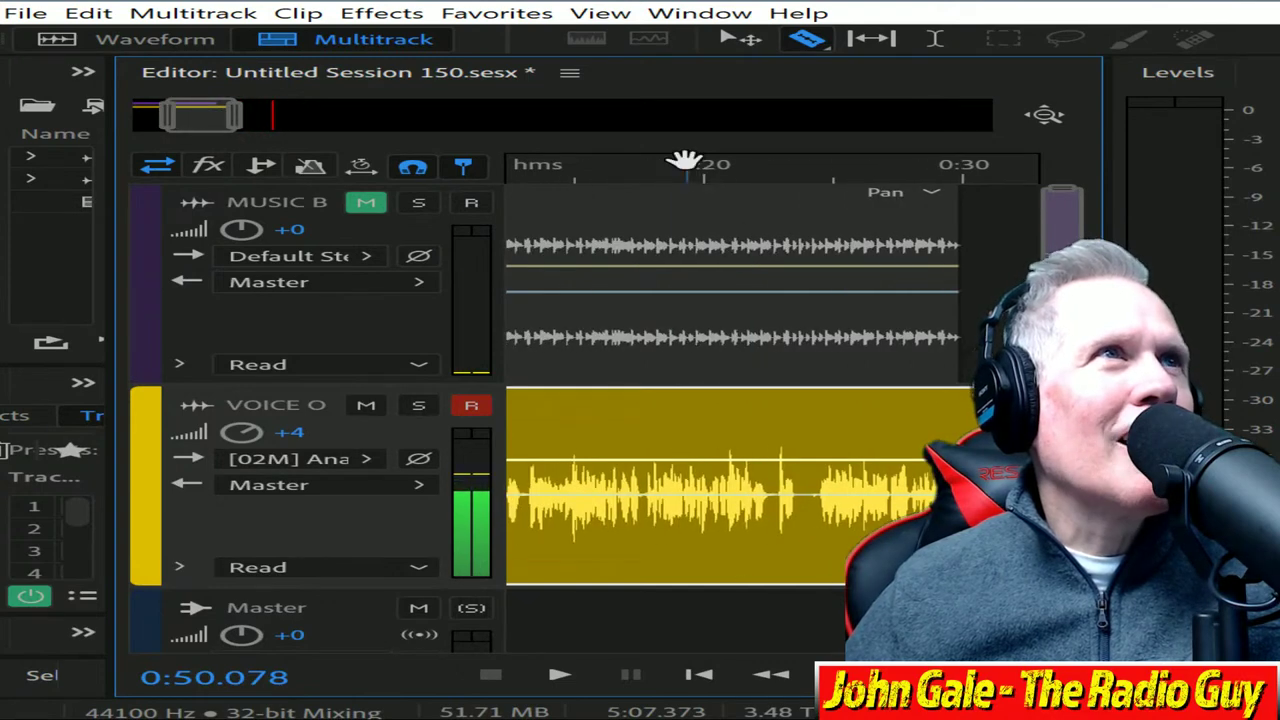
pyautogui.click(718, 175)
pyautogui.press('space')
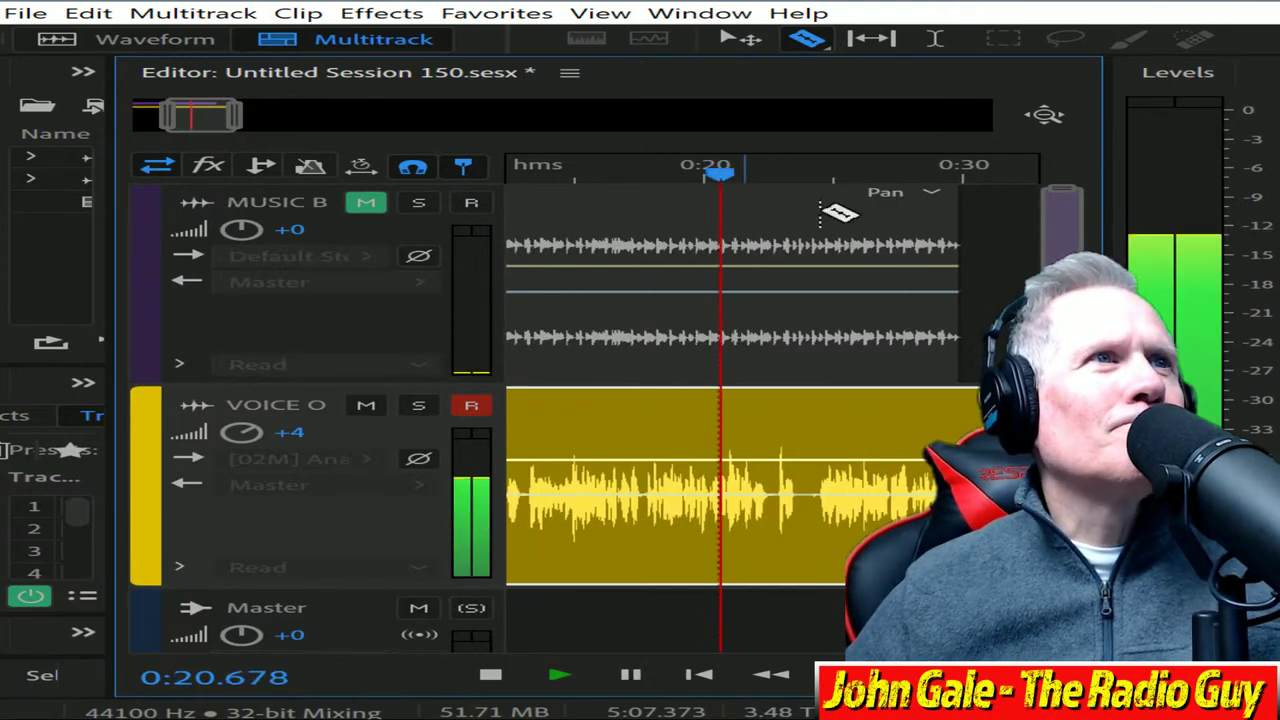
pyautogui.click(492, 675)
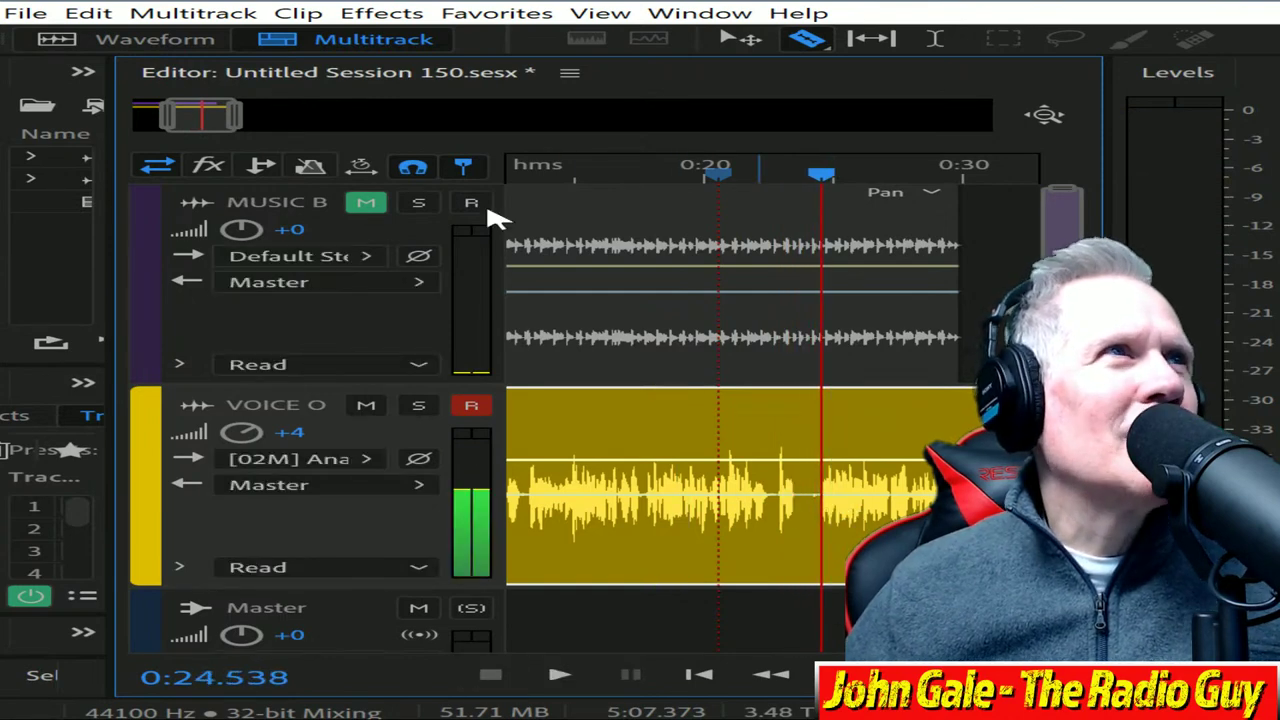
pyautogui.scroll(3, 198, 115)
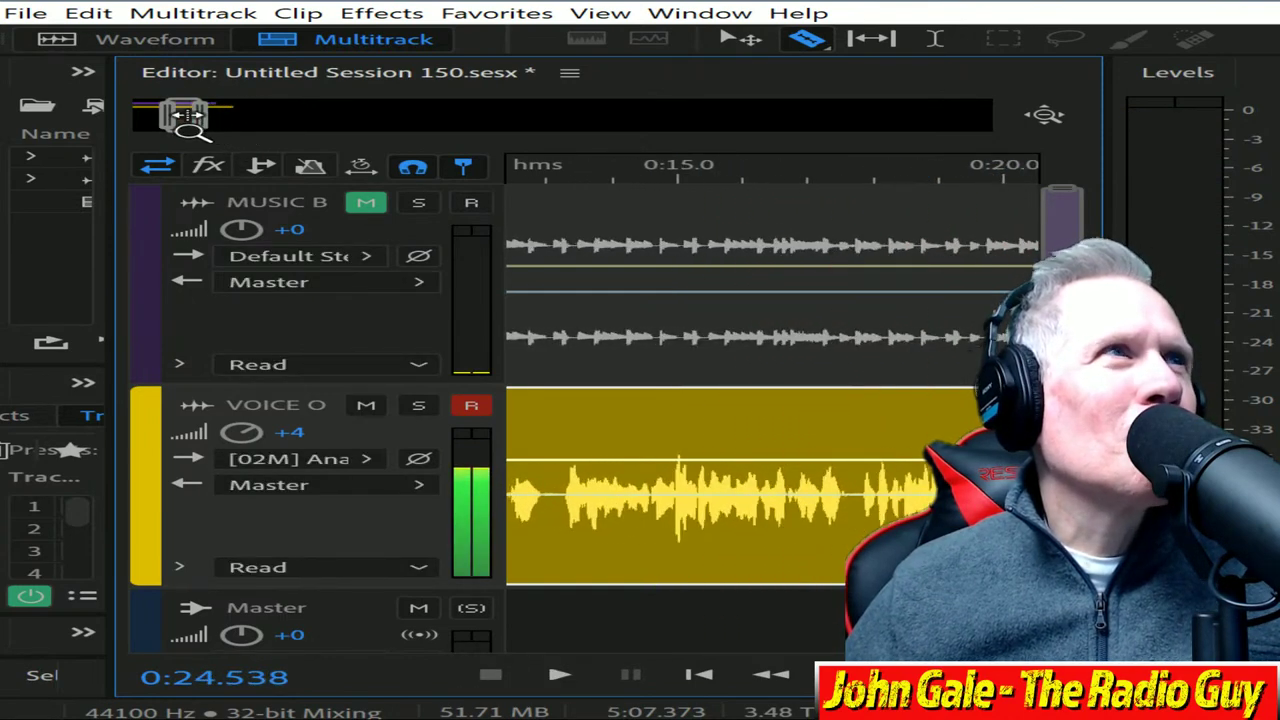
pyautogui.scroll(4, 163, 118)
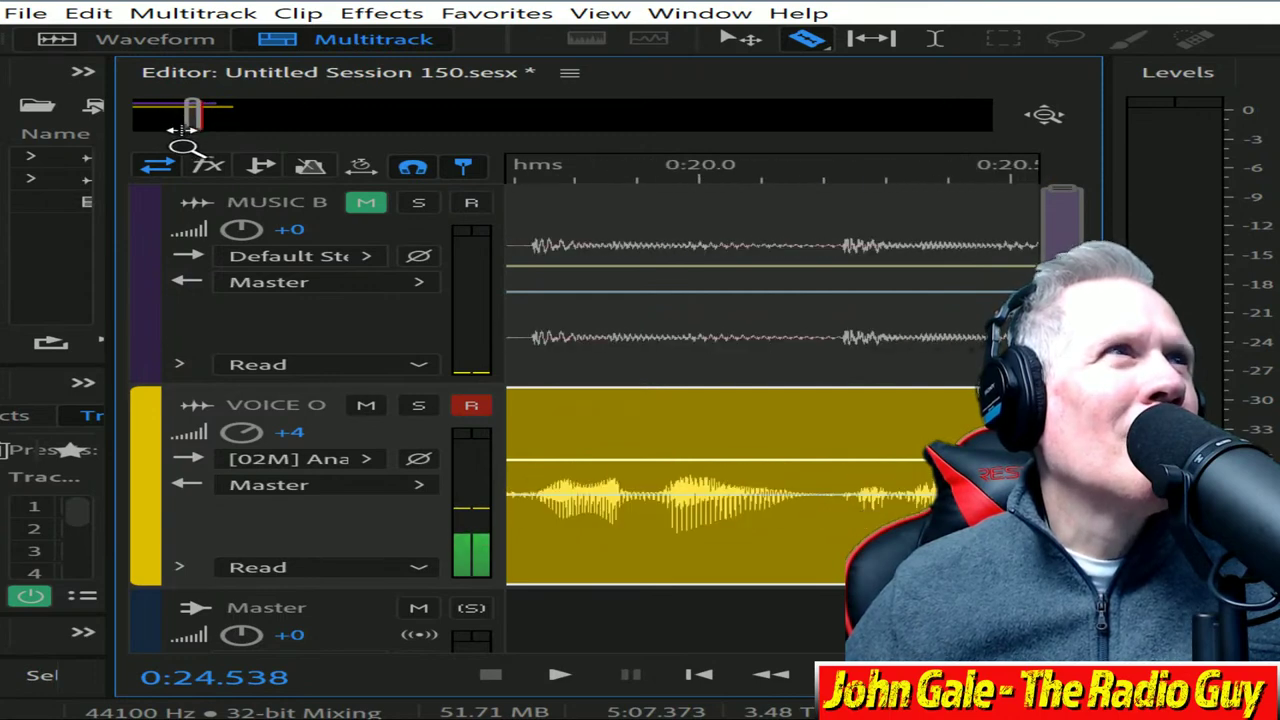
pyautogui.moveTo(191, 119); pyautogui.dragTo(197, 124)
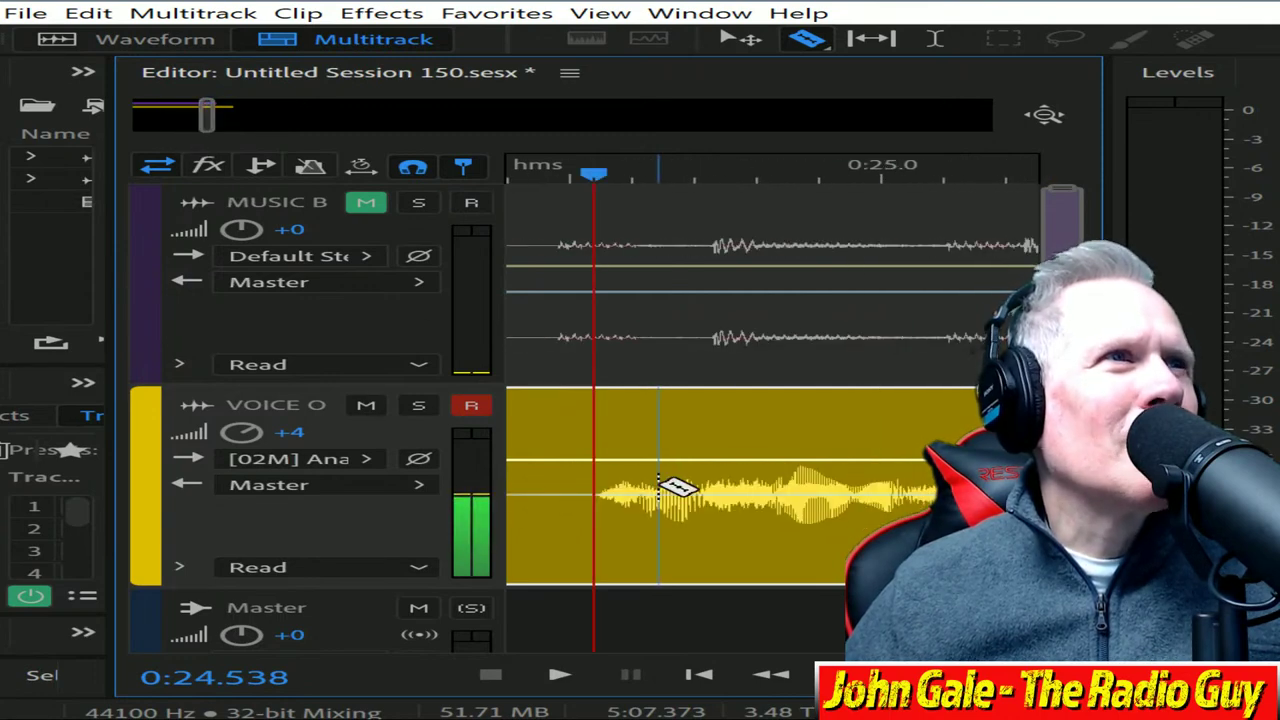
pyautogui.click(585, 430)
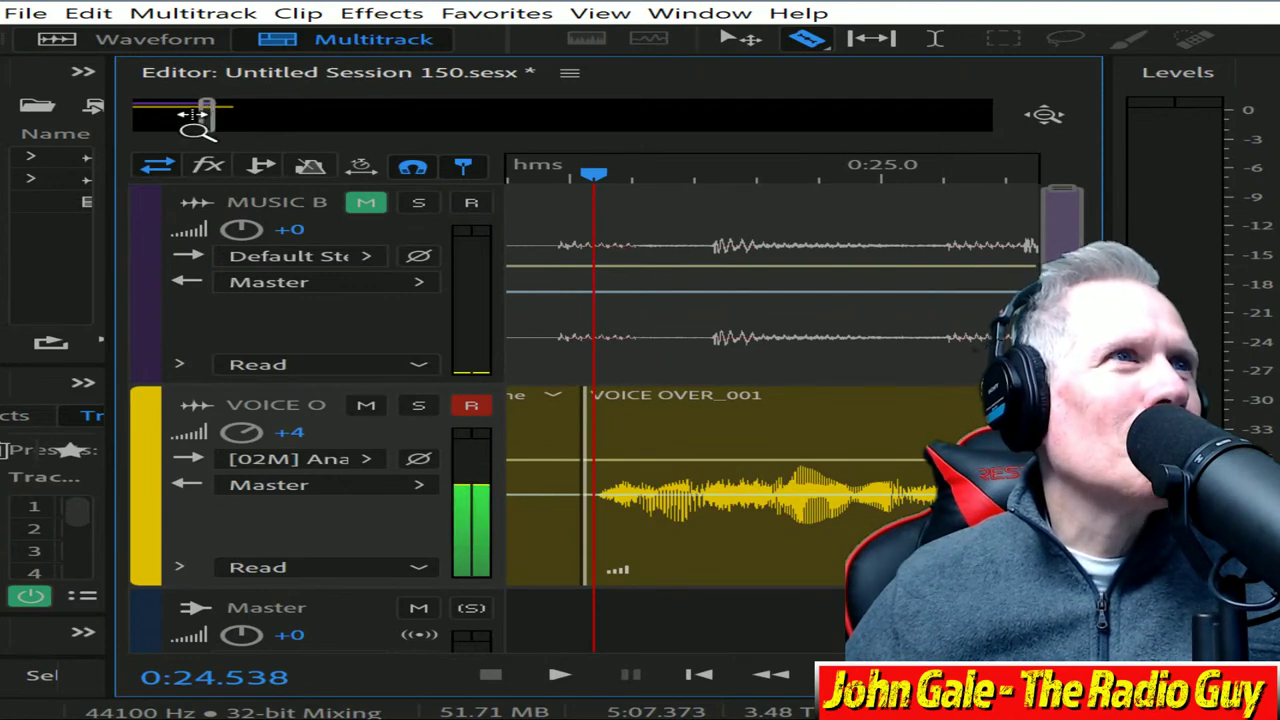
# Step: Replay from about 0:20, split the voice-over at about 0:22.7 and delete the piece between the two cuts
pyautogui.moveTo(193, 116); pyautogui.dragTo(186, 118)
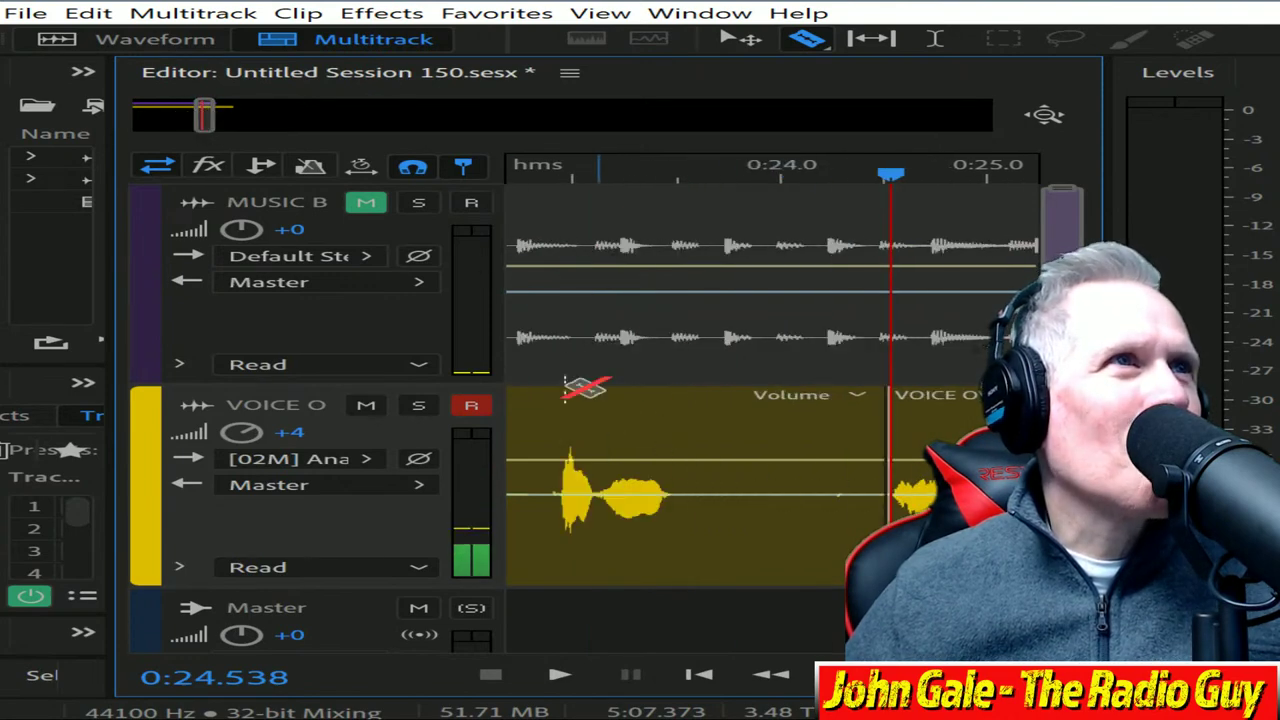
pyautogui.moveTo(207, 114); pyautogui.dragTo(158, 125)
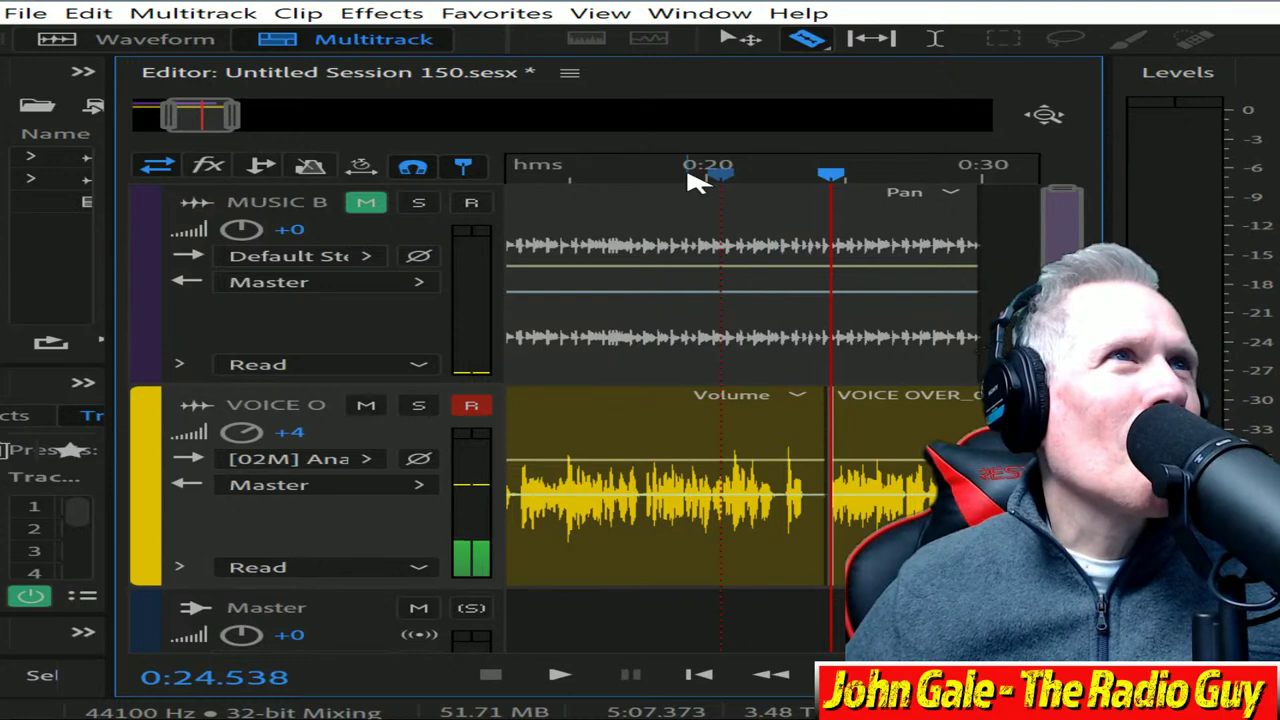
pyautogui.click(720, 172)
pyautogui.press('space')
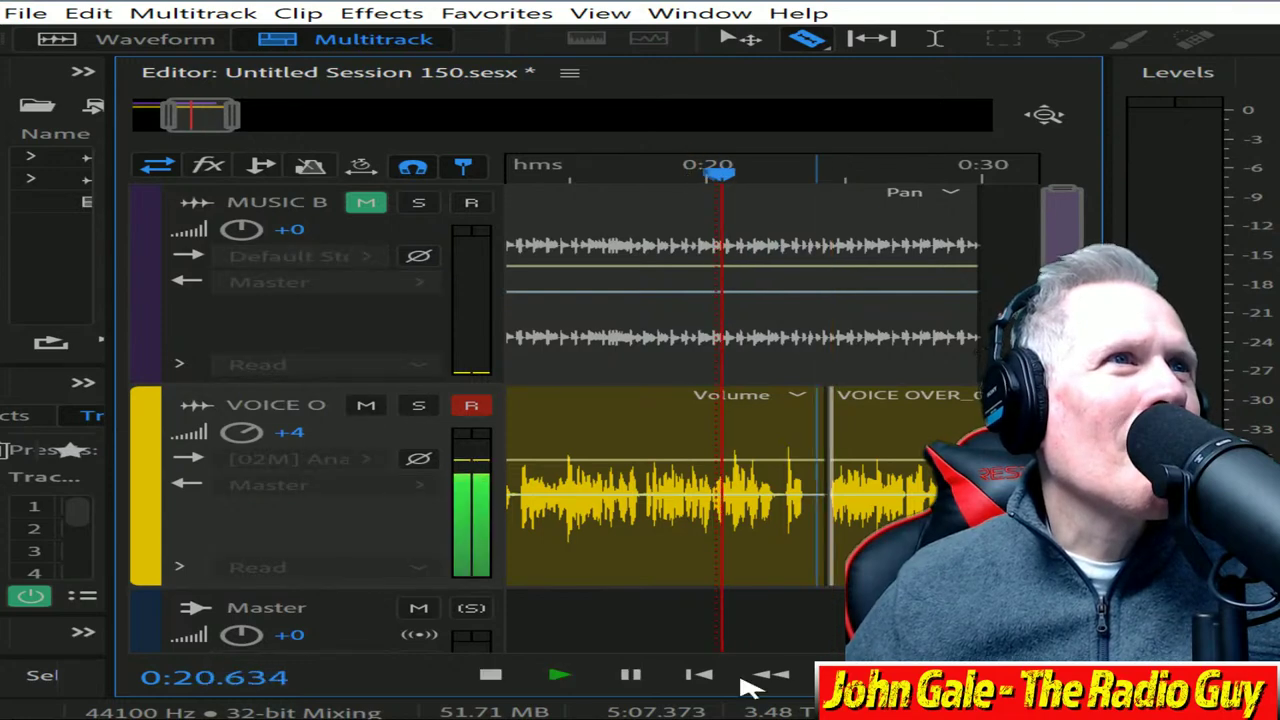
pyautogui.click(631, 677)
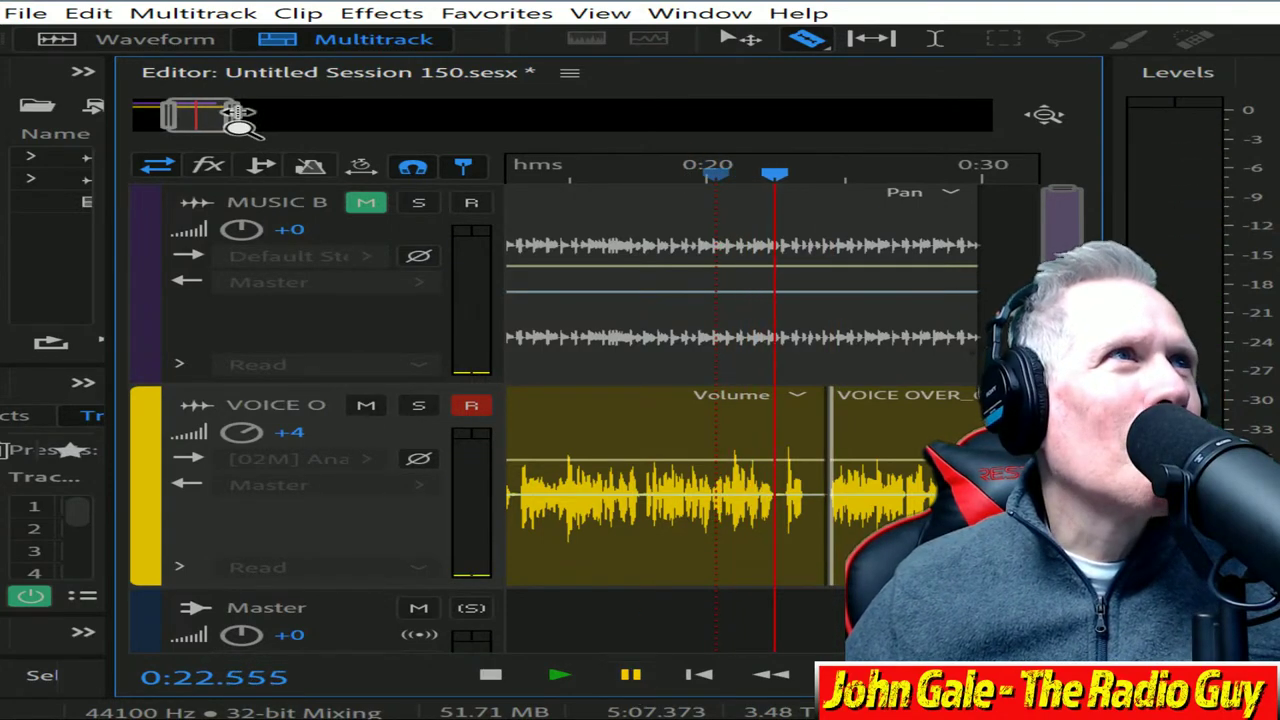
pyautogui.scroll(2, 190, 115)
pyautogui.scroll(3, 180, 118)
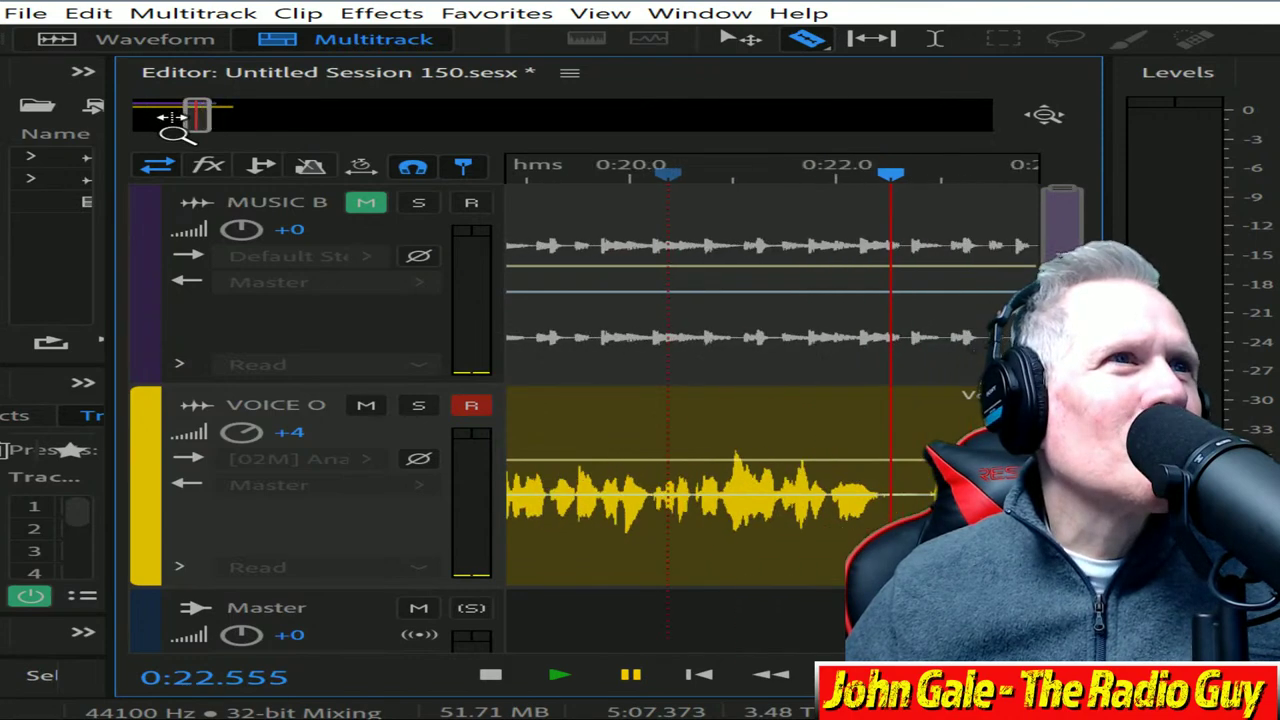
pyautogui.scroll(-1, 186, 120)
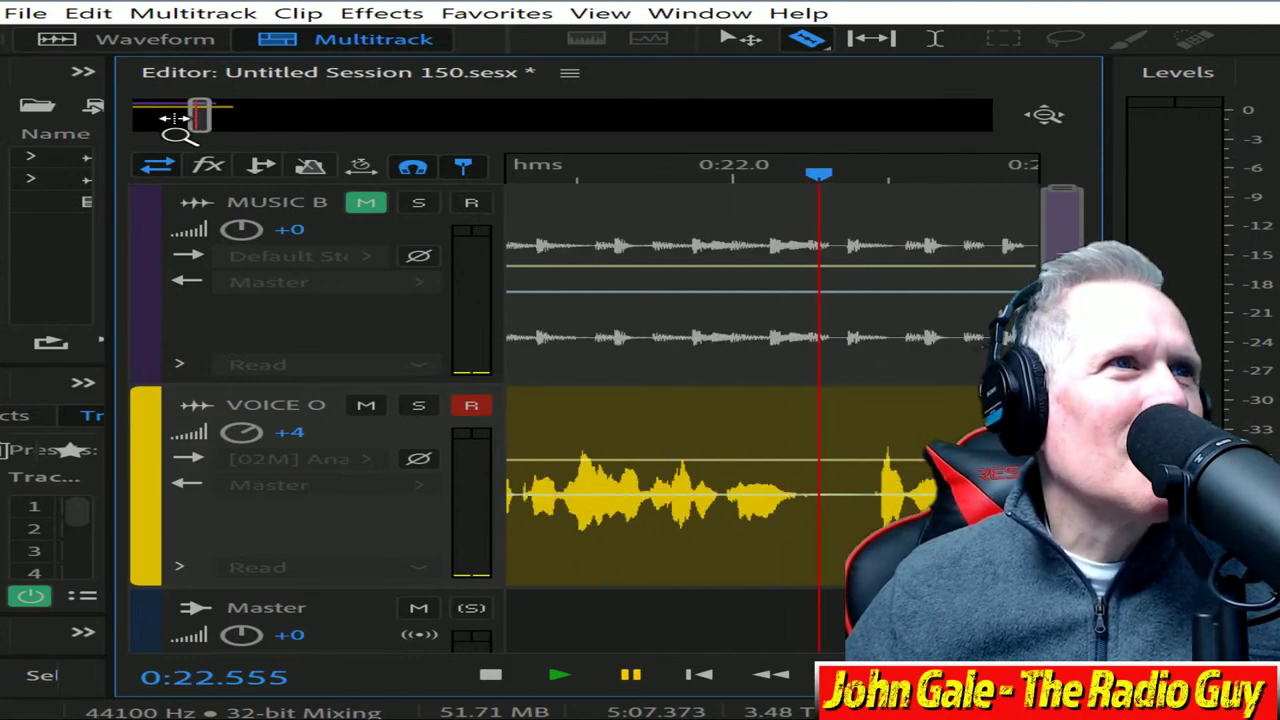
pyautogui.click(870, 465)
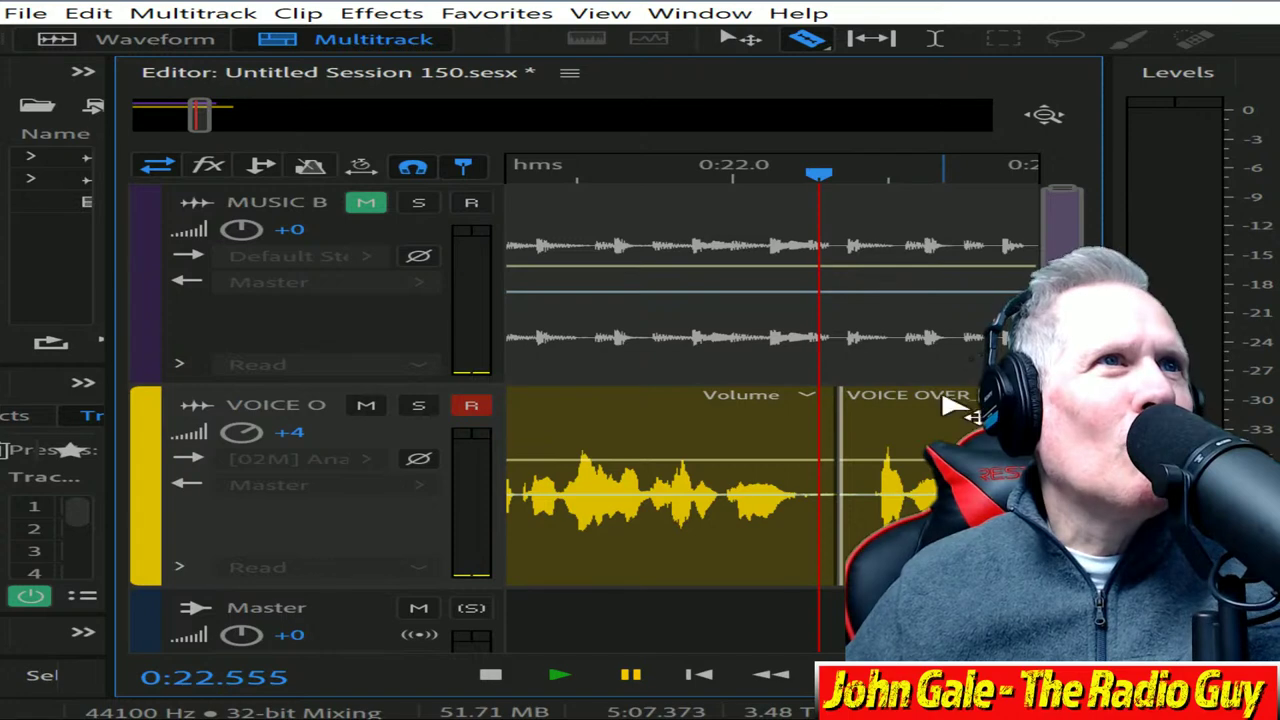
pyautogui.press('Delete')
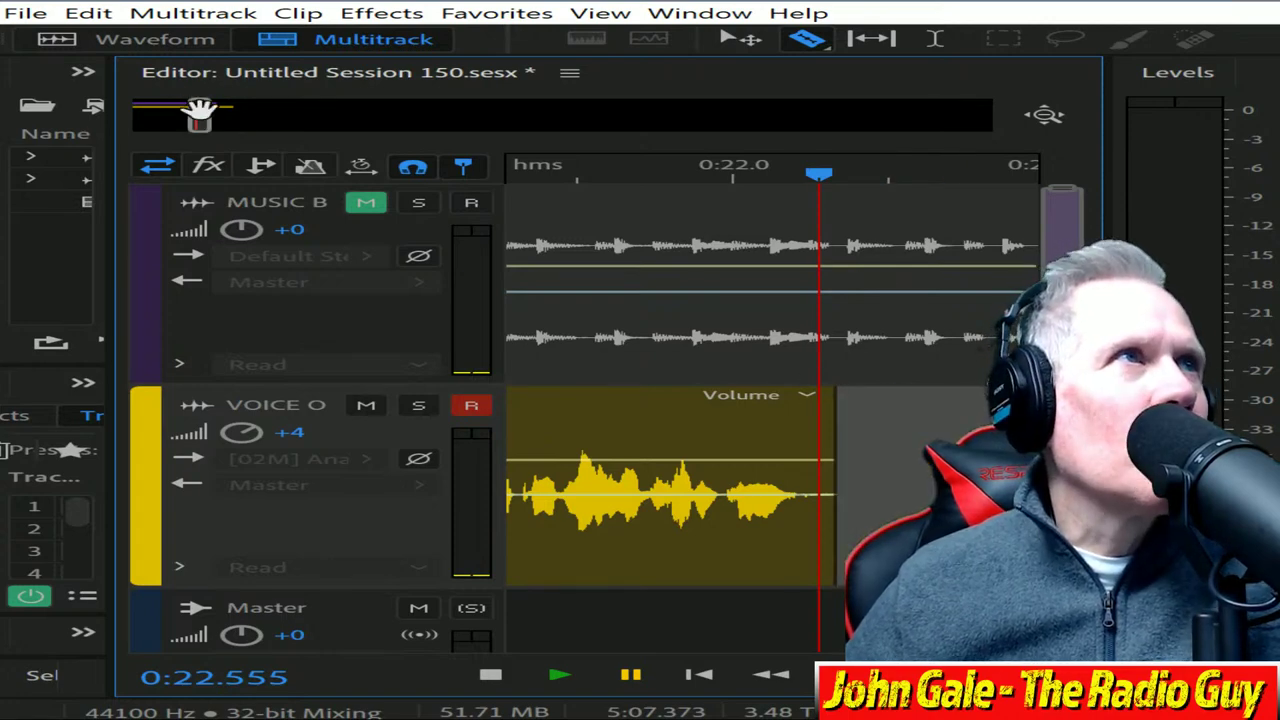
# Step: Move the last voice-over segment earlier to close the gap, overlapping the preceding segment slightly with a crossfade
pyautogui.scroll(-3, 200, 118)
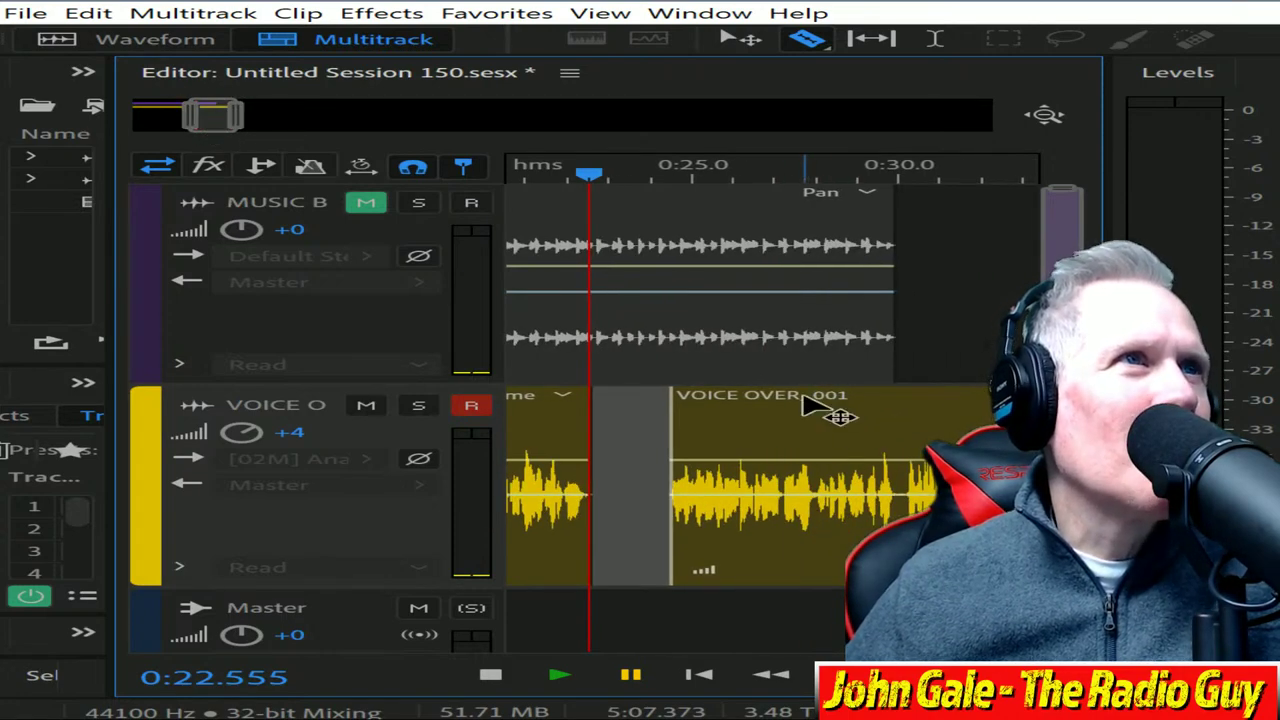
pyautogui.moveTo(801, 401); pyautogui.dragTo(740, 412)
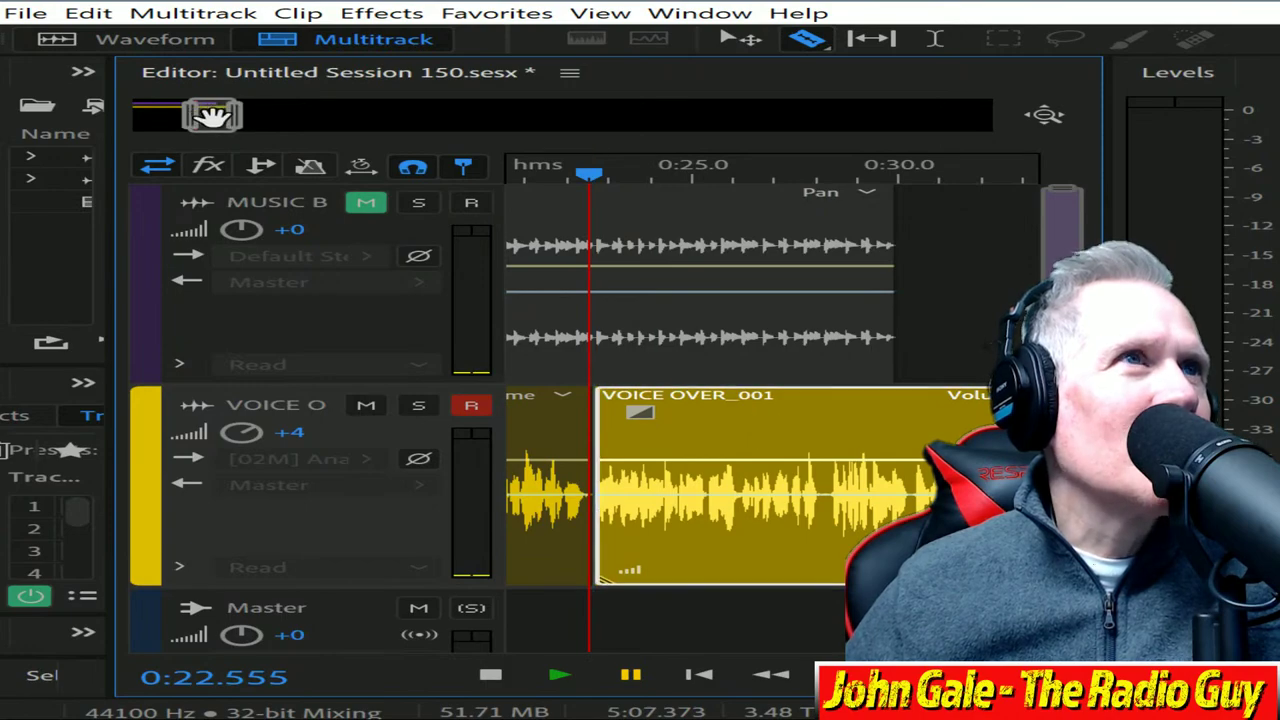
pyautogui.scroll(-5, 197, 140)
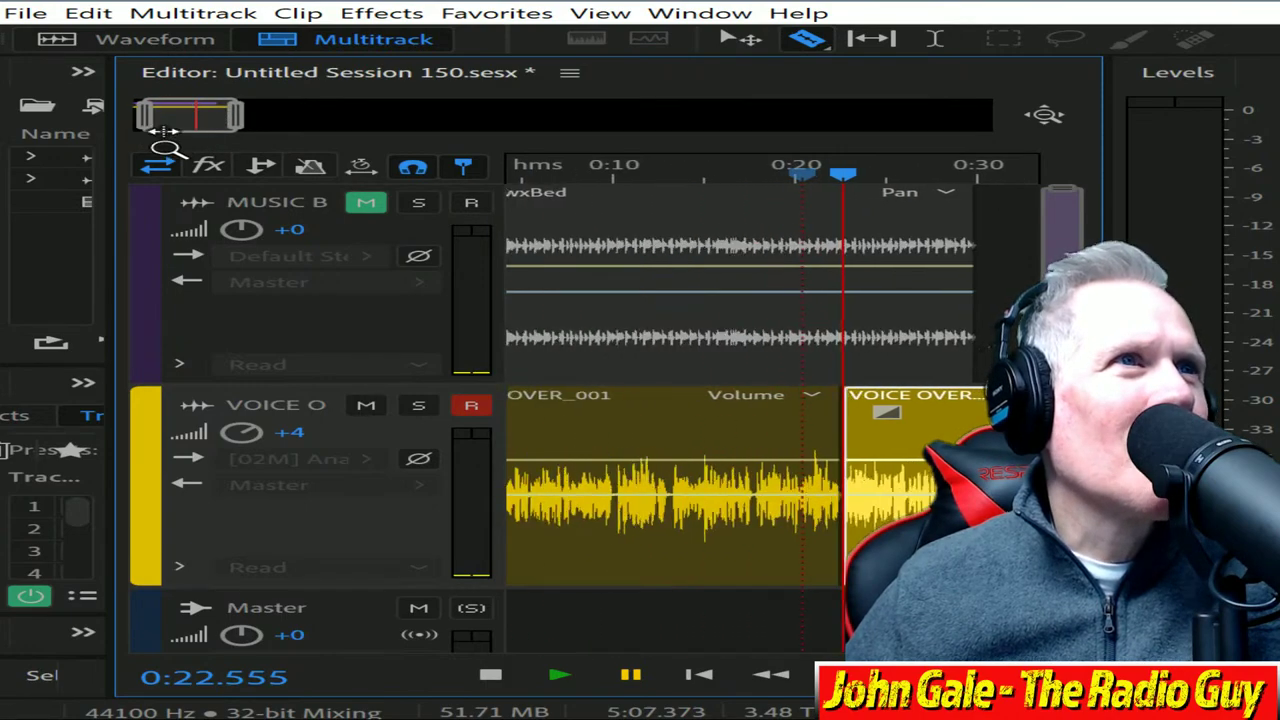
pyautogui.scroll(5, 192, 155)
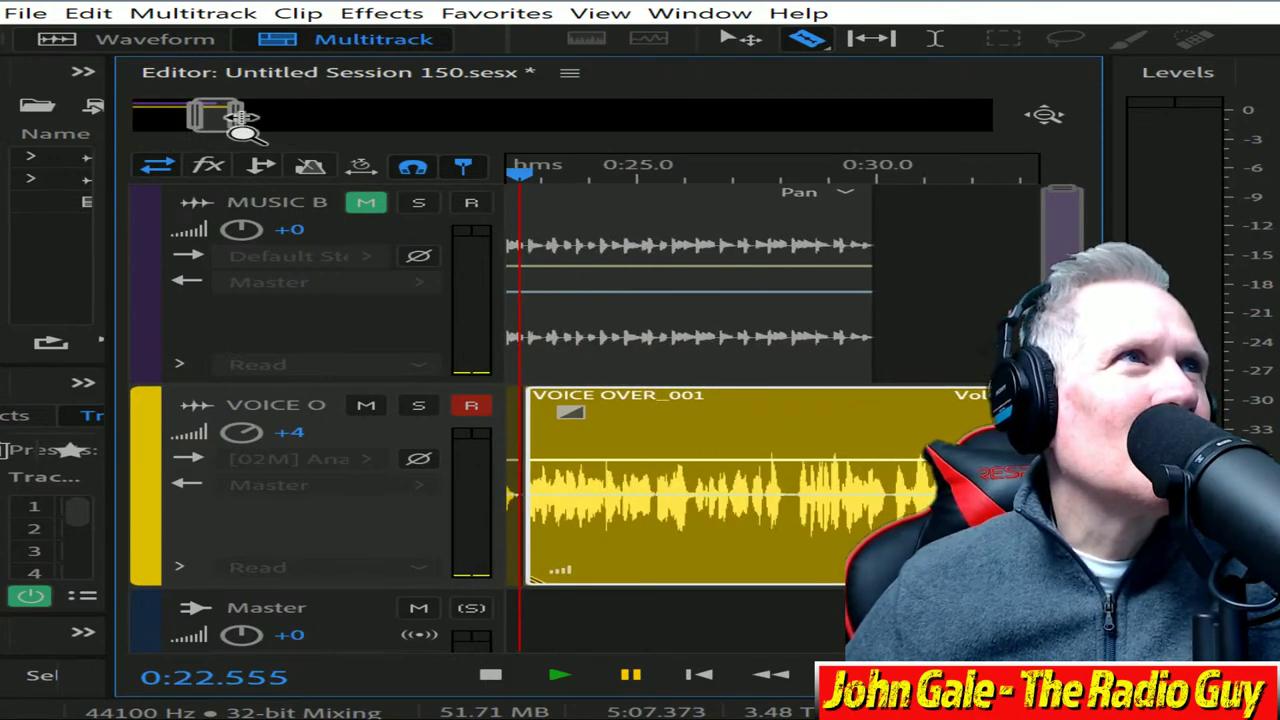
pyautogui.scroll(5, 223, 112)
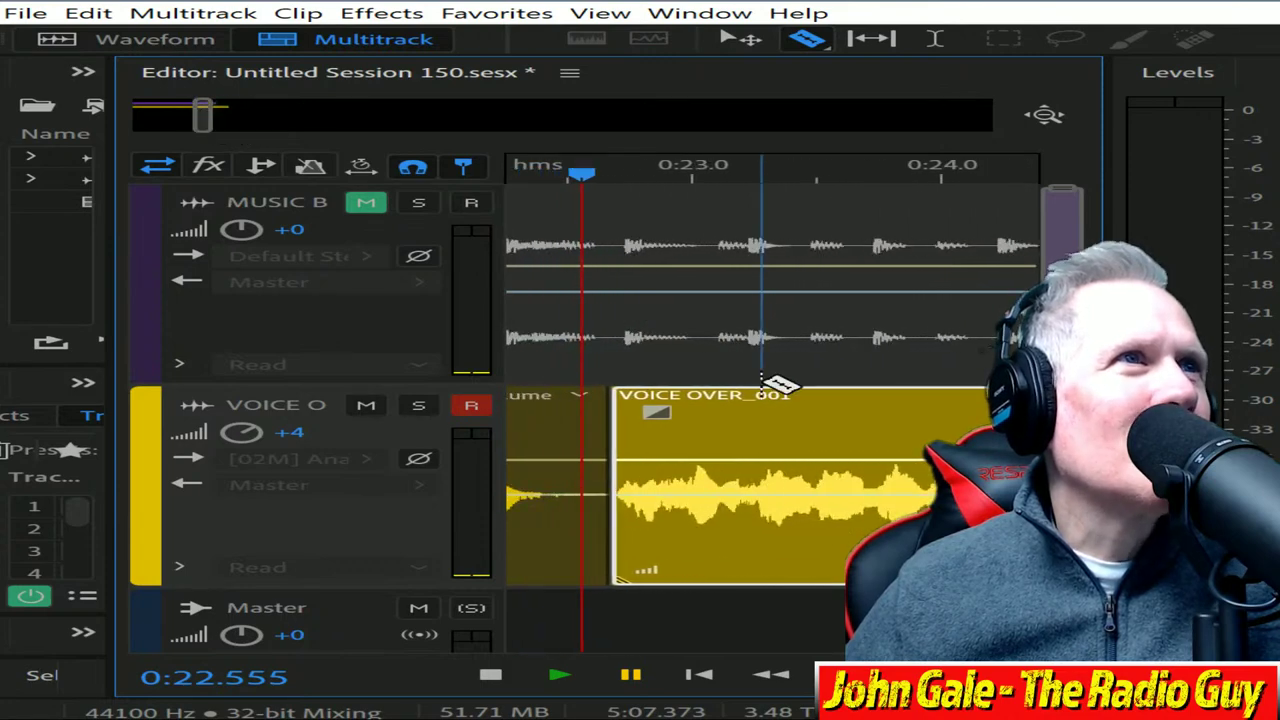
pyautogui.moveTo(765, 400); pyautogui.dragTo(702, 398)
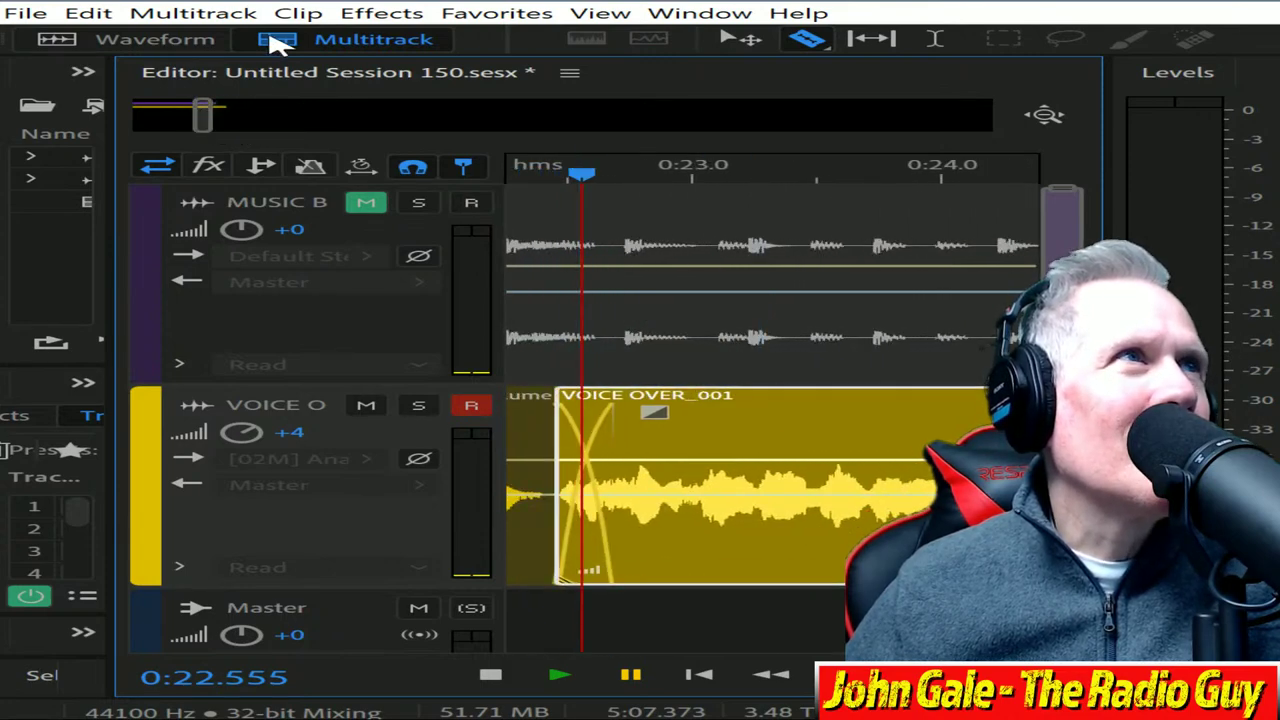
# Step: Play the last part of the voice-over from about 0:27 through to its end
pyautogui.moveTo(200, 118); pyautogui.dragTo(224, 116)
pyautogui.moveTo(745, 470); pyautogui.dragTo(802, 345)
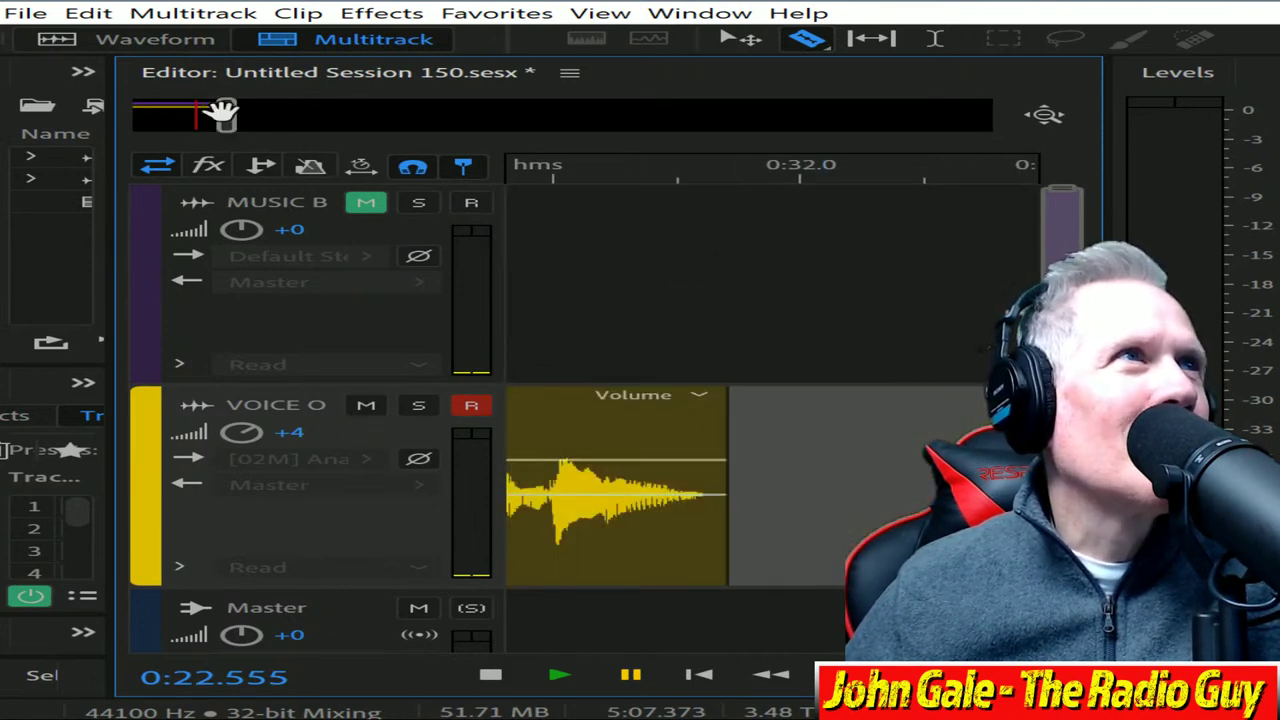
pyautogui.scroll(-3, 222, 113)
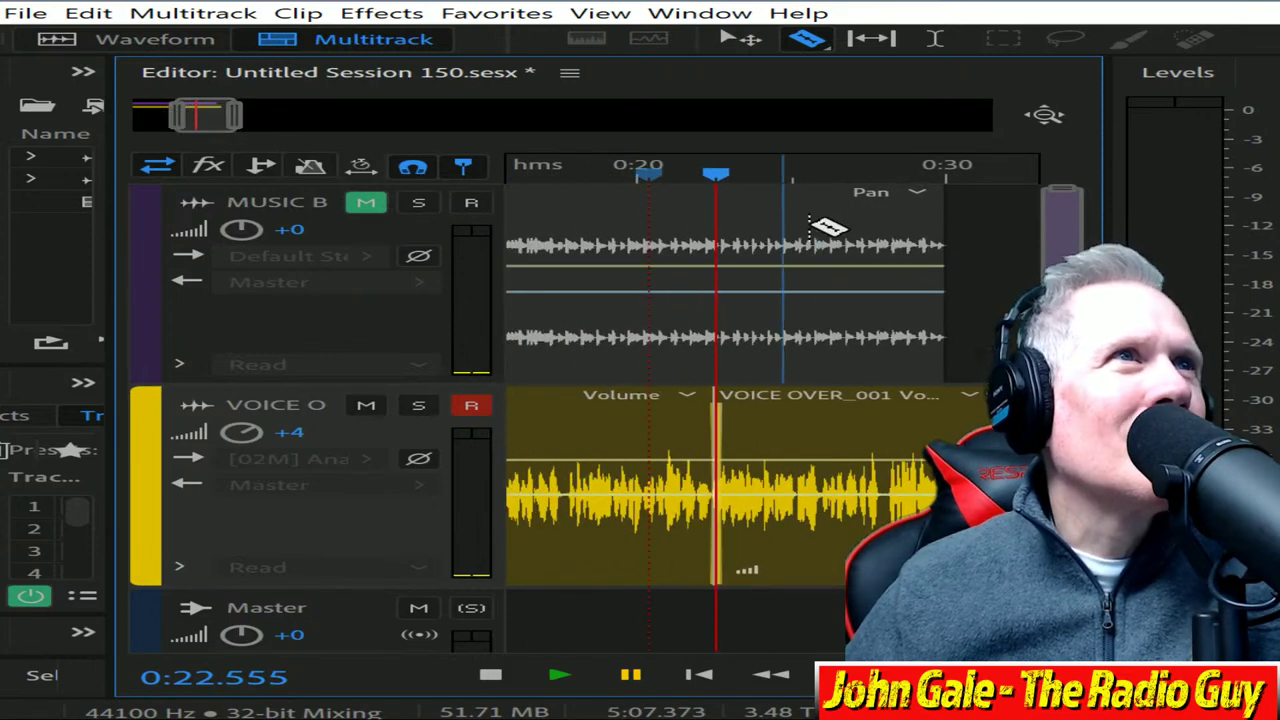
pyautogui.click(848, 172)
pyautogui.press('space')
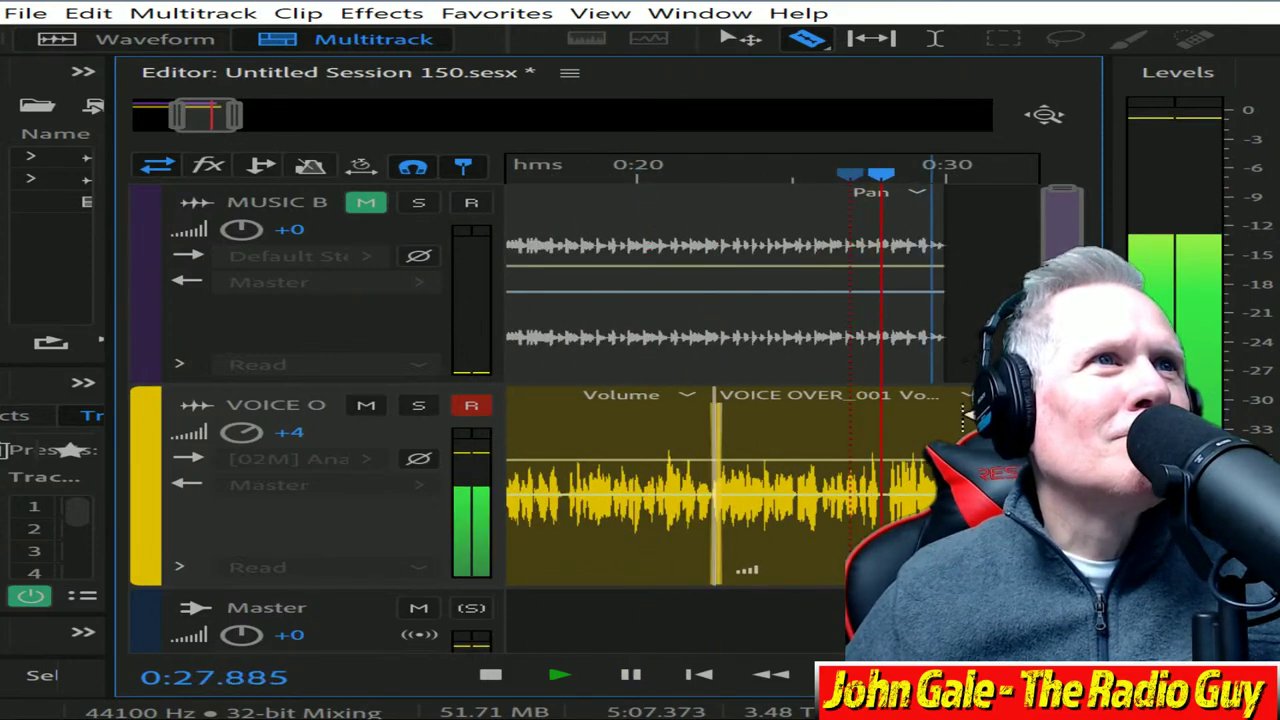
pyautogui.click(490, 676)
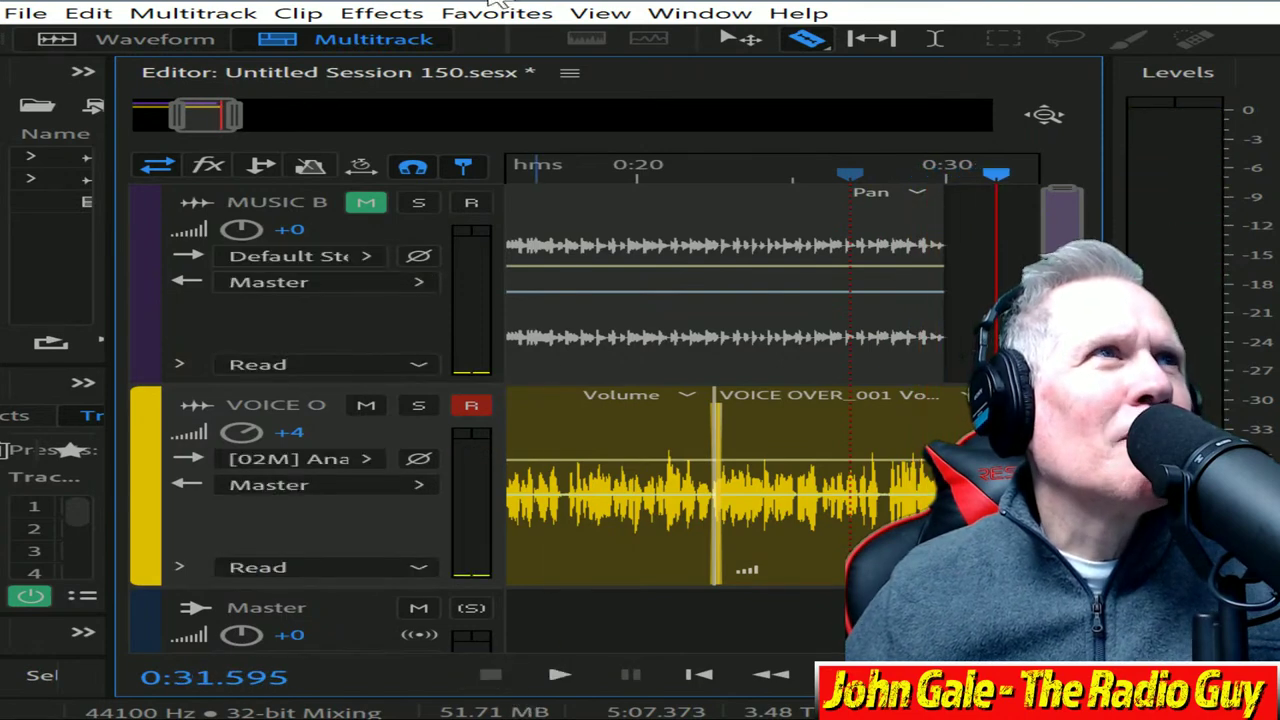
# Step: Trim the silence before the first voice-over clip and move the clip to the session's start on the voice-over track
pyautogui.moveTo(206, 114); pyautogui.dragTo(150, 118)
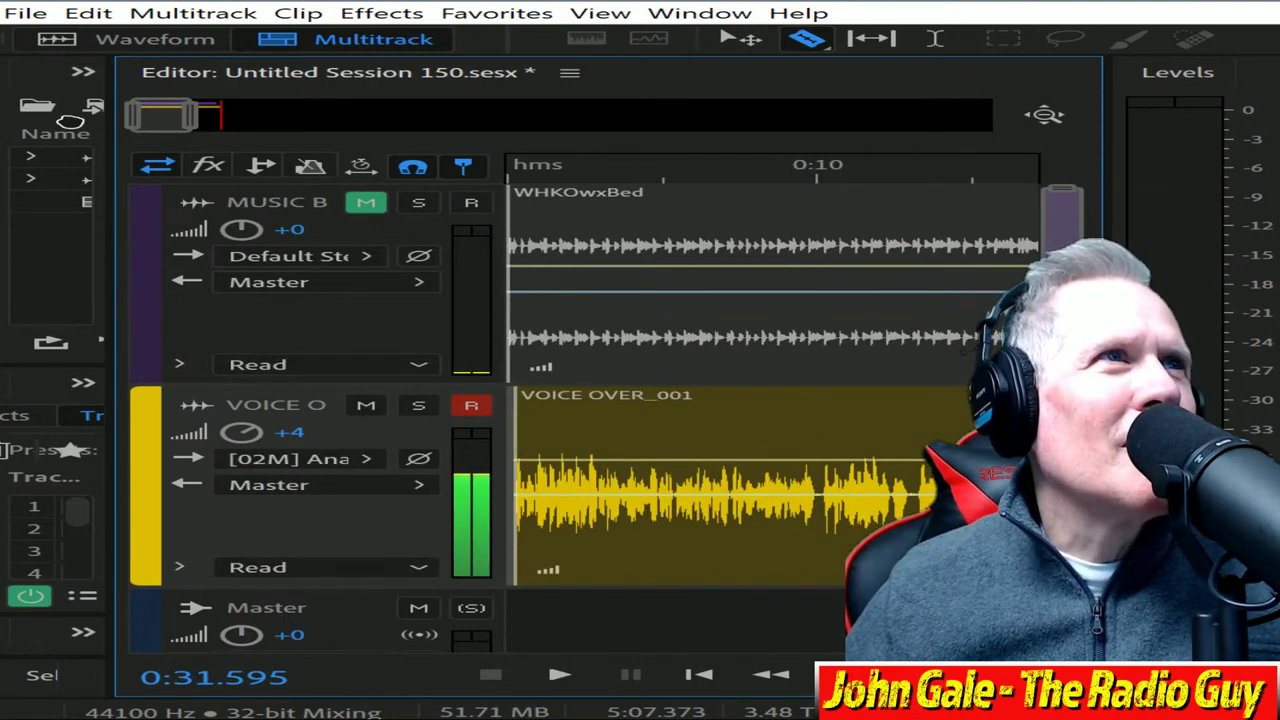
pyautogui.scroll(5, 143, 116)
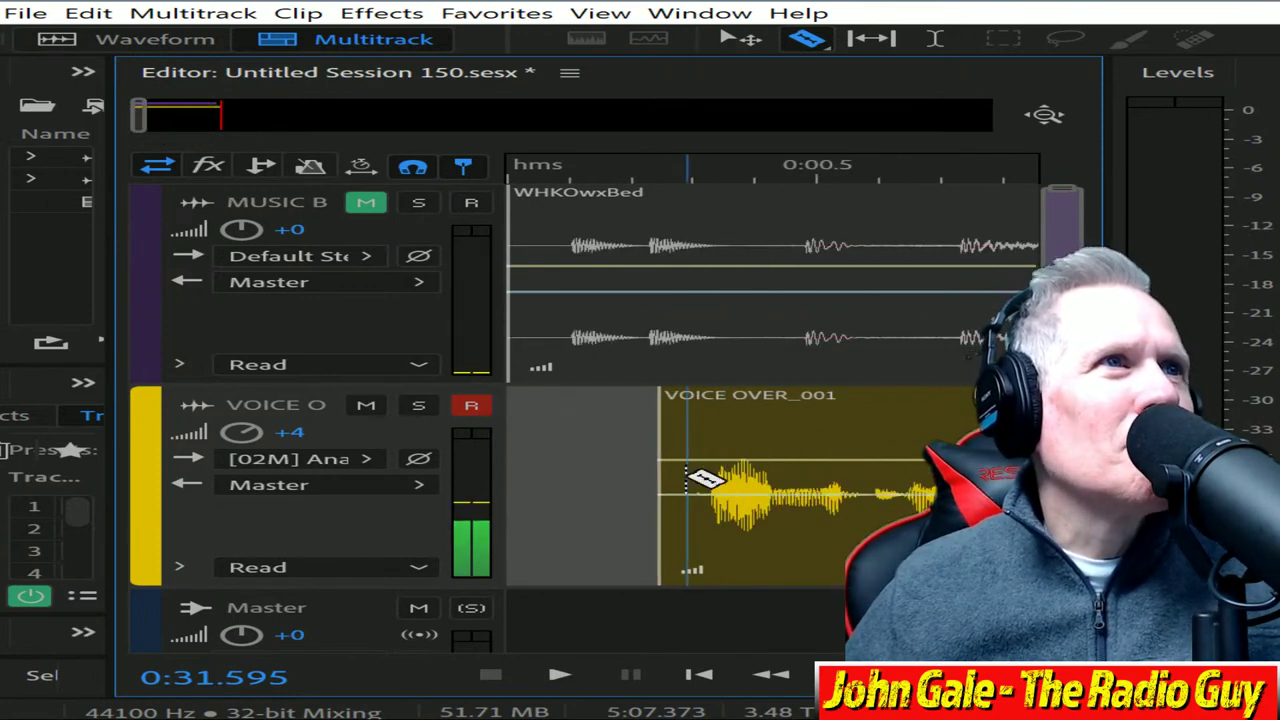
pyautogui.moveTo(660, 405); pyautogui.dragTo(246, 343)
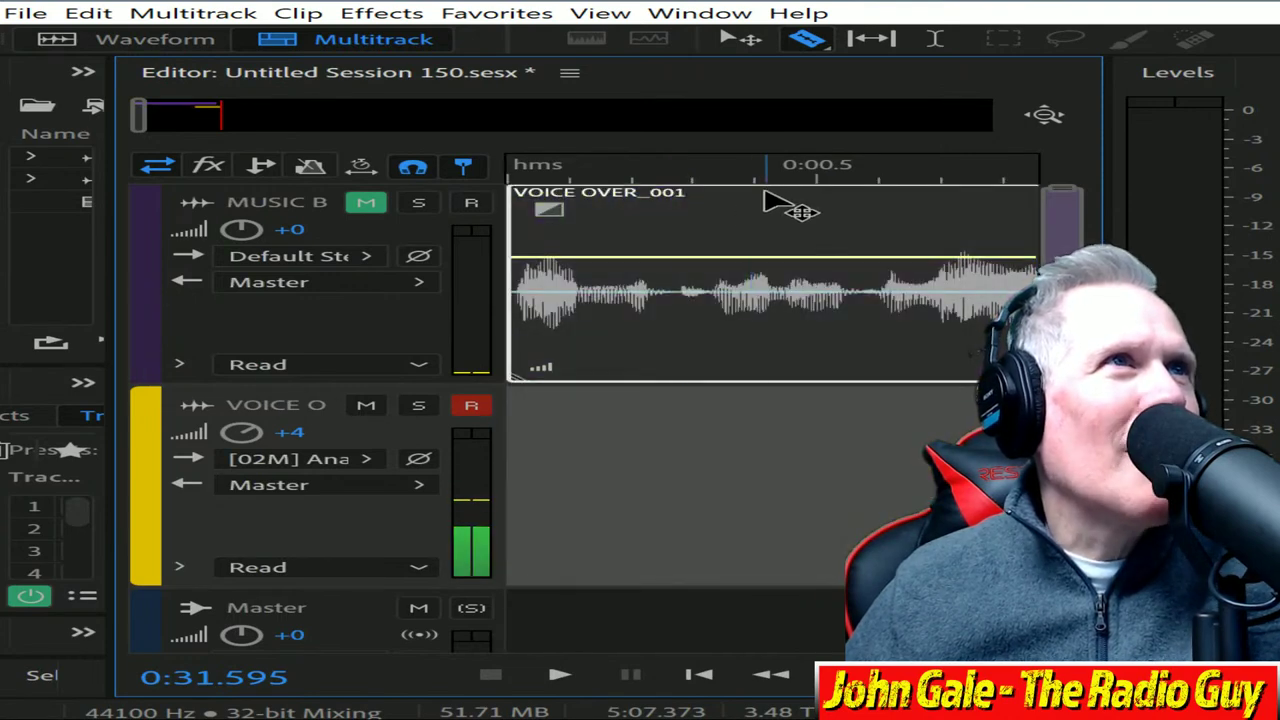
pyautogui.moveTo(771, 200); pyautogui.dragTo(777, 437)
pyautogui.scroll(-5, 155, 115)
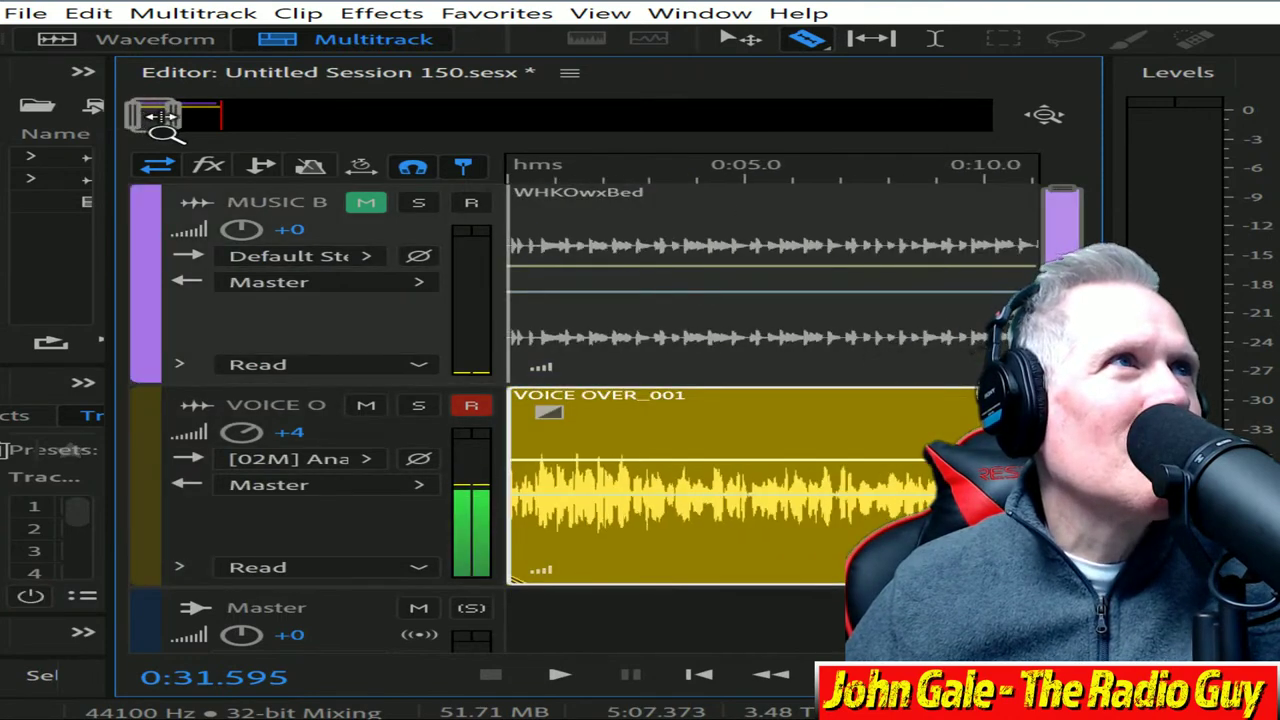
# Step: Move the last voice-over segment earlier so it overlaps the first clip in a short crossfade, then nudge it slightly later
pyautogui.scroll(4, 177, 128)
pyautogui.scroll(-2, 160, 125)
pyautogui.moveTo(155, 115); pyautogui.dragTo(189, 128)
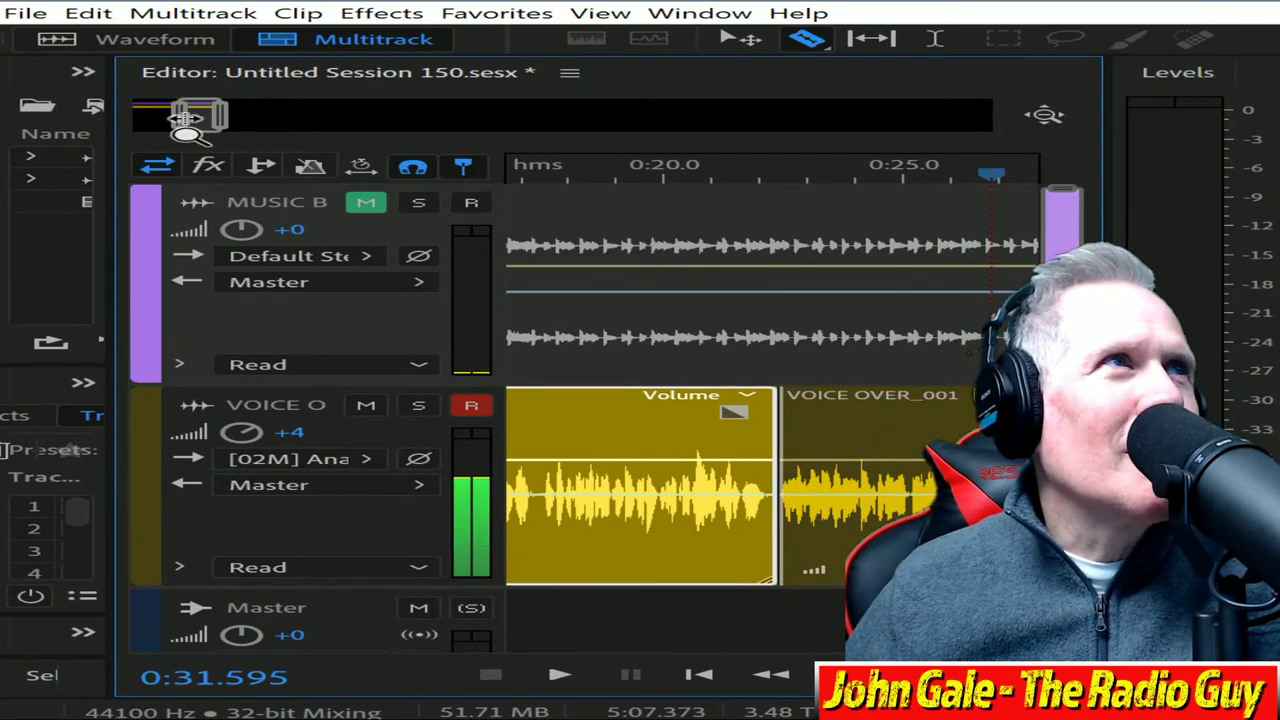
pyautogui.scroll(3, 194, 129)
pyautogui.scroll(-2, 189, 129)
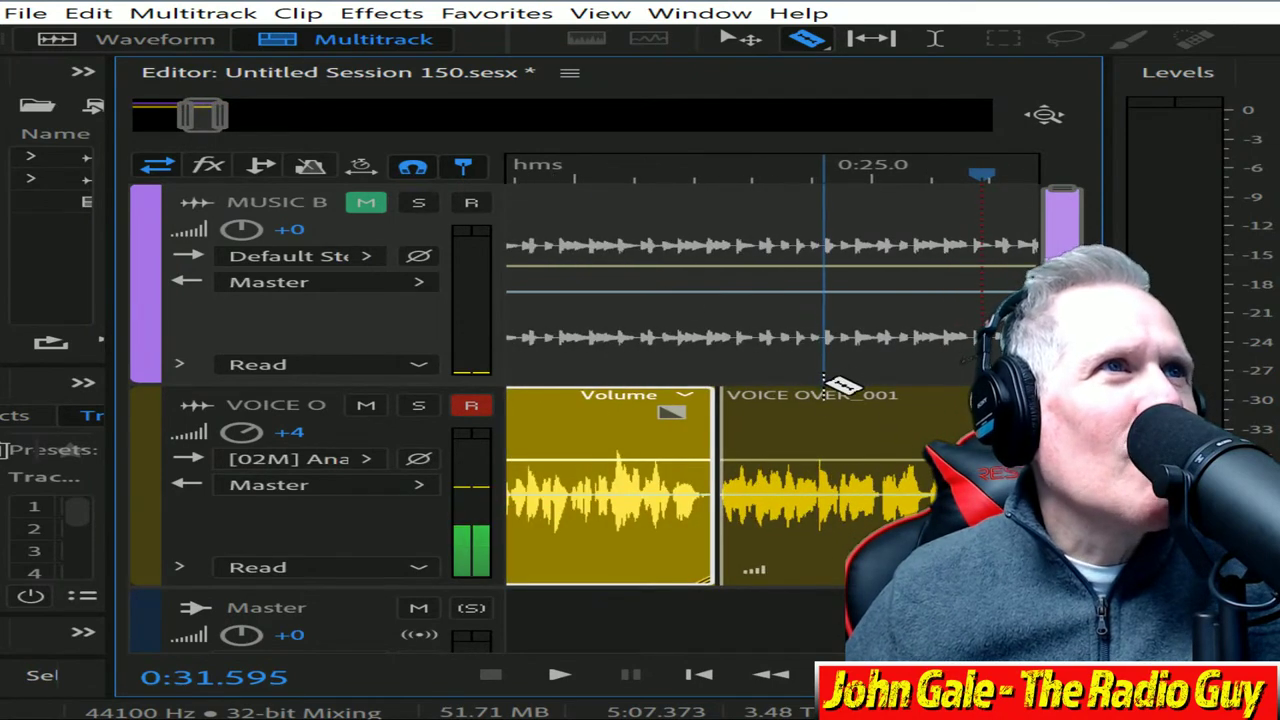
pyautogui.moveTo(829, 398)
pyautogui.mouseDown()
pyautogui.moveTo(798, 400)
pyautogui.moveTo(815, 408)
pyautogui.mouseUp()
pyautogui.scroll(-2, 215, 120)
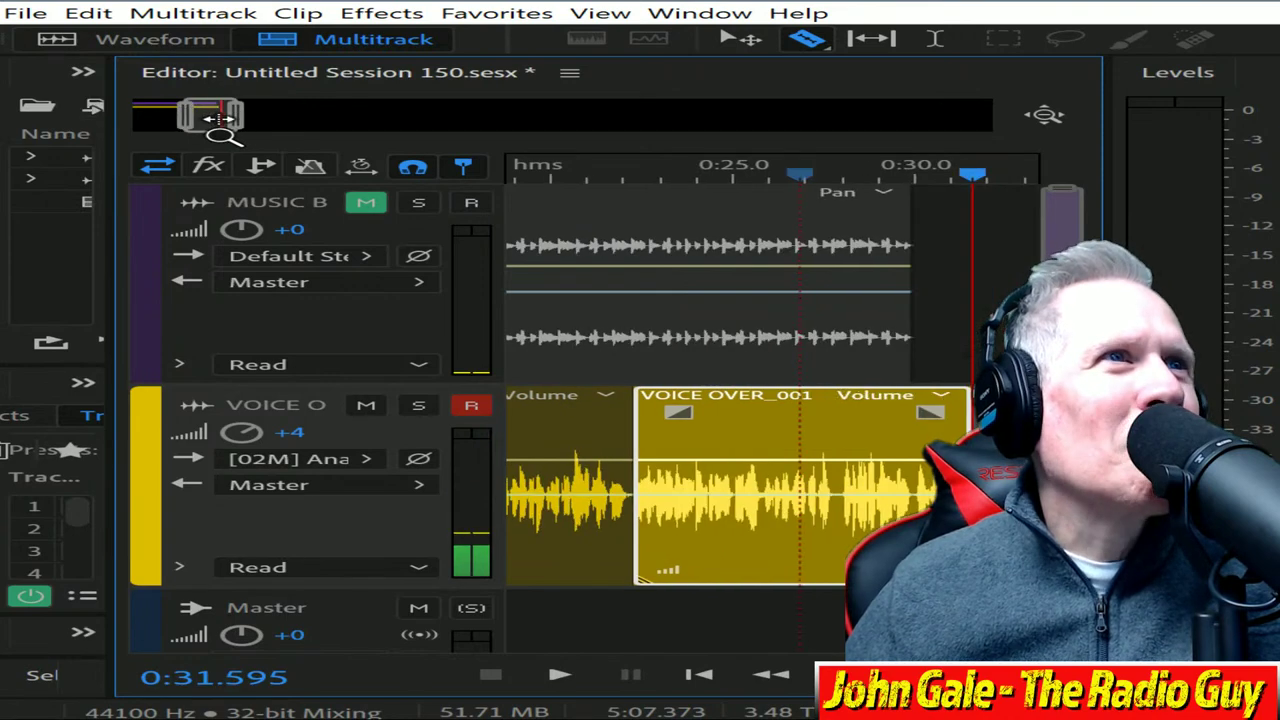
pyautogui.scroll(4, 206, 110)
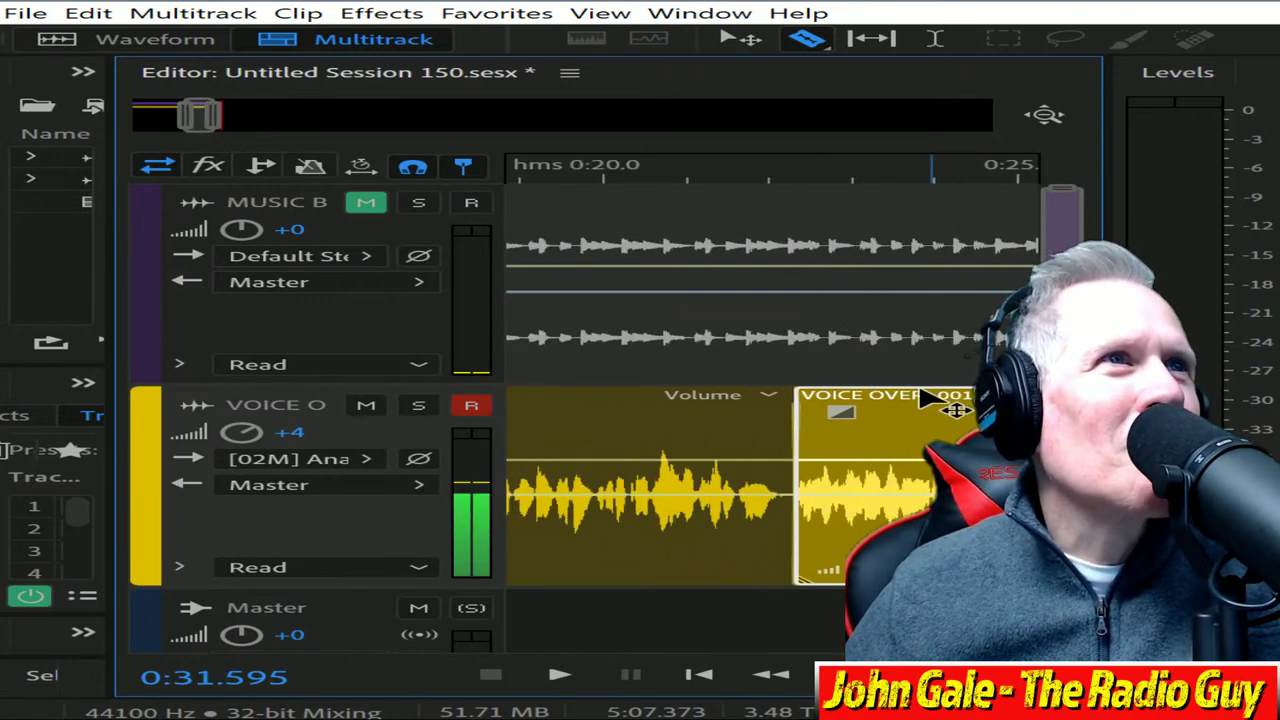
pyautogui.moveTo(929, 400); pyautogui.dragTo(900, 418)
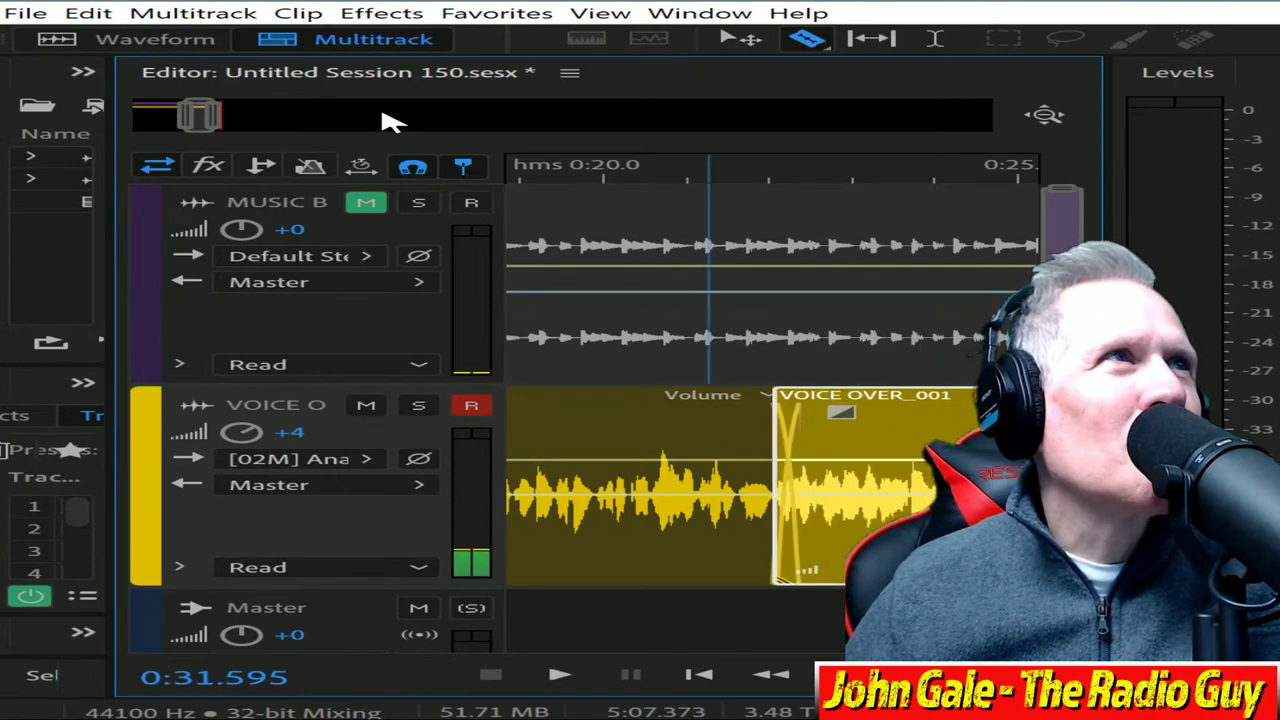
pyautogui.scroll(5, 205, 118)
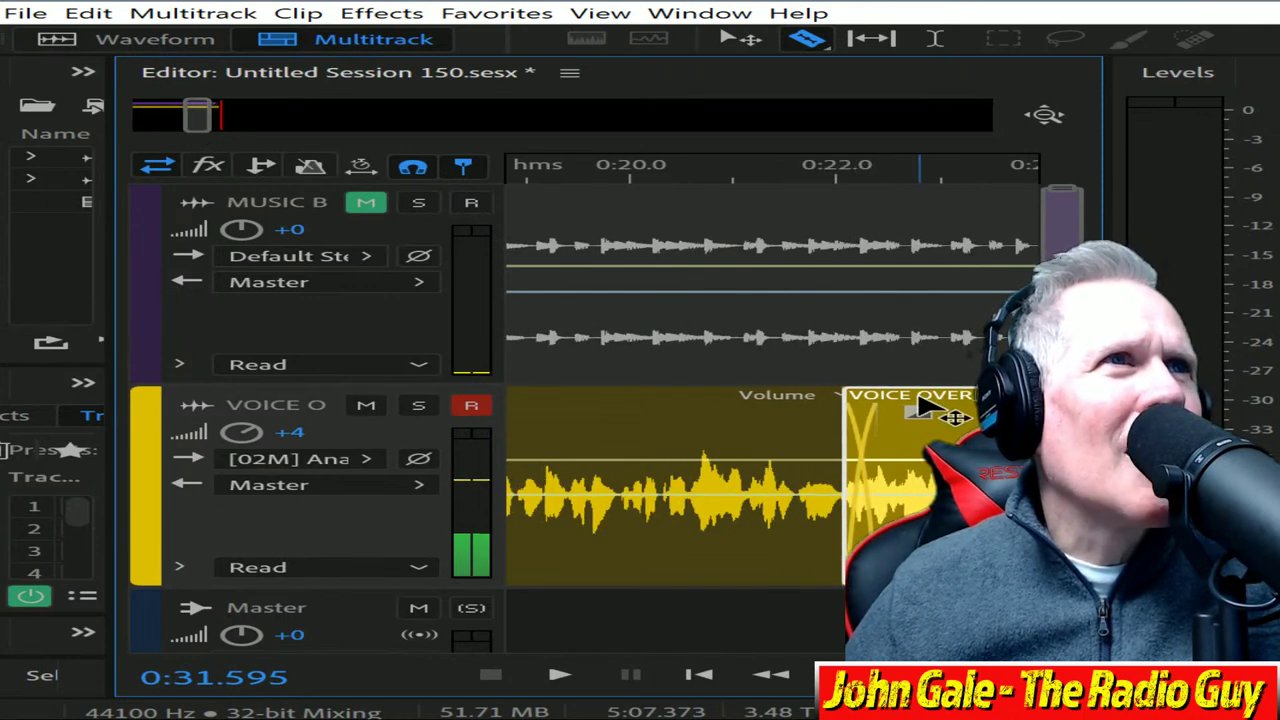
pyautogui.moveTo(918, 405)
pyautogui.mouseDown()
pyautogui.moveTo(943, 407)
pyautogui.moveTo(927, 407)
pyautogui.mouseUp()
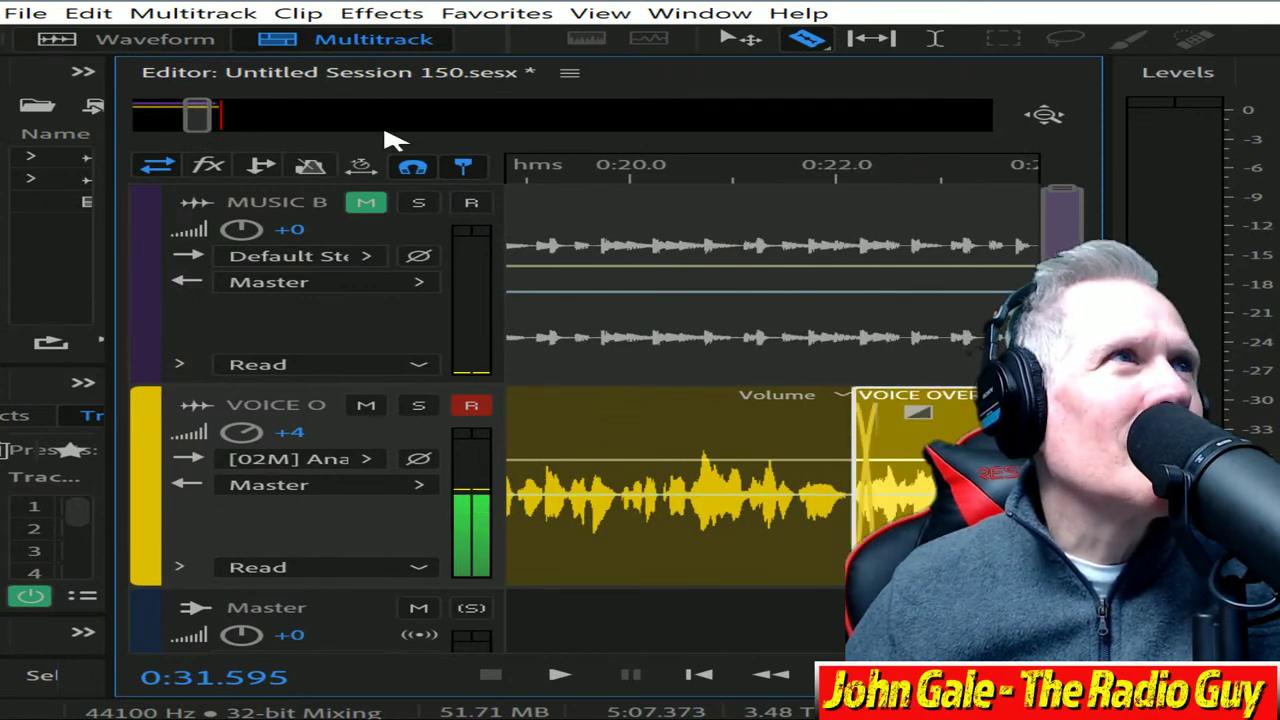
# Step: Split the voice-over at about 0:27.8 and shift the last piece slightly earlier into a crossfade
pyautogui.moveTo(195, 110); pyautogui.dragTo(200, 110)
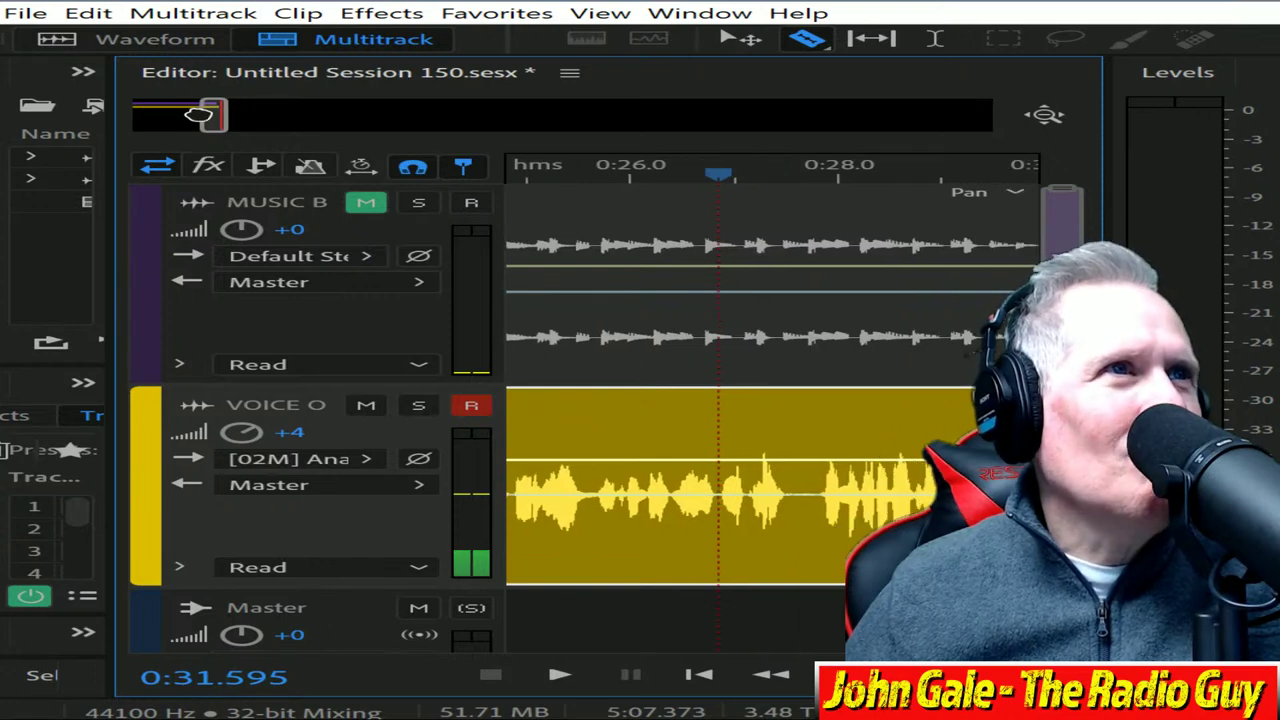
pyautogui.click(816, 413)
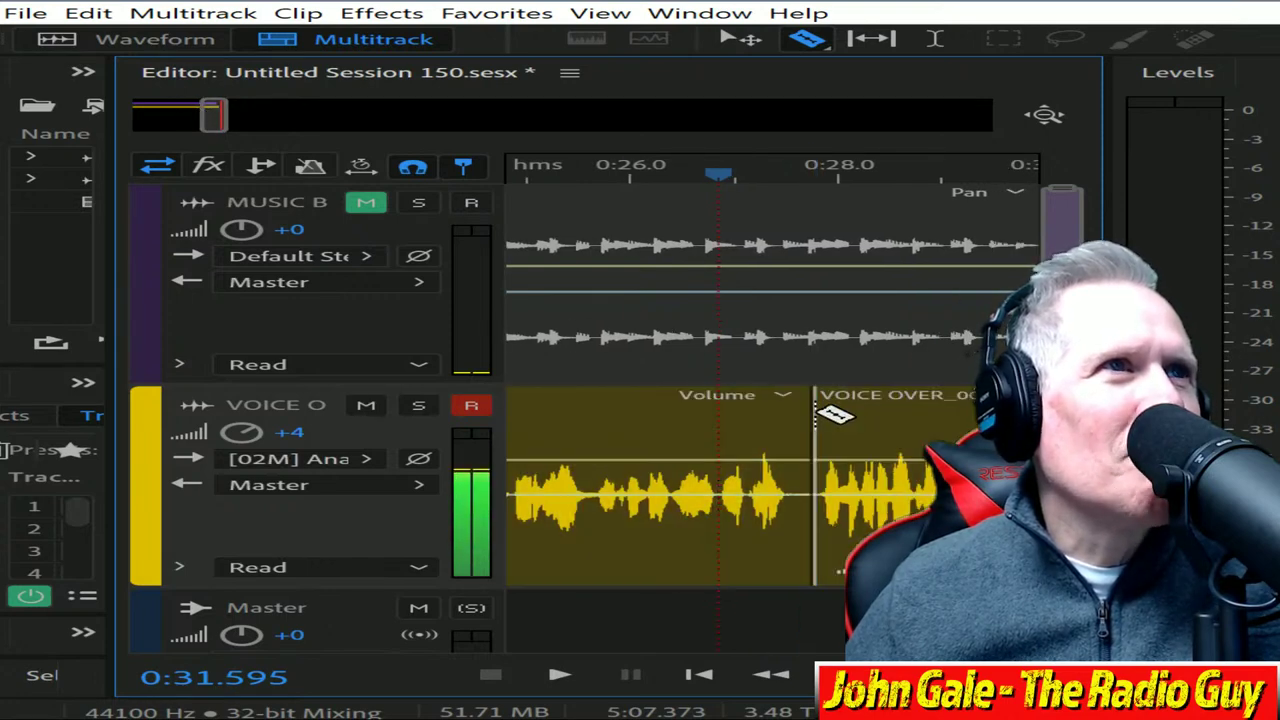
pyautogui.moveTo(908, 408); pyautogui.dragTo(866, 405)
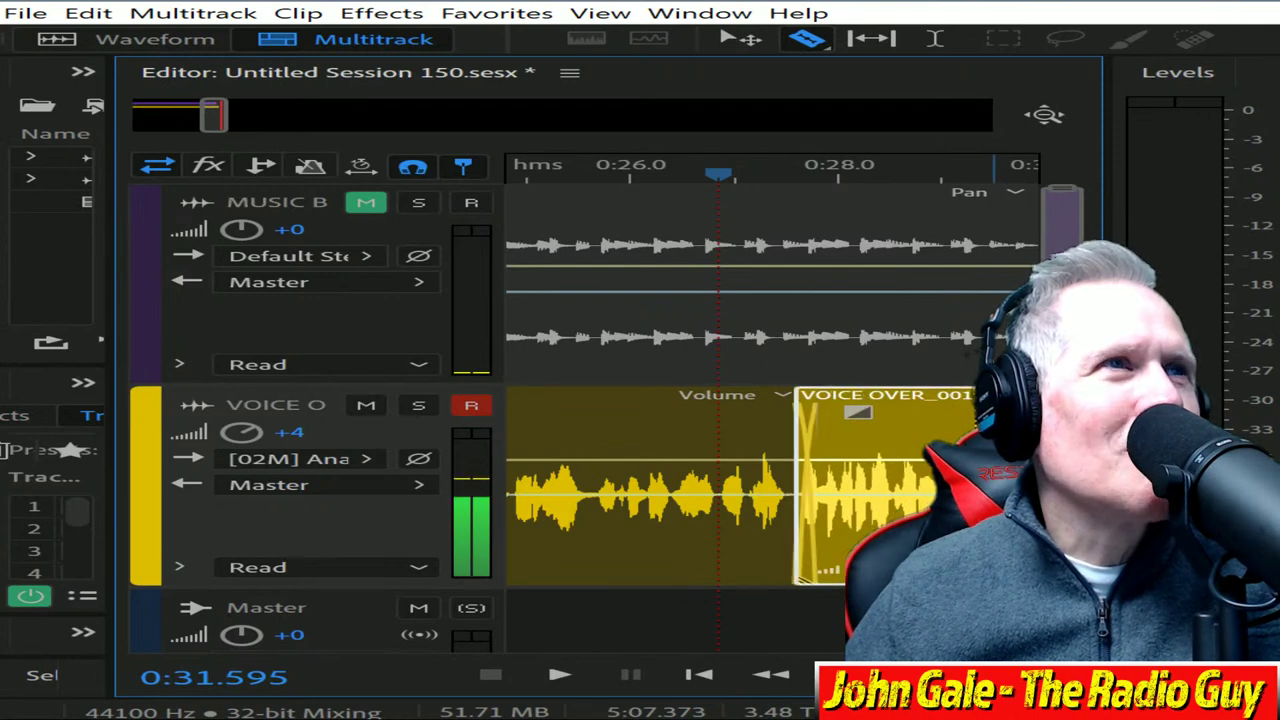
# Step: Split the voice-over at about 0:29.6, overlap the final phrase slightly with the preceding piece, and play the join from about 0:28.9
pyautogui.moveTo(212, 114)
pyautogui.mouseDown()
pyautogui.moveTo(224, 115)
pyautogui.moveTo(209, 117)
pyautogui.mouseUp()
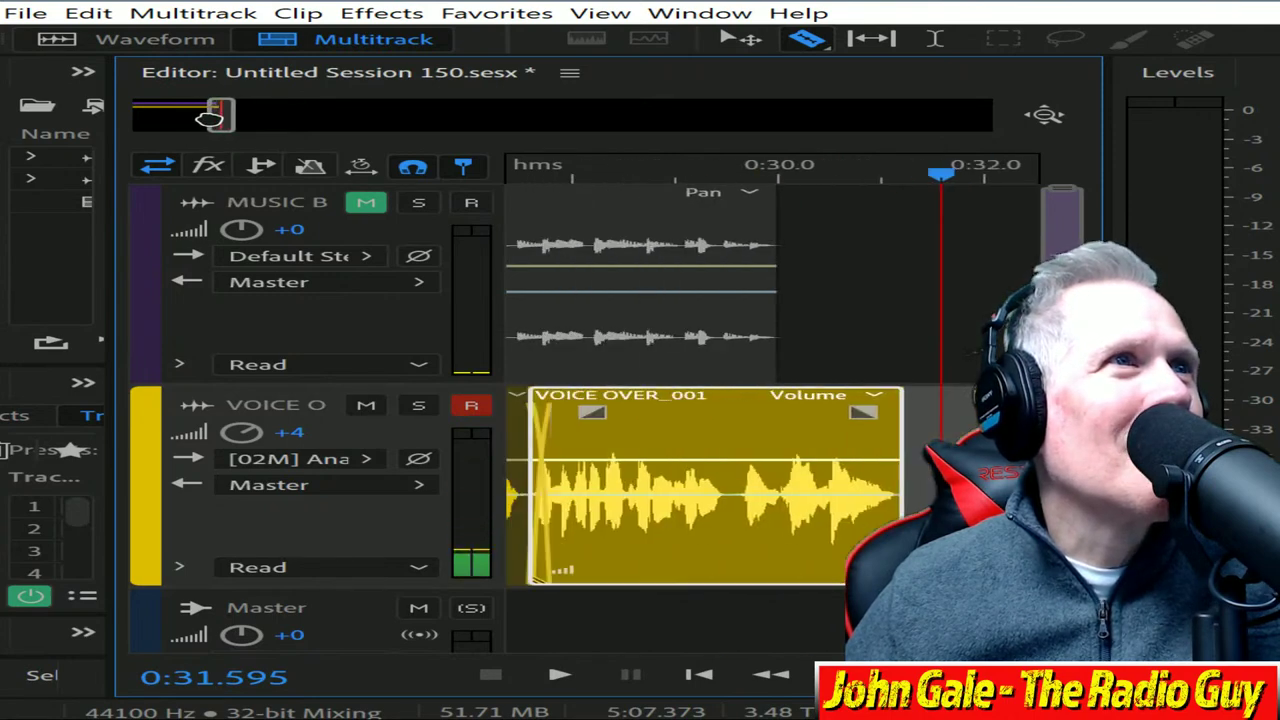
pyautogui.click(735, 437)
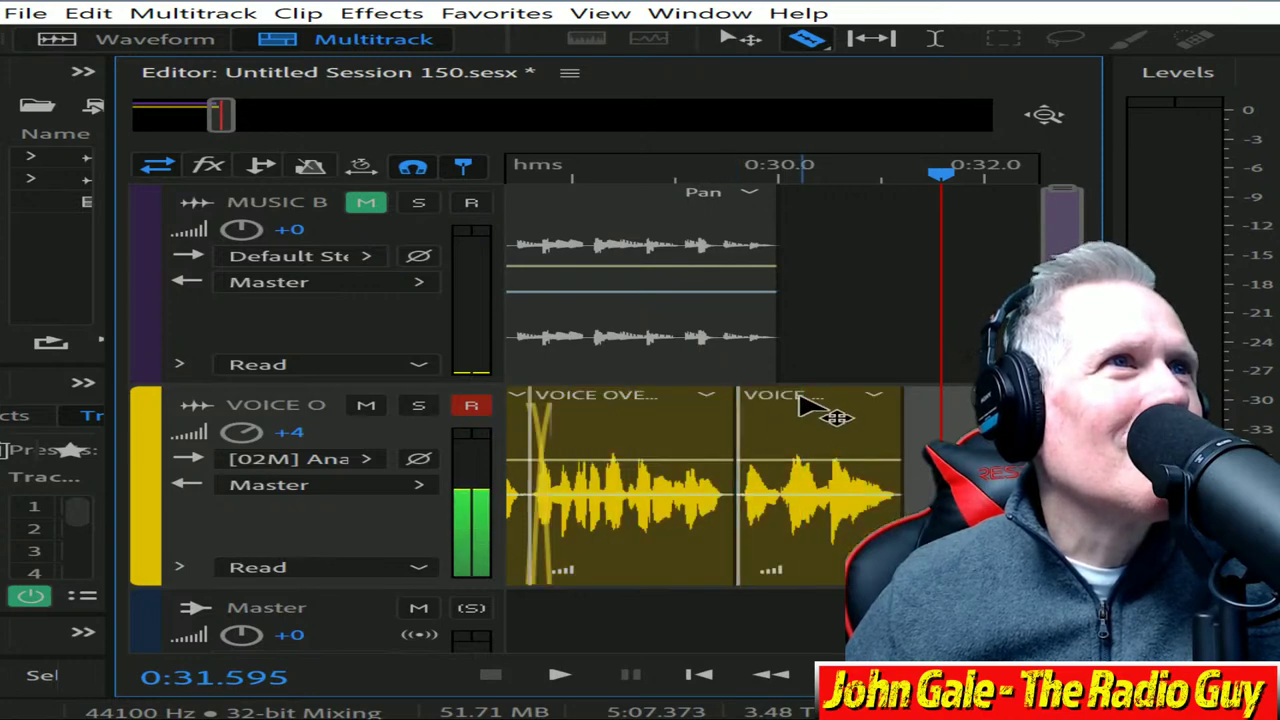
pyautogui.click(812, 409)
pyautogui.moveTo(788, 408); pyautogui.dragTo(785, 408)
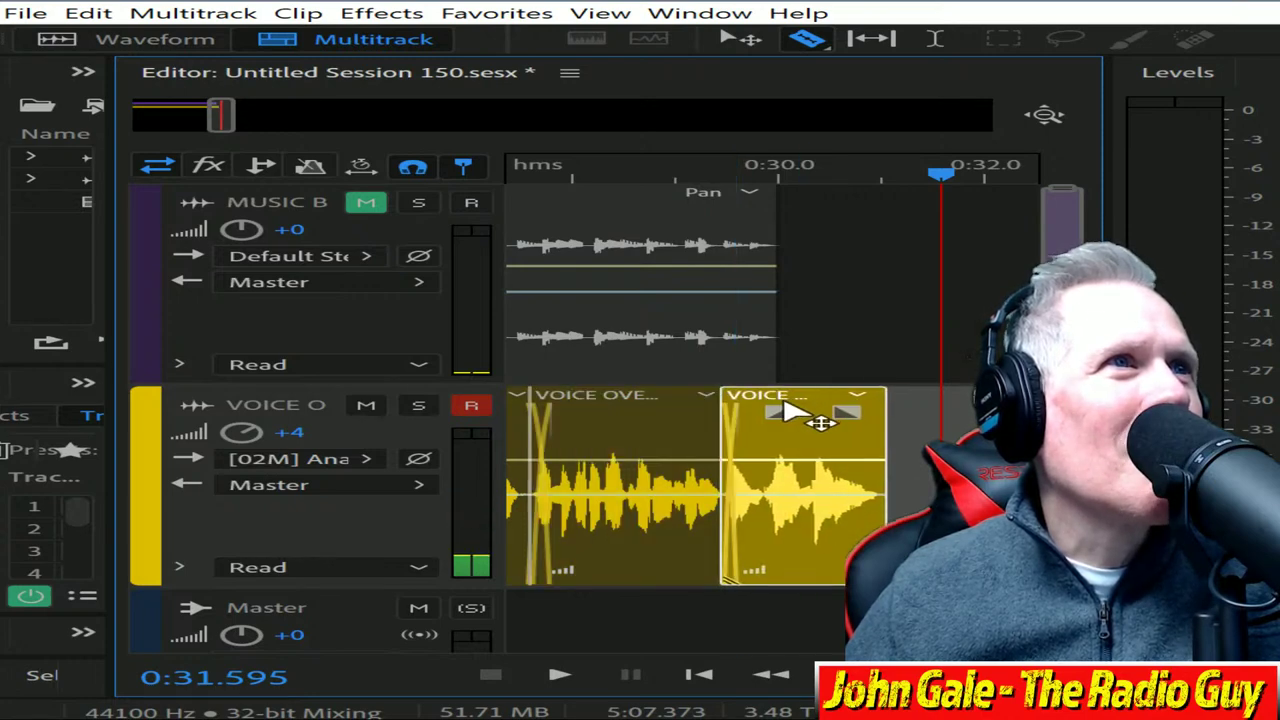
pyautogui.click(671, 168)
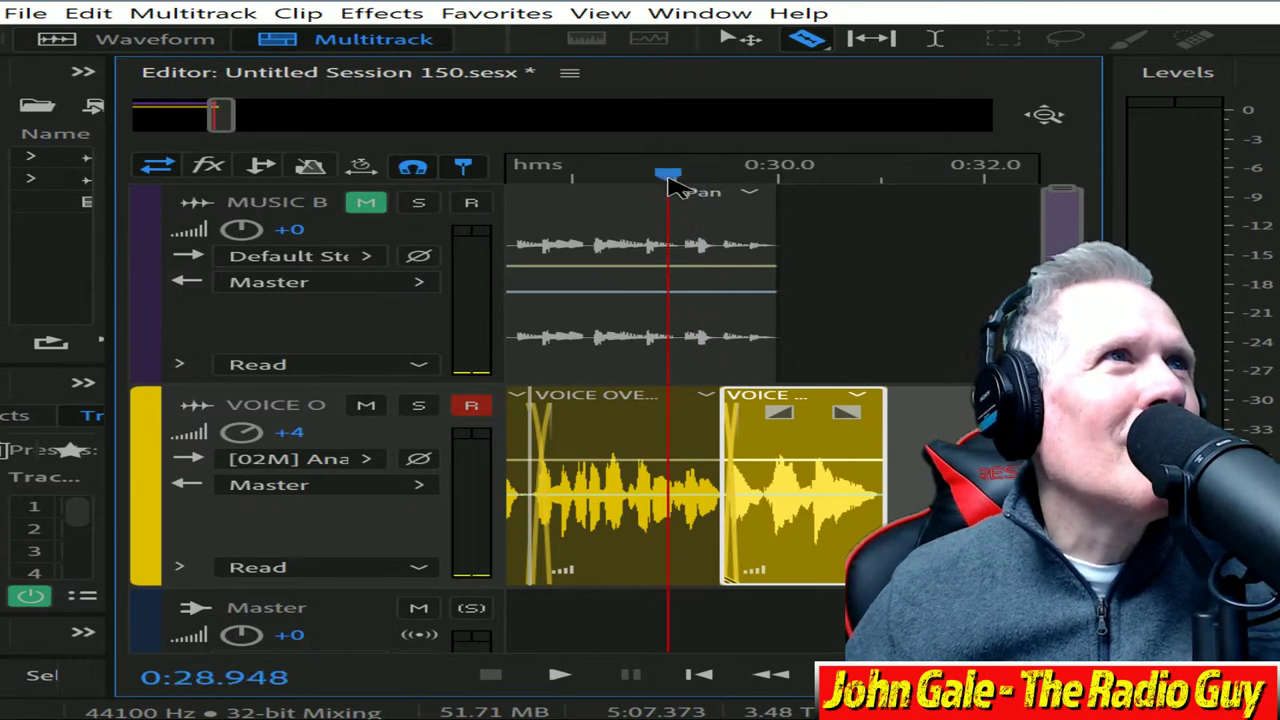
pyautogui.press('space')
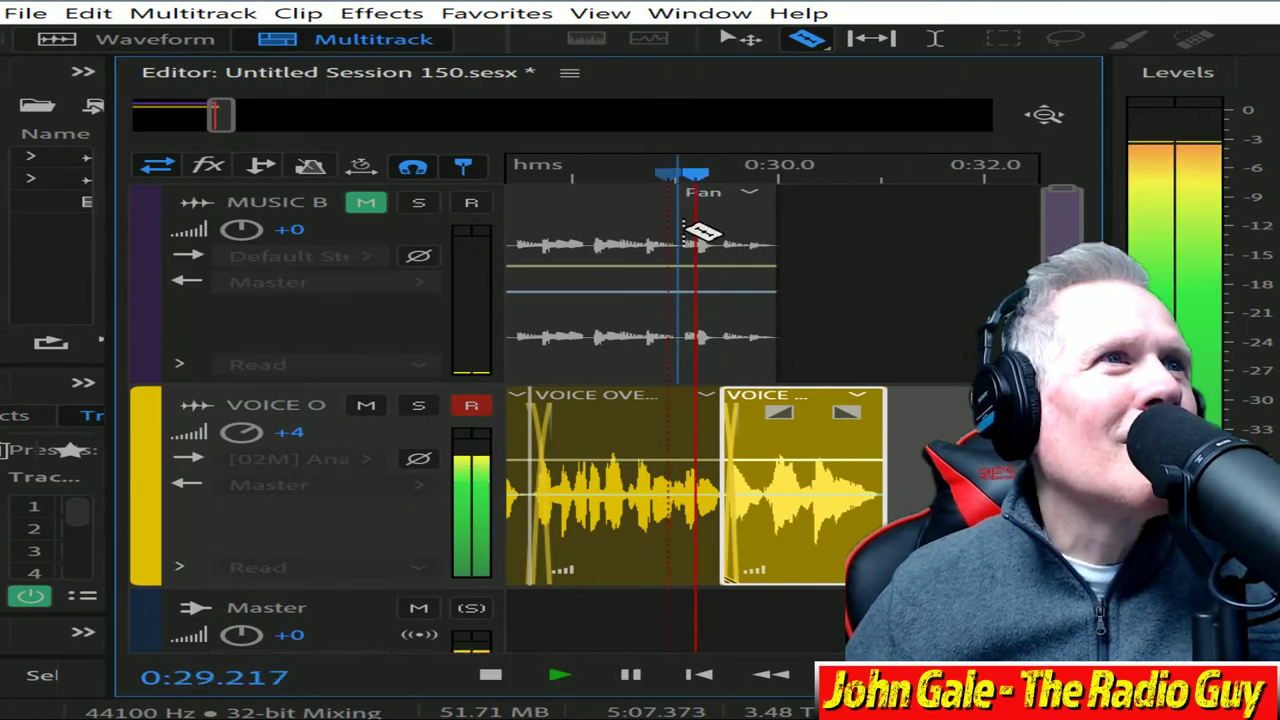
pyautogui.click(490, 675)
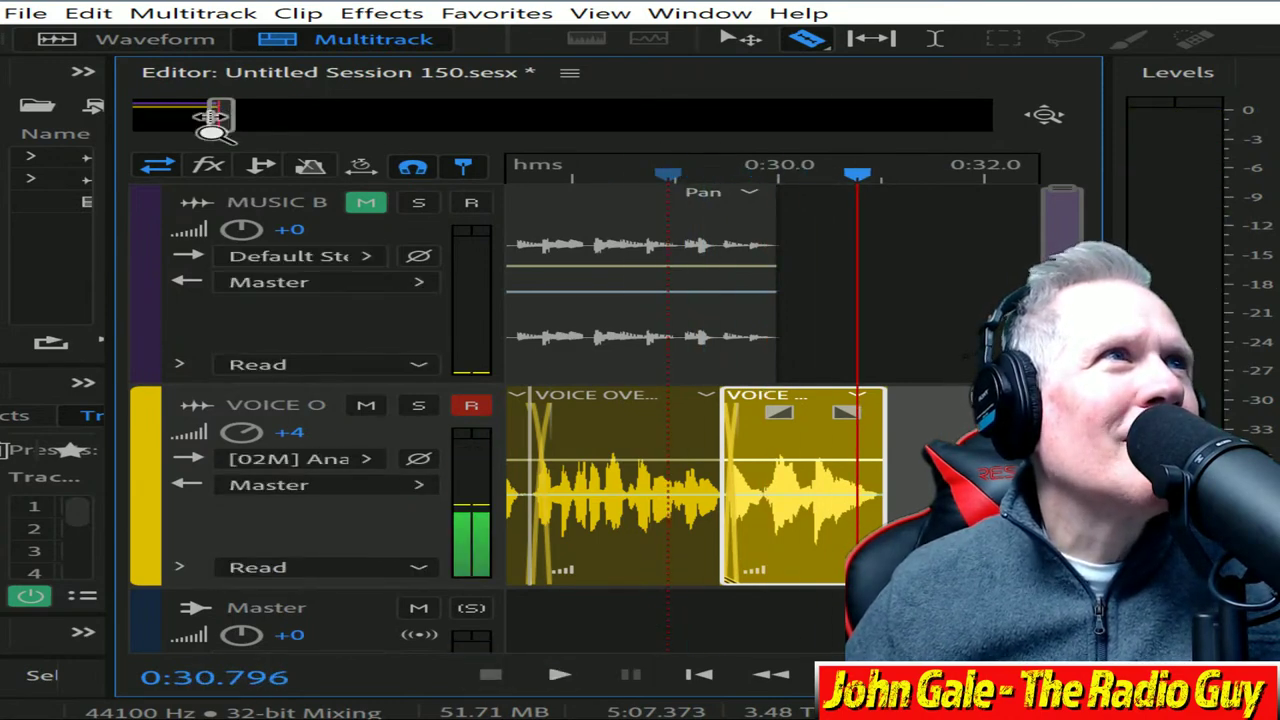
# Step: Unmute the music bed and mix the whole session down to a new file
pyautogui.moveTo(214, 114); pyautogui.dragTo(8, 114)
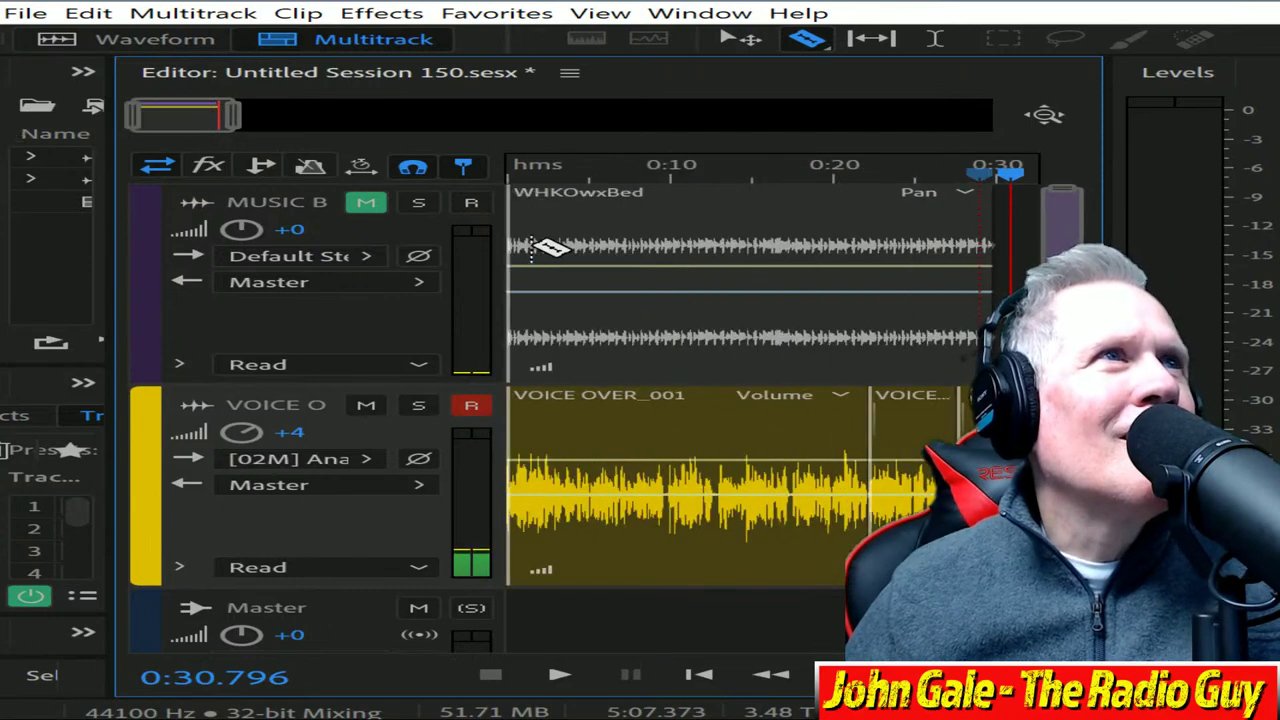
pyautogui.click(388, 203)
pyautogui.hotkey('shift', 'alt', 'm')
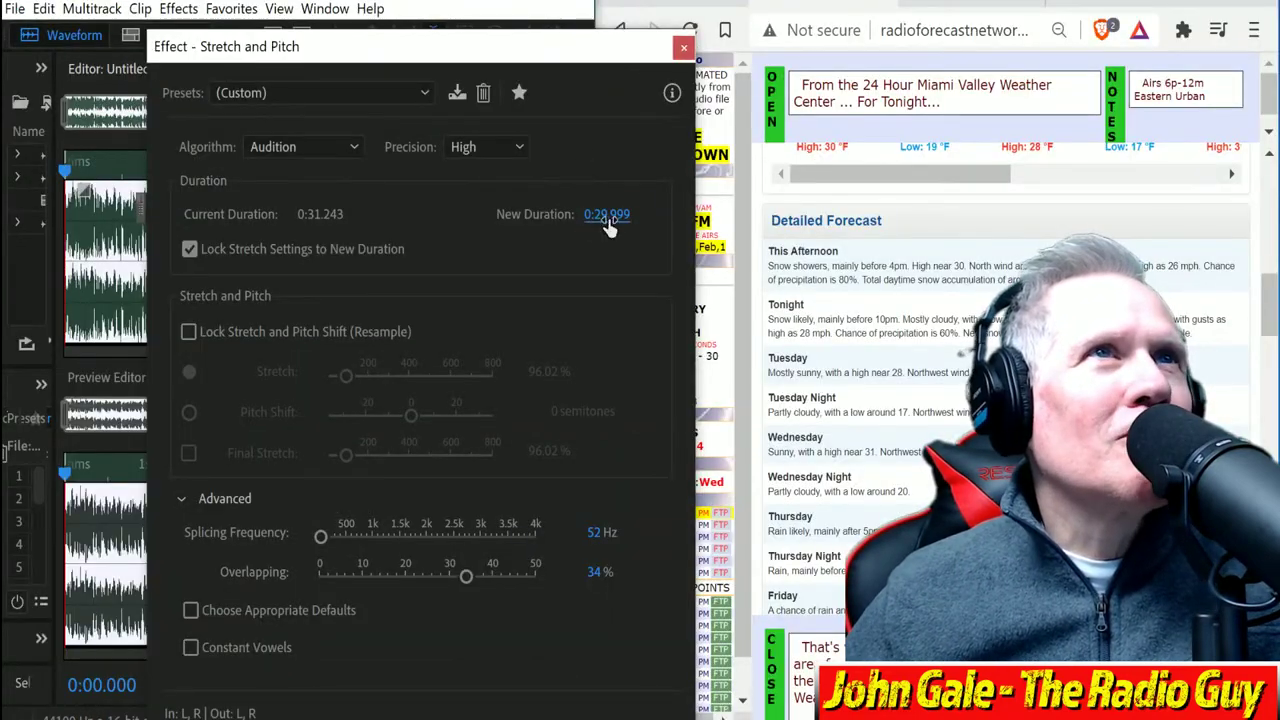
# Step: Stretch the mixdown to a new duration of 30 seconds with the Stretch and Pitch effect
pyautogui.write('30')
pyautogui.press('Return')
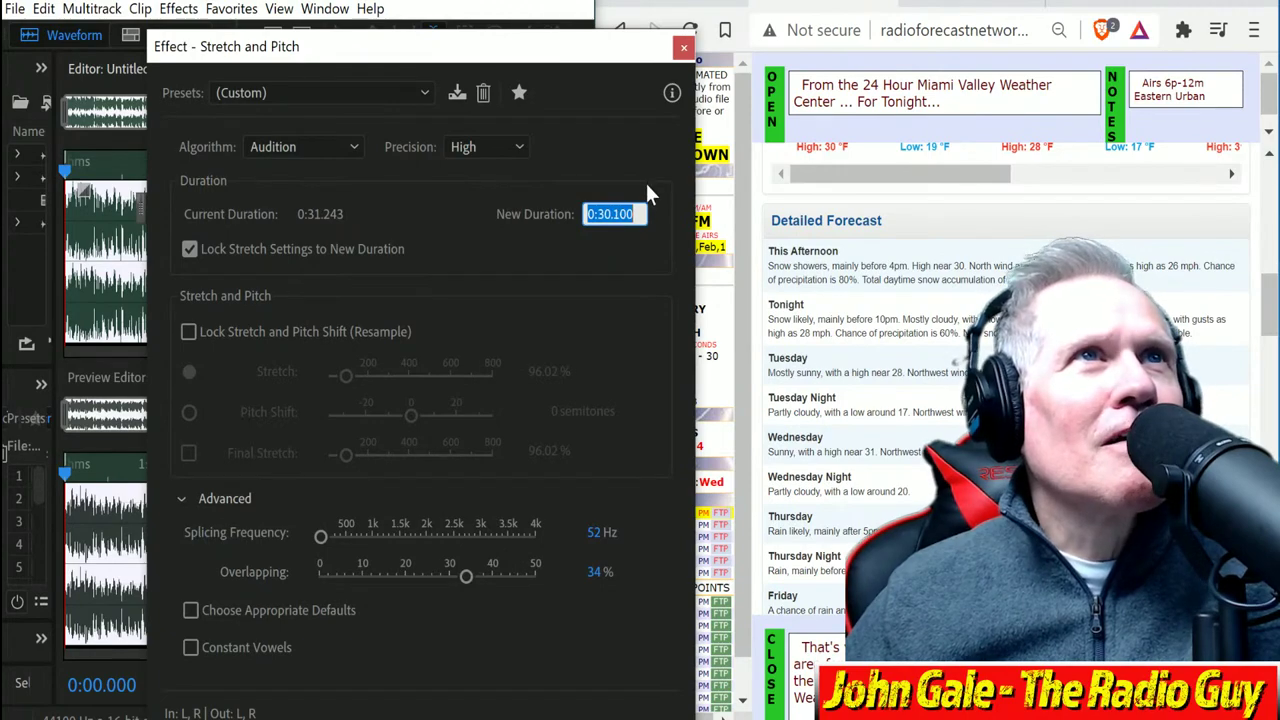
pyautogui.press('Return')
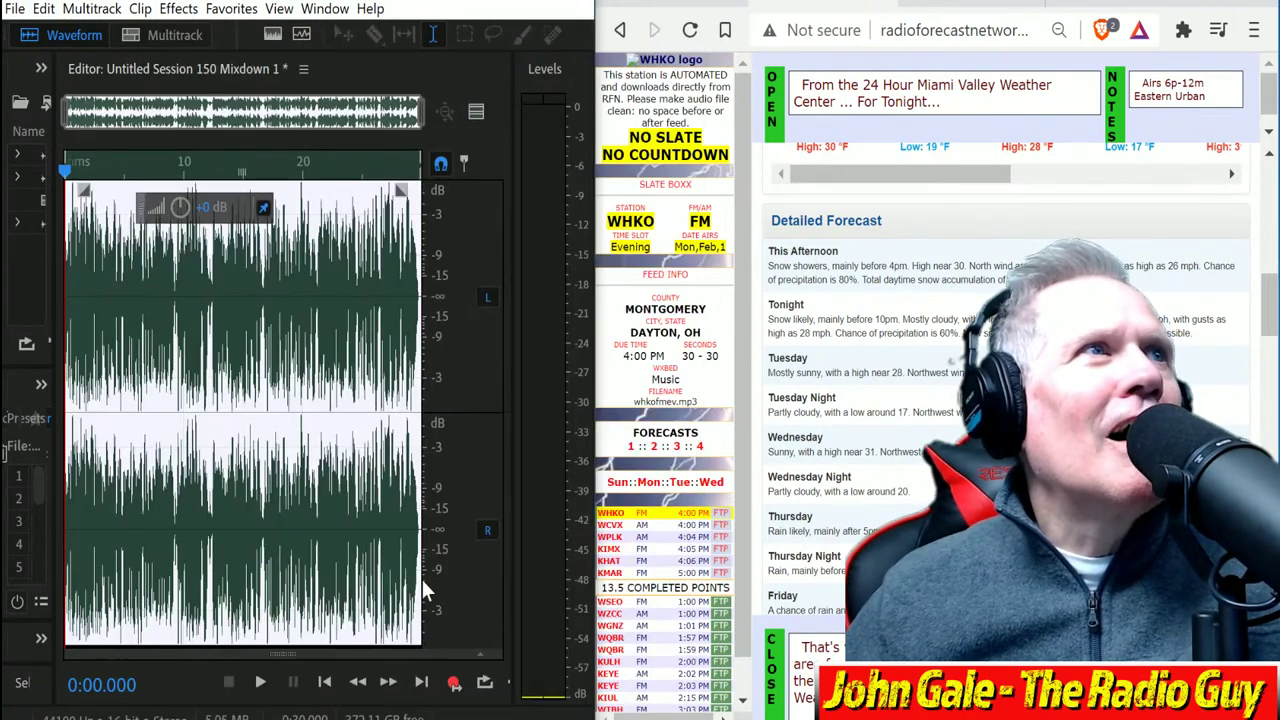
# Step: Play the stretched mixdown, and in the browser open WHKO's FTP upload page and copy the suggested file name
pyautogui.click(259, 686)
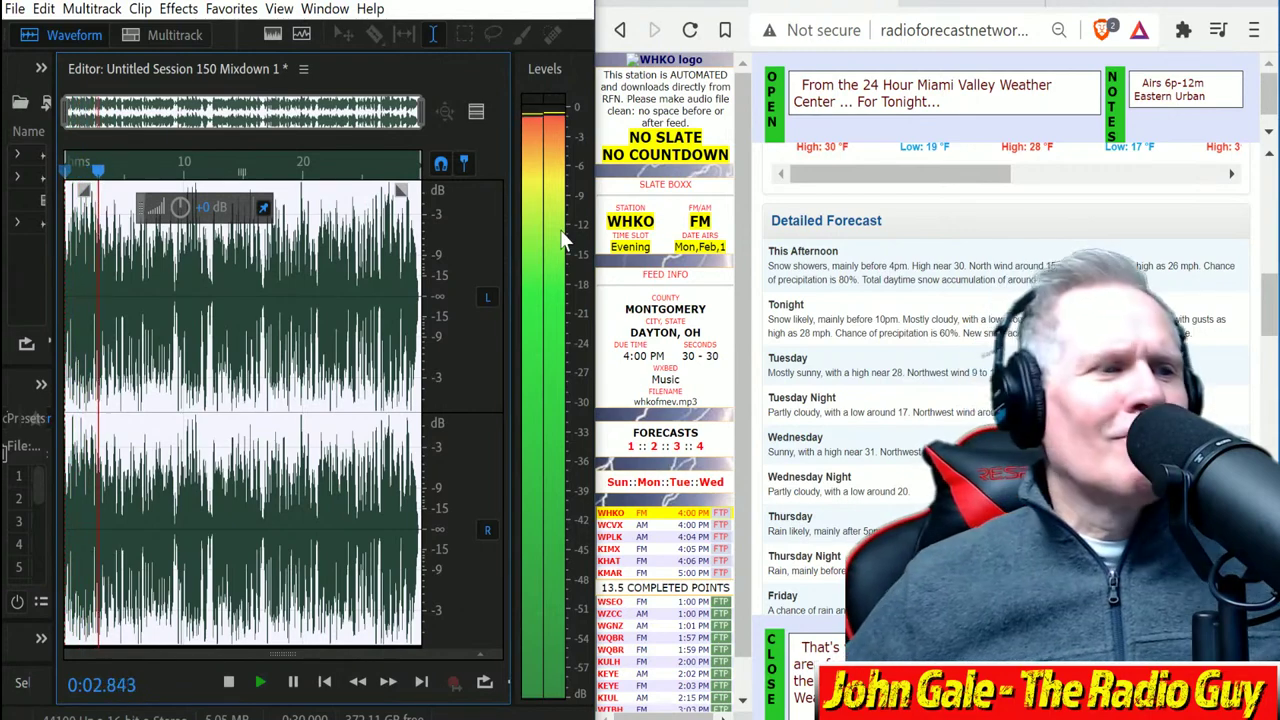
pyautogui.click(724, 526)
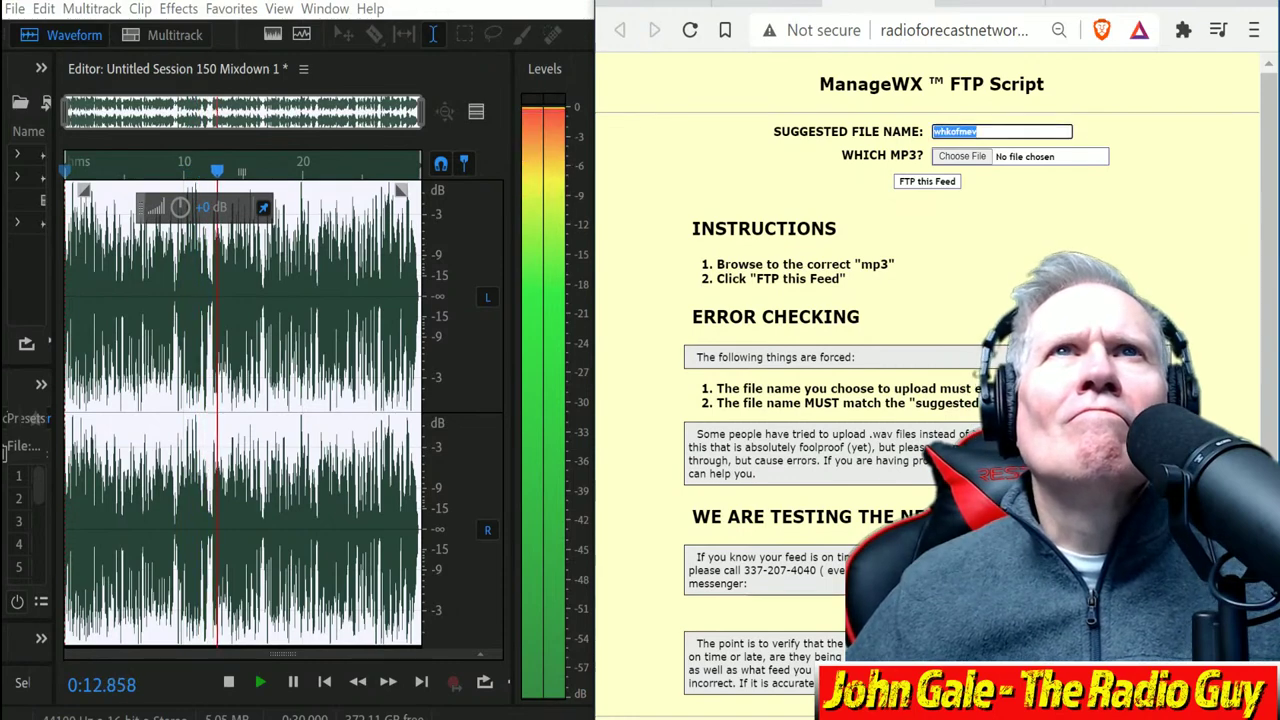
pyautogui.doubleClick(955, 131)
pyautogui.rightClick(970, 133)
pyautogui.click(1008, 152)
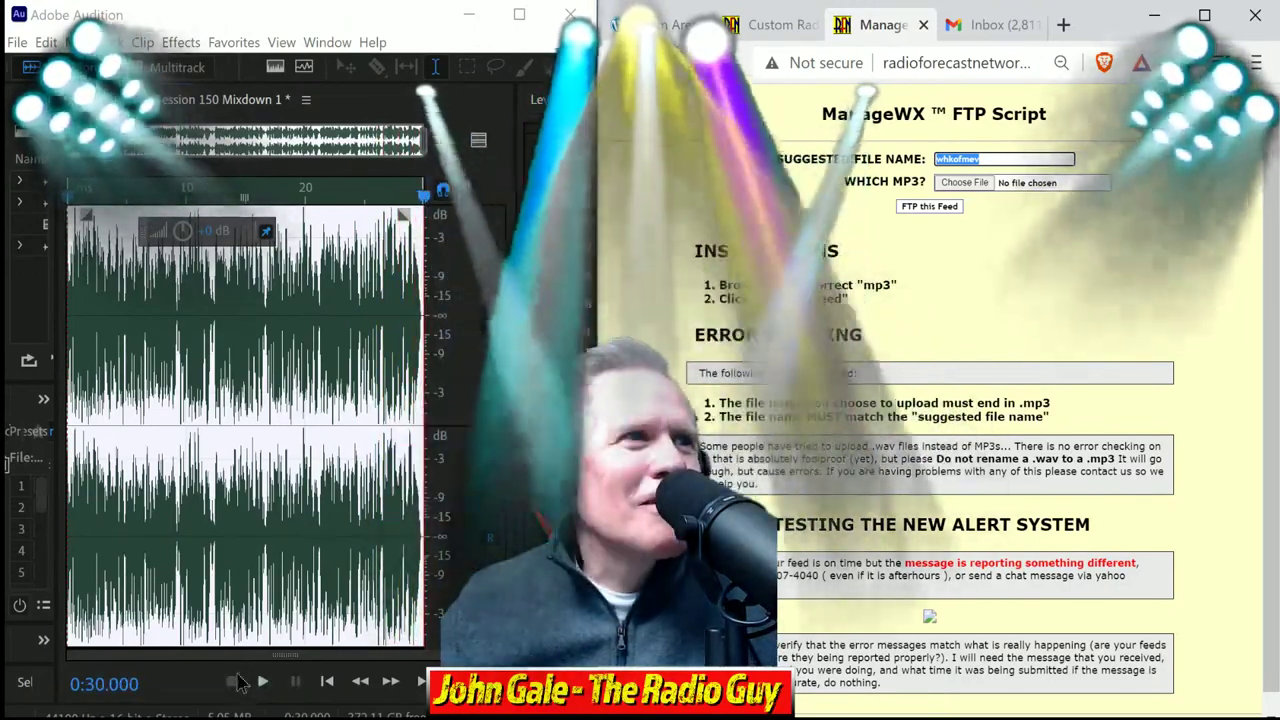
# Step: Return to Audition and export the mixdown to drive E: as whkofmev.mp3 in MP3 128 Kbps format
pyautogui.click(384, 6)
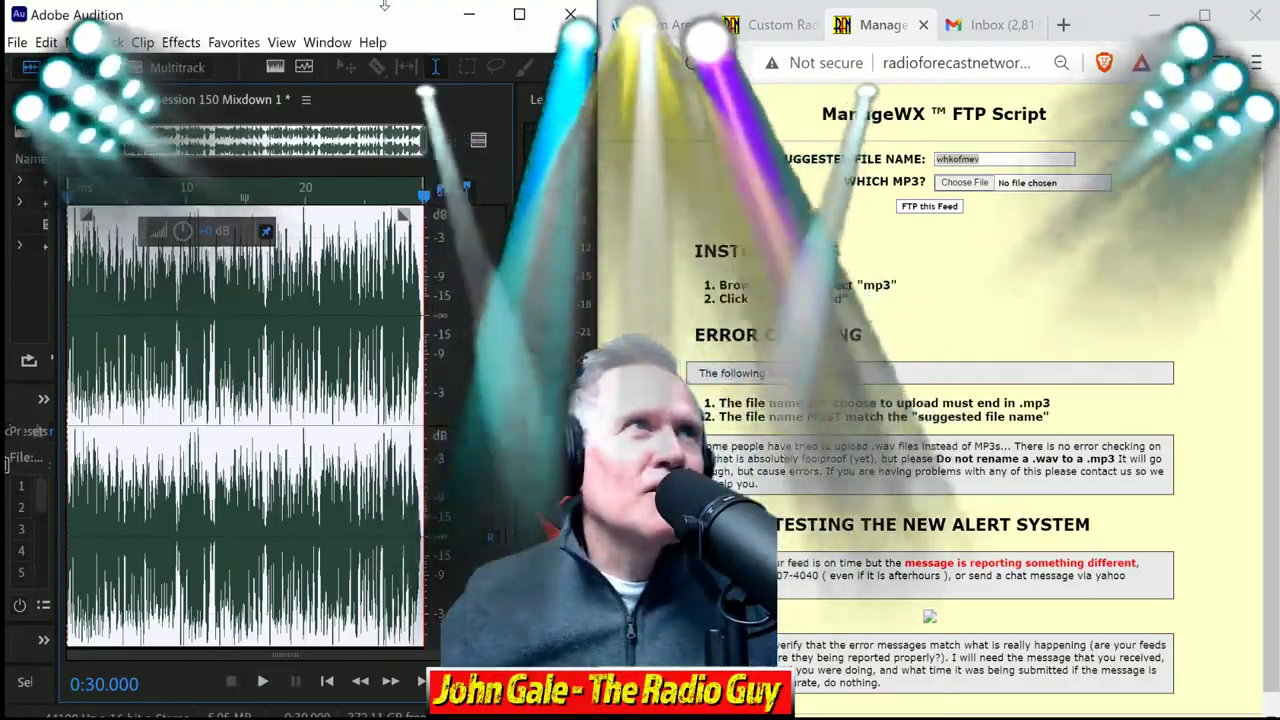
pyautogui.doubleClick(384, 6)
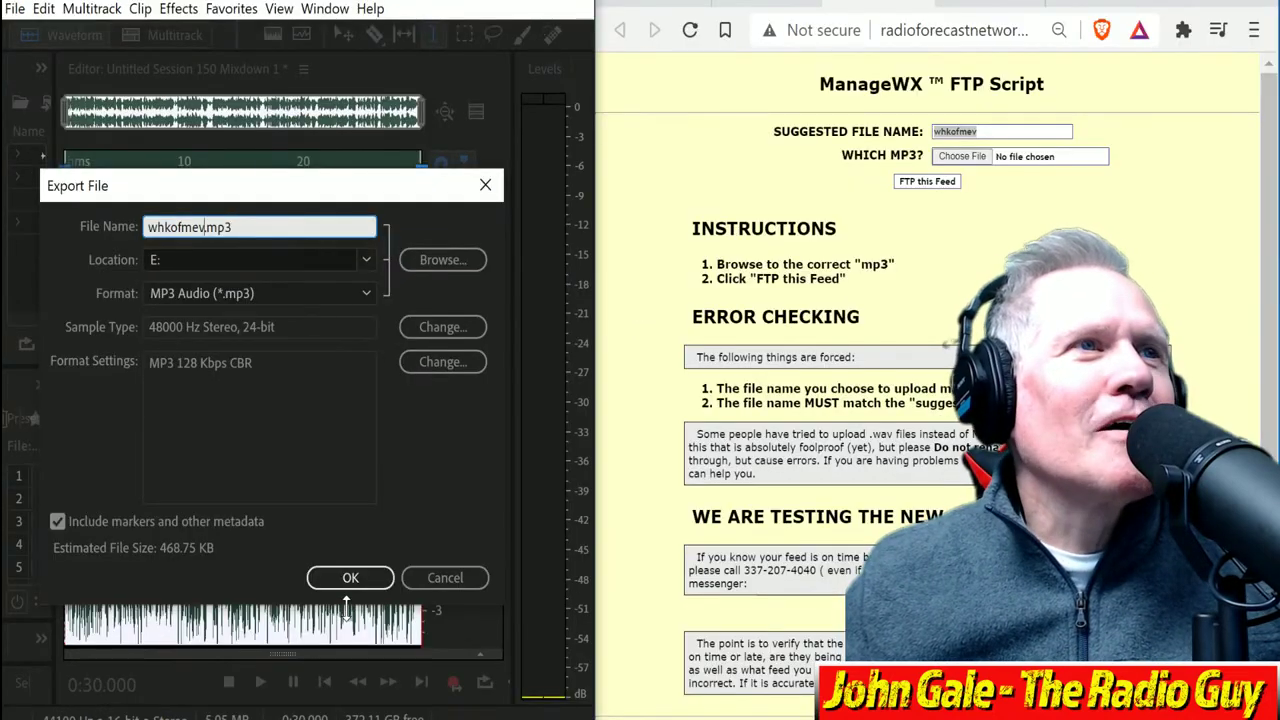
pyautogui.click(350, 578)
pyautogui.click(352, 431)
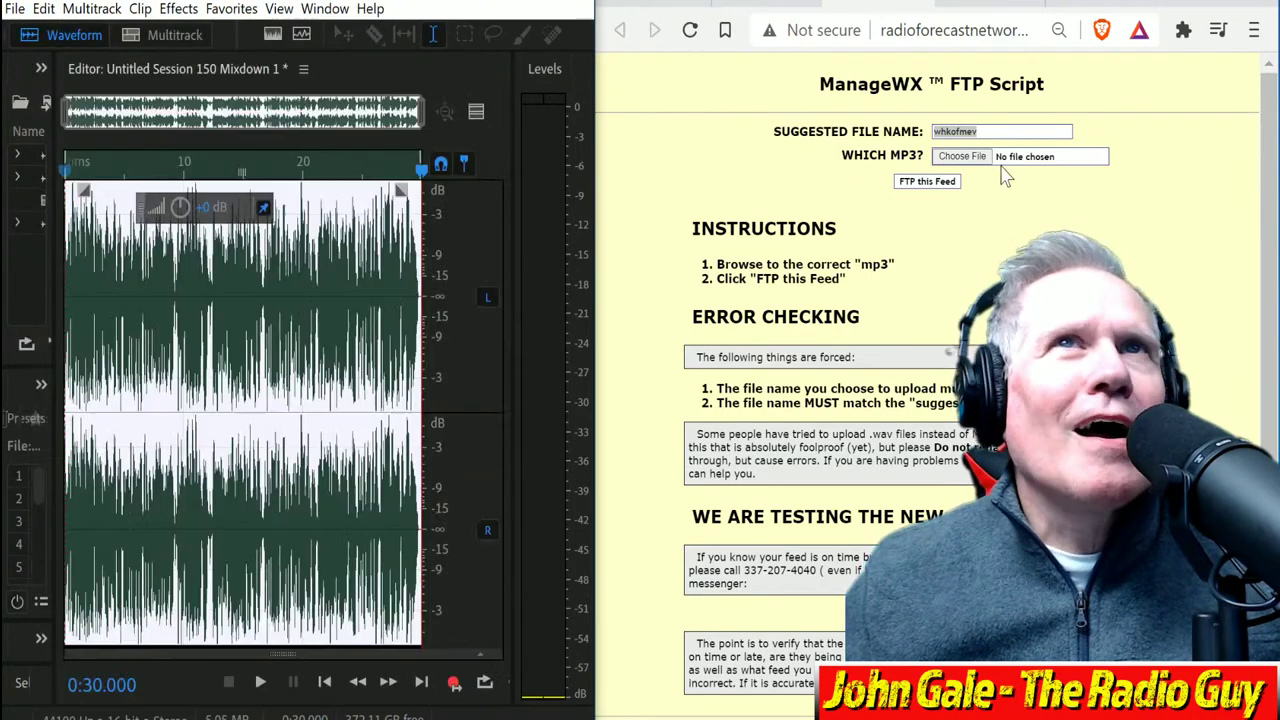
# Step: Choose whkofmev.mp3 from drive E: on the FTP page and upload it as WHKO's feed
pyautogui.click(962, 156)
pyautogui.click(850, 130)
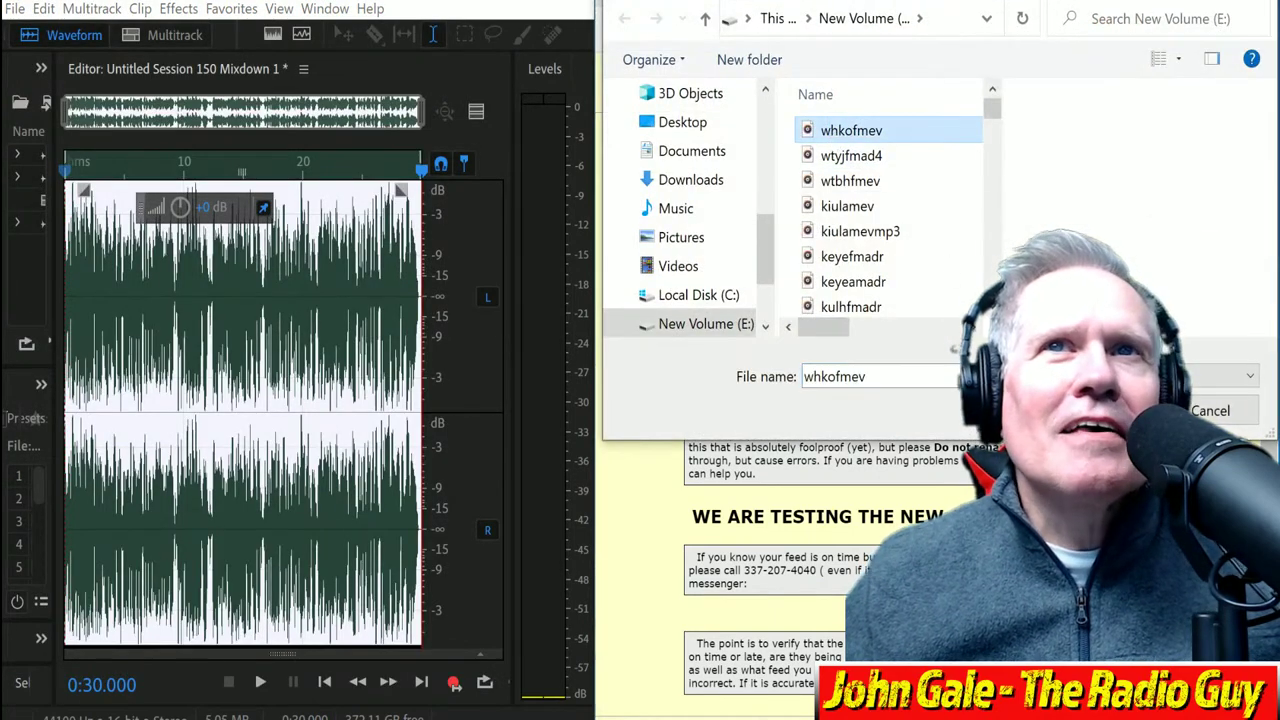
pyautogui.press('Return')
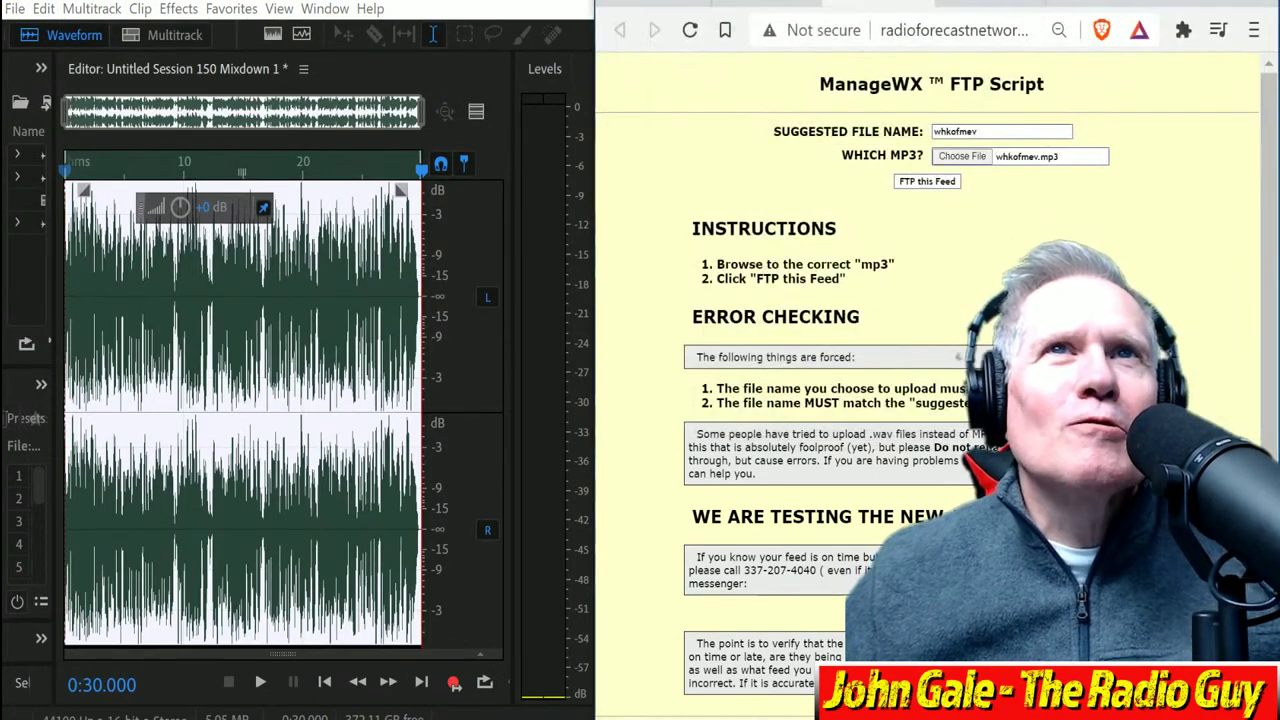
pyautogui.click(924, 184)
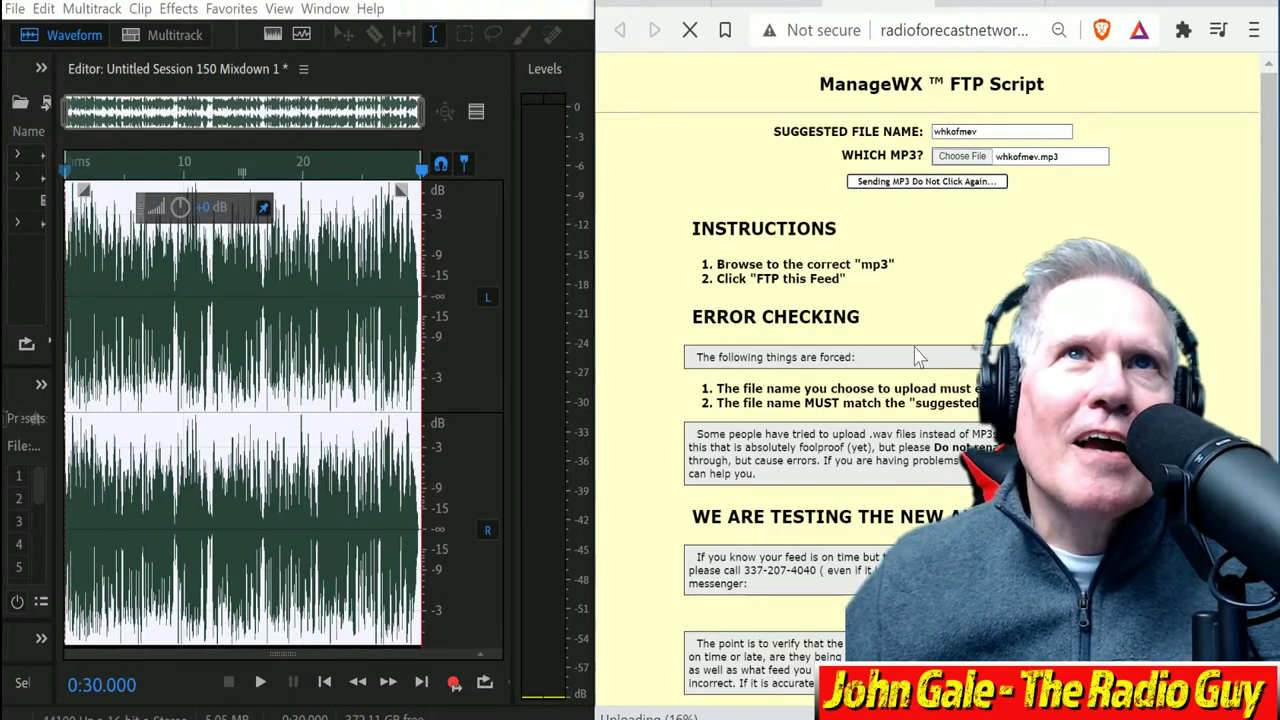
pyautogui.click(888, 370)
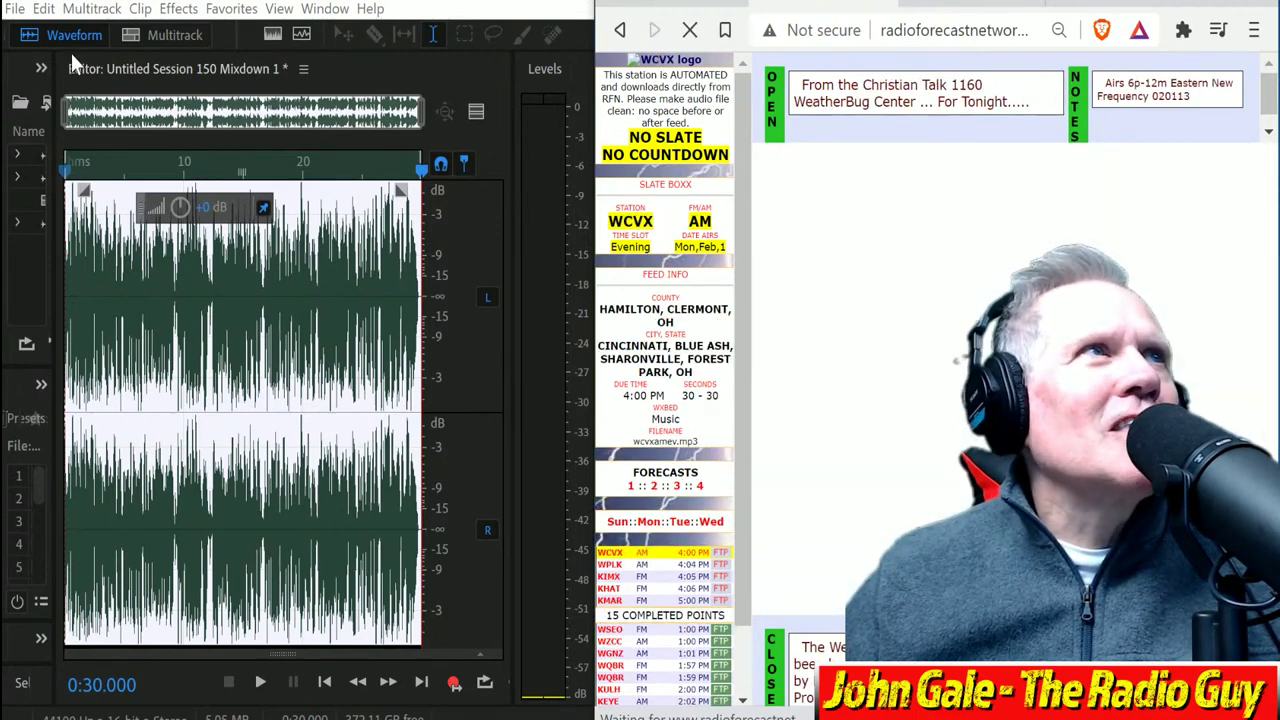
# Step: Return to Audition and close all open files without saving any changes
pyautogui.click(15, 8)
pyautogui.click(114, 176)
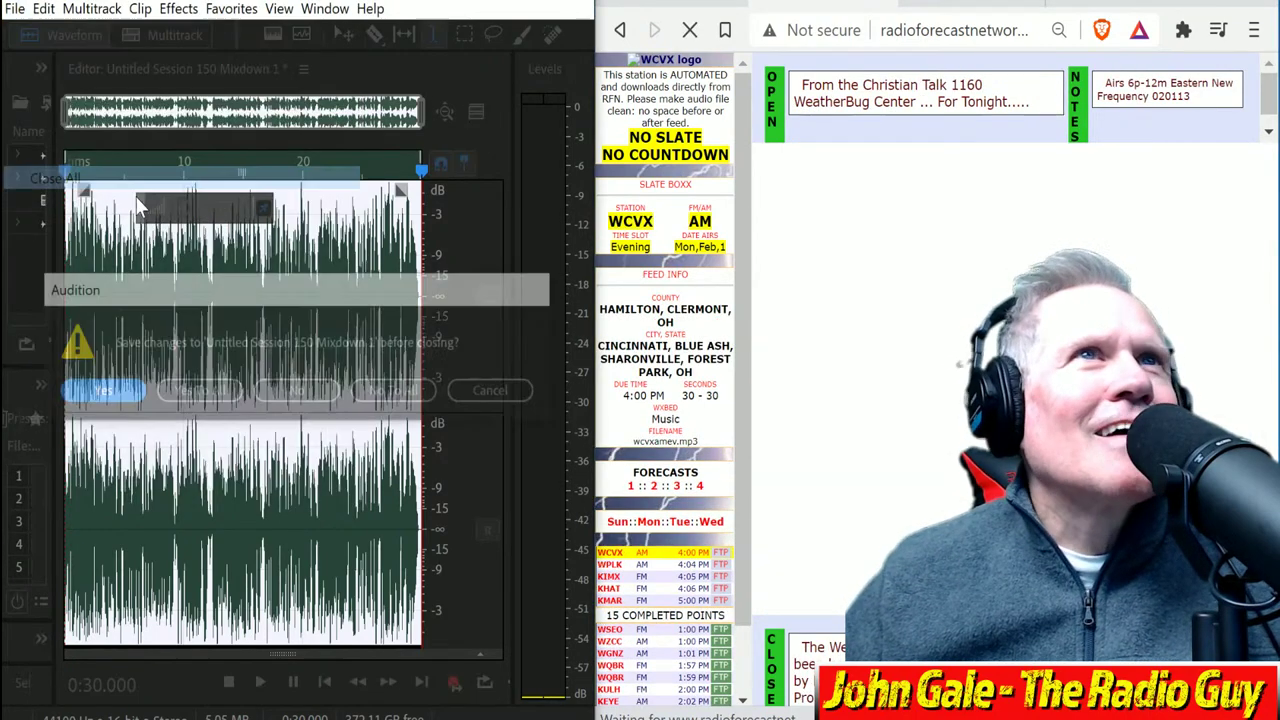
pyautogui.click(401, 394)
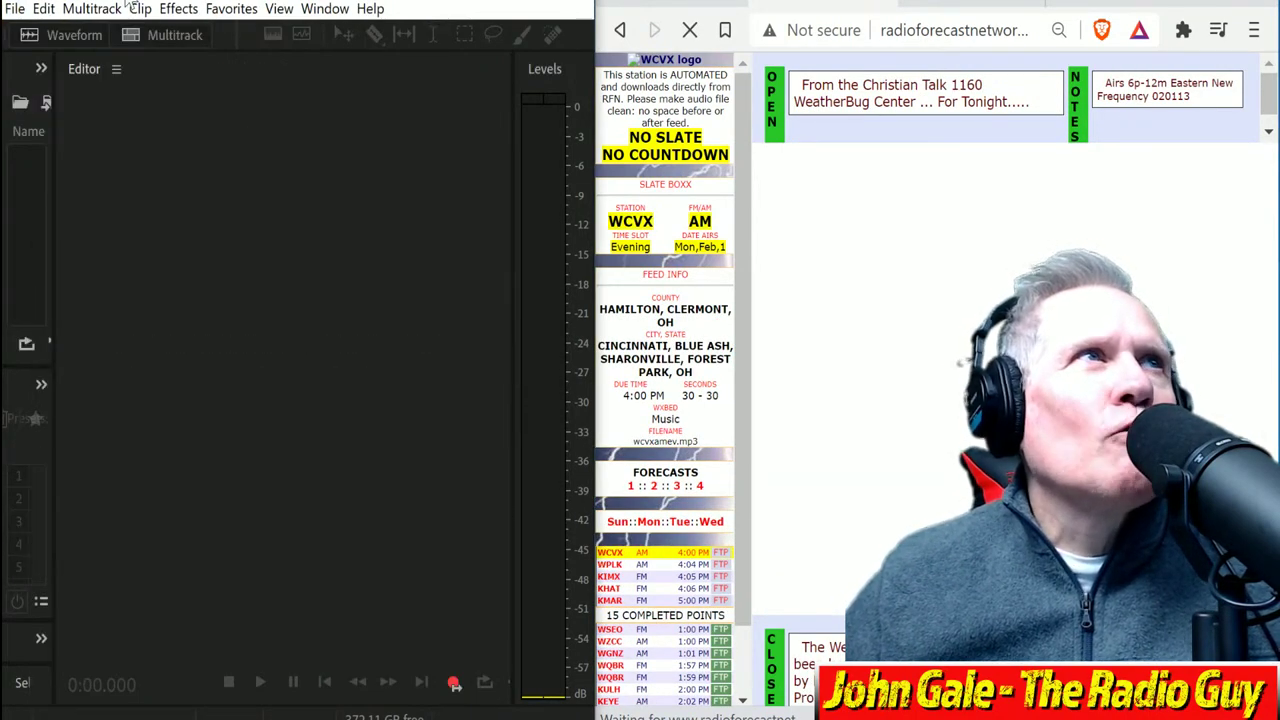
# Step: Create a new multitrack session on drive E: named Untitled Session 151 from the WCVX template
pyautogui.click(168, 36)
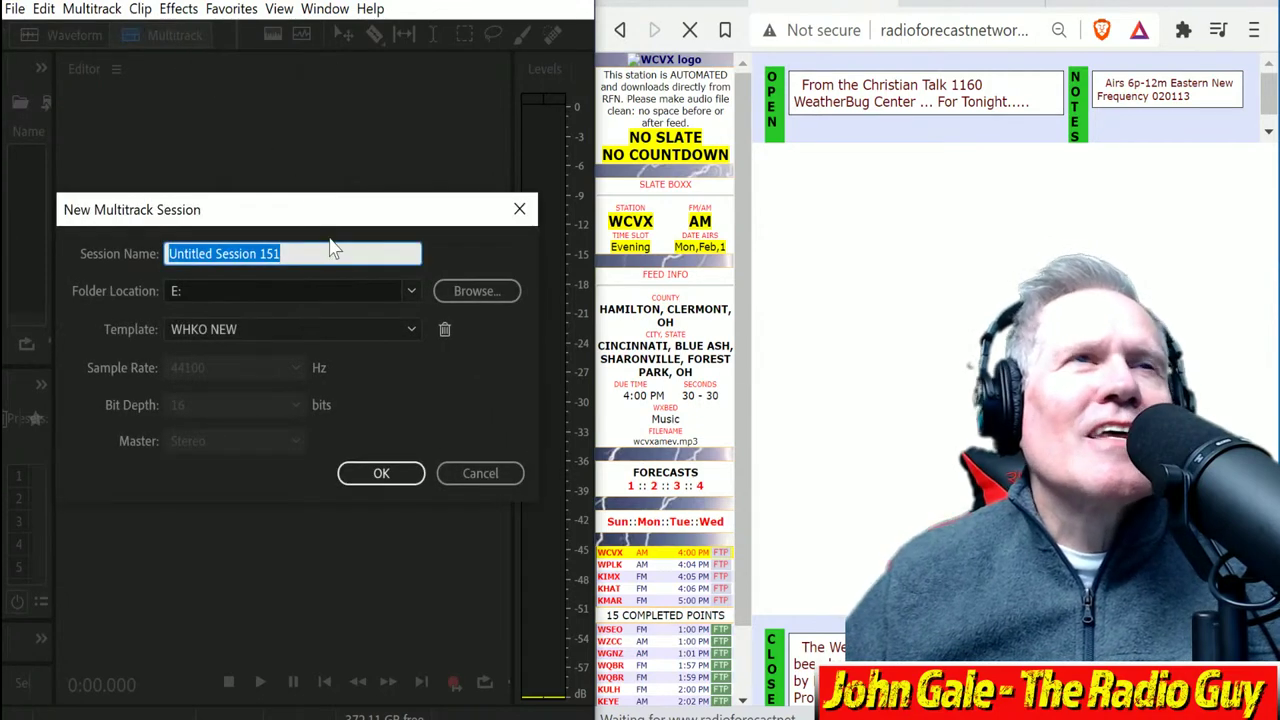
pyautogui.click(376, 333)
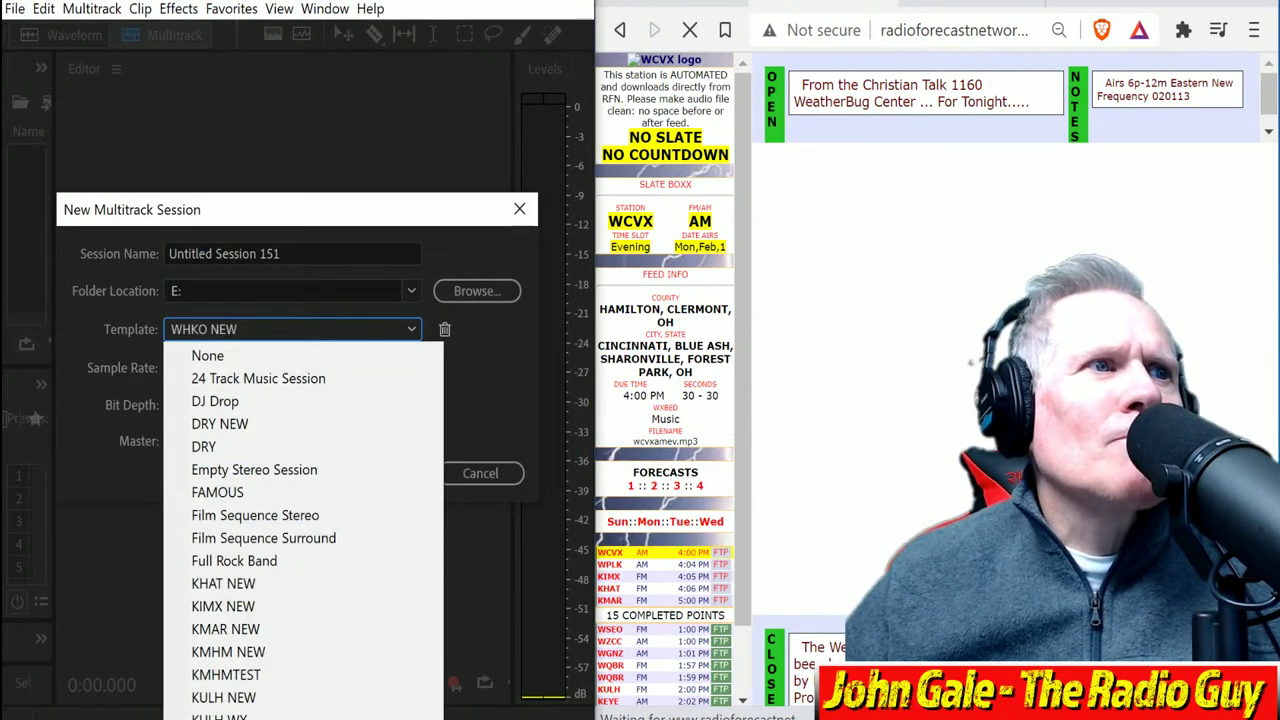
pyautogui.press('w')
pyautogui.press('Return')
pyautogui.click(390, 474)
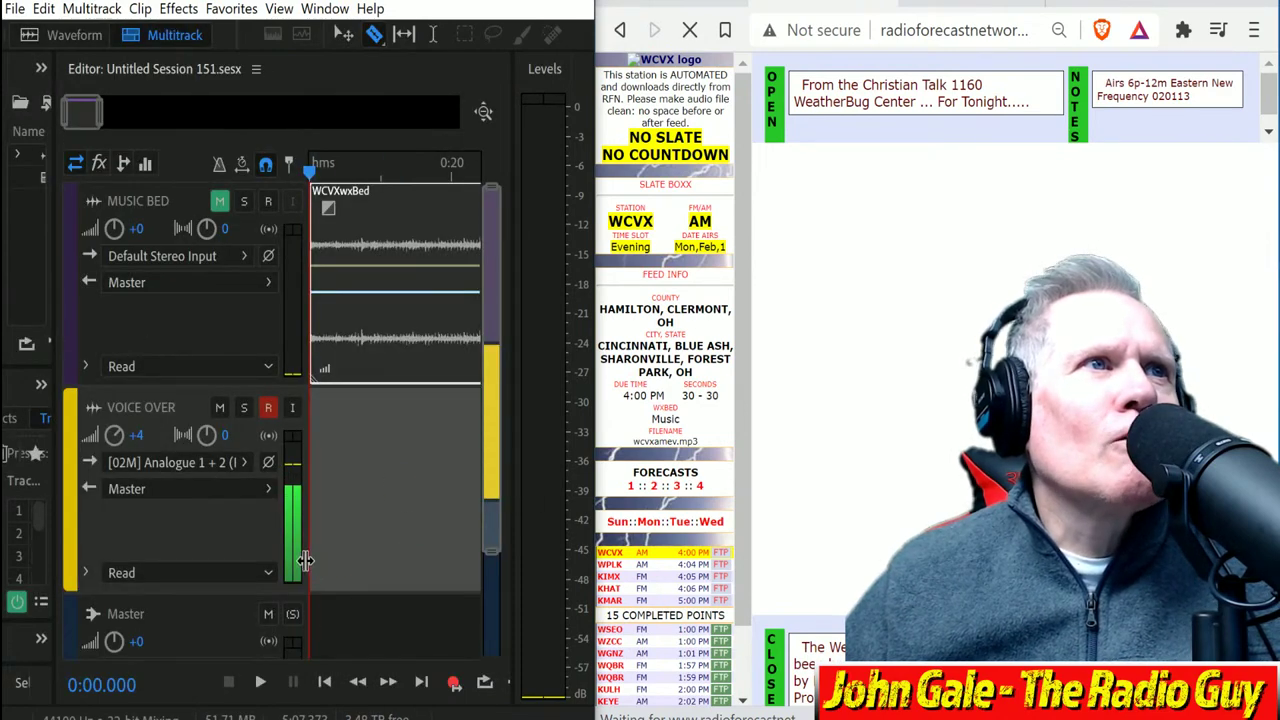
# Step: Record the WCVX voice-over, reading the detailed forecast from forecast source 1 and timing the read with the page's stopwatch
pyautogui.moveTo(305, 560); pyautogui.dragTo(236, 560)
pyautogui.click(455, 690)
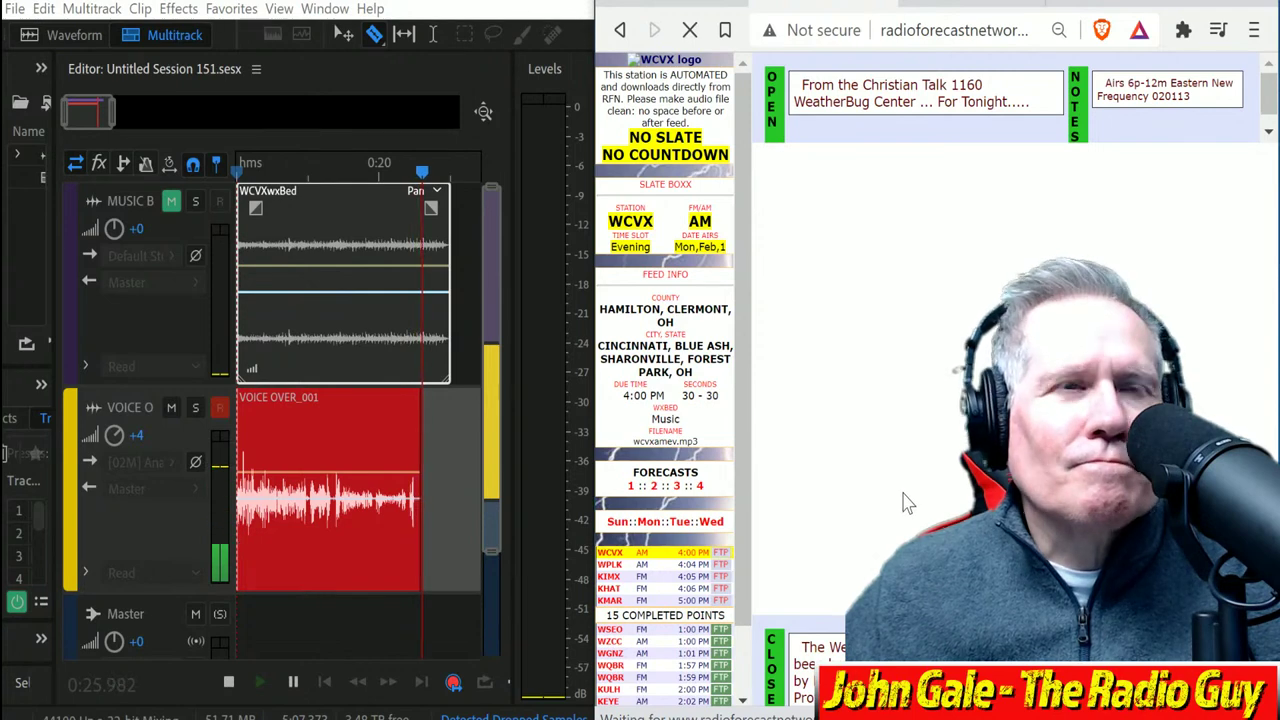
pyautogui.click(653, 486)
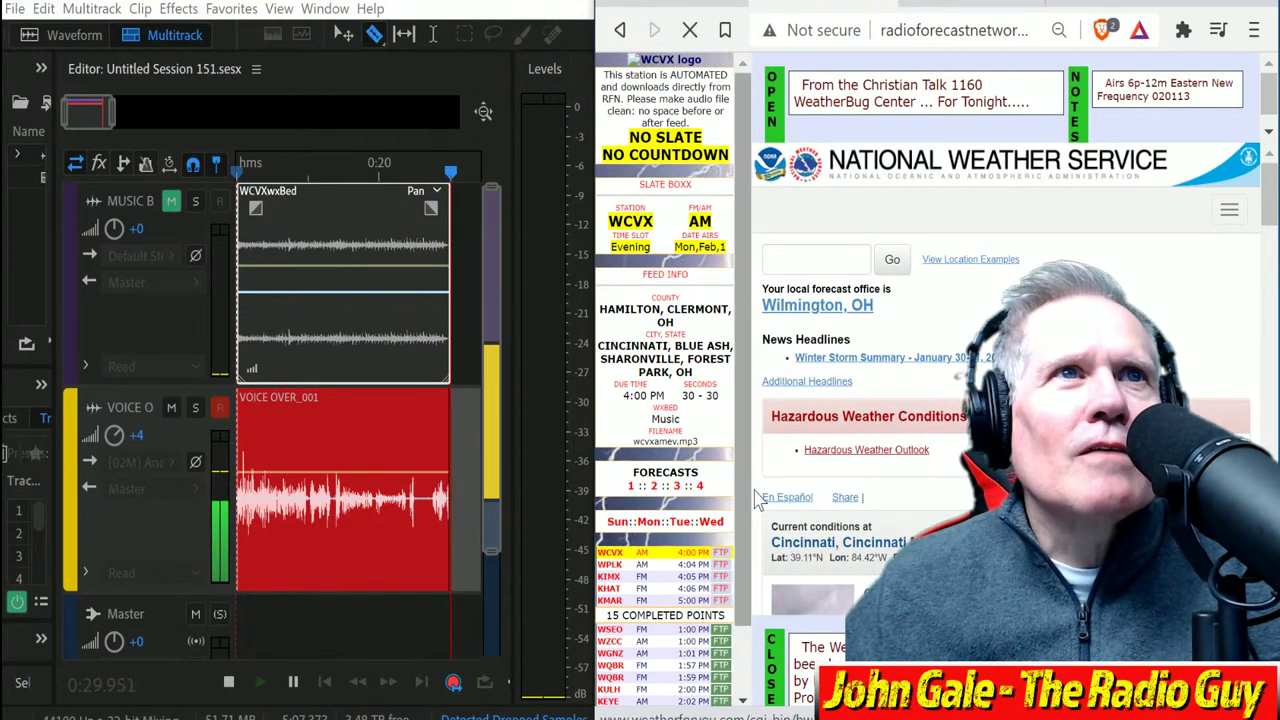
pyautogui.click(631, 486)
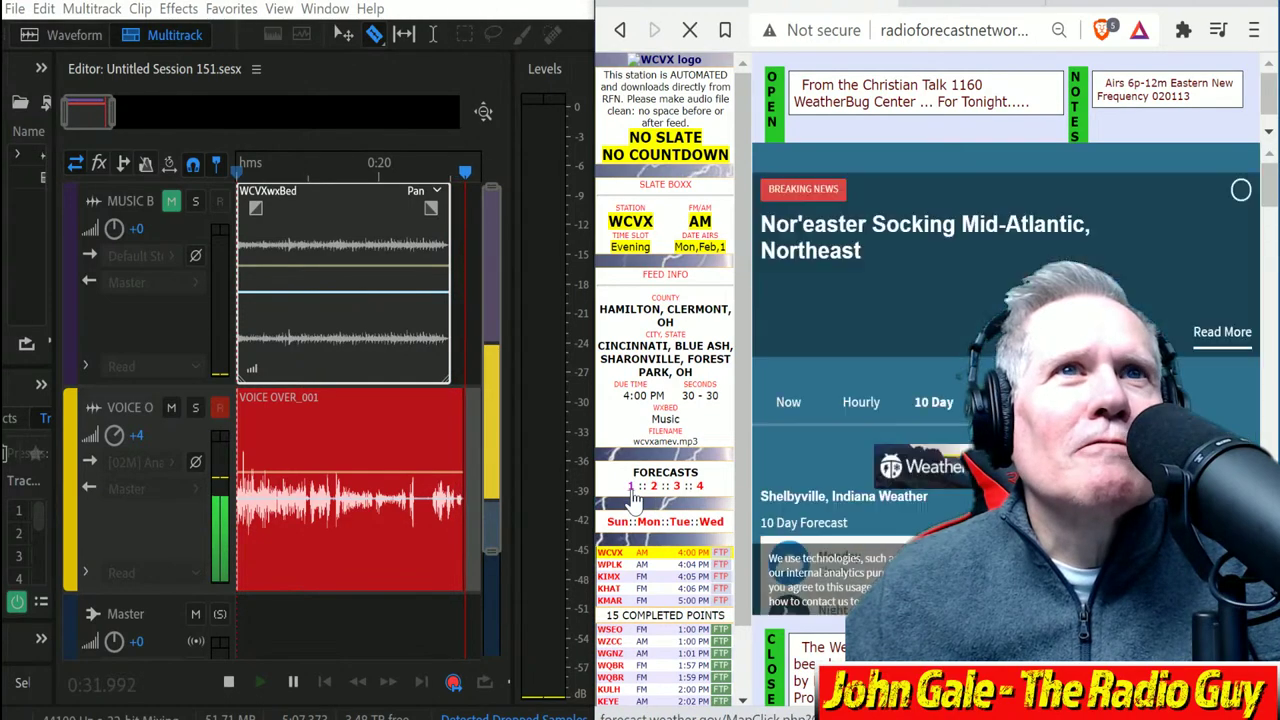
pyautogui.scroll(-4, 1000, 400)
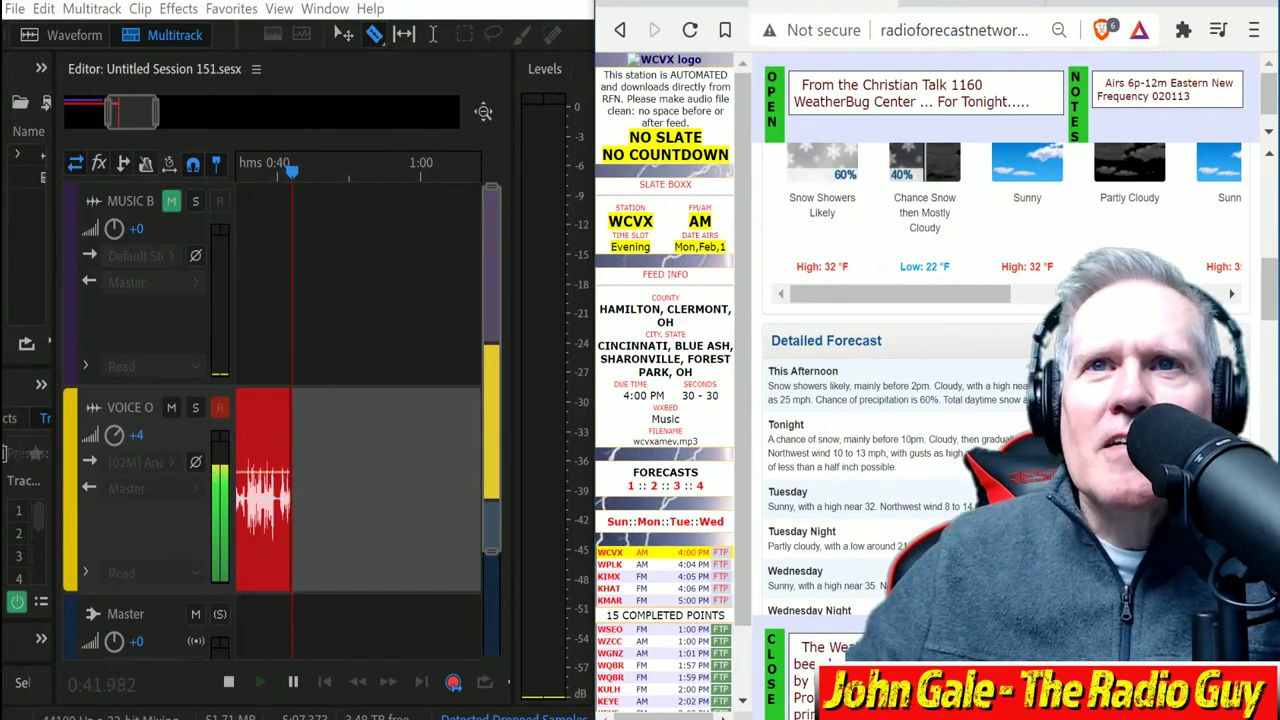
pyautogui.scroll(-3, 680, 370)
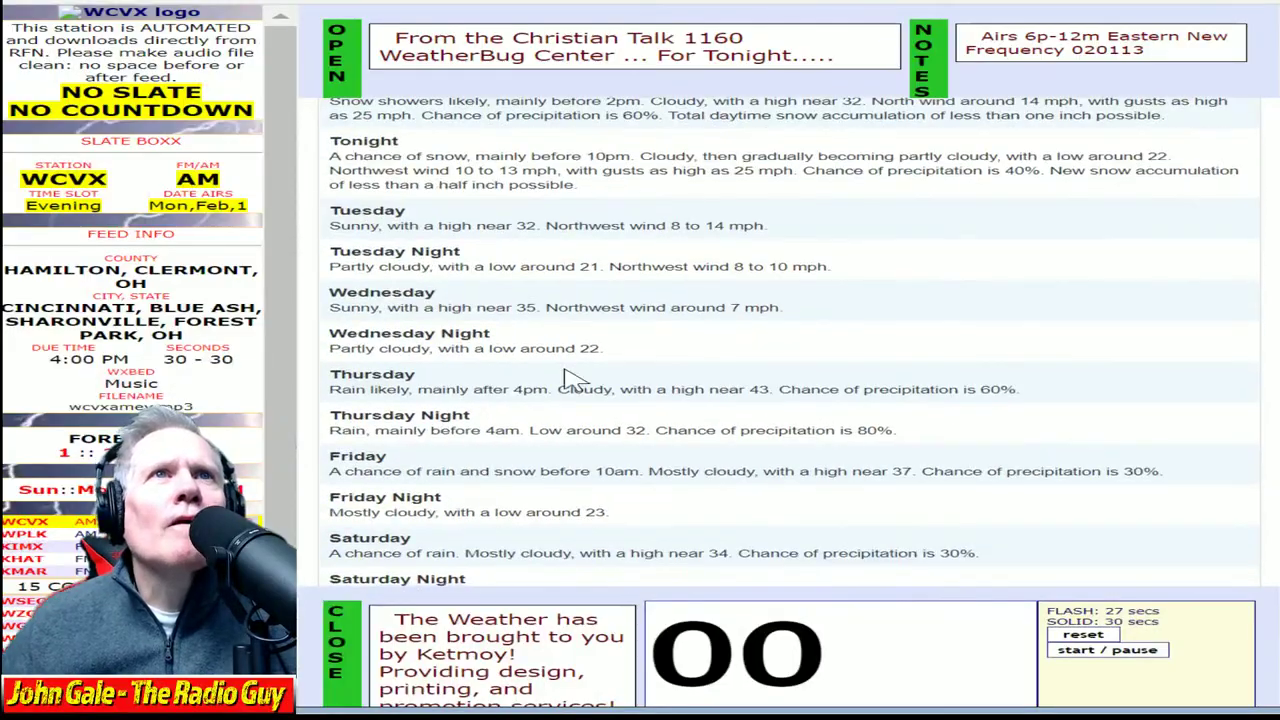
pyautogui.click(1152, 656)
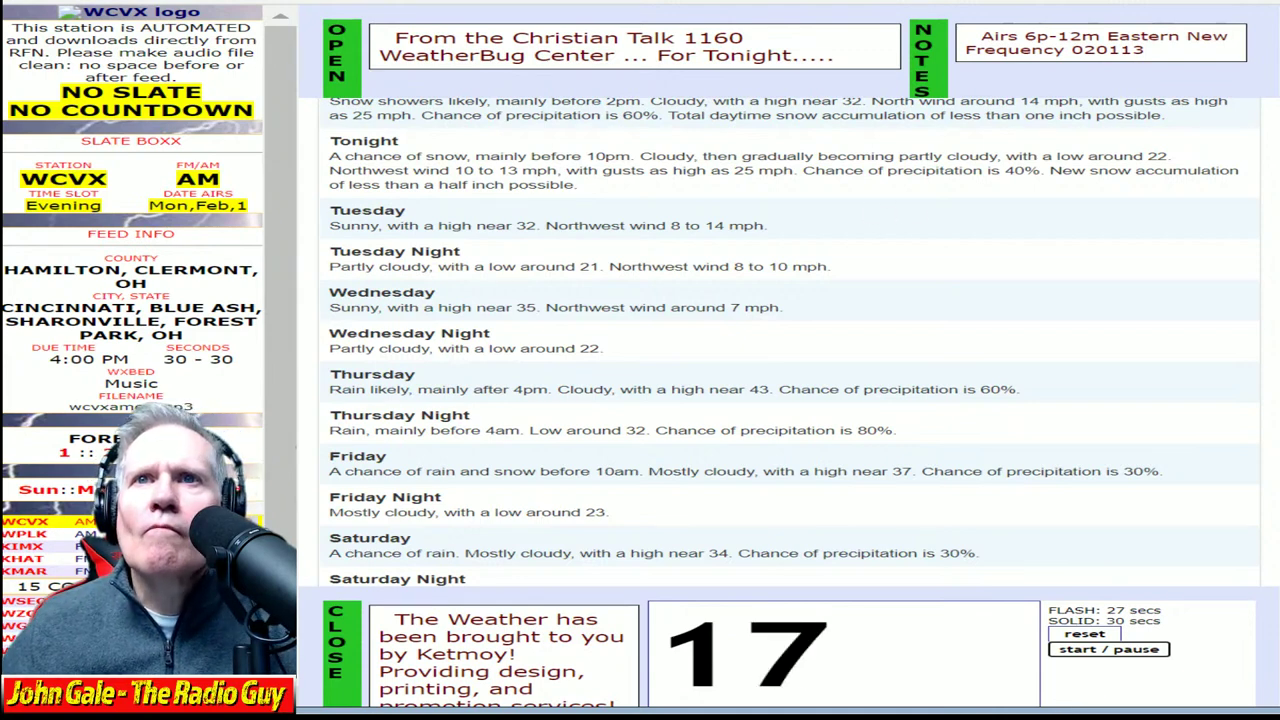
pyautogui.click(1090, 636)
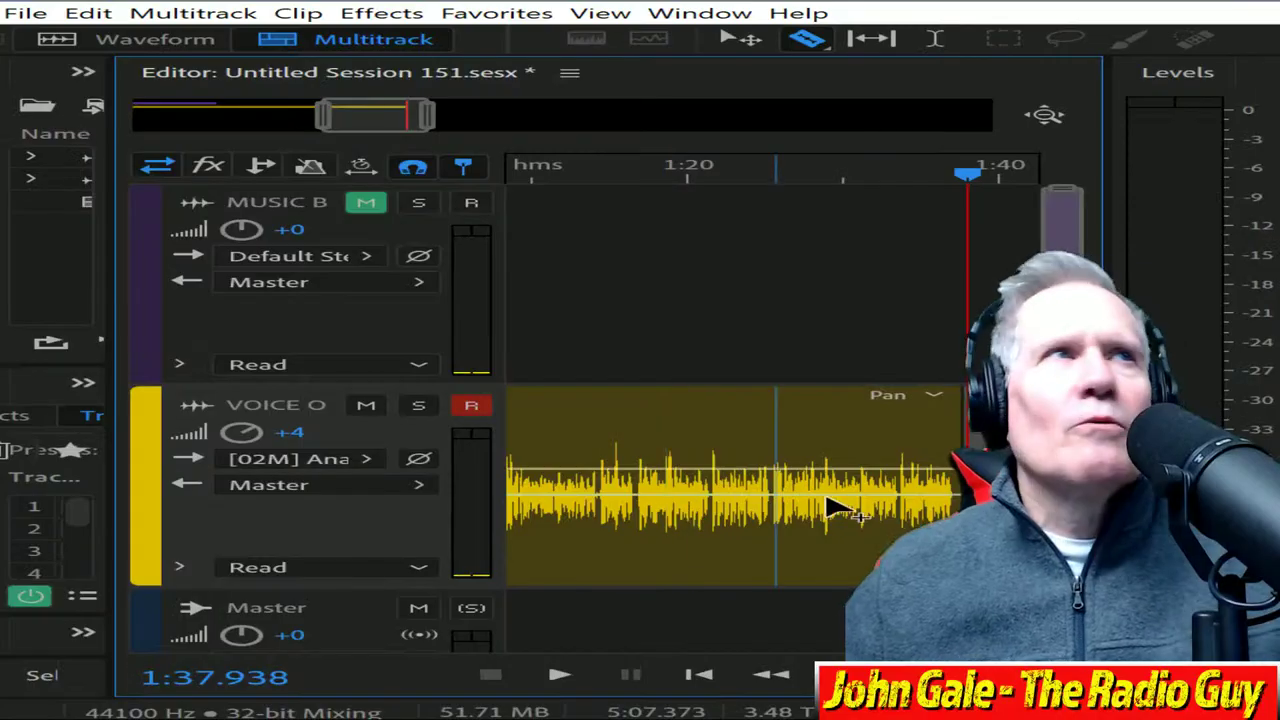
# Step: Split the voice-over where the final read begins, at about 1:07, delete everything before it and move the rest to the session start
pyautogui.moveTo(350, 115); pyautogui.dragTo(306, 115)
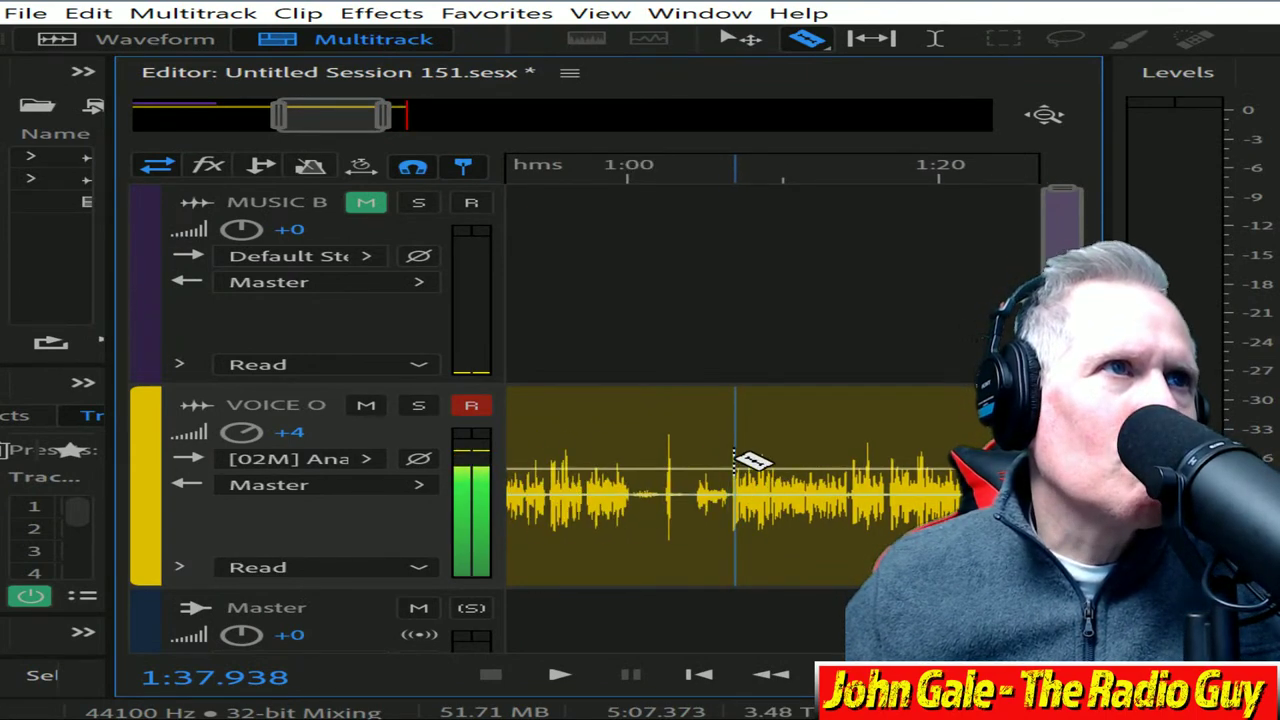
pyautogui.click(730, 457)
pyautogui.click(590, 400)
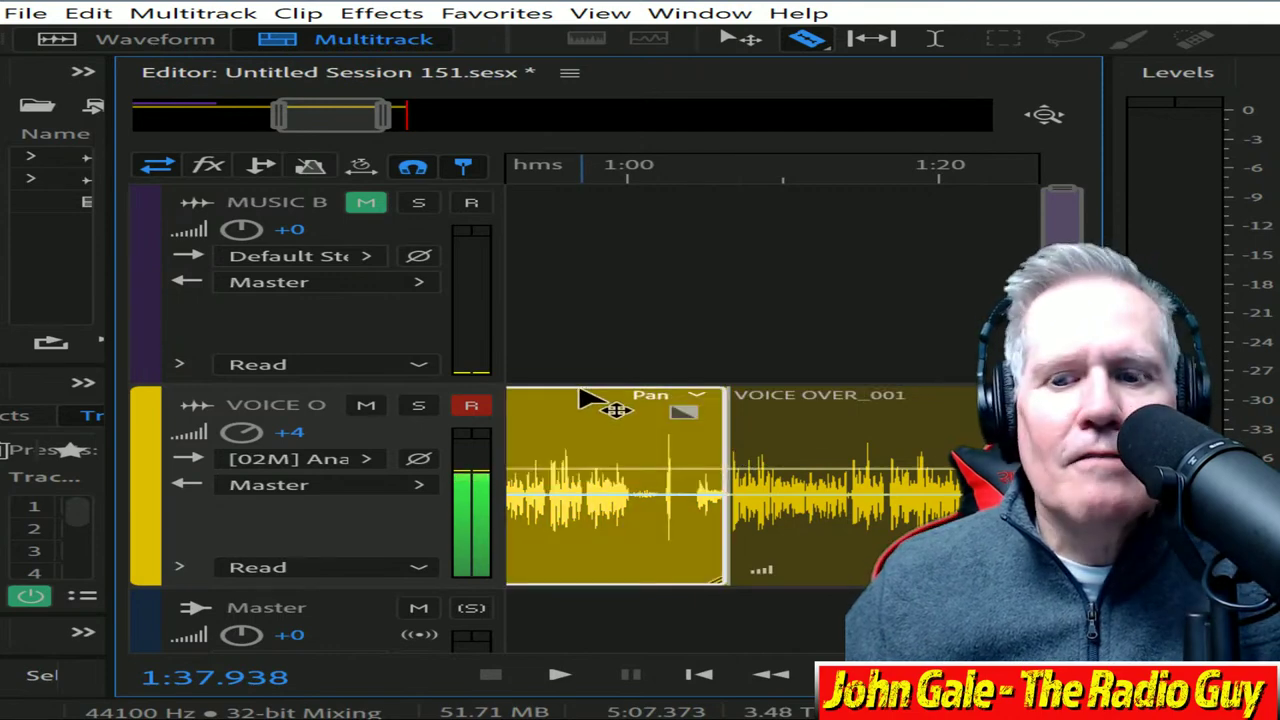
pyautogui.press('Delete')
pyautogui.moveTo(849, 409); pyautogui.dragTo(332, 460)
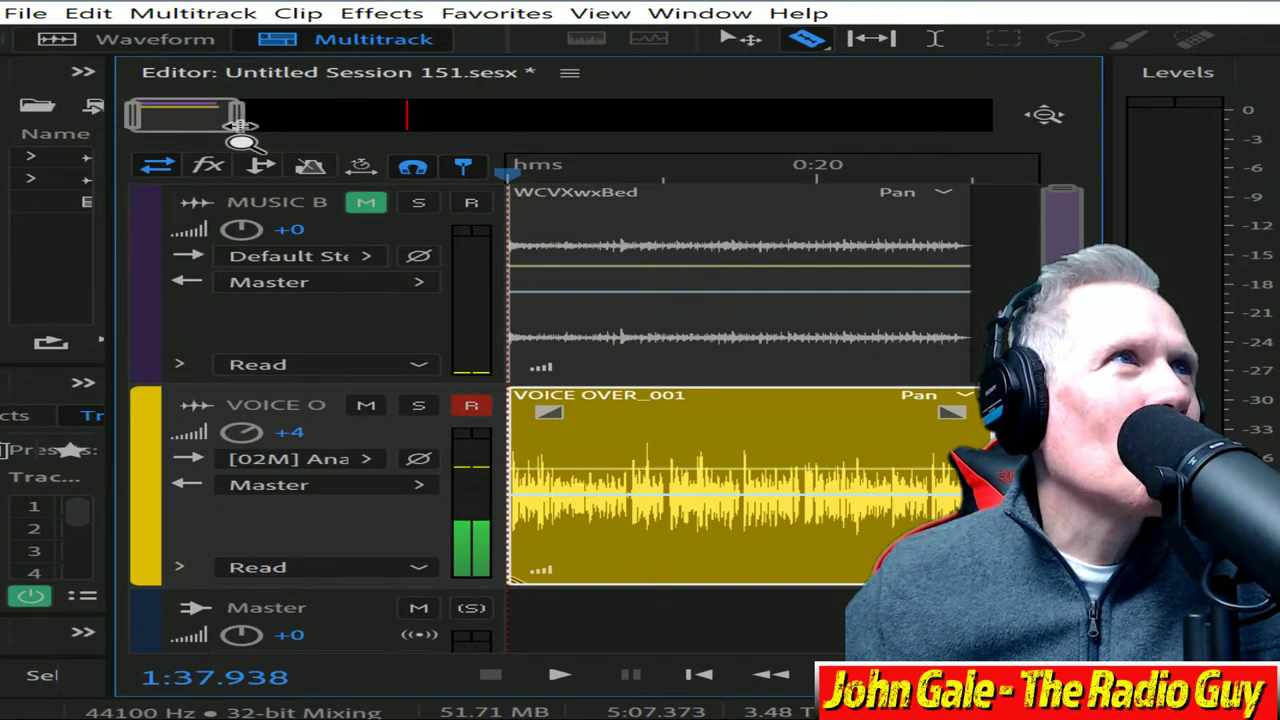
# Step: Cut the silence before the first word, move the voice-over back to the session start and raise its clip volume slightly
pyautogui.moveTo(240, 126); pyautogui.dragTo(100, 126)
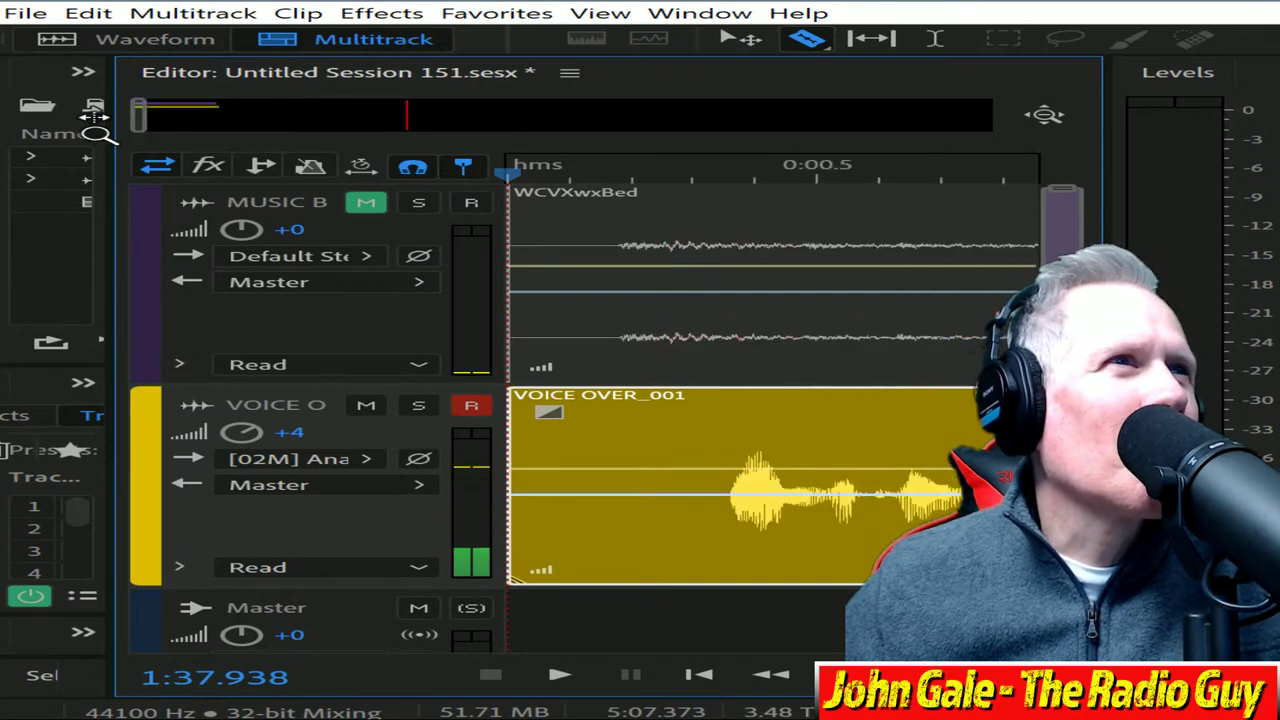
pyautogui.click(725, 485)
pyautogui.click(643, 391)
pyautogui.press('Delete')
pyautogui.moveTo(829, 406); pyautogui.dragTo(497, 405)
pyautogui.moveTo(629, 476); pyautogui.dragTo(640, 466)
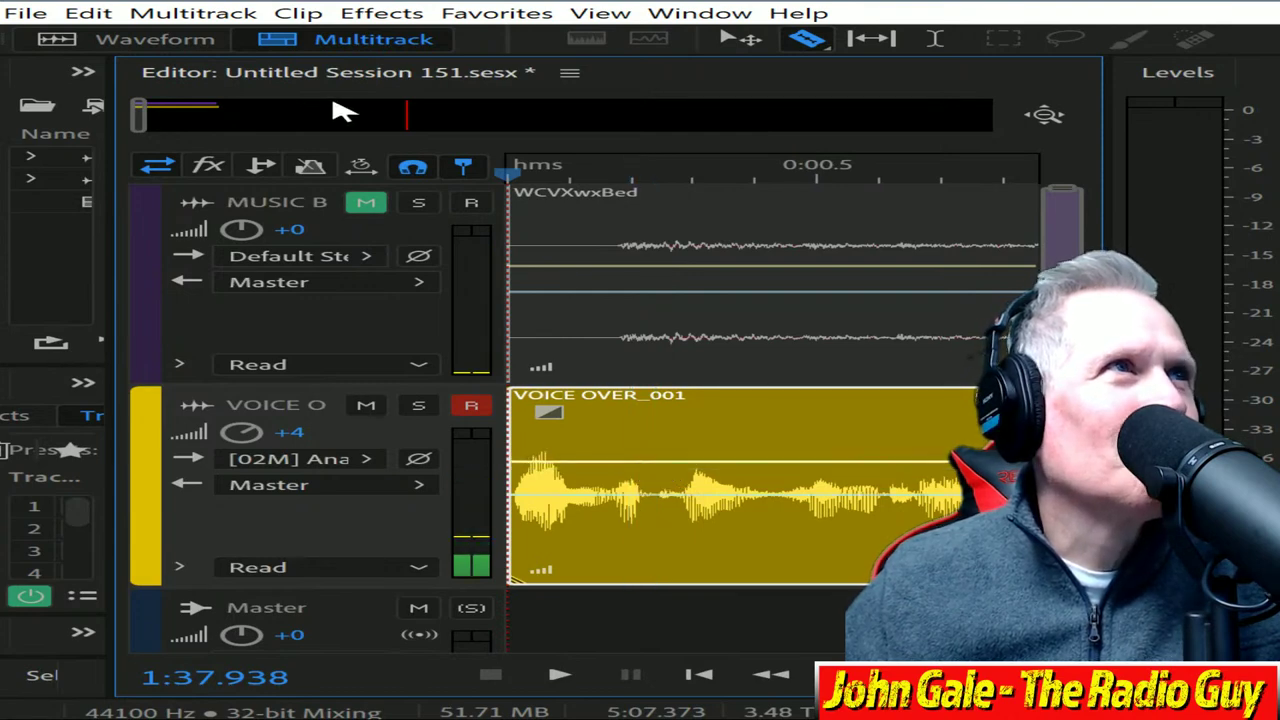
# Step: Tighten the pauses at about 0:10 and 0:14.5 by splitting the voice-over and sliding each following part slightly earlier
pyautogui.moveTo(152, 115)
pyautogui.mouseDown()
pyautogui.moveTo(215, 116)
pyautogui.moveTo(165, 118)
pyautogui.mouseUp()
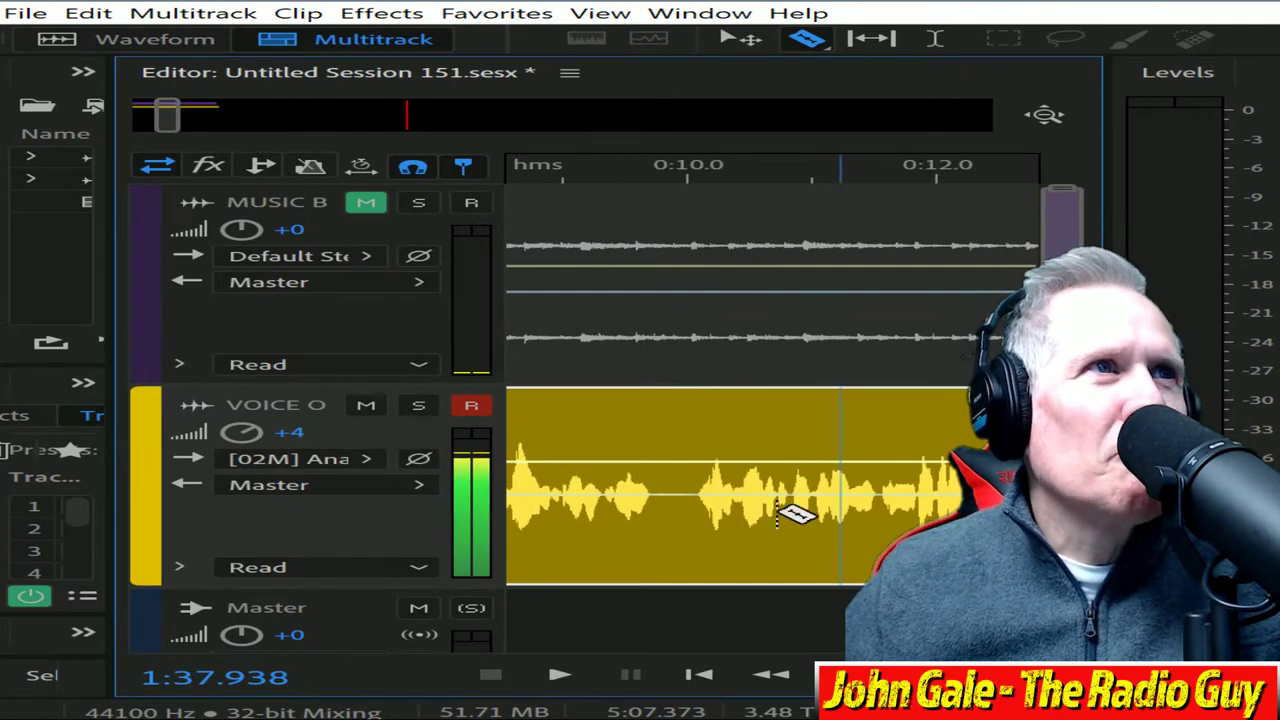
pyautogui.click(681, 437)
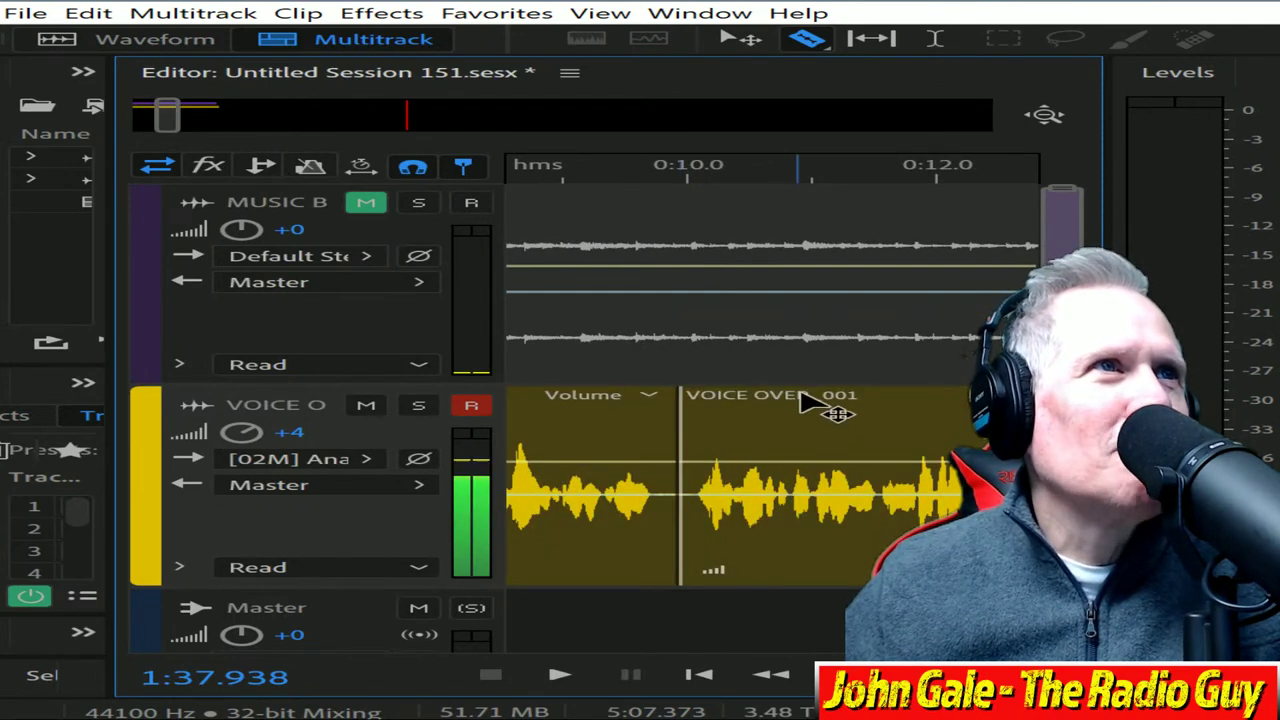
pyautogui.moveTo(814, 404); pyautogui.dragTo(787, 403)
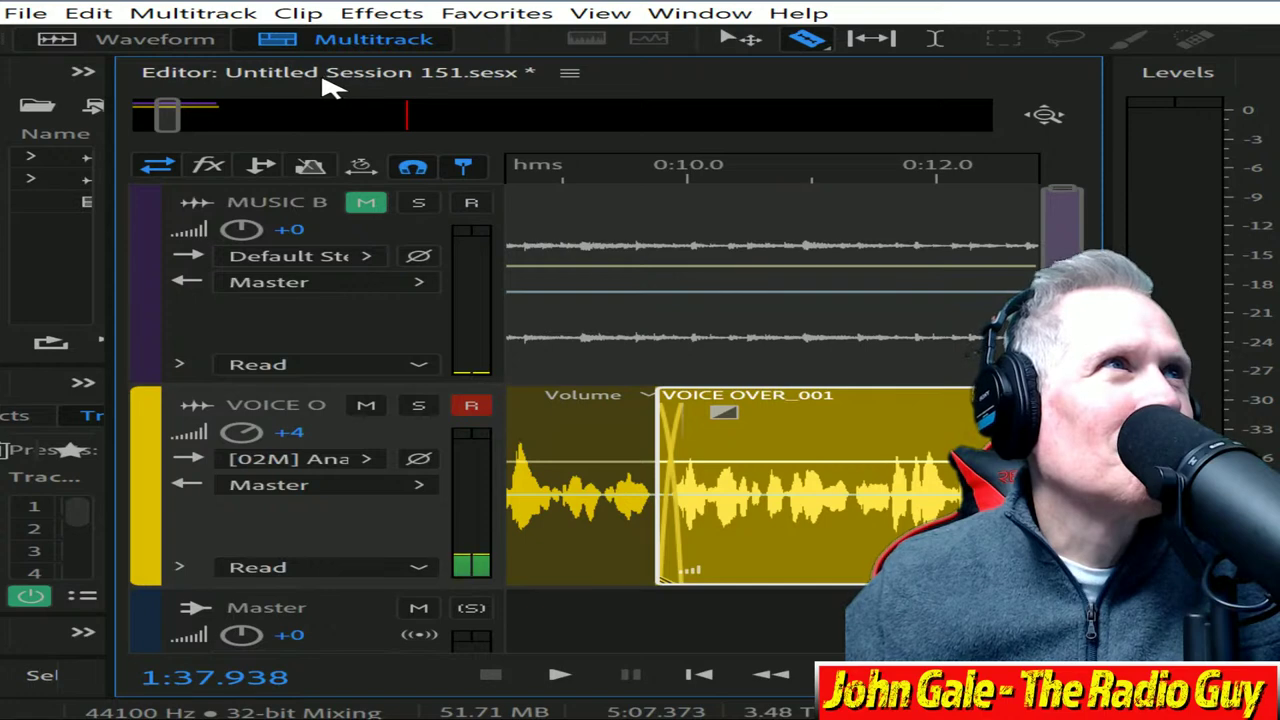
pyautogui.moveTo(168, 118); pyautogui.dragTo(179, 117)
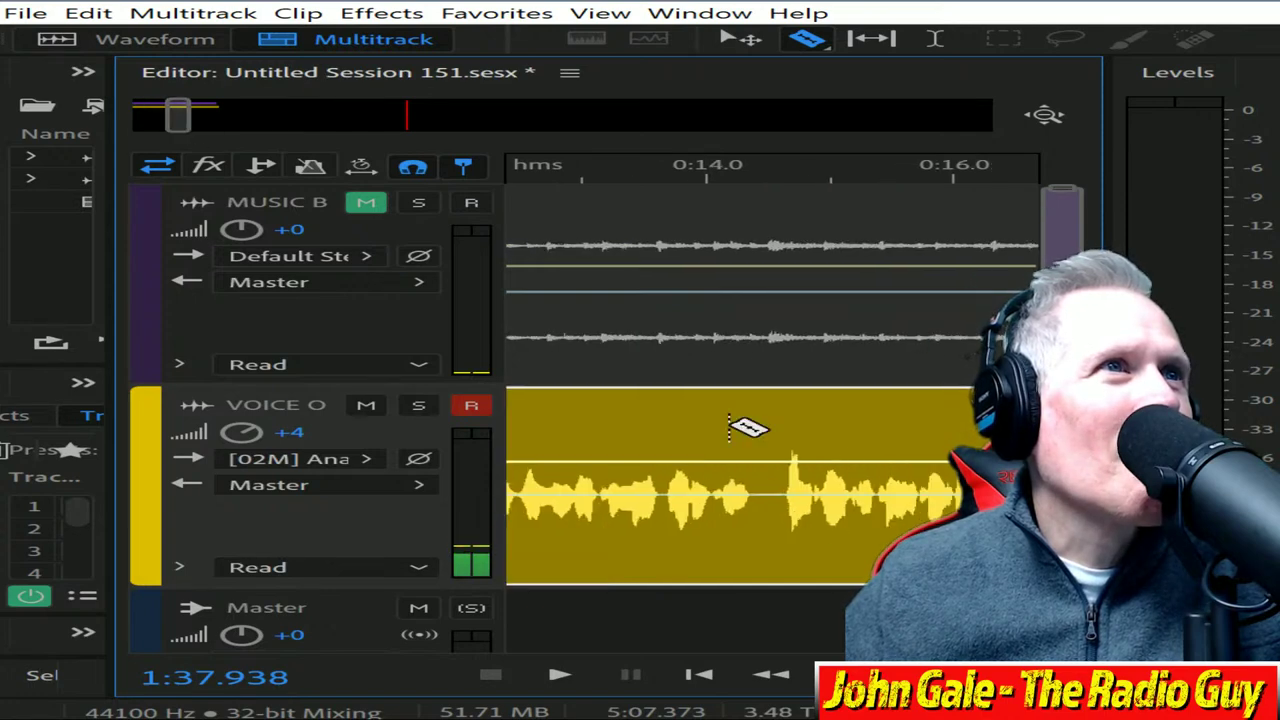
pyautogui.click(771, 455)
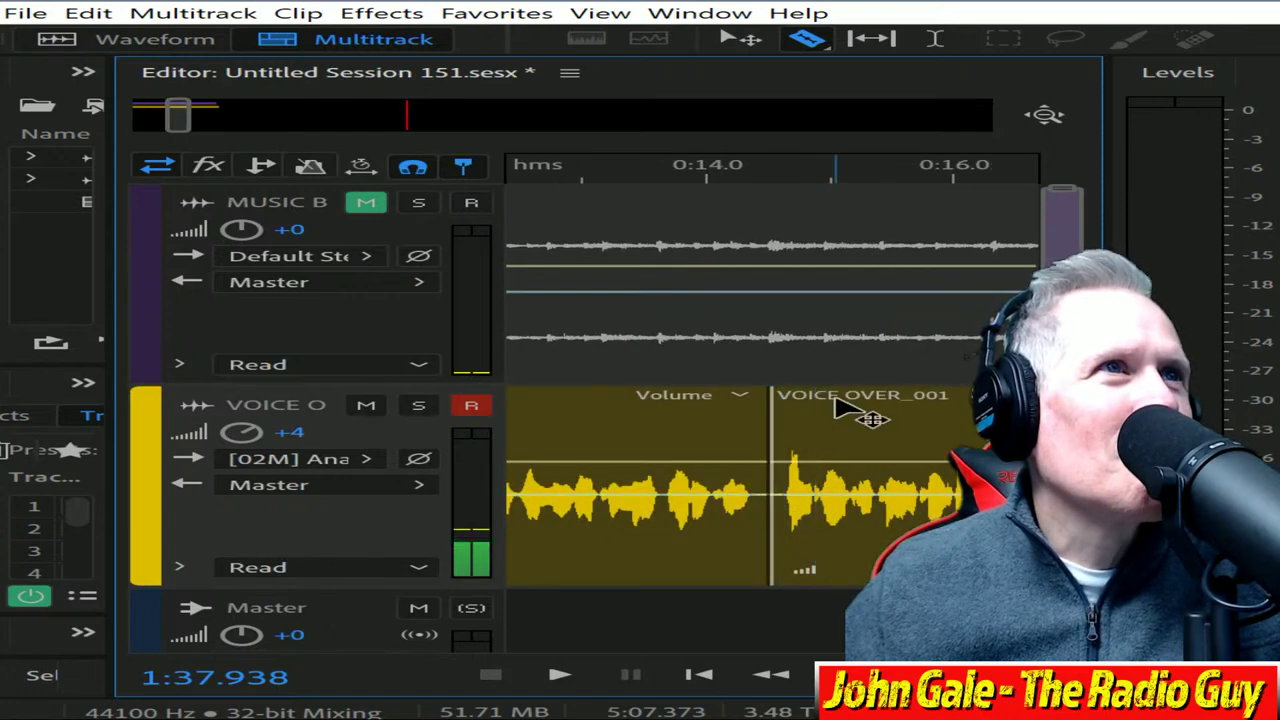
pyautogui.moveTo(834, 403); pyautogui.dragTo(820, 405)
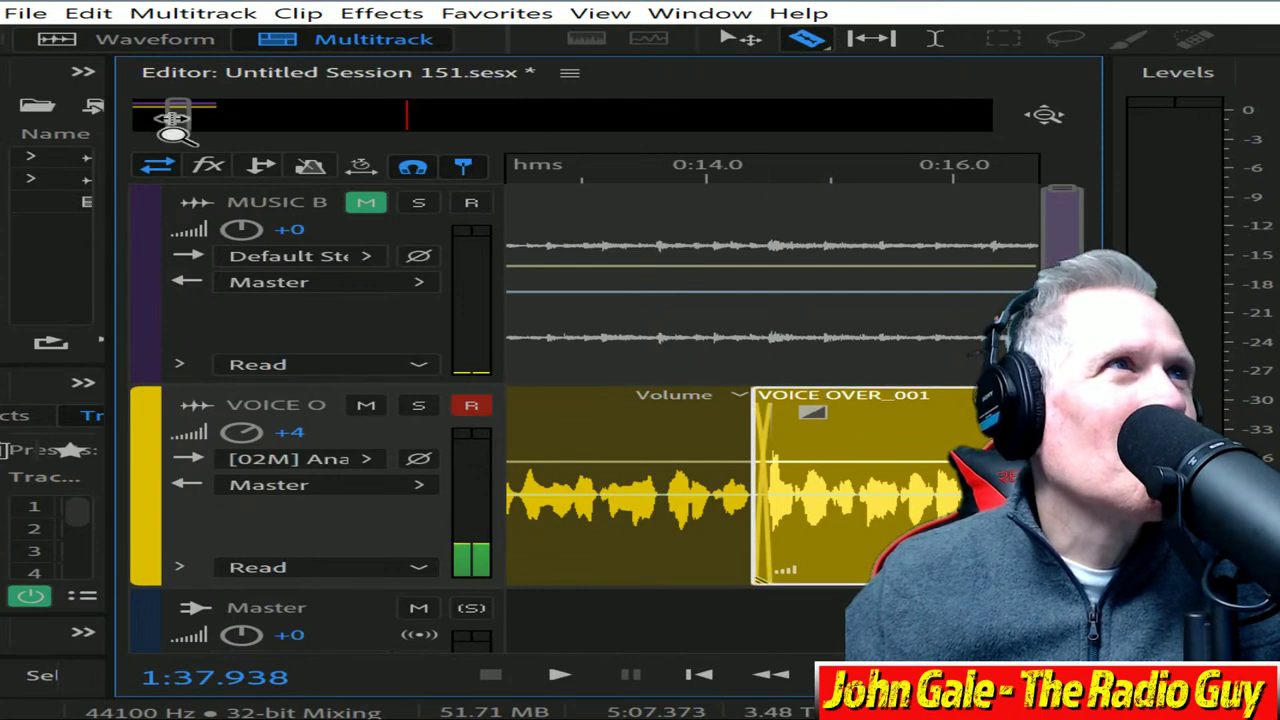
# Step: Split the voice-over in the pauses at about 0:18.3 and 0:26.4 and slide each following part earlier to shorten them
pyautogui.moveTo(176, 118); pyautogui.dragTo(178, 119)
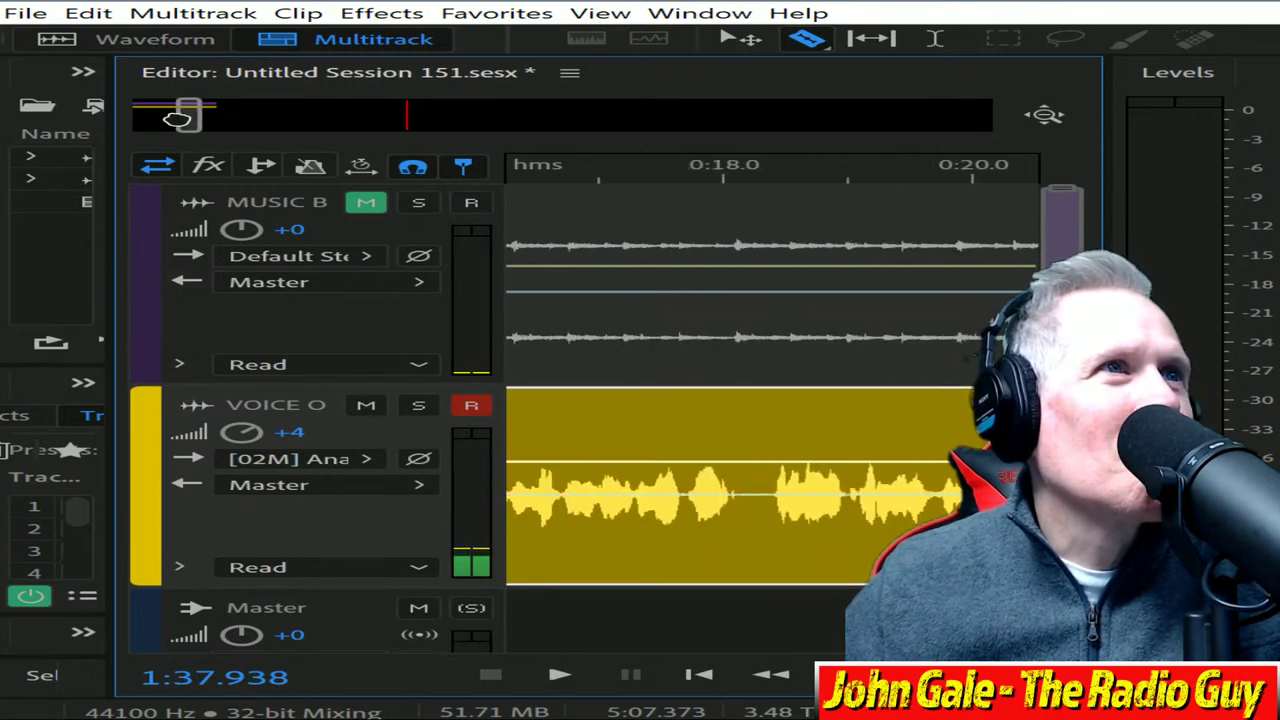
pyautogui.click(758, 415)
pyautogui.moveTo(797, 405); pyautogui.dragTo(779, 405)
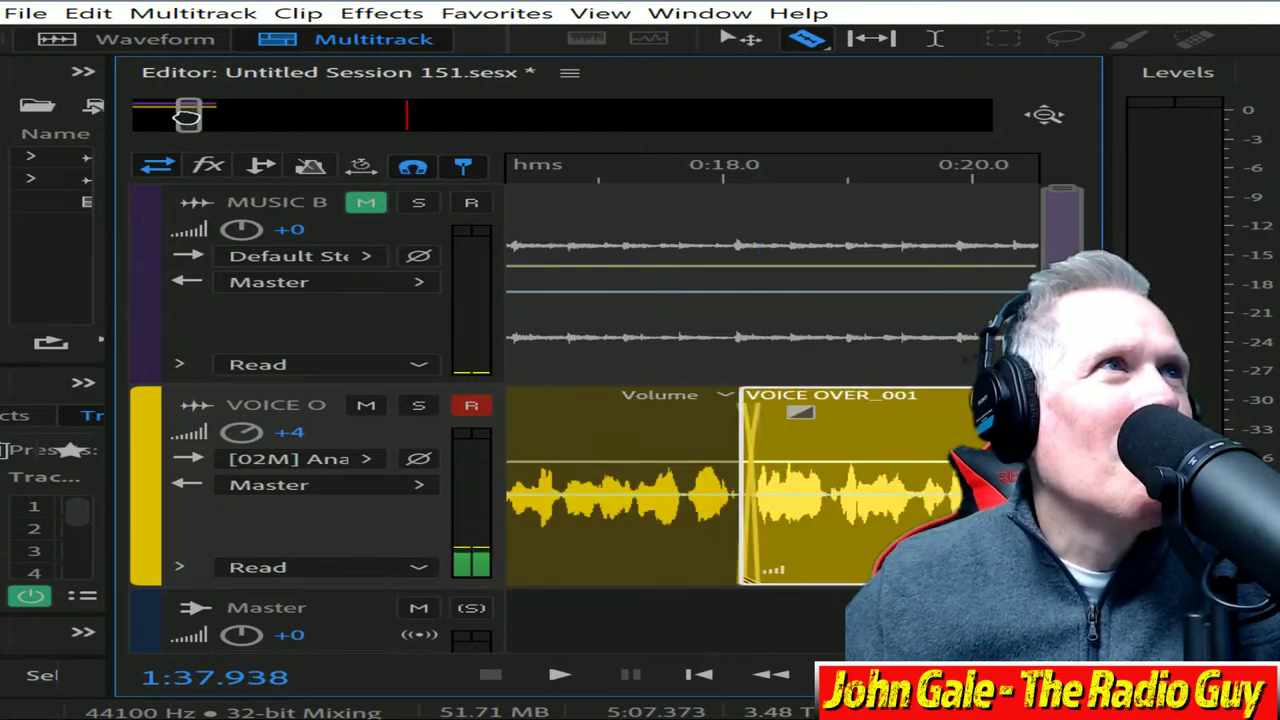
pyautogui.moveTo(187, 116); pyautogui.dragTo(200, 114)
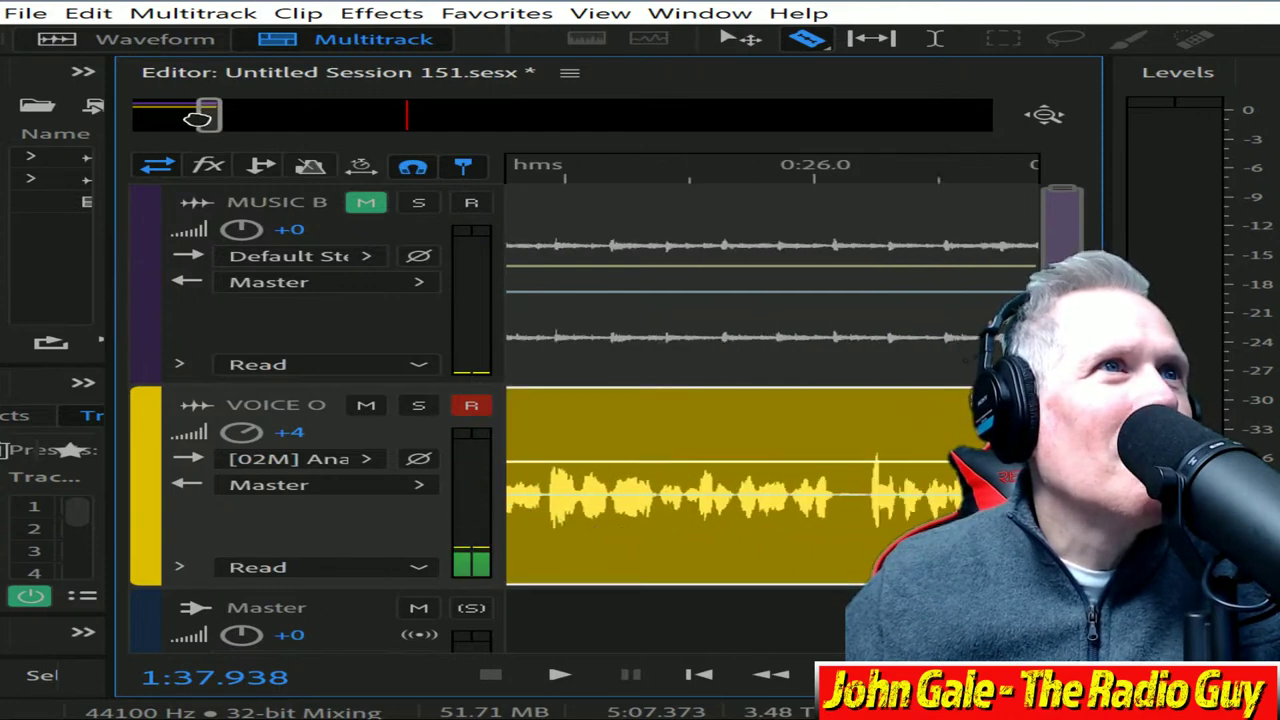
pyautogui.click(755, 455)
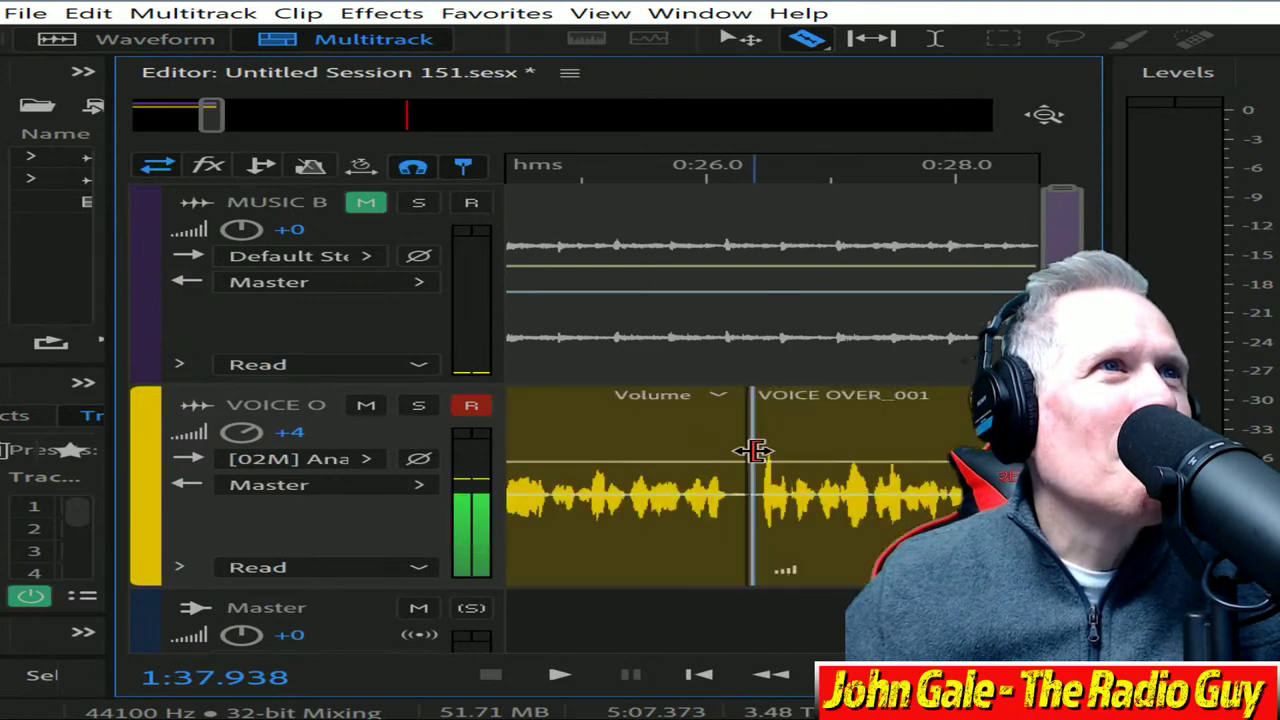
pyautogui.click(810, 404)
# Step: Unmute the music bed and mix the whole WCVX session down to a new file
pyautogui.moveTo(206, 114); pyautogui.dragTo(208, 115)
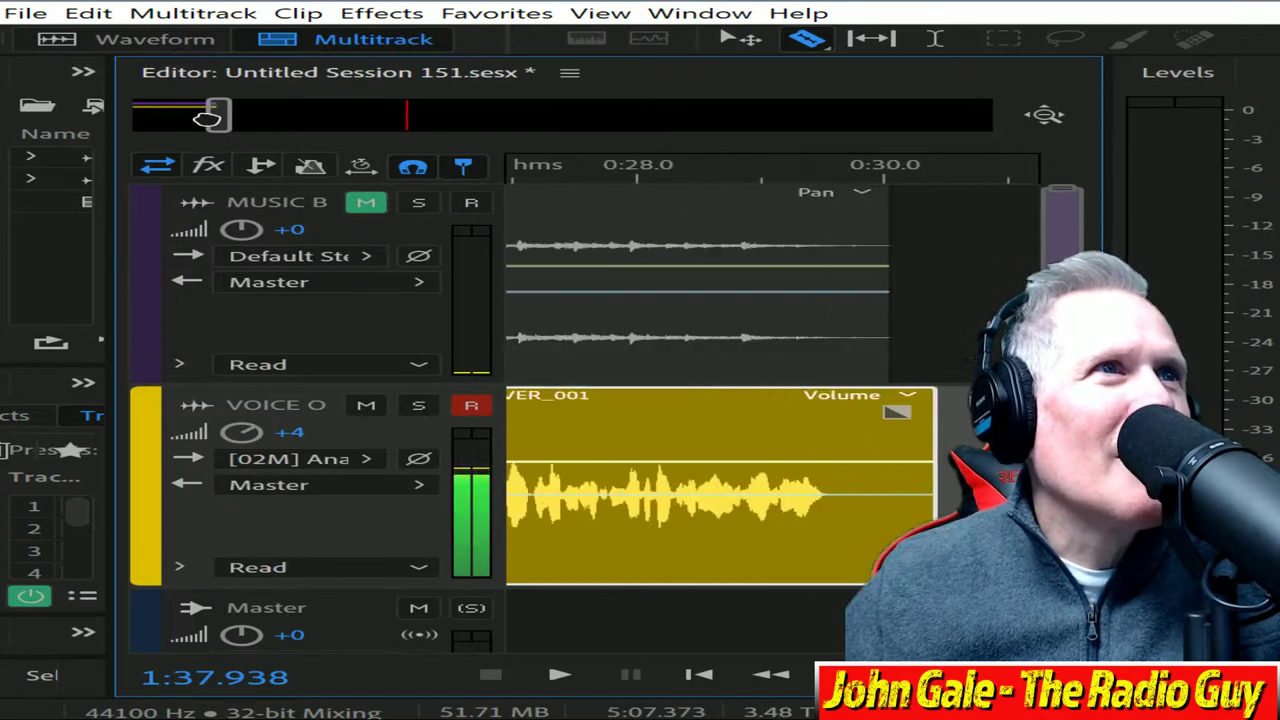
pyautogui.click(362, 204)
pyautogui.hotkey('ctrl', 'shift', 'alt', 'm')
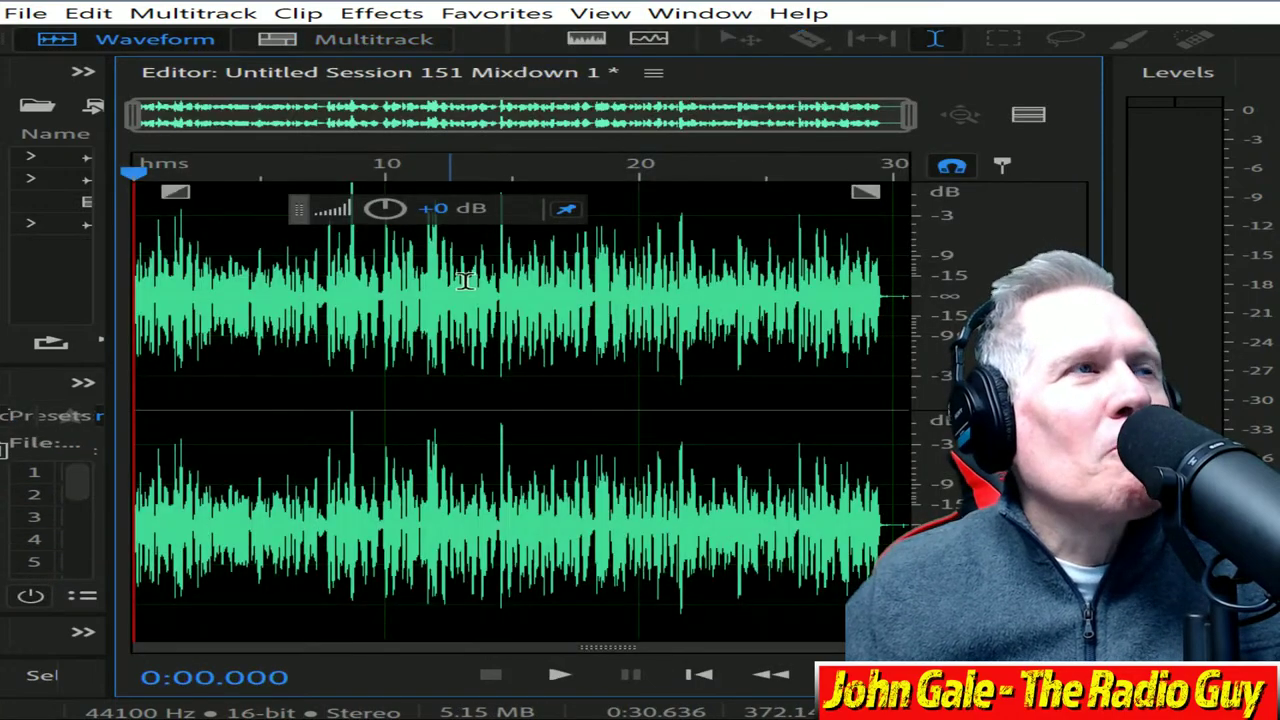
# Step: Boost the level of the entire mixdown and play it back from the start
pyautogui.hotkey('ctrl', '1')
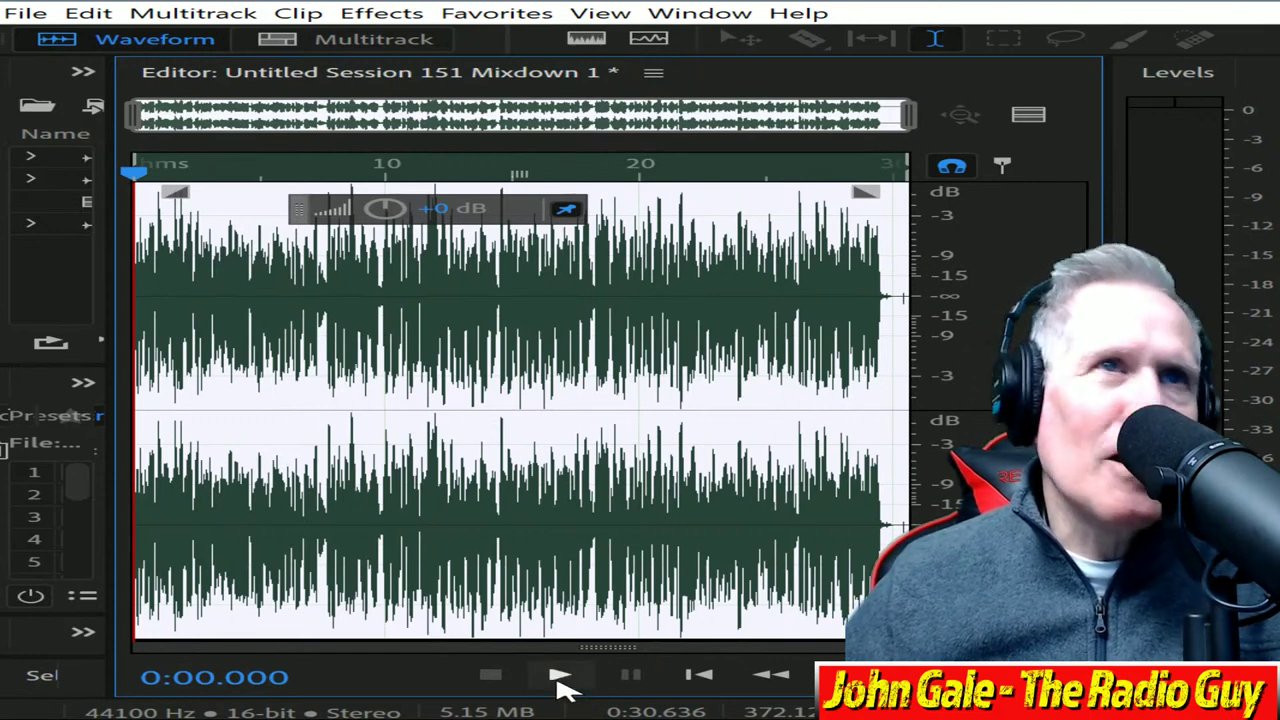
pyautogui.click(558, 676)
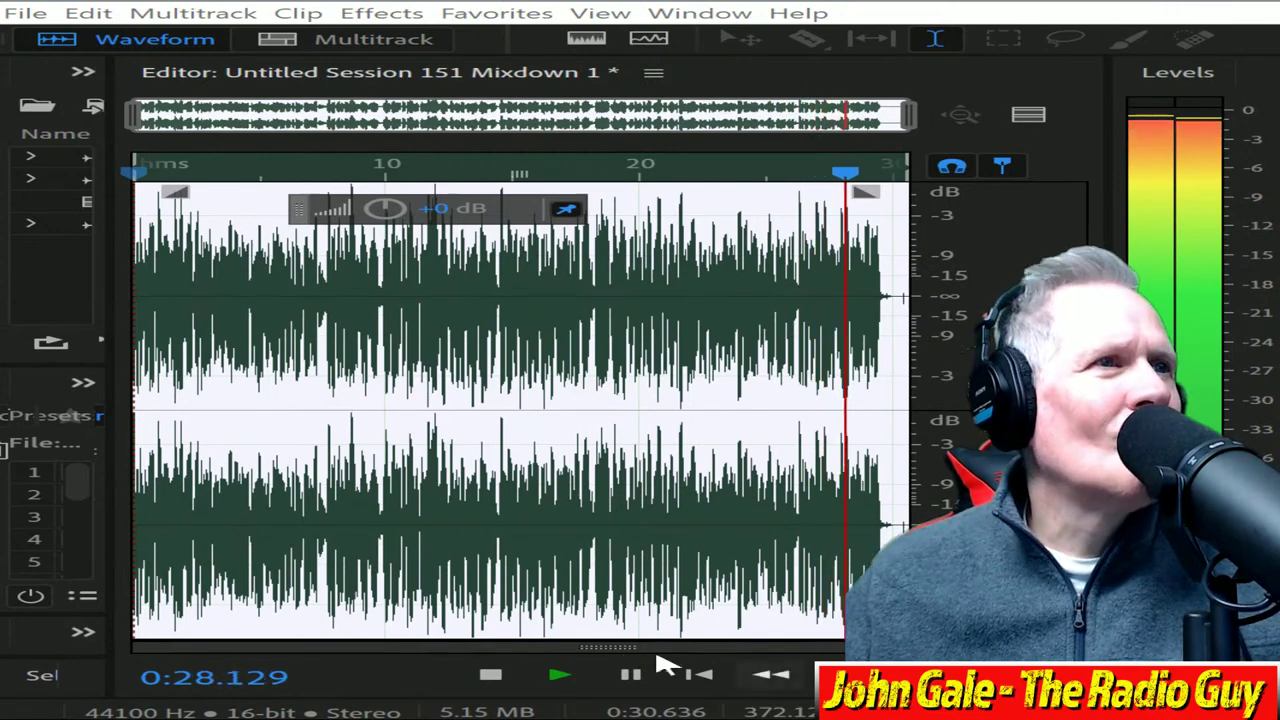
# Step: Stop playback and delete the tail of the mixdown from about 0:30 to the end
pyautogui.click(490, 678)
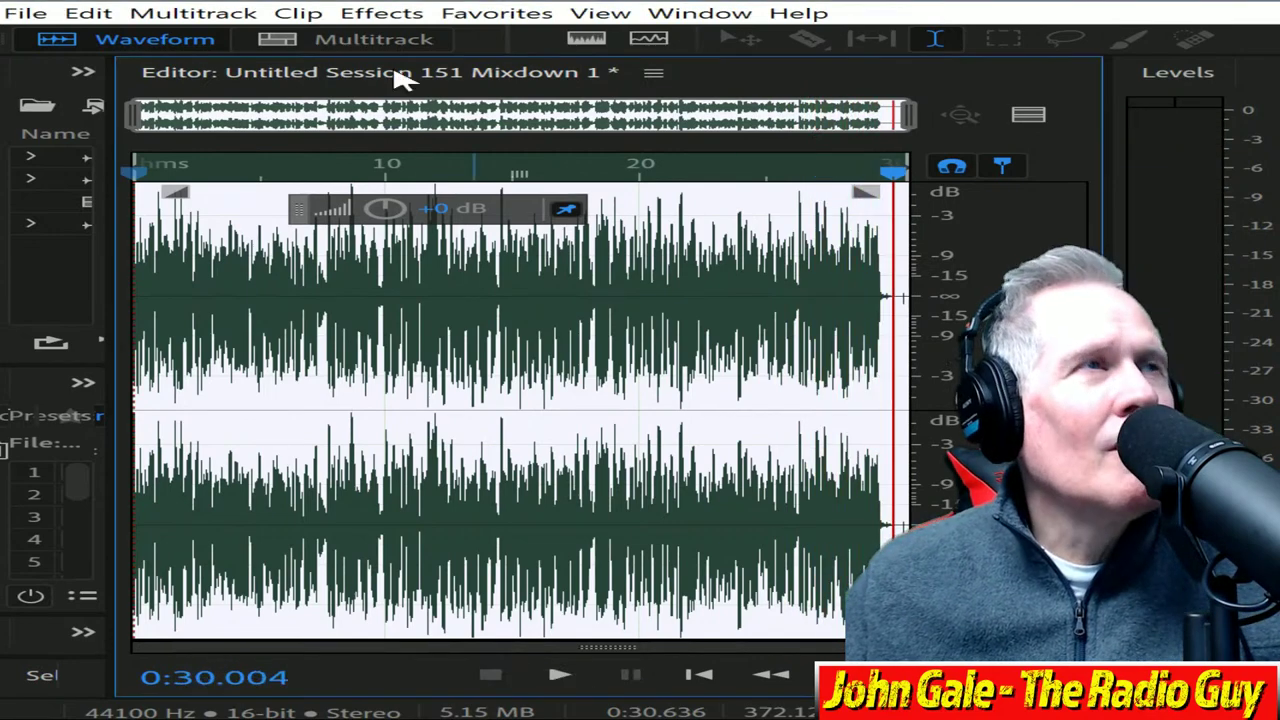
pyautogui.moveTo(128, 116); pyautogui.dragTo(365, 116)
pyautogui.scroll(5, 587, 152)
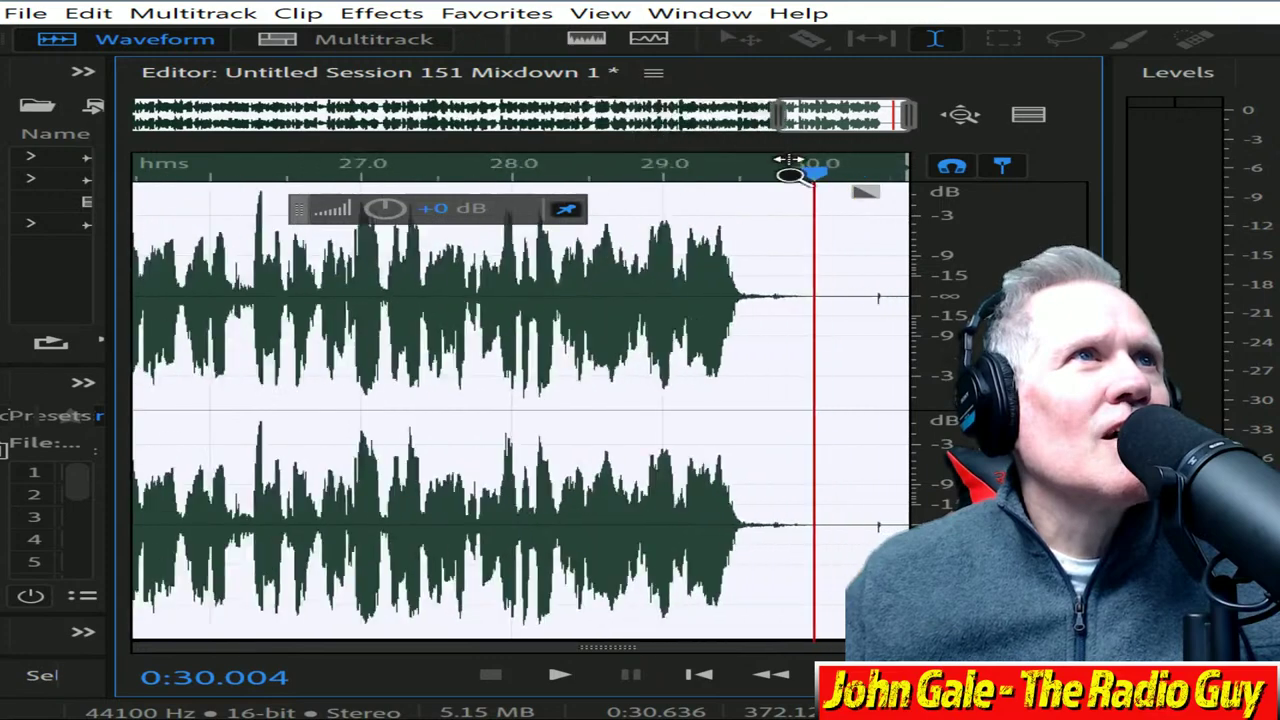
pyautogui.moveTo(793, 297); pyautogui.dragTo(900, 560)
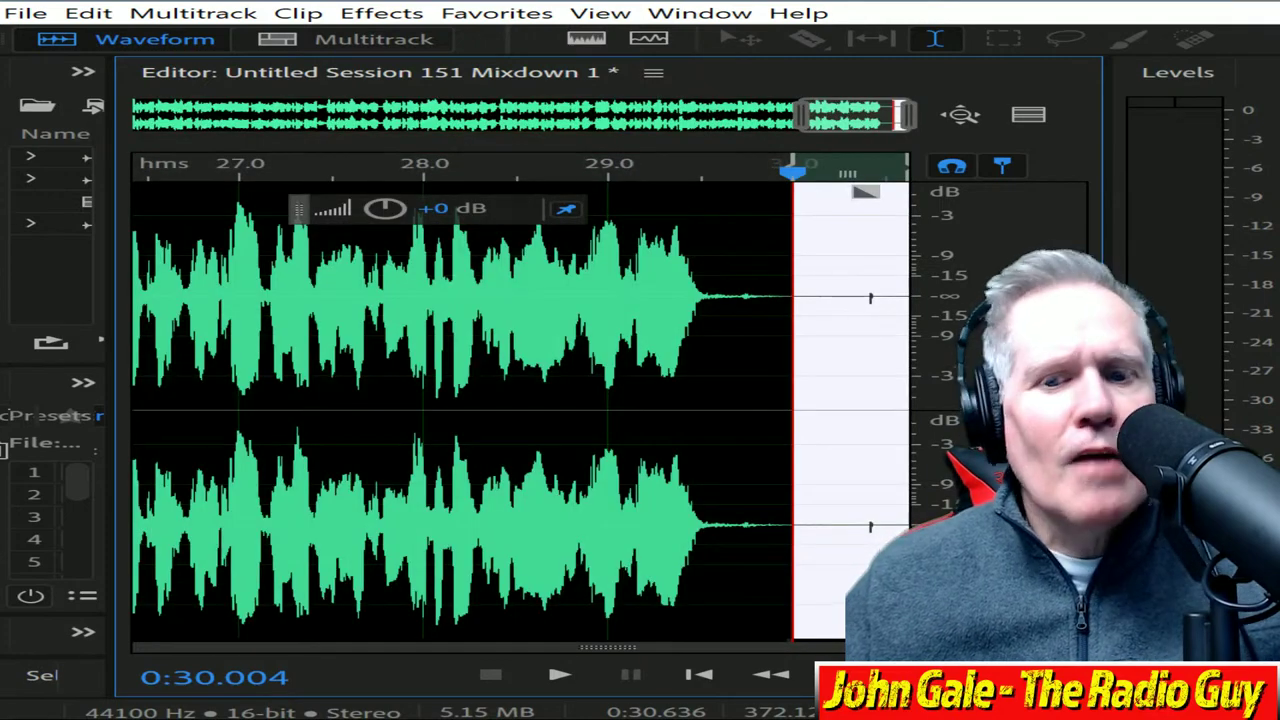
pyautogui.press('\\')
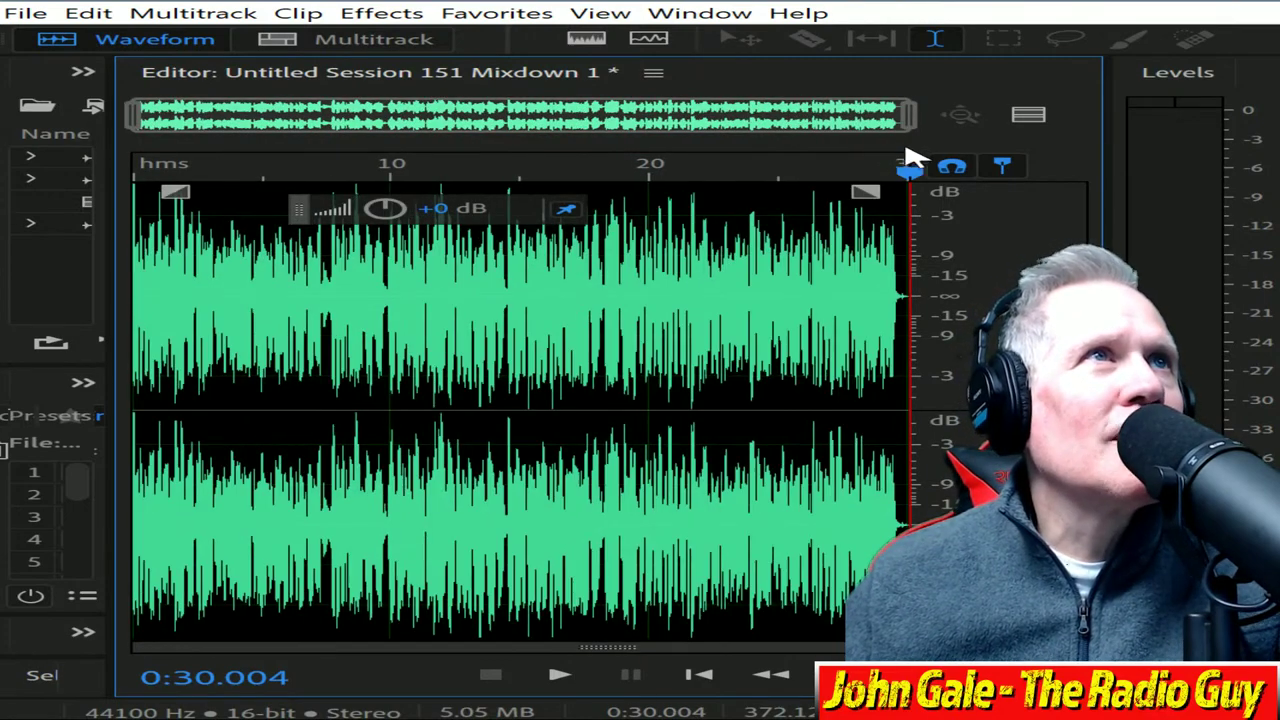
pyautogui.moveTo(908, 118); pyautogui.dragTo(72, 120)
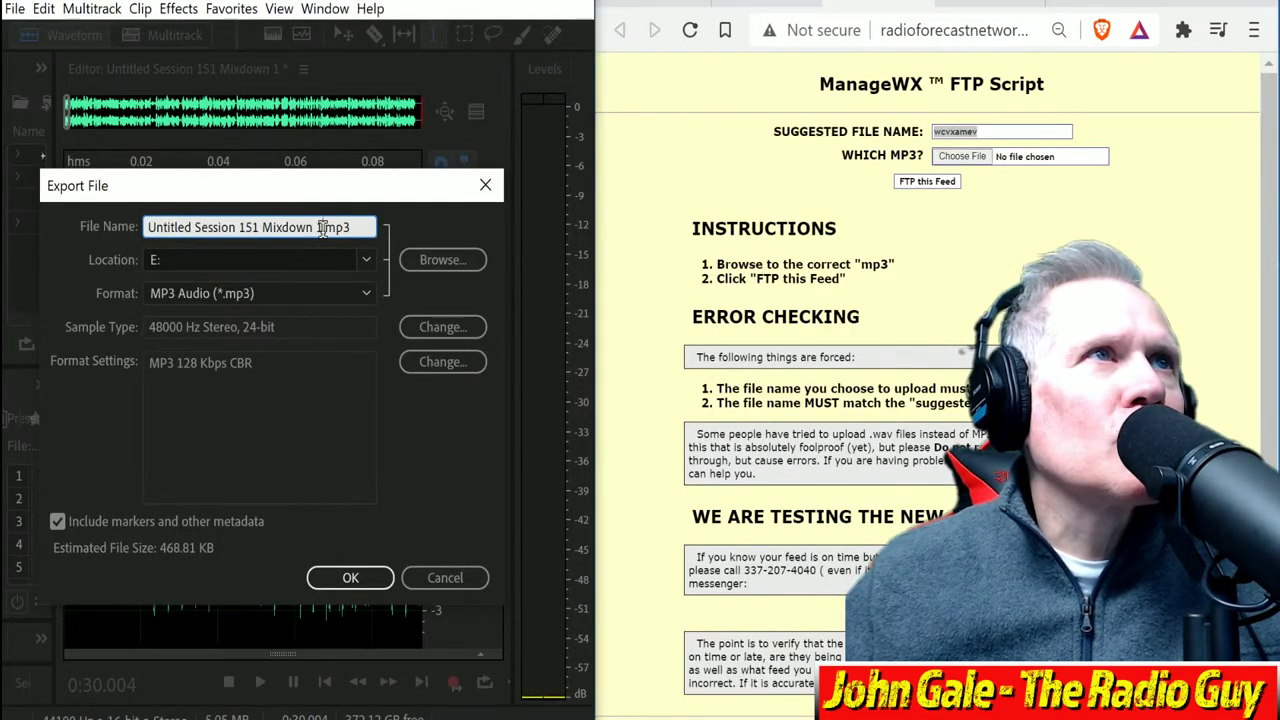
# Step: Export the mixdown to E: as wcvxamev.mp3 in MP3 format at 128 Kbps
pyautogui.moveTo(320, 228); pyautogui.dragTo(148, 228)
pyautogui.write('wcvxamev')
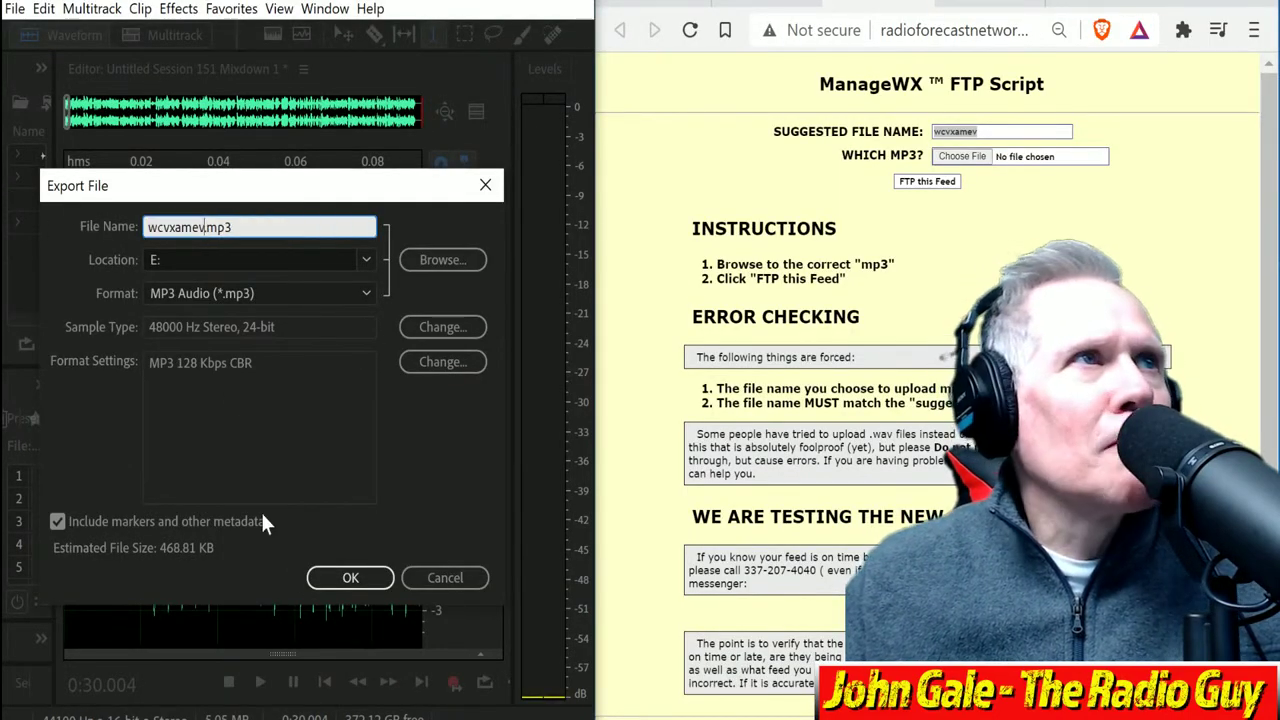
pyautogui.click(352, 580)
pyautogui.click(360, 434)
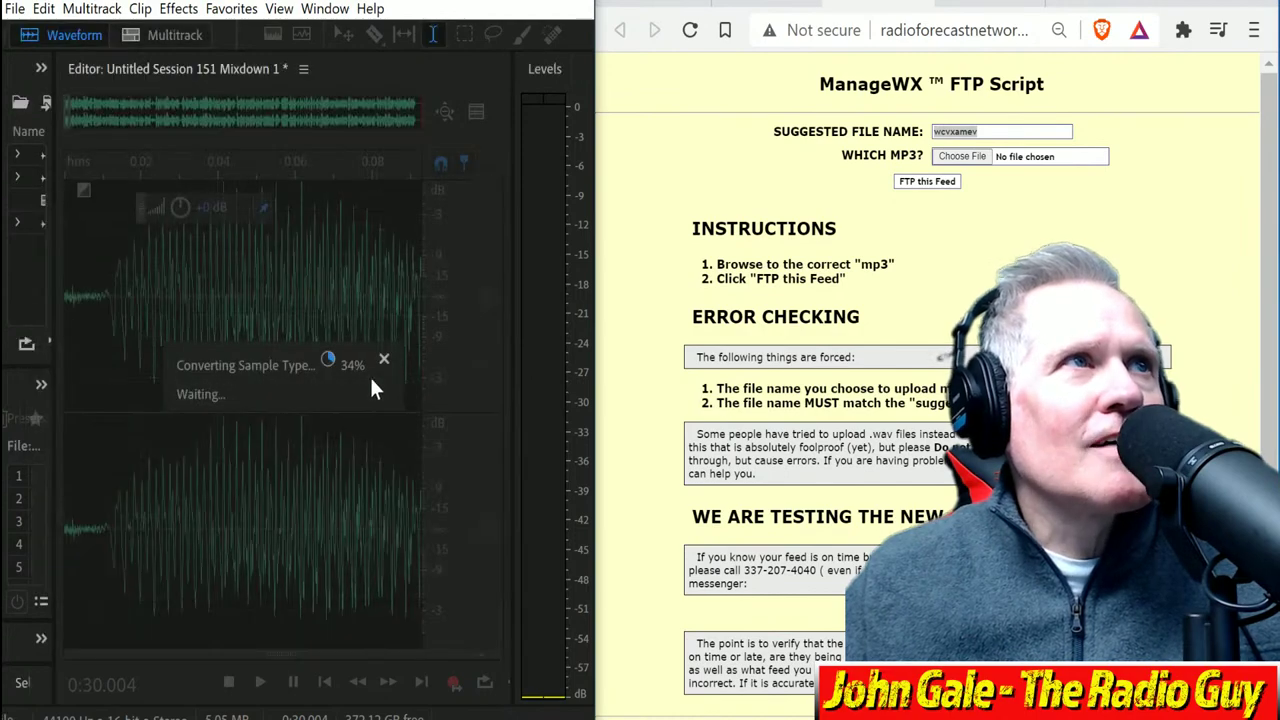
# Step: Upload the wcvxamev file from E: through the FTP page, close the results page and open the WPLK feed
pyautogui.click(957, 157)
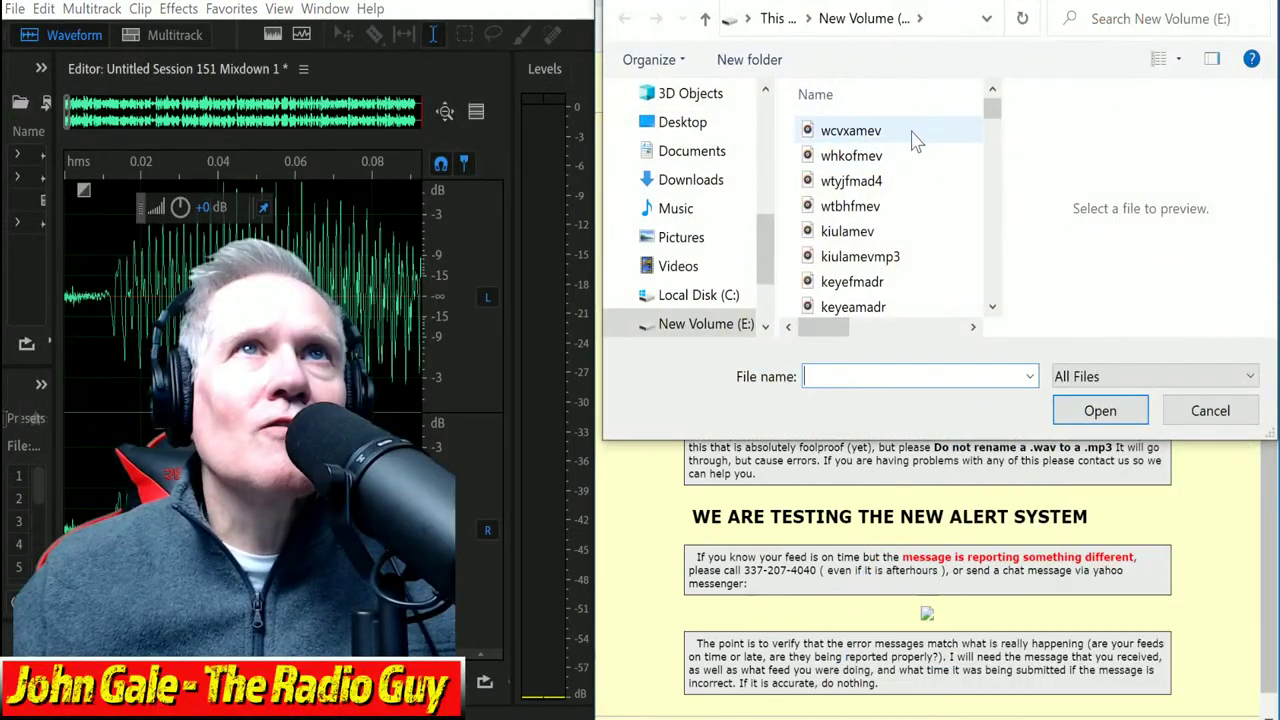
pyautogui.click(851, 131)
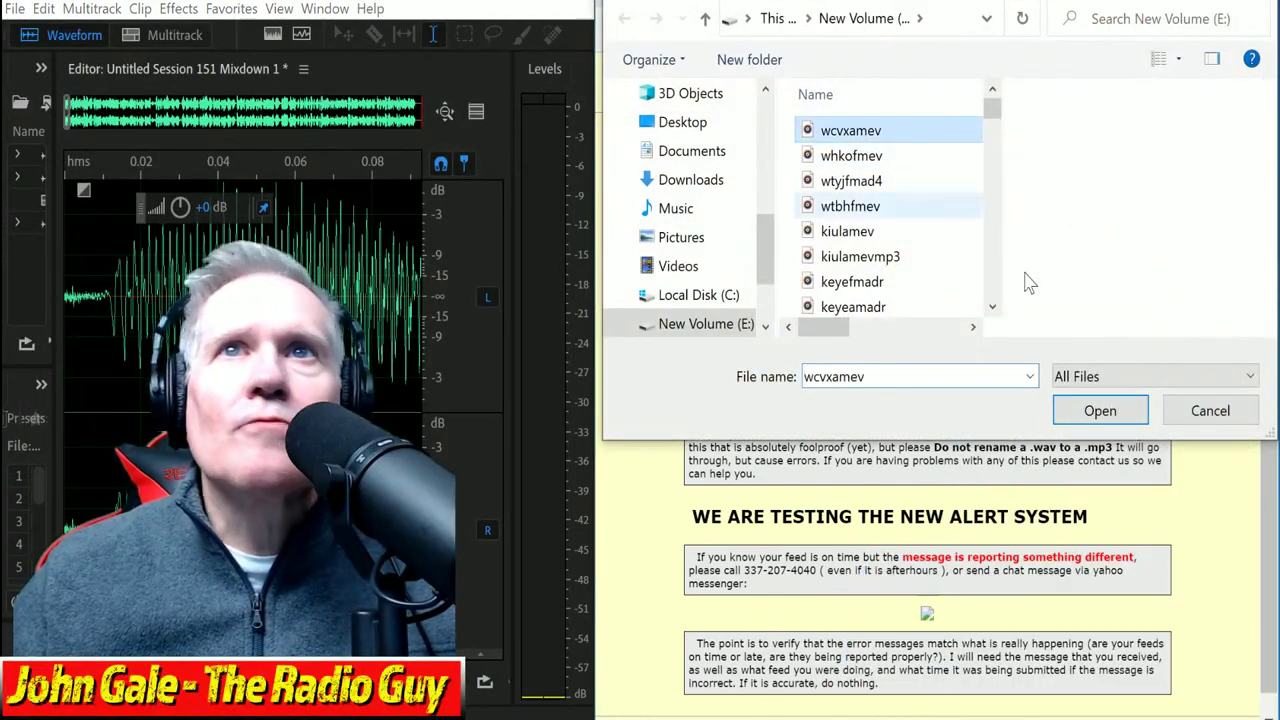
pyautogui.click(1100, 410)
pyautogui.click(955, 182)
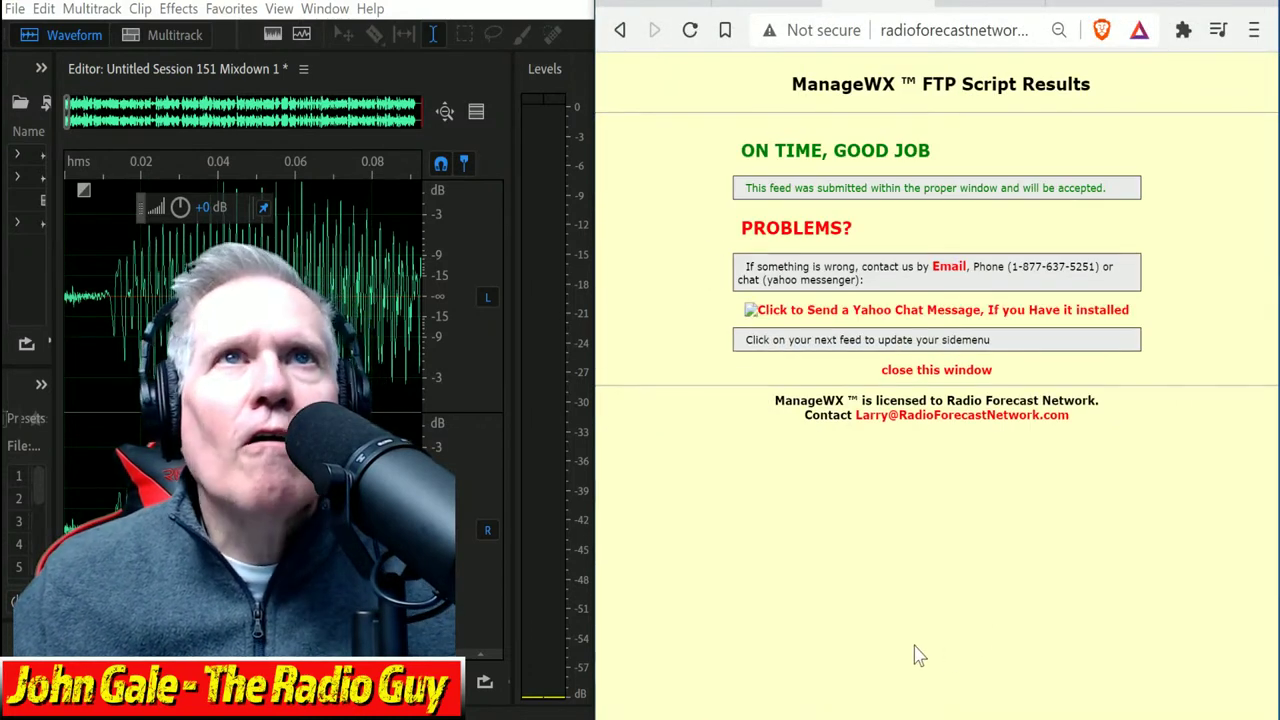
pyautogui.click(936, 370)
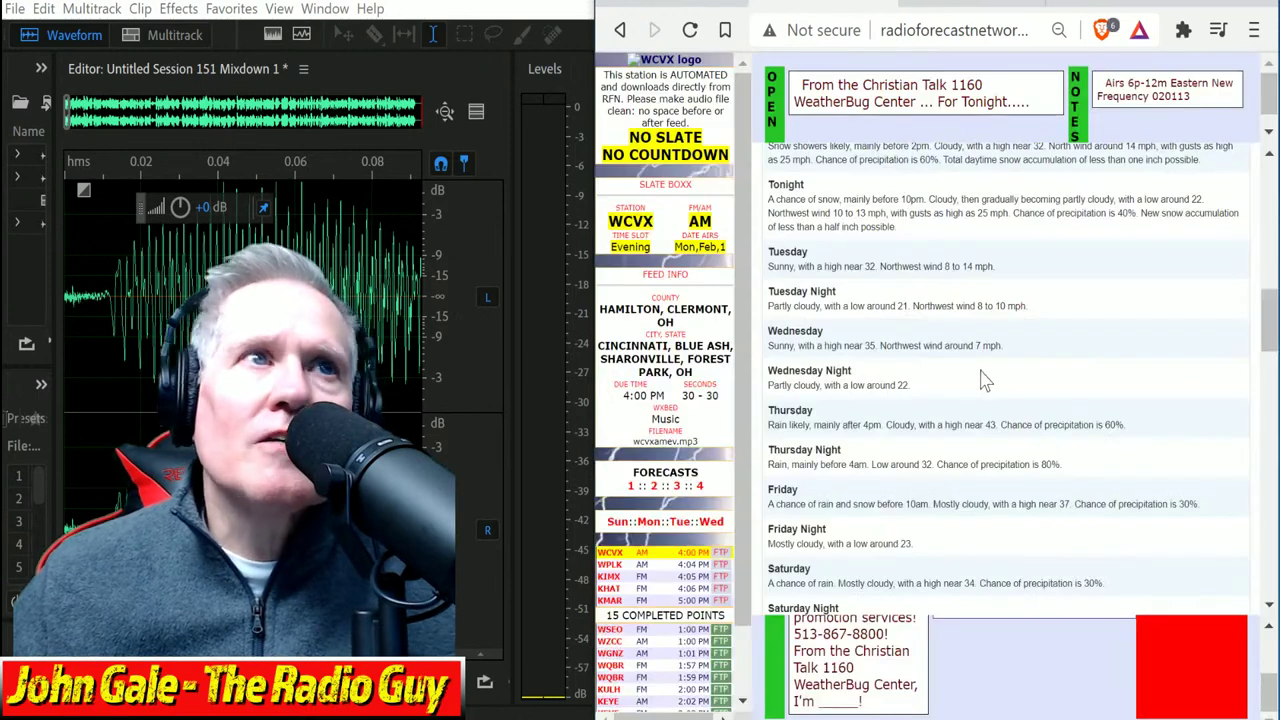
pyautogui.click(607, 575)
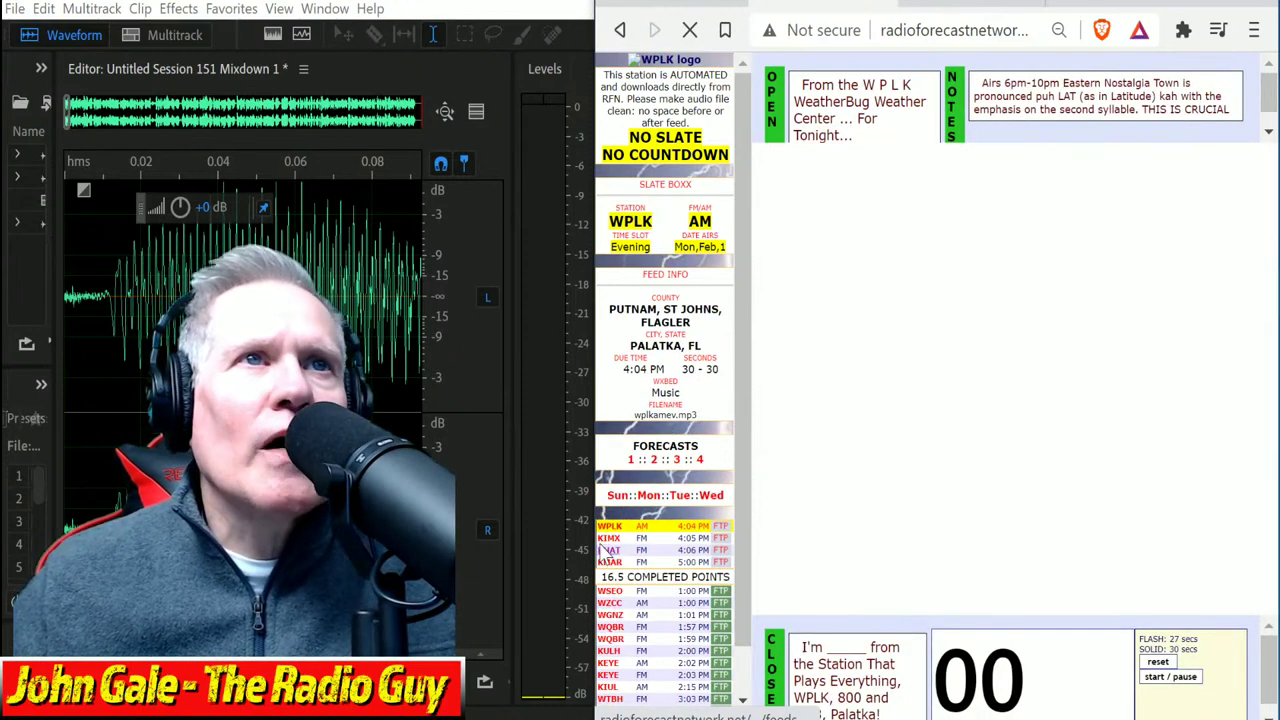
# Step: Close all open files and create a new multitrack session from the WPLK template
pyautogui.click(22, 10)
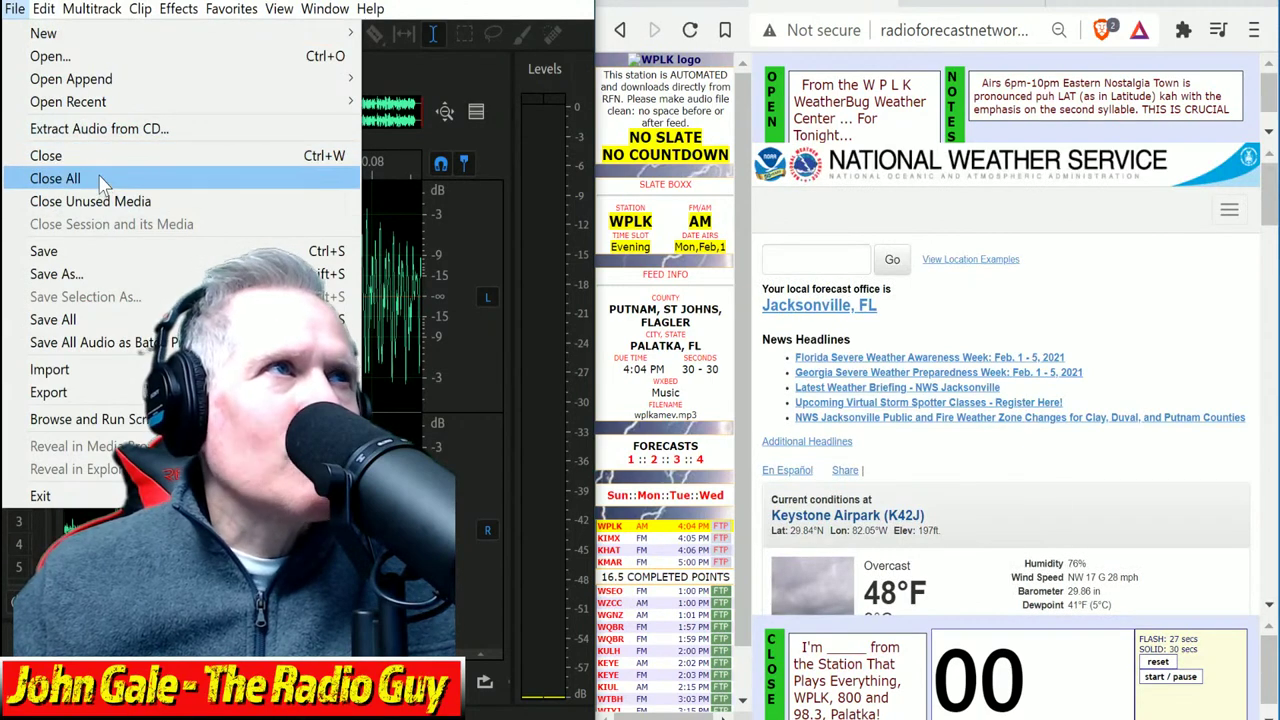
pyautogui.click(55, 178)
pyautogui.click(414, 391)
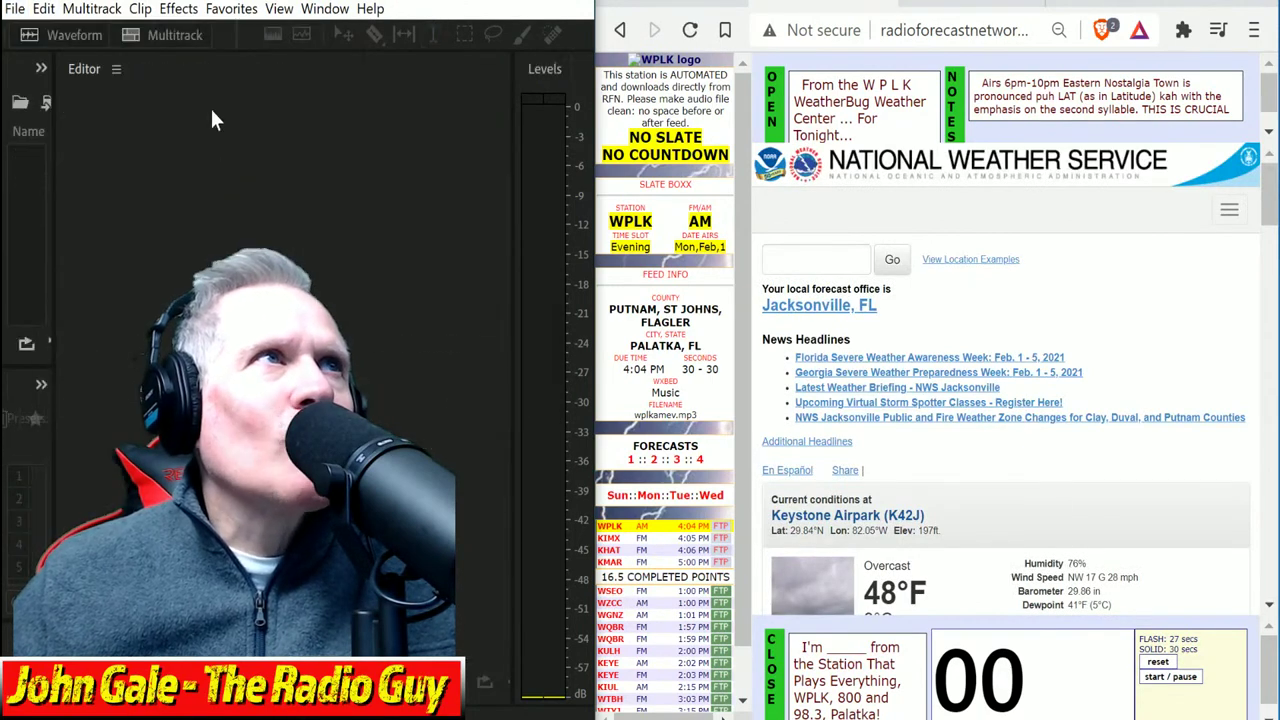
pyautogui.click(177, 37)
pyautogui.click(412, 328)
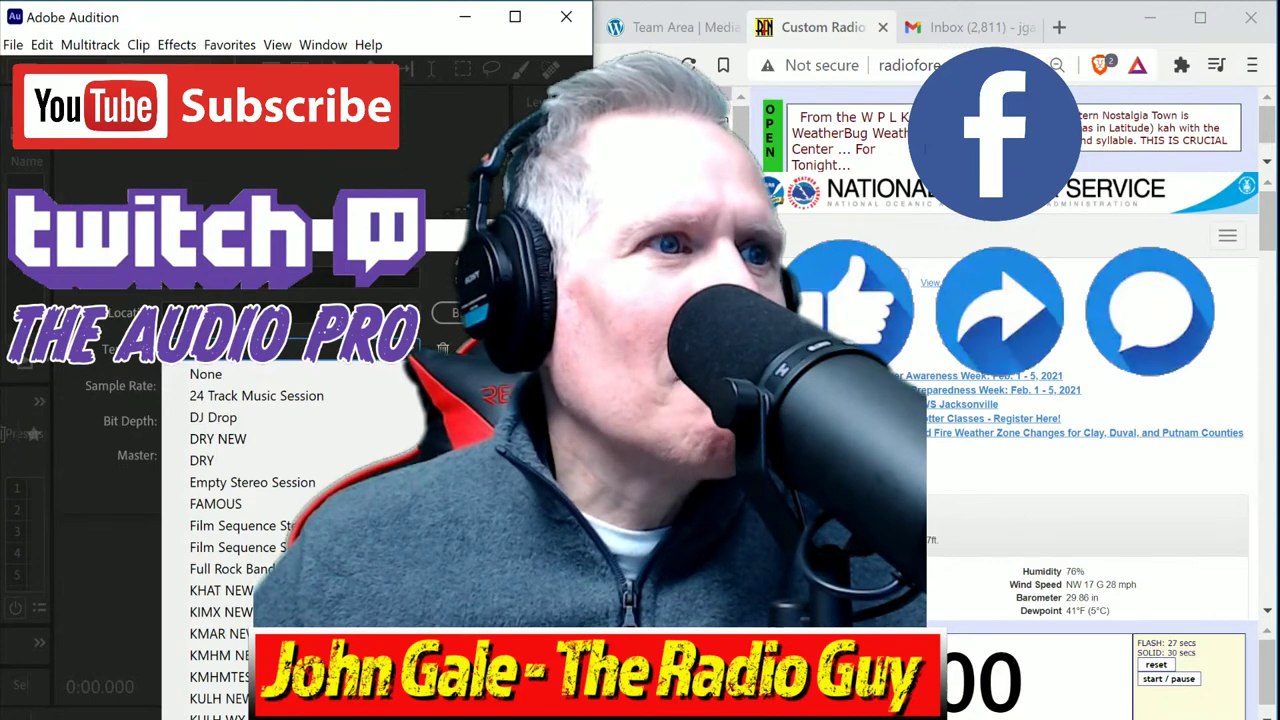
pyautogui.click(232, 636)
pyautogui.press('Return')
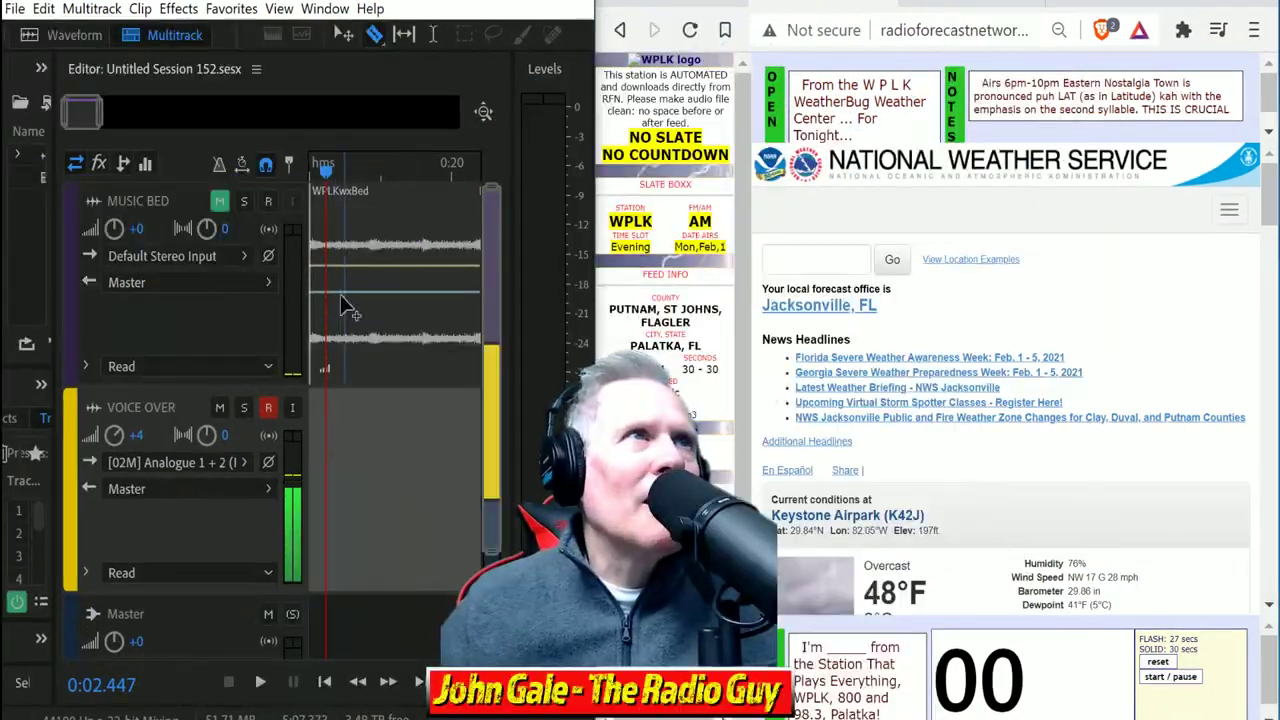
# Step: Record the WPLK voice-over from the session start, reading the detailed forecast for Palatka and running the page's timer
pyautogui.moveTo(325, 172); pyautogui.dragTo(241, 211)
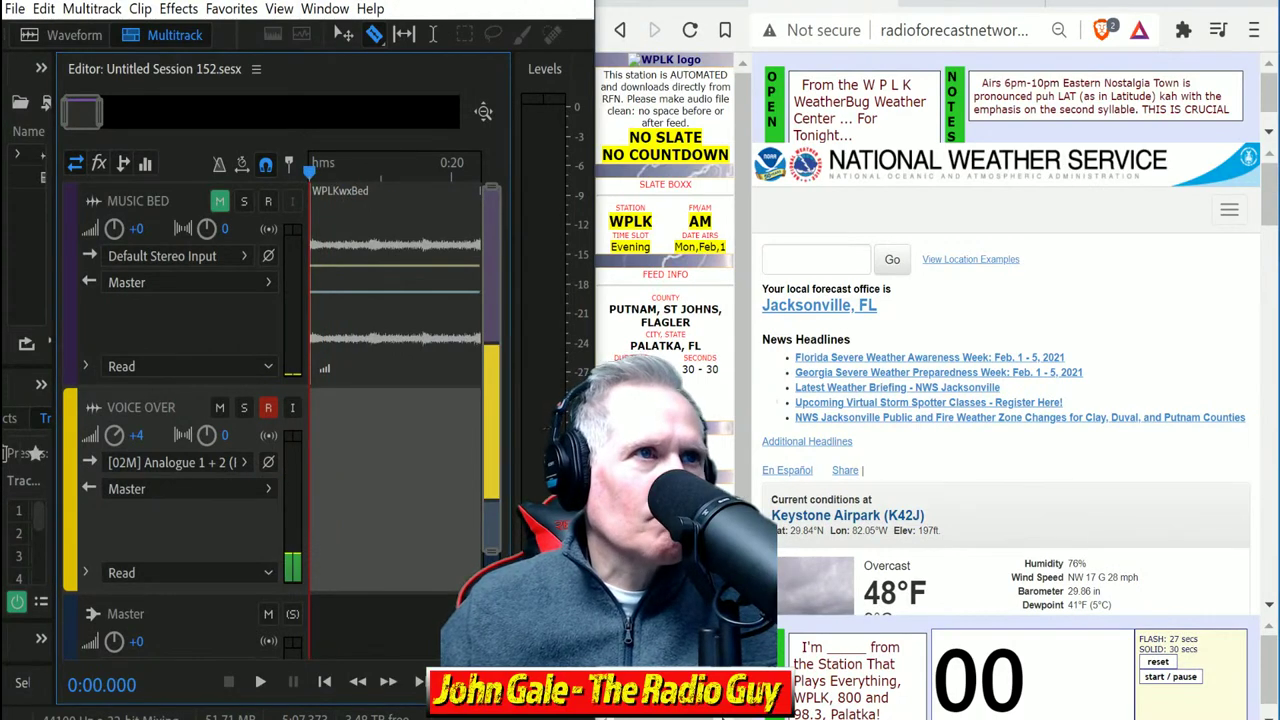
pyautogui.press('space')
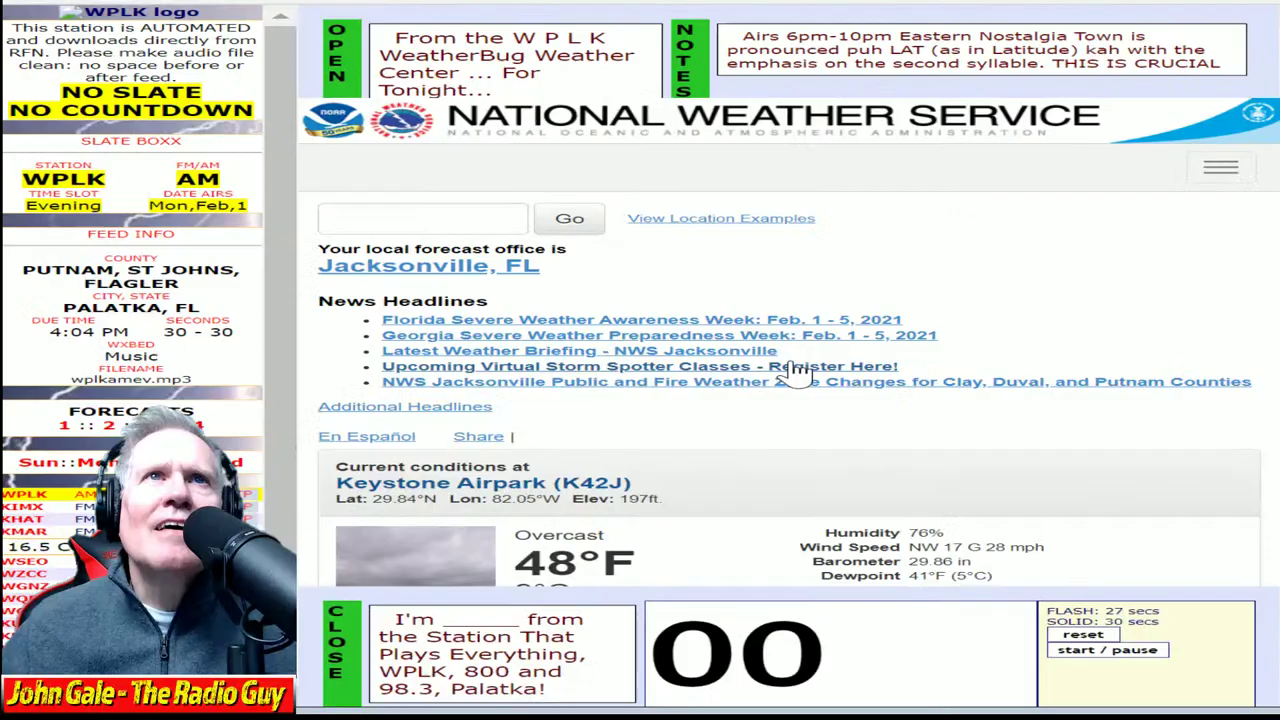
pyautogui.scroll(-5, 1039, 500)
pyautogui.scroll(-6, 846, 452)
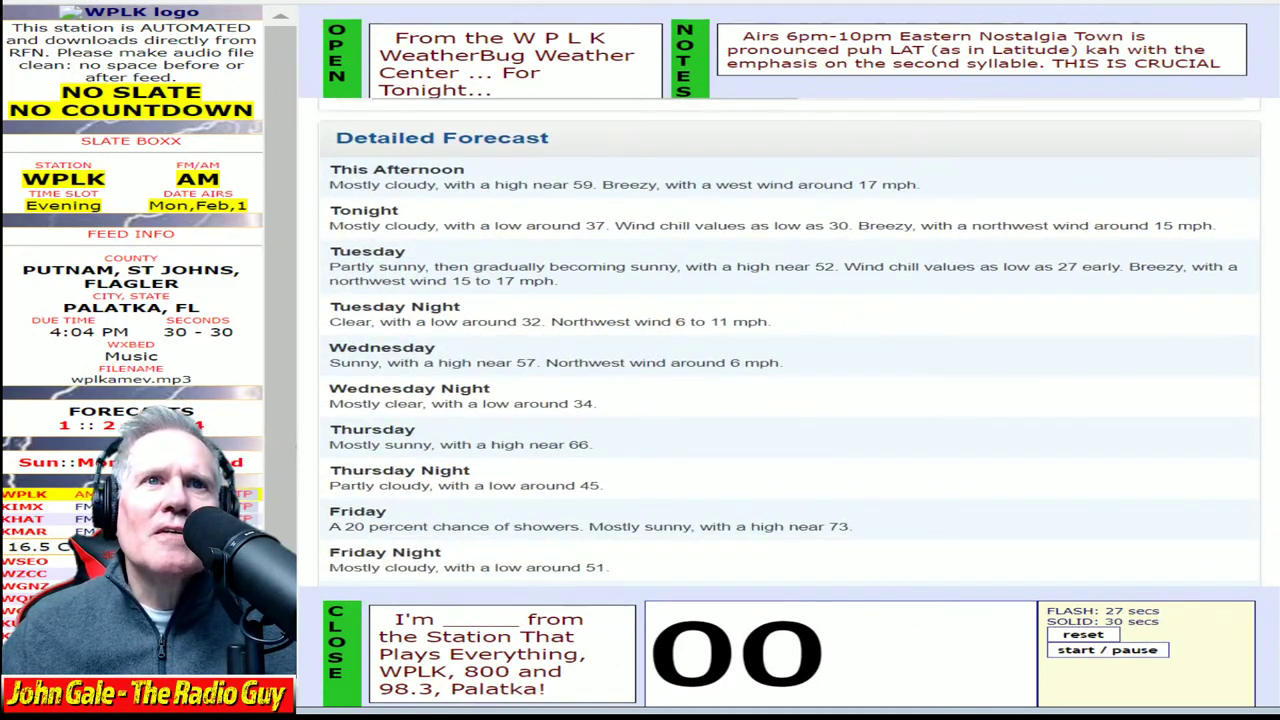
pyautogui.click(1107, 650)
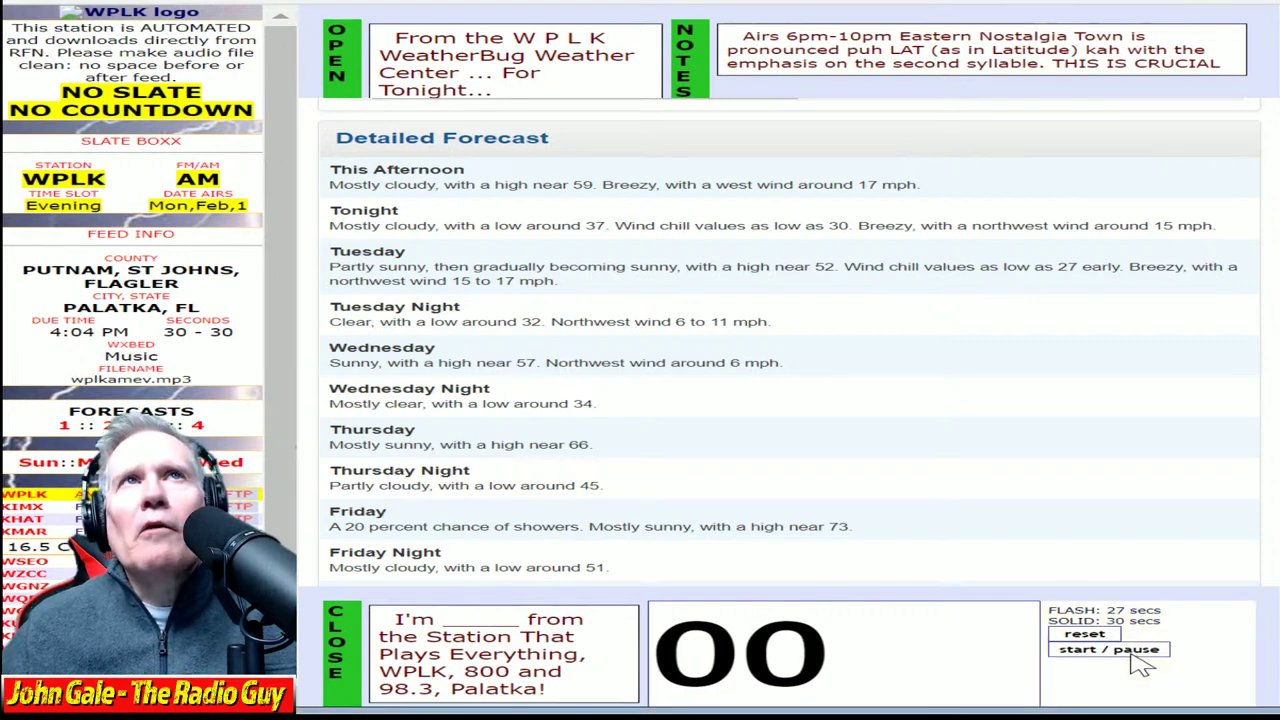
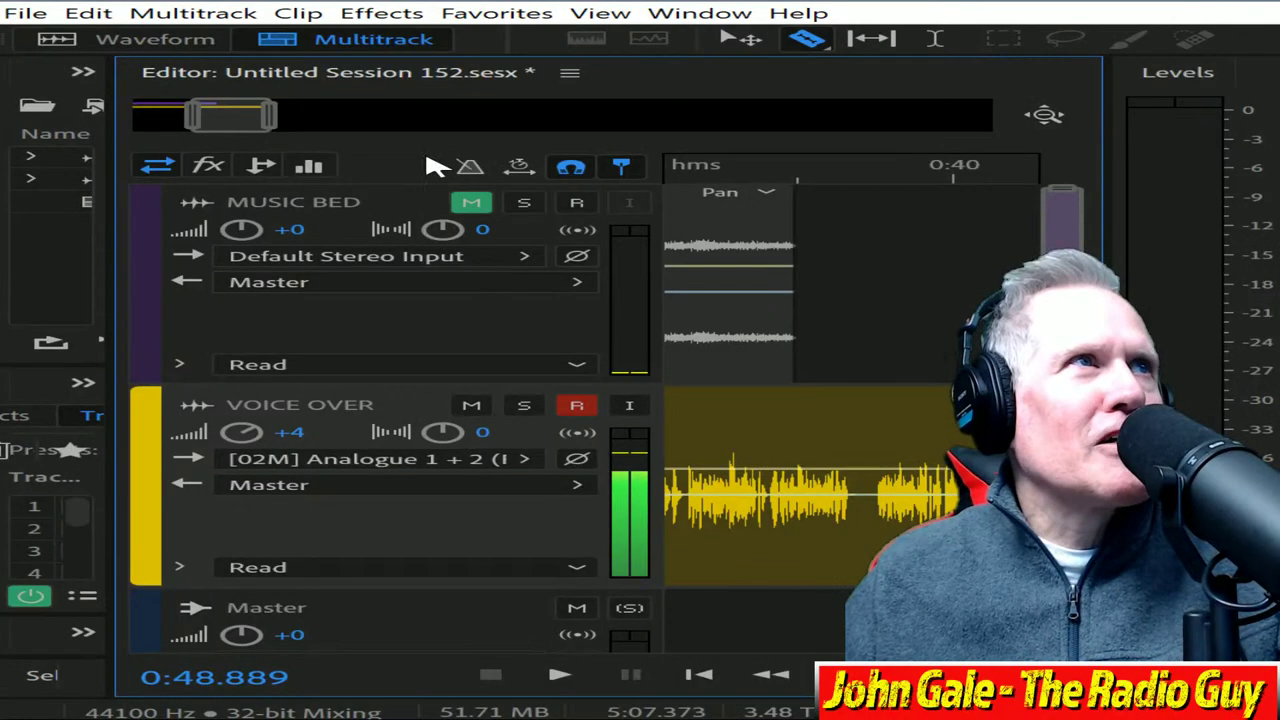
# Step: Split the voice-over at about 0:14, delete the opening part and move the remaining clip to the session start
pyautogui.moveTo(232, 119); pyautogui.dragTo(202, 119)
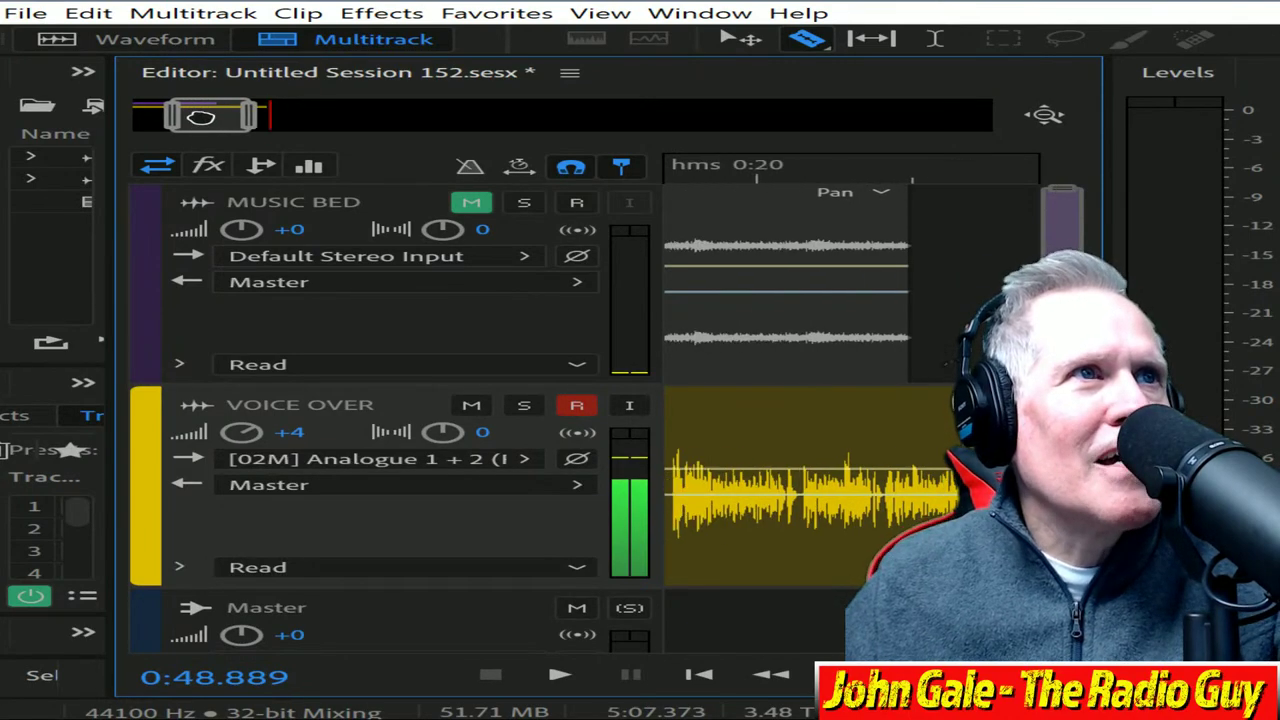
pyautogui.click(686, 404)
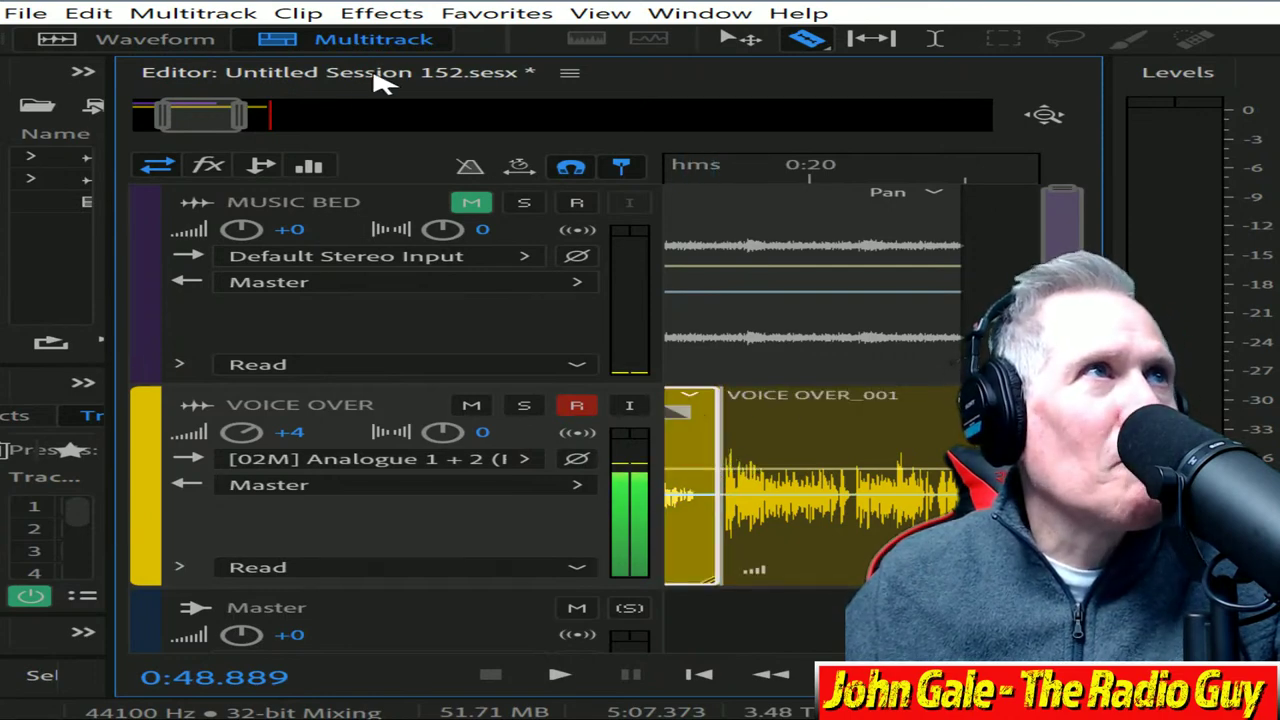
pyautogui.moveTo(213, 122); pyautogui.dragTo(180, 110)
pyautogui.press('Delete')
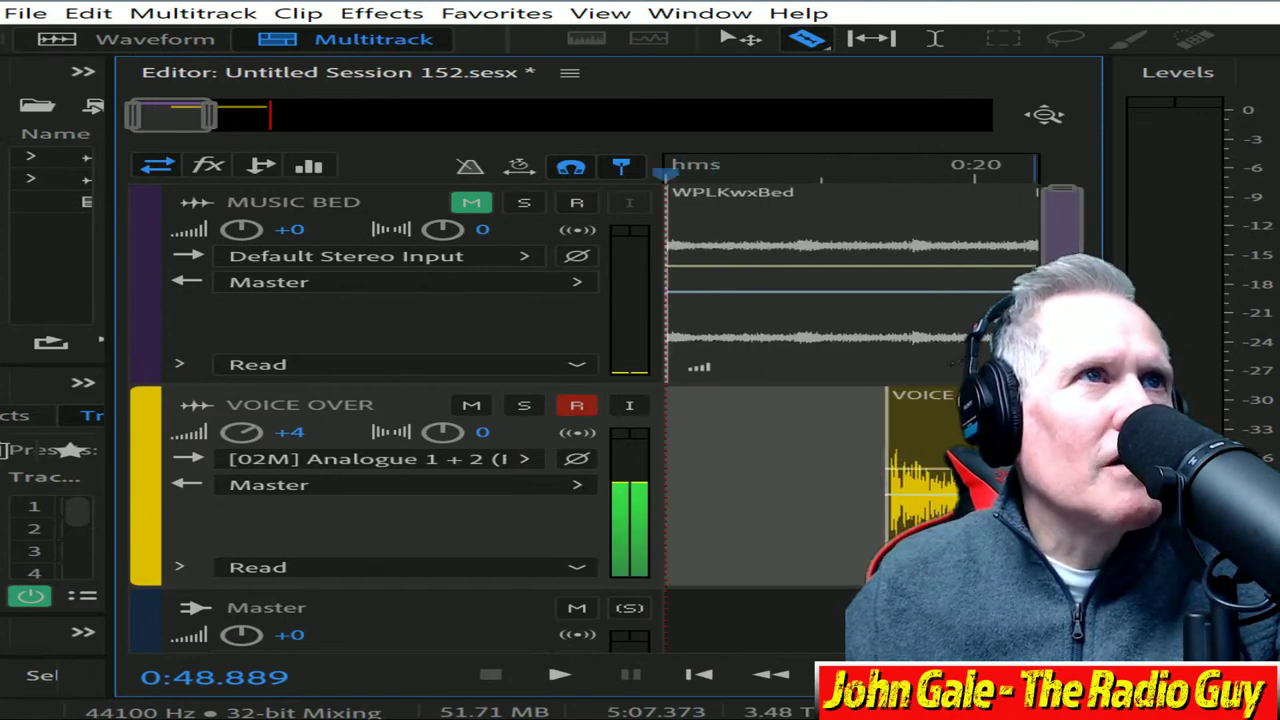
pyautogui.moveTo(906, 404); pyautogui.dragTo(686, 409)
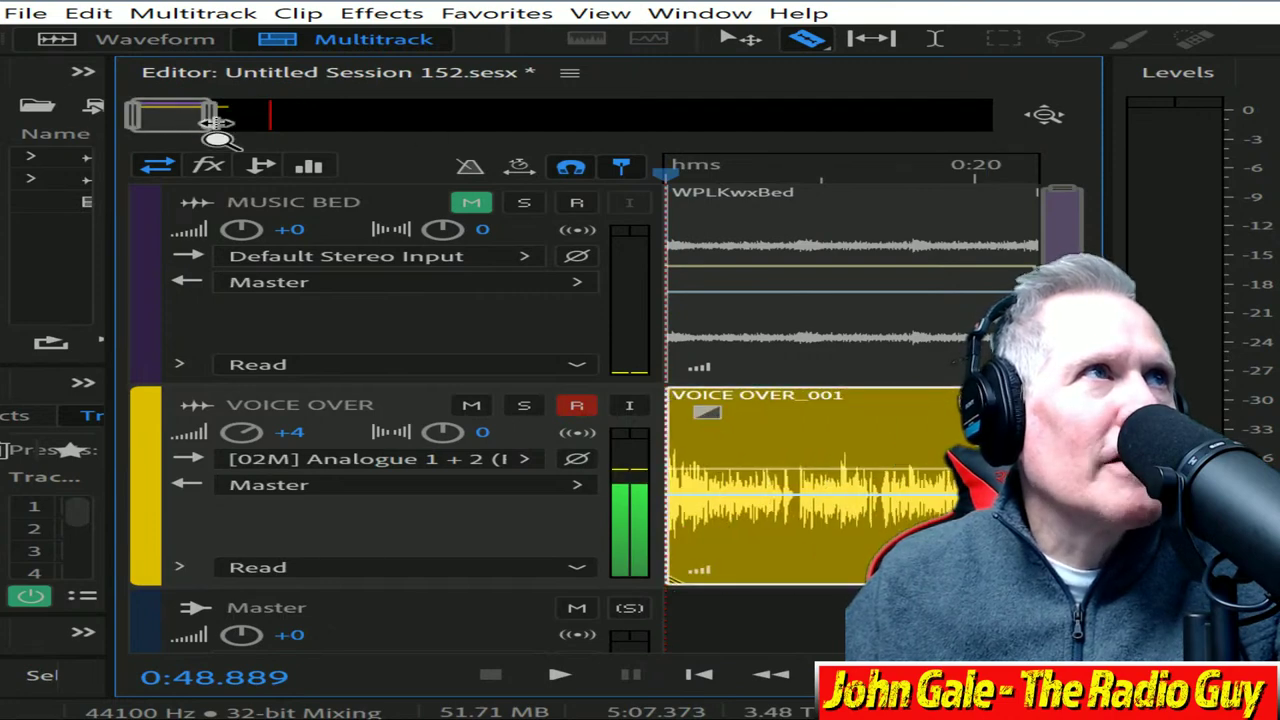
# Step: Split the voice-over in the pause at about 0:20.7, slide the following part earlier to about 0:19 and play the join
pyautogui.moveTo(213, 122)
pyautogui.mouseDown()
pyautogui.moveTo(163, 120)
pyautogui.moveTo(207, 118)
pyautogui.mouseUp()
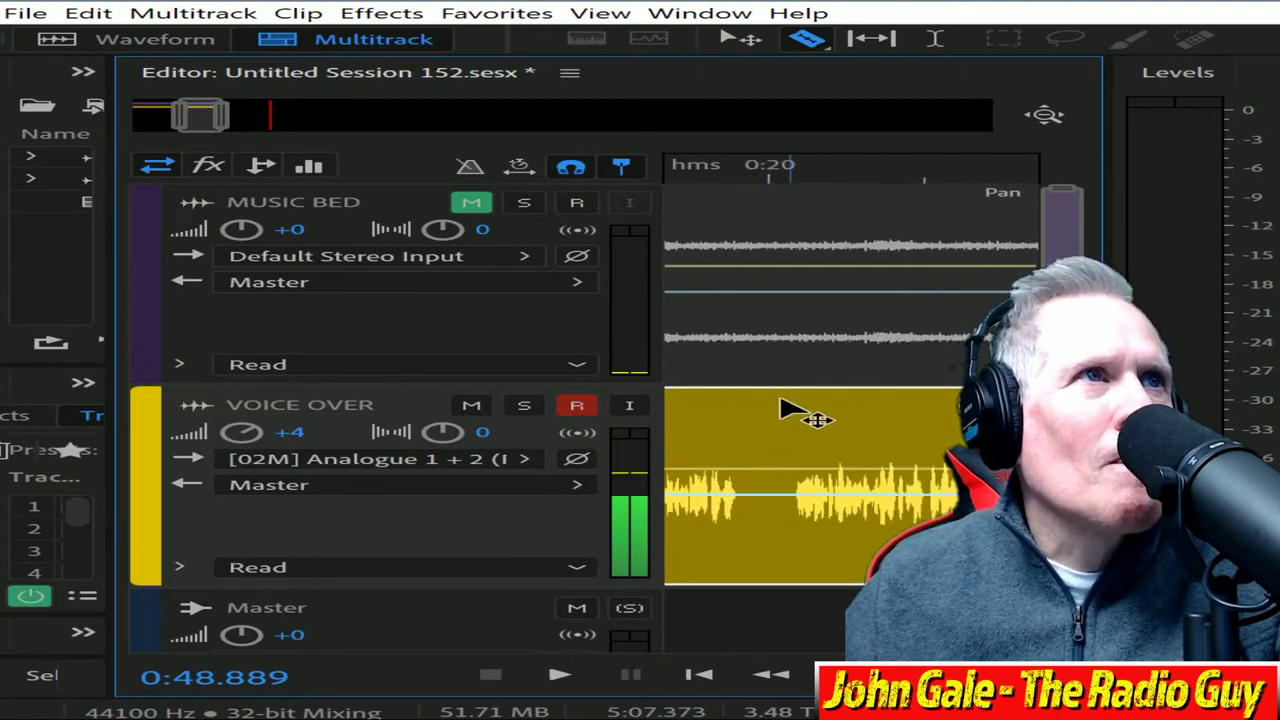
pyautogui.click(791, 452)
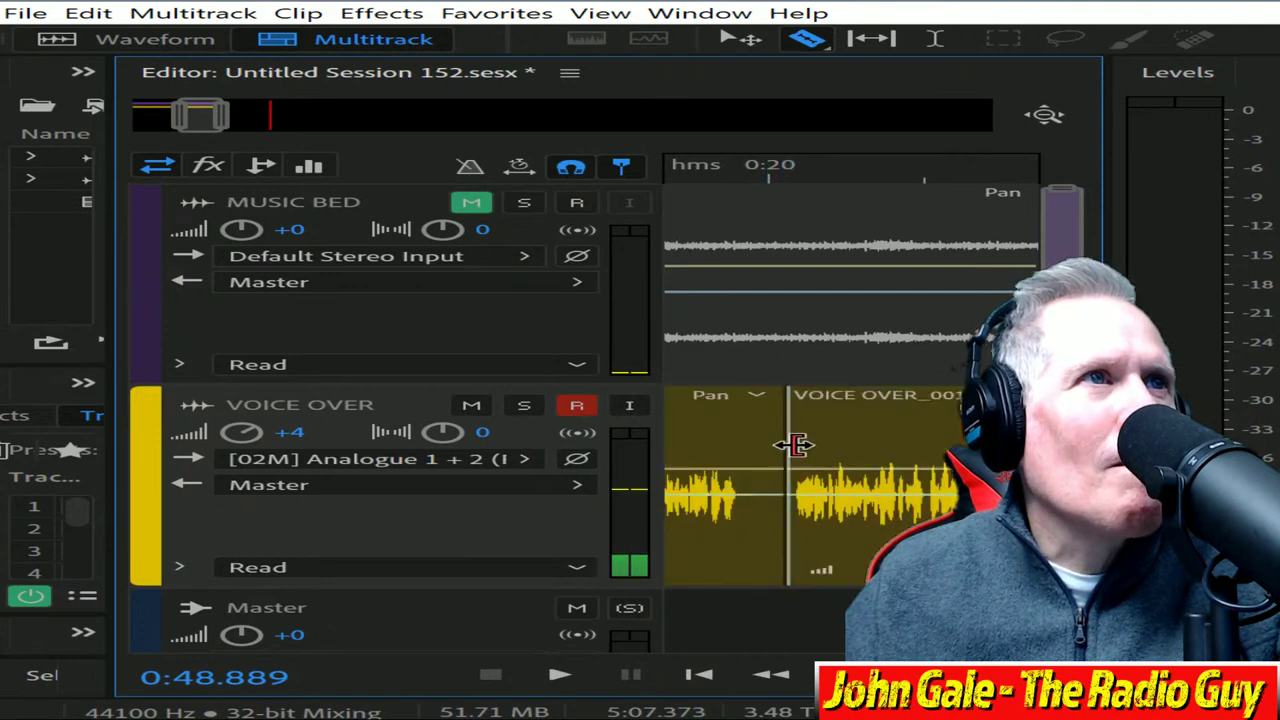
pyautogui.moveTo(885, 405); pyautogui.dragTo(843, 414)
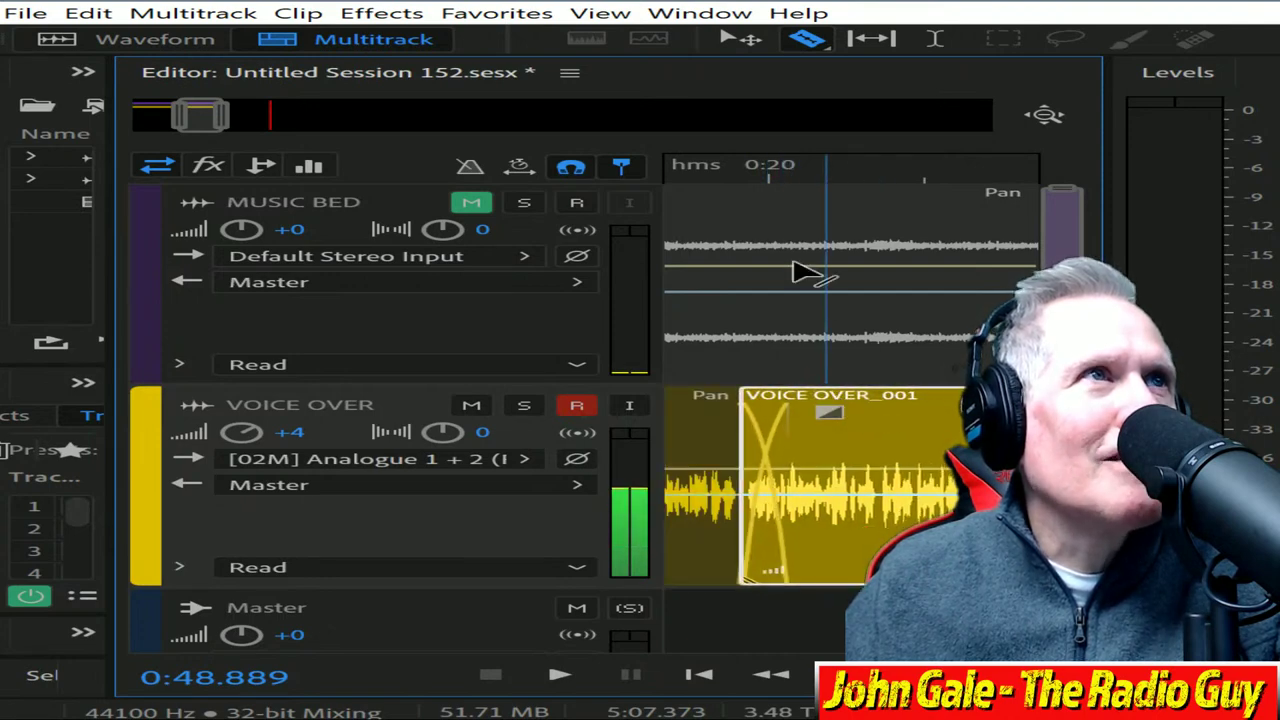
pyautogui.click(710, 172)
pyautogui.press('space')
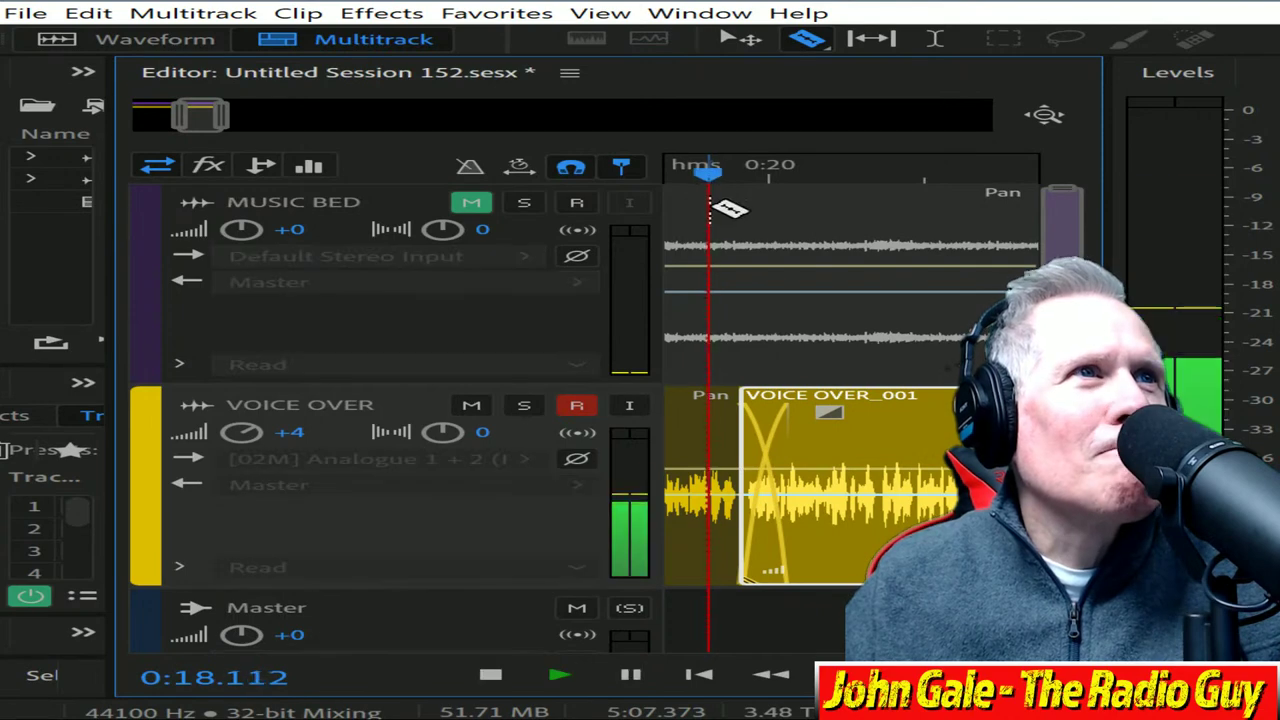
pyautogui.click(555, 676)
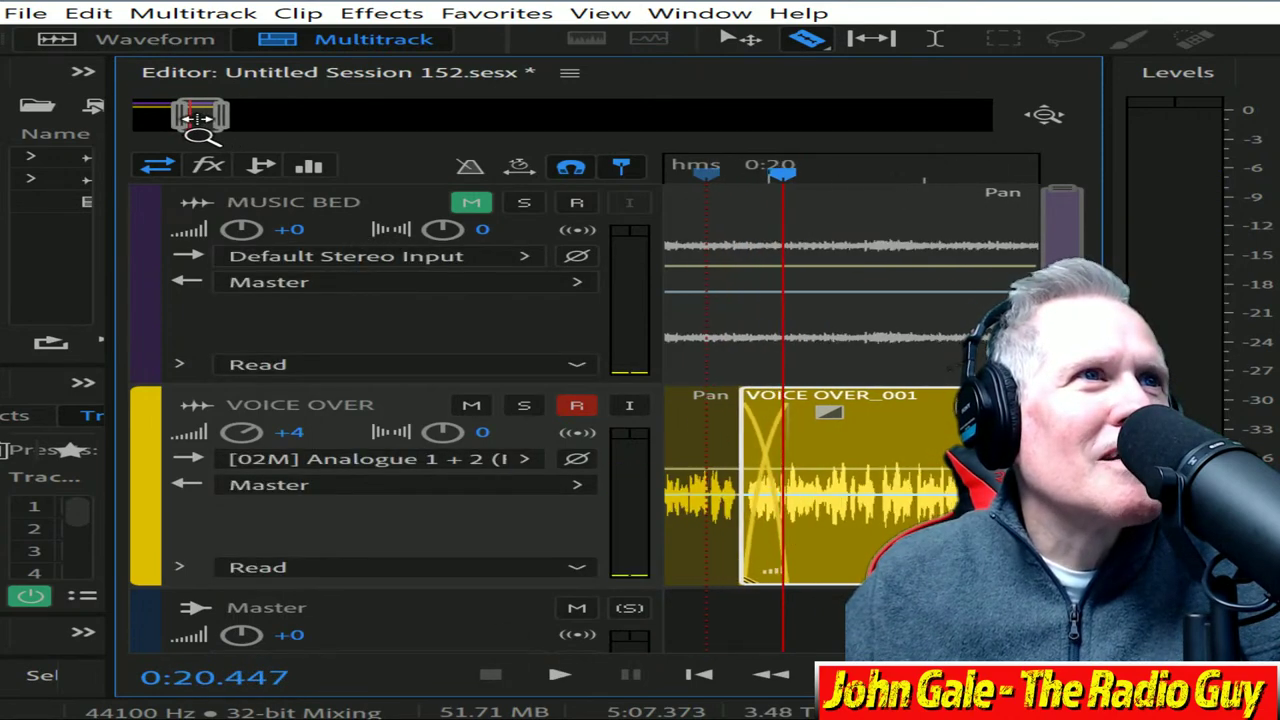
# Step: Trim the silent end of the first voice-over part to about 0:19.4 and place the following part at about 0:20.4
pyautogui.moveTo(200, 118); pyautogui.dragTo(187, 118)
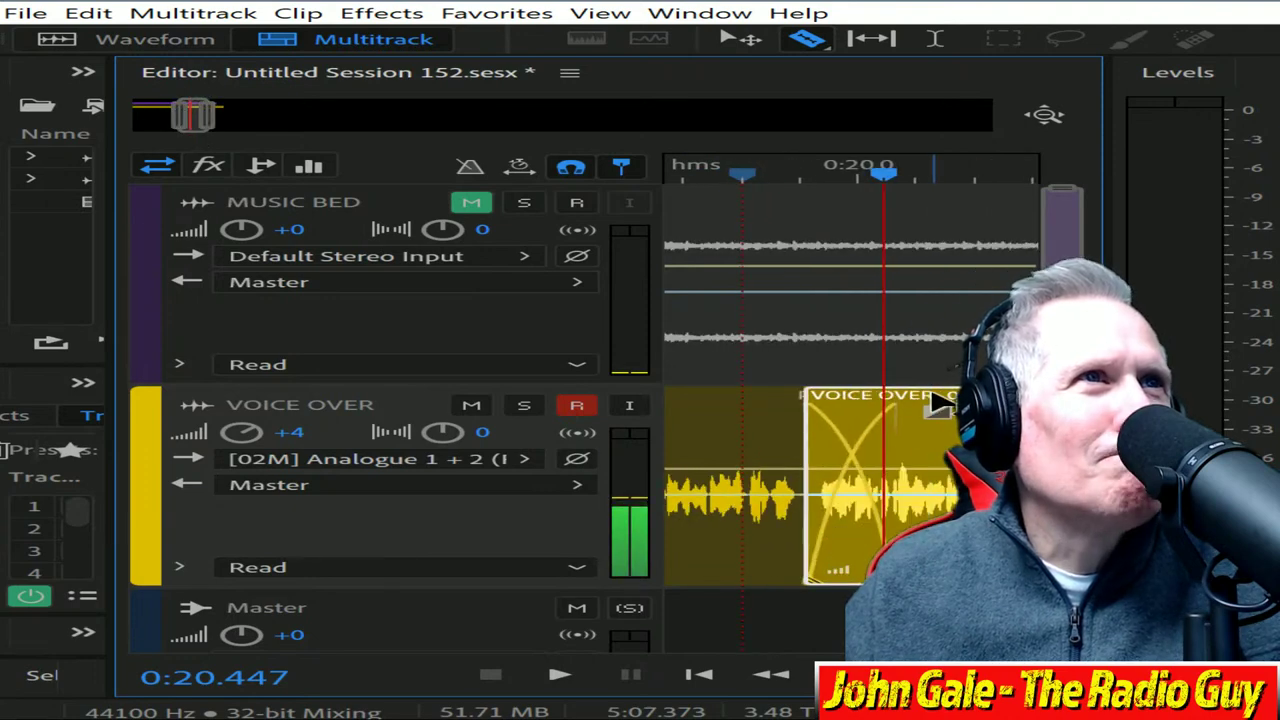
pyautogui.moveTo(193, 115)
pyautogui.mouseDown()
pyautogui.moveTo(323, 110)
pyautogui.moveTo(367, 90)
pyautogui.moveTo(289, 112)
pyautogui.moveTo(178, 98)
pyautogui.mouseUp()
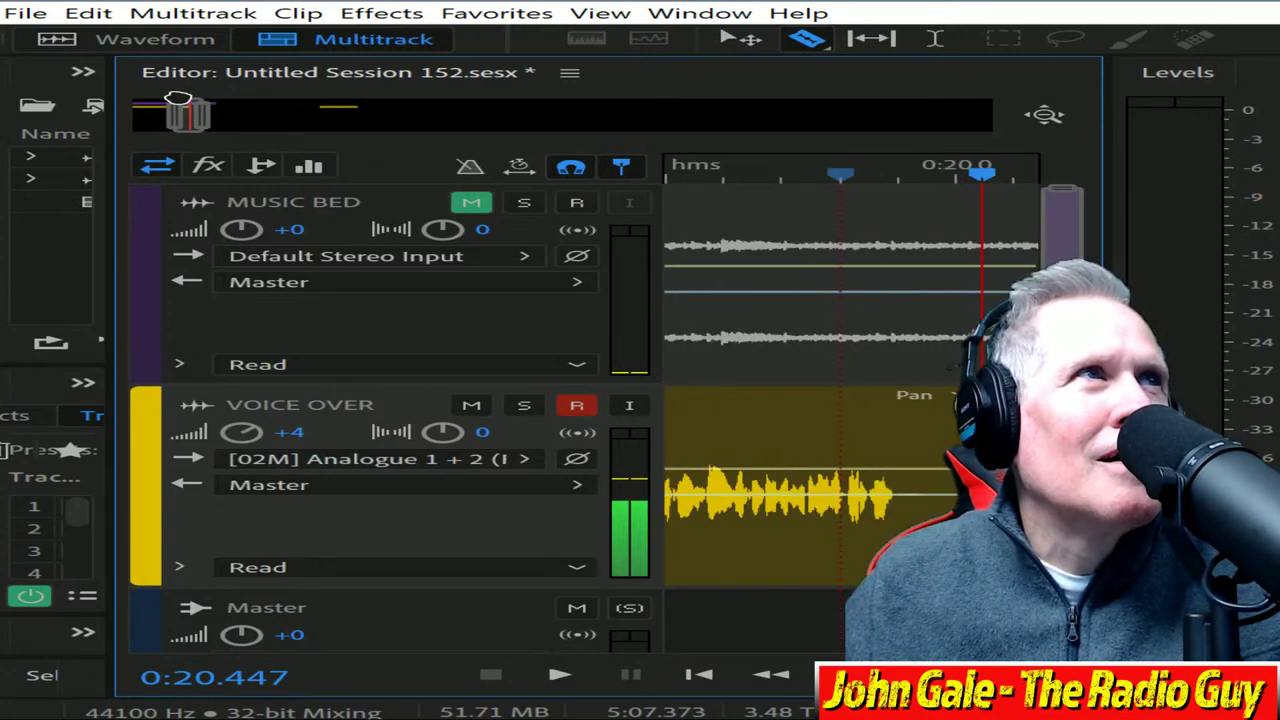
pyautogui.moveTo(958, 448); pyautogui.dragTo(905, 445)
pyautogui.moveTo(188, 115); pyautogui.dragTo(286, 122)
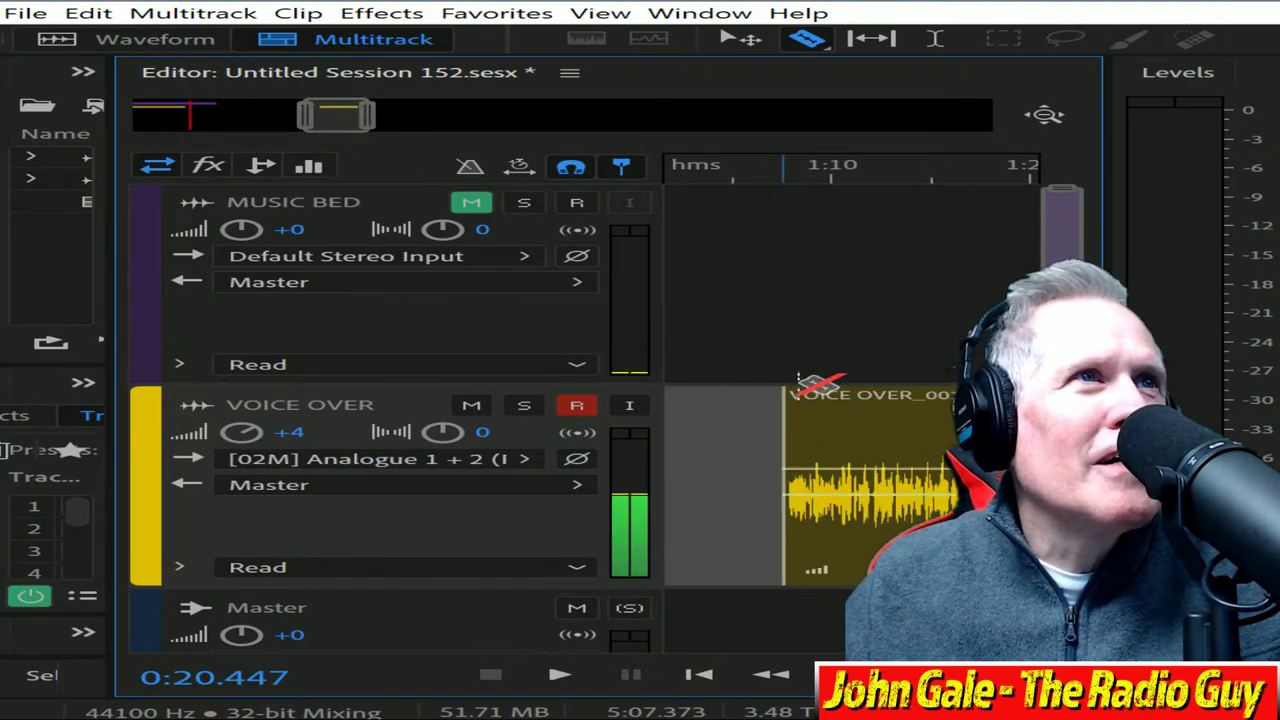
pyautogui.moveTo(845, 405); pyautogui.dragTo(743, 429)
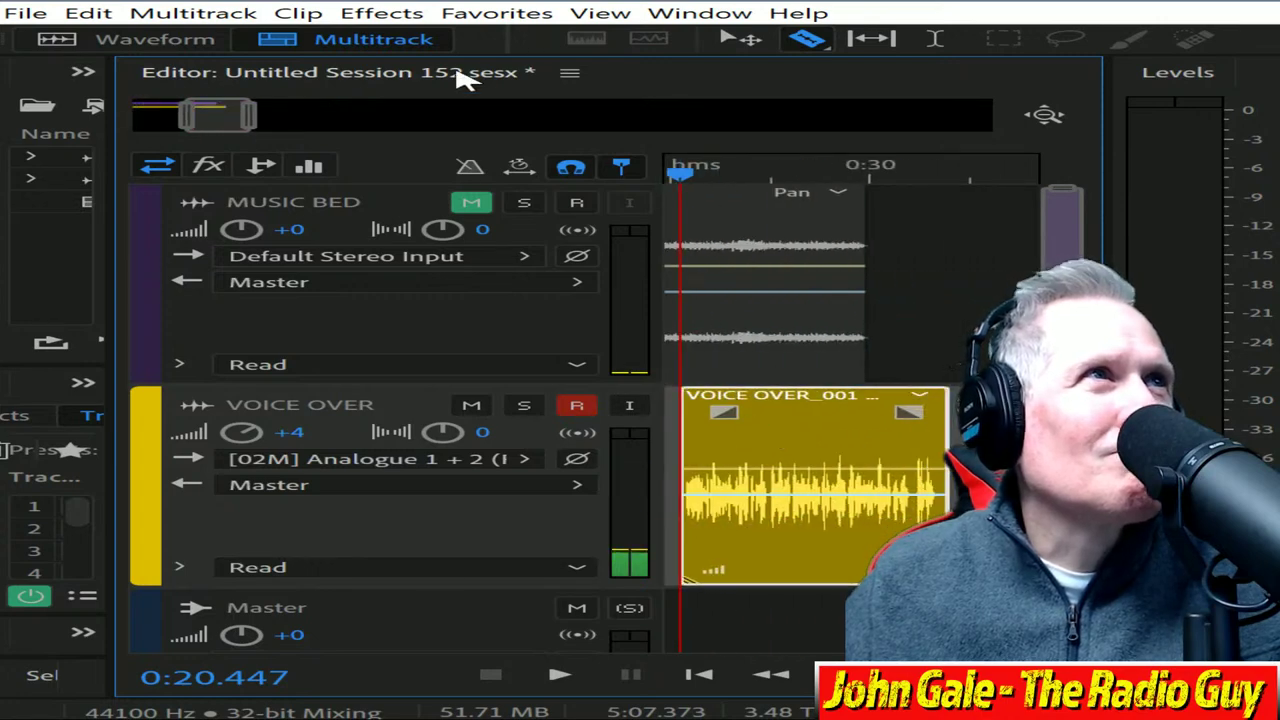
pyautogui.moveTo(250, 118); pyautogui.dragTo(194, 114)
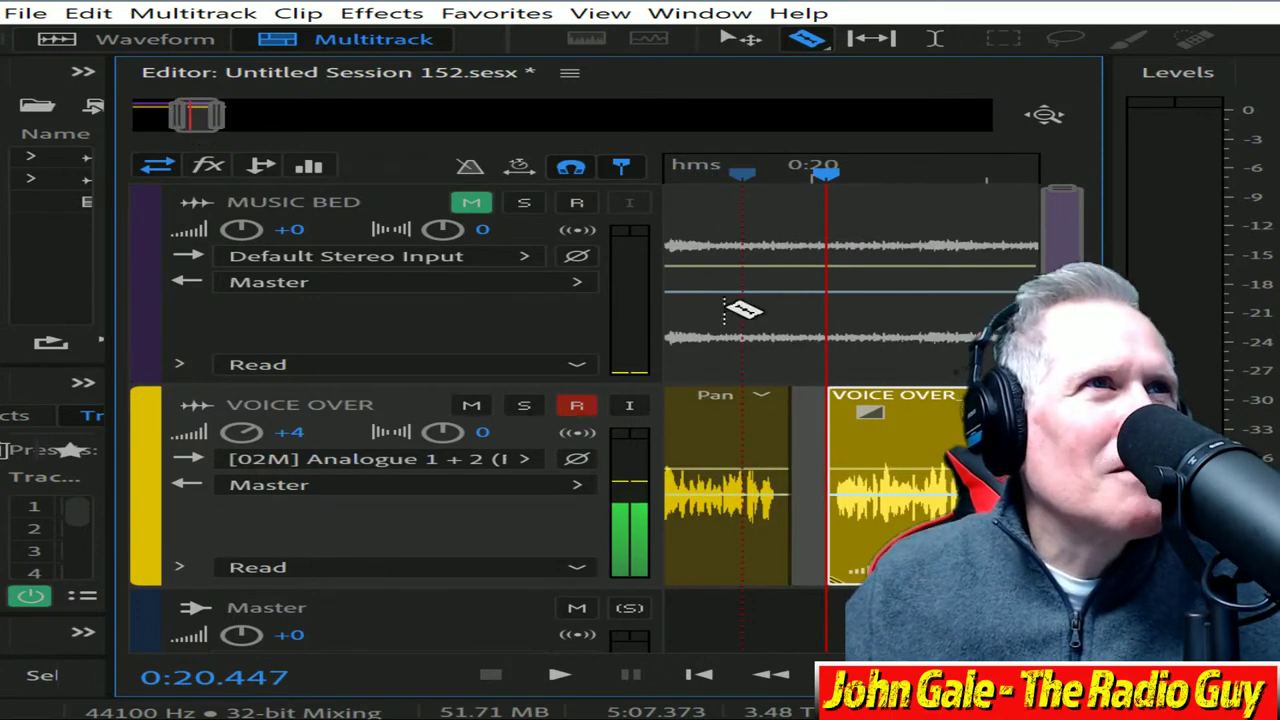
# Step: Slide the second voice-over part earlier to about 0:19 to close the gap, and play the audio after the join
pyautogui.moveTo(902, 403); pyautogui.dragTo(836, 407)
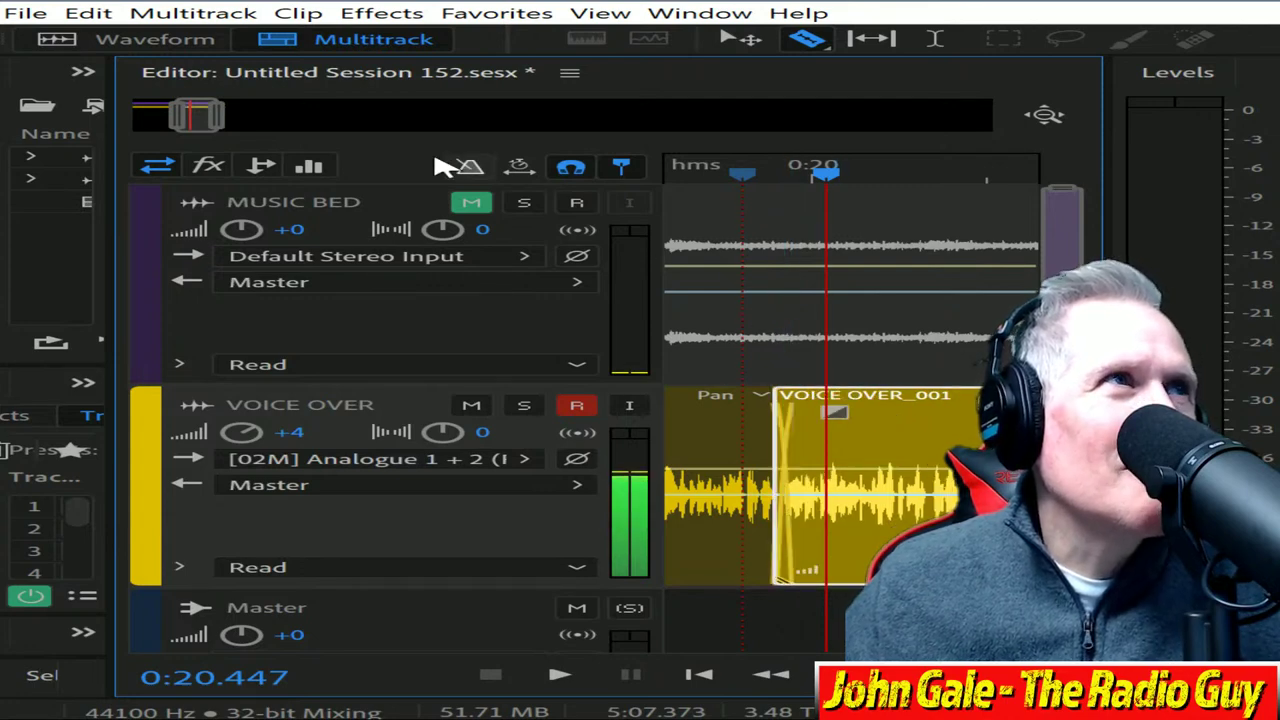
pyautogui.moveTo(225, 121); pyautogui.dragTo(198, 124)
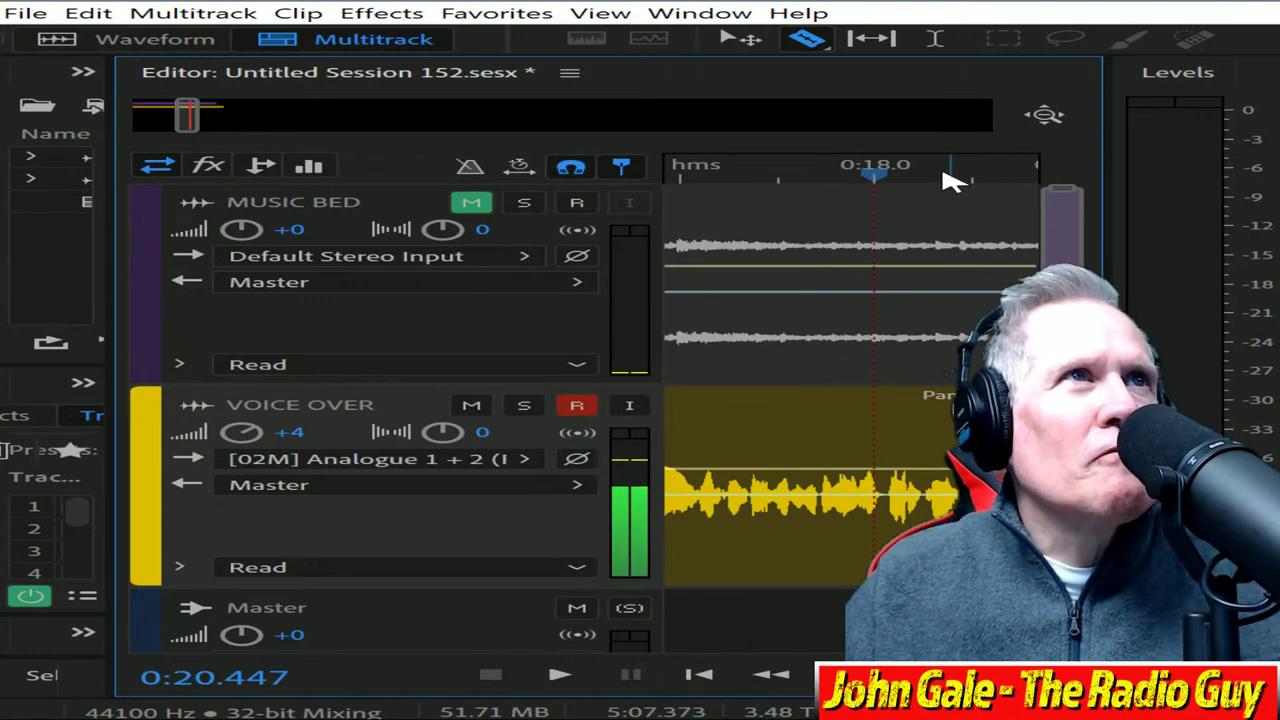
pyautogui.press('space')
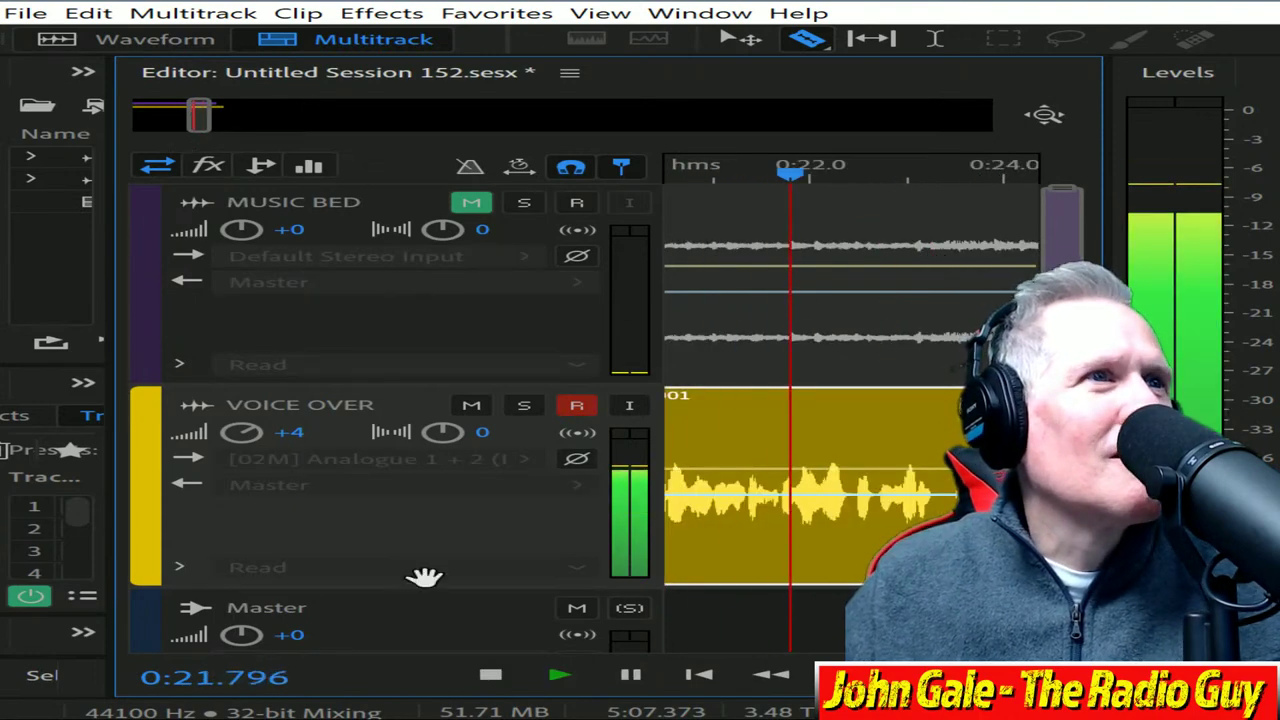
pyautogui.click(556, 675)
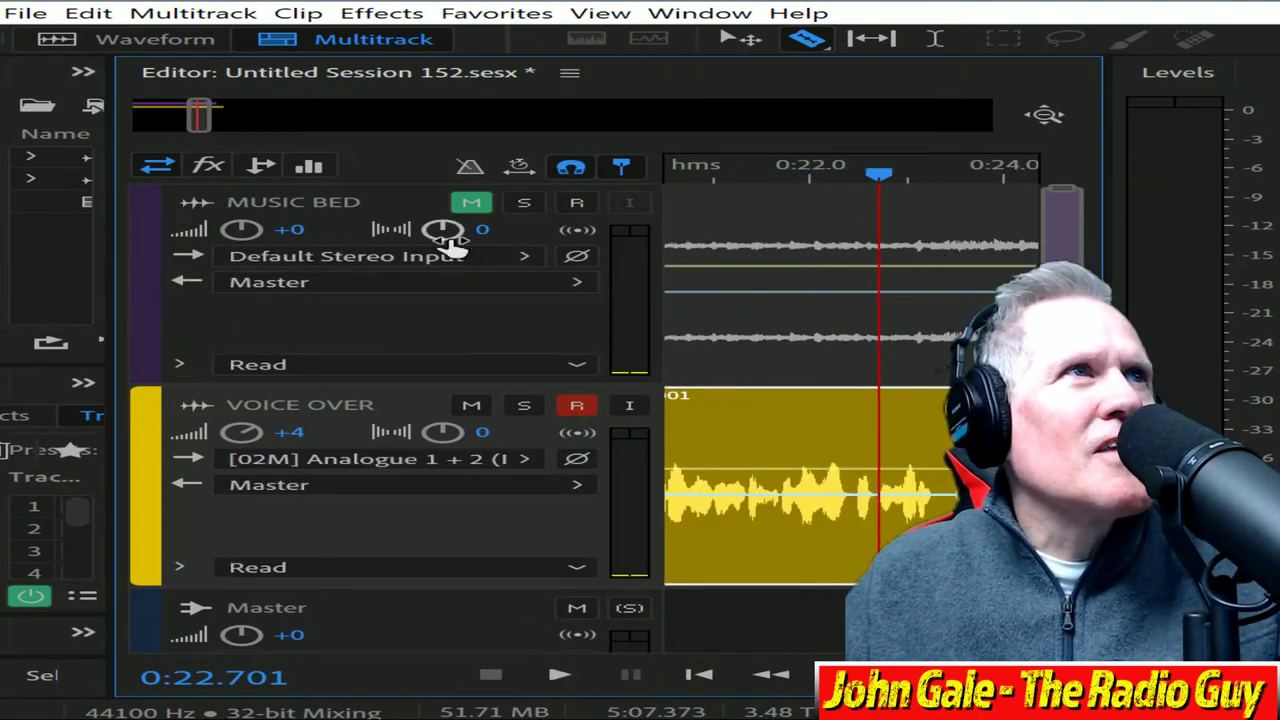
# Step: Unmute the music bed, mix the session down to a new file, play its ending from about 0:30 and return to the multitrack session
pyautogui.click(472, 205)
pyautogui.hotkey('alt', 'shift', 'm')
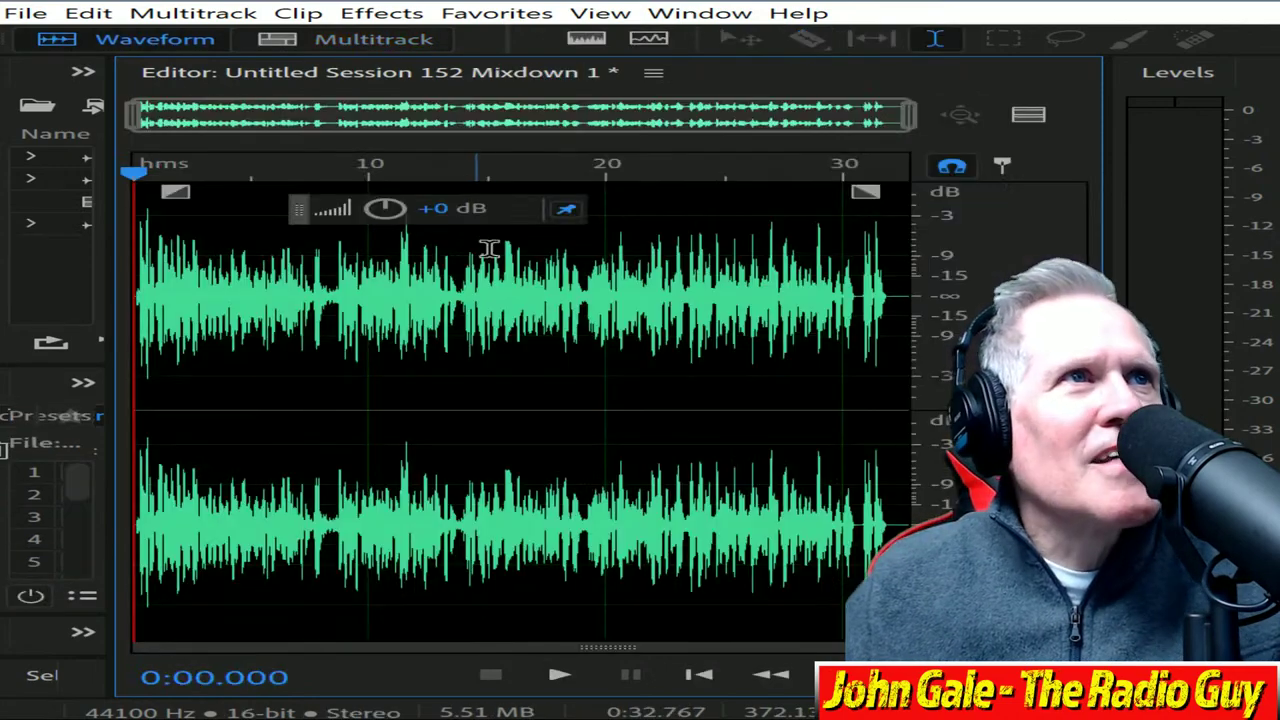
pyautogui.hotkey('ctrl', 'a')
pyautogui.click(843, 171)
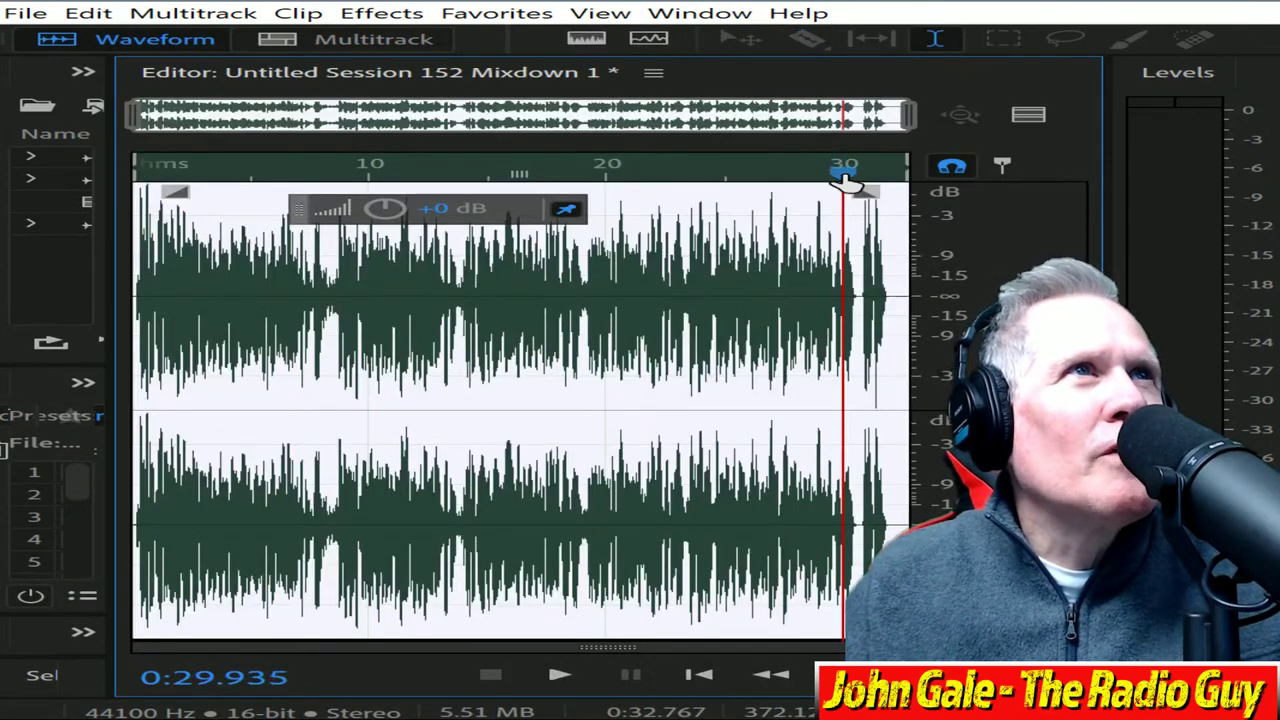
pyautogui.press('space')
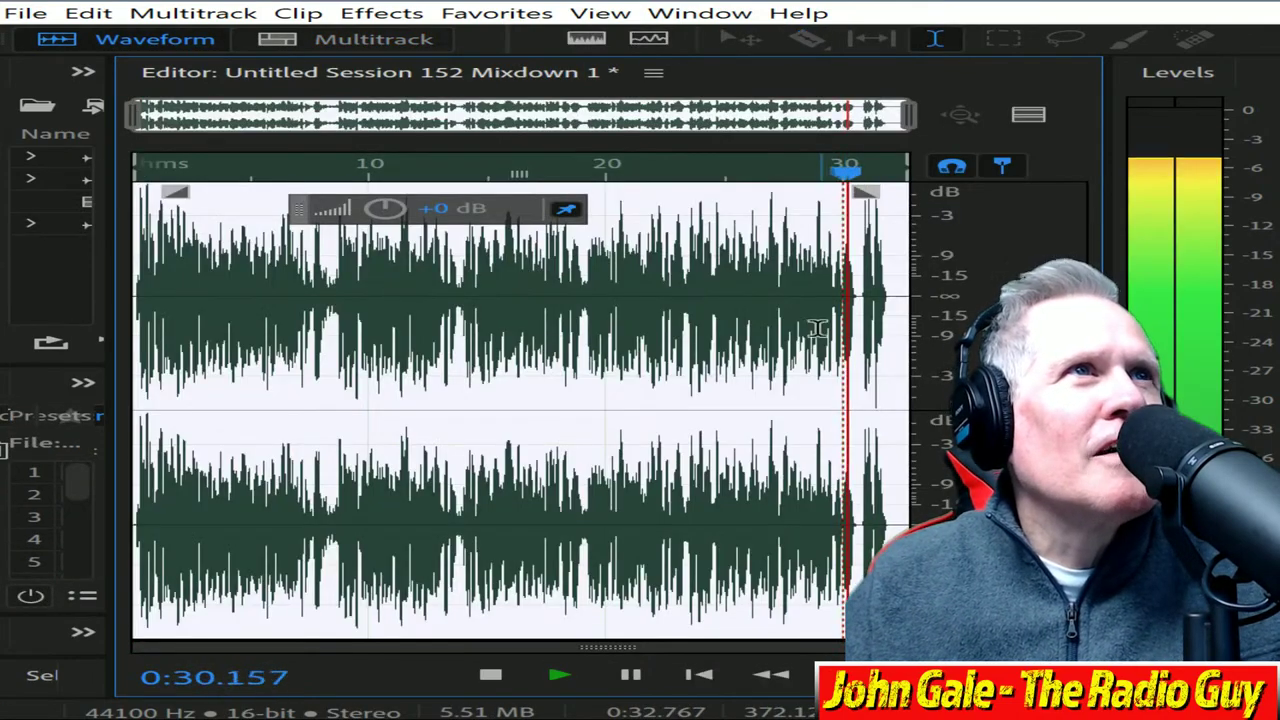
pyautogui.click(490, 675)
pyautogui.click(325, 38)
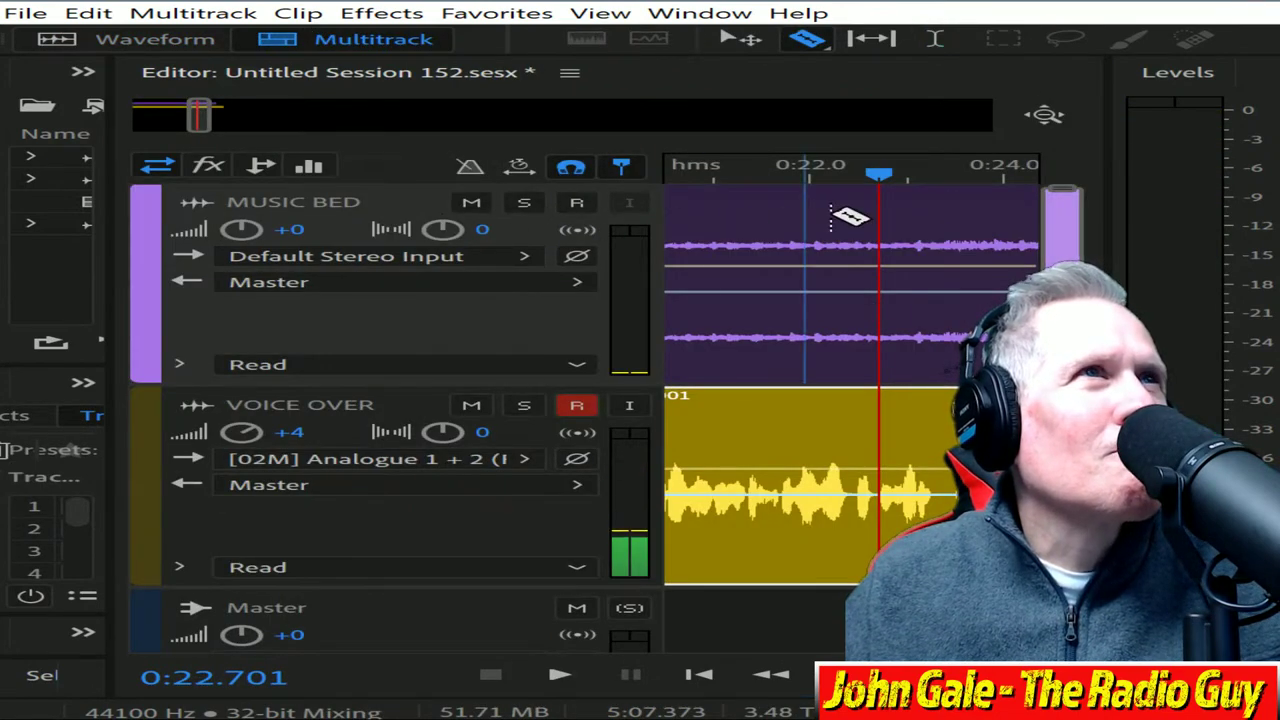
# Step: Remove the silence before the first word of the voice-over so the speech begins at the session start
pyautogui.moveTo(878, 176)
pyautogui.mouseDown()
pyautogui.moveTo(977, 189)
pyautogui.moveTo(1055, 176)
pyautogui.mouseUp()
pyautogui.press('Home')
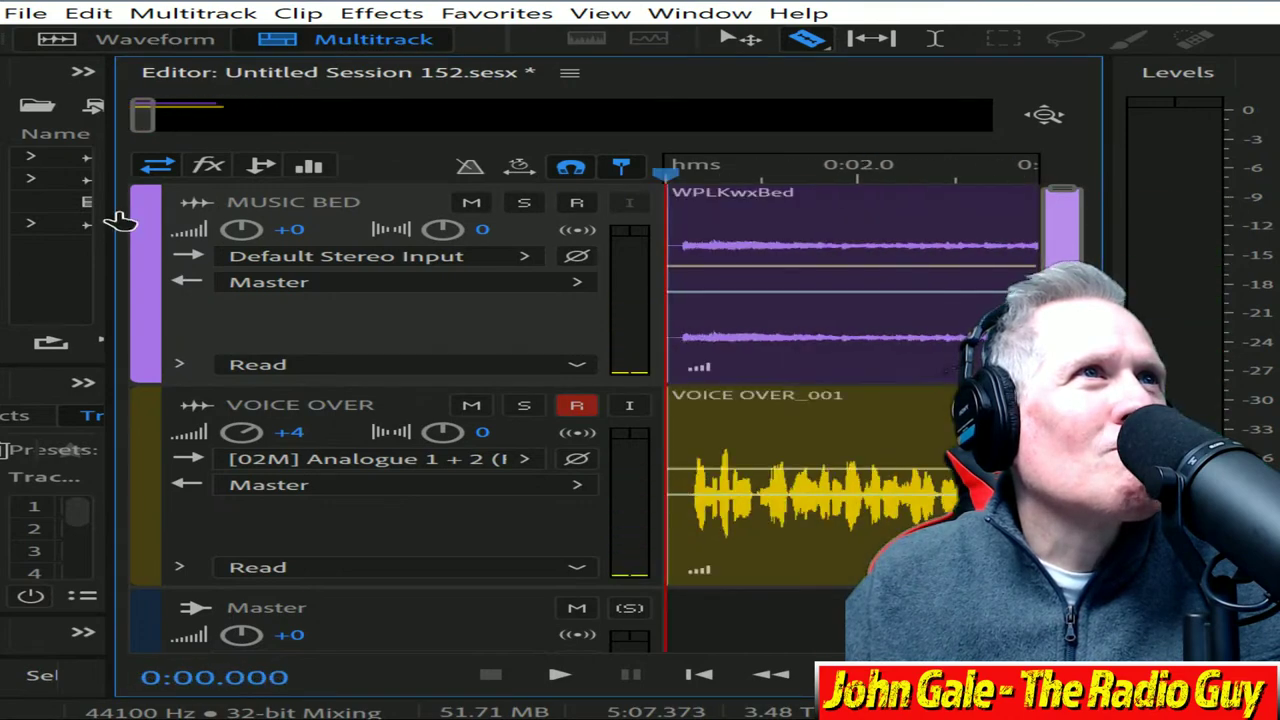
pyautogui.moveTo(160, 128); pyautogui.dragTo(131, 128)
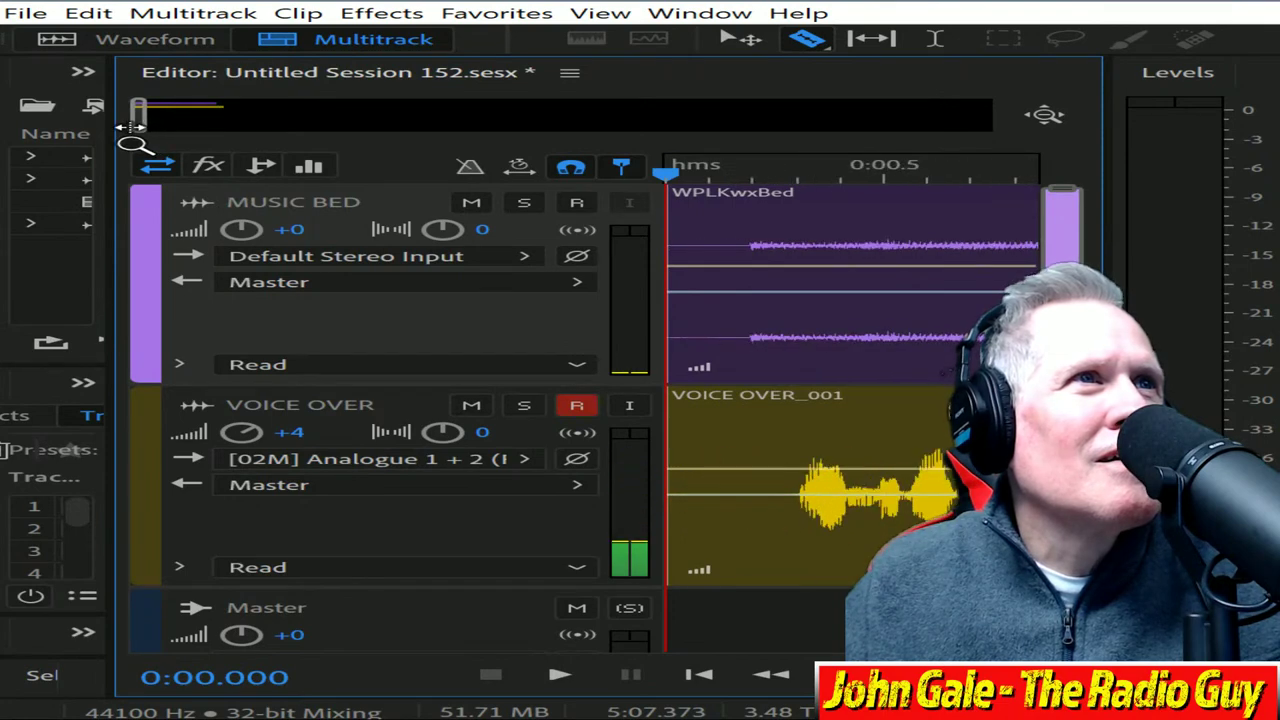
pyautogui.moveTo(808, 454); pyautogui.dragTo(512, 408)
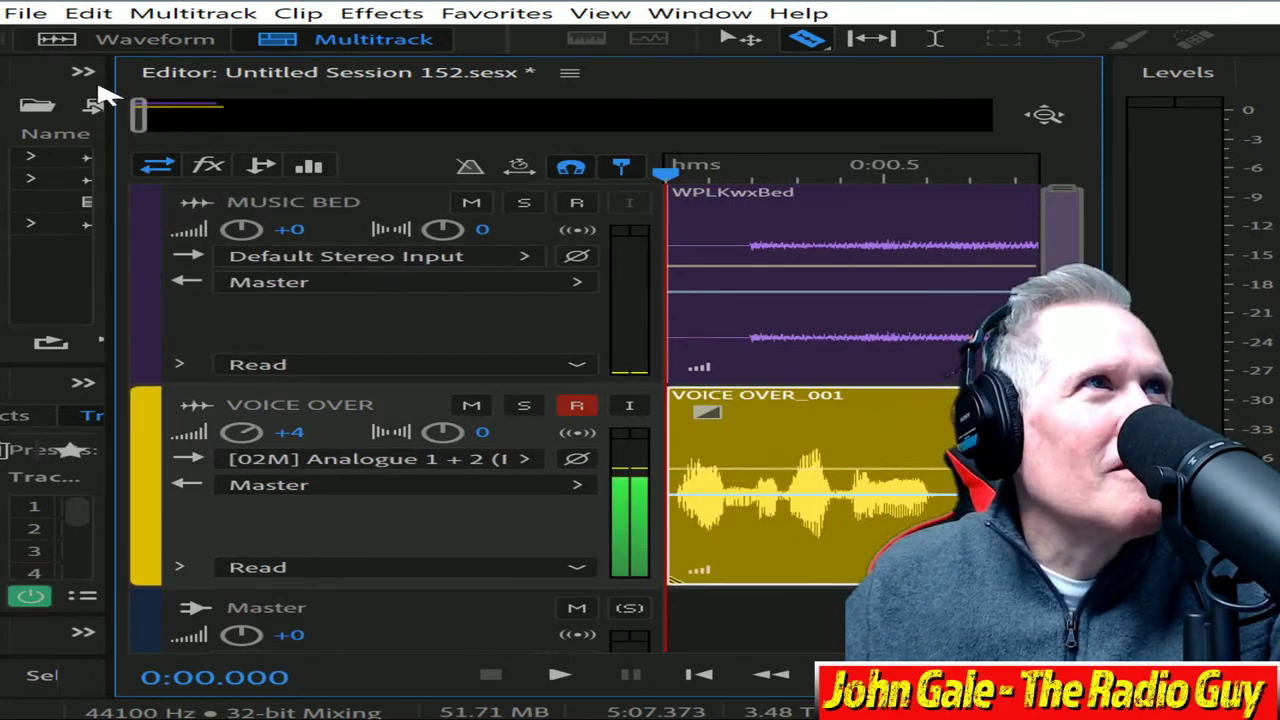
# Step: Adjust the start of the second voice-over part to about 0:18.7, overlapping the end of the first part
pyautogui.moveTo(138, 112); pyautogui.dragTo(232, 140)
pyautogui.moveTo(126, 116); pyautogui.dragTo(168, 119)
pyautogui.moveTo(820, 400); pyautogui.dragTo(800, 400)
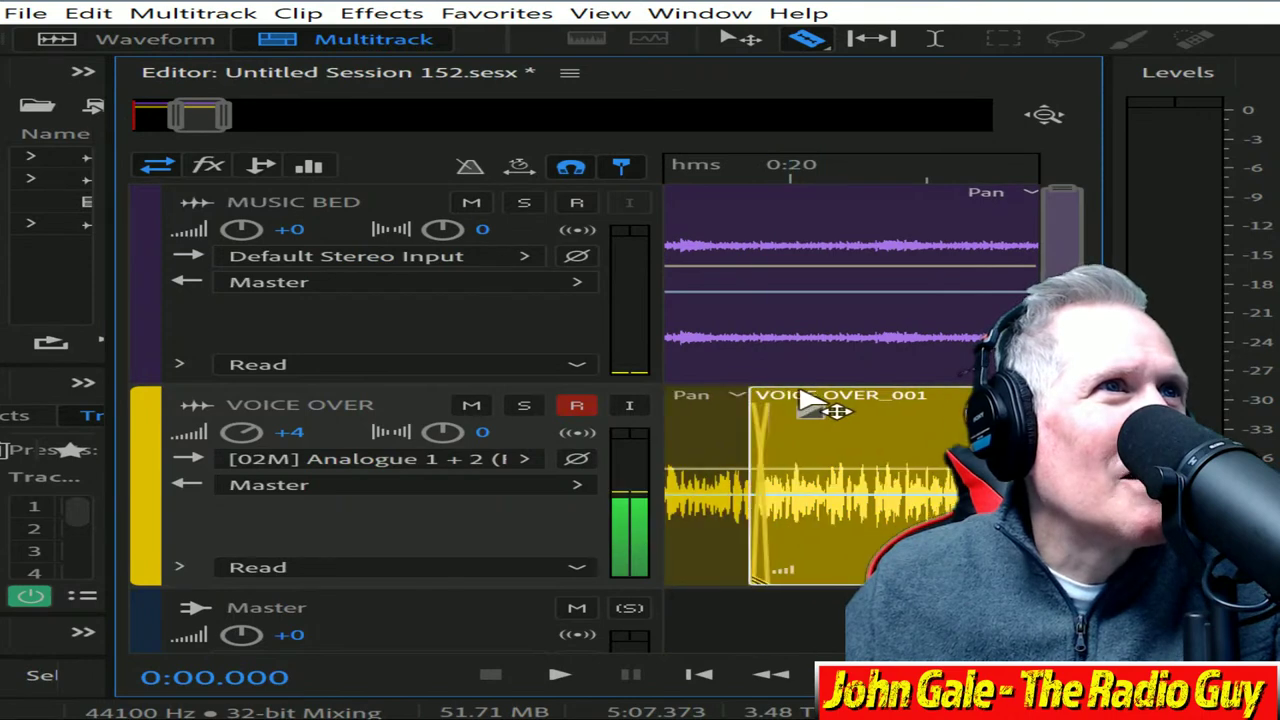
pyautogui.moveTo(220, 115); pyautogui.dragTo(190, 114)
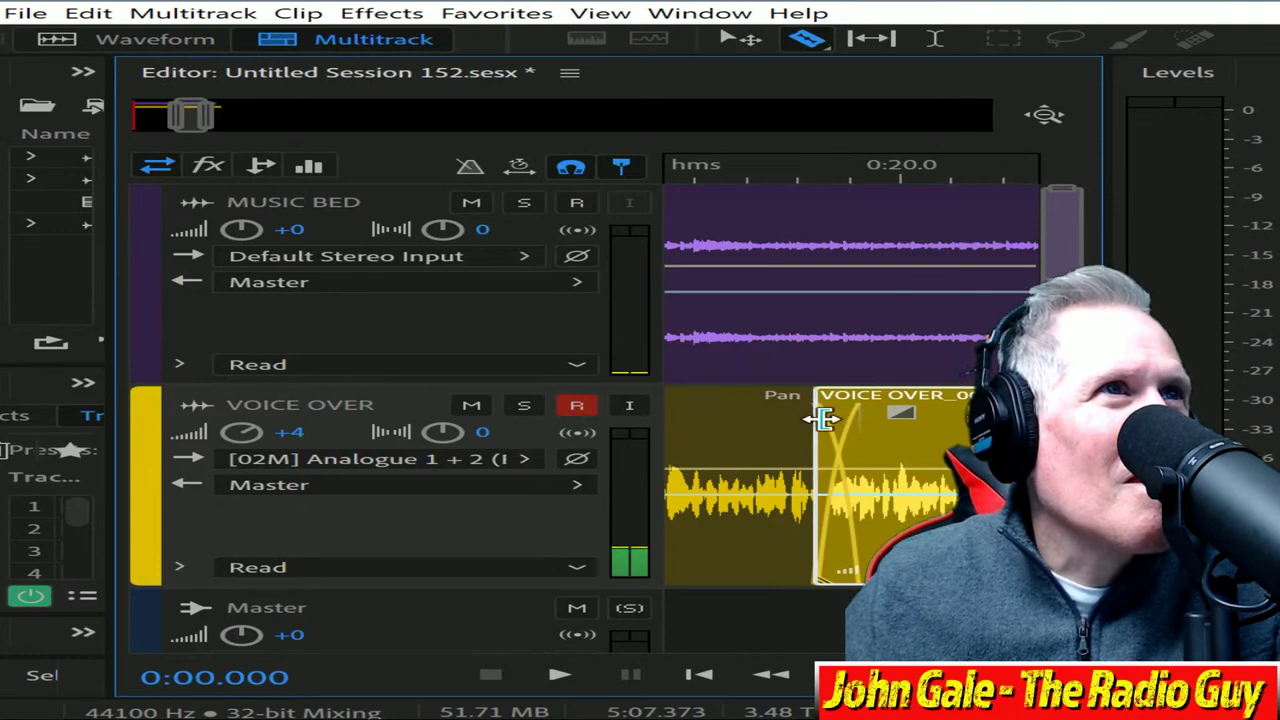
pyautogui.moveTo(822, 420); pyautogui.dragTo(825, 418)
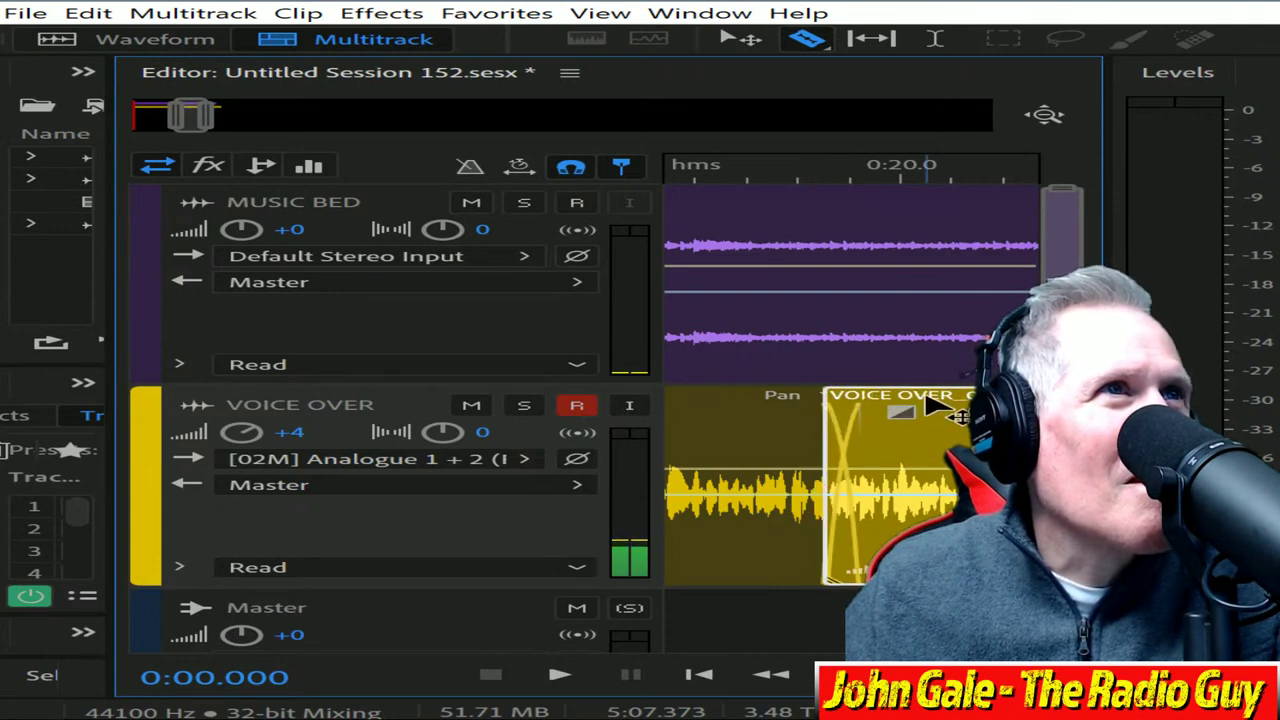
pyautogui.moveTo(935, 405)
pyautogui.mouseDown()
pyautogui.moveTo(971, 405)
pyautogui.moveTo(942, 405)
pyautogui.mouseUp()
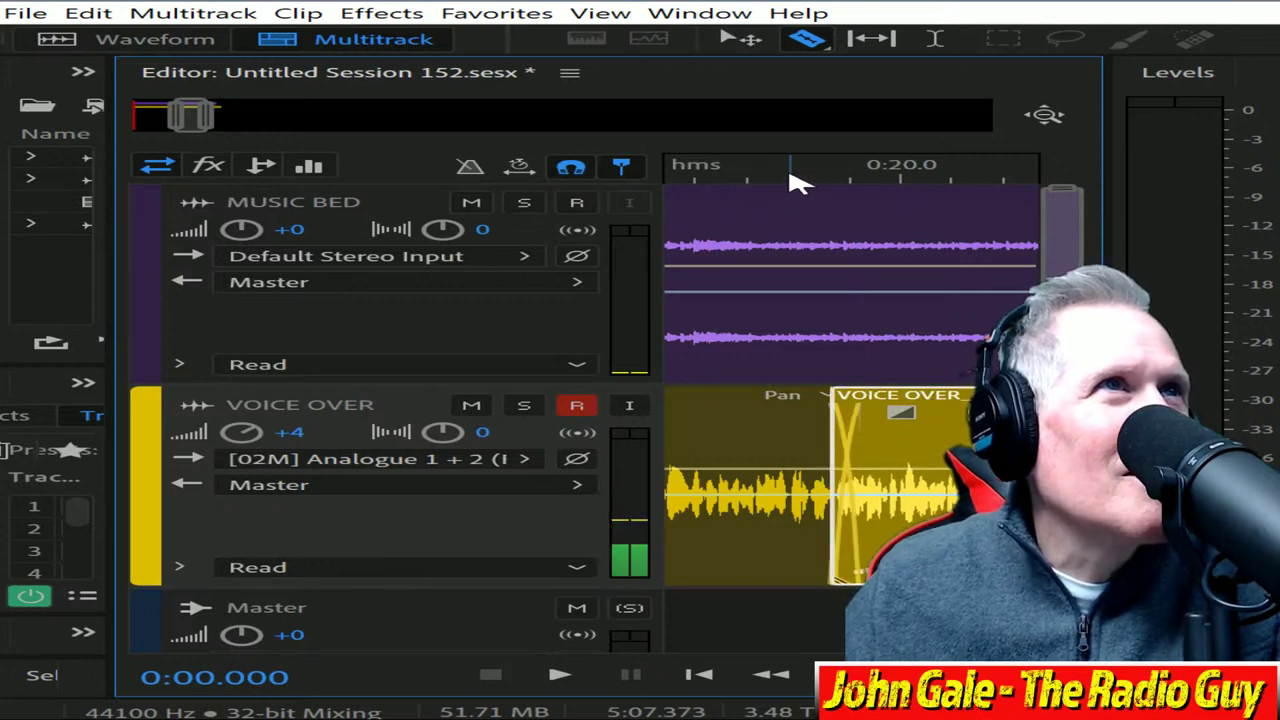
# Step: Check the ending of the voice-over against the music bed around 0:30 and mix the whole session down to a new file
pyautogui.click(989, 196)
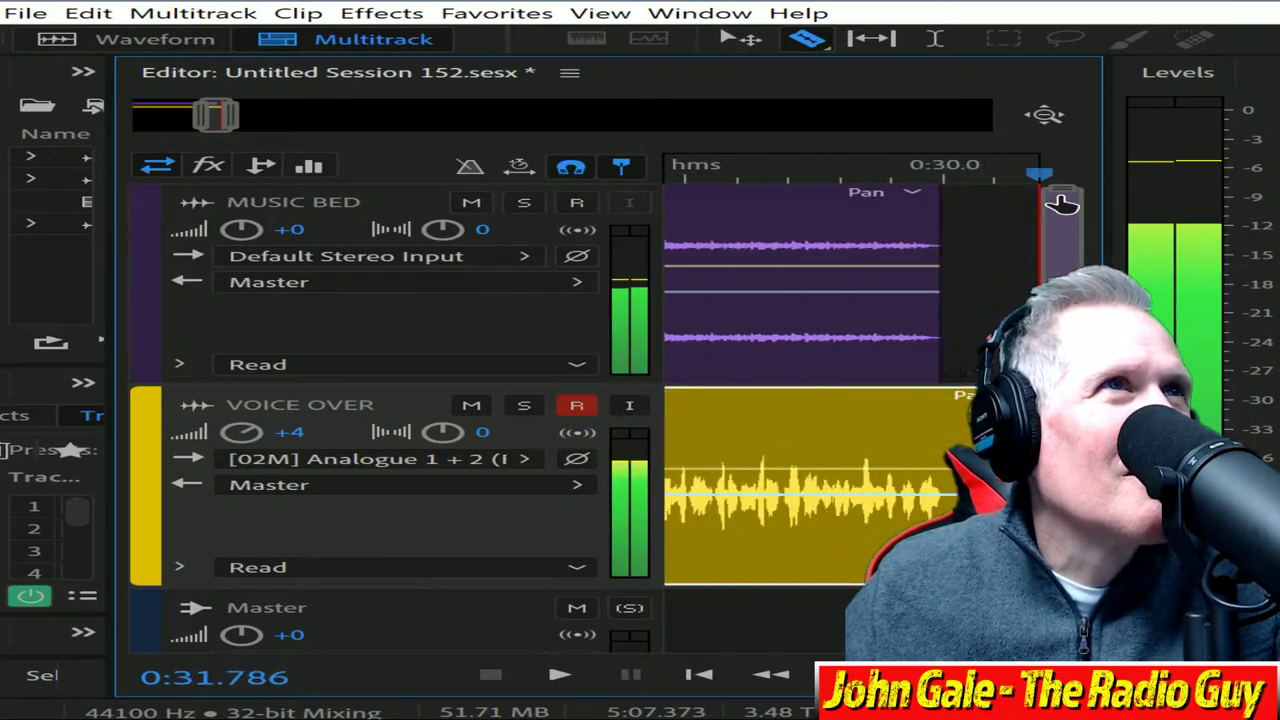
pyautogui.click(866, 198)
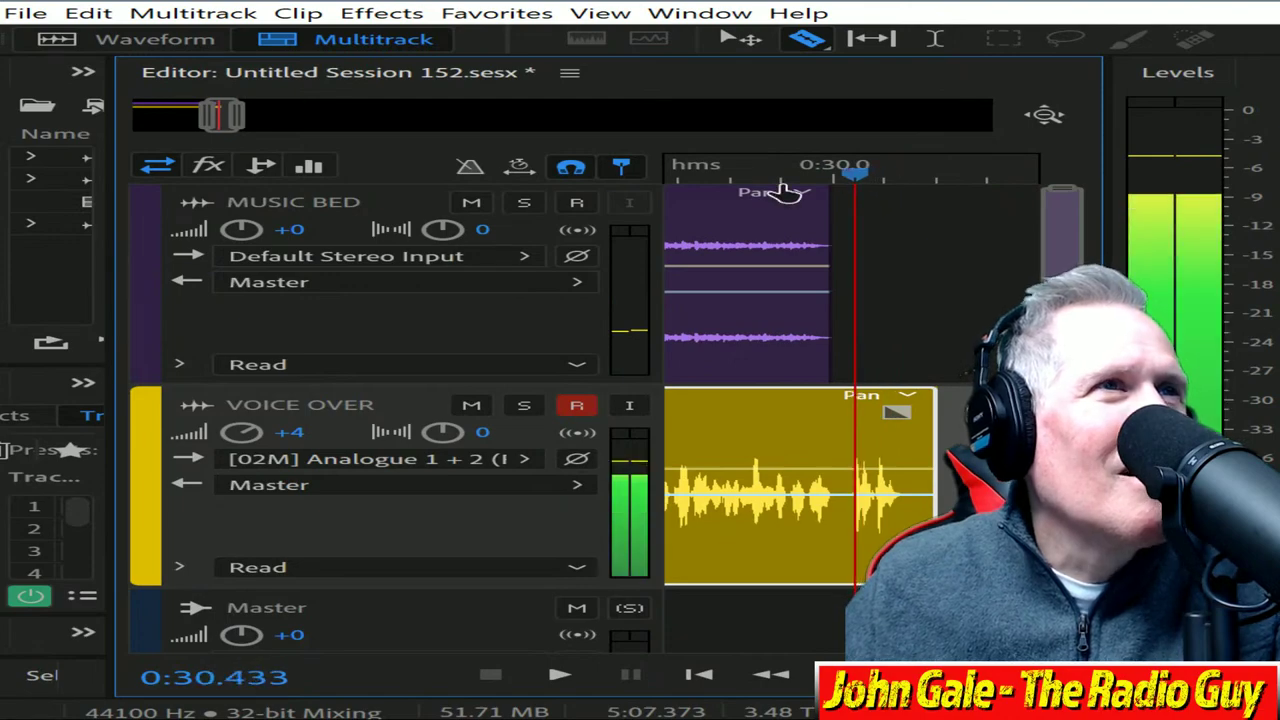
pyautogui.press('Home')
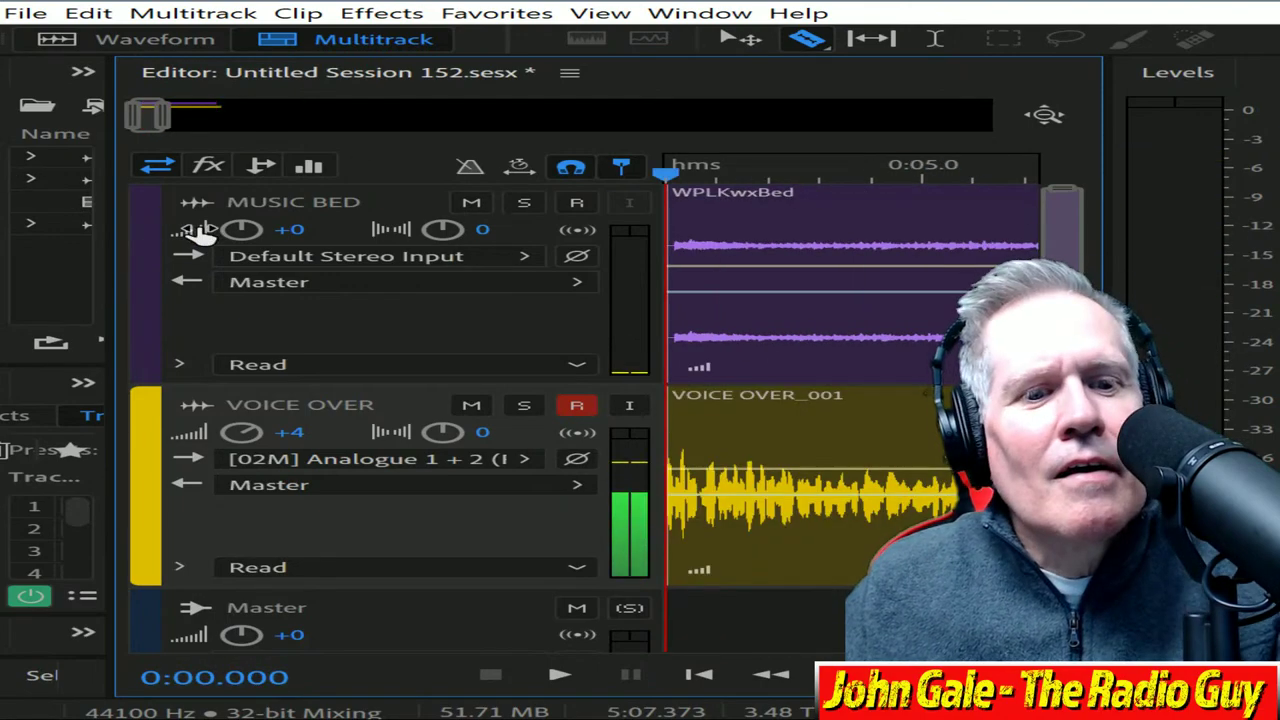
pyautogui.hotkey('alt', 'shift', 'm')
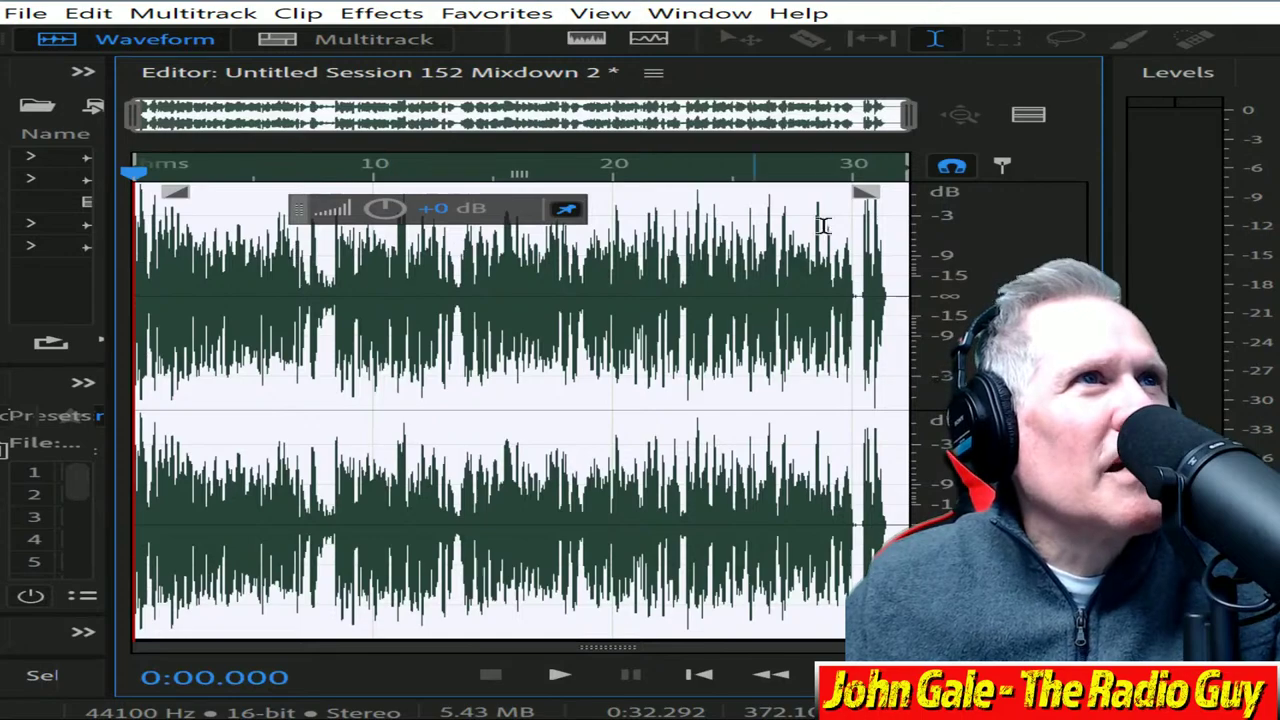
# Step: Delete the silence after the last word in the new mixdown, from about 0:31.4 to the end
pyautogui.moveTo(908, 118); pyautogui.dragTo(143, 120)
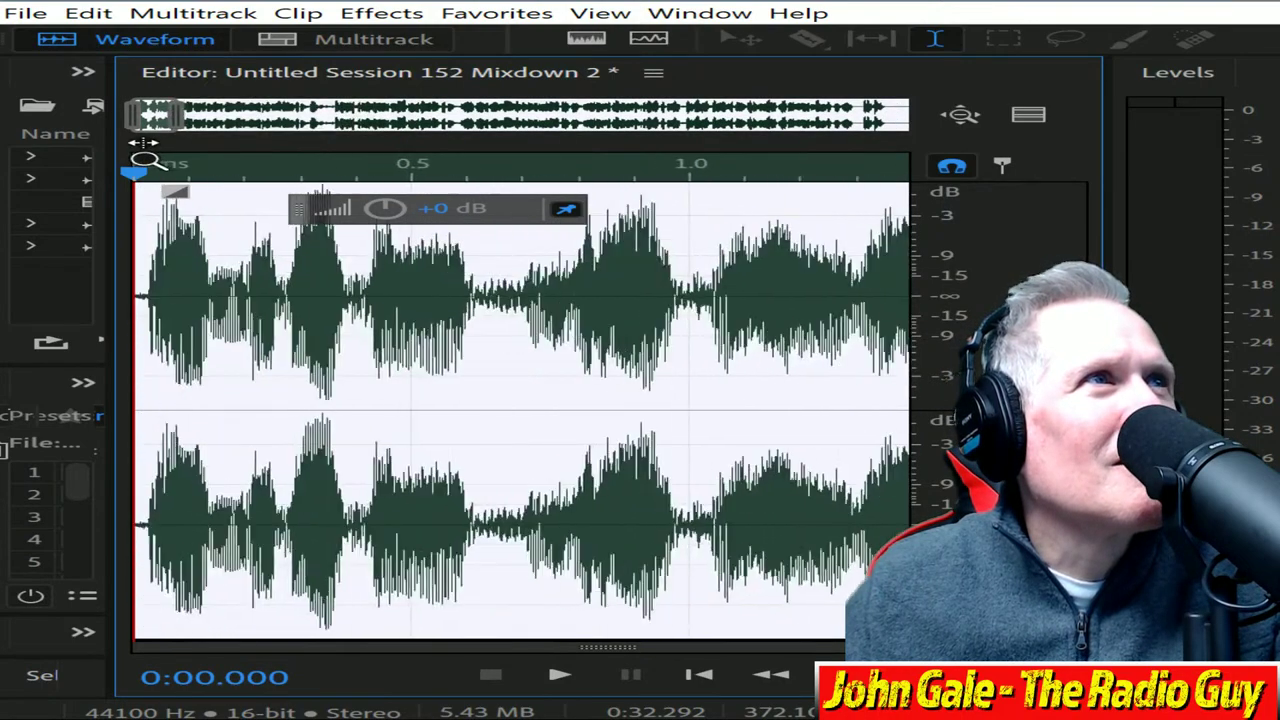
pyautogui.press('\\')
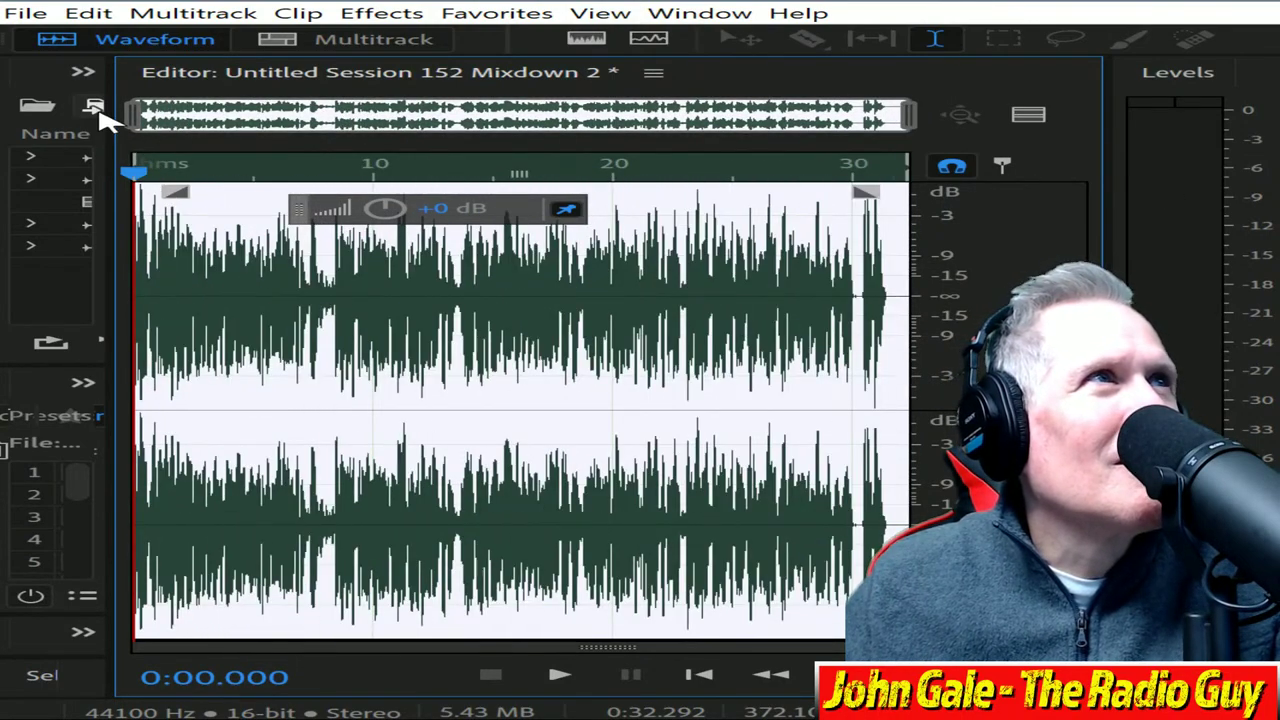
pyautogui.moveTo(177, 122); pyautogui.dragTo(772, 172)
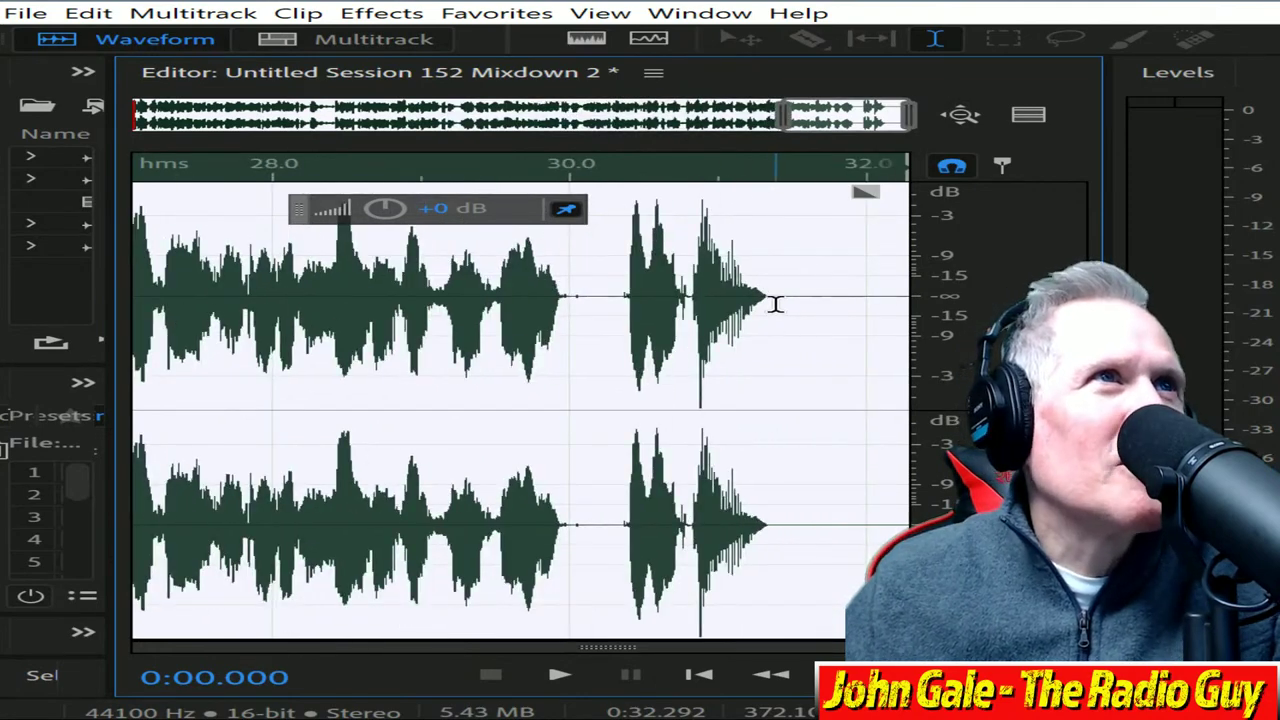
pyautogui.moveTo(775, 304); pyautogui.dragTo(905, 304)
pyautogui.press('Delete')
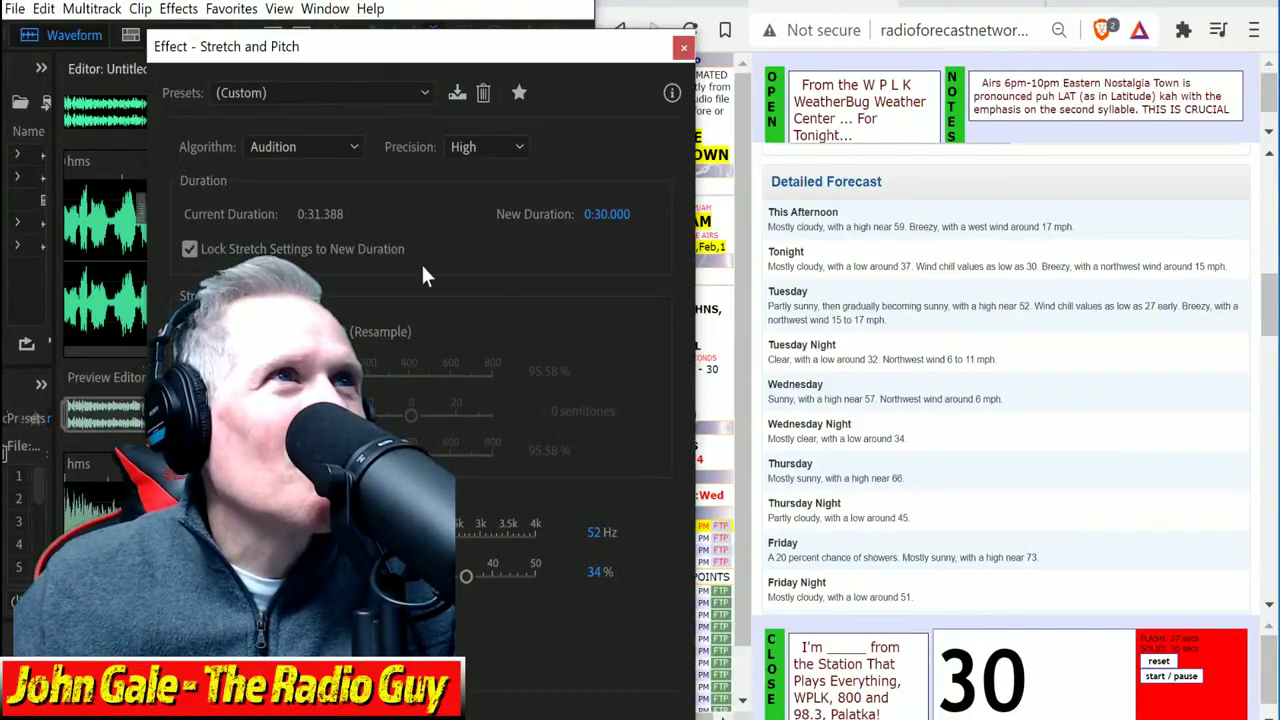
# Step: Stretch the mixdown to a new duration of 0:30.000 and play its ending from about 0:27.8
pyautogui.click(607, 214)
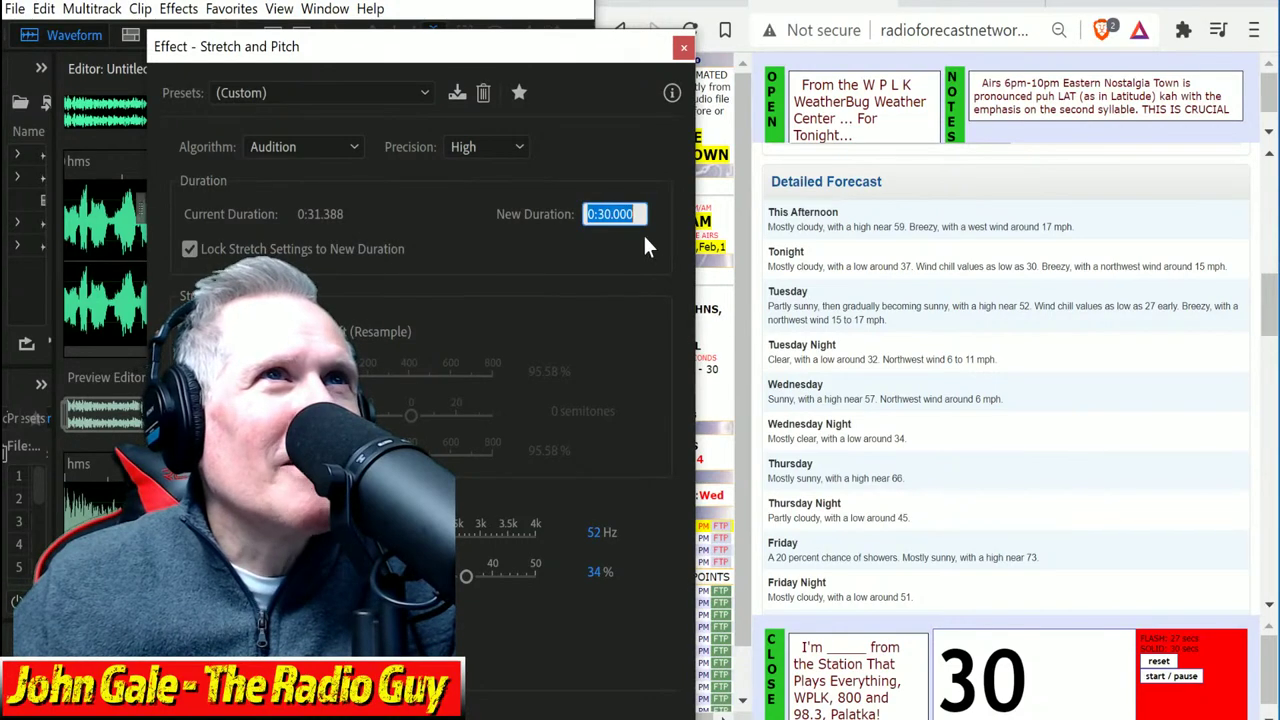
pyautogui.press('Return')
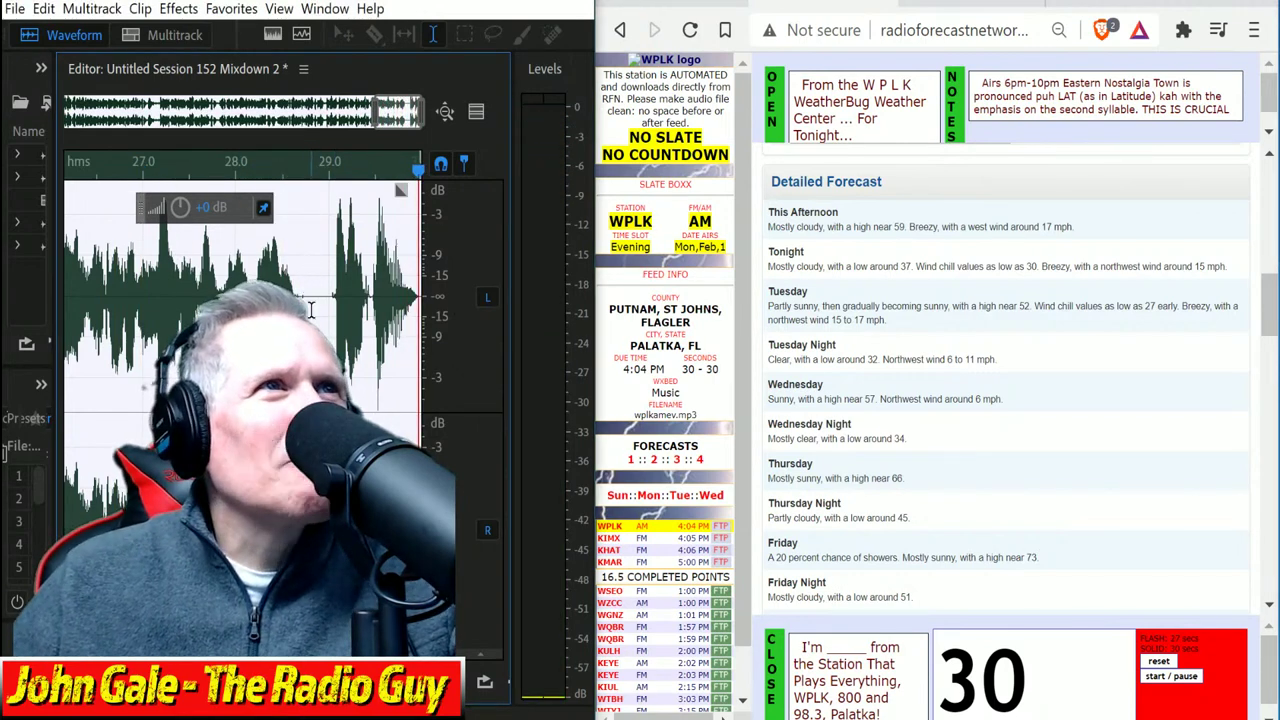
pyautogui.click(235, 300)
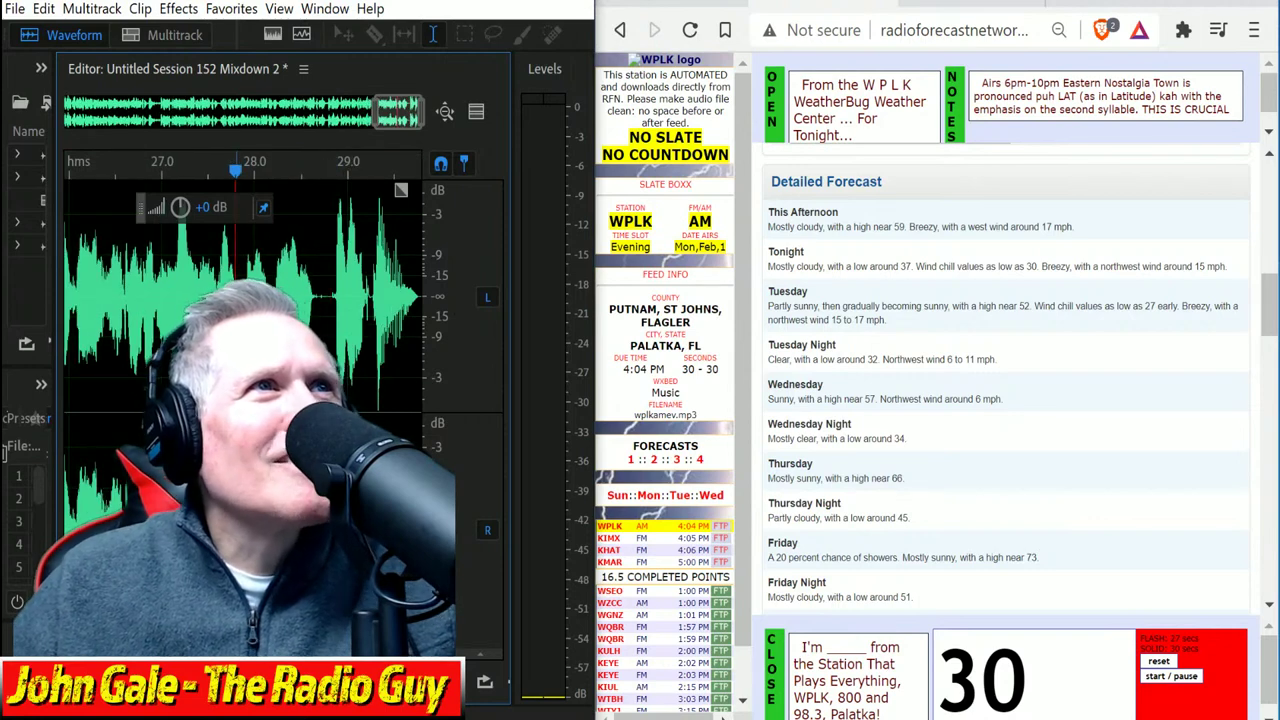
pyautogui.press('space')
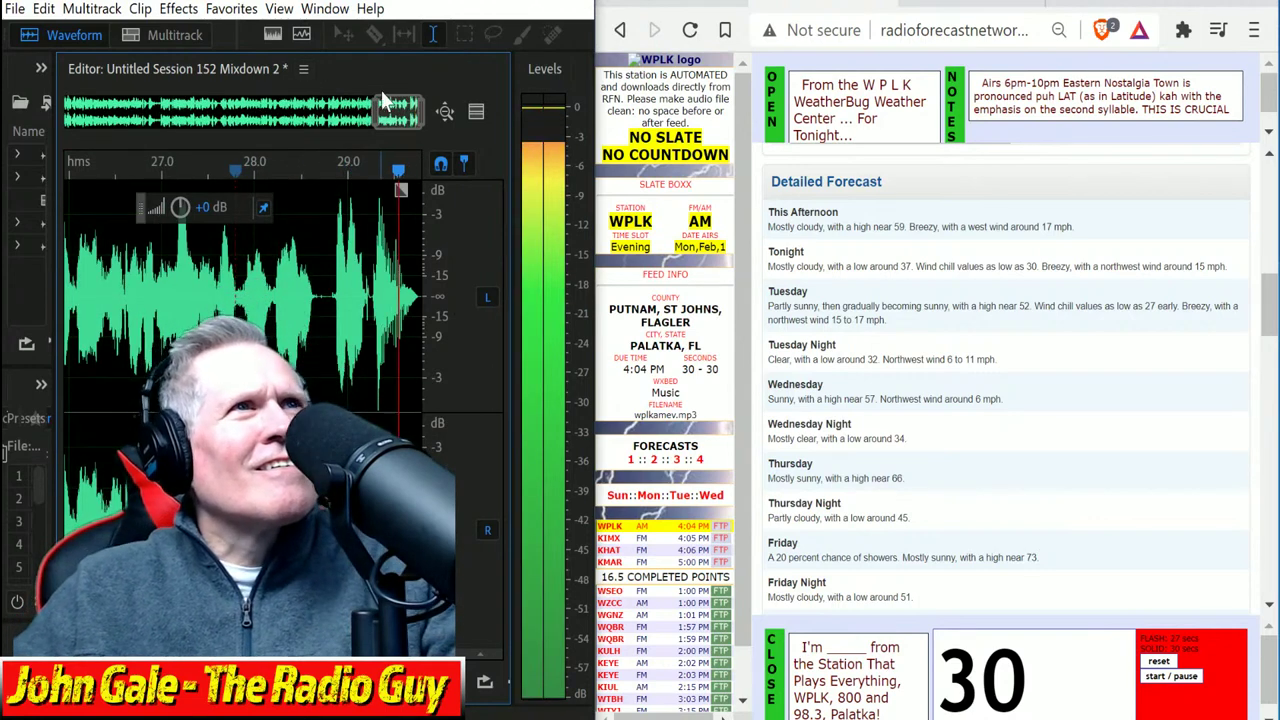
pyautogui.click(88, 110)
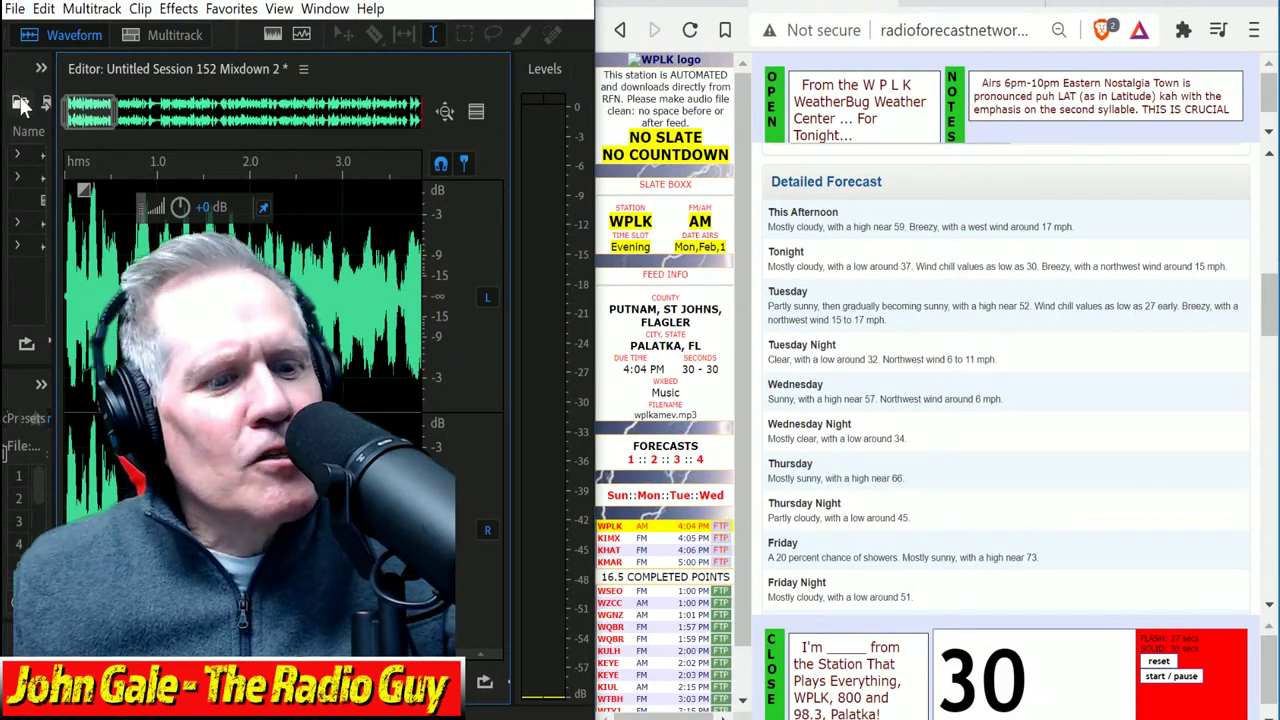
# Step: Open WPLK's FTP upload form and export the mixdown to E: as wplkamev.mp3 in MP3 128 Kbps CBR format
pyautogui.hotkey('ctrl', 'shift', 'e')
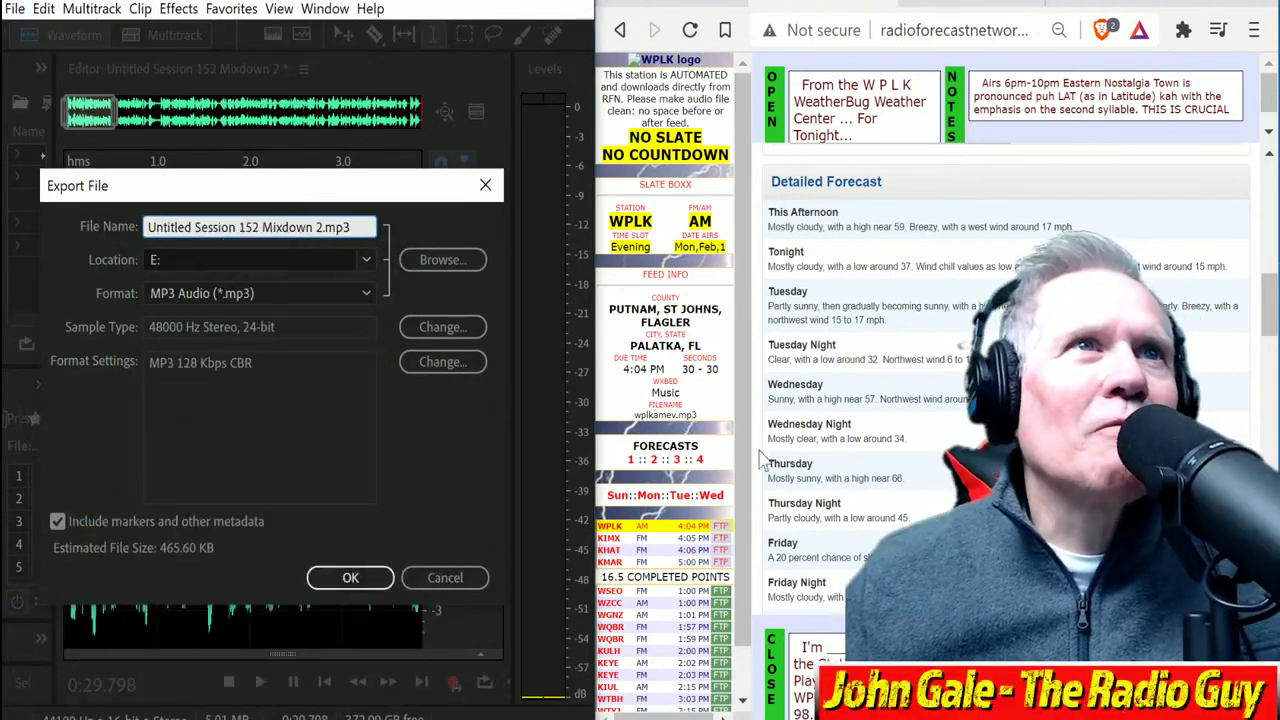
pyautogui.click(720, 525)
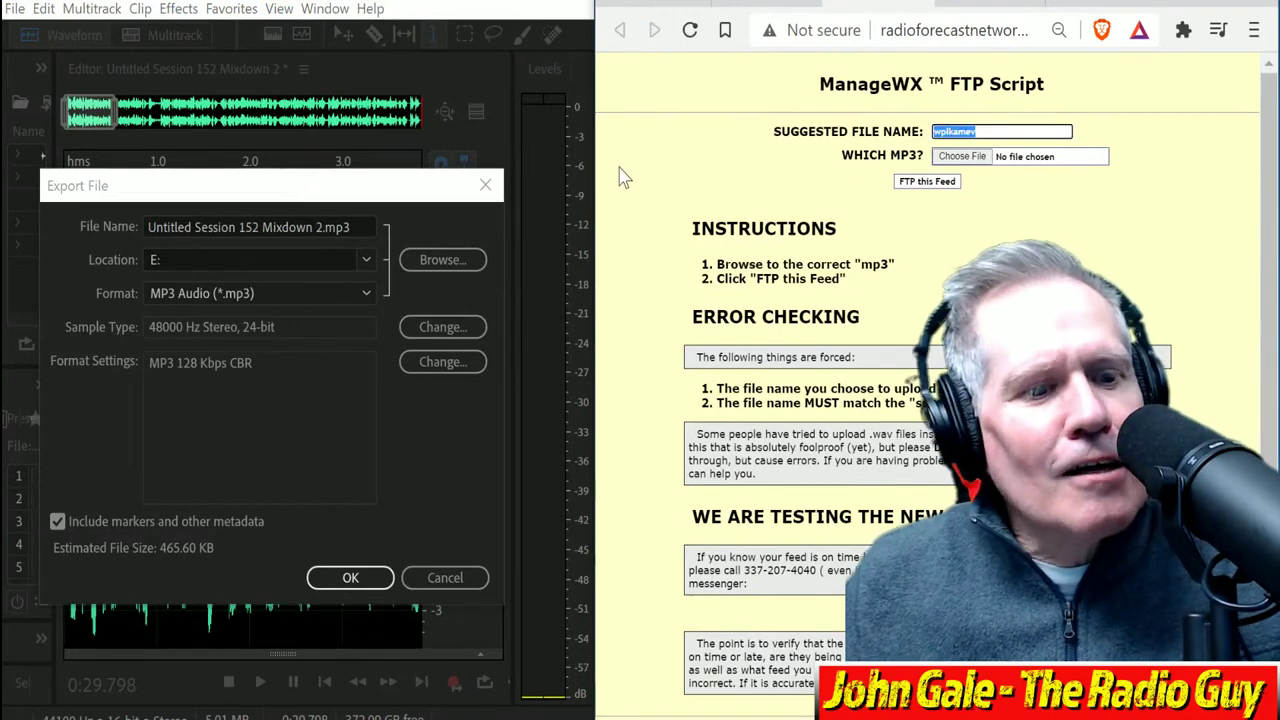
pyautogui.moveTo(322, 227); pyautogui.dragTo(28, 278)
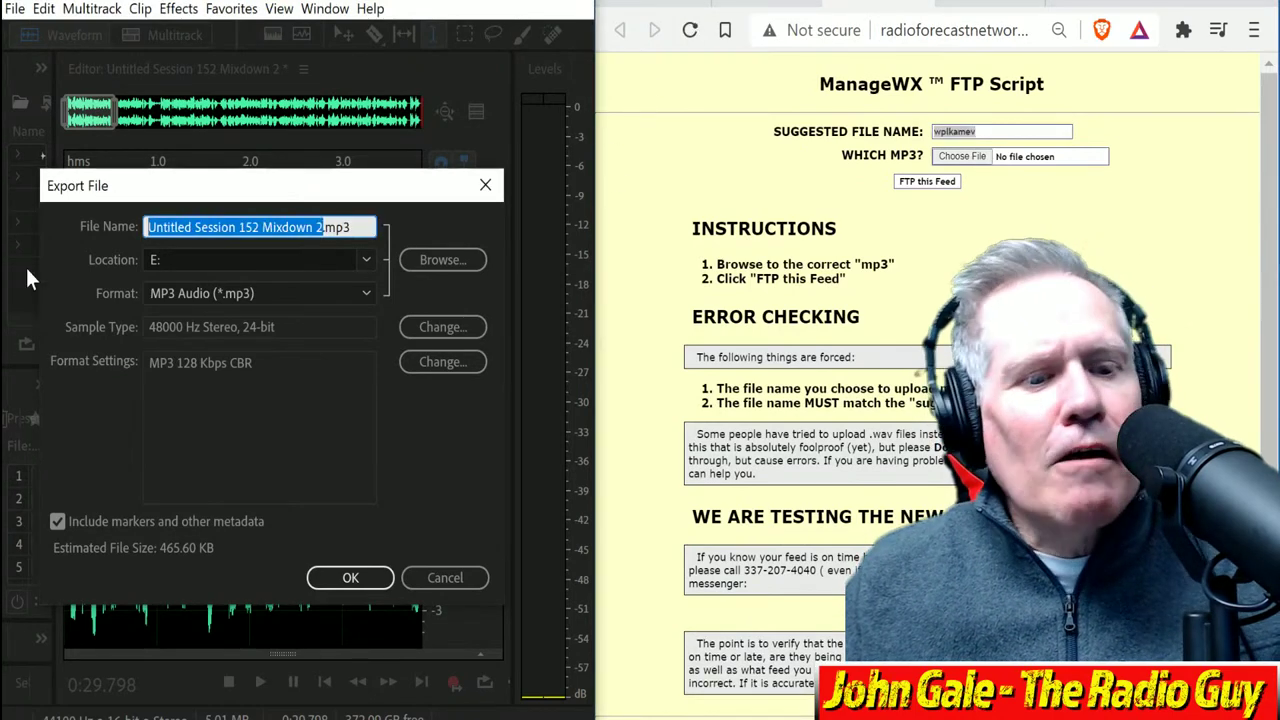
pyautogui.write('wplkamev')
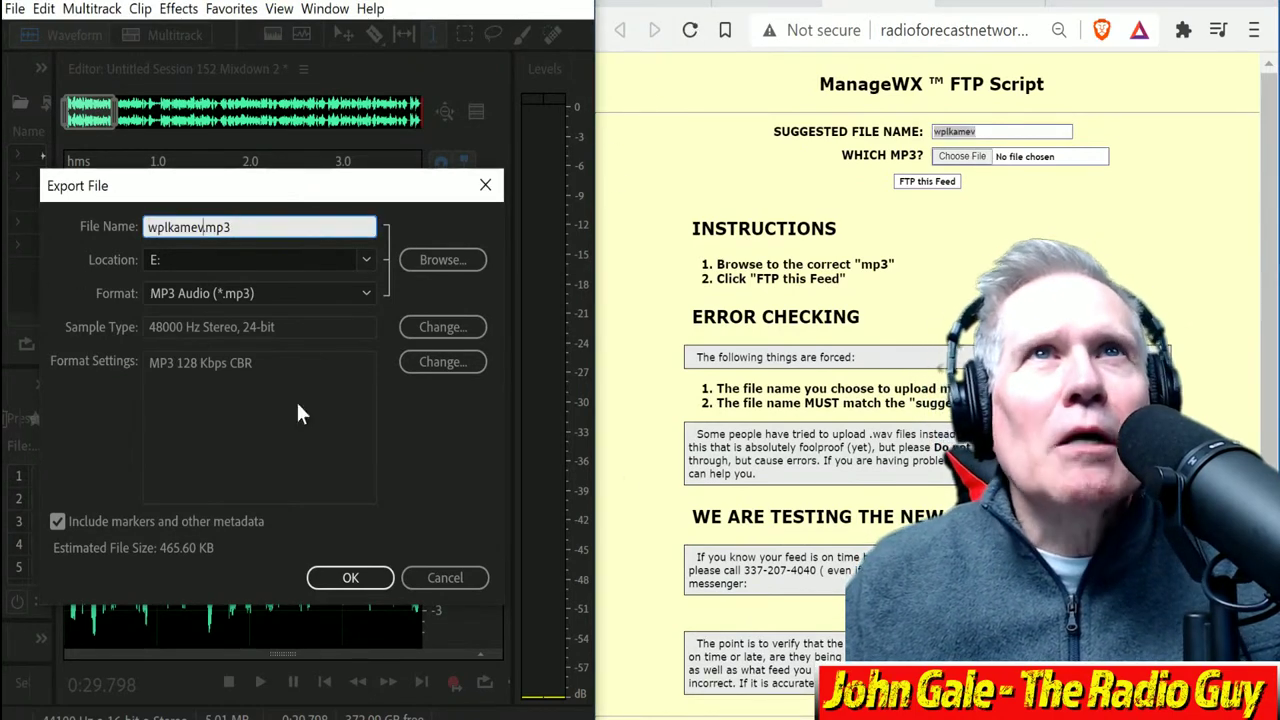
pyautogui.click(350, 578)
pyautogui.click(372, 434)
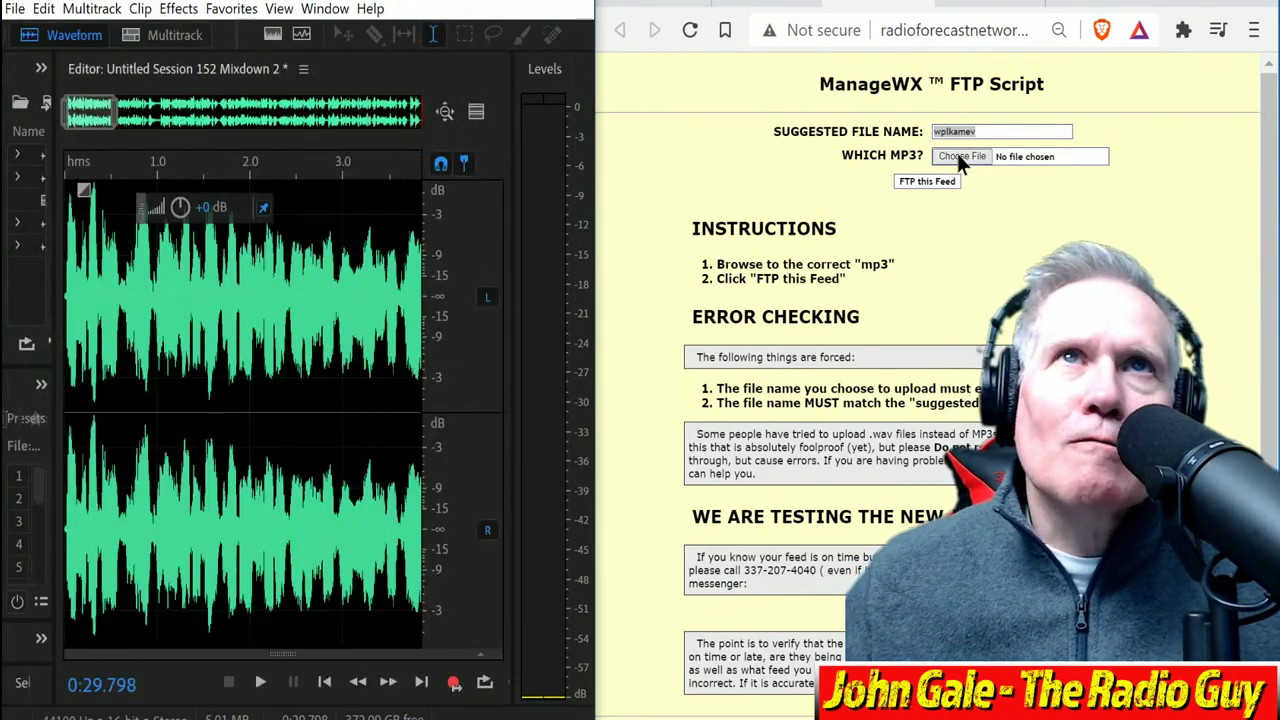
# Step: Choose wplkamev.mp3 from the E: drive as the file for WPLK's FTP upload
pyautogui.click(960, 158)
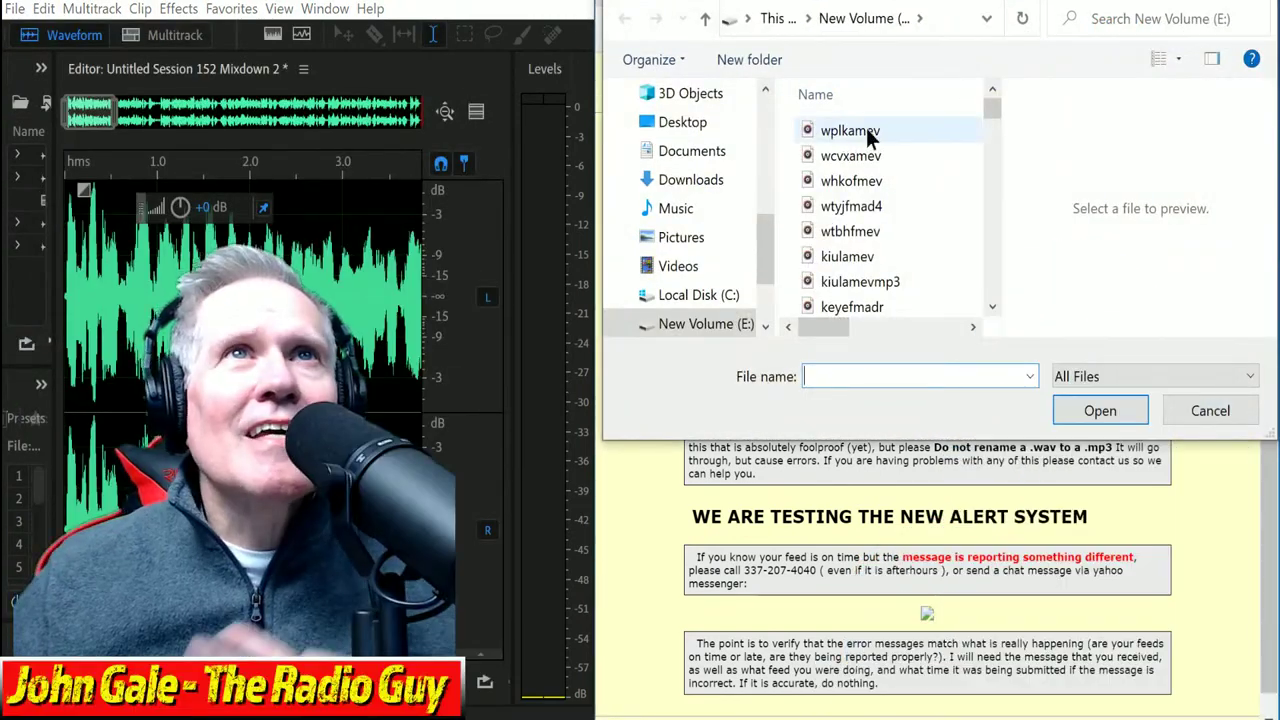
pyautogui.click(852, 131)
pyautogui.click(1100, 410)
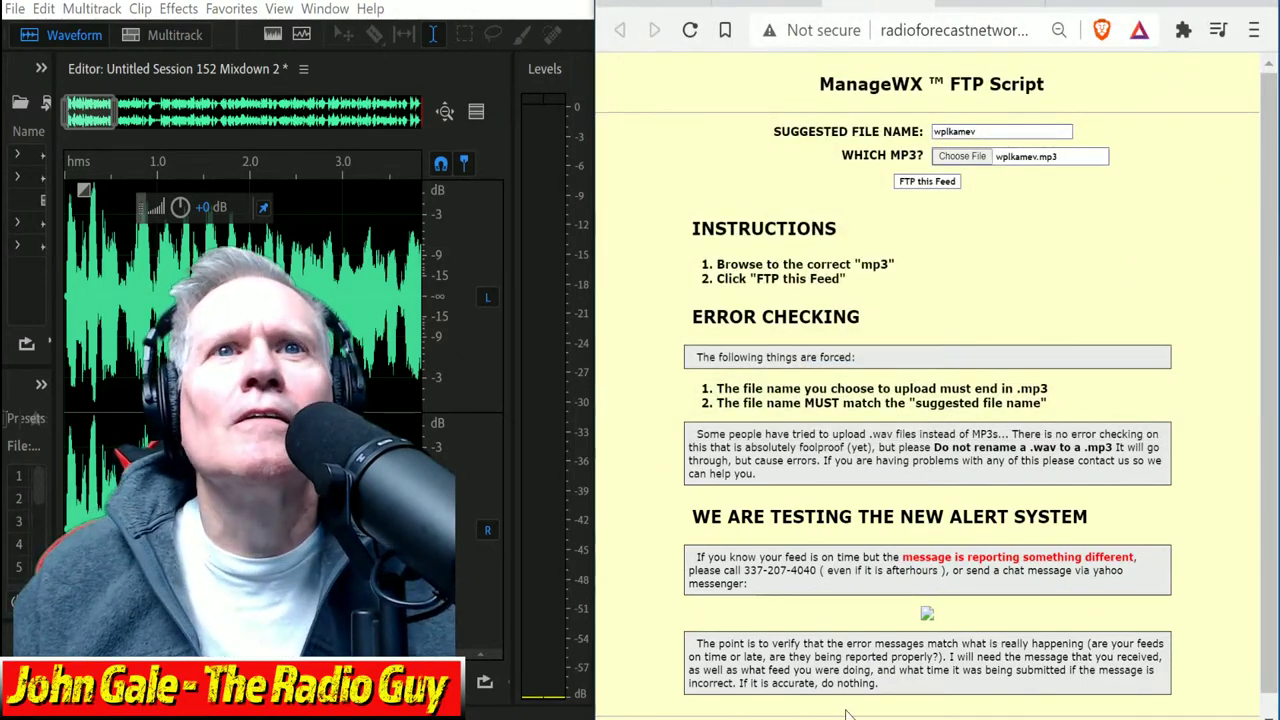
# Step: Upload WPLK's chosen MP3 feed, close the results page and open KIMX's evening feed
pyautogui.click(927, 181)
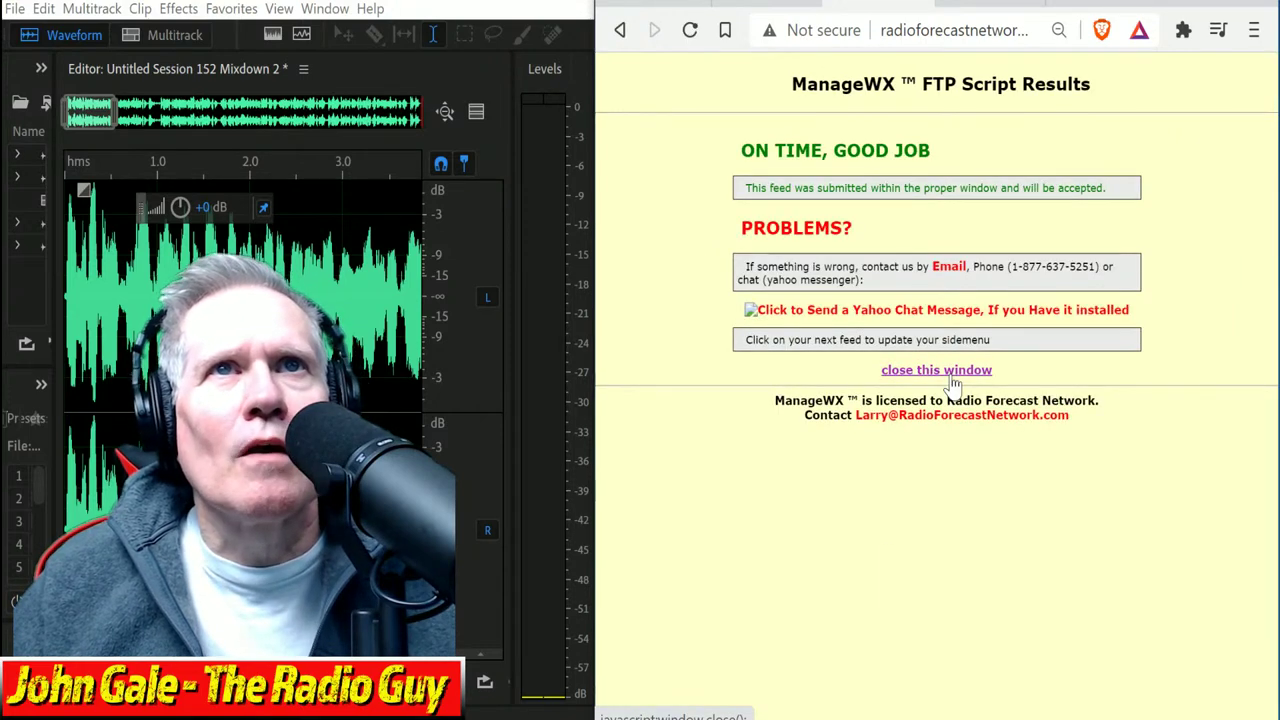
pyautogui.click(951, 376)
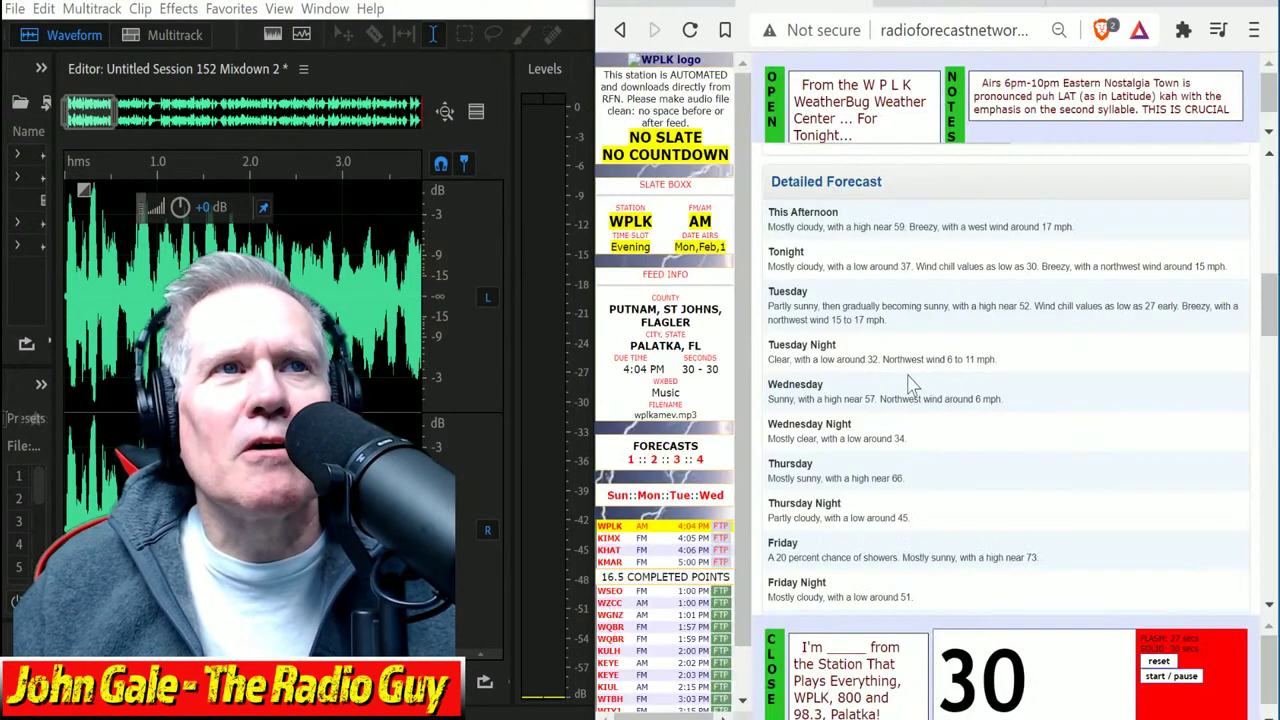
pyautogui.click(612, 538)
# Step: Close all audio files without saving and create multitrack session Untitled Session 153 from the template containing the KIMXwxBed101509 music bed
pyautogui.click(15, 8)
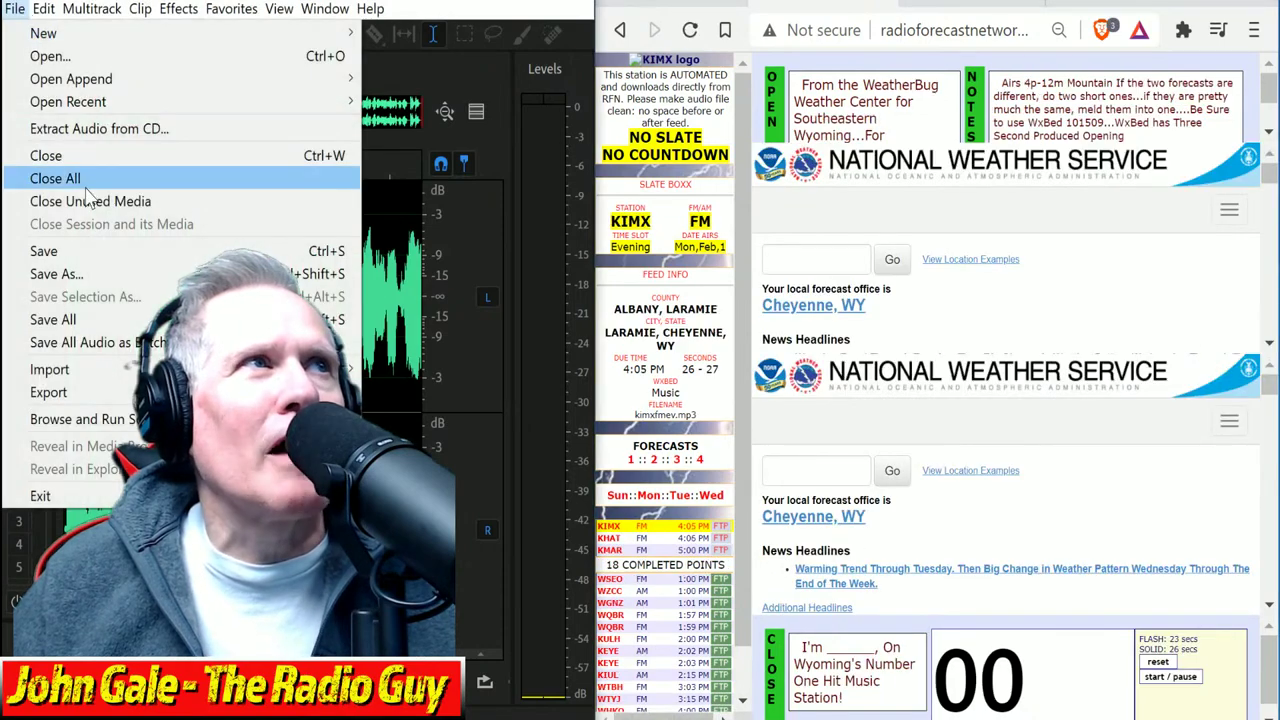
pyautogui.click(86, 186)
pyautogui.click(421, 386)
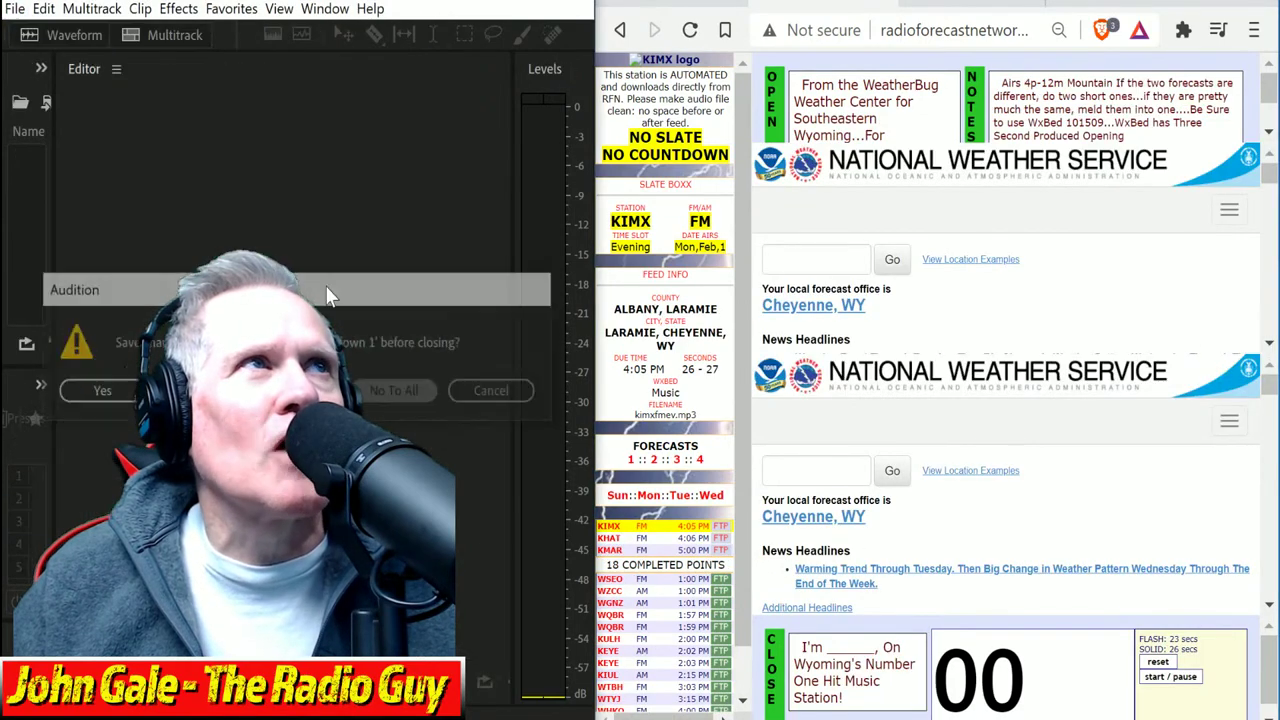
pyautogui.click(150, 40)
pyautogui.click(386, 326)
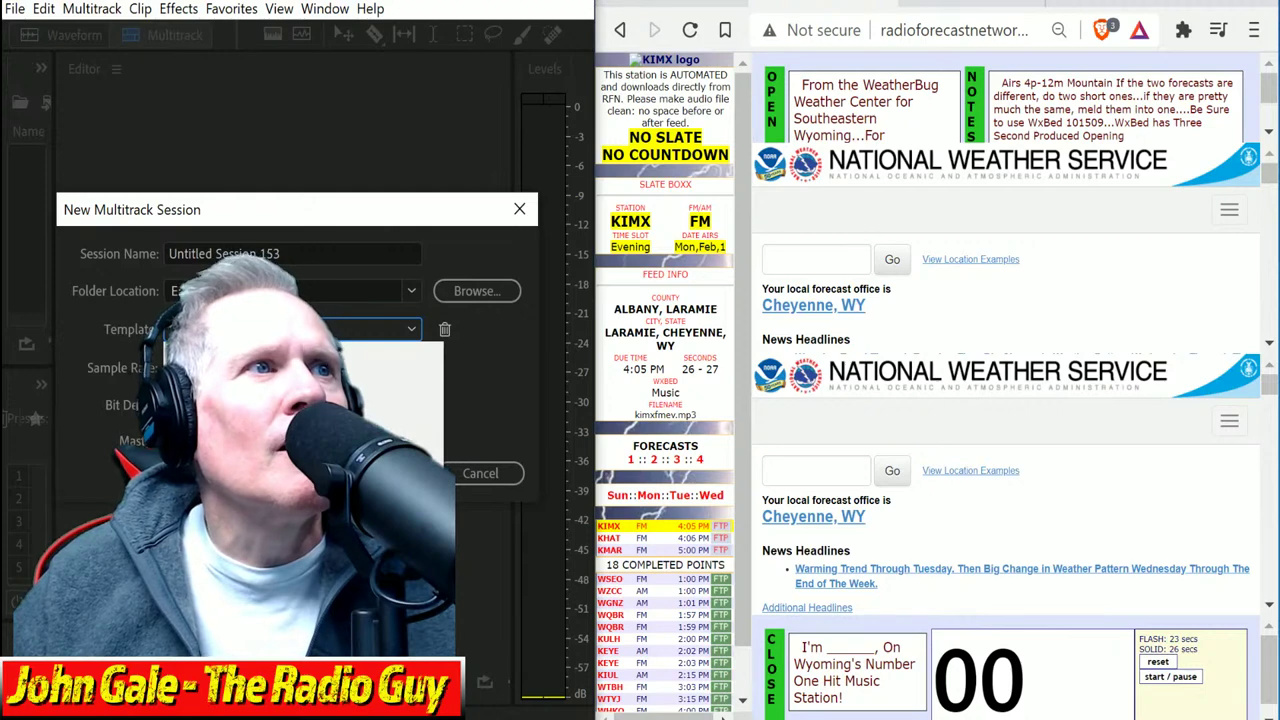
pyautogui.press('Escape')
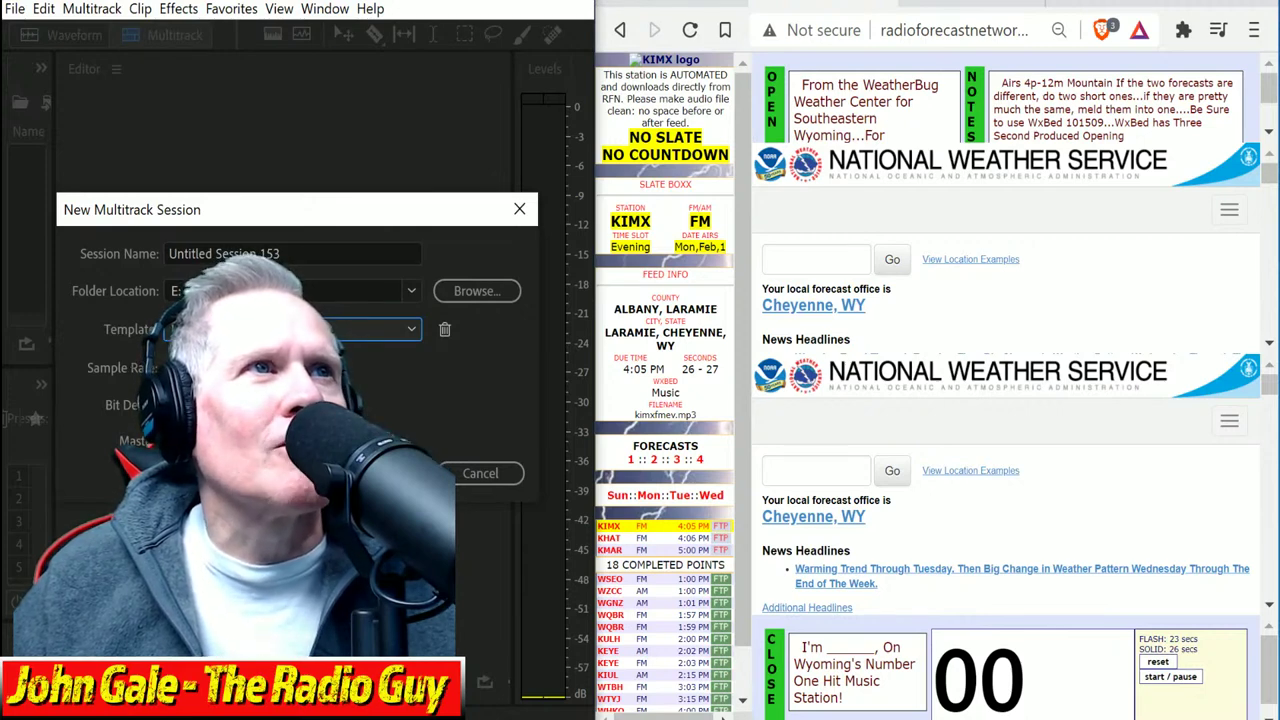
pyautogui.press('Return')
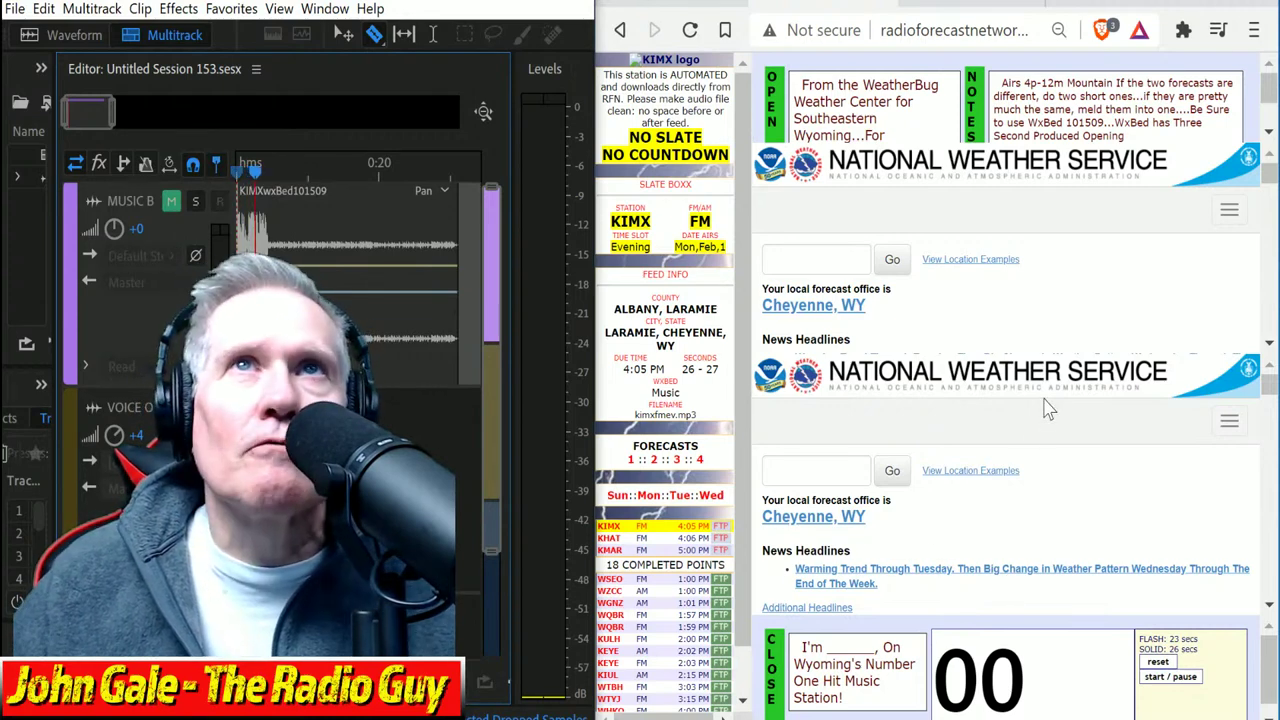
# Step: Bring both KIMX forecasts for Laramie and Cheyenne into view and record the voice-over, timing the read with the page's timer
pyautogui.scroll(-5, 900, 290)
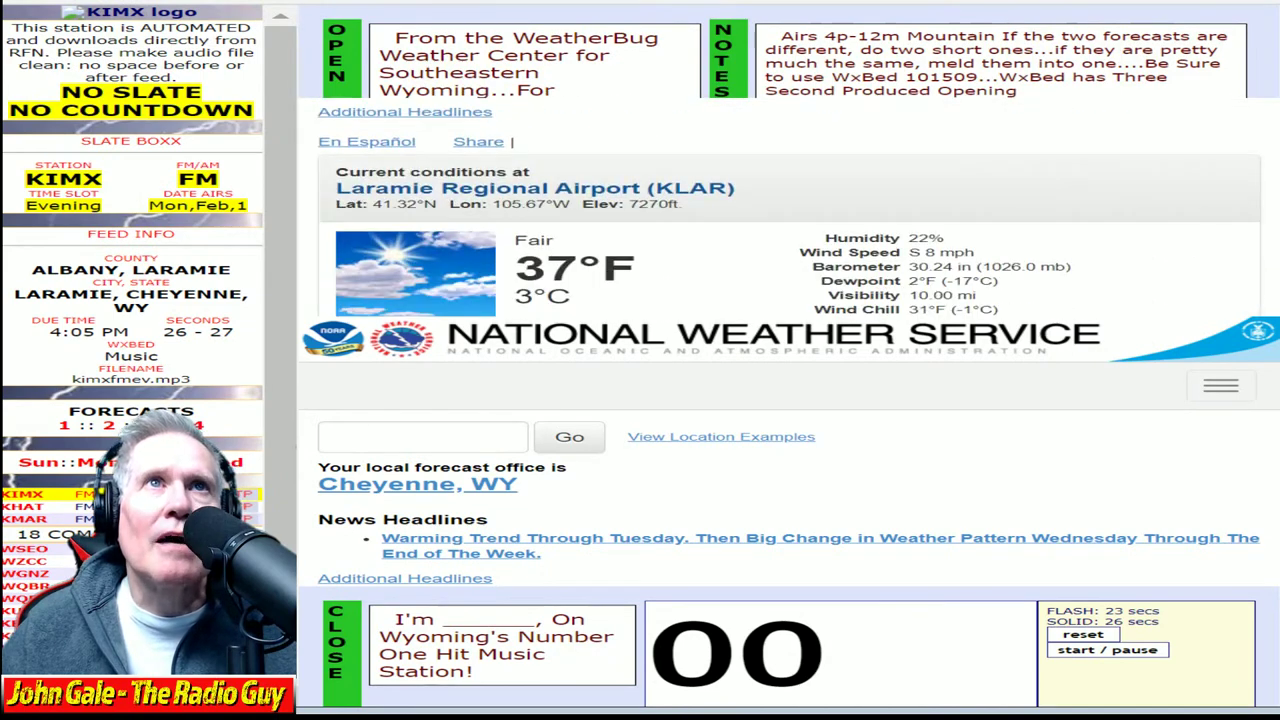
pyautogui.scroll(-2, 836, 258)
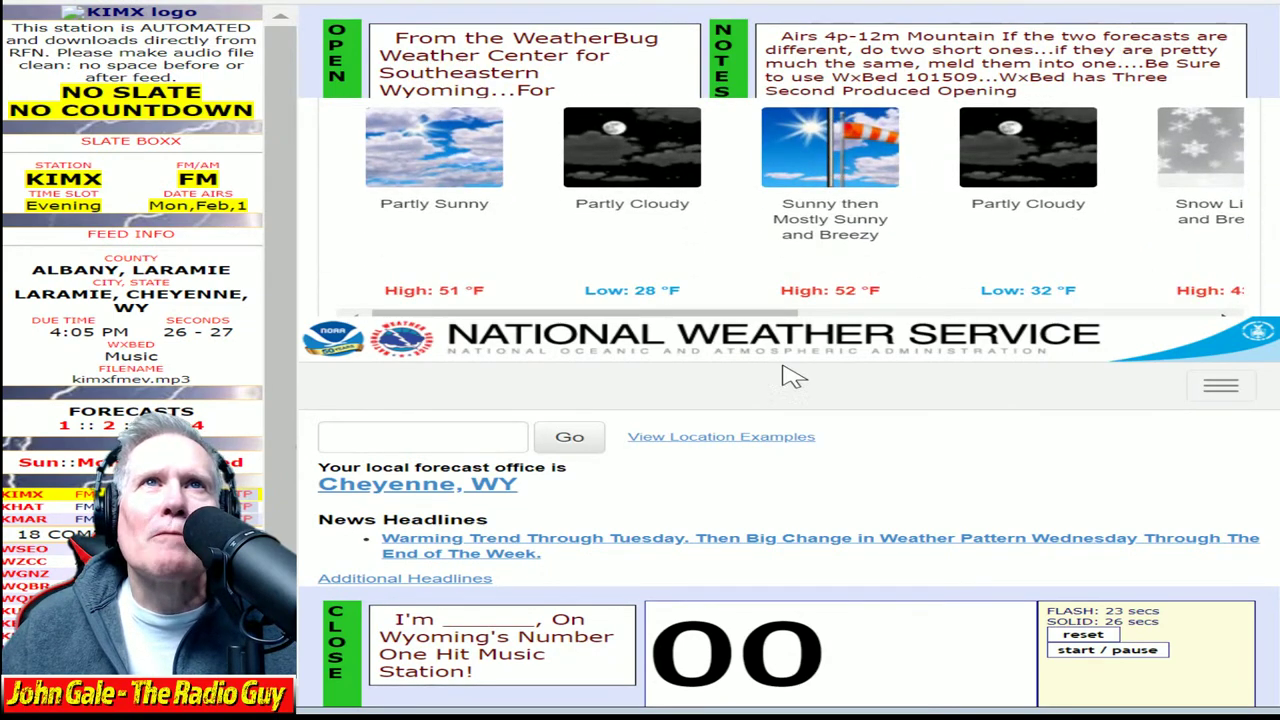
pyautogui.scroll(1, 595, 190)
pyautogui.scroll(-1, 650, 225)
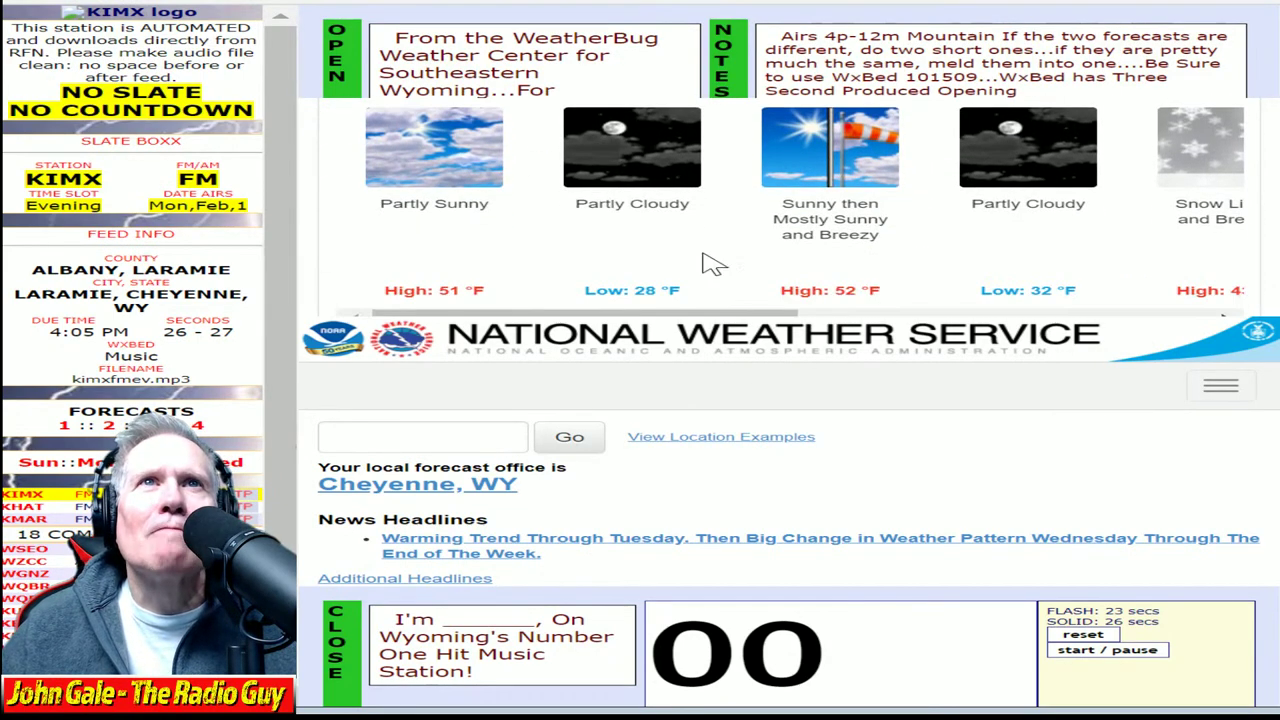
pyautogui.scroll(-6, 838, 485)
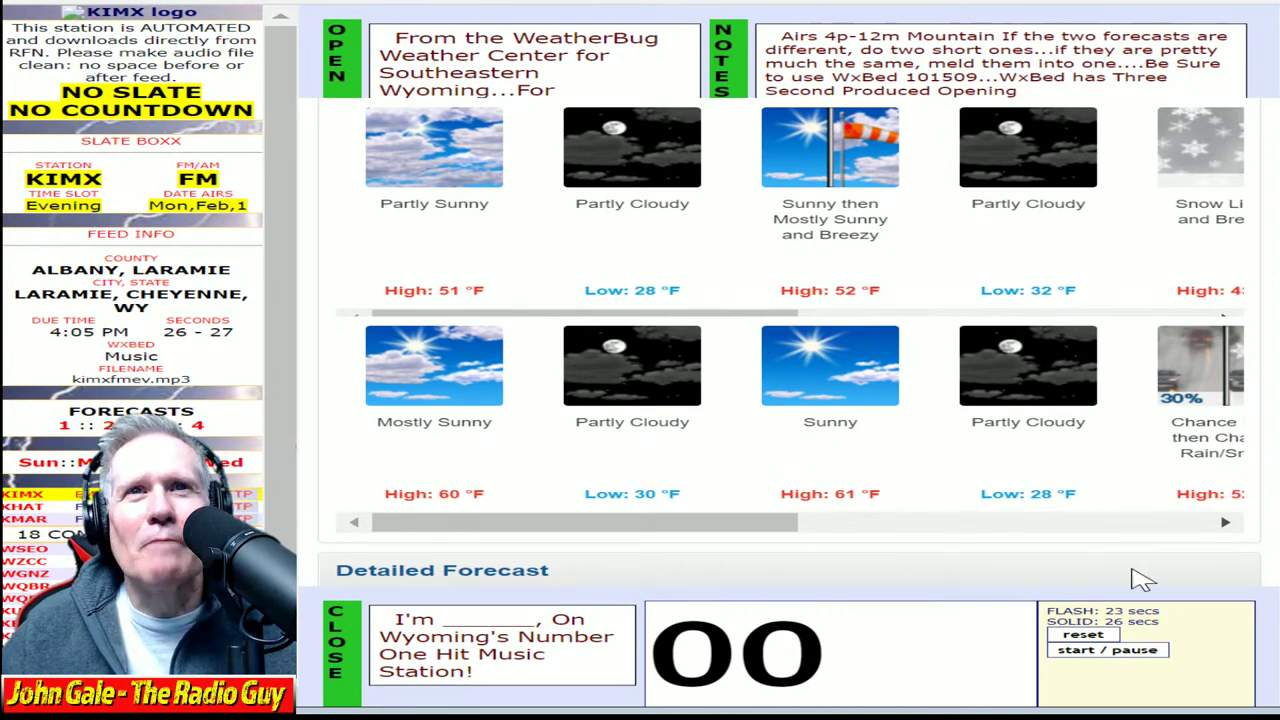
pyautogui.click(1106, 654)
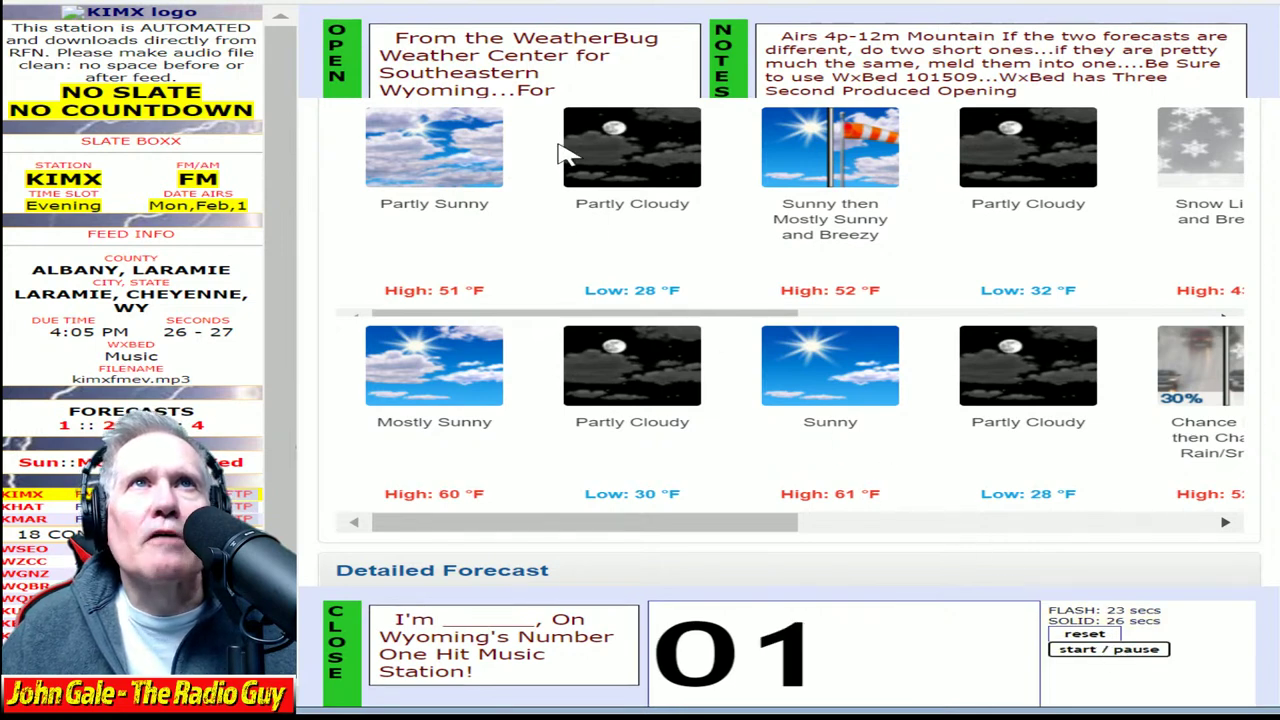
pyautogui.scroll(-2, 549, 115)
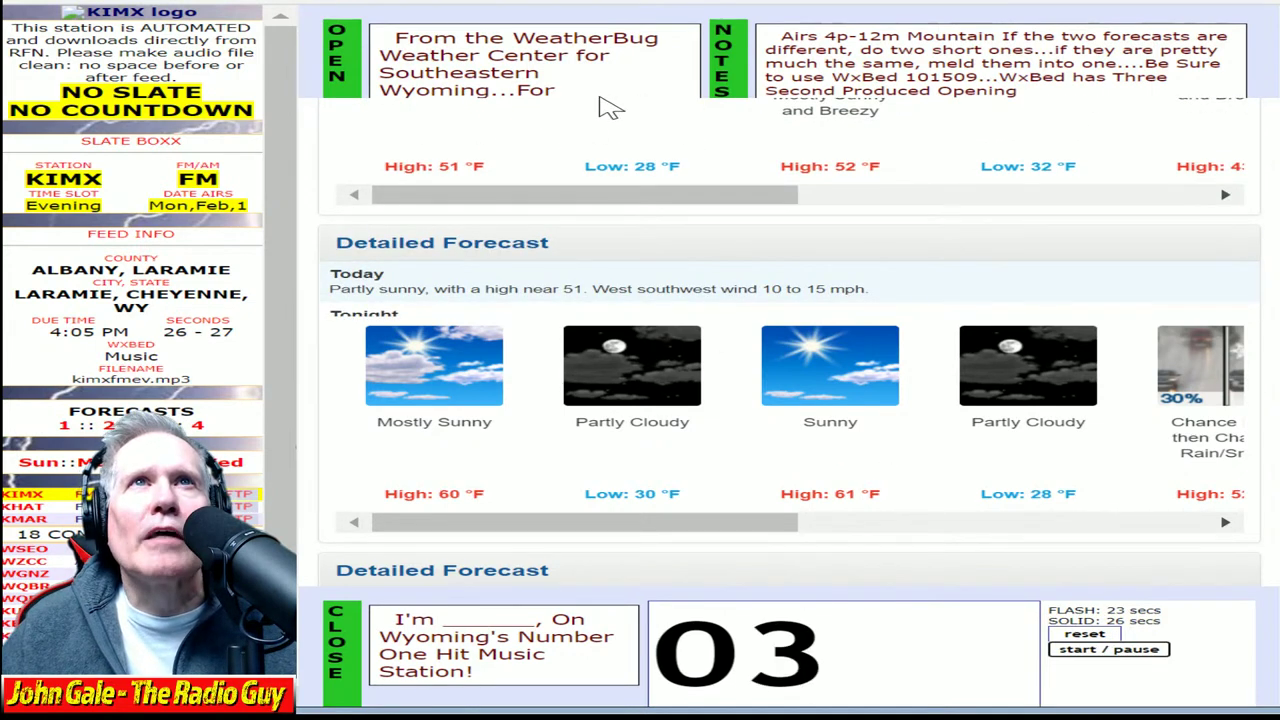
pyautogui.scroll(2, 745, 230)
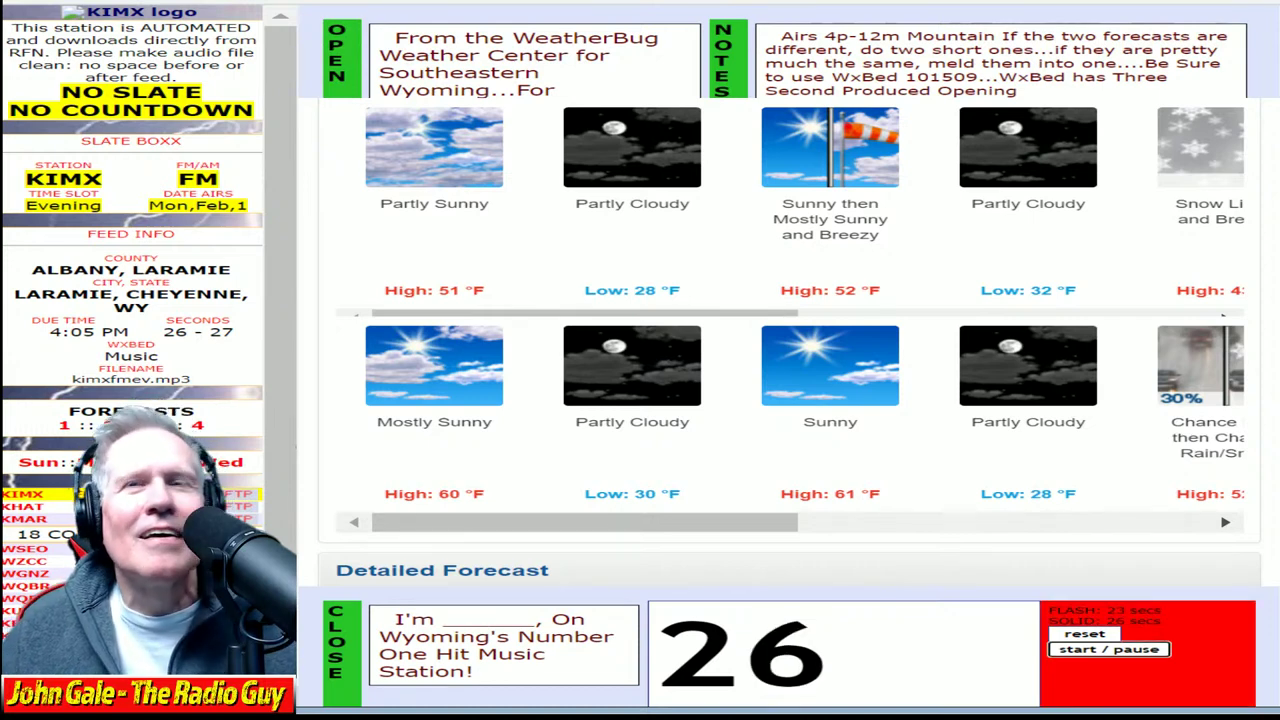
pyautogui.click(1146, 651)
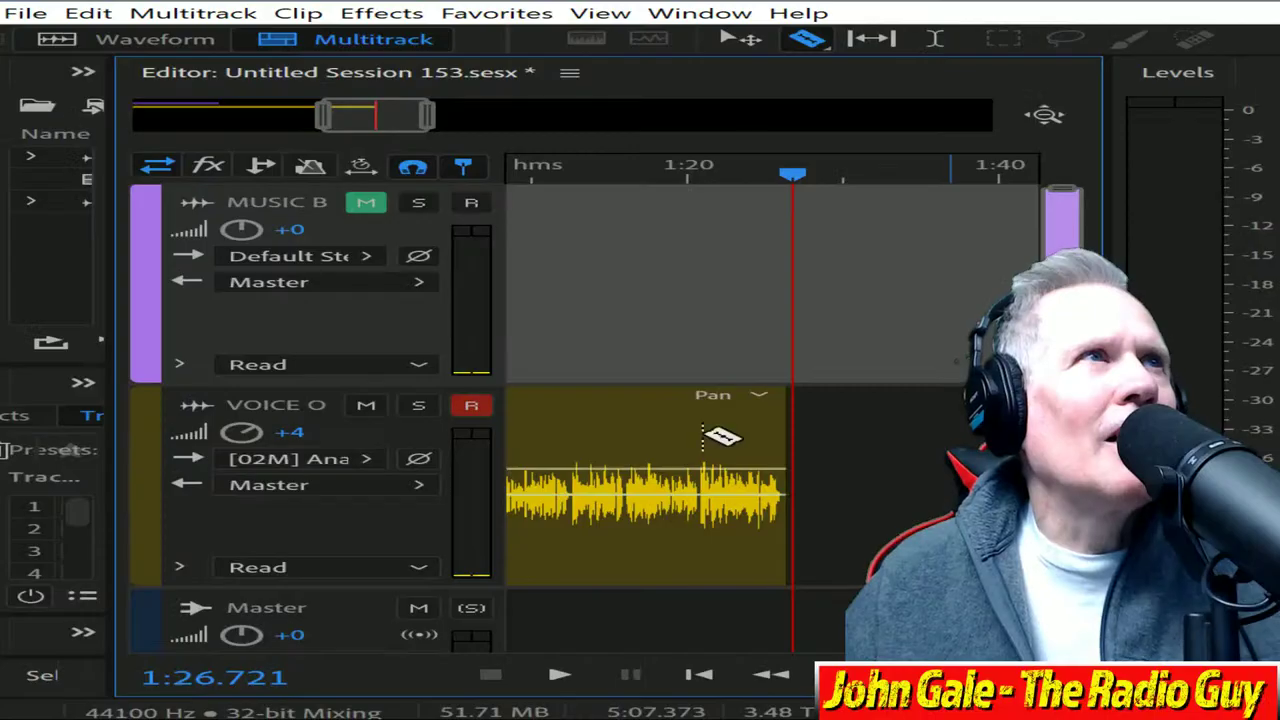
# Step: Split the voice-over at about 1:00, delete the part before the cut and move the remaining take to the session start
pyautogui.click(366, 203)
pyautogui.moveTo(335, 130); pyautogui.dragTo(259, 133)
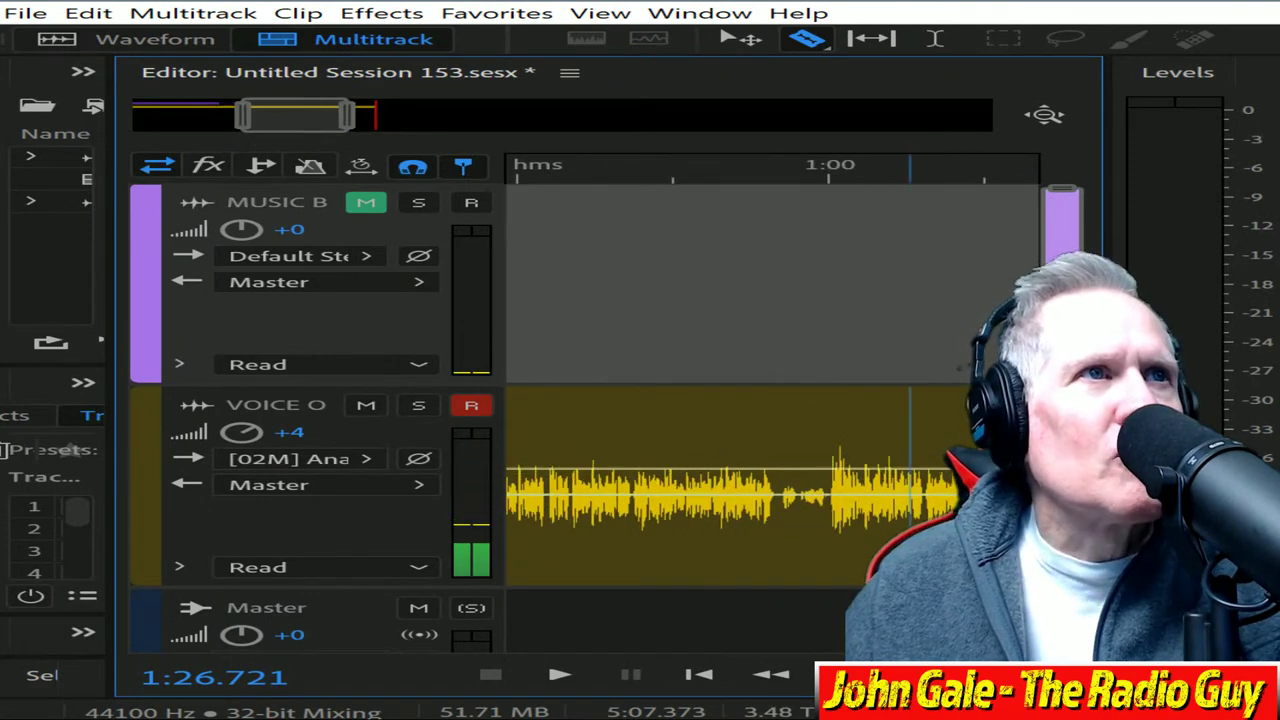
pyautogui.click(830, 445)
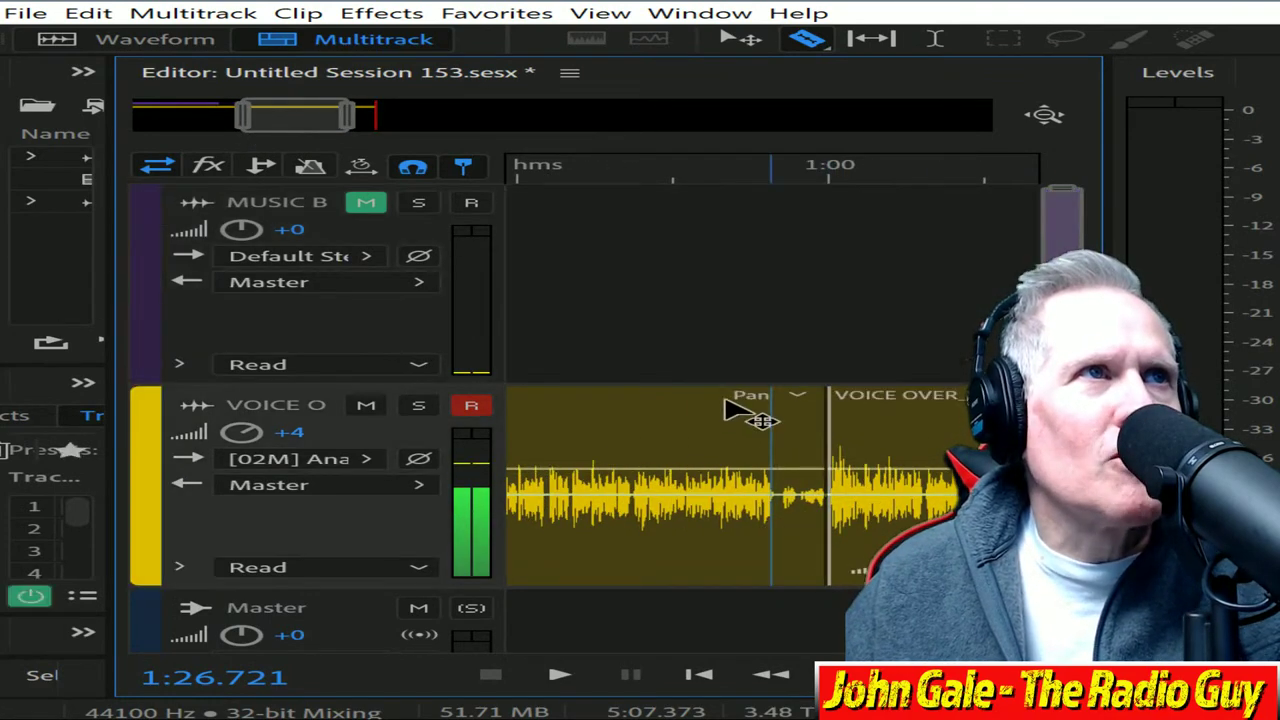
pyautogui.click(714, 400)
pyautogui.press('Delete')
pyautogui.moveTo(945, 400); pyautogui.dragTo(150, 395)
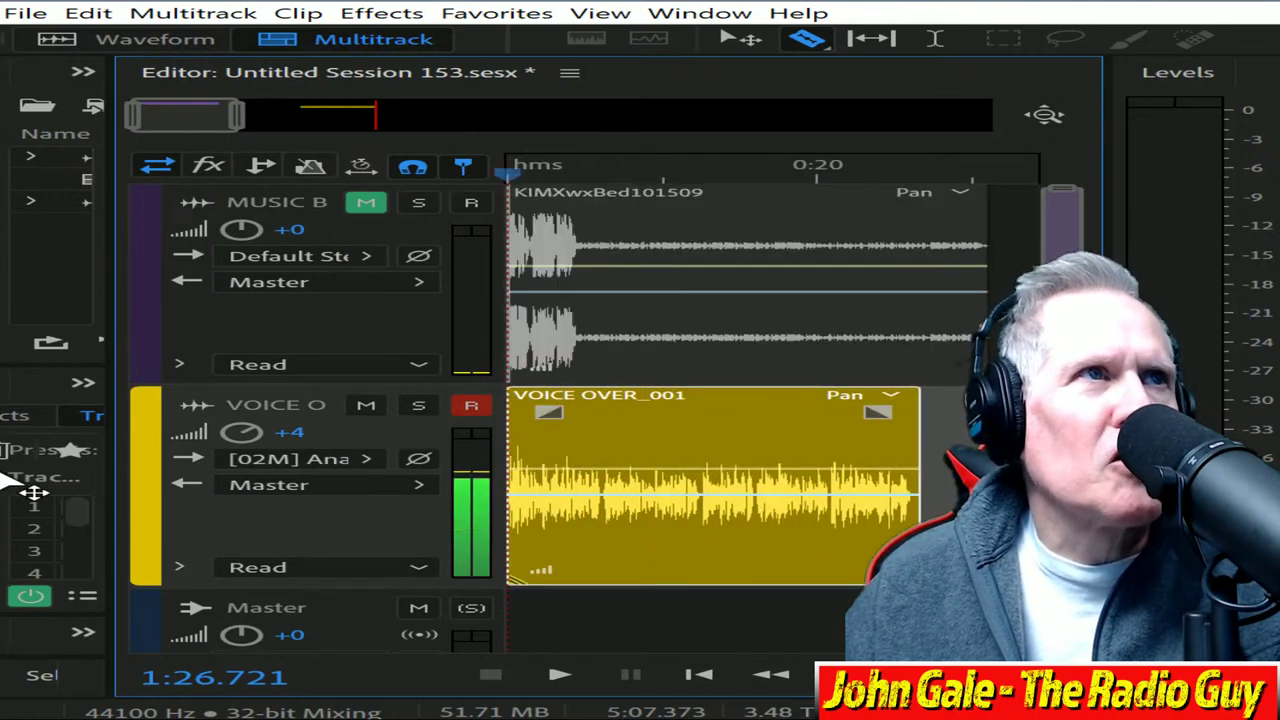
# Step: Move the voice-over clip to start at 0:04.065, as the music bed's produced opening ends
pyautogui.click(571, 194)
pyautogui.click(560, 166)
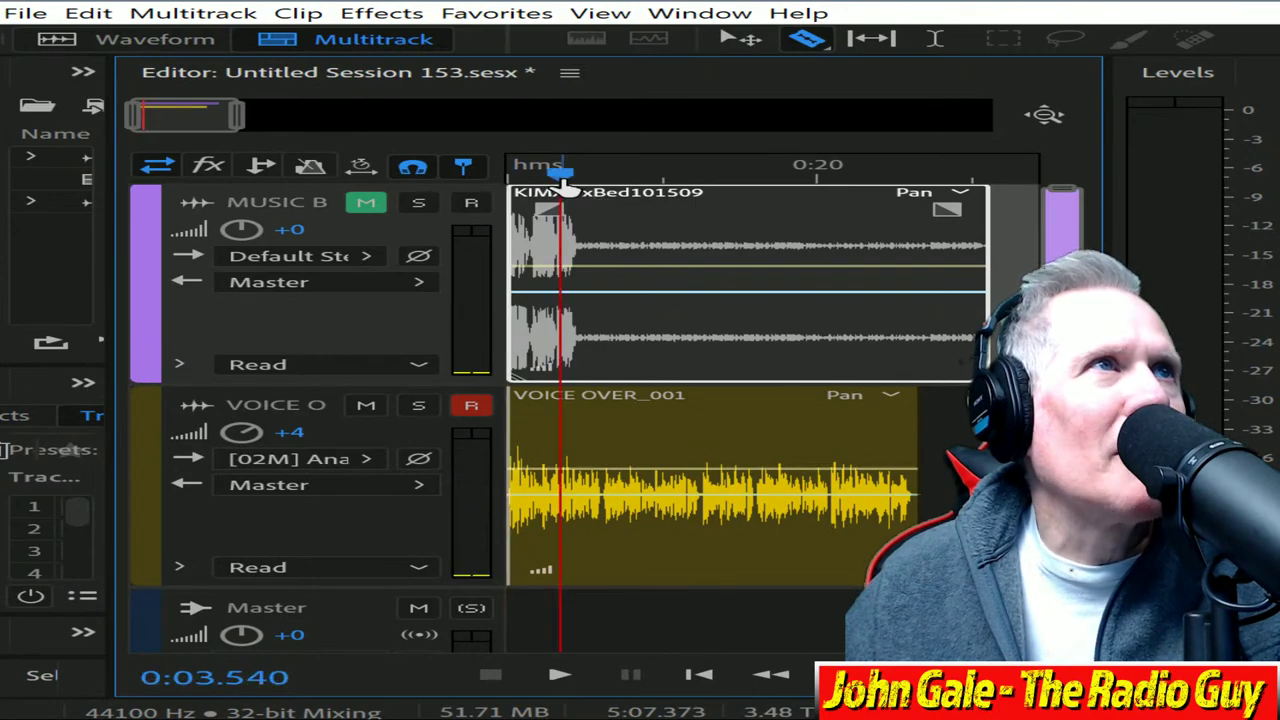
pyautogui.moveTo(648, 398); pyautogui.dragTo(714, 411)
pyautogui.moveTo(237, 118); pyautogui.dragTo(127, 125)
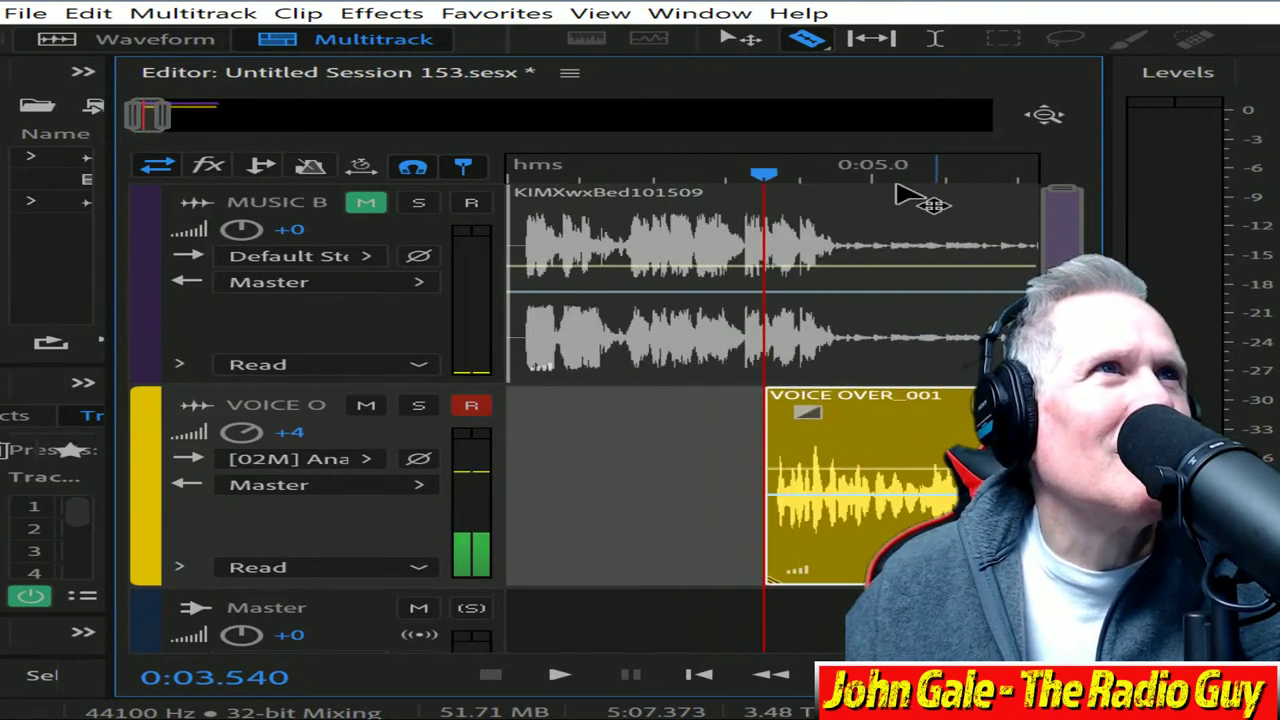
pyautogui.moveTo(829, 183); pyautogui.dragTo(820, 190)
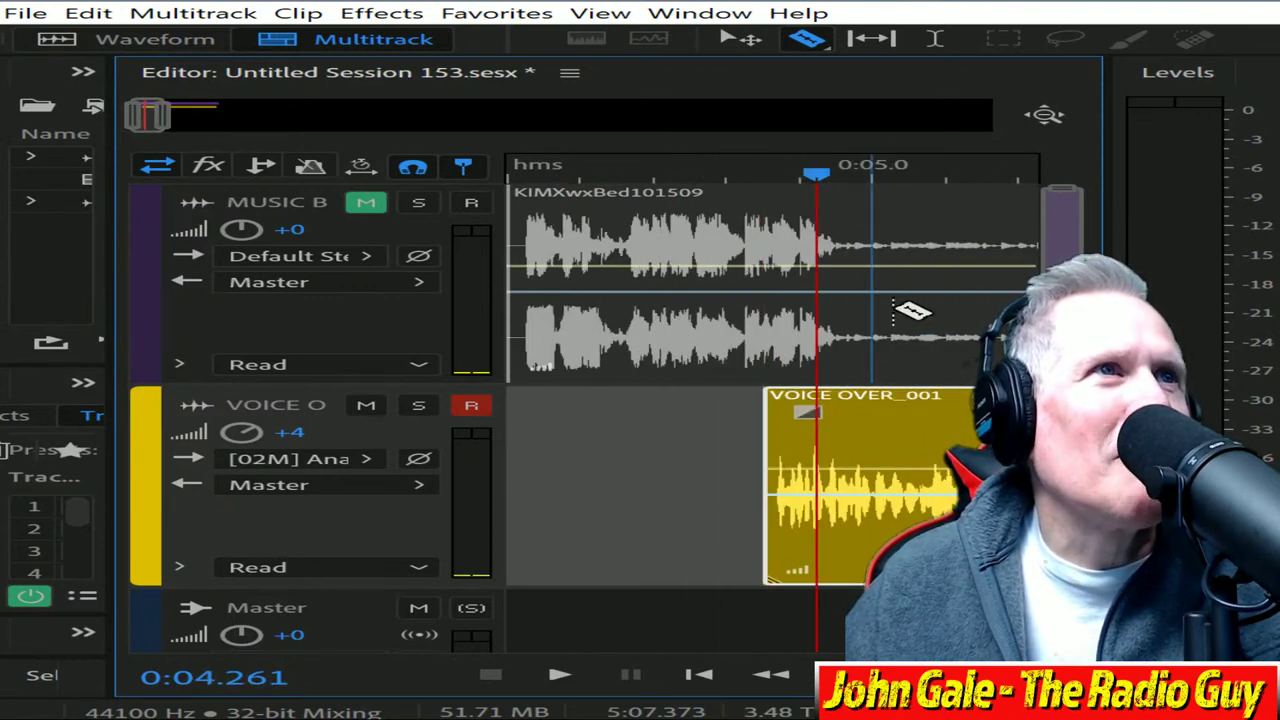
pyautogui.moveTo(888, 410); pyautogui.dragTo(930, 420)
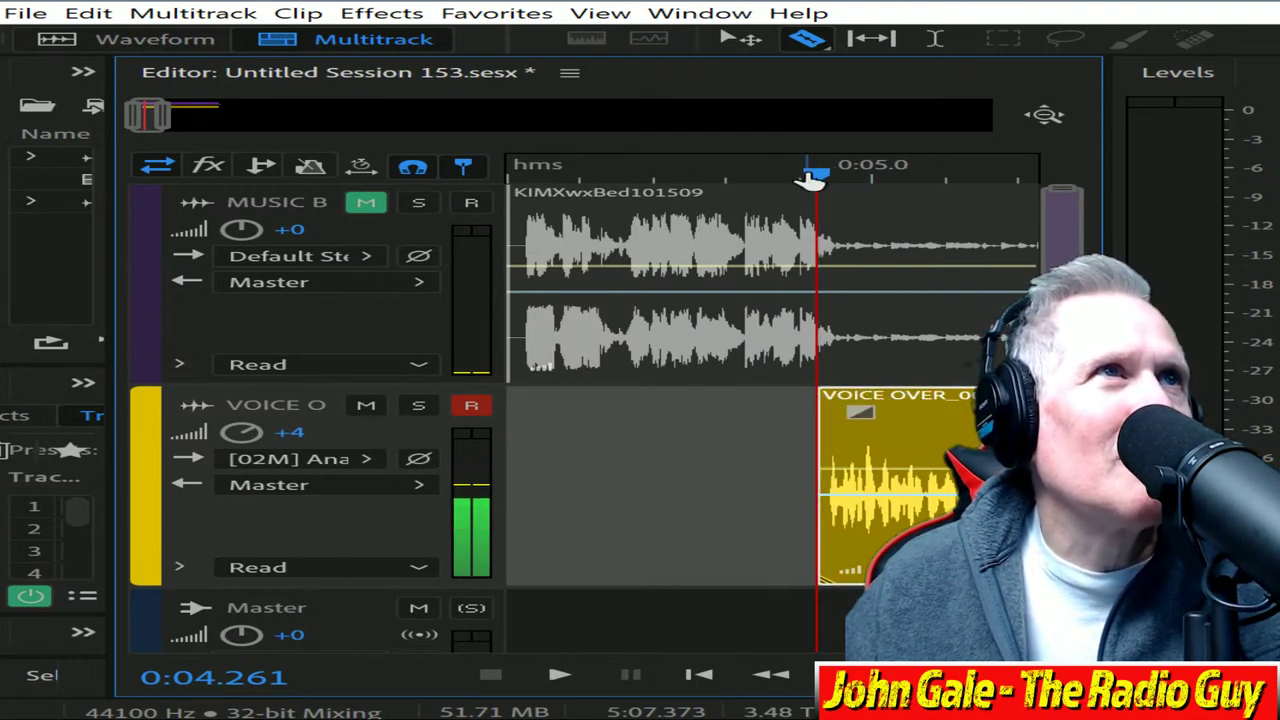
pyautogui.moveTo(812, 177); pyautogui.dragTo(800, 180)
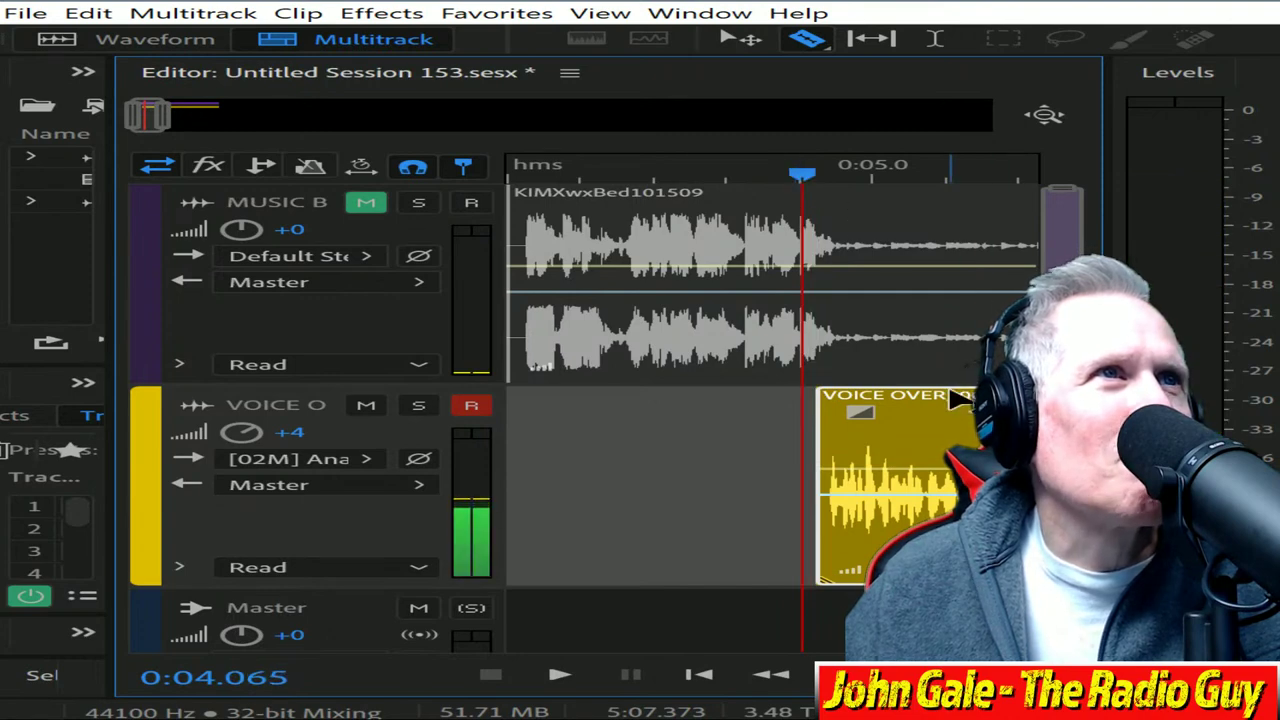
pyautogui.moveTo(925, 480); pyautogui.dragTo(912, 480)
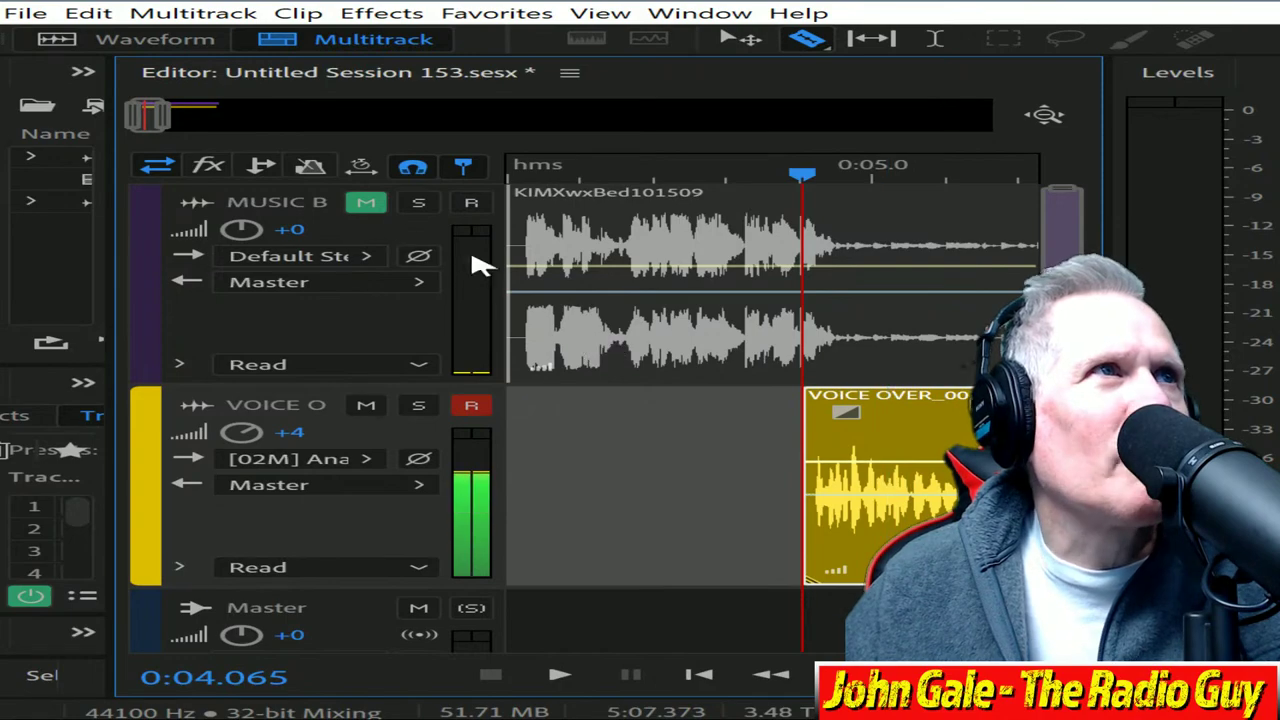
# Step: Unmute the music bed, mix the session down to a new file, and raise the whole mixdown's level for playback
pyautogui.click(363, 204)
pyautogui.hotkey('shift', 'alt', 'm')
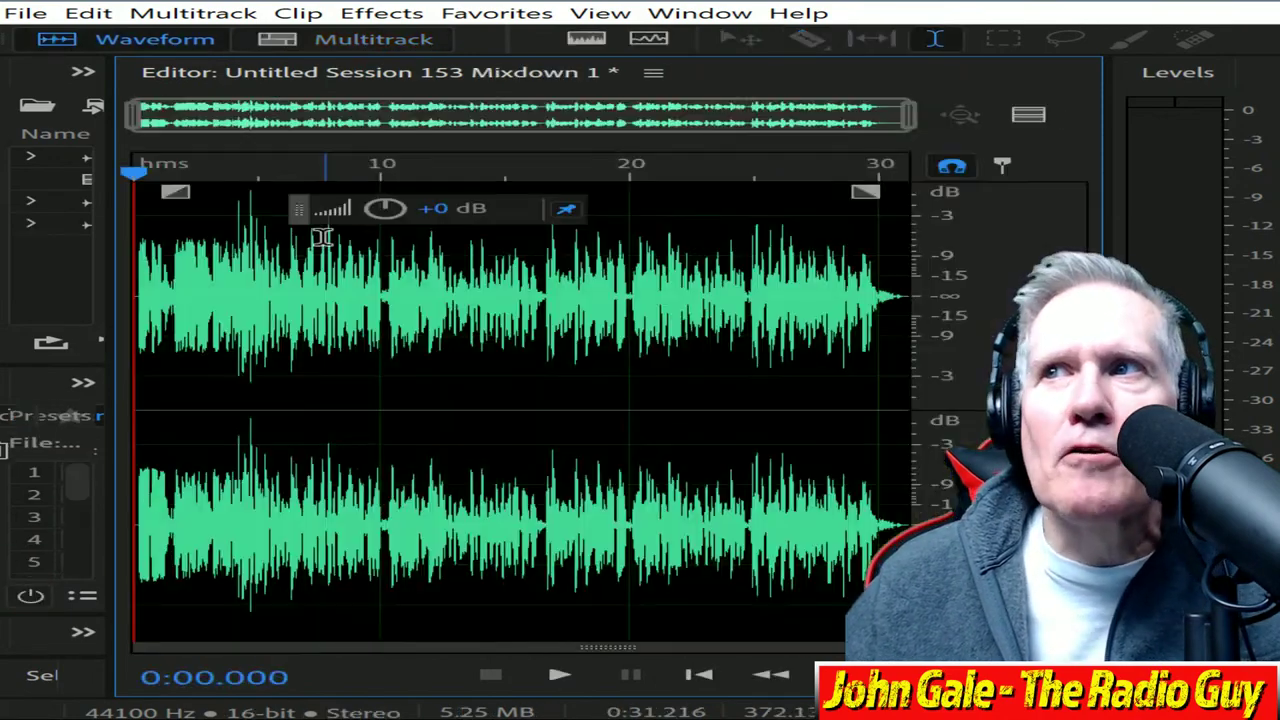
pyautogui.doubleClick(284, 318)
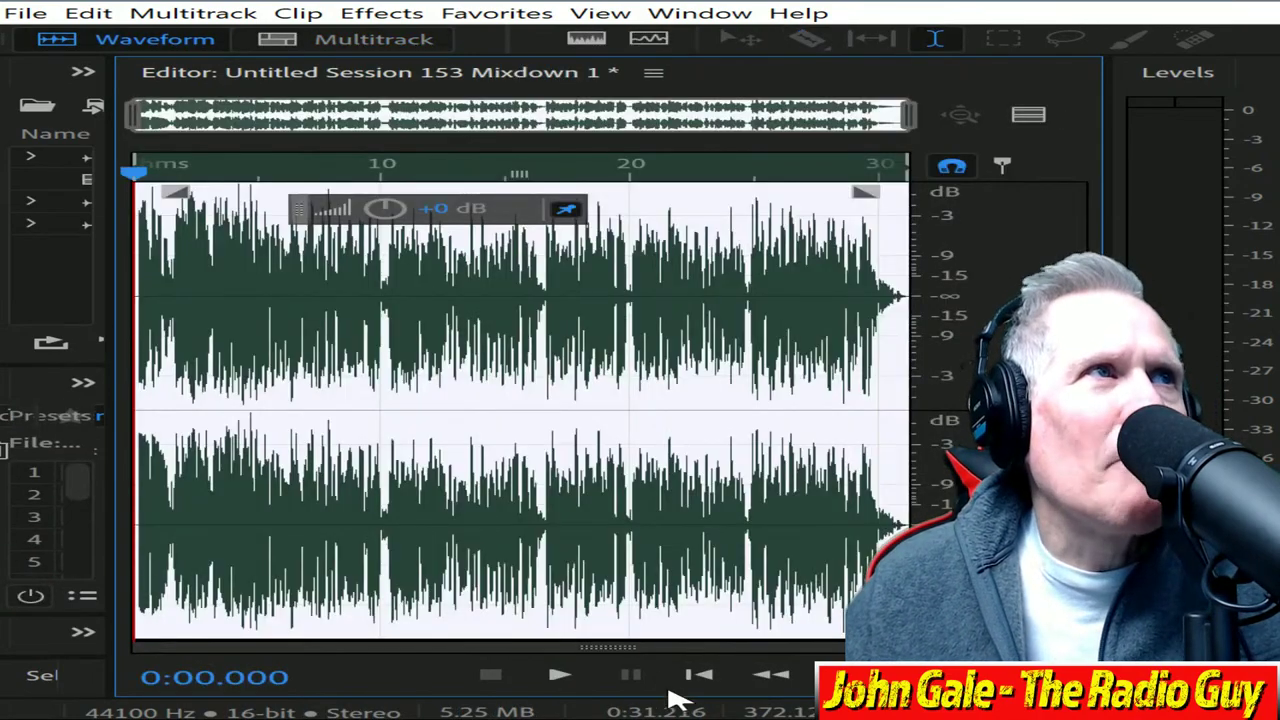
pyautogui.click(561, 682)
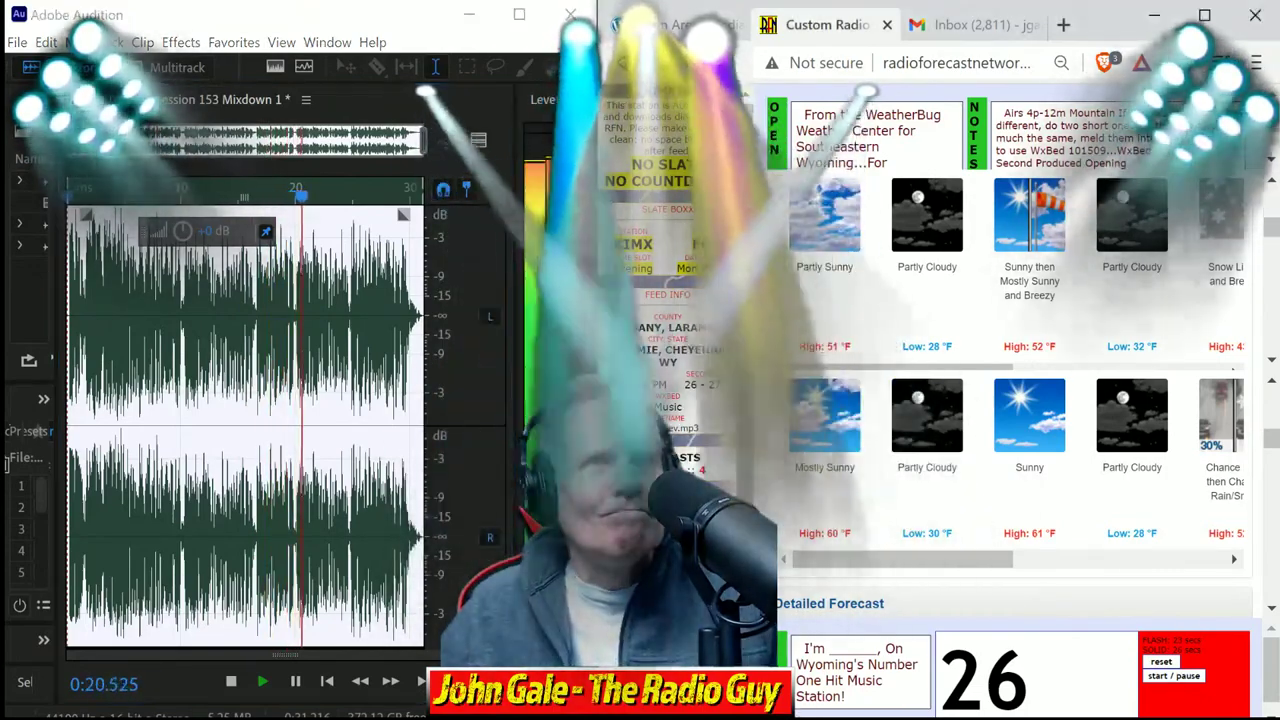
# Step: Copy the suggested file name kimxfmev from KIMX's FTP upload form and stop the mixdown playback
pyautogui.click(1024, 244)
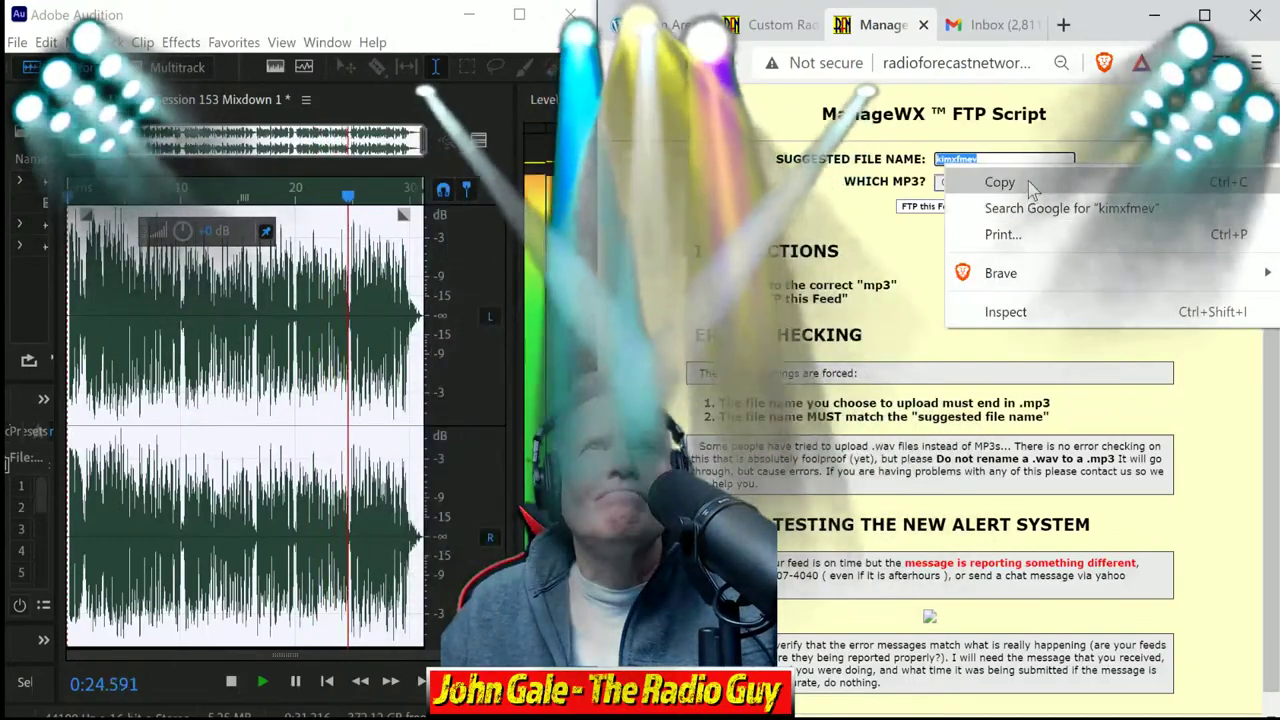
pyautogui.click(1033, 190)
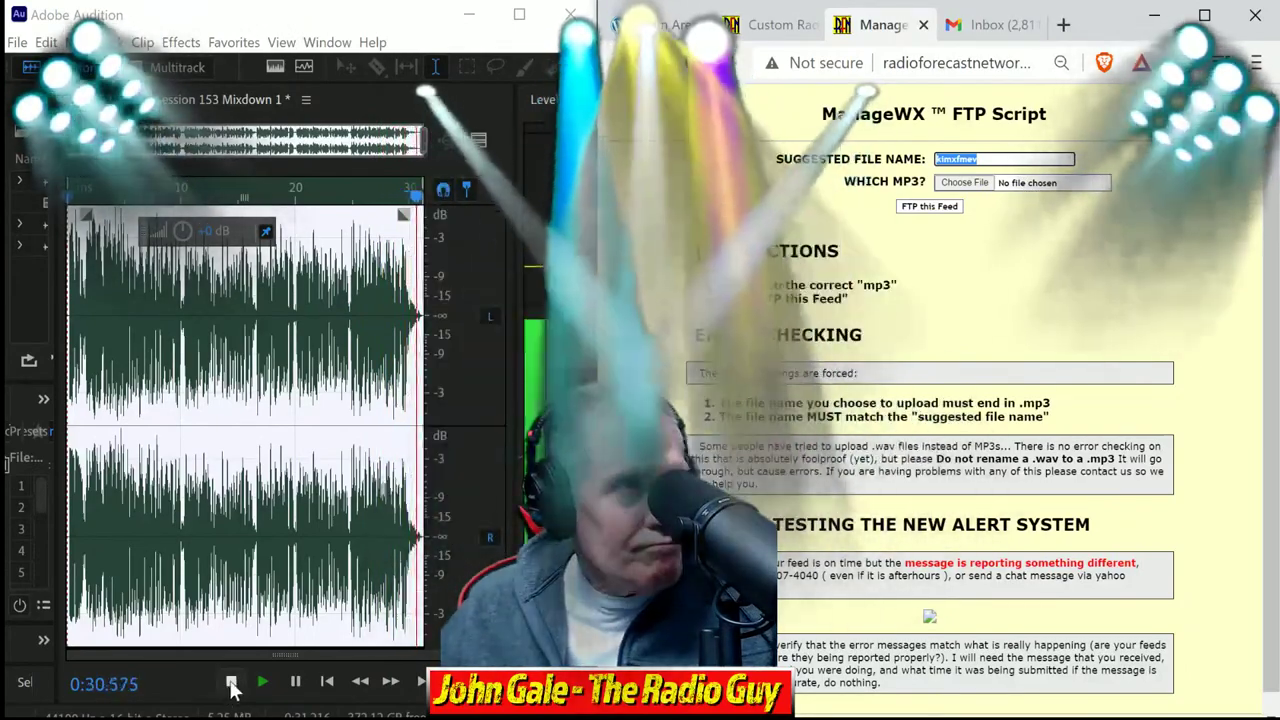
pyautogui.click(231, 686)
# Step: Delete the mixdown's tail after about 0:31.083 and the roughly 0.25 s of silence at its start
pyautogui.scroll(3, 375, 210)
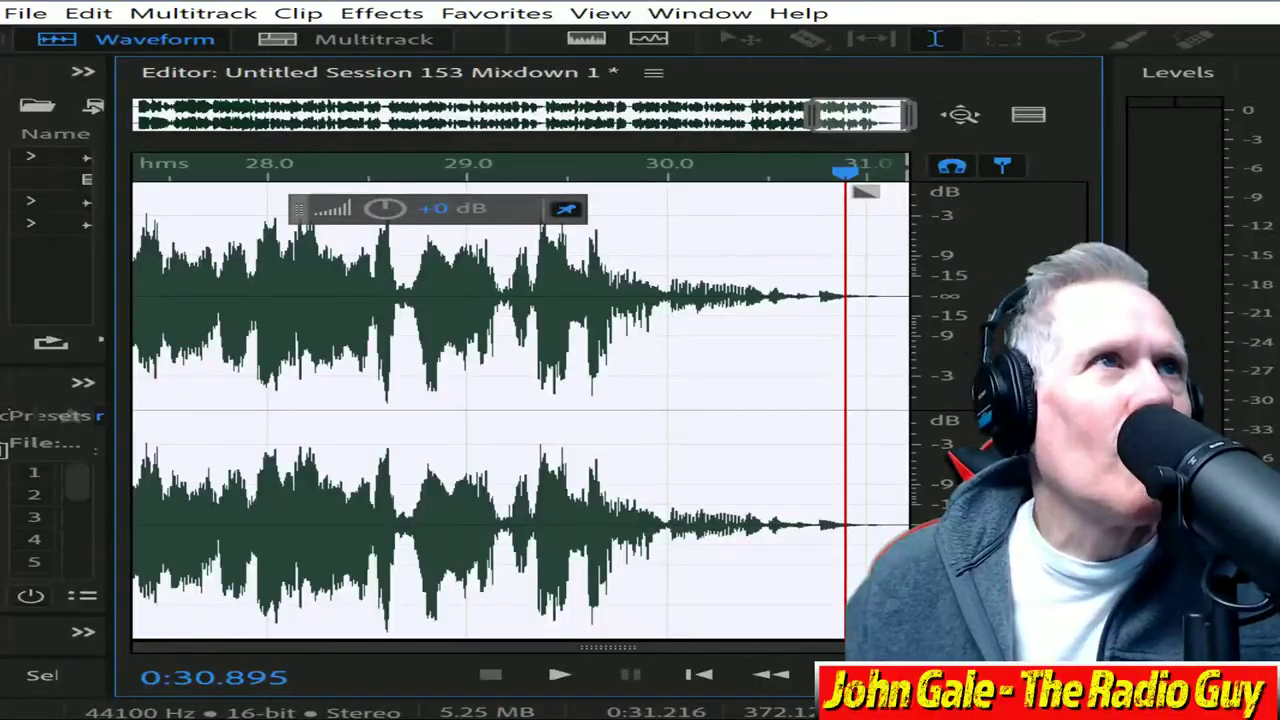
pyautogui.click(880, 297)
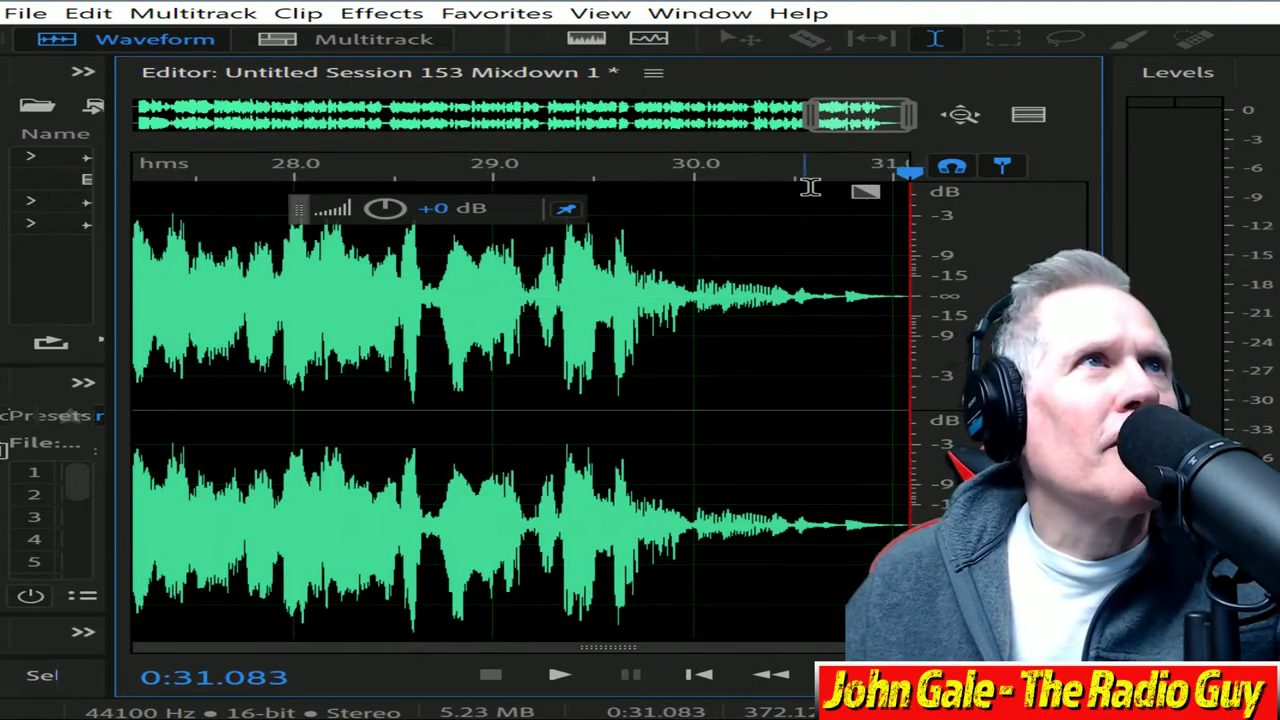
pyautogui.moveTo(849, 114); pyautogui.dragTo(5, 195)
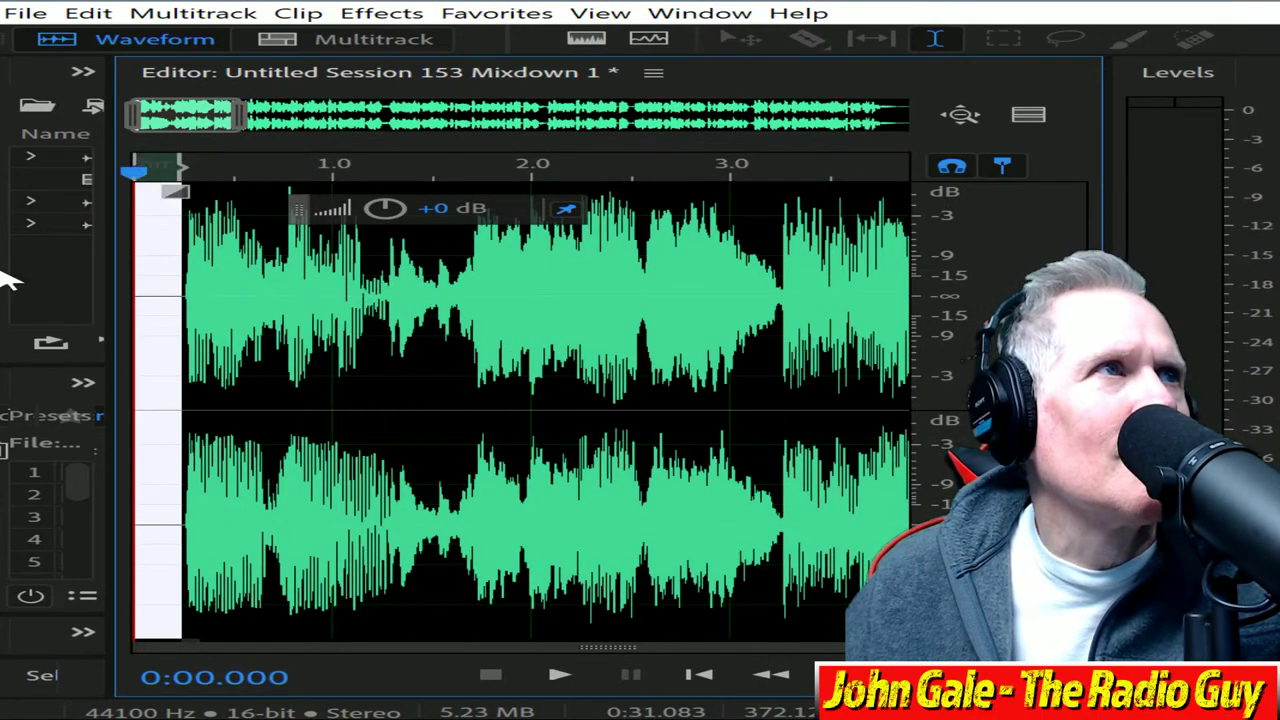
pyautogui.press('Home')
# Step: Export the mixdown as kimxfmev.mp3 to E:, overwriting the existing file
pyautogui.hotkey('ctrl', 'shift', 'e')
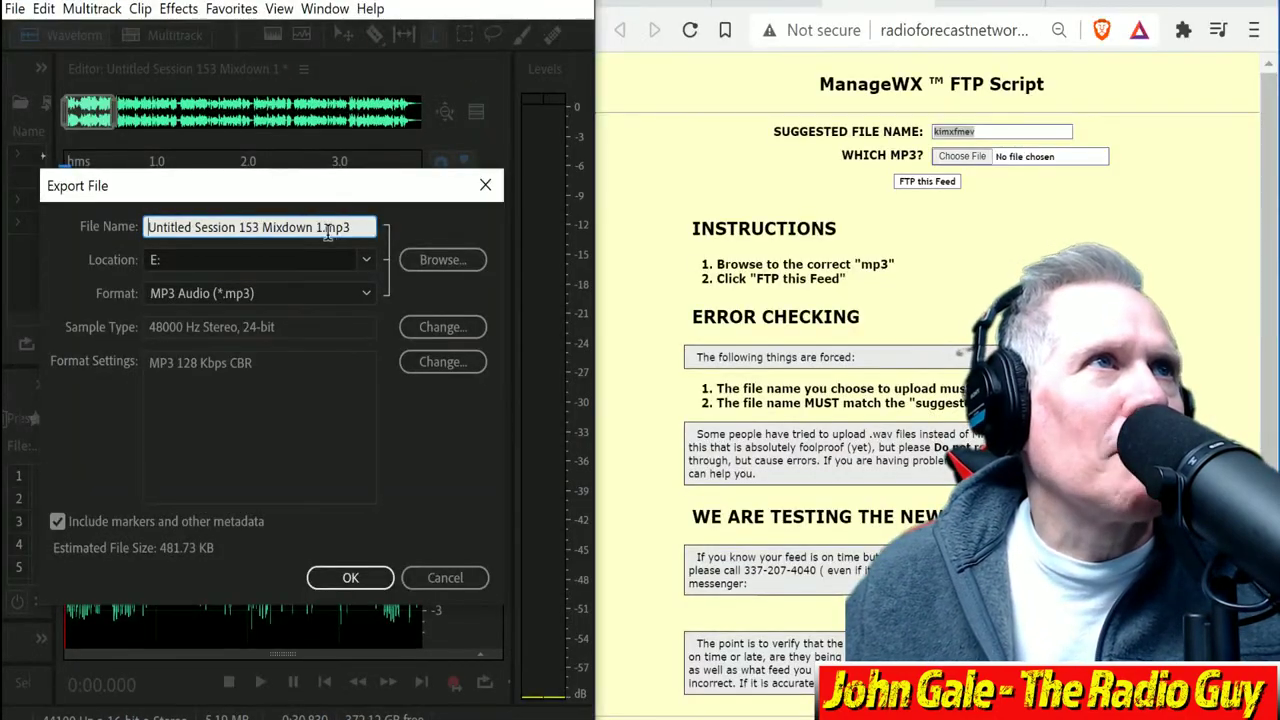
pyautogui.moveTo(322, 227); pyautogui.dragTo(147, 227)
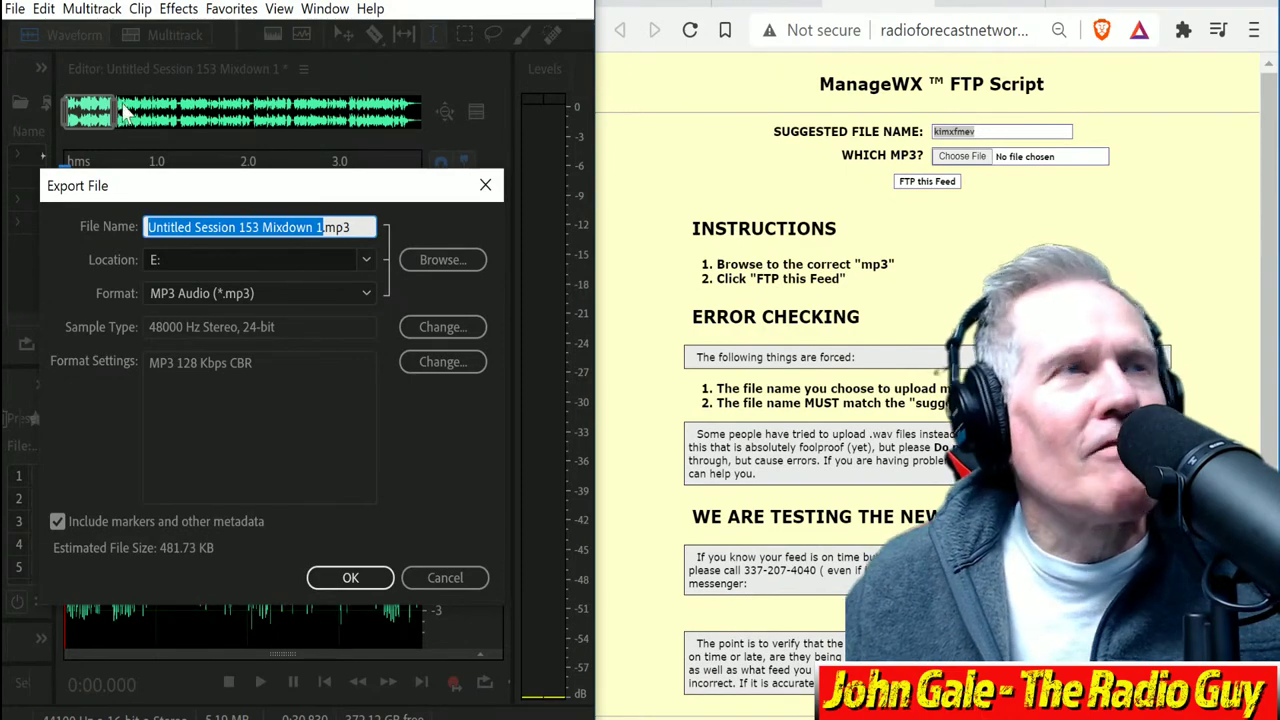
pyautogui.write('kimxfmev')
pyautogui.click(347, 585)
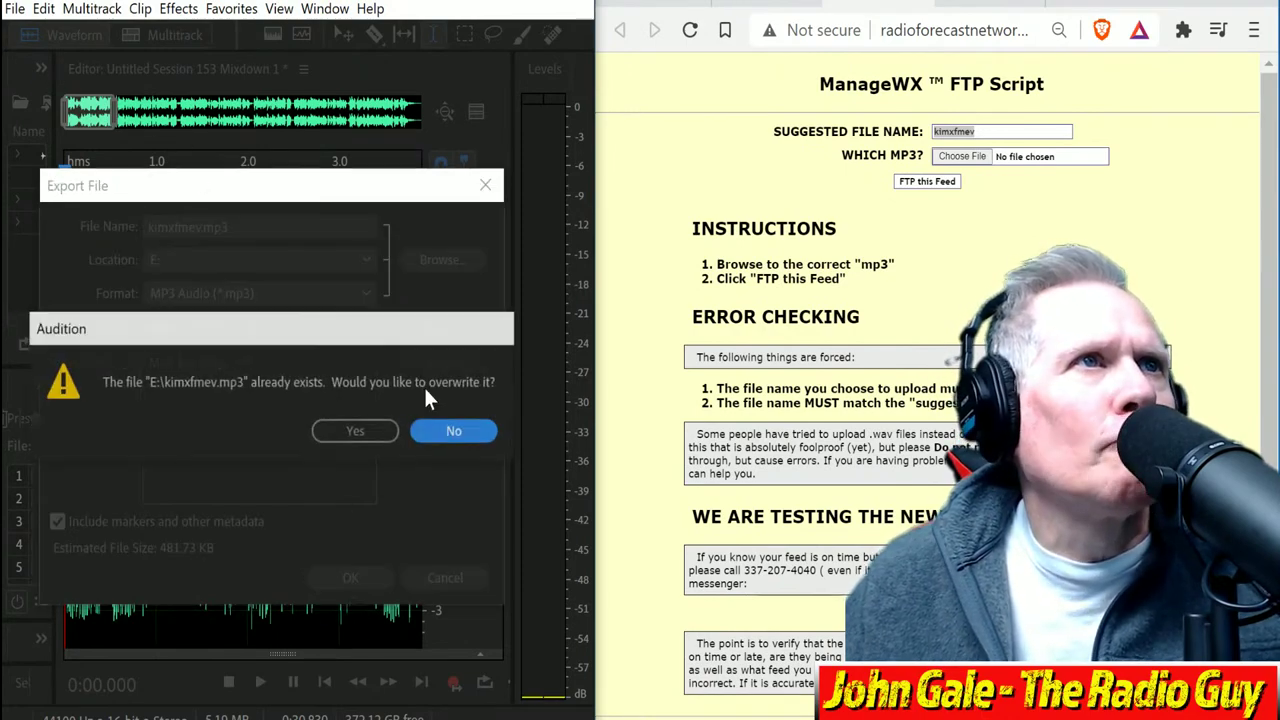
pyautogui.click(358, 434)
# Step: Upload kimxfmev.mp3 from E: through KIMX's FTP form and close the upload results window
pyautogui.click(962, 157)
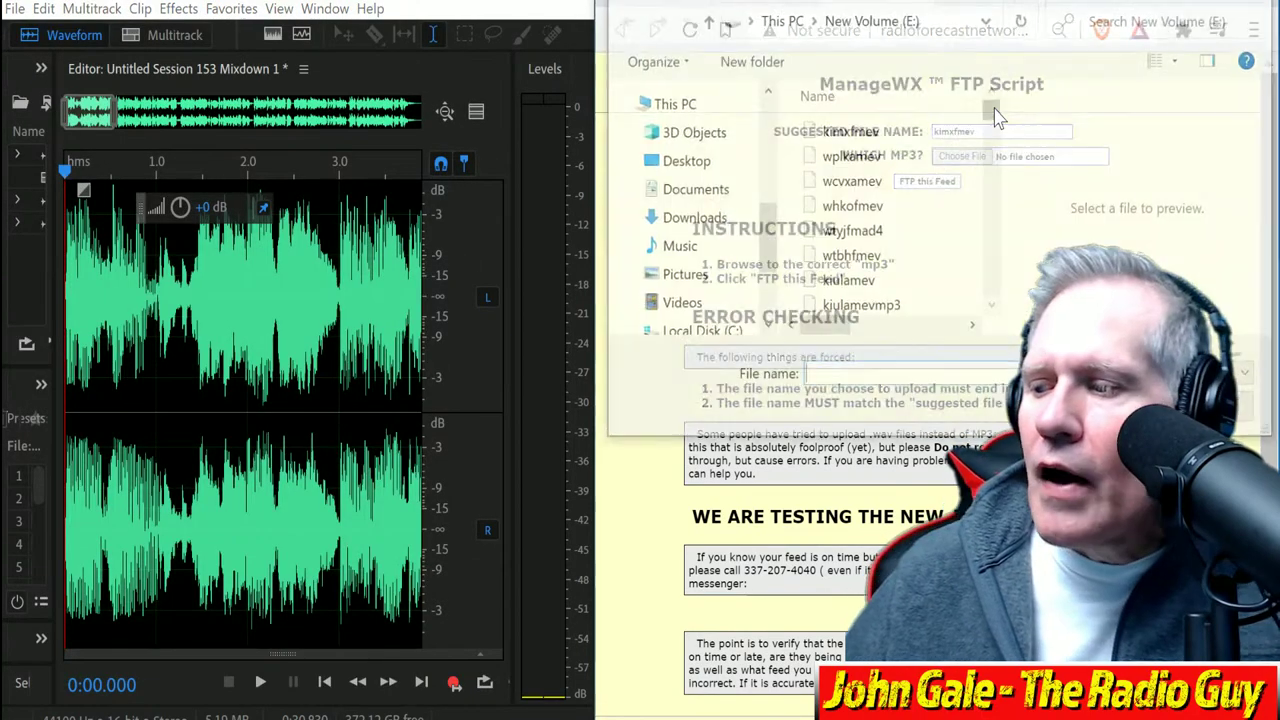
pyautogui.click(849, 130)
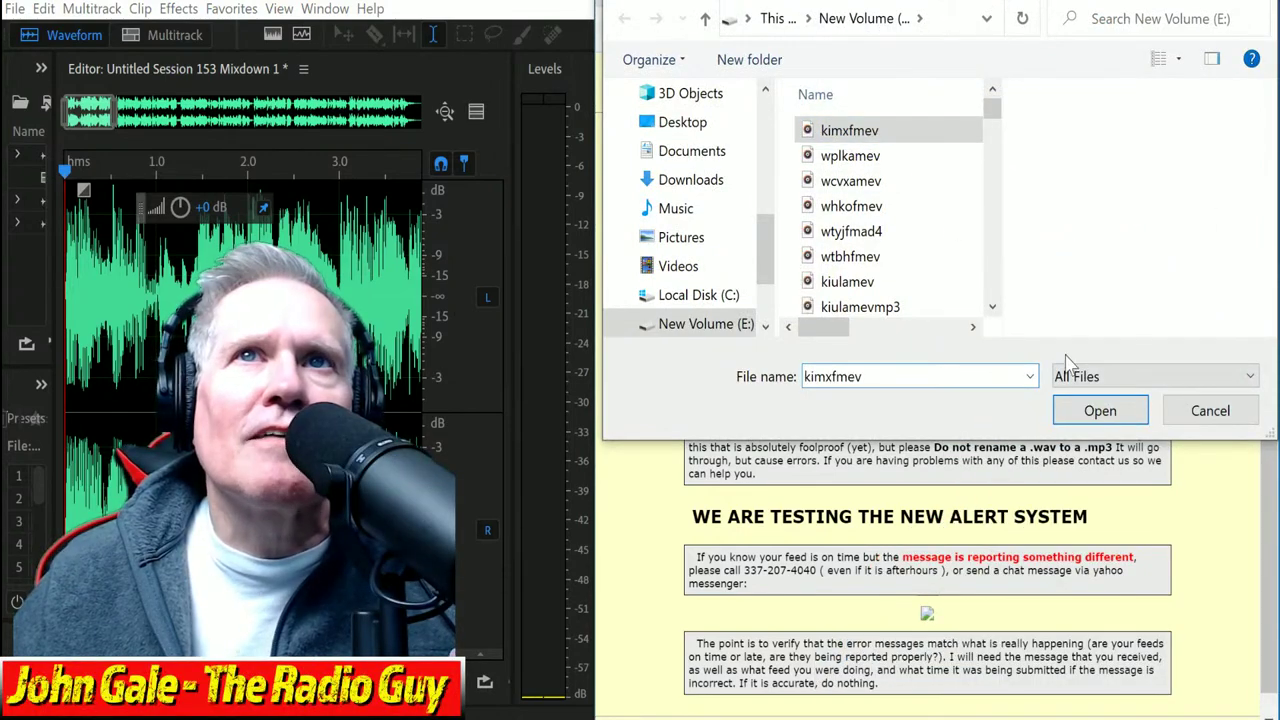
pyautogui.click(1100, 410)
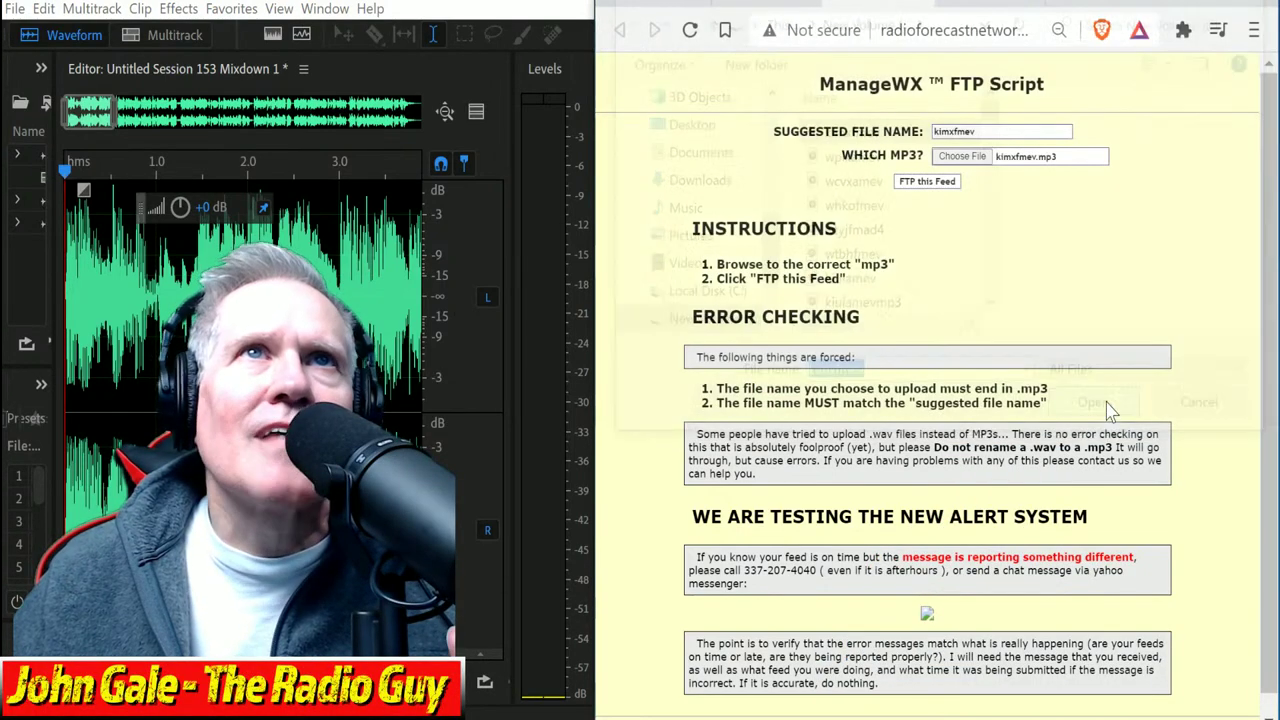
pyautogui.click(927, 181)
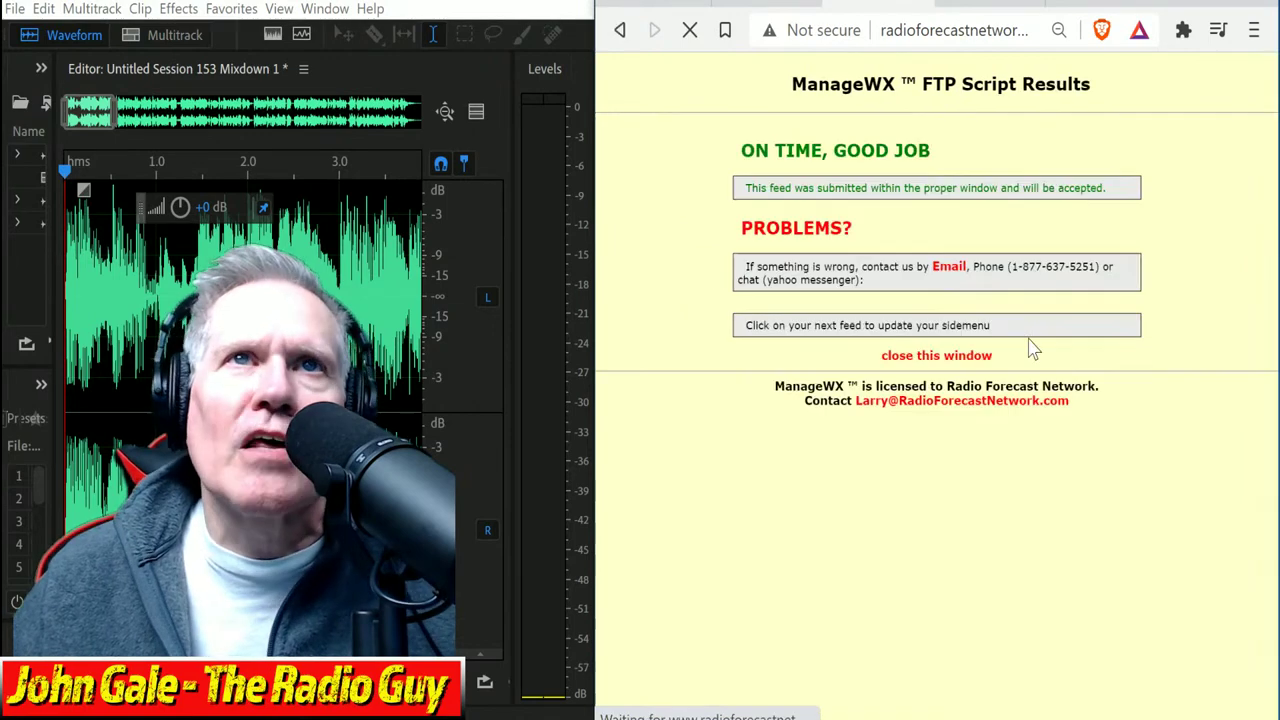
pyautogui.click(936, 370)
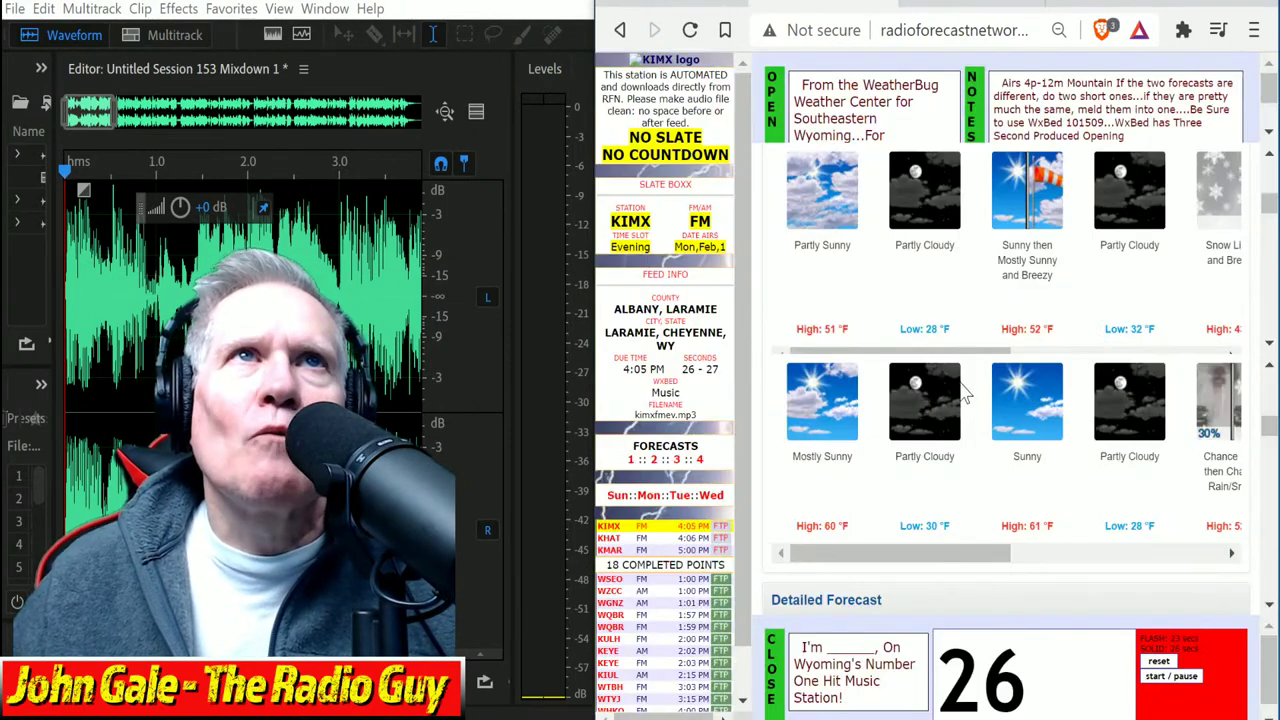
# Step: Open KHAT's forecast page from the feed list and close all open files in the audio editor
pyautogui.click(612, 539)
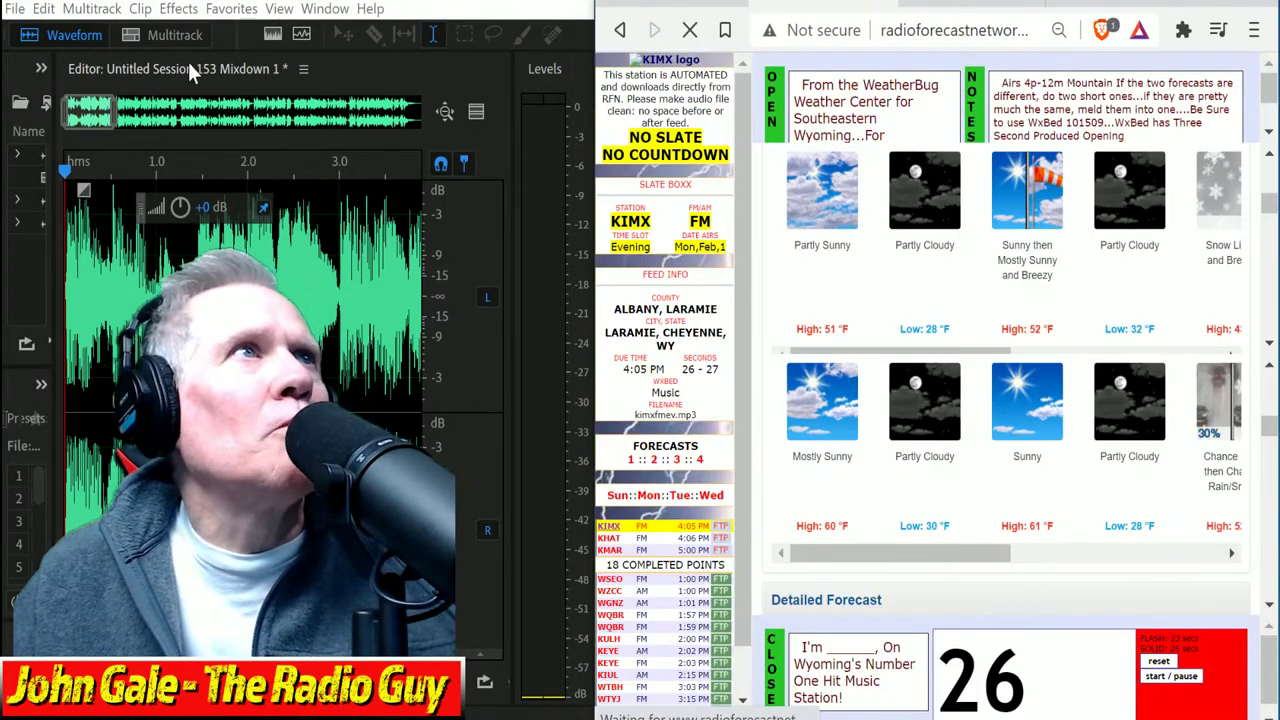
pyautogui.click(16, 10)
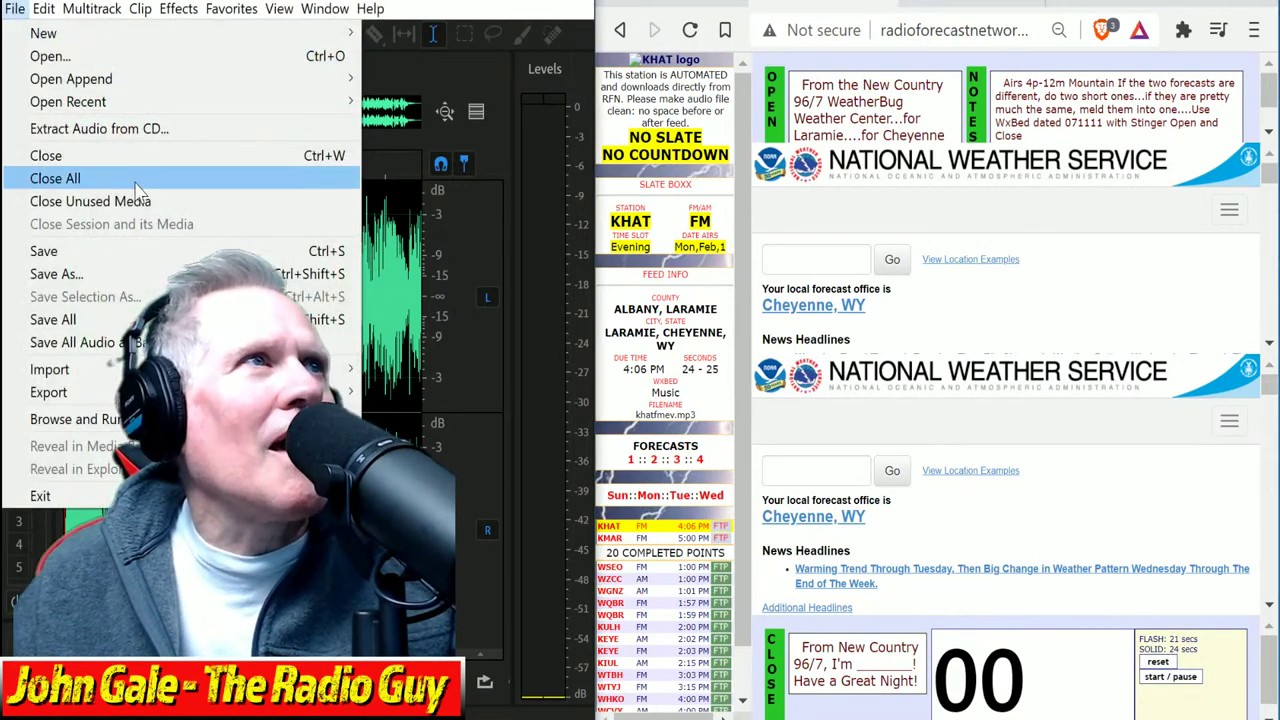
pyautogui.click(129, 177)
pyautogui.click(405, 389)
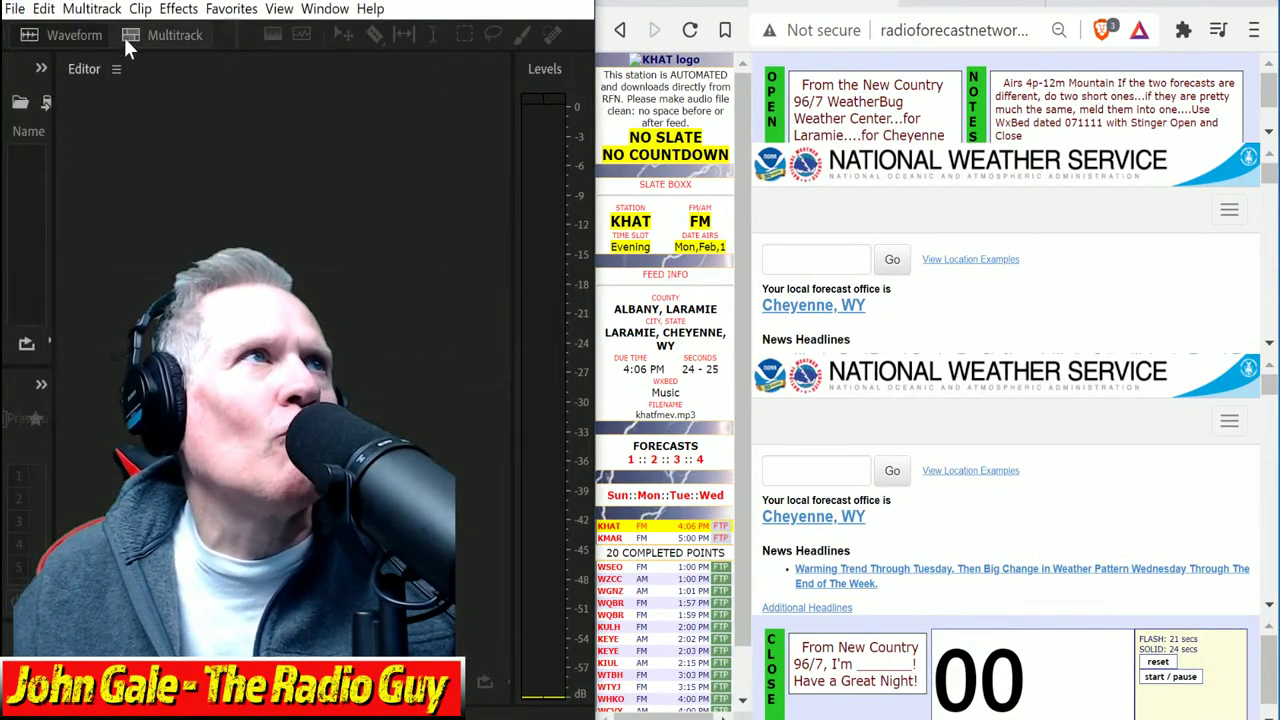
# Step: Create a new multitrack session from the template containing KHAT's music bed, KHATwxBed071111
pyautogui.click(151, 34)
pyautogui.click(411, 329)
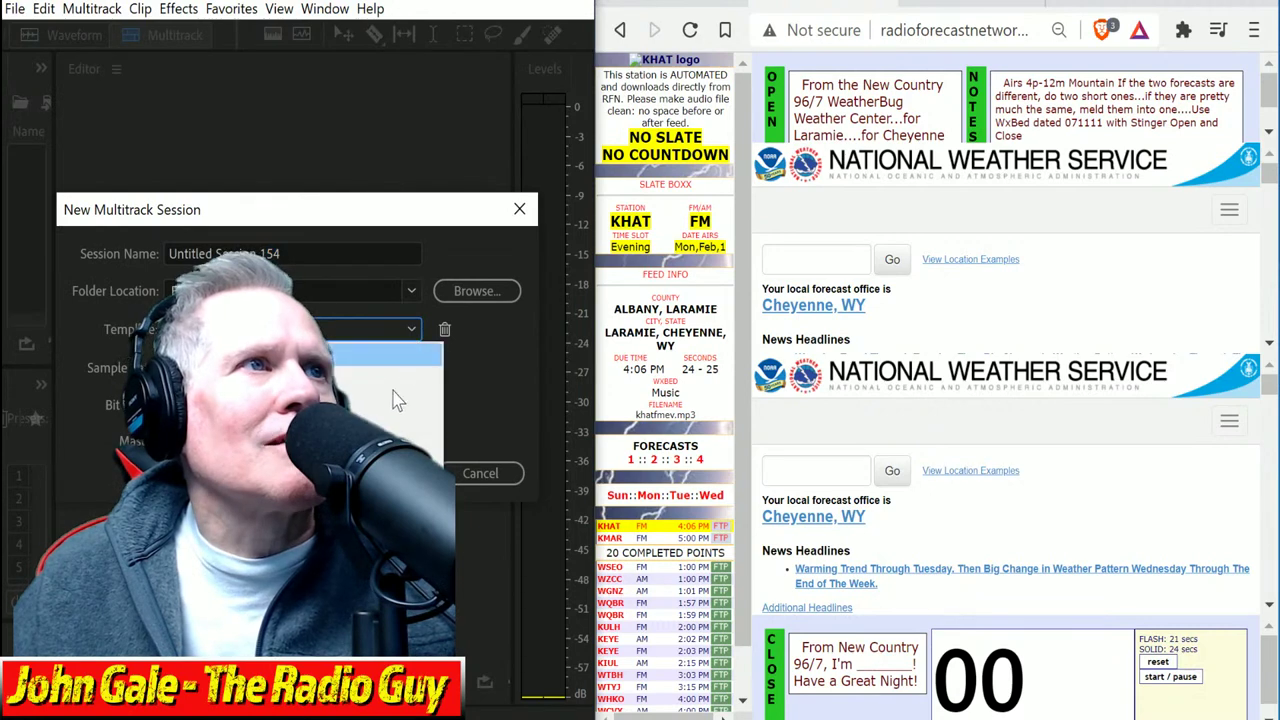
pyautogui.press('Escape')
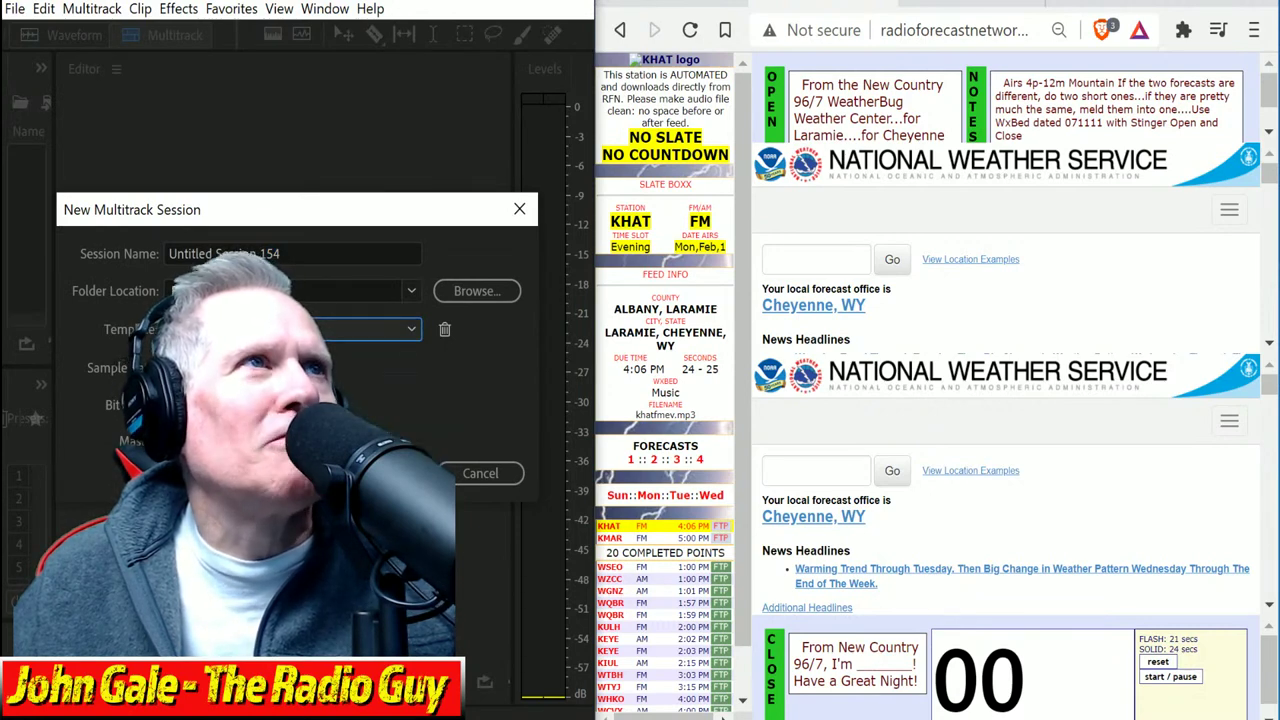
pyautogui.press('Return')
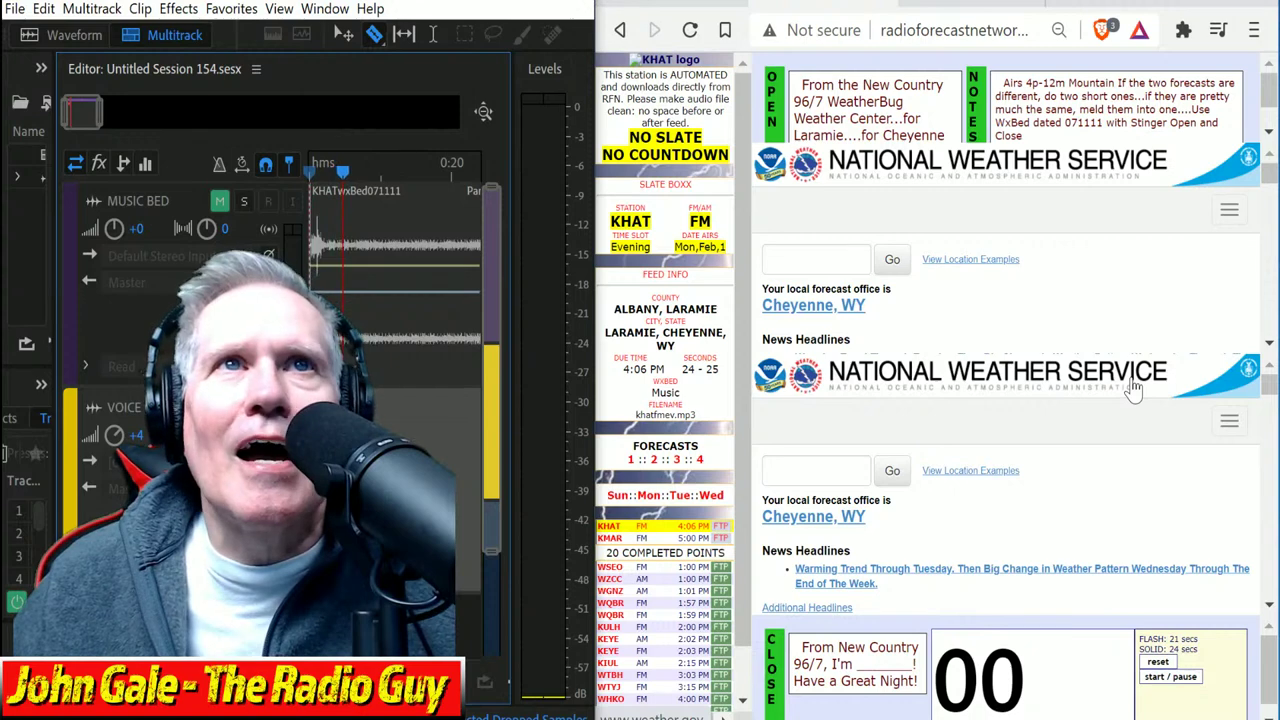
# Step: Bring up the Laramie and Cheyenne extended forecasts and time the KHAT read with the page's timer, stopping it at 24 seconds
pyautogui.scroll(-5, 1040, 232)
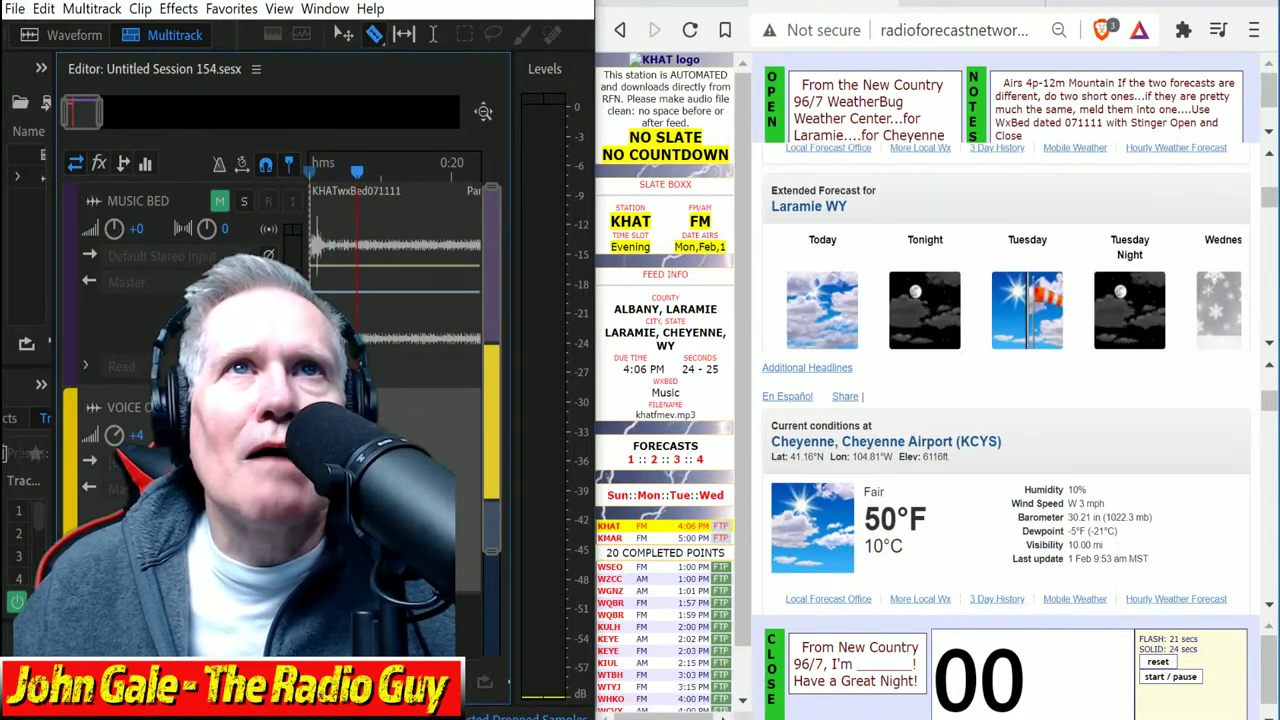
pyautogui.scroll(-1, 1005, 250)
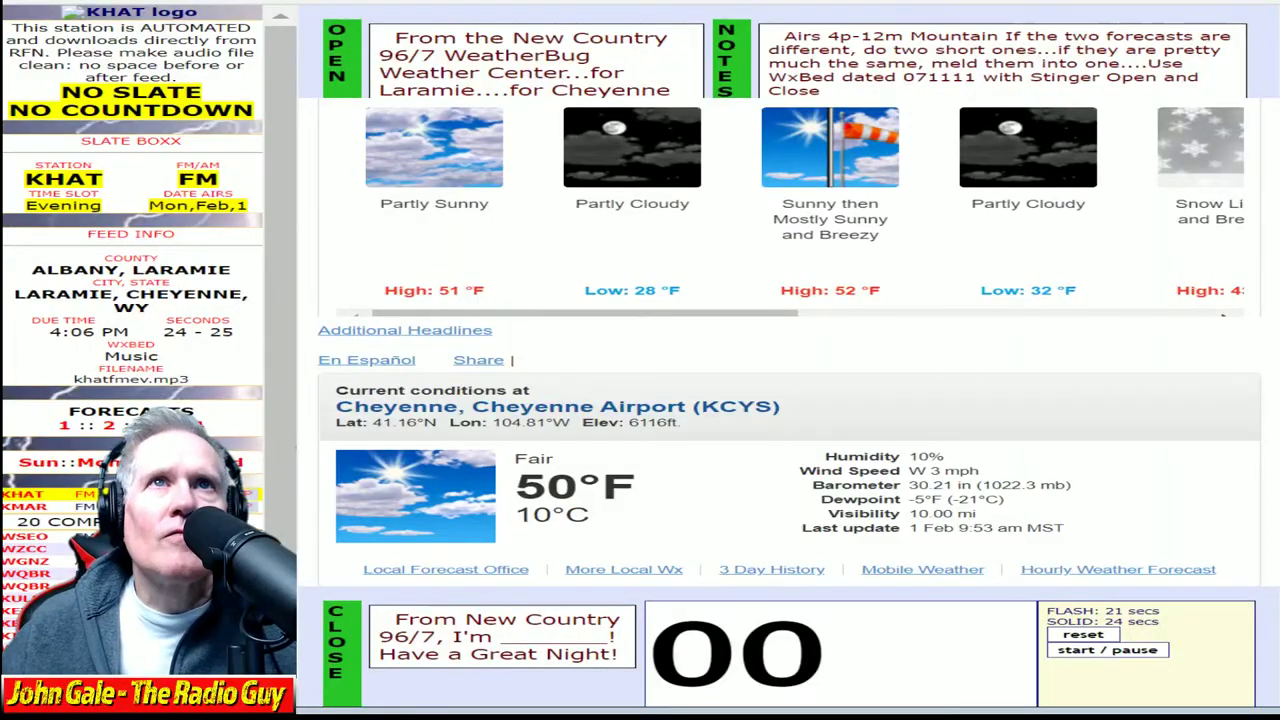
pyautogui.scroll(-5, 915, 521)
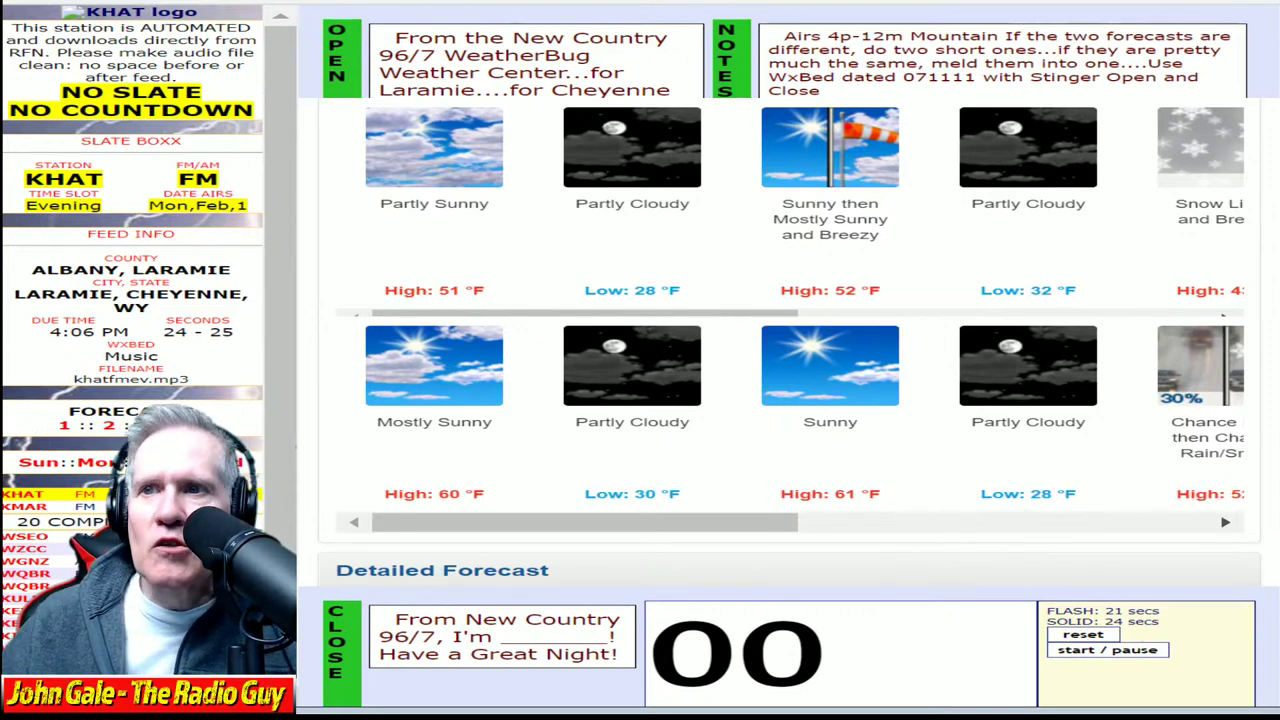
pyautogui.click(1148, 652)
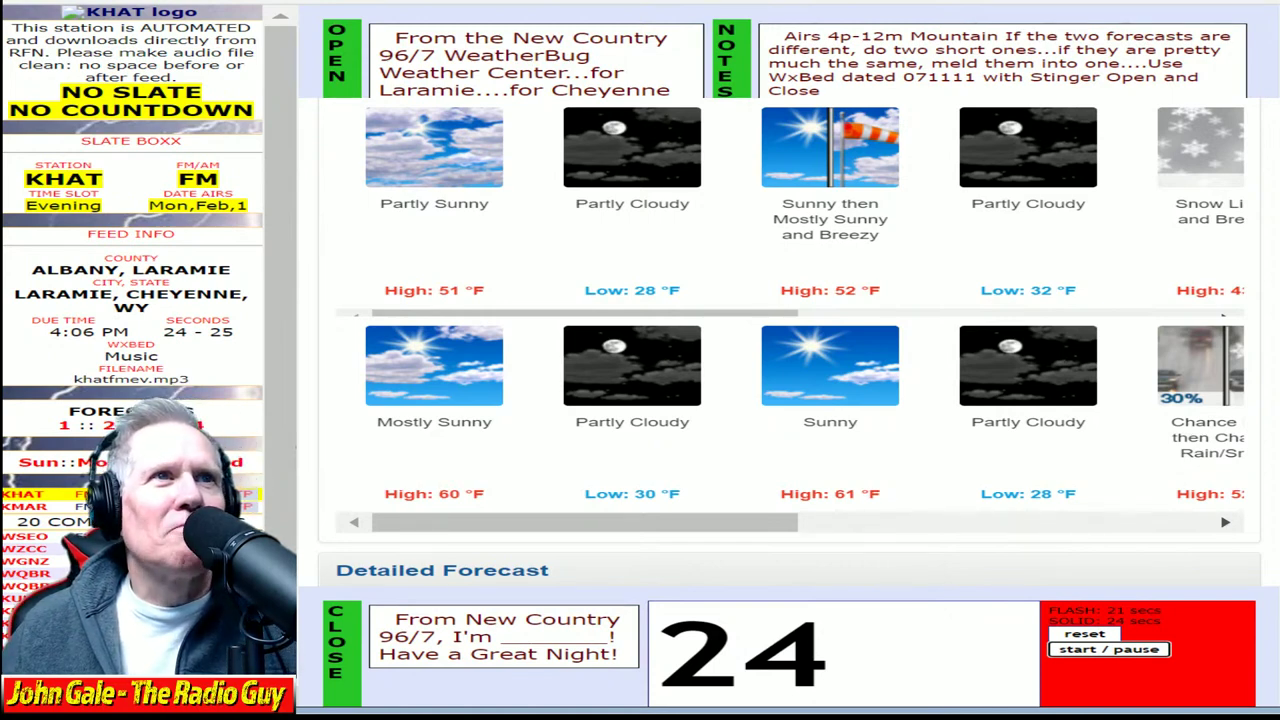
pyautogui.click(1135, 658)
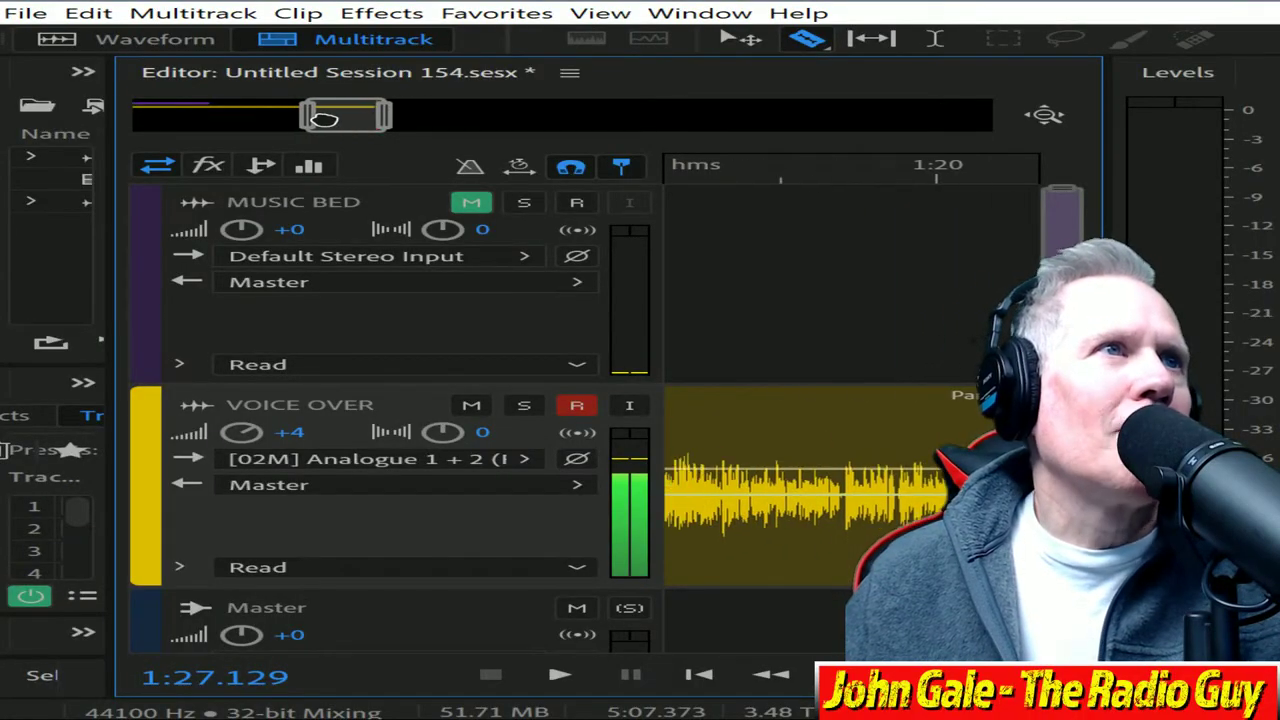
# Step: Split the voice-over clip at about 1:01, delete the part before the split, and move the remaining take to the session start
pyautogui.moveTo(324, 119); pyautogui.dragTo(292, 119)
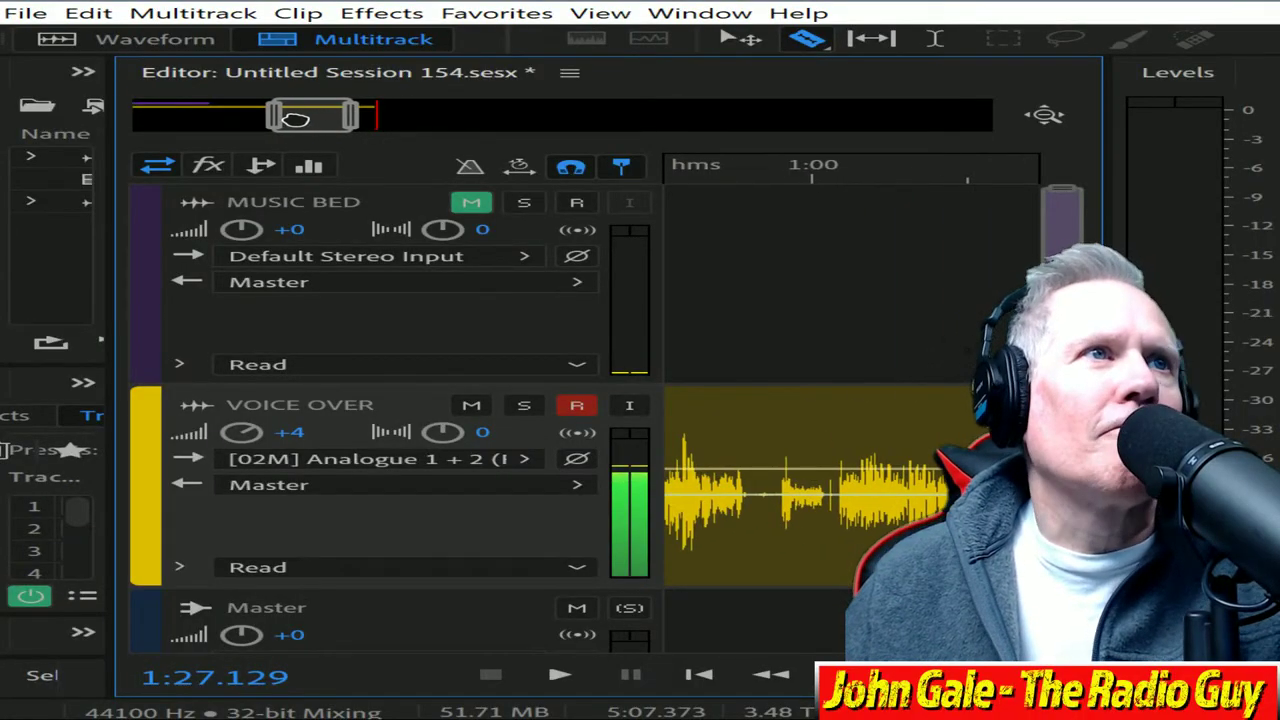
pyautogui.click(840, 466)
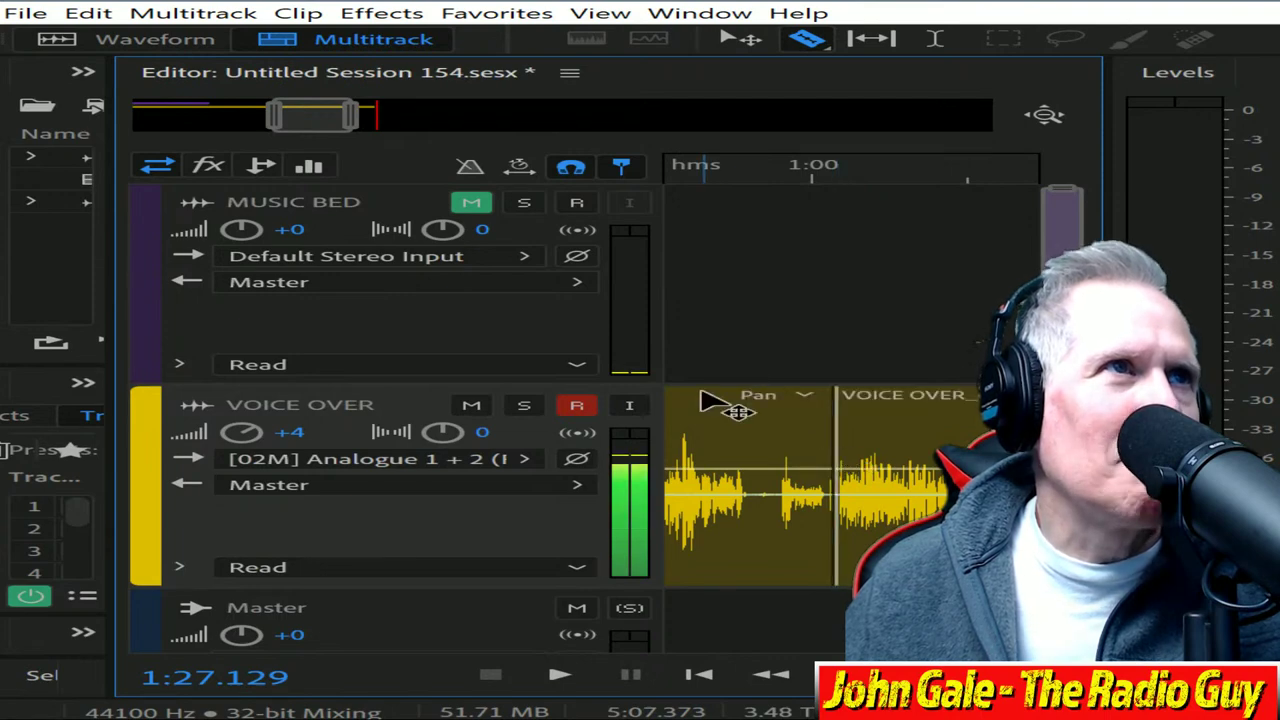
pyautogui.click(714, 400)
pyautogui.press('Delete')
pyautogui.moveTo(925, 405); pyautogui.dragTo(157, 434)
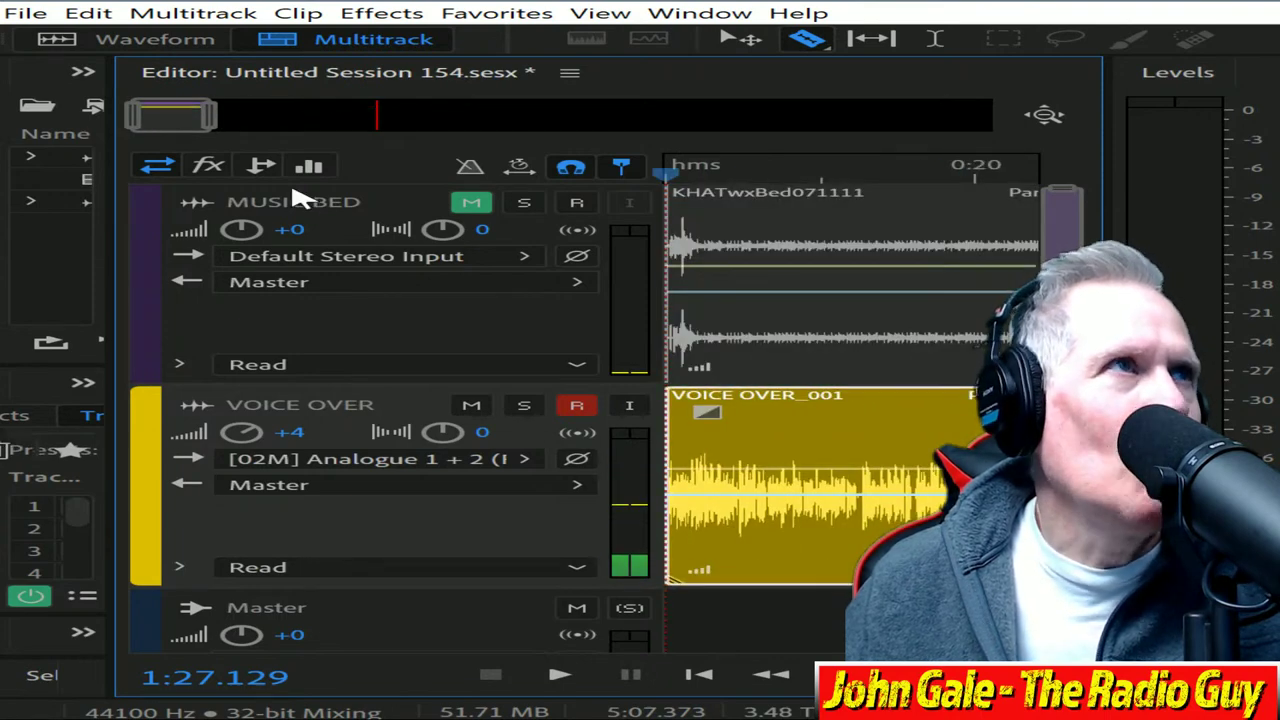
# Step: Trim the silence before the first word of the voice-over clip and move the clip to start at 0:01.613
pyautogui.moveTo(215, 115); pyautogui.dragTo(134, 114)
pyautogui.click(851, 185)
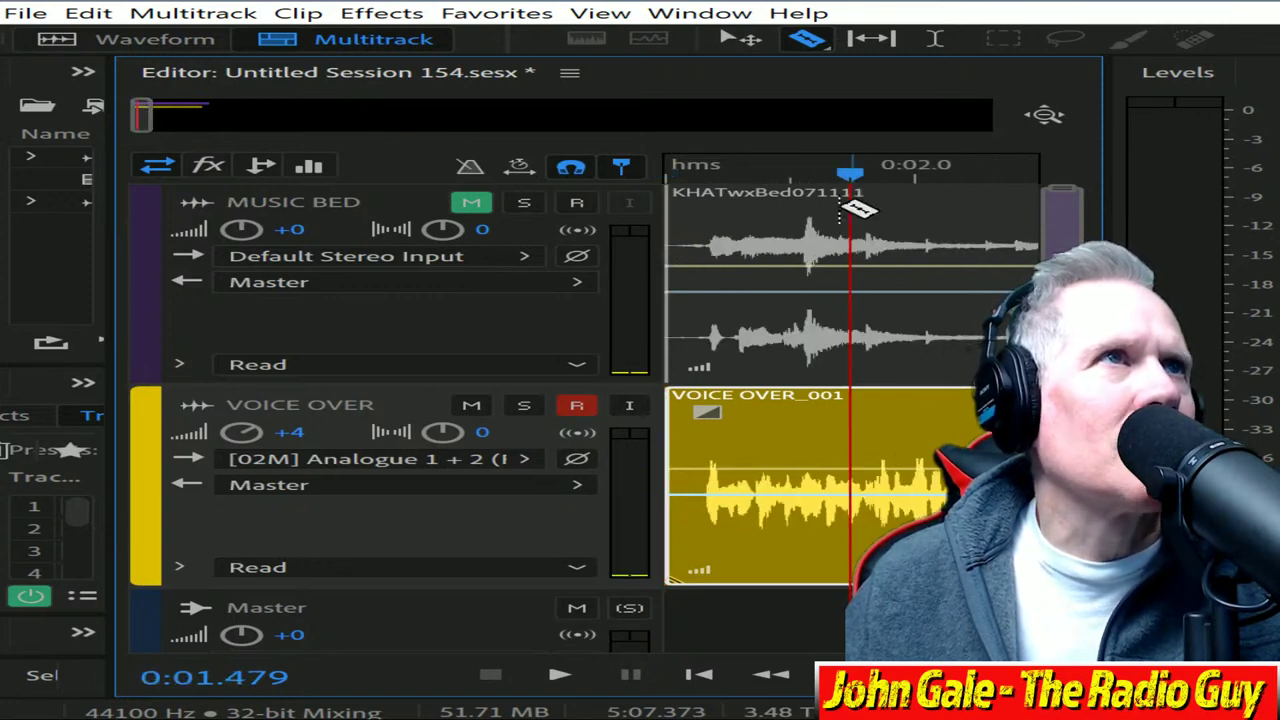
pyautogui.moveTo(920, 406); pyautogui.dragTo(1022, 406)
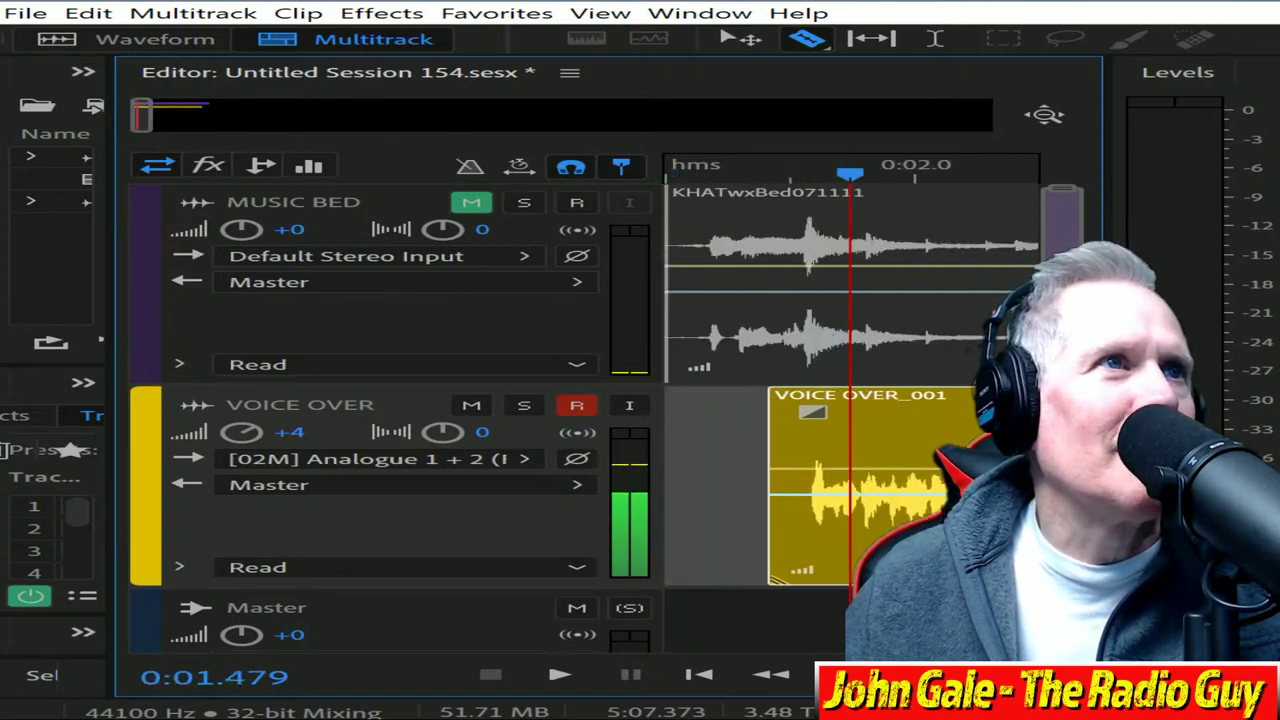
pyautogui.moveTo(764, 437); pyautogui.dragTo(808, 449)
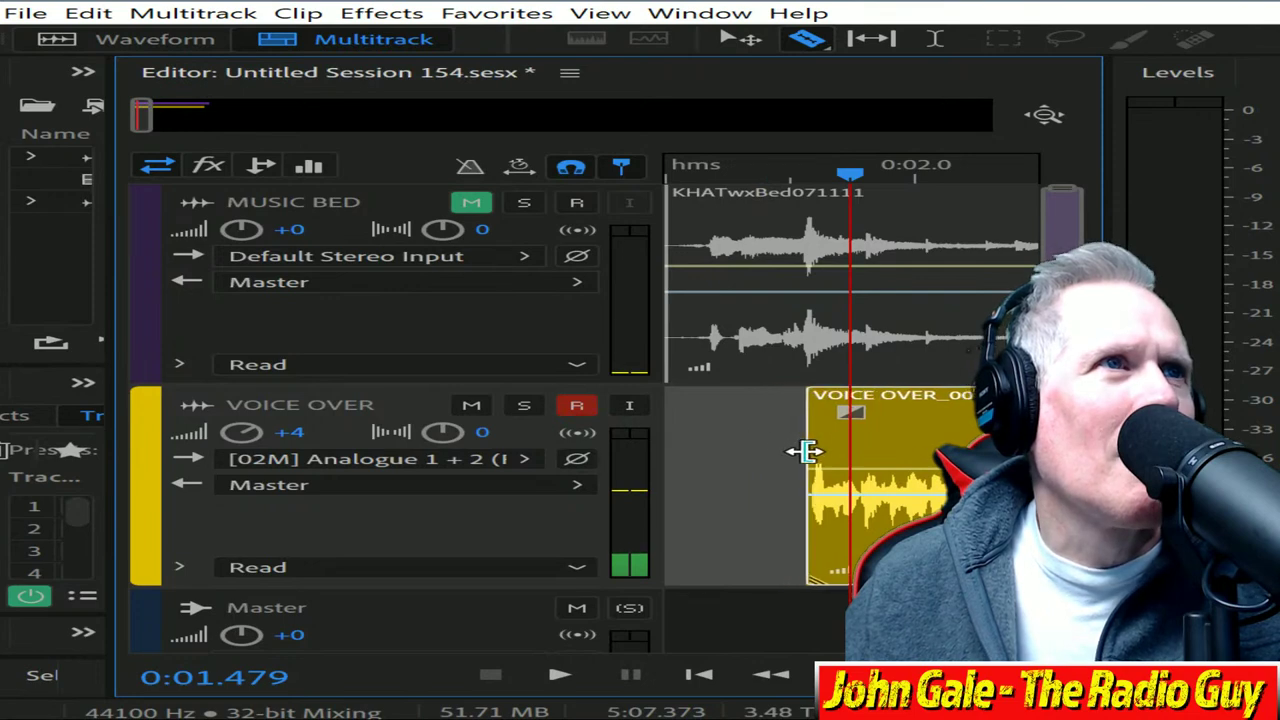
pyautogui.moveTo(921, 396); pyautogui.dragTo(958, 405)
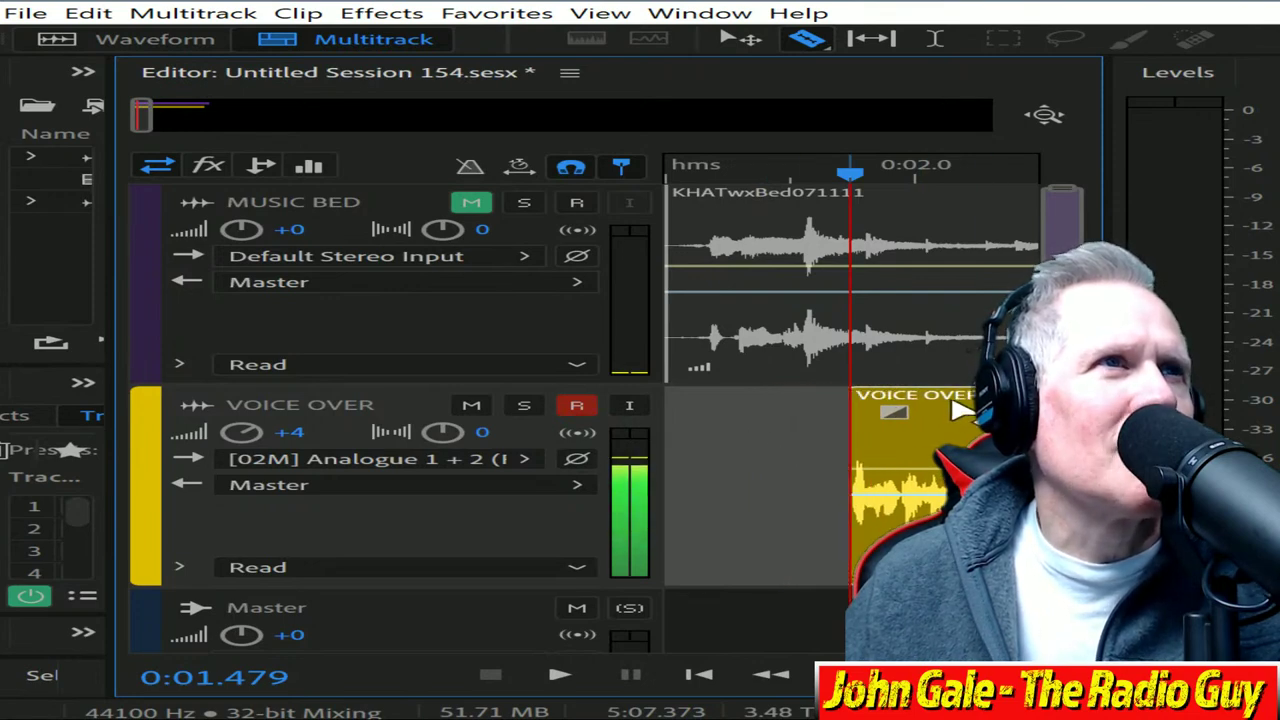
pyautogui.moveTo(868, 176); pyautogui.dragTo(884, 176)
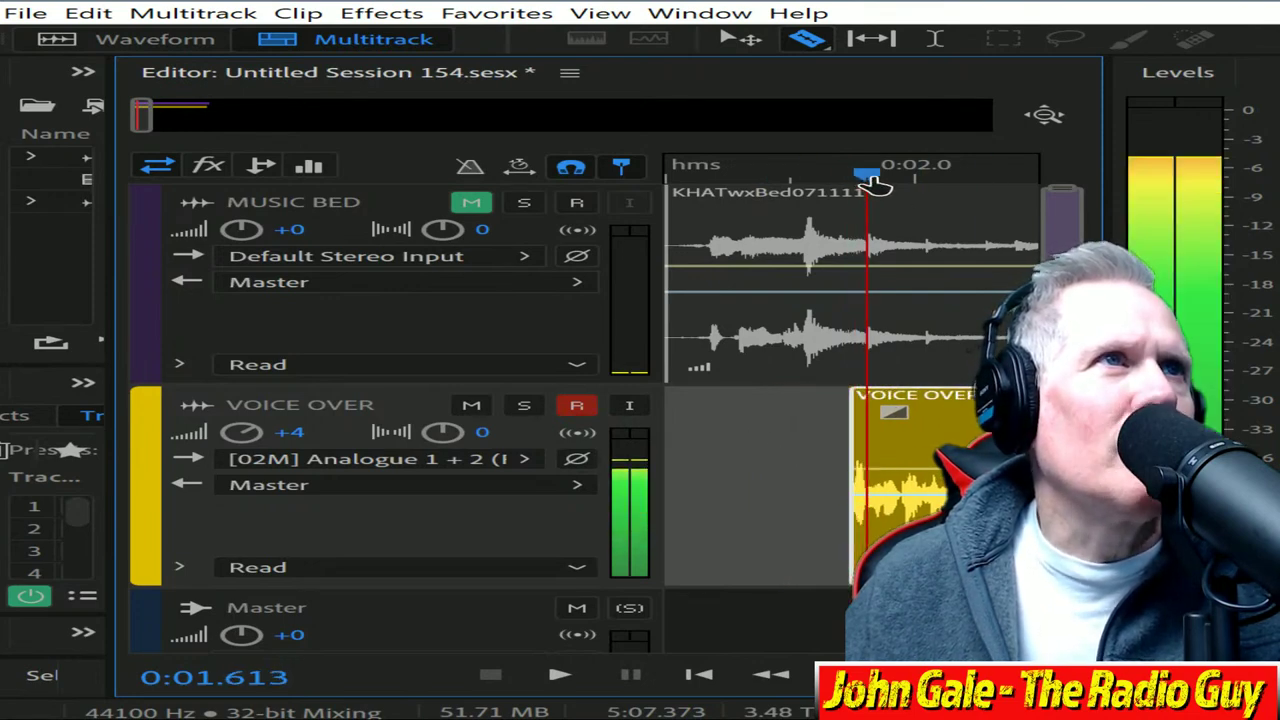
pyautogui.moveTo(965, 409); pyautogui.dragTo(966, 407)
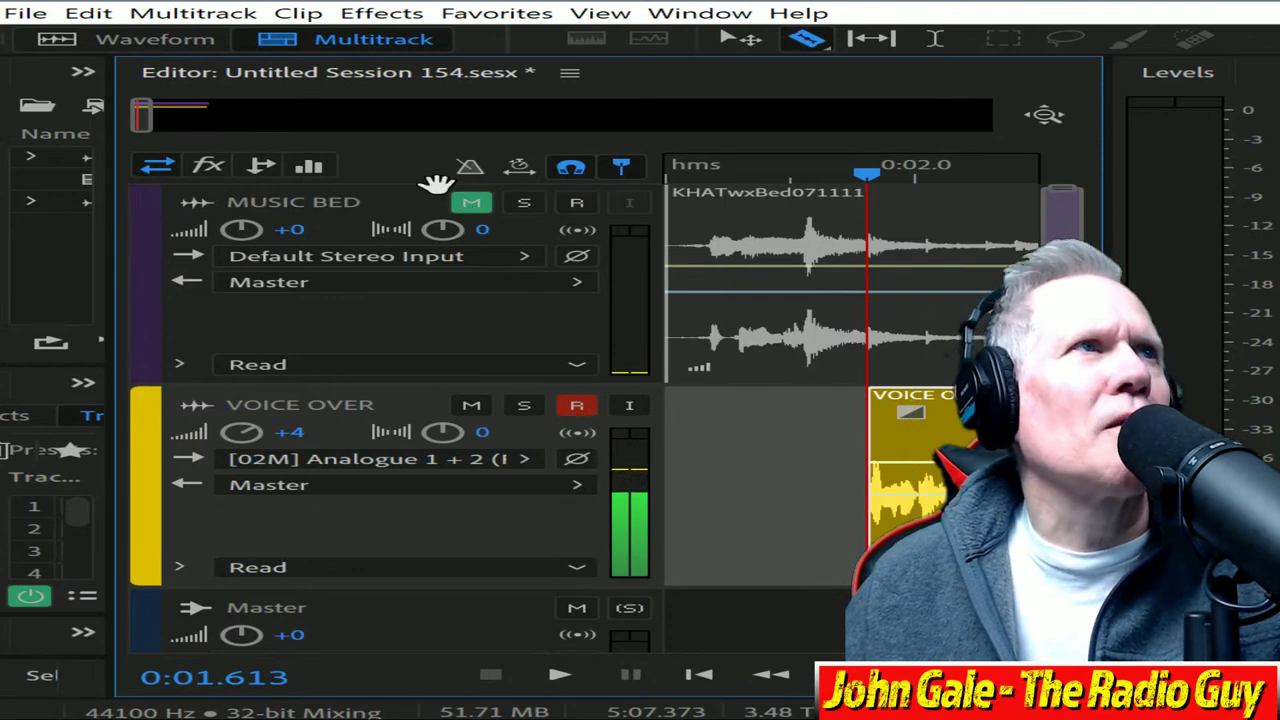
# Step: Unmute the music bed, mix session 154 down to a new file, and raise the whole mixdown's level
pyautogui.click(471, 203)
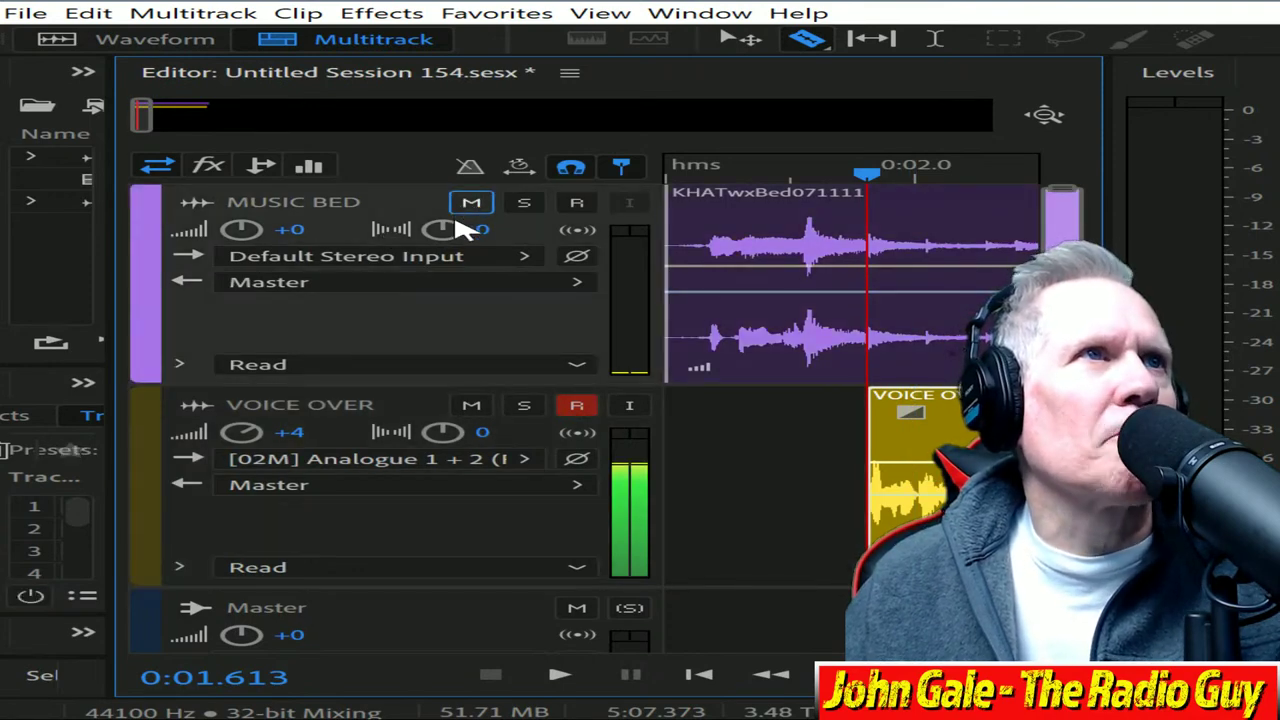
pyautogui.hotkey('shift', 'alt', 'm')
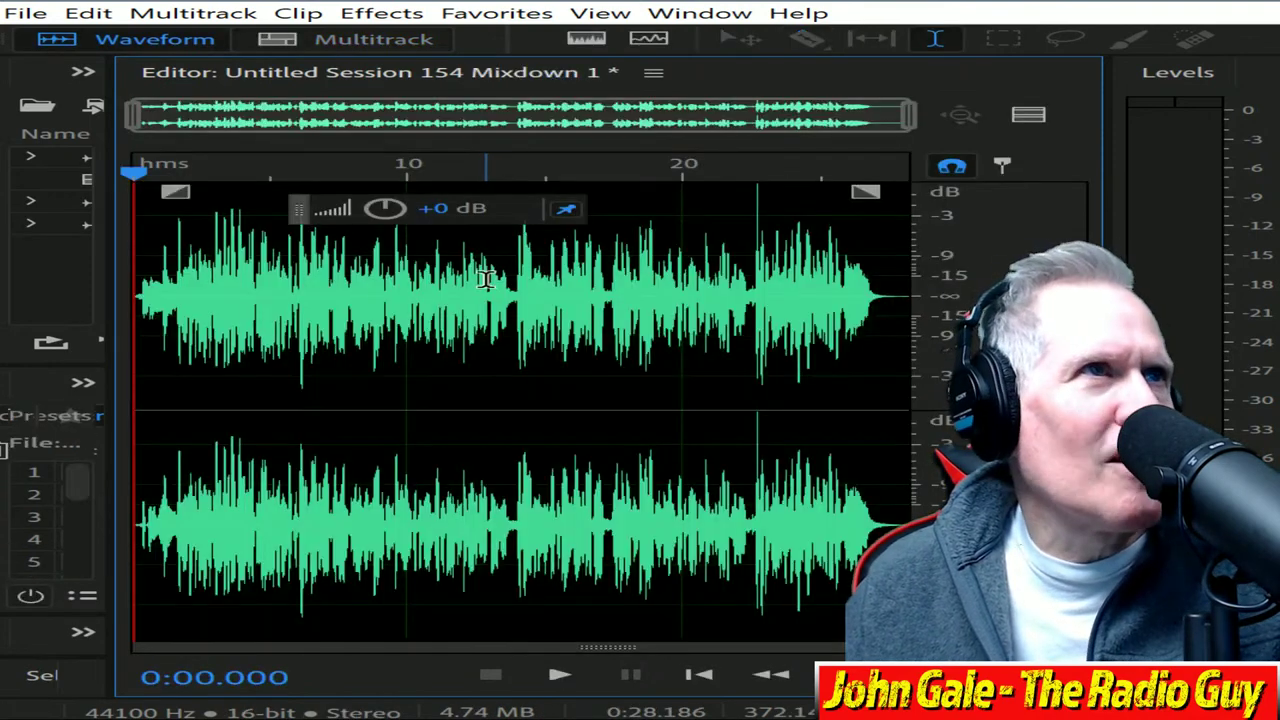
pyautogui.hotkey('ctrl', 'shift', 'm')
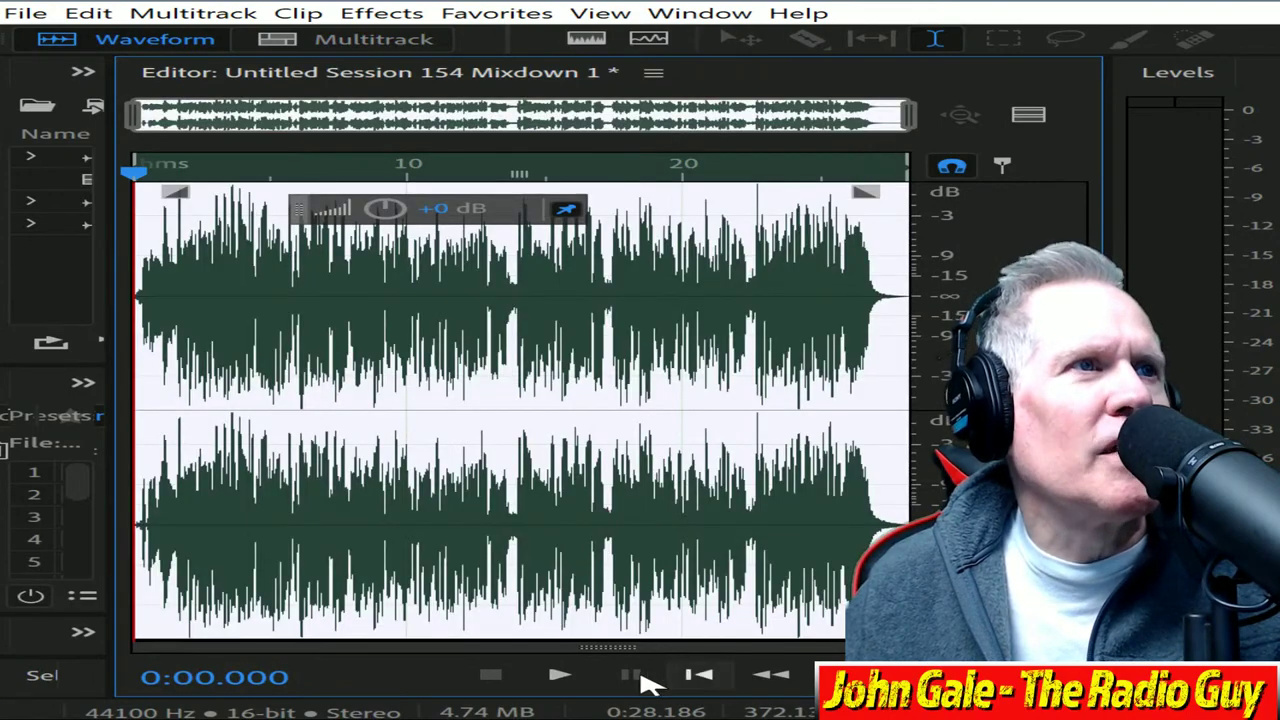
# Step: Play the KHAT mixdown through and delete about 0.1 s of near-silence at its start
pyautogui.click(562, 676)
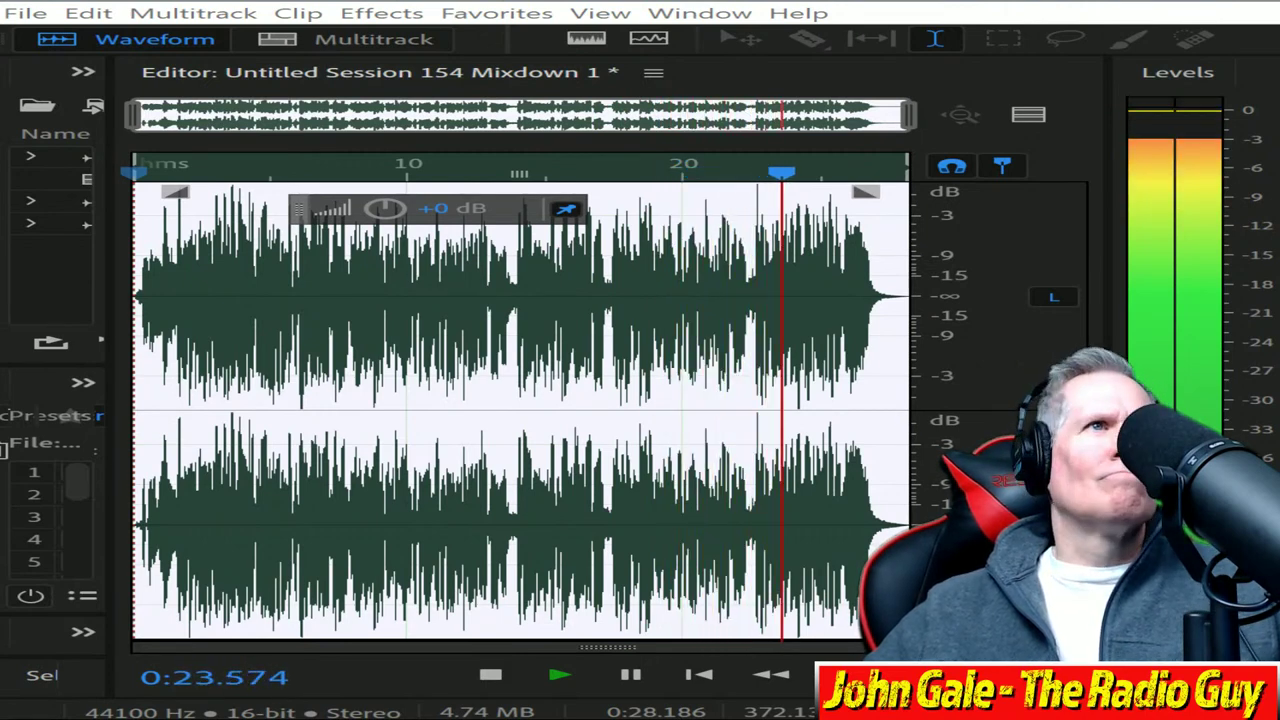
pyautogui.click(490, 676)
pyautogui.scroll(10, 965, 120)
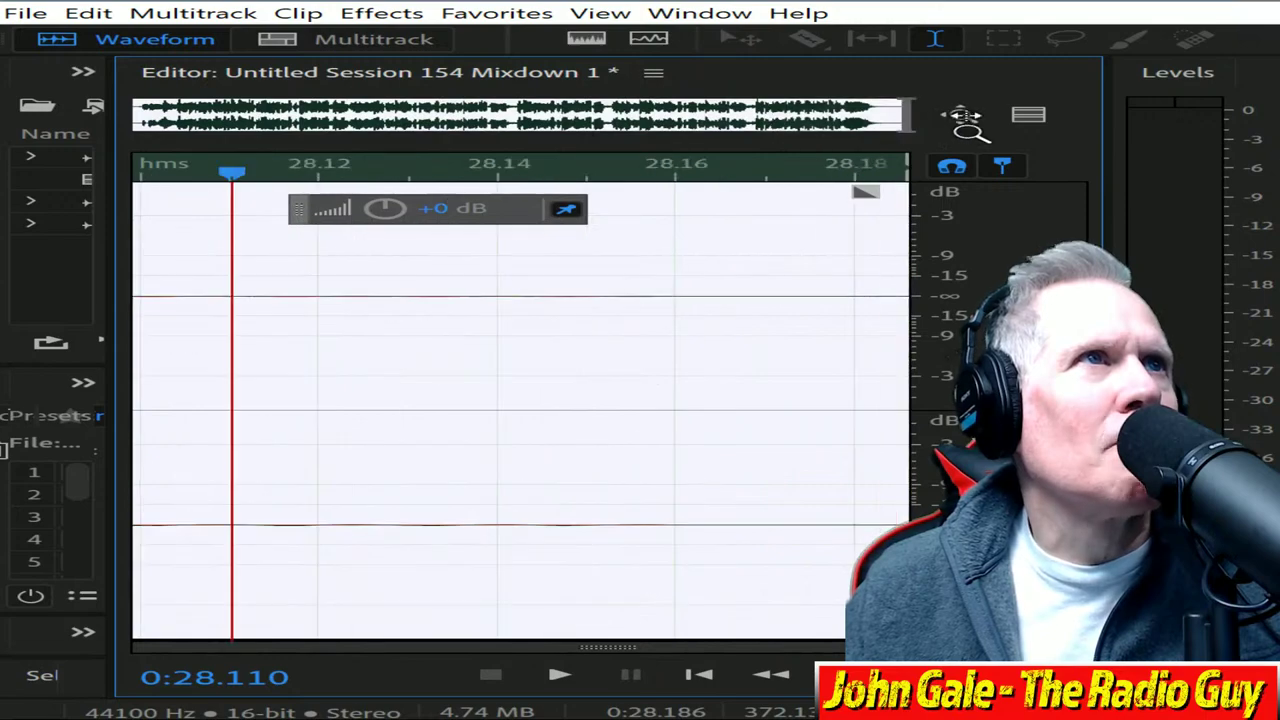
pyautogui.scroll(-6, 965, 120)
pyautogui.moveTo(860, 115); pyautogui.dragTo(5, 172)
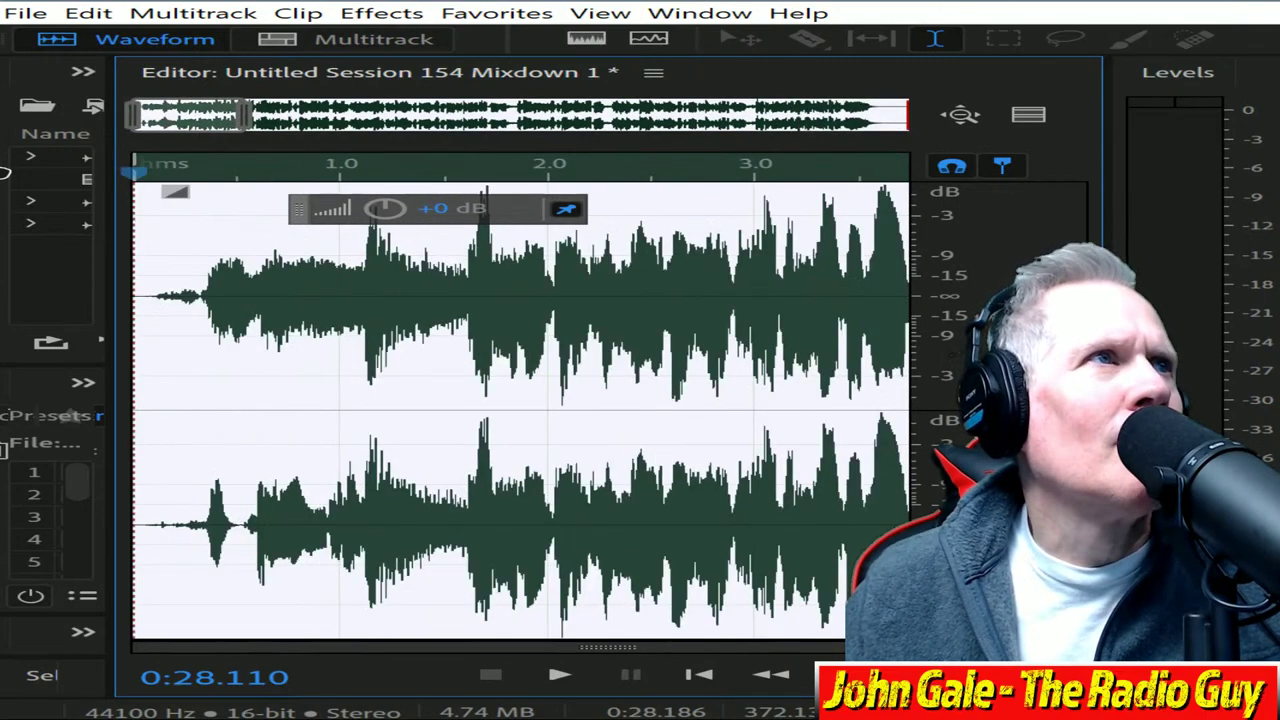
pyautogui.moveTo(155, 300); pyautogui.dragTo(3, 230)
pyautogui.press('Delete')
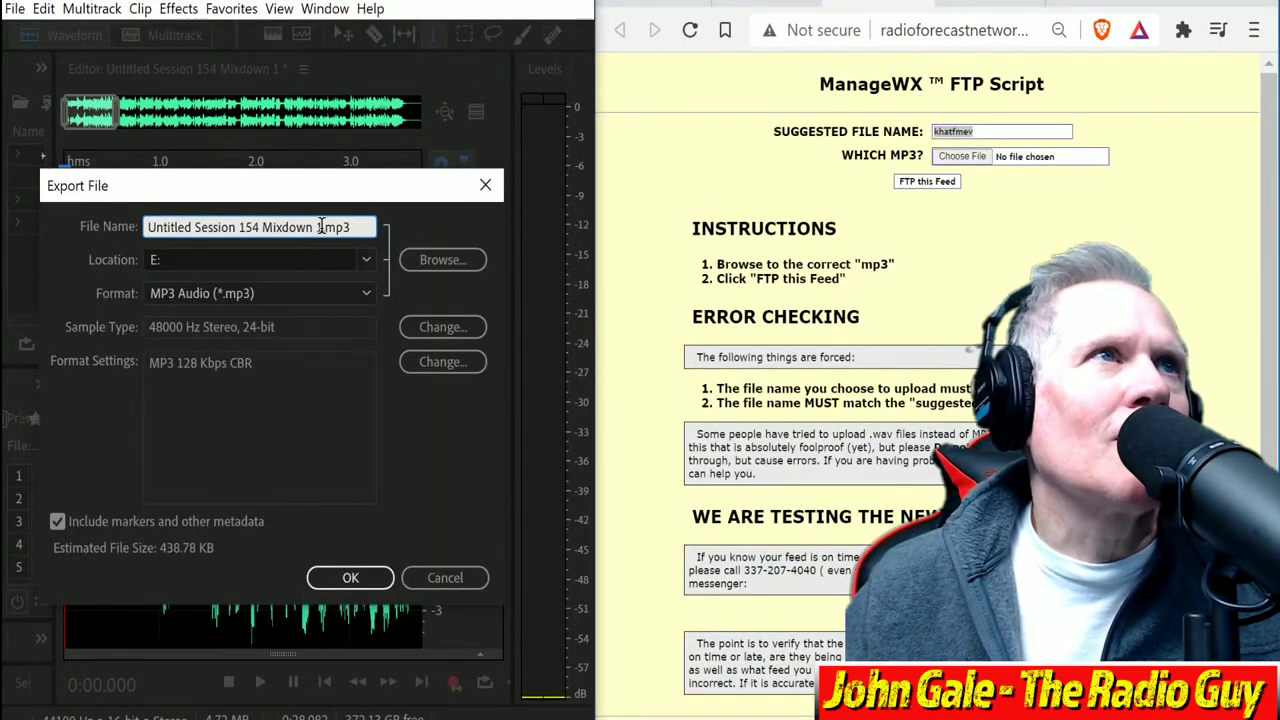
# Step: Name the exported KHAT mixdown khatfmev.mp3 and complete the MP3 export to drive E:
pyautogui.moveTo(320, 226); pyautogui.dragTo(3, 126)
pyautogui.write('khatfmev')
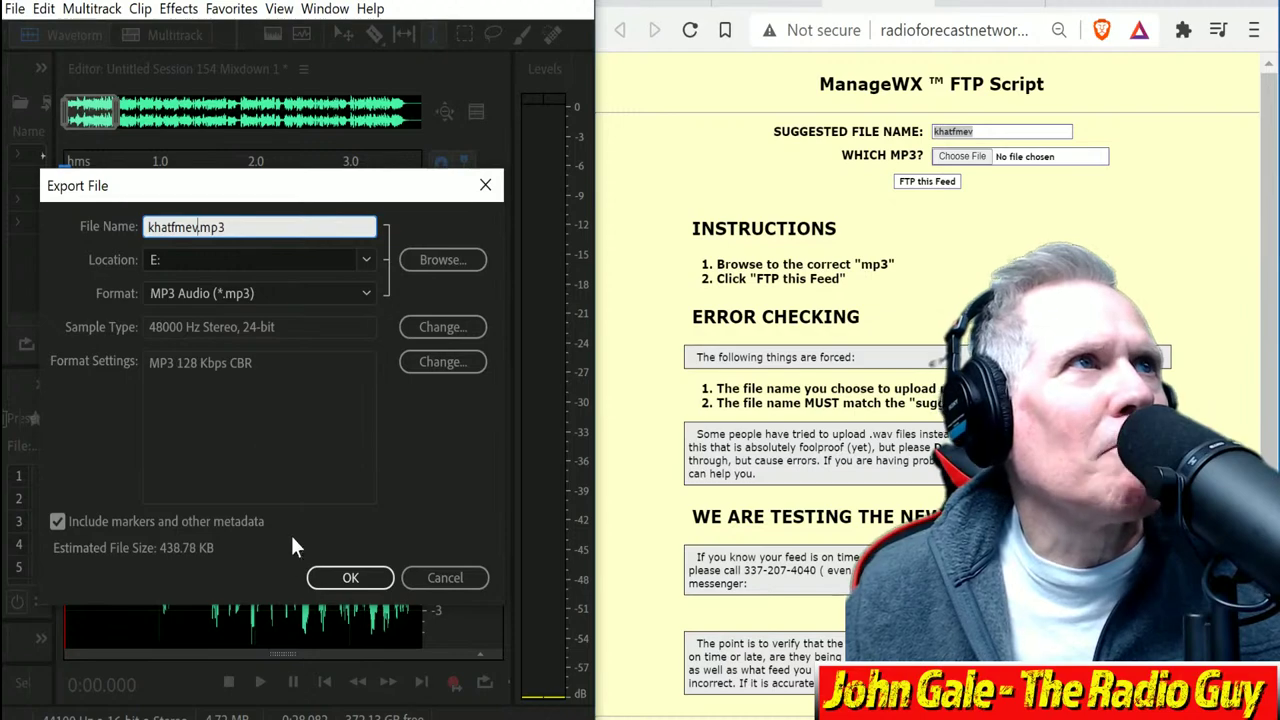
pyautogui.click(350, 577)
pyautogui.click(355, 432)
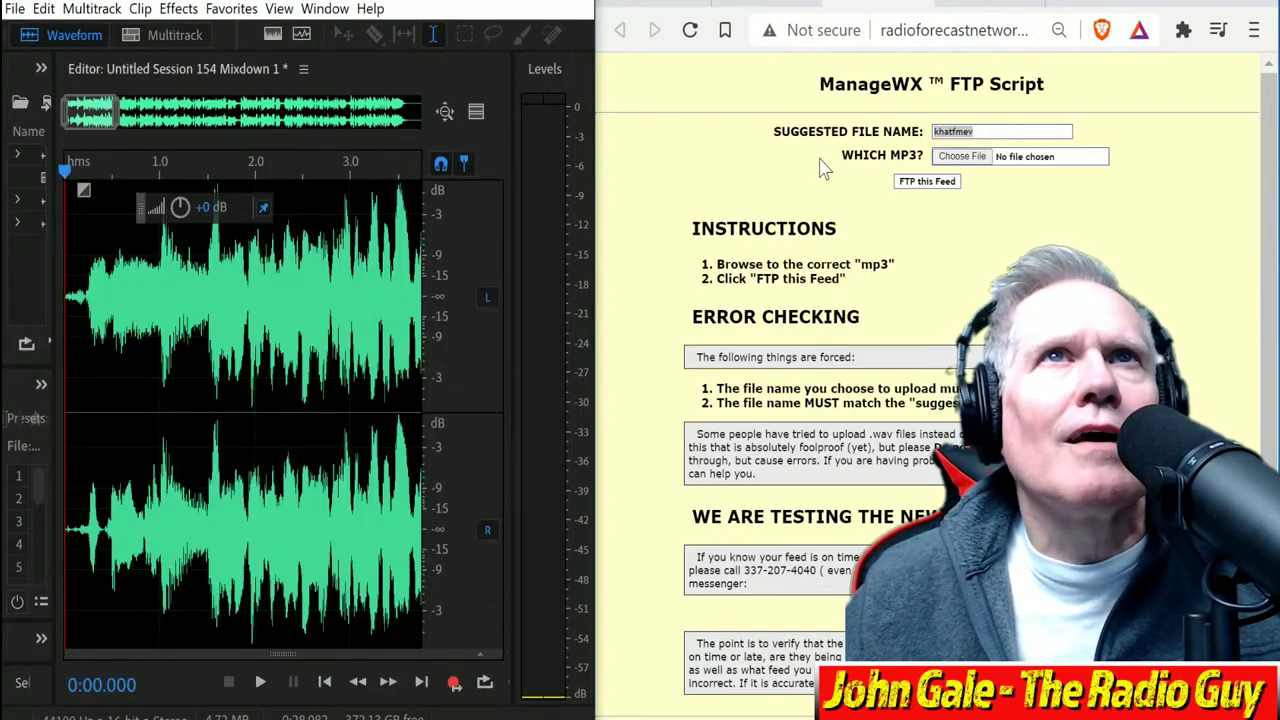
# Step: Choose khatfmev as the MP3 on the FTP page, upload the feed, and close the results window
pyautogui.click(962, 157)
pyautogui.click(902, 124)
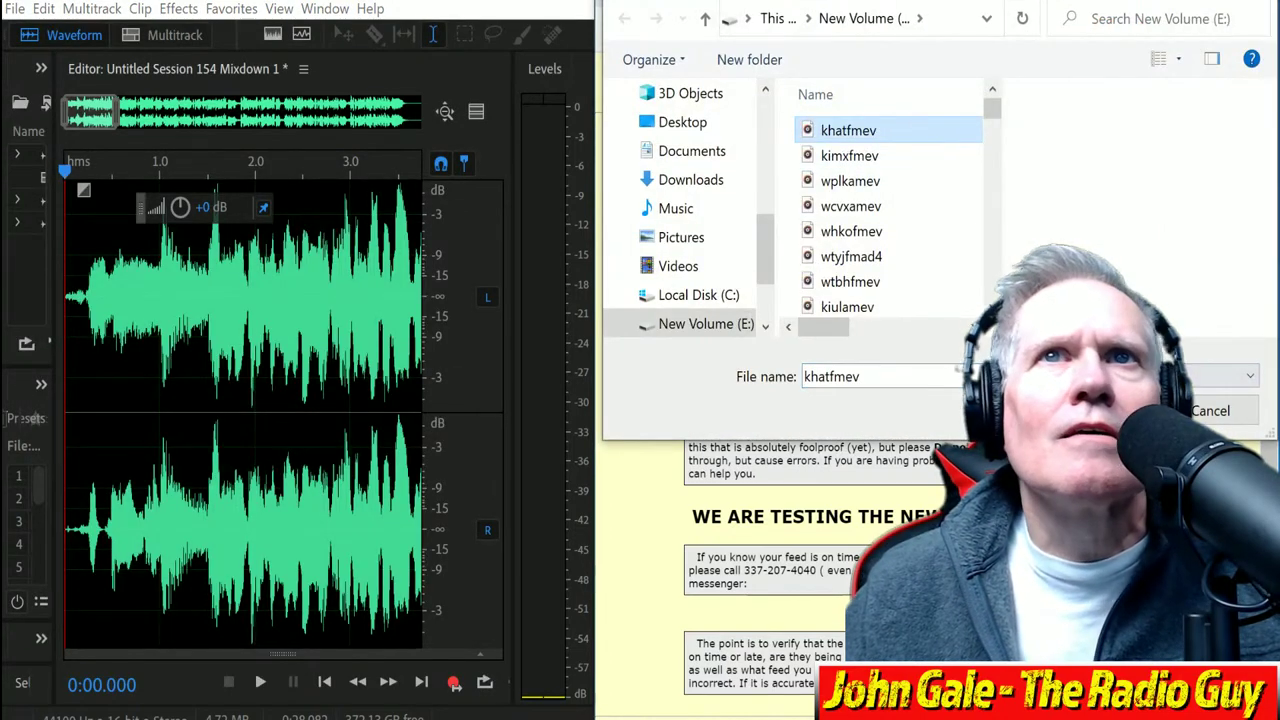
pyautogui.press('Return')
pyautogui.click(927, 182)
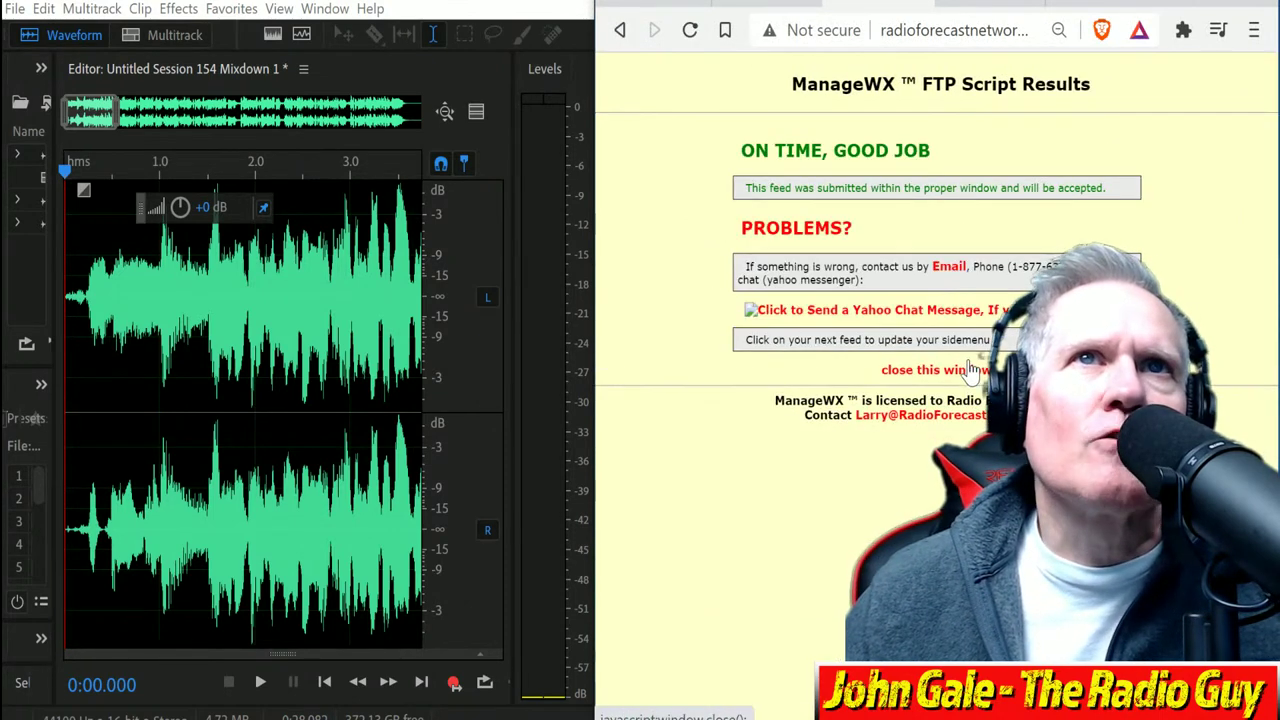
pyautogui.click(968, 370)
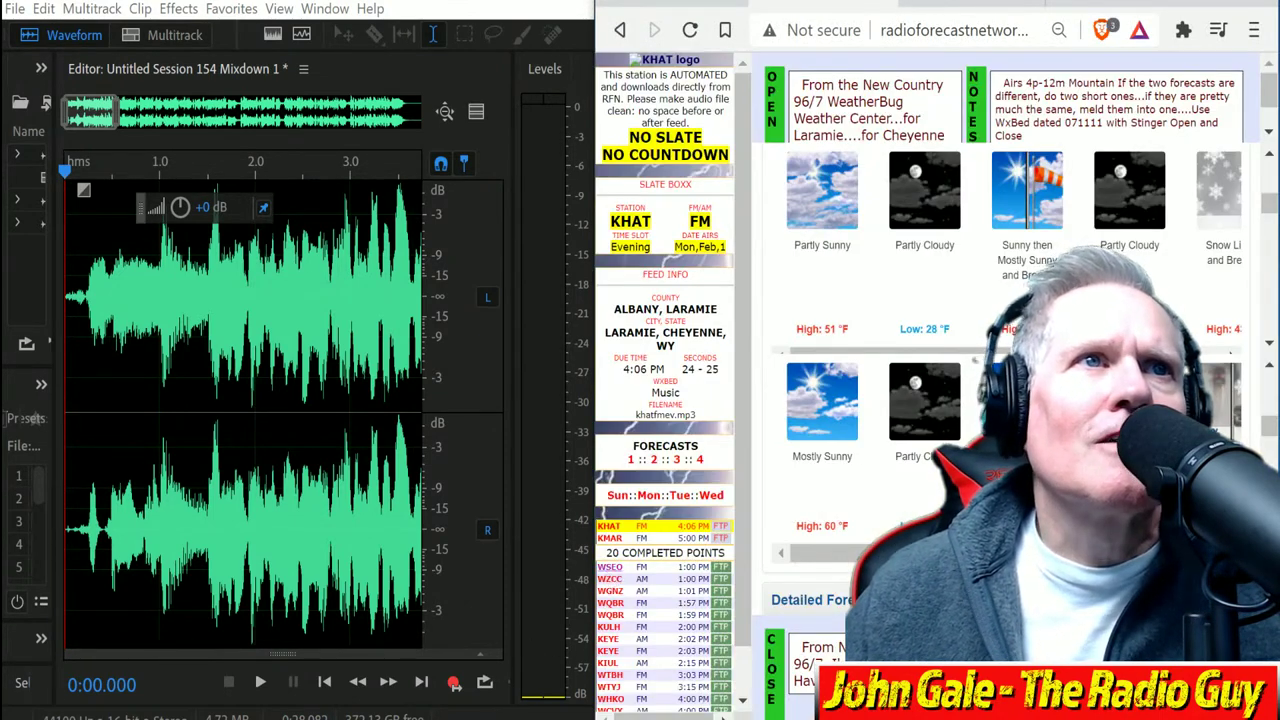
# Step: Open the KMAR evening feed page and close all open KHAT audio files without saving any changes
pyautogui.click(609, 540)
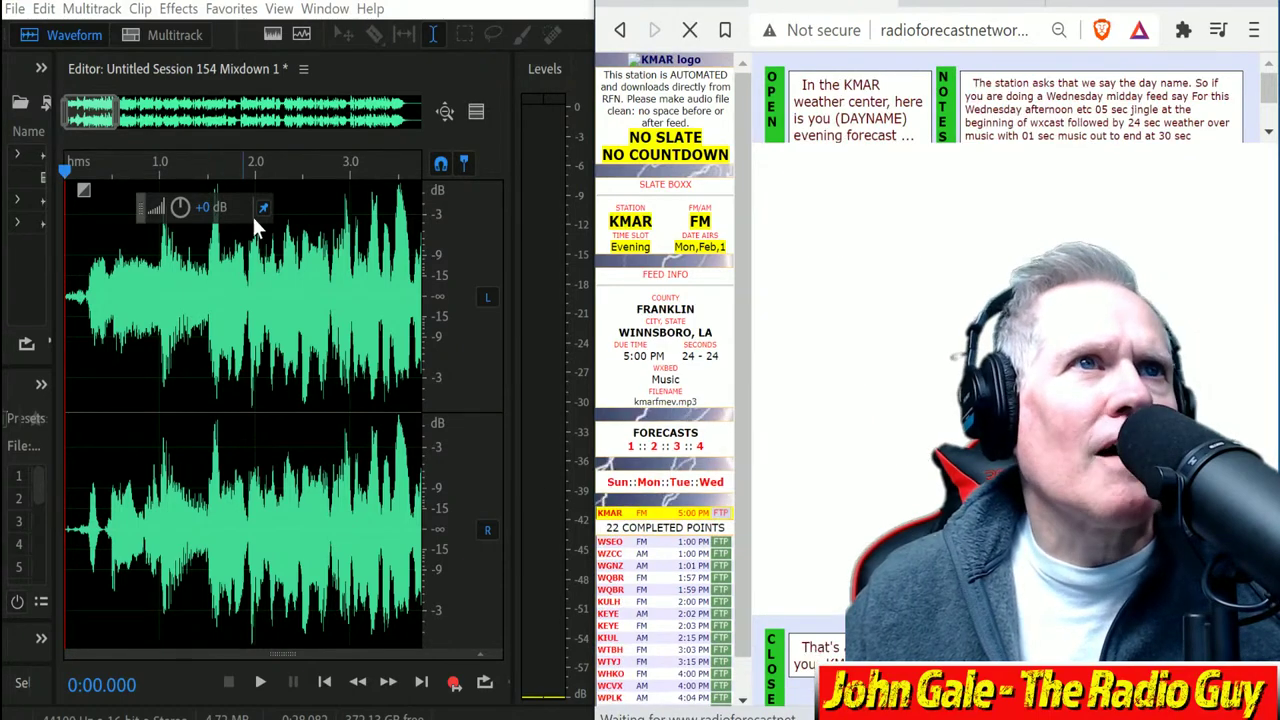
pyautogui.click(15, 9)
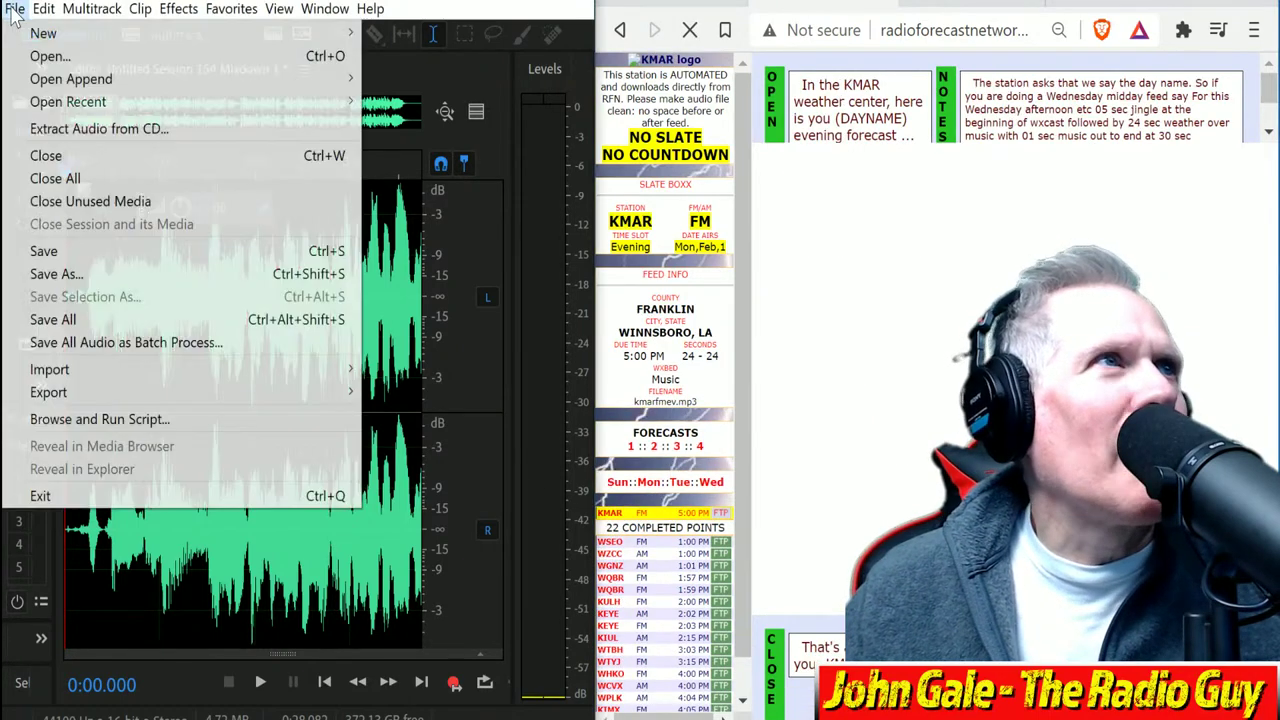
pyautogui.click(40, 177)
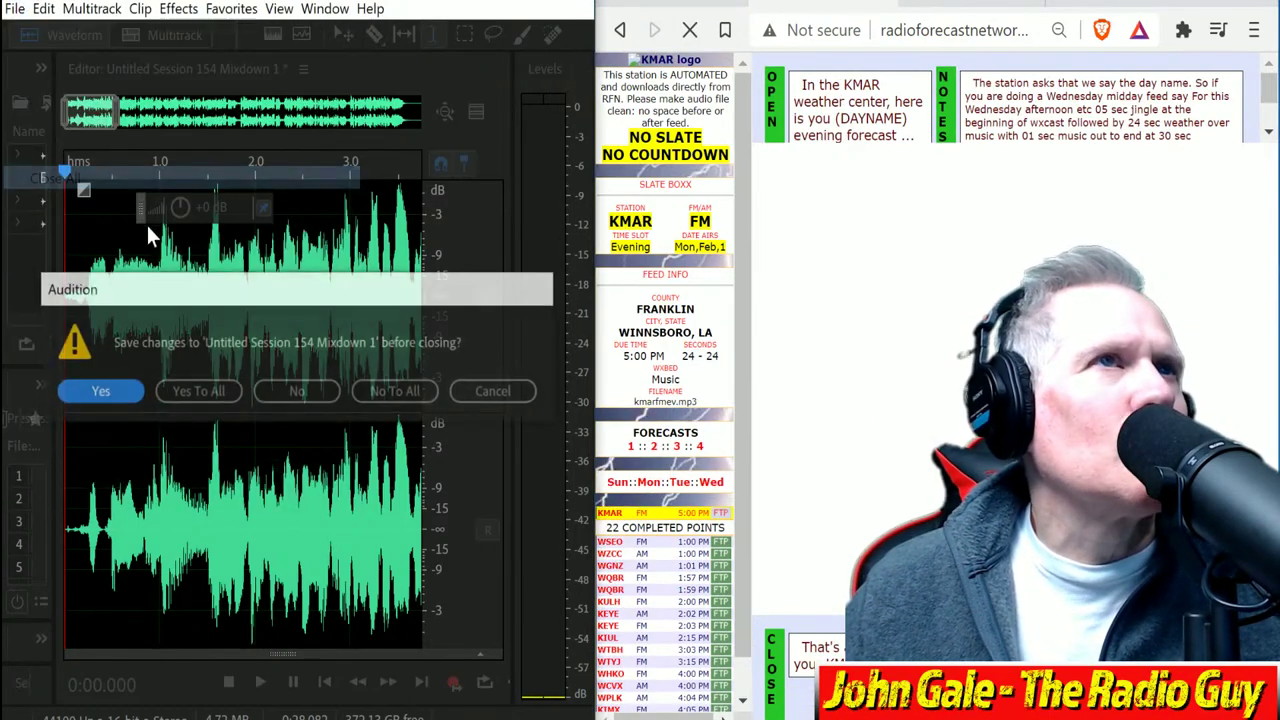
pyautogui.click(397, 392)
# Step: Create the multitrack session Untitled Session 155 on E: from the KMAR NEW template
pyautogui.click(173, 32)
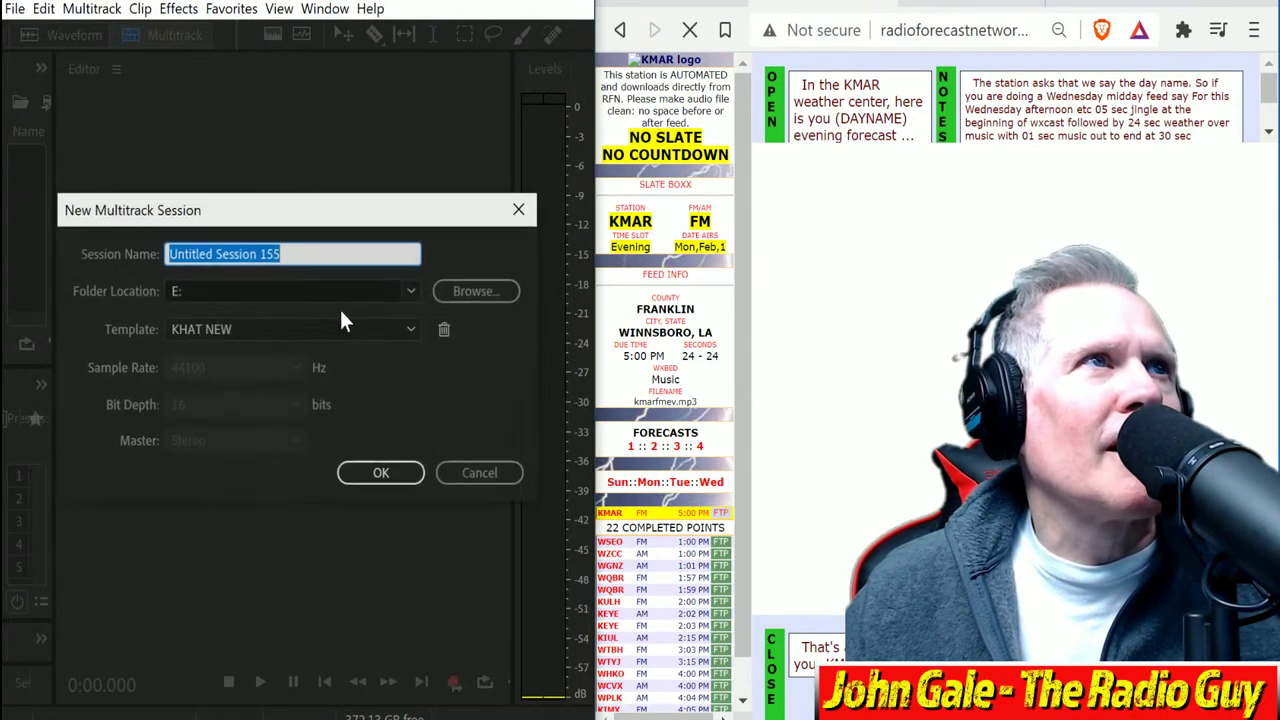
pyautogui.click(404, 329)
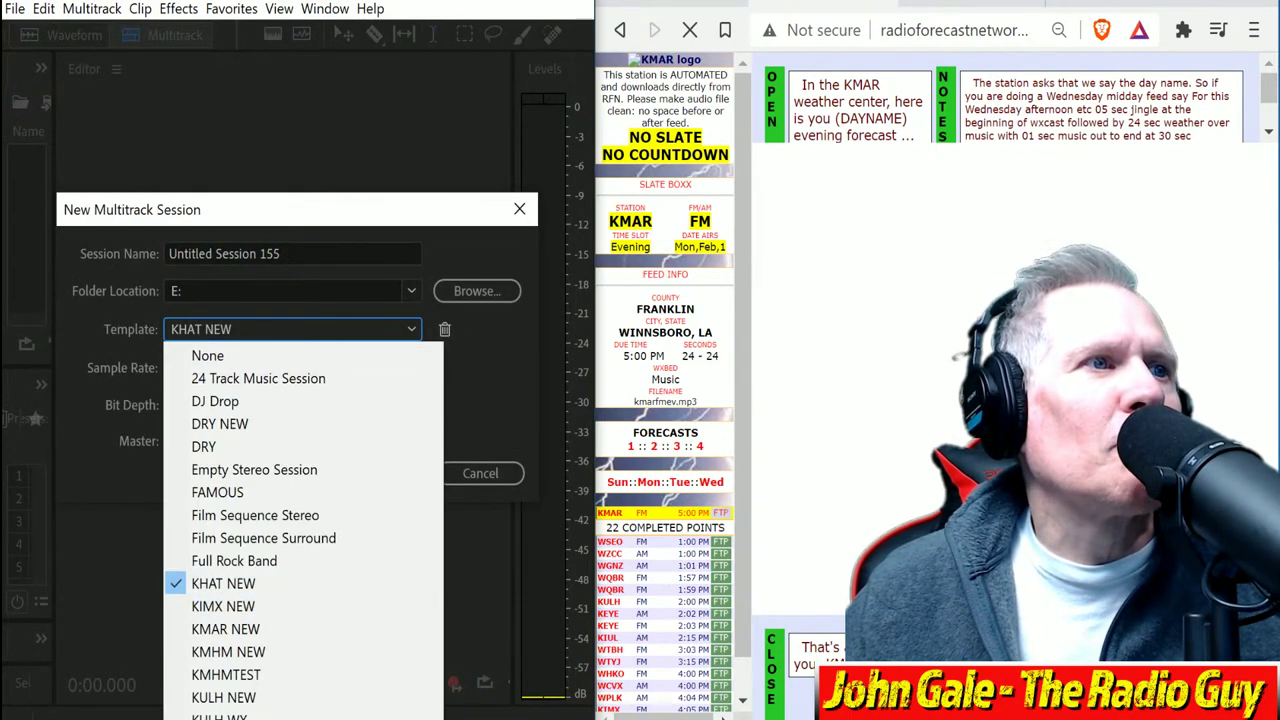
pyautogui.click(225, 629)
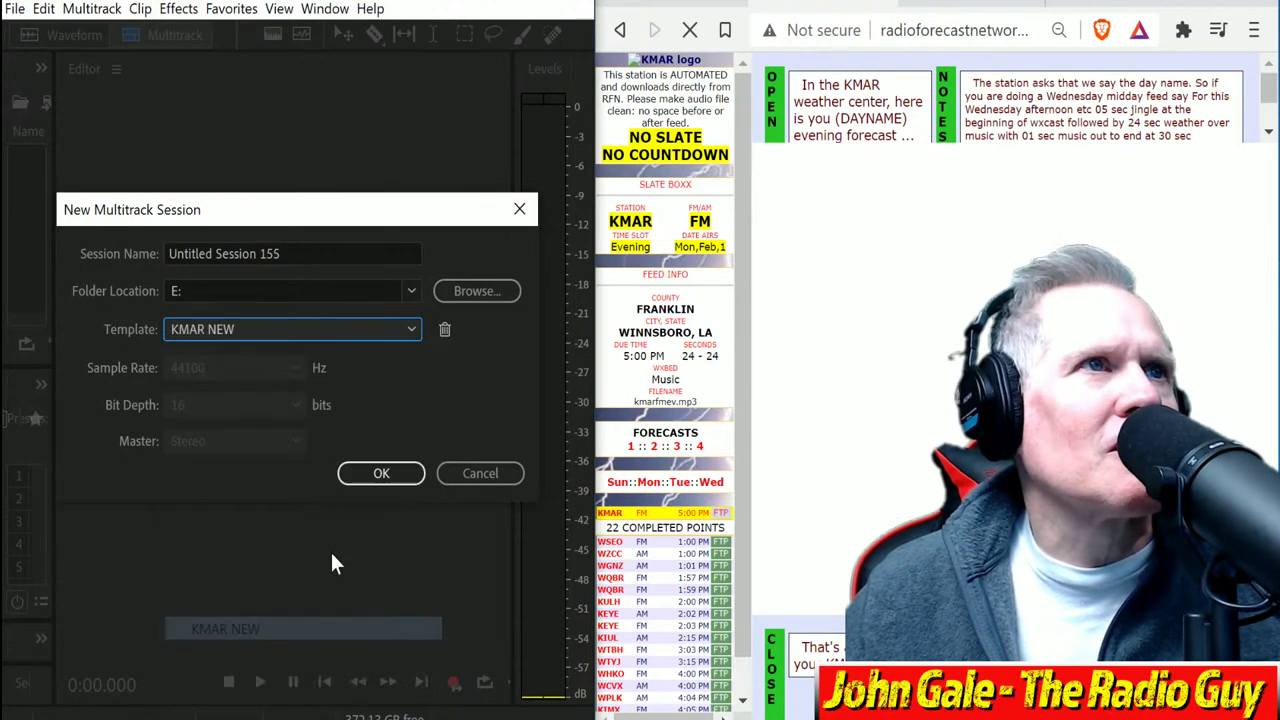
pyautogui.click(381, 476)
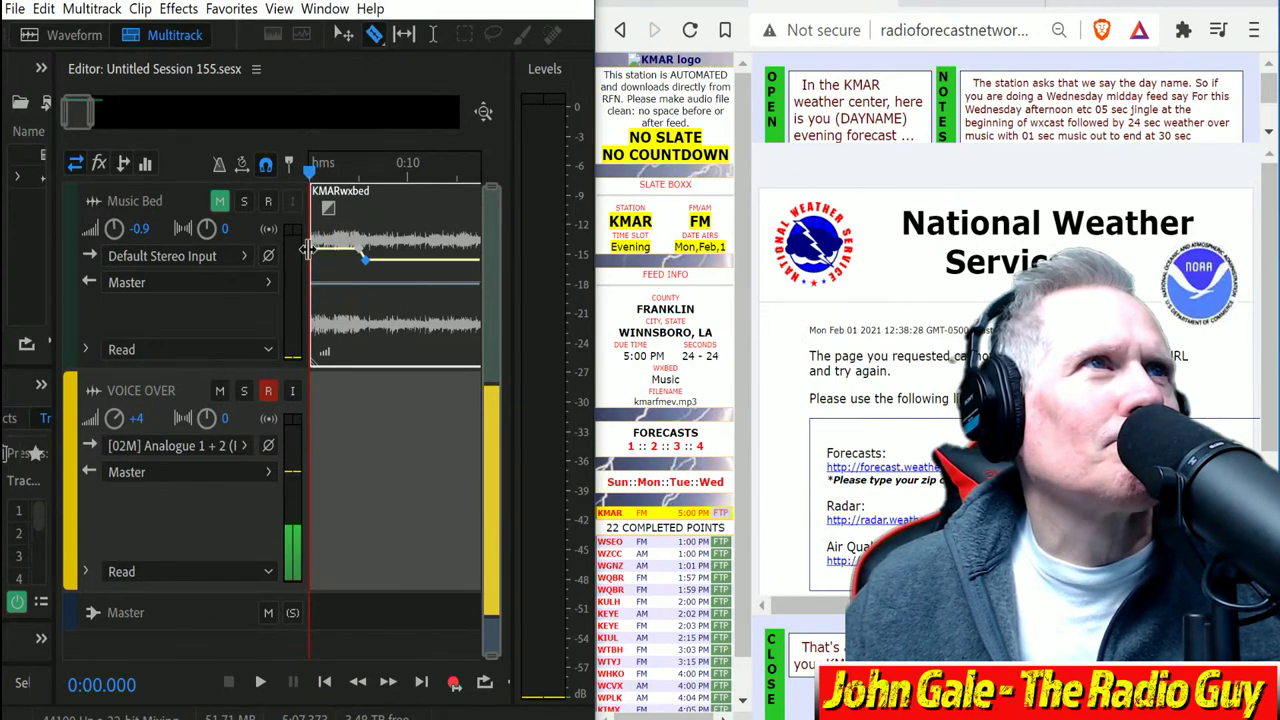
# Step: Narrow the track headers to show more of the timeline and start recording the KMAR voice-over
pyautogui.moveTo(310, 250); pyautogui.dragTo(53, 249)
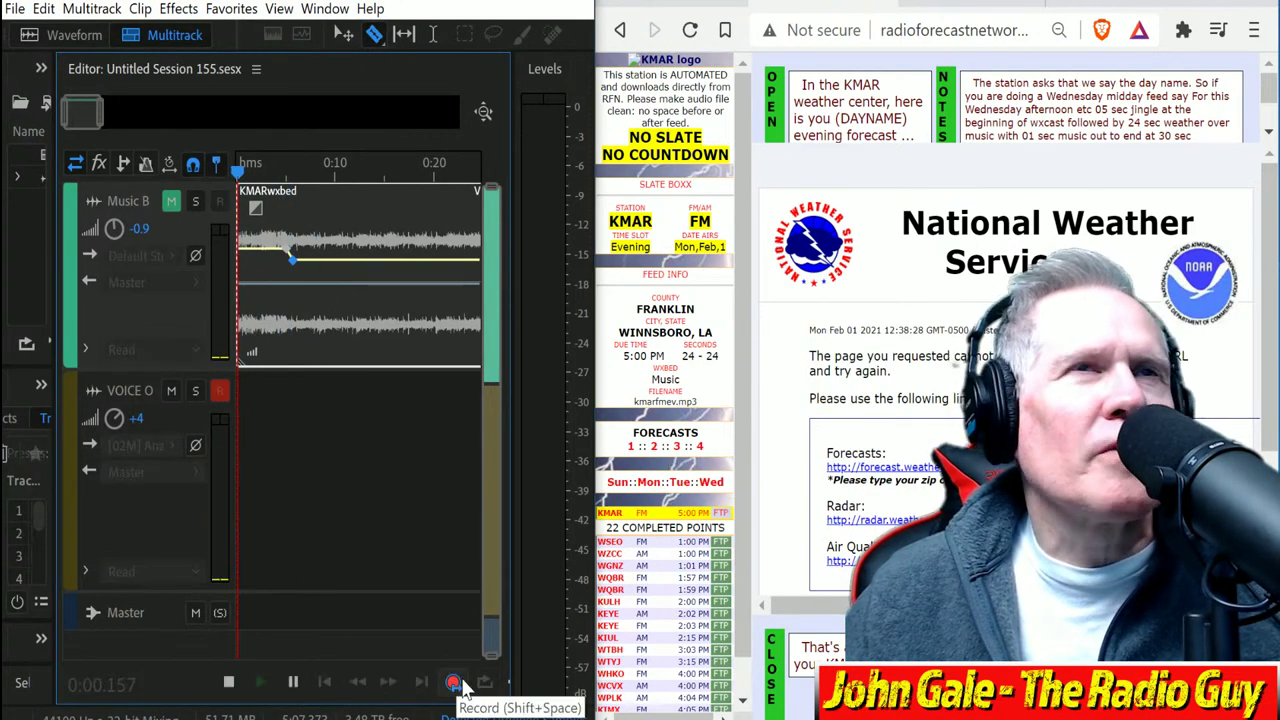
pyautogui.click(454, 685)
# Step: Check KMAR's forecast sources 1 and 2 and examine the Winnsboro, Louisiana forecast for today and tonight on WeatherBug
pyautogui.scroll(-1, 1010, 380)
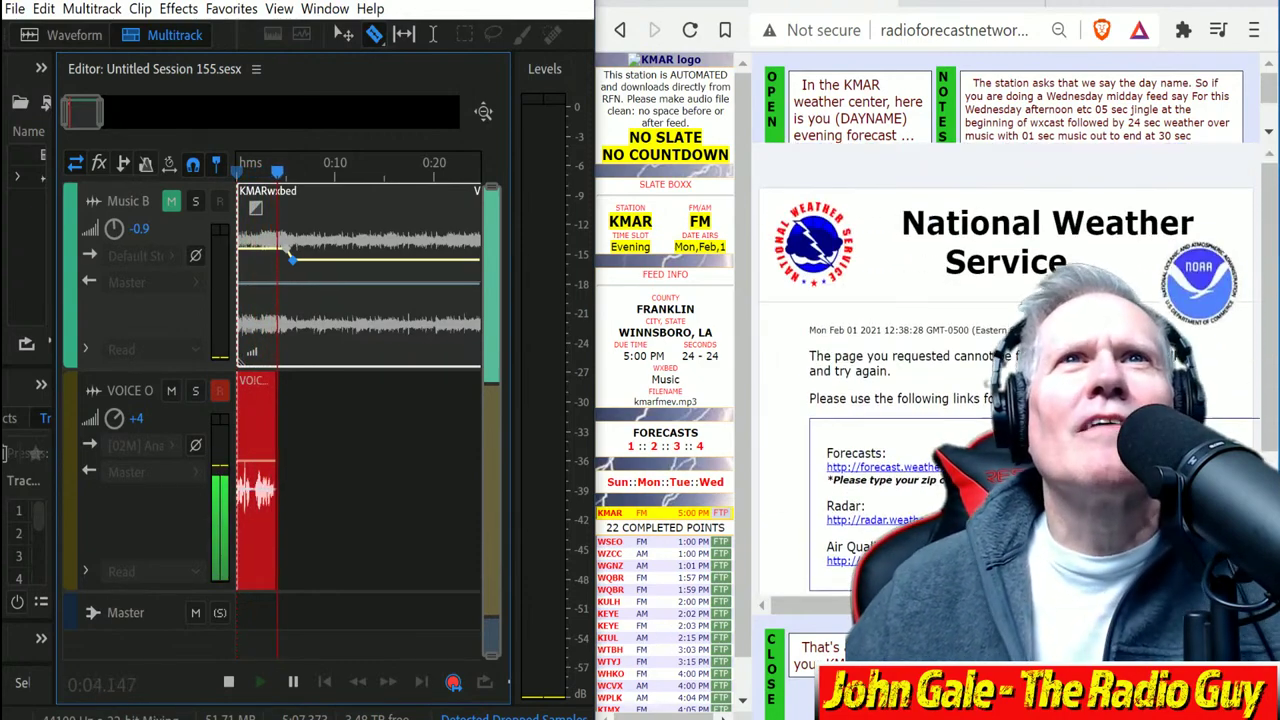
pyautogui.scroll(-2, 1000, 400)
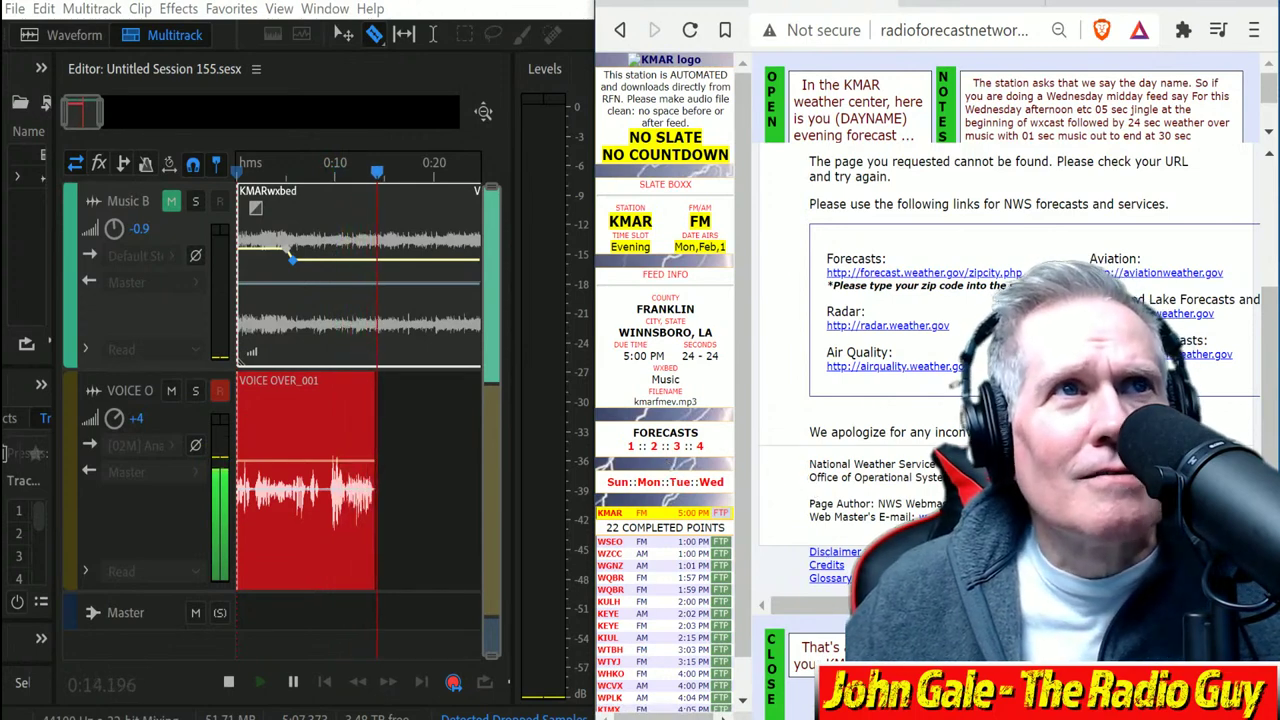
pyautogui.click(631, 448)
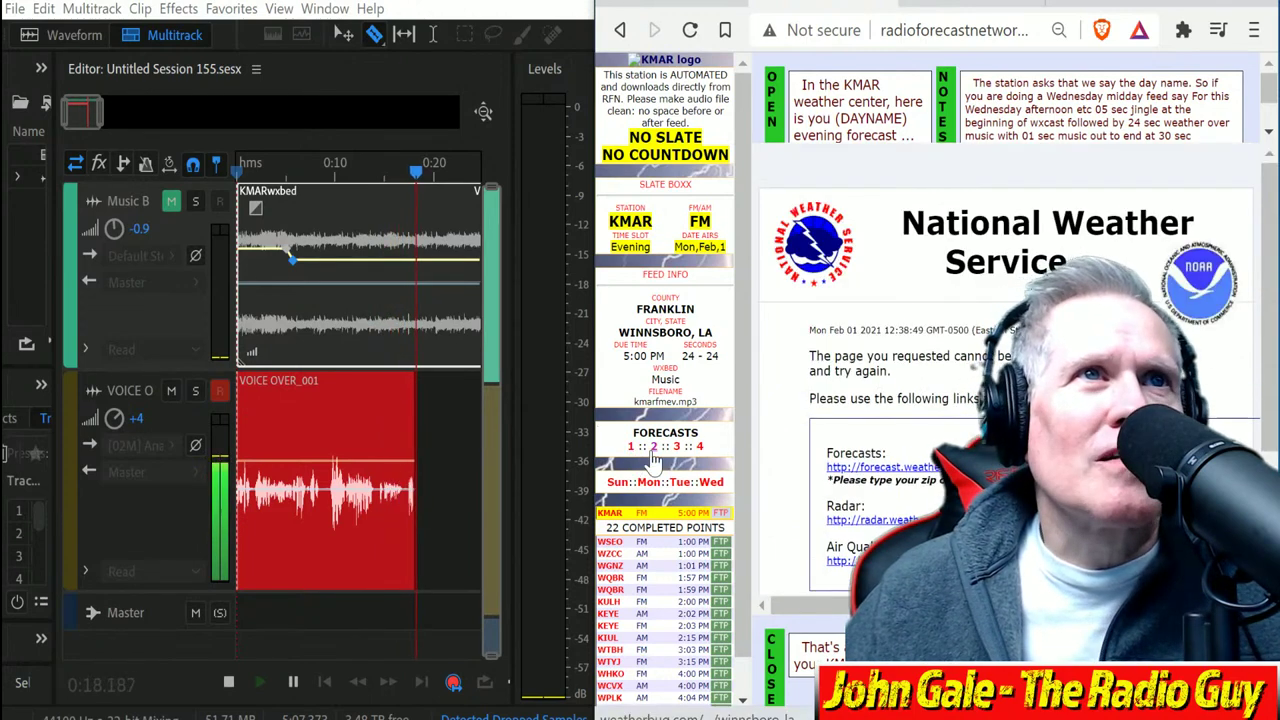
pyautogui.click(654, 452)
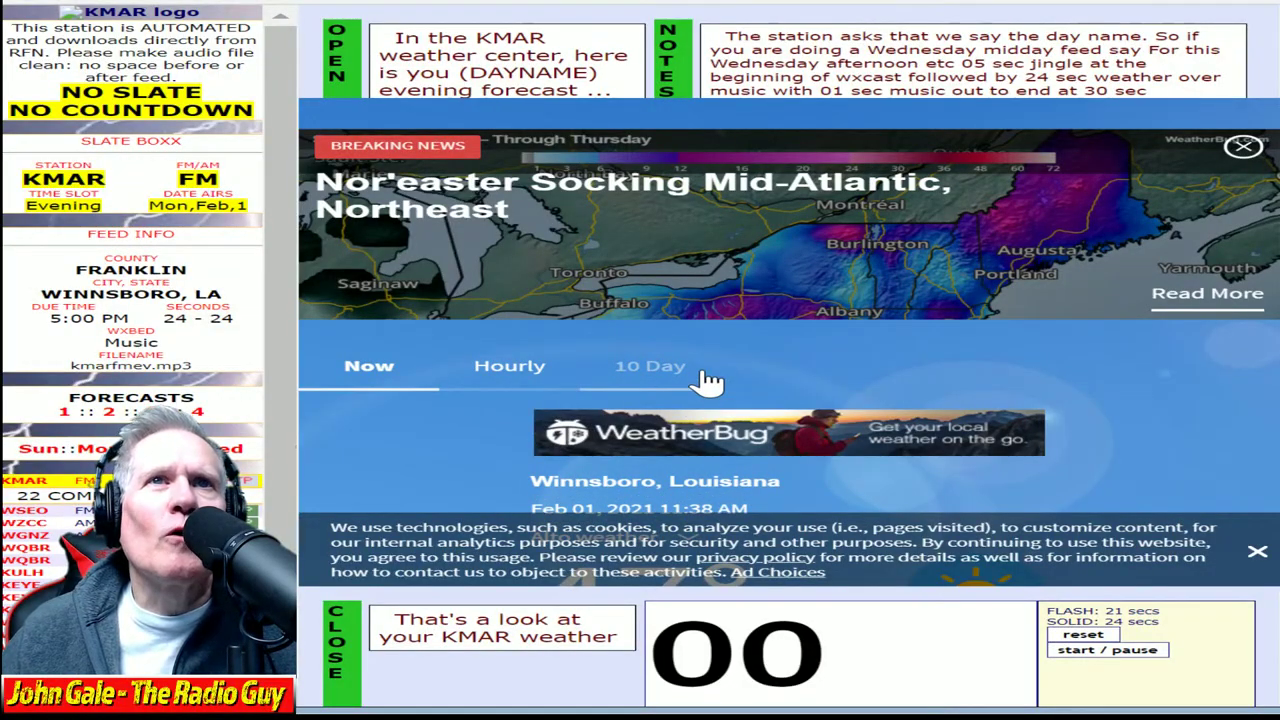
pyautogui.scroll(-5, 708, 380)
pyautogui.scroll(-5, 700, 378)
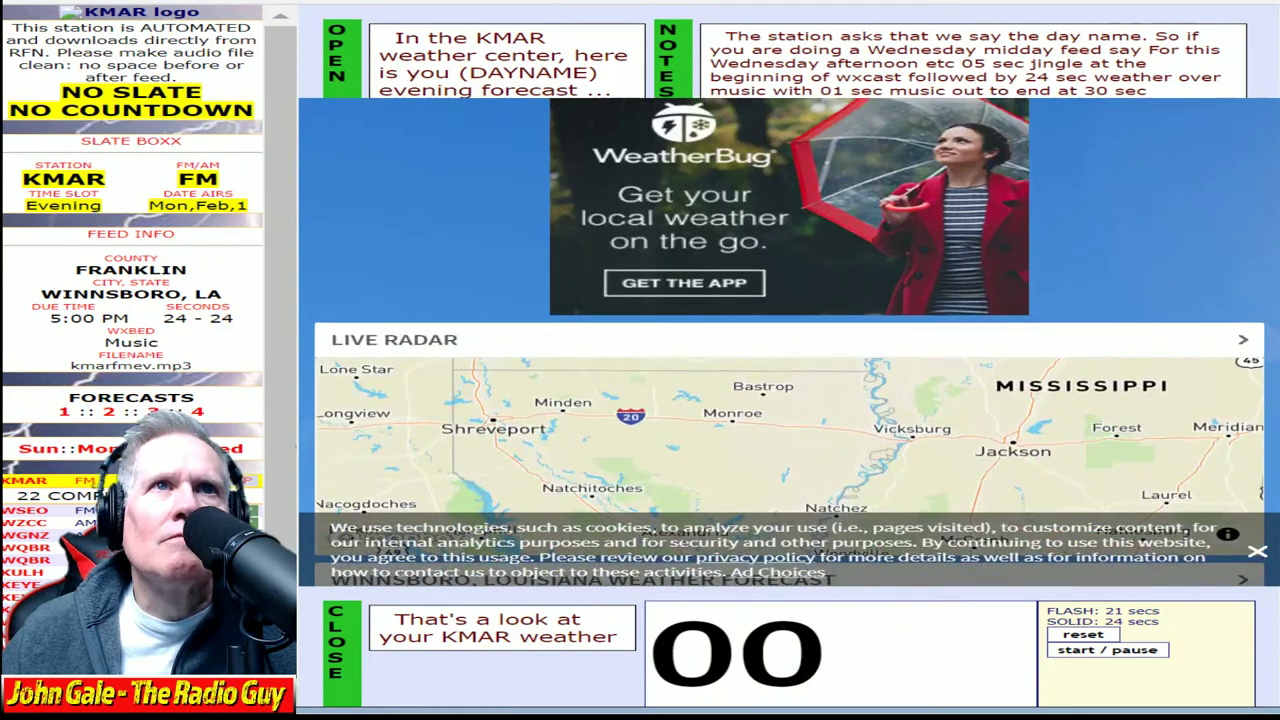
pyautogui.scroll(-5, 705, 380)
pyautogui.scroll(1, 705, 380)
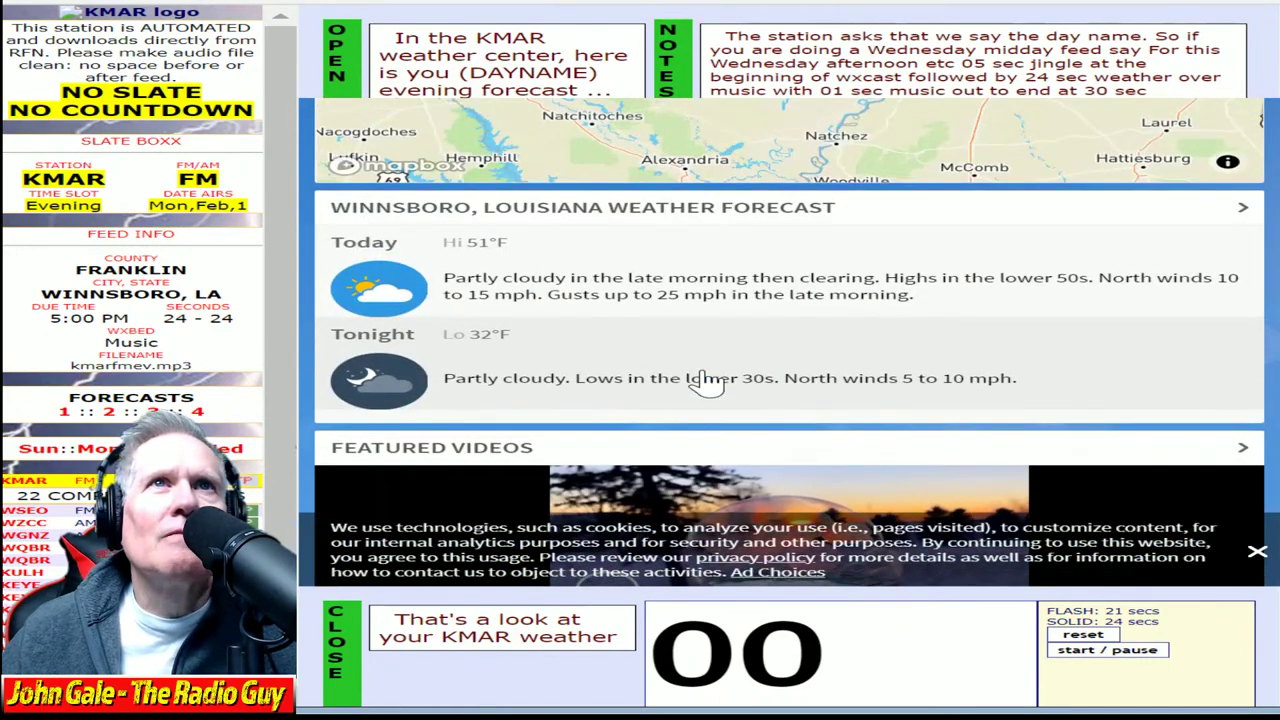